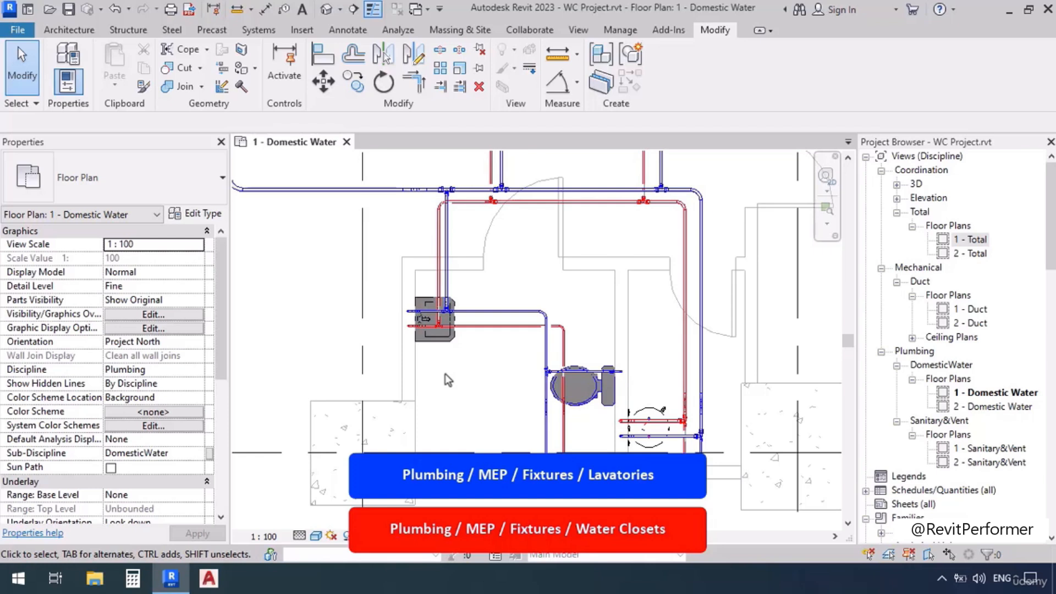
Examine the wall-mounted lavatory, the flush-tank water closet and their water pipes in the lower restroom of the Domestic Water floor plan.
{"action": "middle_click_drag", "start_coordinate": [444, 374], "coordinate": [403, 471]}
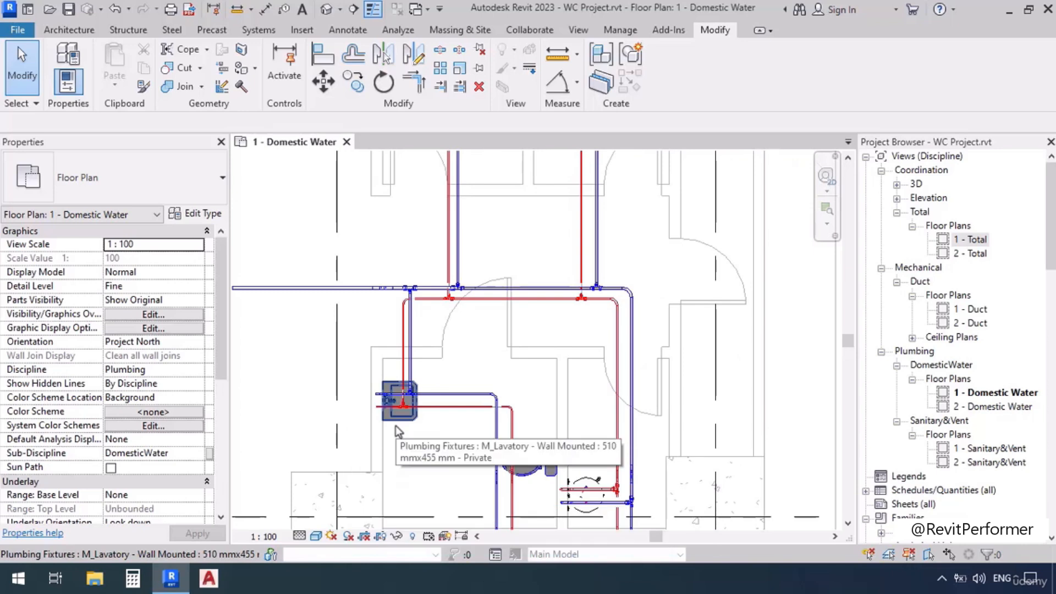
{"action": "scroll", "coordinate": [395, 425], "scroll_direction": "down", "scroll_amount": 2}
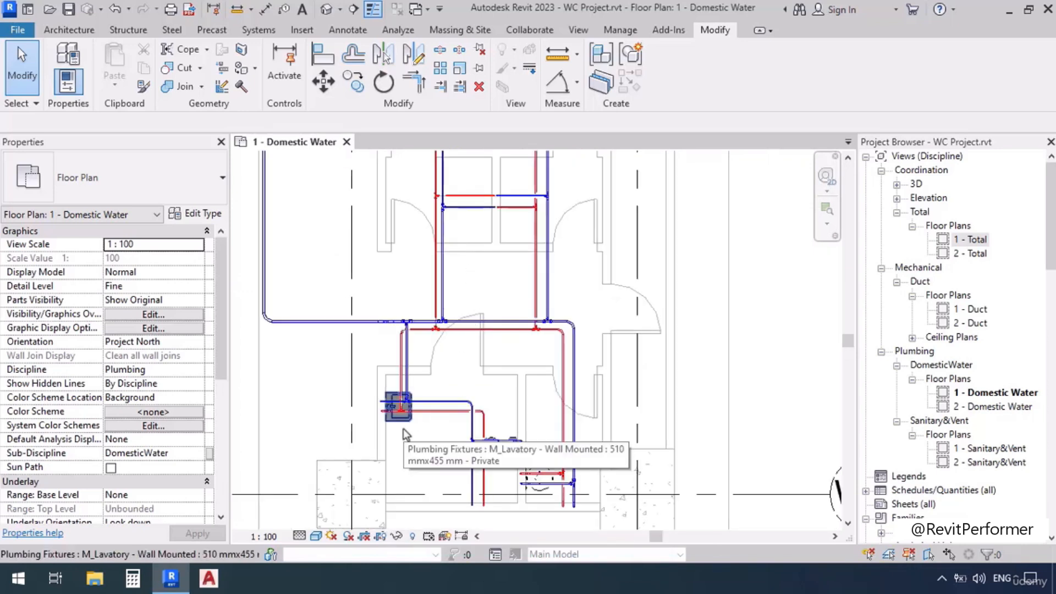
{"action": "scroll", "coordinate": [519, 377], "scroll_direction": "down", "scroll_amount": 1}
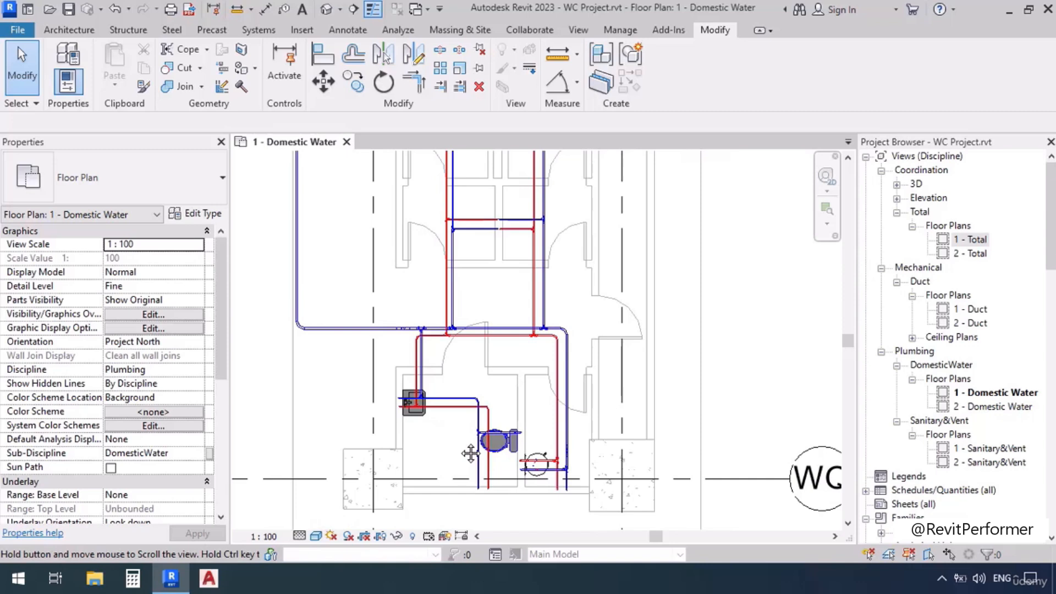
{"action": "scroll", "coordinate": [473, 448], "scroll_direction": "up", "scroll_amount": 4}
{"action": "middle_click_drag", "start_coordinate": [487, 443], "coordinate": [473, 437]}
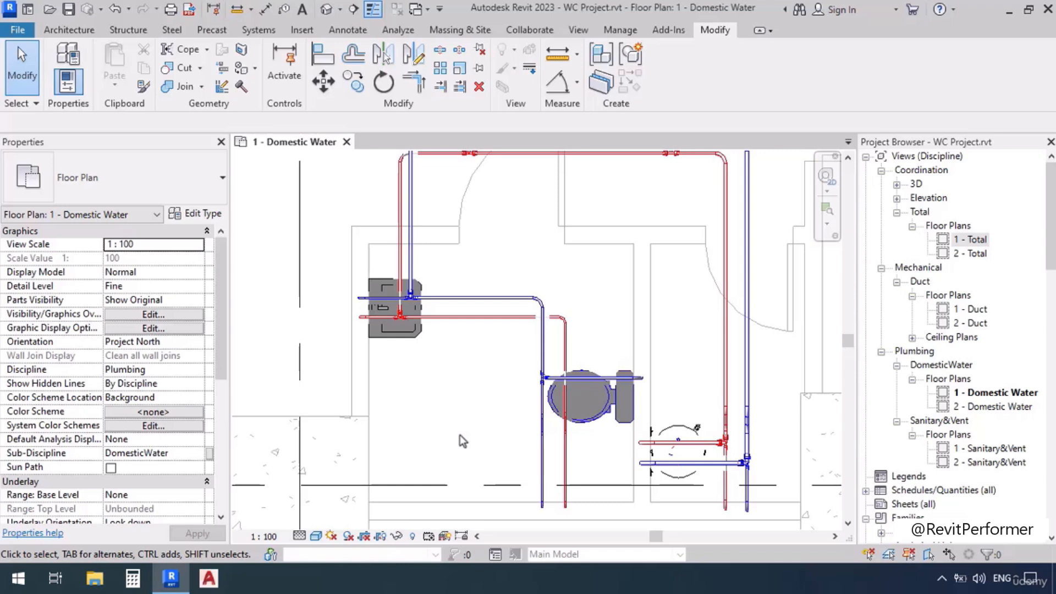
{"action": "scroll", "coordinate": [510, 450], "scroll_direction": "down", "scroll_amount": 2}
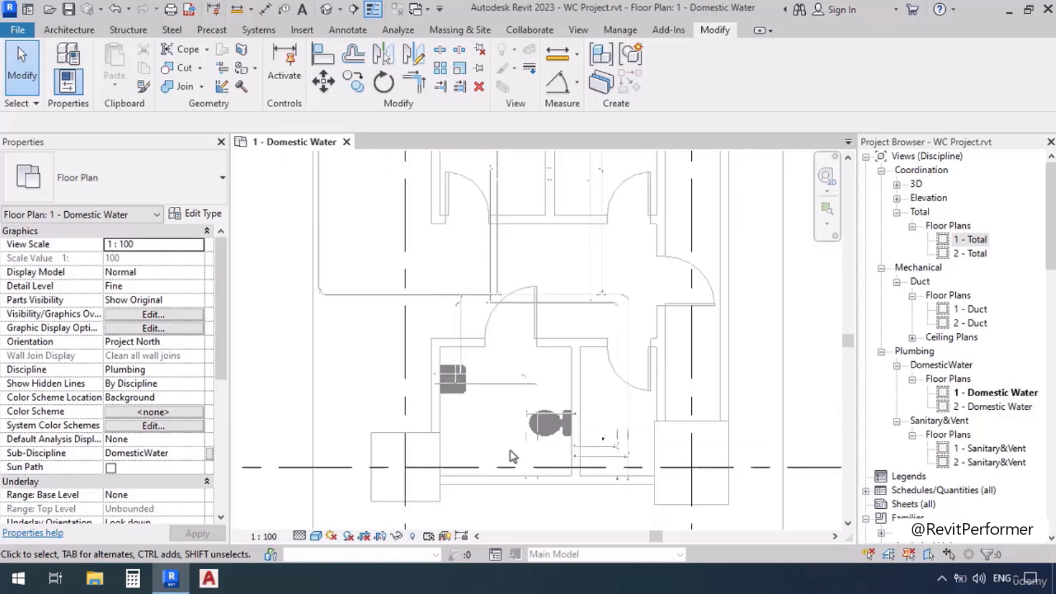
Inspect the squat toilet and its hot and cold water pipes in the upper restroom of the floor plan.
{"action": "middle_click_drag", "start_coordinate": [510, 330], "coordinate": [535, 460]}
{"action": "scroll", "coordinate": [523, 323], "scroll_direction": "up", "scroll_amount": 5}
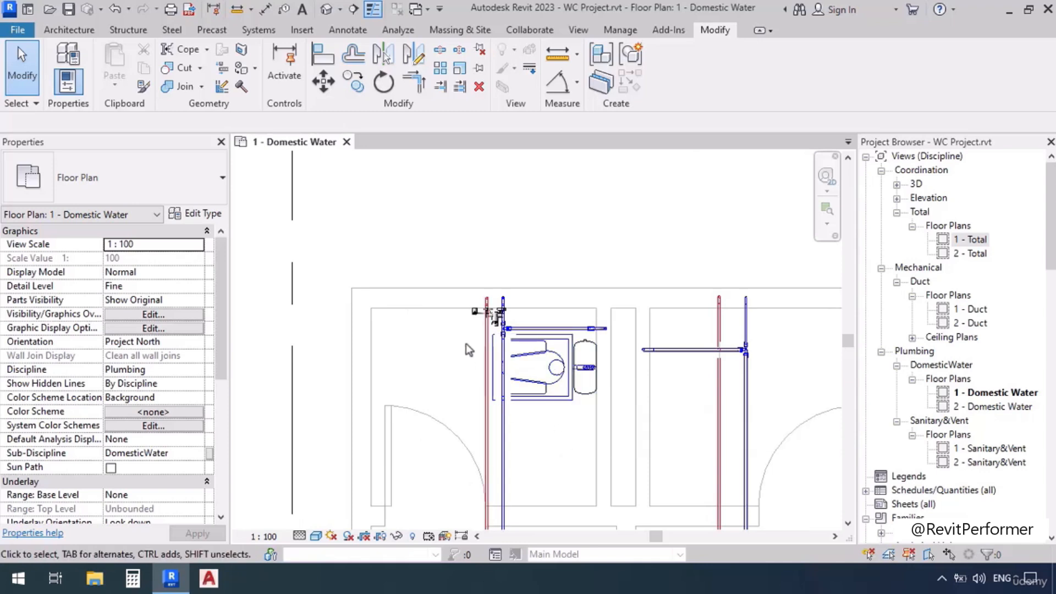
{"action": "scroll", "coordinate": [470, 326], "scroll_direction": "up", "scroll_amount": 3}
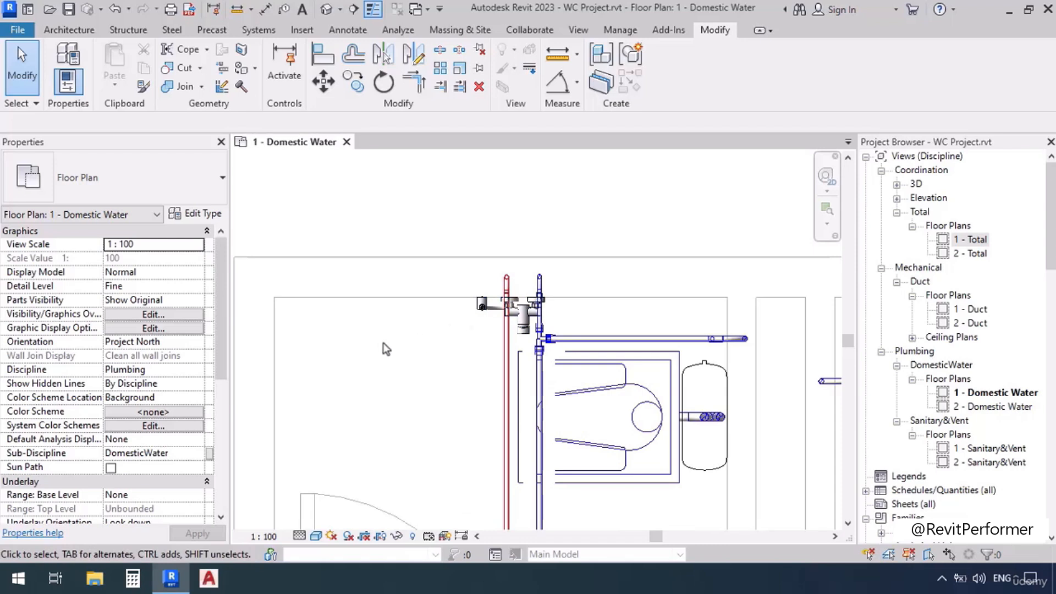
{"action": "scroll", "coordinate": [385, 348], "scroll_direction": "down", "scroll_amount": 2}
{"action": "scroll", "coordinate": [386, 348], "scroll_direction": "down", "scroll_amount": 1}
Return to the lower restroom and review the flush-tank water closet and the lavatory with their piping.
{"action": "middle_click_drag", "start_coordinate": [532, 469], "coordinate": [531, 327]}
{"action": "scroll", "coordinate": [519, 316], "scroll_direction": "down", "scroll_amount": 2}
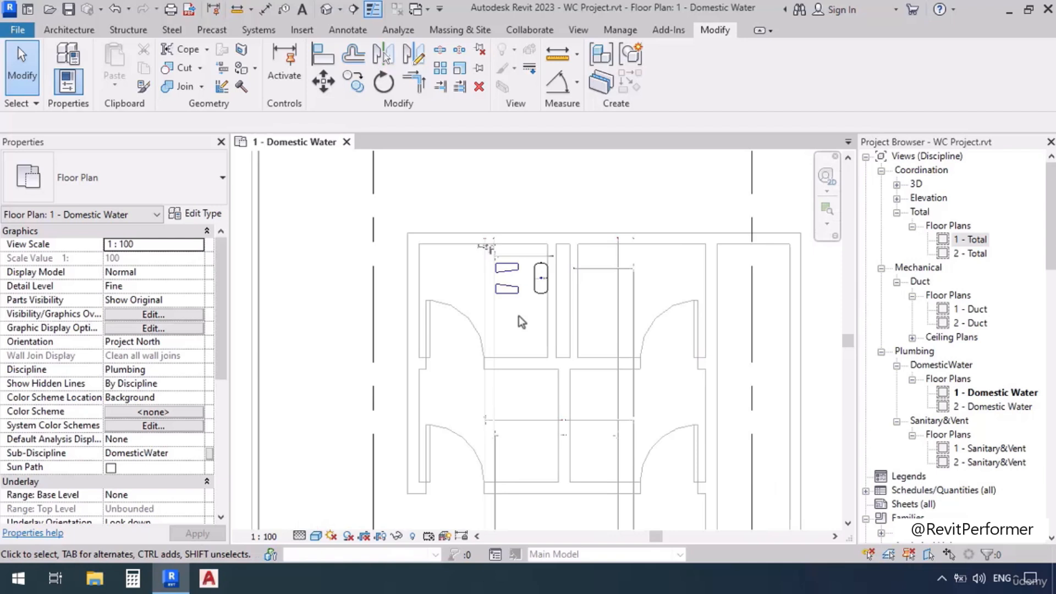
{"action": "scroll", "coordinate": [519, 318], "scroll_direction": "down", "scroll_amount": 2}
{"action": "middle_click_drag", "start_coordinate": [512, 427], "coordinate": [503, 246]}
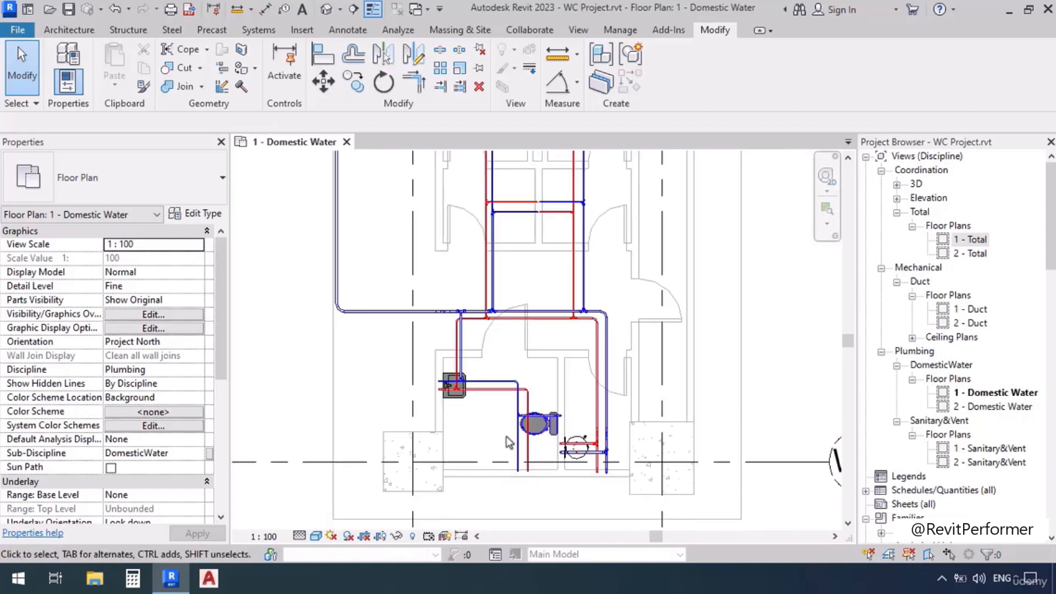
{"action": "scroll", "coordinate": [509, 438], "scroll_direction": "up", "scroll_amount": 2}
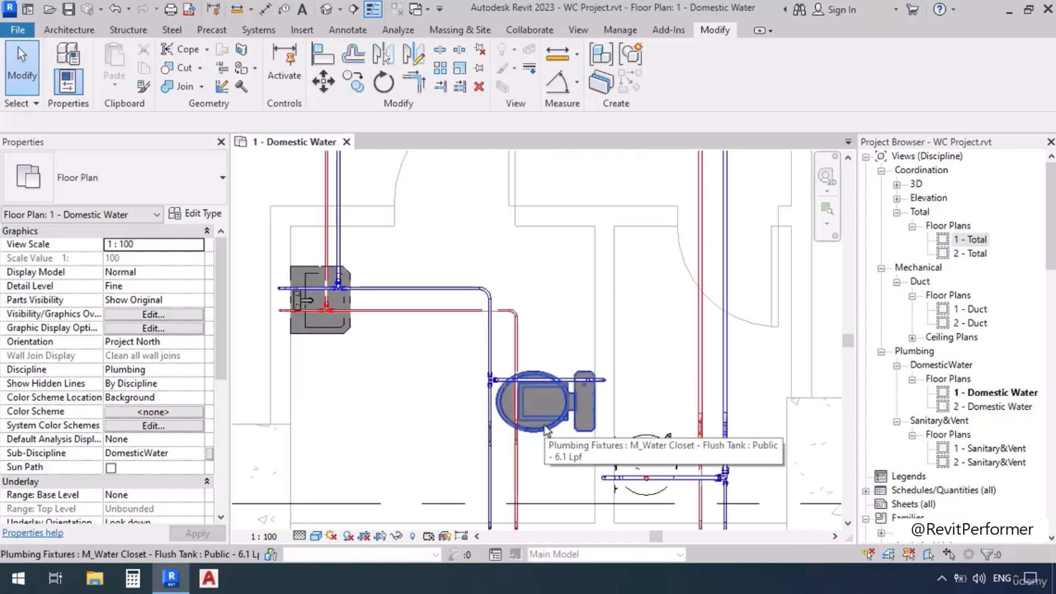
{"action": "scroll", "coordinate": [546, 434], "scroll_direction": "down", "scroll_amount": 1}
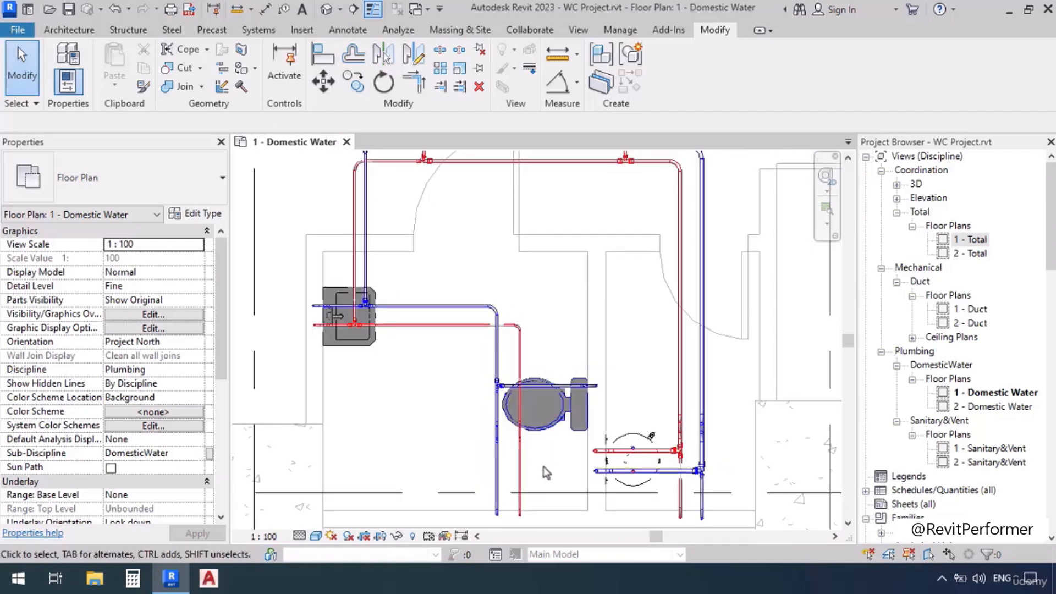
{"action": "middle_click_drag", "start_coordinate": [546, 472], "coordinate": [557, 424]}
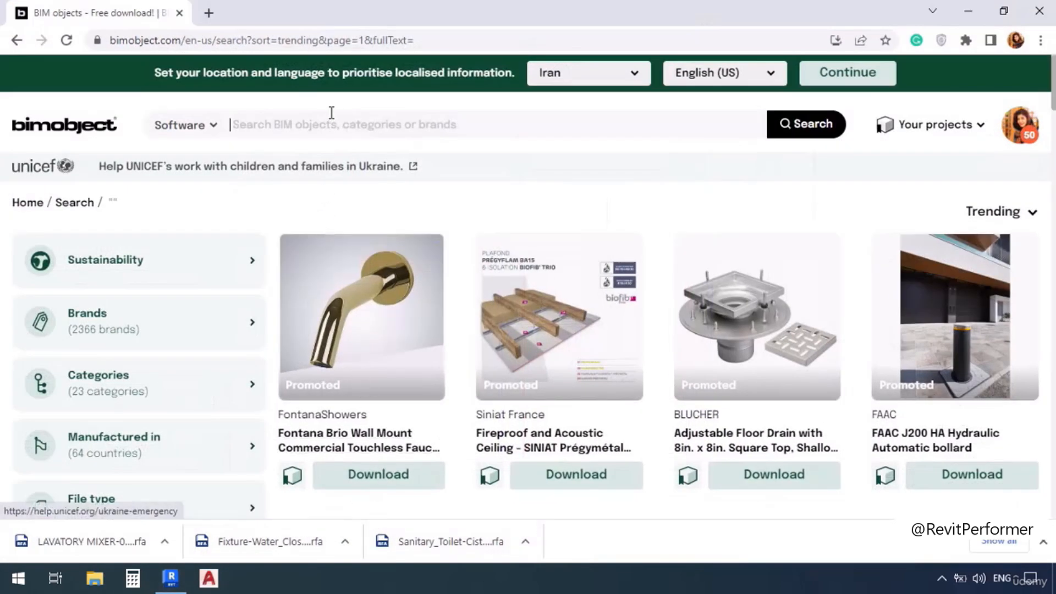
Switch to the bimobject website in the browser and search for "wall hung water closet".
{"action": "type", "text": "wall"}
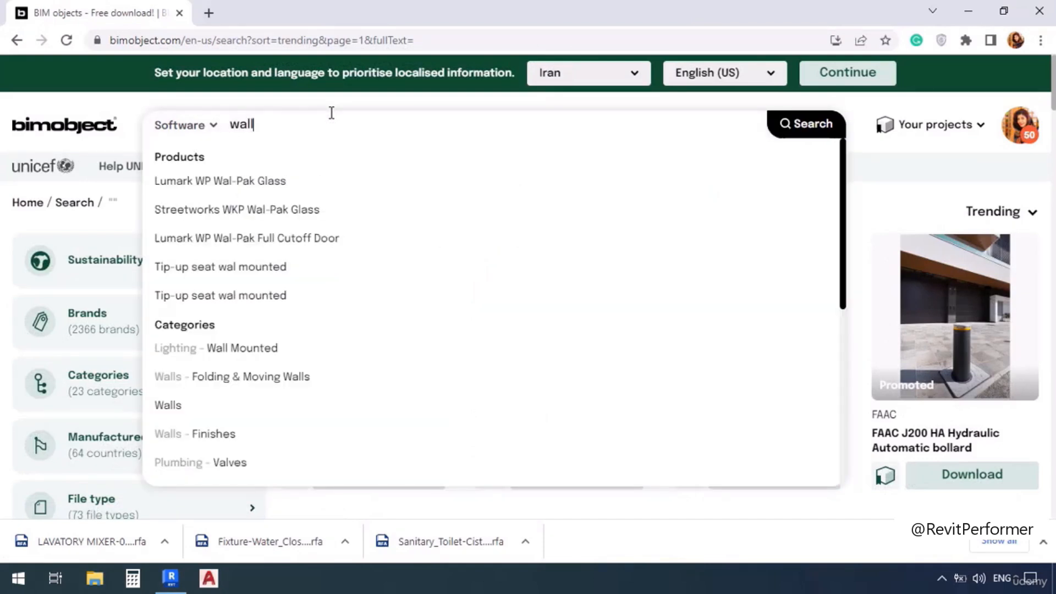
{"action": "type", "text": " hung w"}
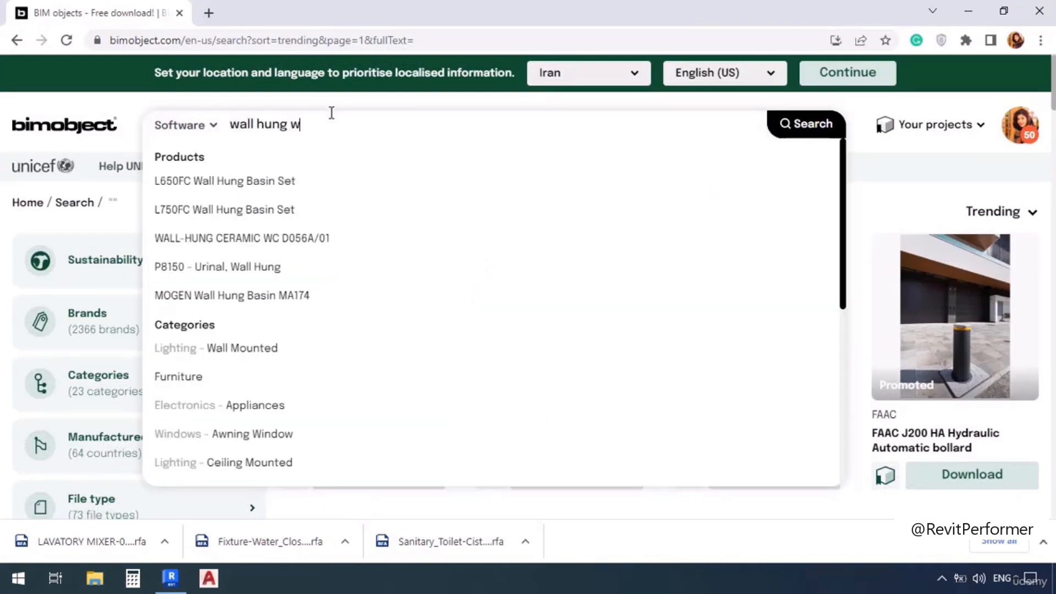
{"action": "type", "text": "ater closet"}
{"action": "key", "text": "Return"}
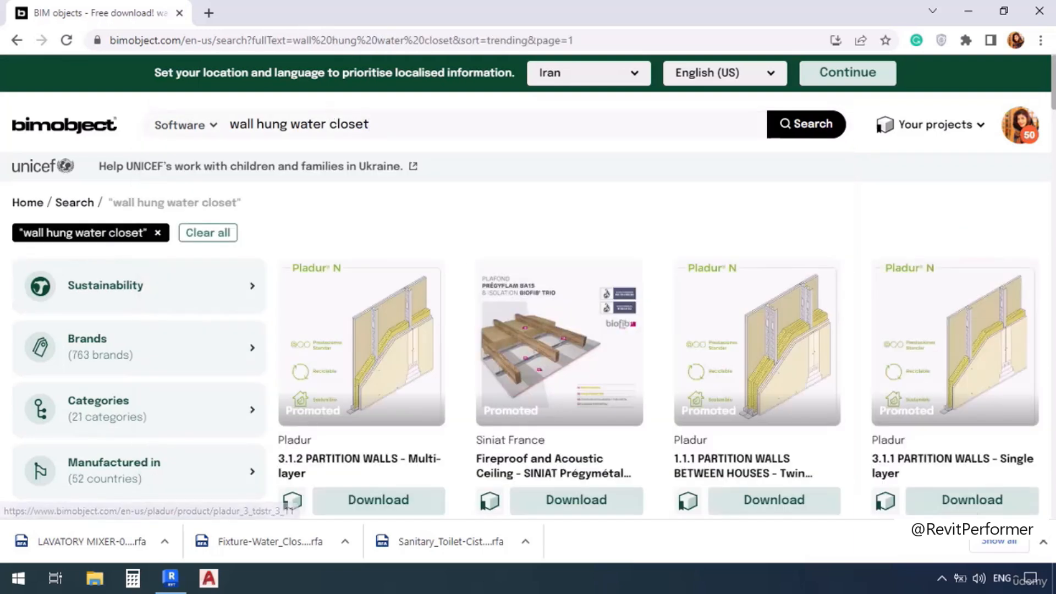
Look through the first page of search results for a suitable wall-hung water closet model.
{"action": "scroll", "coordinate": [755, 387], "scroll_direction": "down", "scroll_amount": 10}
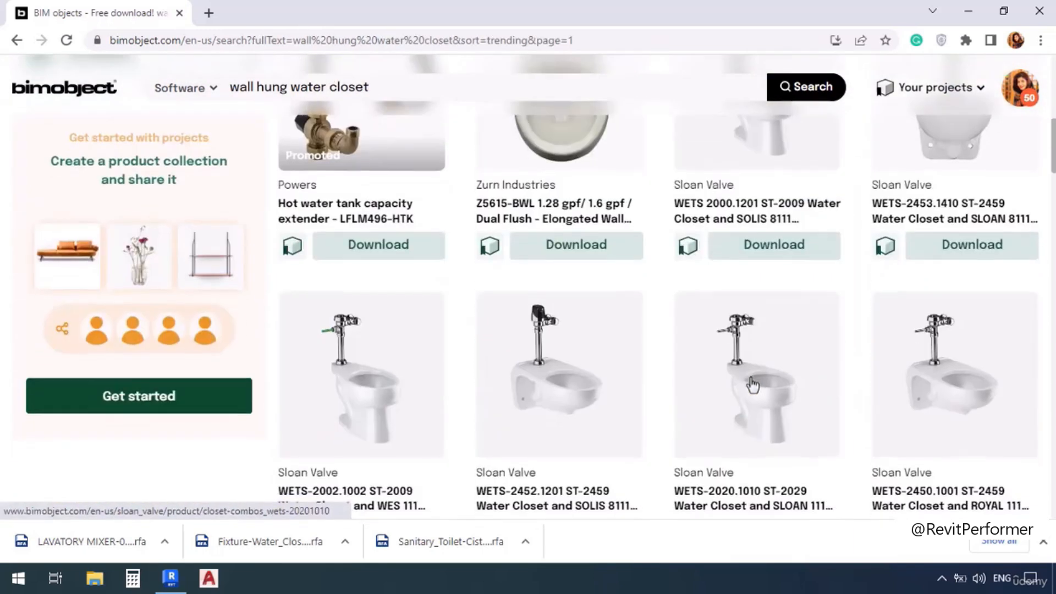
{"action": "scroll", "coordinate": [753, 386], "scroll_direction": "down", "scroll_amount": 15}
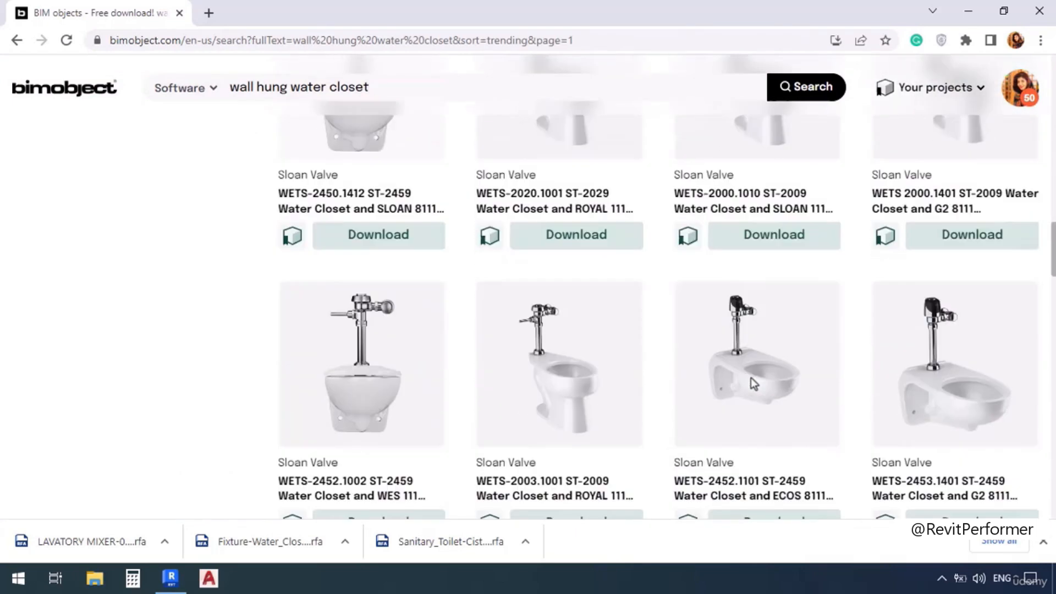
{"action": "scroll", "coordinate": [754, 384], "scroll_direction": "down", "scroll_amount": 10}
{"action": "scroll", "coordinate": [753, 383], "scroll_direction": "down", "scroll_amount": 10}
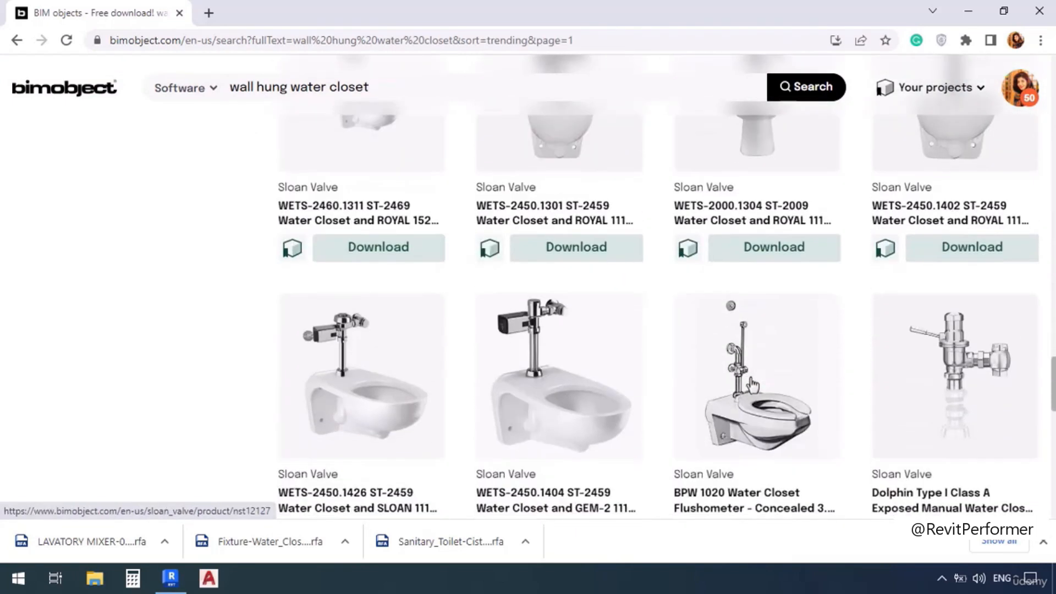
{"action": "scroll", "coordinate": [752, 385], "scroll_direction": "down", "scroll_amount": 7}
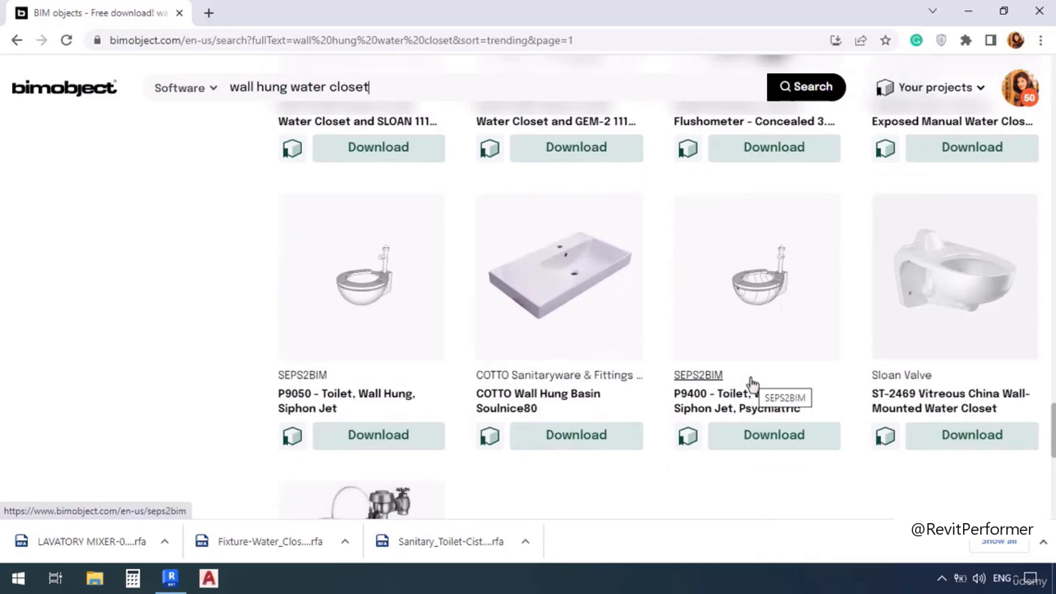
{"action": "scroll", "coordinate": [753, 383], "scroll_direction": "down", "scroll_amount": 7}
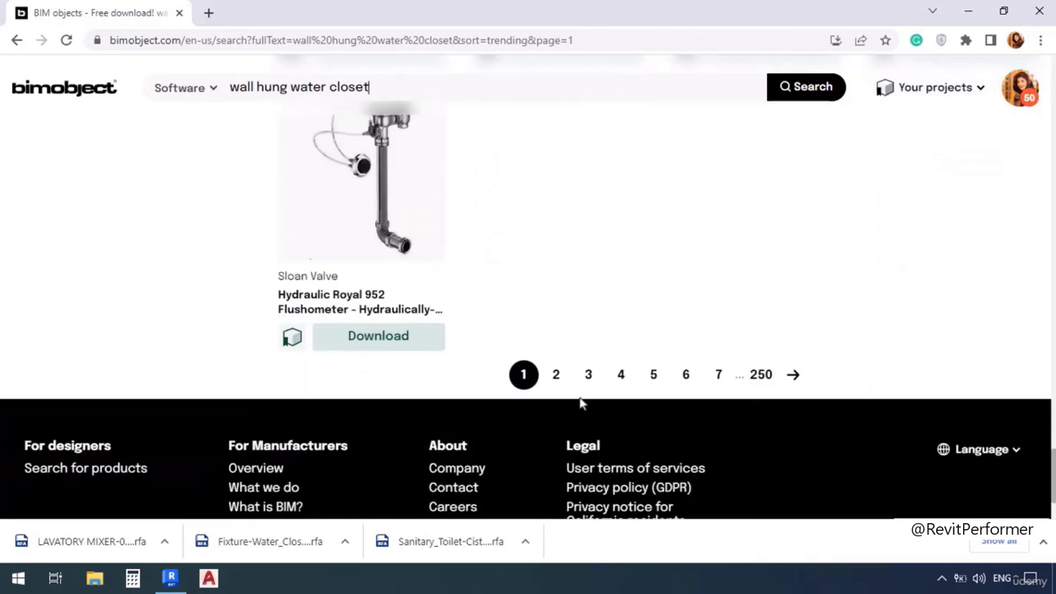
Browse page 2 of the water closet results with the downloads bar closed.
{"action": "left_click", "coordinate": [557, 375]}
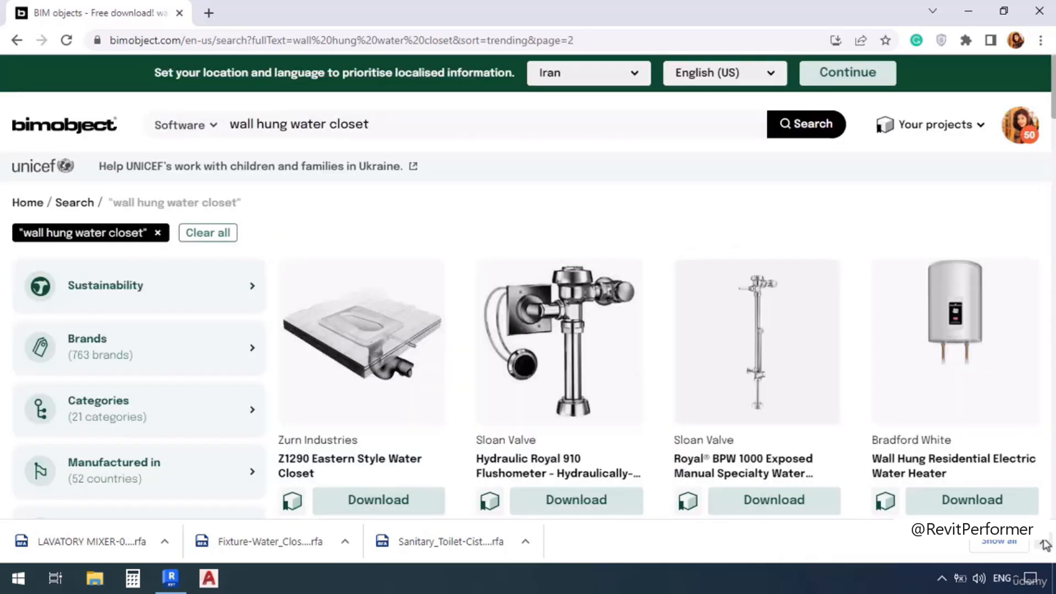
{"action": "left_click", "coordinate": [1043, 543]}
{"action": "scroll", "coordinate": [734, 414], "scroll_direction": "down", "scroll_amount": 7}
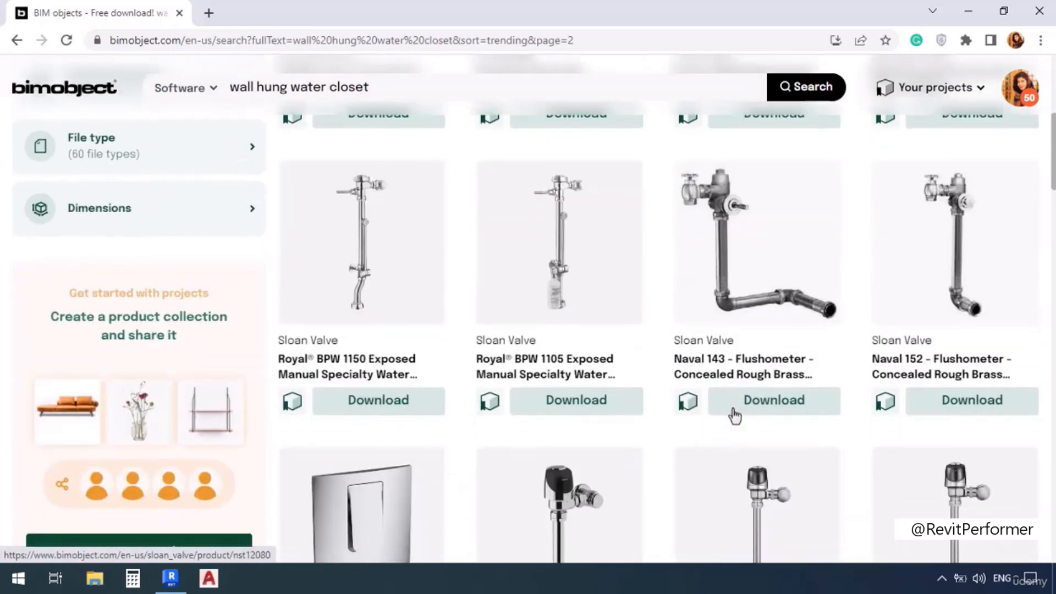
{"action": "scroll", "coordinate": [736, 417], "scroll_direction": "down", "scroll_amount": 20}
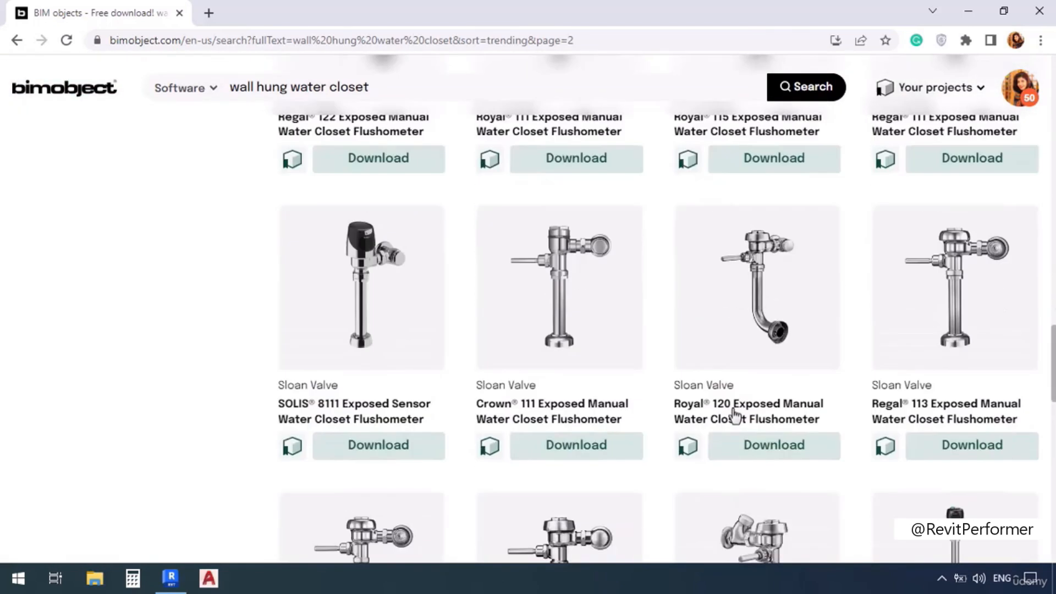
{"action": "scroll", "coordinate": [736, 417], "scroll_direction": "down", "scroll_amount": 15}
{"action": "left_click", "coordinate": [735, 416]}
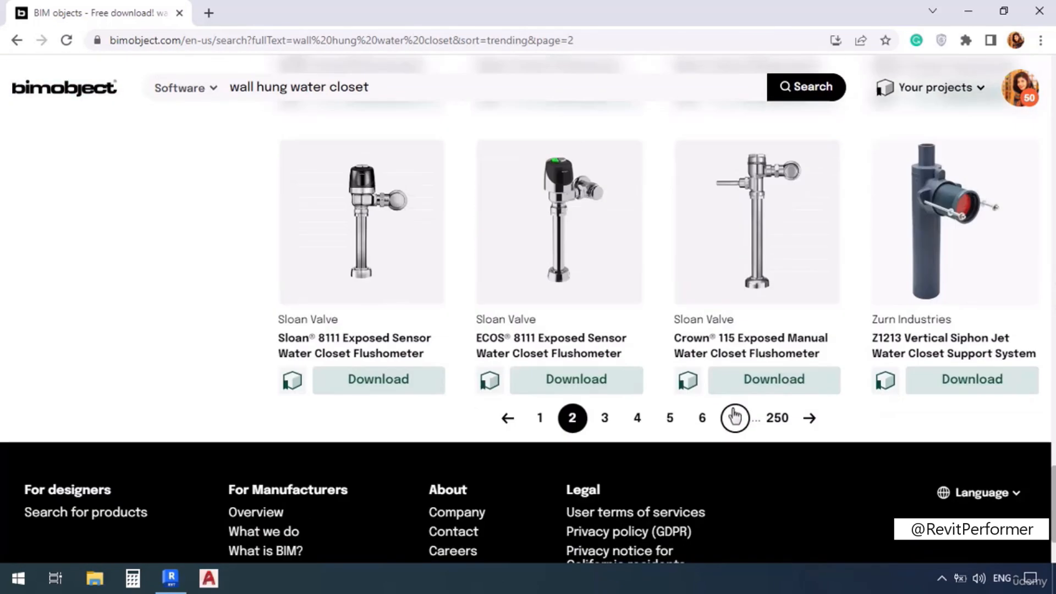
Open page 3 of the results and look for wall-hung toilet models among the listed products.
{"action": "left_click", "coordinate": [606, 420]}
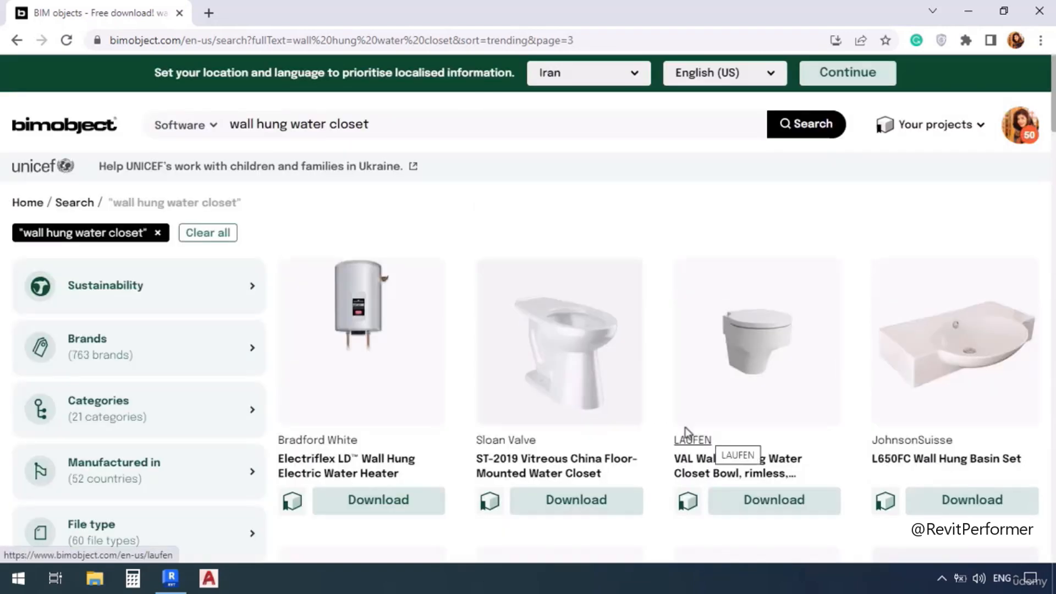
{"action": "scroll", "coordinate": [608, 378], "scroll_direction": "down", "scroll_amount": 7}
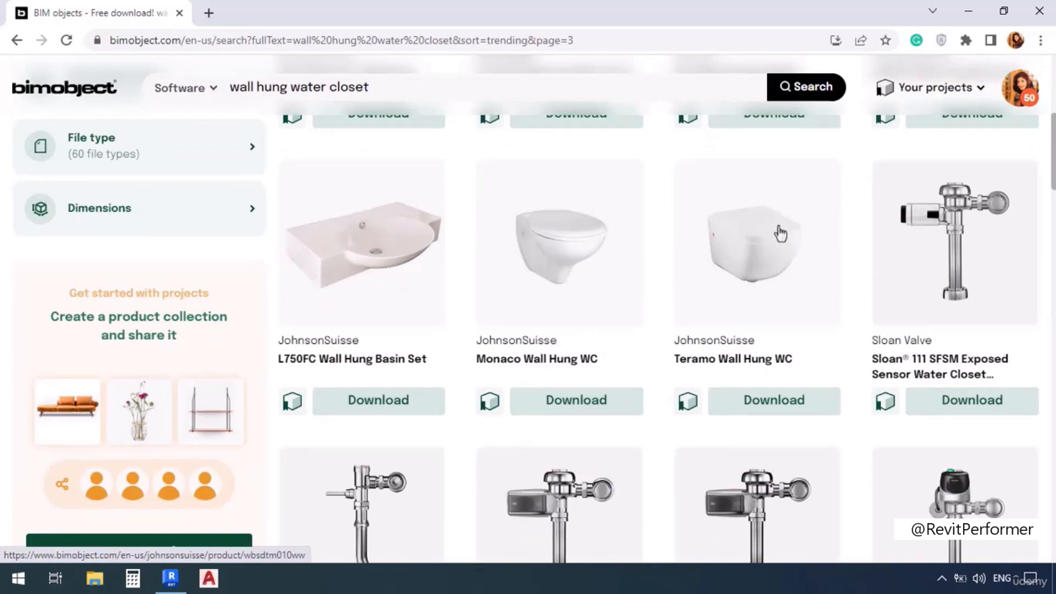
{"action": "scroll", "coordinate": [774, 265], "scroll_direction": "down", "scroll_amount": 2}
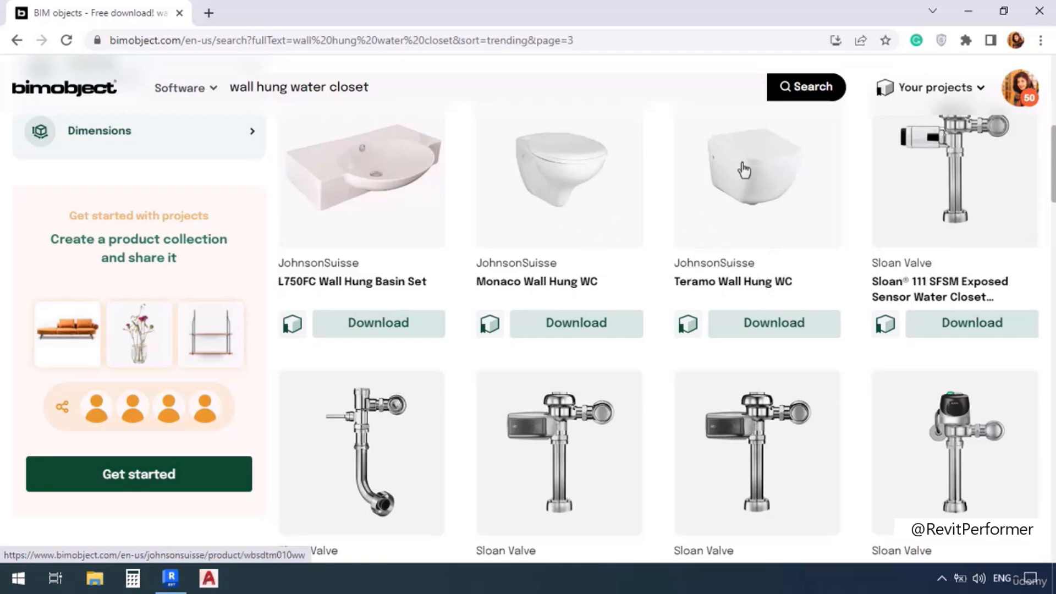
{"action": "scroll", "coordinate": [720, 187], "scroll_direction": "down", "scroll_amount": 8}
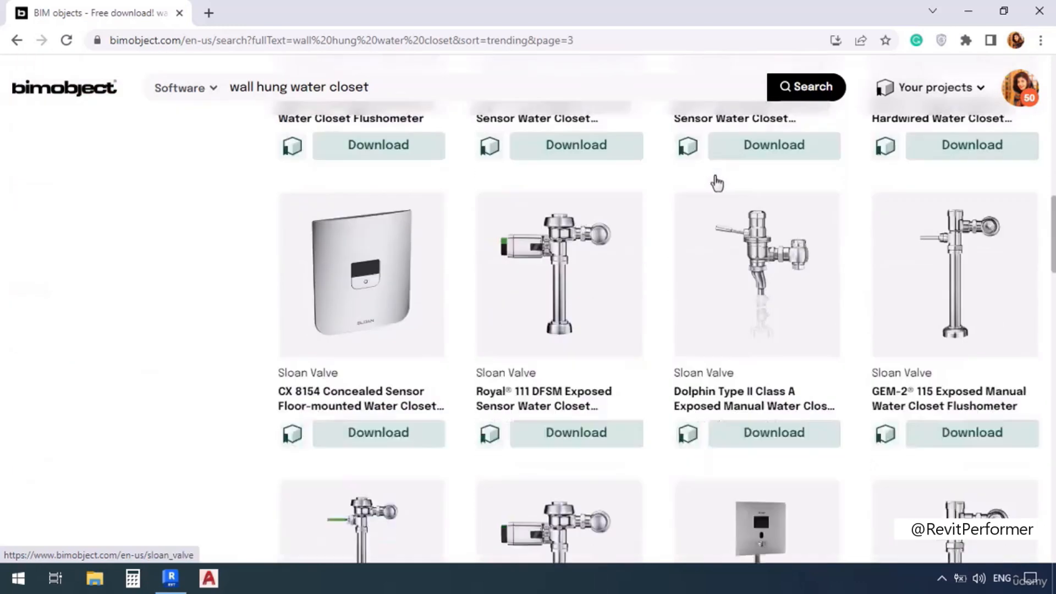
{"action": "scroll", "coordinate": [718, 183], "scroll_direction": "down", "scroll_amount": 10}
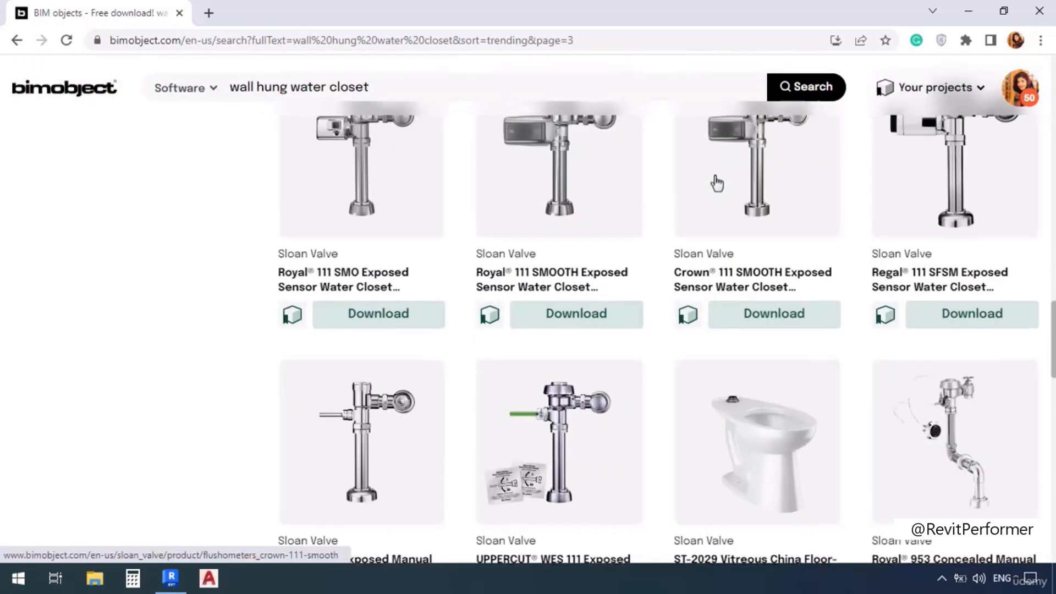
Shorten the search query to "wall hung" and run the search again.
{"action": "scroll", "coordinate": [717, 183], "scroll_direction": "up", "scroll_amount": 18}
{"action": "left_click_drag", "start_coordinate": [375, 124], "coordinate": [291, 124]}
{"action": "key", "text": "BackSpace"}
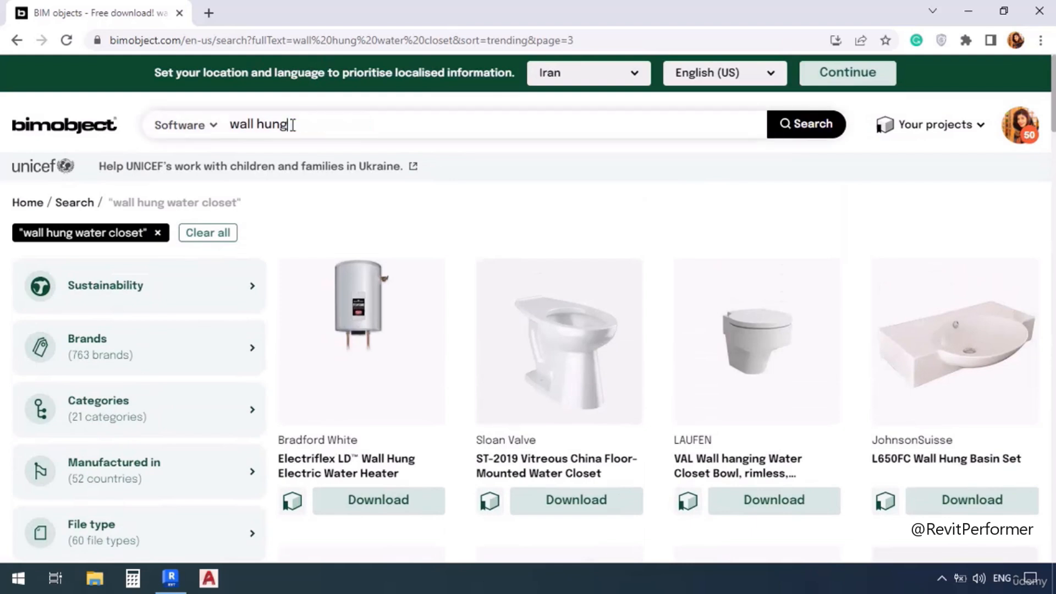
{"action": "key", "text": "Return"}
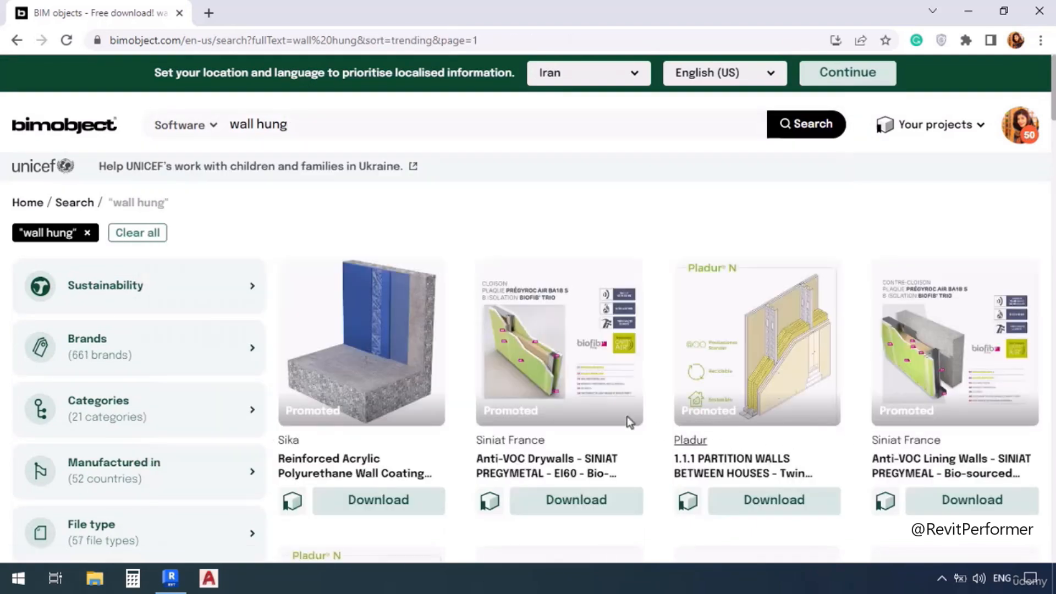
Compare the wall-hung toilets and basins listed in the "wall hung" search results.
{"action": "scroll", "coordinate": [627, 417], "scroll_direction": "down", "scroll_amount": 10}
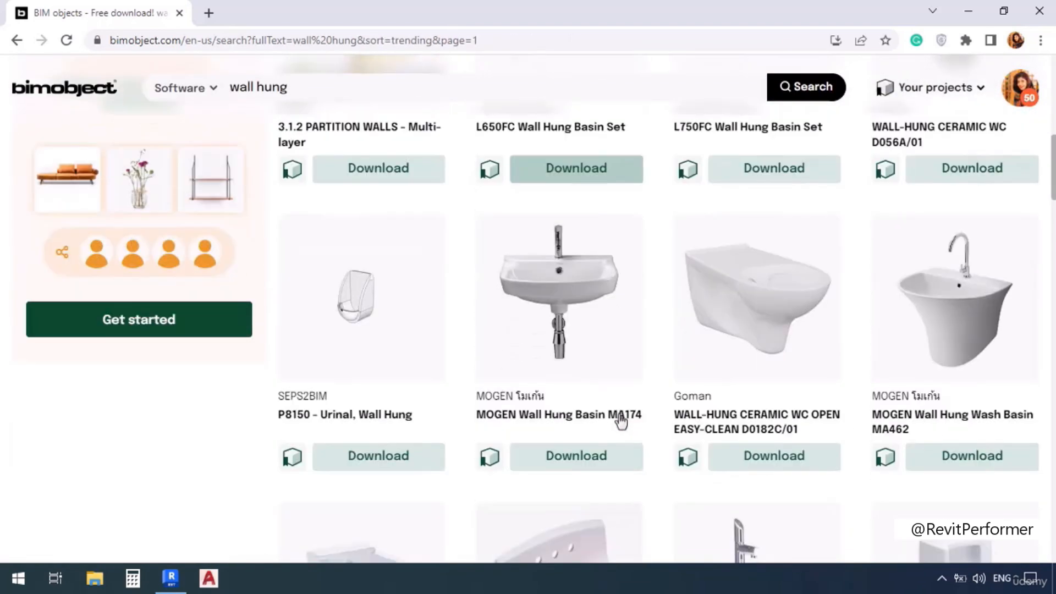
{"action": "scroll", "coordinate": [706, 339], "scroll_direction": "down", "scroll_amount": 3}
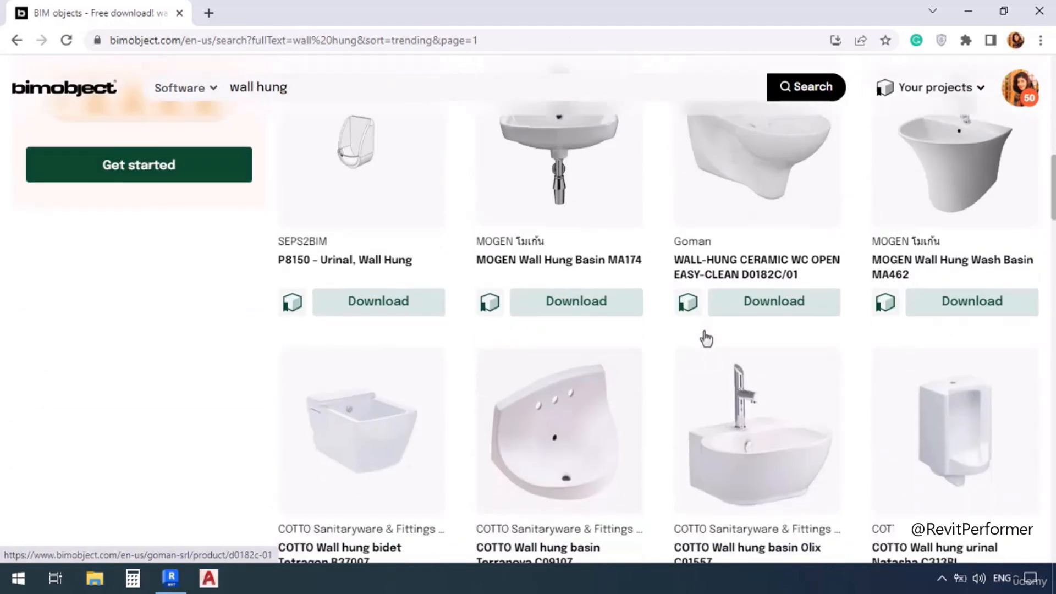
{"action": "scroll", "coordinate": [705, 337], "scroll_direction": "down", "scroll_amount": 1}
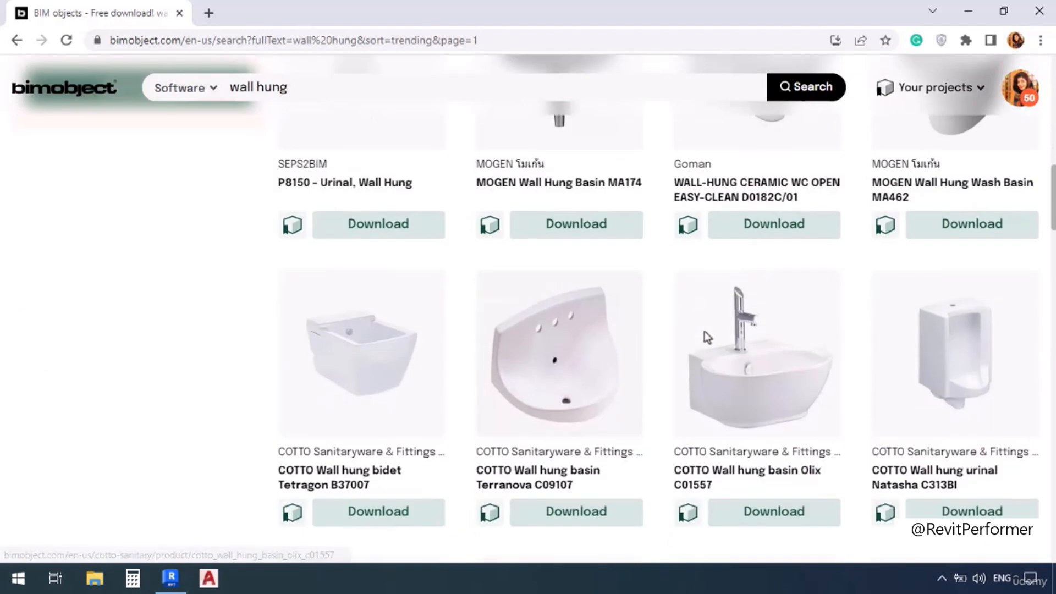
{"action": "scroll", "coordinate": [431, 341], "scroll_direction": "up", "scroll_amount": 2}
{"action": "scroll", "coordinate": [423, 325], "scroll_direction": "up", "scroll_amount": 1}
{"action": "scroll", "coordinate": [585, 447], "scroll_direction": "down", "scroll_amount": 4}
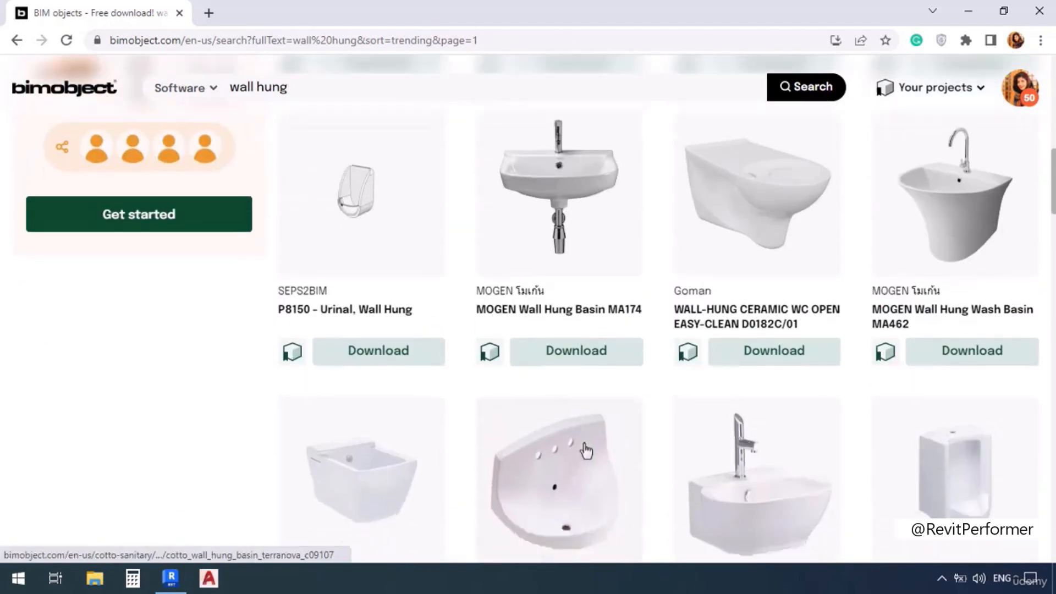
Look through the remaining wall-hung basins and urinals further down the results list.
{"action": "scroll", "coordinate": [631, 453], "scroll_direction": "down", "scroll_amount": 3}
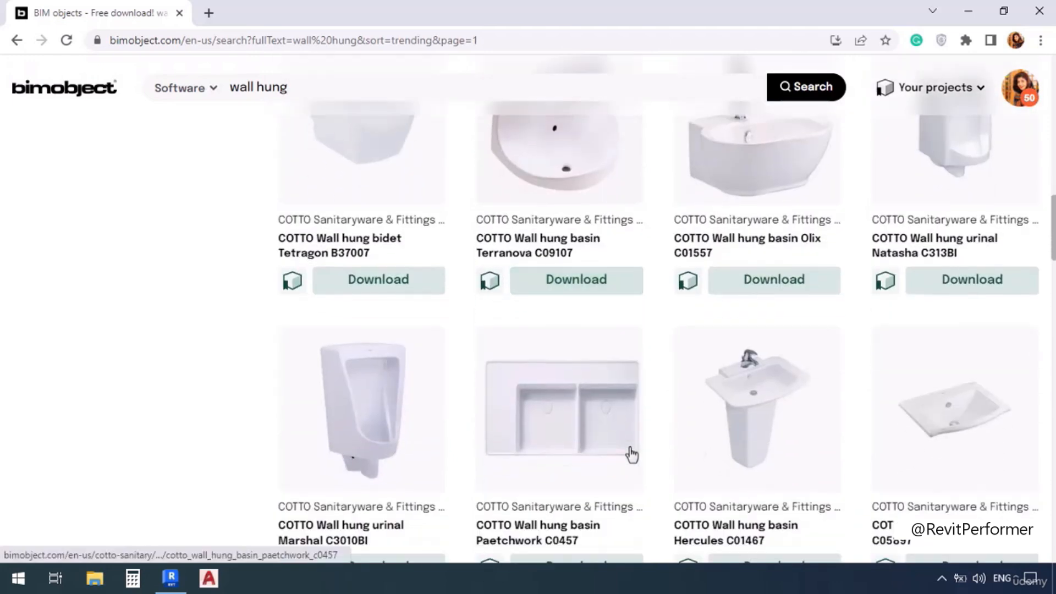
{"action": "scroll", "coordinate": [630, 454], "scroll_direction": "down", "scroll_amount": 3}
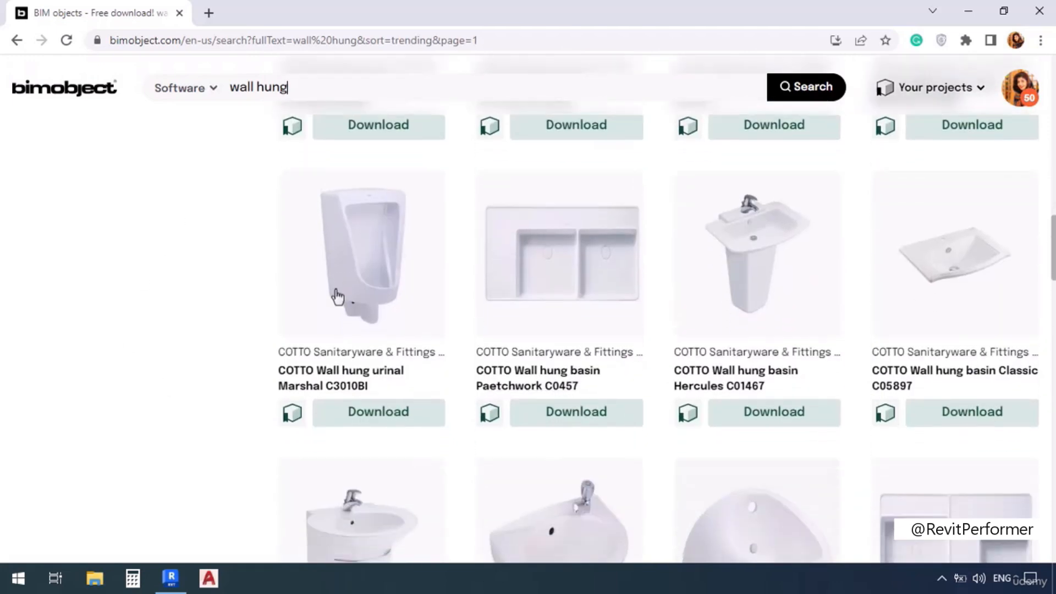
{"action": "scroll", "coordinate": [518, 389], "scroll_direction": "down", "scroll_amount": 6}
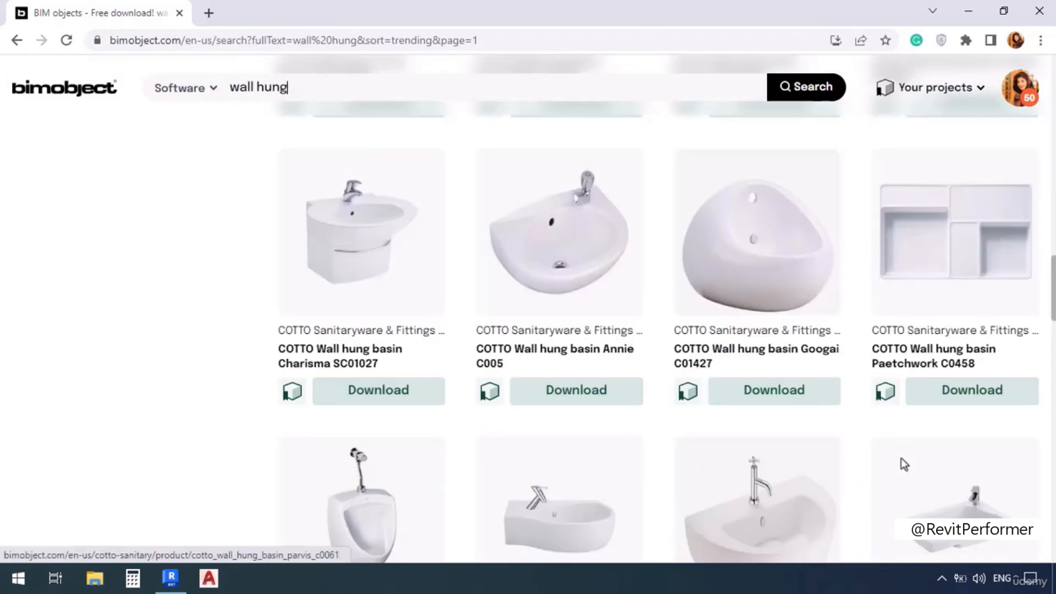
{"action": "scroll", "coordinate": [545, 396], "scroll_direction": "up", "scroll_amount": 15}
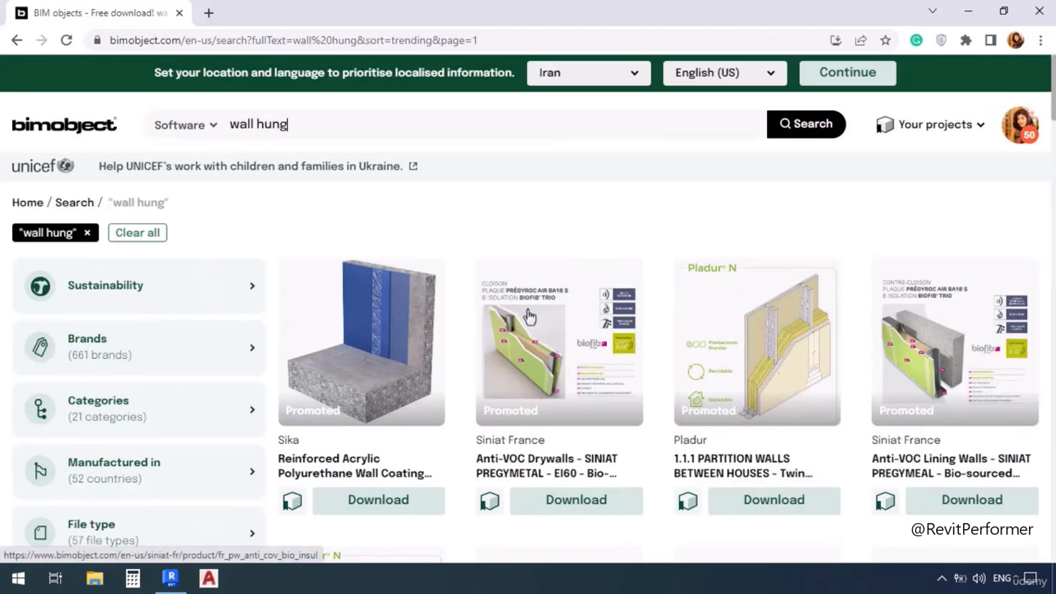
Search for "valsir cistern" and look through the listed flush cisterns and WC push plates.
{"action": "left_click_drag", "start_coordinate": [288, 123], "coordinate": [234, 121]}
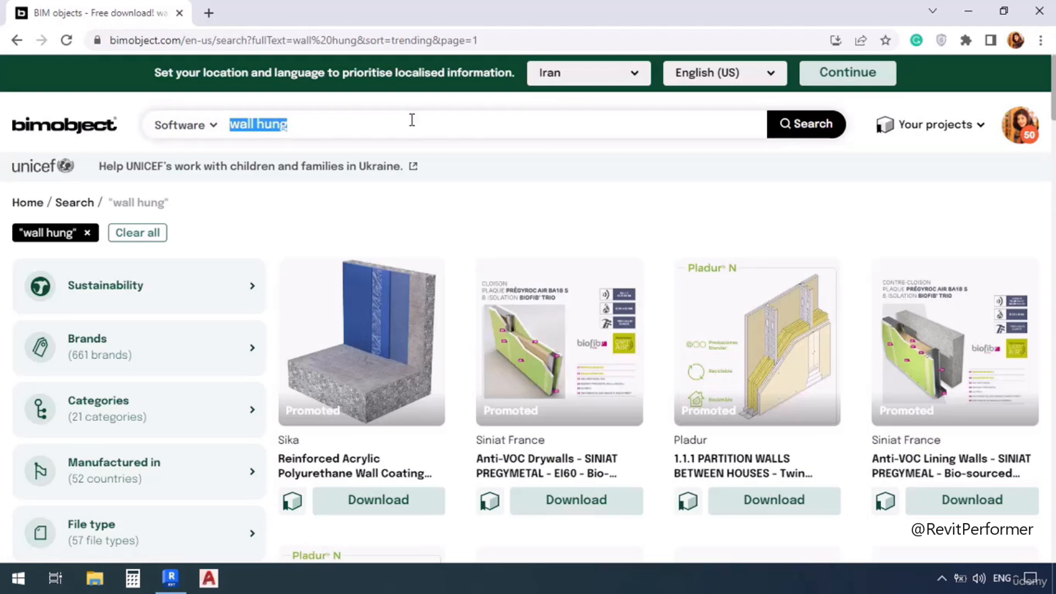
{"action": "type", "text": "valsir"}
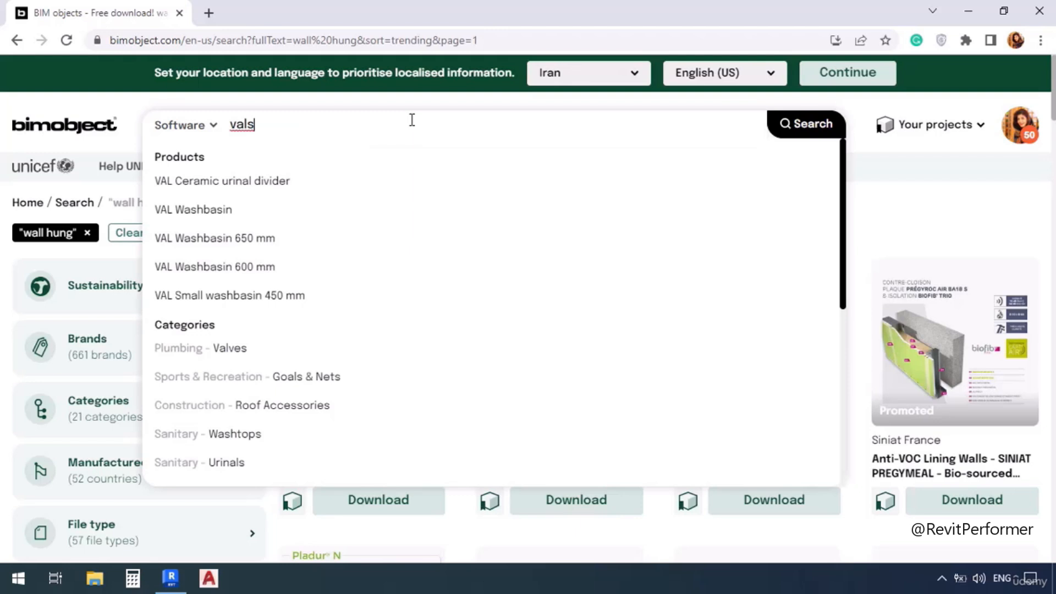
{"action": "type", "text": " cistern"}
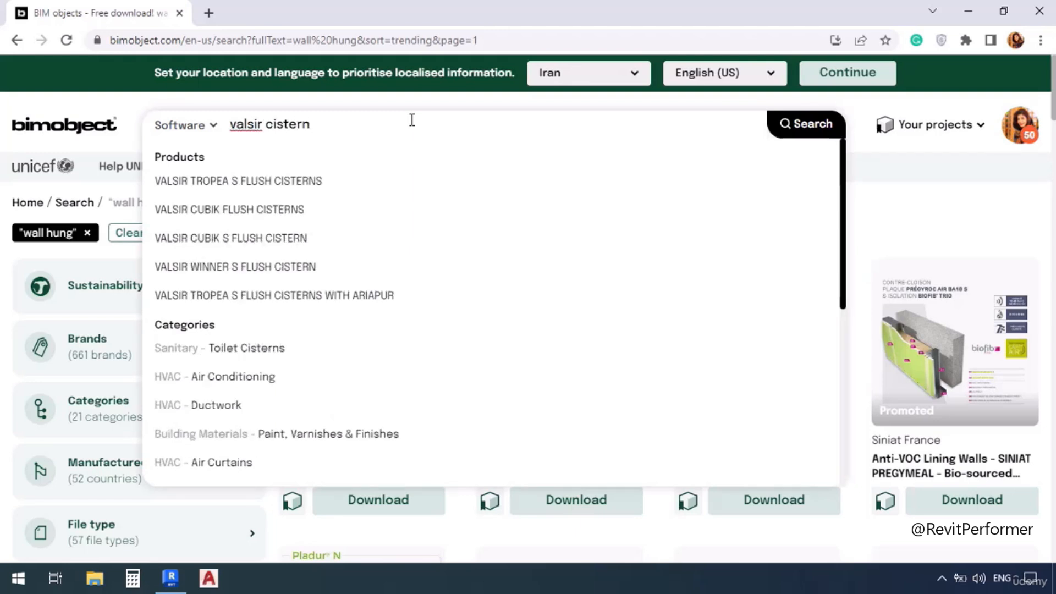
{"action": "key", "text": "Return"}
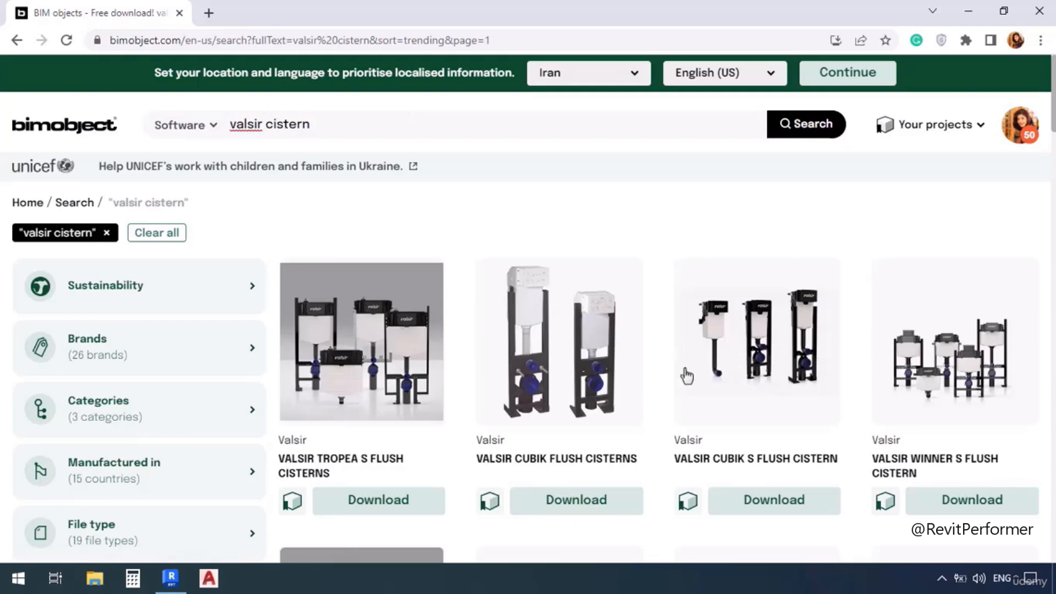
{"action": "scroll", "coordinate": [689, 376], "scroll_direction": "down", "scroll_amount": 2}
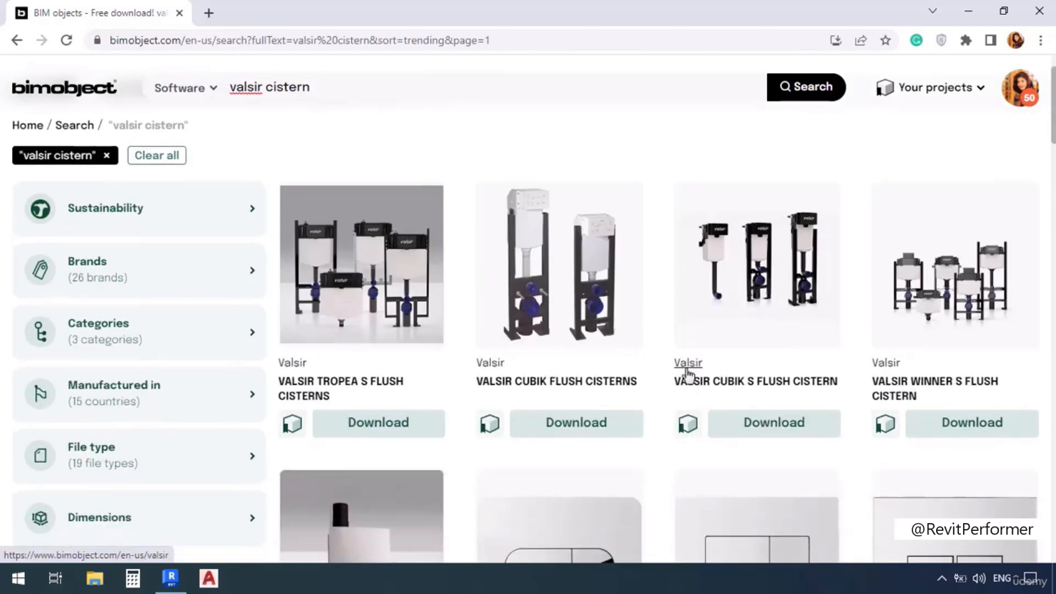
{"action": "scroll", "coordinate": [690, 374], "scroll_direction": "down", "scroll_amount": 2}
{"action": "scroll", "coordinate": [690, 375], "scroll_direction": "down", "scroll_amount": 3}
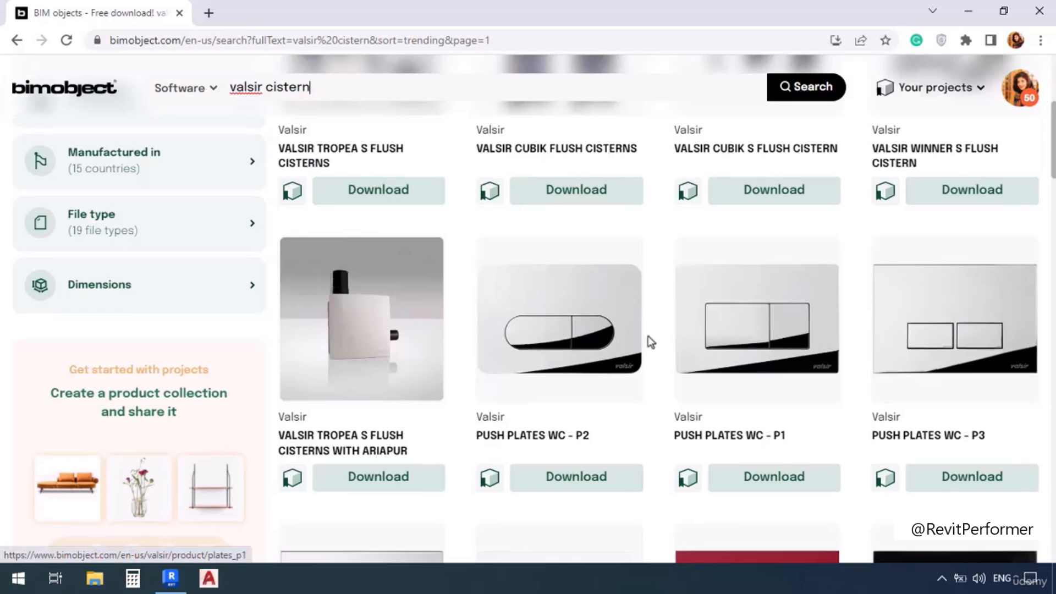
{"action": "scroll", "coordinate": [648, 339], "scroll_direction": "down", "scroll_amount": 3}
{"action": "scroll", "coordinate": [649, 337], "scroll_direction": "up", "scroll_amount": 7}
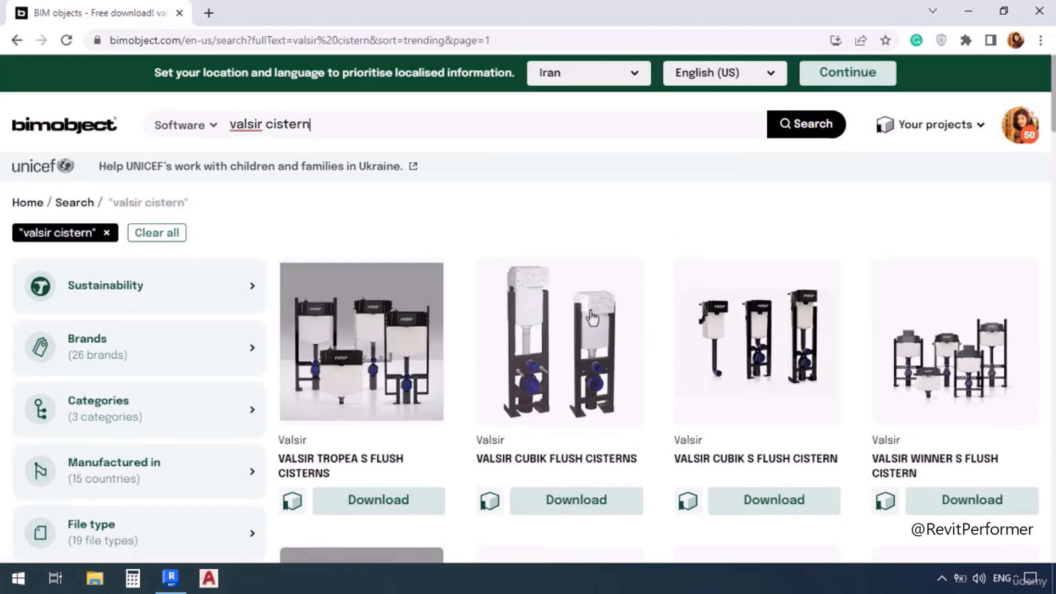
Search for "wash basin" and look through the listed over-counter, pedestal and cabinet basins.
{"action": "left_click_drag", "start_coordinate": [337, 124], "coordinate": [214, 120]}
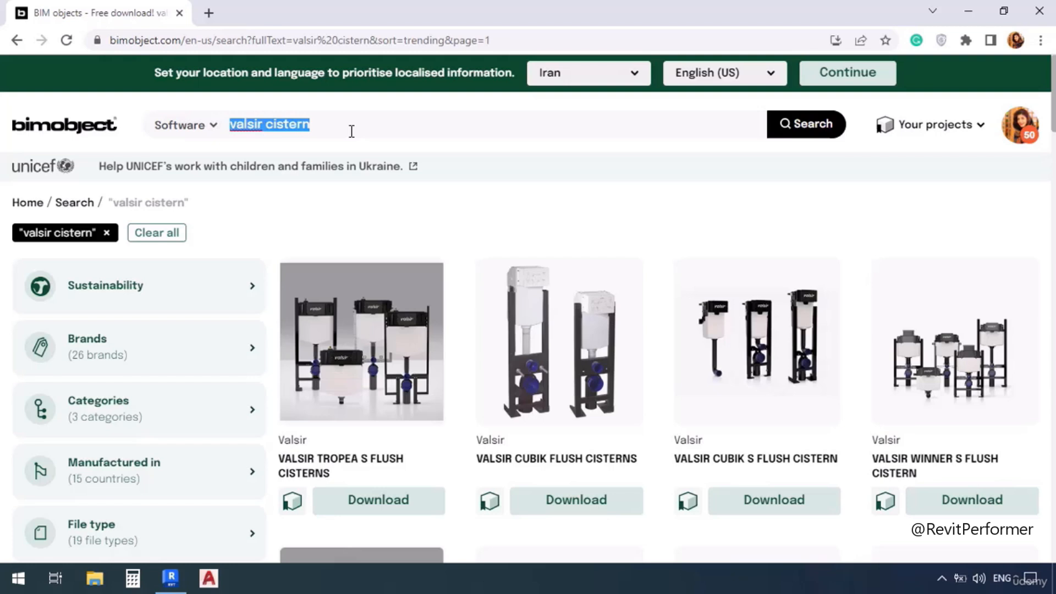
{"action": "type", "text": "wash basin"}
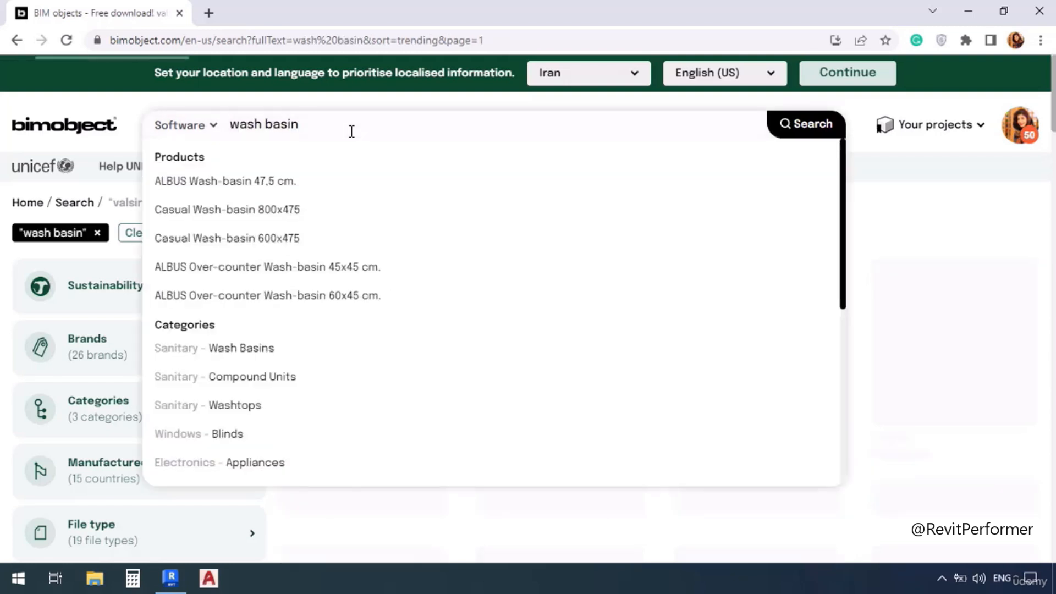
{"action": "key", "text": "Return"}
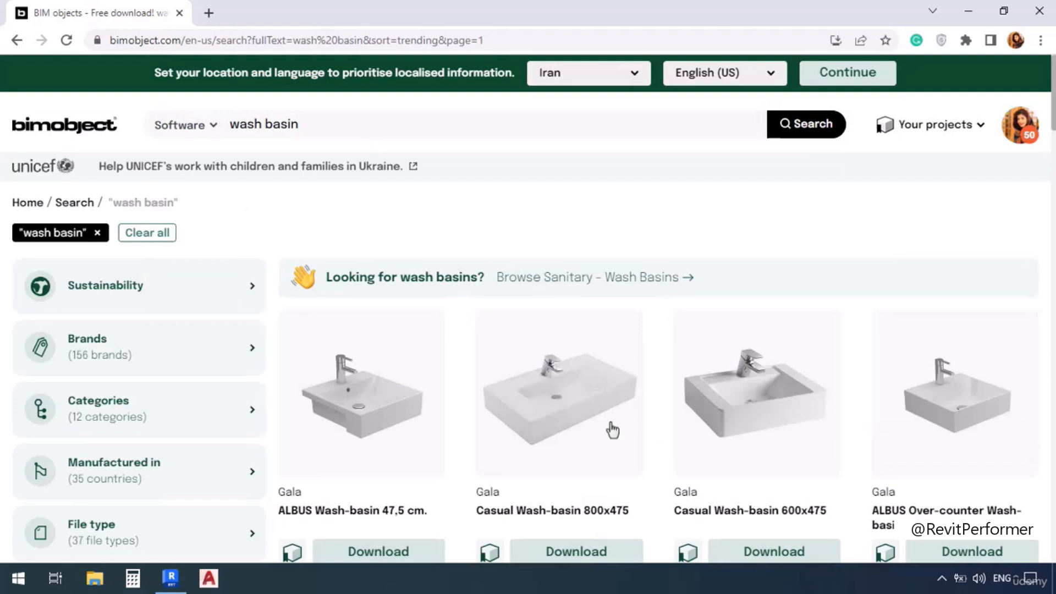
{"action": "scroll", "coordinate": [450, 381], "scroll_direction": "down", "scroll_amount": 6}
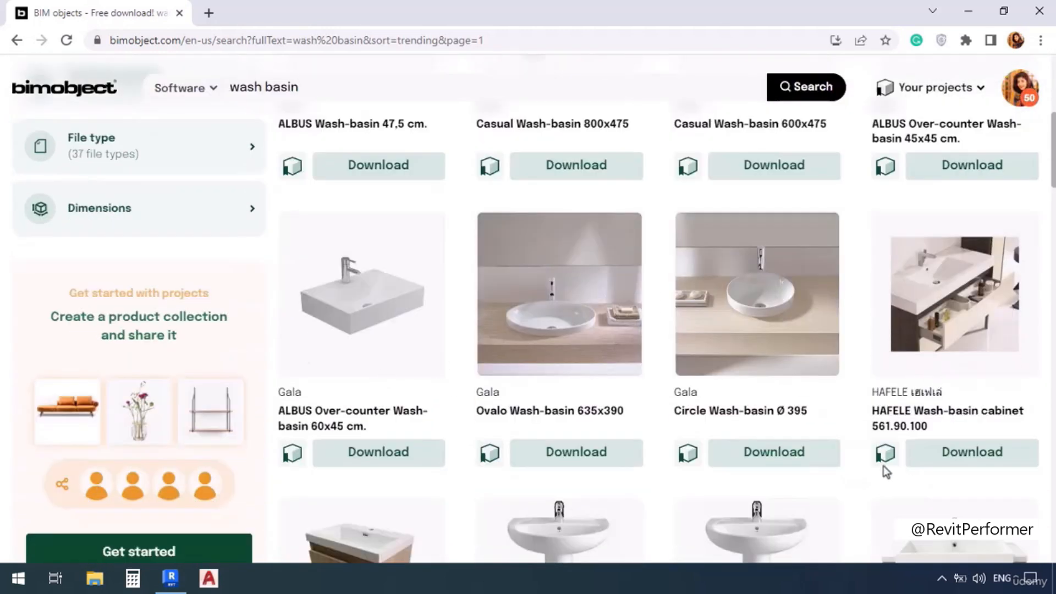
{"action": "scroll", "coordinate": [884, 465], "scroll_direction": "down", "scroll_amount": 4}
{"action": "scroll", "coordinate": [377, 379], "scroll_direction": "down", "scroll_amount": 4}
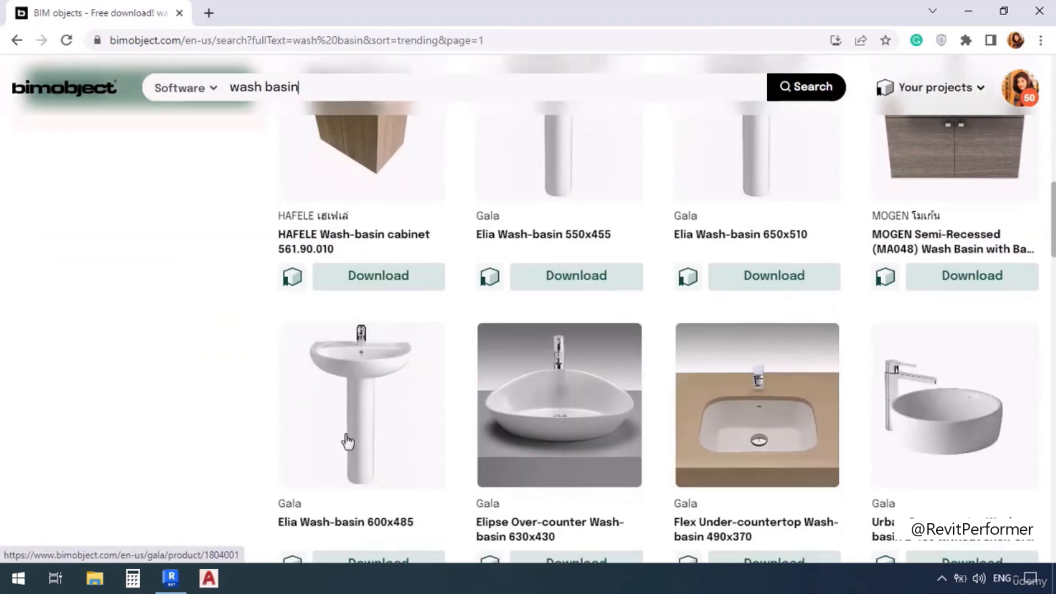
{"action": "scroll", "coordinate": [444, 377], "scroll_direction": "up", "scroll_amount": 7}
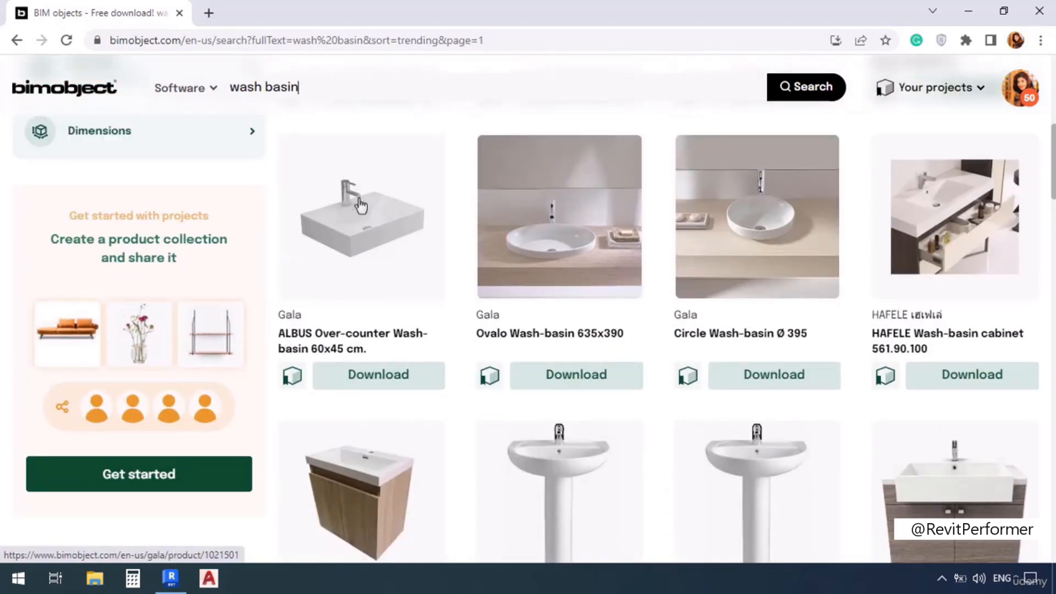
{"action": "scroll", "coordinate": [363, 198], "scroll_direction": "up", "scroll_amount": 1}
{"action": "scroll", "coordinate": [365, 198], "scroll_direction": "up", "scroll_amount": 6}
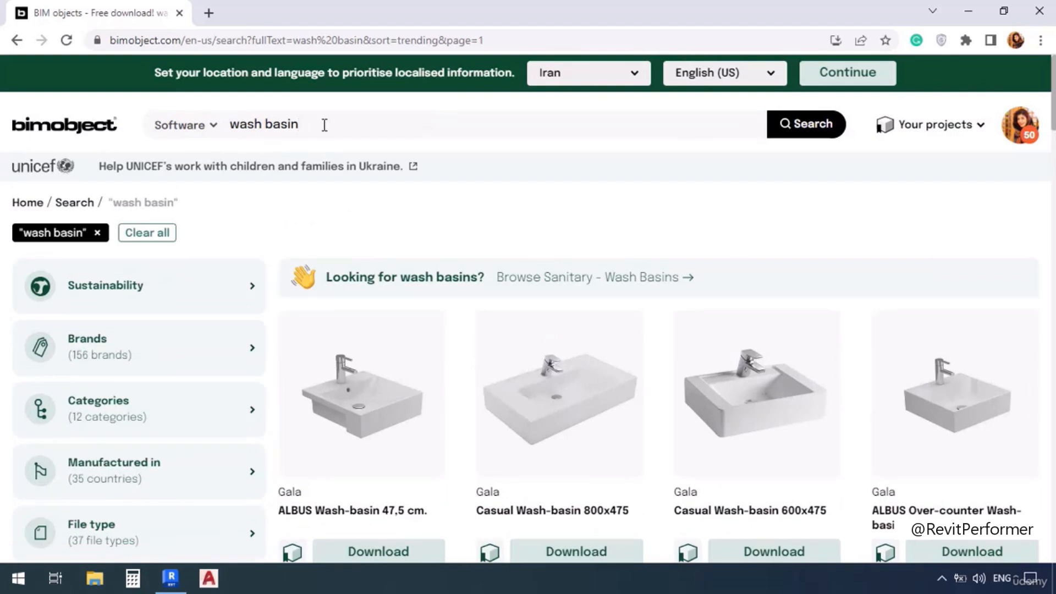
Replace the search query with "water basin" and run the search.
{"action": "left_click_drag", "start_coordinate": [324, 124], "coordinate": [126, 100]}
{"action": "type", "text": "water basin"}
{"action": "key", "text": "Return"}
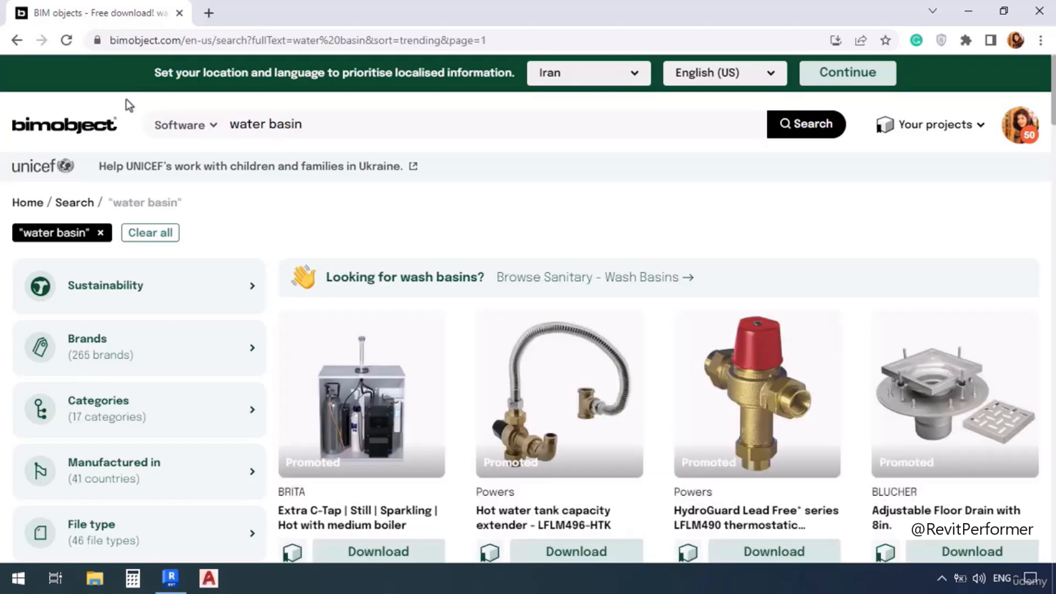
Browse the basin mixers and electronic faucets in the "water basin" results.
{"action": "scroll", "coordinate": [525, 332], "scroll_direction": "down", "scroll_amount": 5}
{"action": "scroll", "coordinate": [526, 333], "scroll_direction": "down", "scroll_amount": 3}
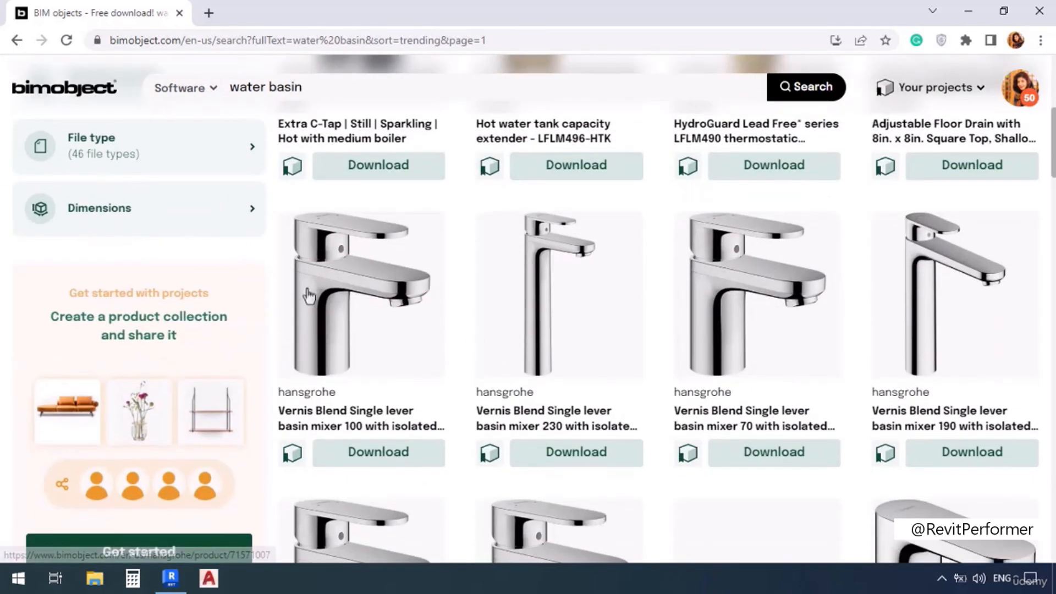
{"action": "scroll", "coordinate": [677, 384], "scroll_direction": "down", "scroll_amount": 4}
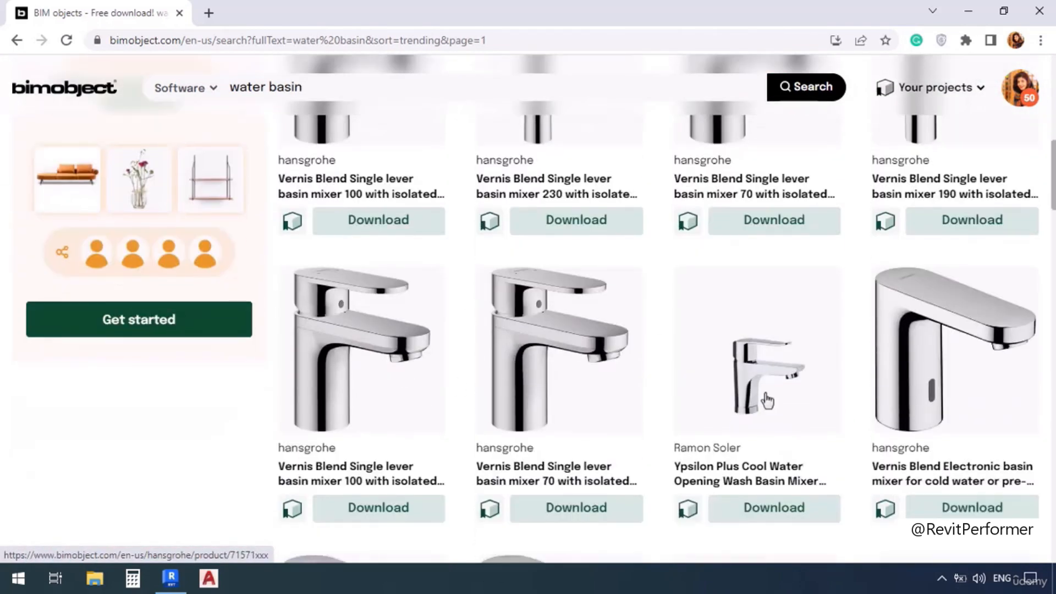
{"action": "scroll", "coordinate": [766, 401], "scroll_direction": "down", "scroll_amount": 4}
{"action": "scroll", "coordinate": [430, 296], "scroll_direction": "down", "scroll_amount": 9}
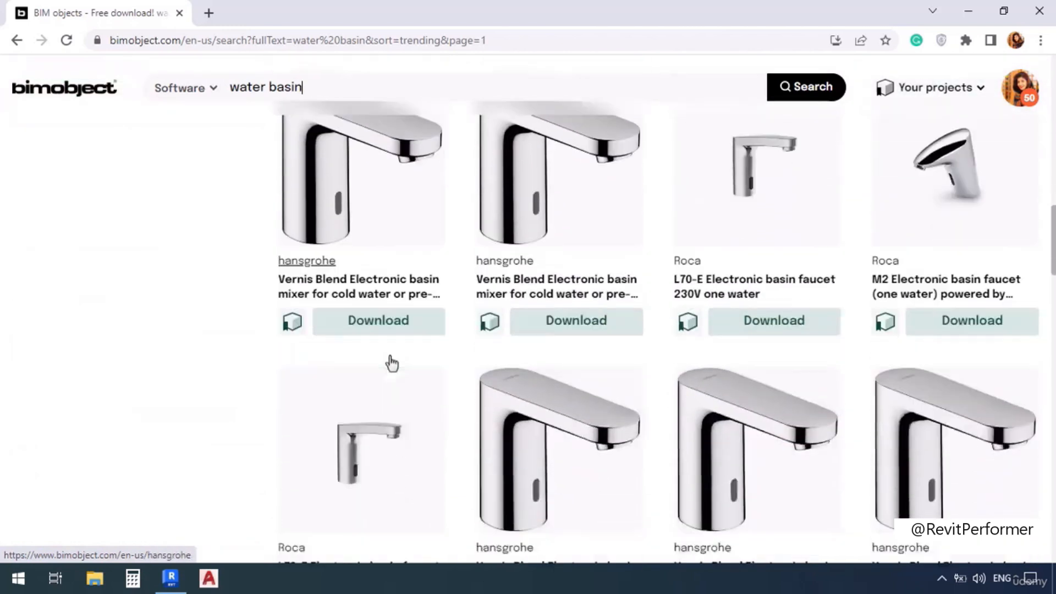
{"action": "scroll", "coordinate": [809, 341], "scroll_direction": "down", "scroll_amount": 3}
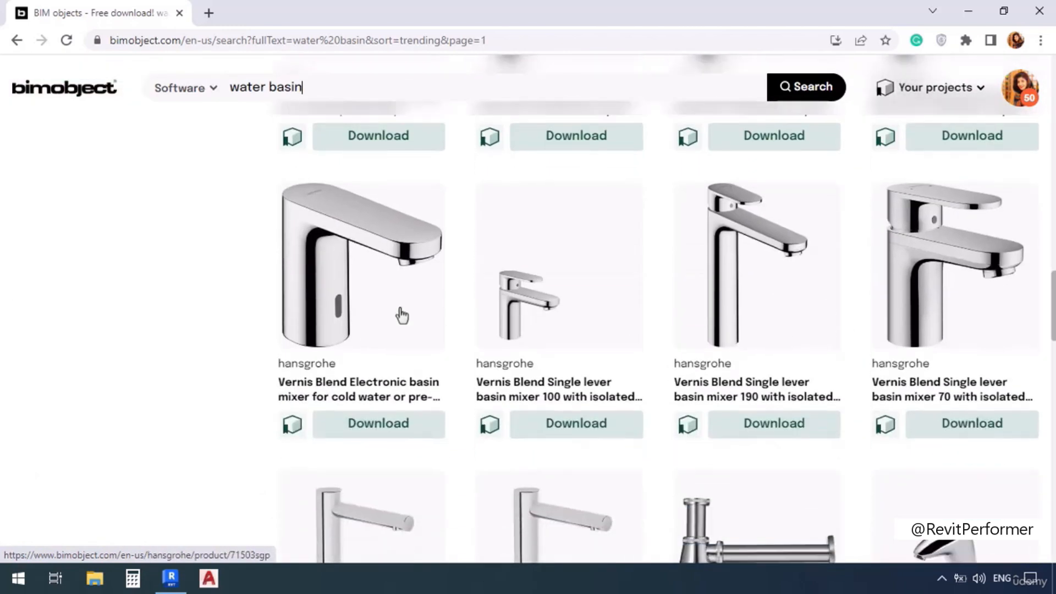
{"action": "scroll", "coordinate": [402, 314], "scroll_direction": "down", "scroll_amount": 4}
{"action": "scroll", "coordinate": [400, 318], "scroll_direction": "up", "scroll_amount": 15}
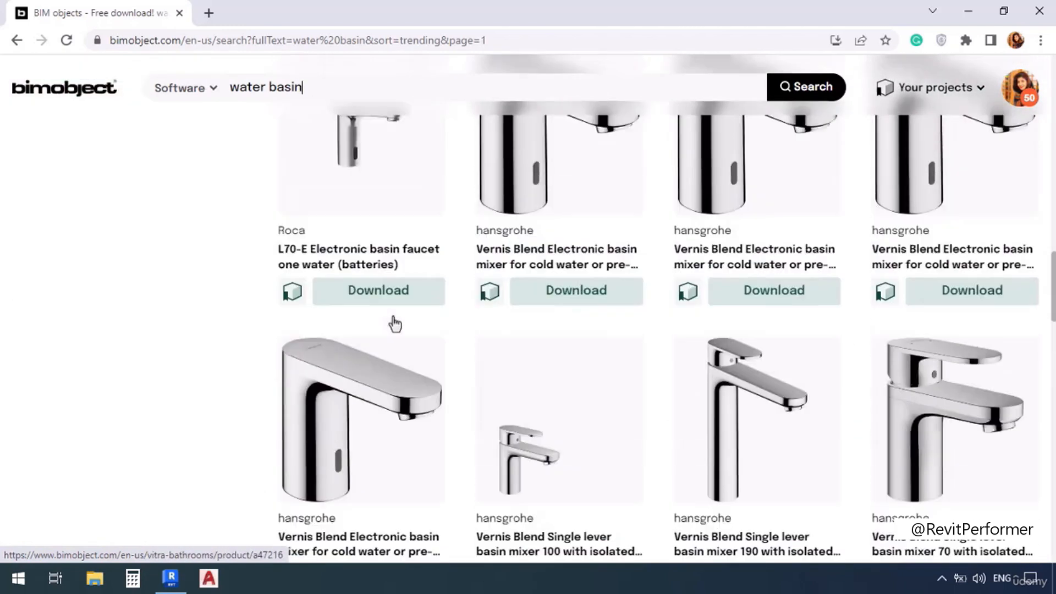
{"action": "scroll", "coordinate": [394, 322], "scroll_direction": "up", "scroll_amount": 10}
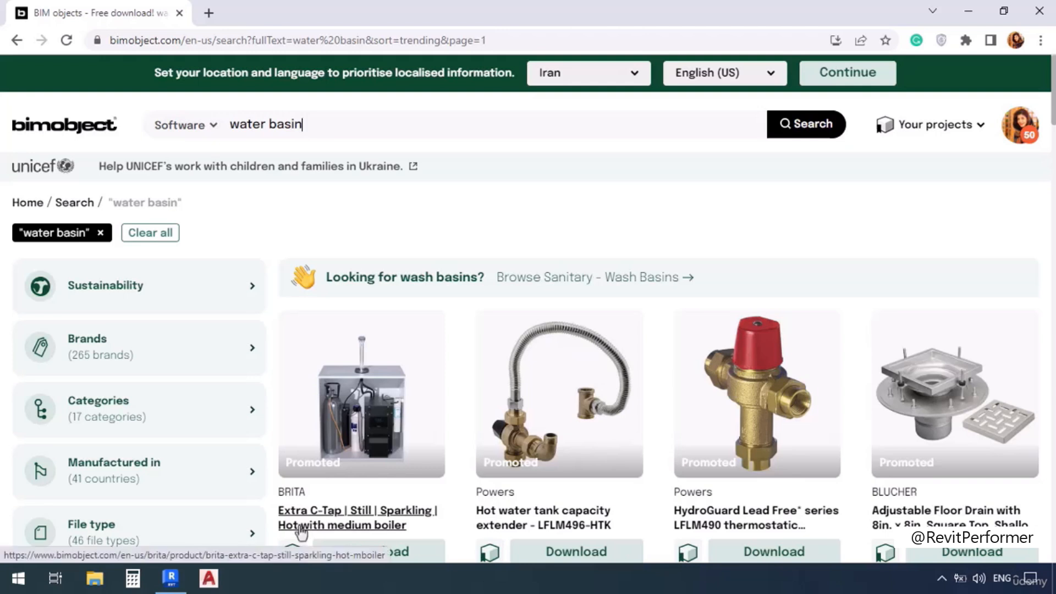
Switch to Revit and inspect the basin, tap, water closets and connected piping in the 3D view.
{"action": "left_click", "coordinate": [171, 580]}
{"action": "scroll", "coordinate": [512, 386], "scroll_direction": "up", "scroll_amount": 8}
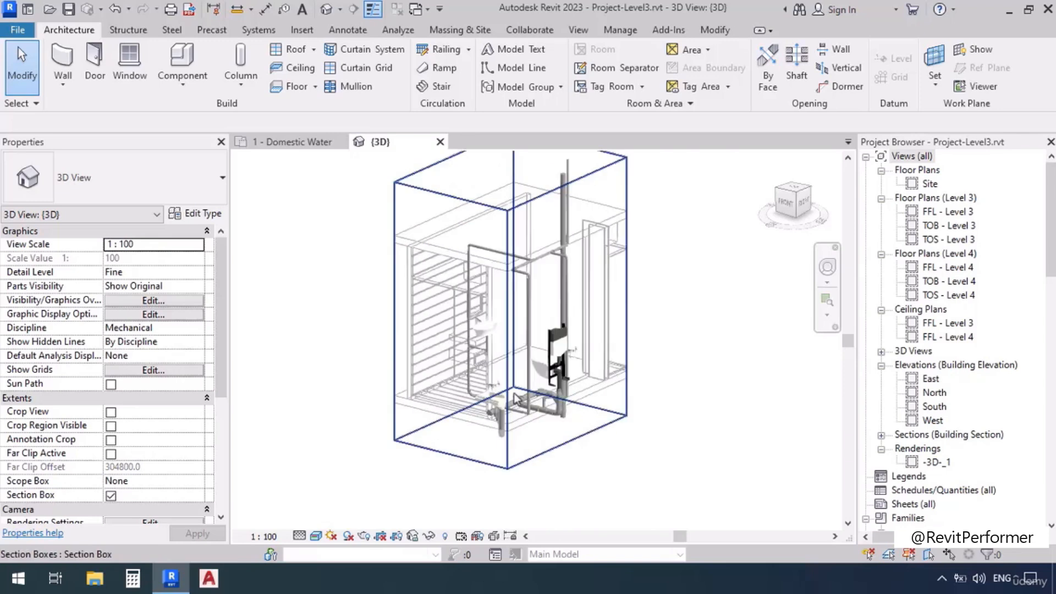
{"action": "middle_click_drag", "start_coordinate": [374, 298], "coordinate": [413, 352]}
{"action": "scroll", "coordinate": [451, 318], "scroll_direction": "up", "scroll_amount": 8}
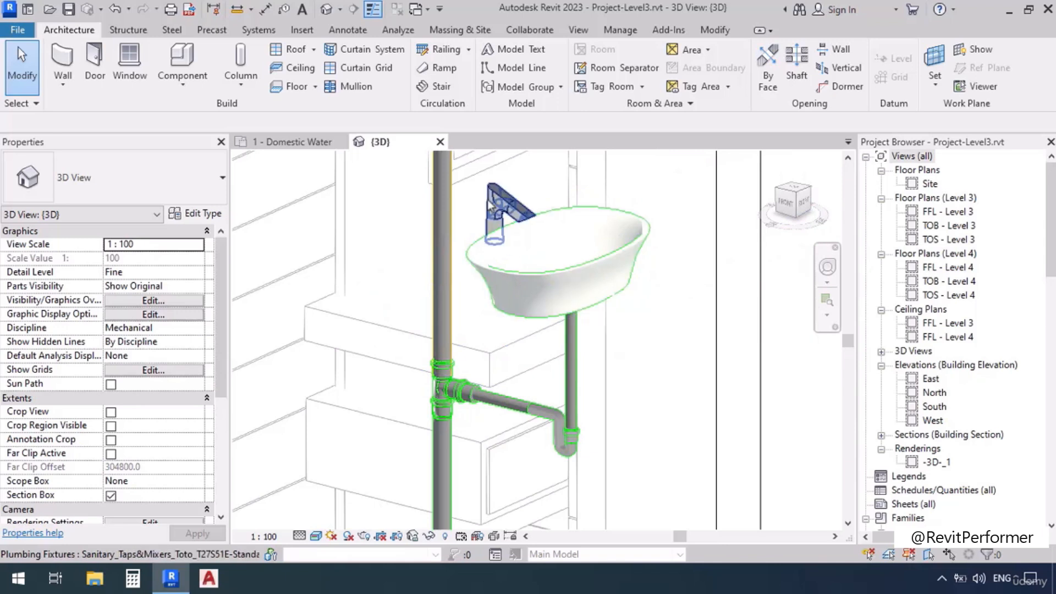
{"action": "scroll", "coordinate": [494, 225], "scroll_direction": "down", "scroll_amount": 3}
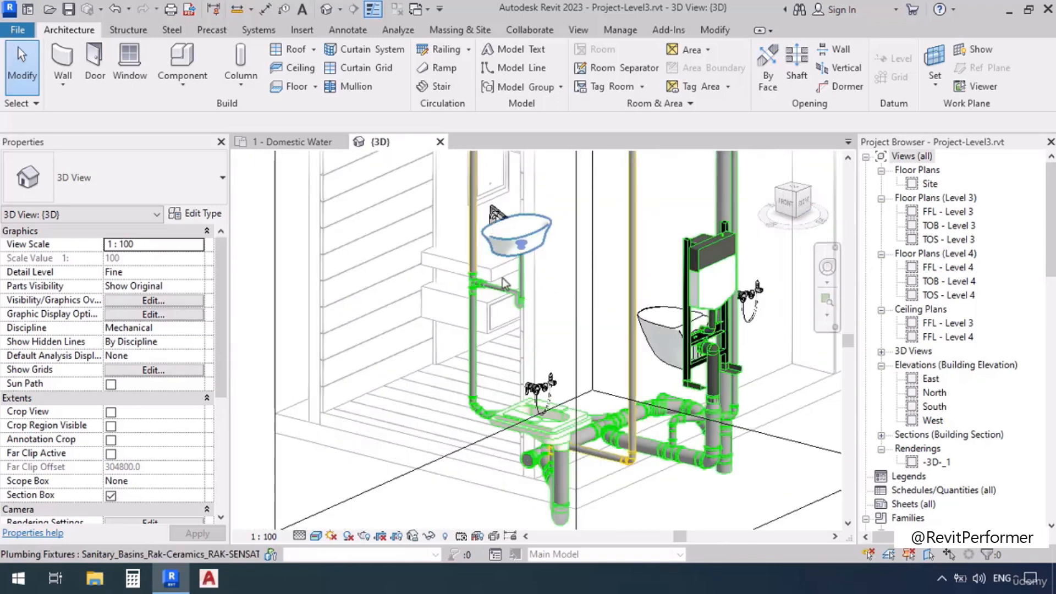
{"action": "middle_click_drag", "start_coordinate": [737, 517], "coordinate": [645, 385], "text": "shift"}
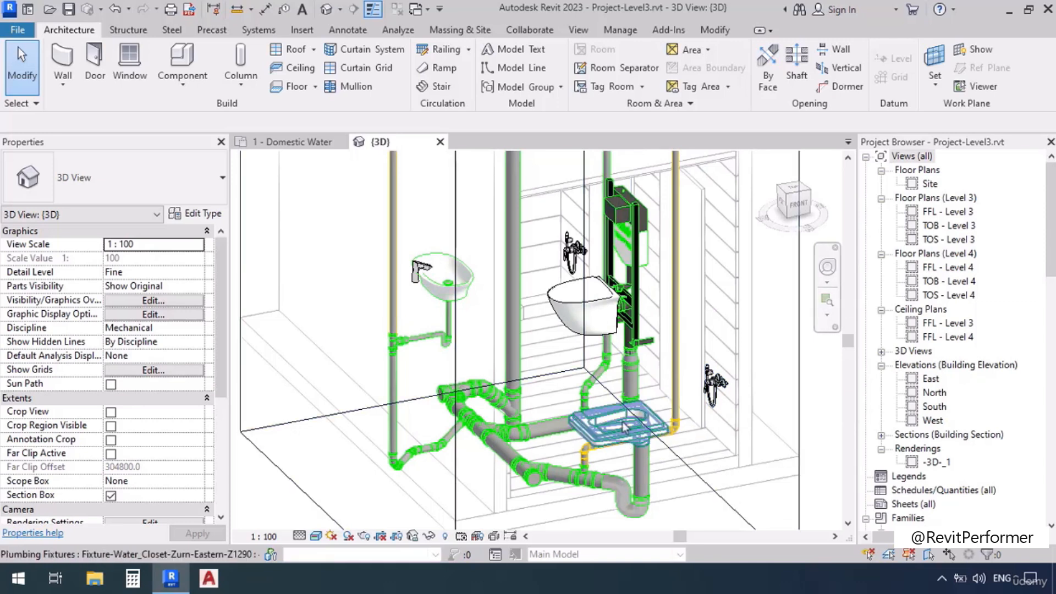
{"action": "scroll", "coordinate": [660, 421], "scroll_direction": "down", "scroll_amount": 2}
{"action": "middle_click_drag", "start_coordinate": [704, 415], "coordinate": [560, 267], "text": "shift"}
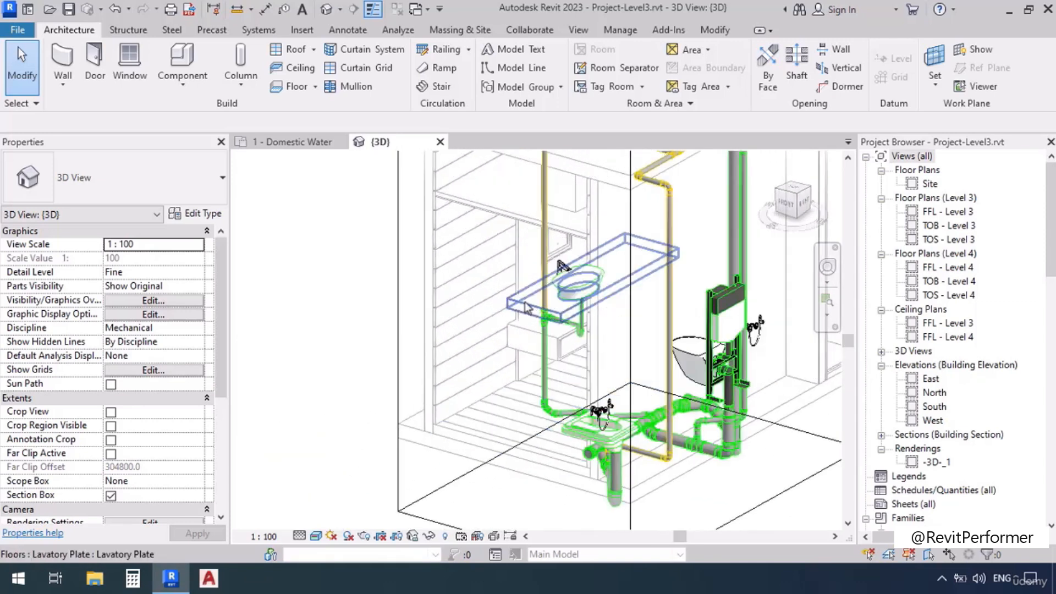
Set the 3D view's discipline to Coordination.
{"action": "scroll", "coordinate": [526, 308], "scroll_direction": "down", "scroll_amount": 2}
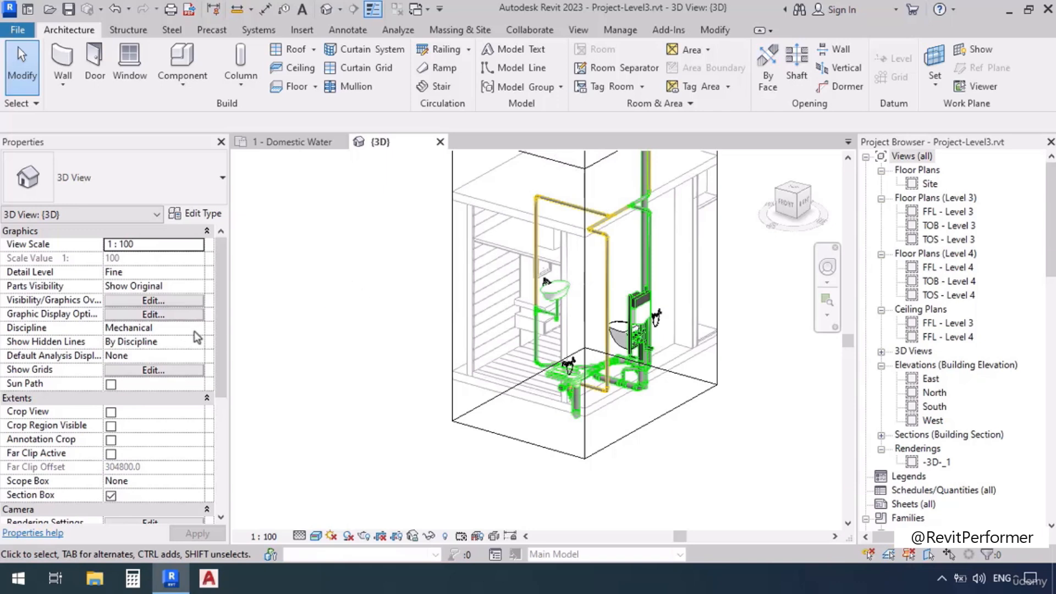
{"action": "left_click", "coordinate": [165, 328]}
{"action": "left_click", "coordinate": [122, 410]}
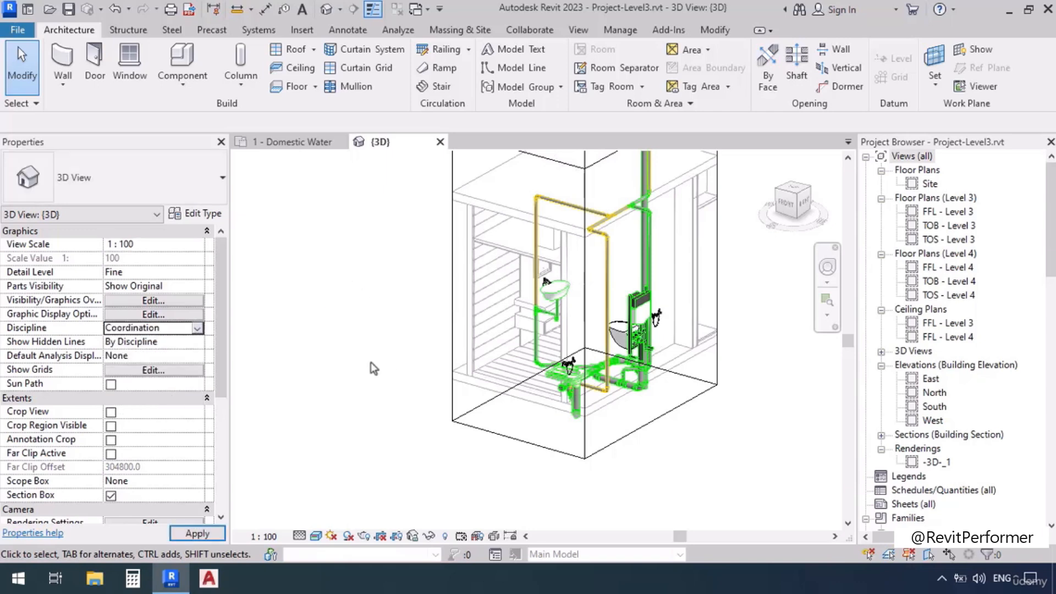
Examine the basin with its countertop and casework, the cistern's wall flush plate and the stone floor in the 3D view.
{"action": "middle_click_drag", "start_coordinate": [489, 427], "coordinate": [518, 355], "text": "shift"}
{"action": "scroll", "coordinate": [523, 303], "scroll_direction": "up", "scroll_amount": 3}
{"action": "scroll", "coordinate": [523, 308], "scroll_direction": "up", "scroll_amount": 2}
{"action": "middle_click_drag", "start_coordinate": [491, 431], "coordinate": [558, 430], "text": "shift"}
{"action": "scroll", "coordinate": [532, 300], "scroll_direction": "up", "scroll_amount": 1}
{"action": "scroll", "coordinate": [436, 302], "scroll_direction": "down", "scroll_amount": 4}
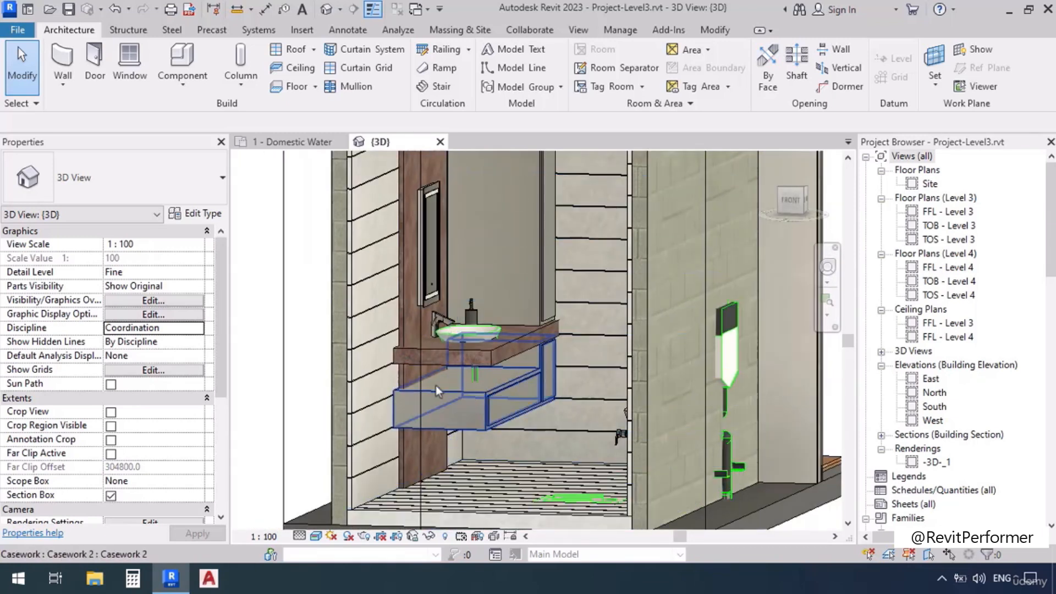
{"action": "middle_click_drag", "start_coordinate": [412, 427], "coordinate": [694, 400], "text": "shift"}
{"action": "scroll", "coordinate": [584, 260], "scroll_direction": "up", "scroll_amount": 6}
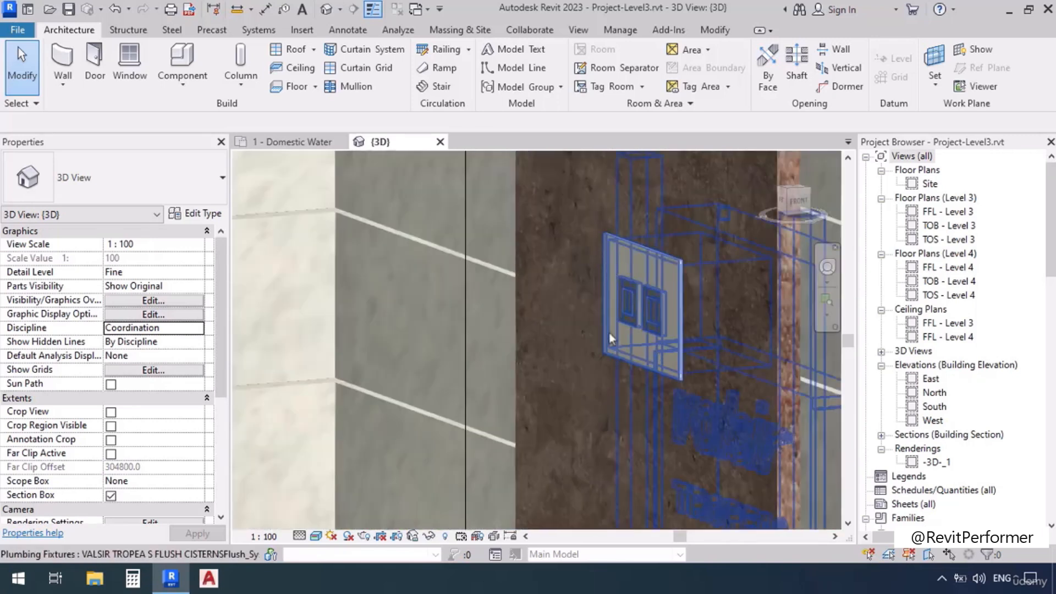
{"action": "scroll", "coordinate": [620, 266], "scroll_direction": "down", "scroll_amount": 8}
{"action": "middle_click_drag", "start_coordinate": [682, 434], "coordinate": [658, 486], "text": "shift"}
{"action": "middle_click_drag", "start_coordinate": [550, 452], "coordinate": [515, 476]}
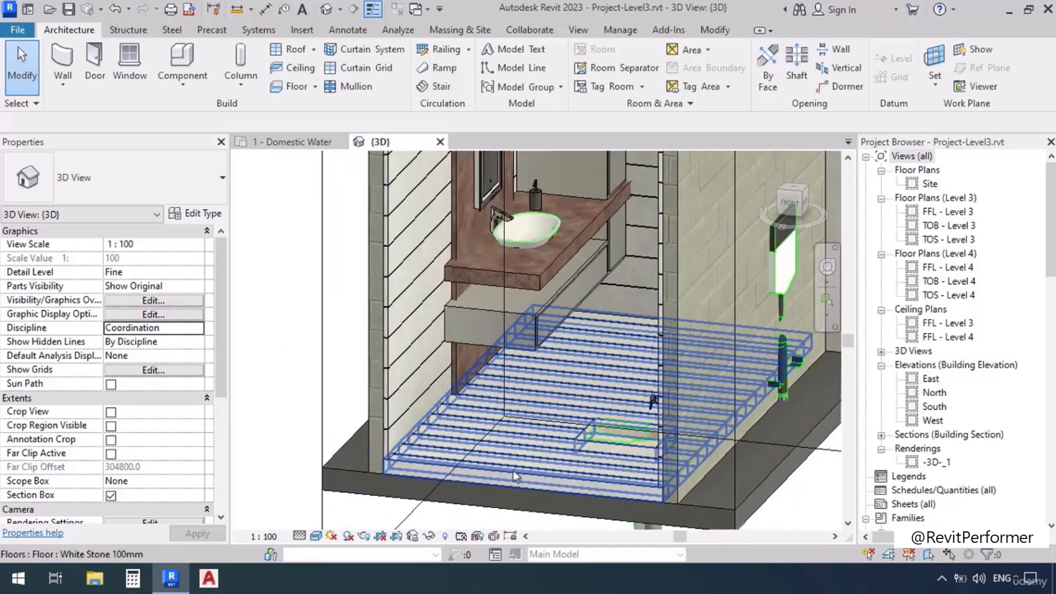
{"action": "middle_click_drag", "start_coordinate": [546, 435], "coordinate": [686, 432], "text": "shift"}
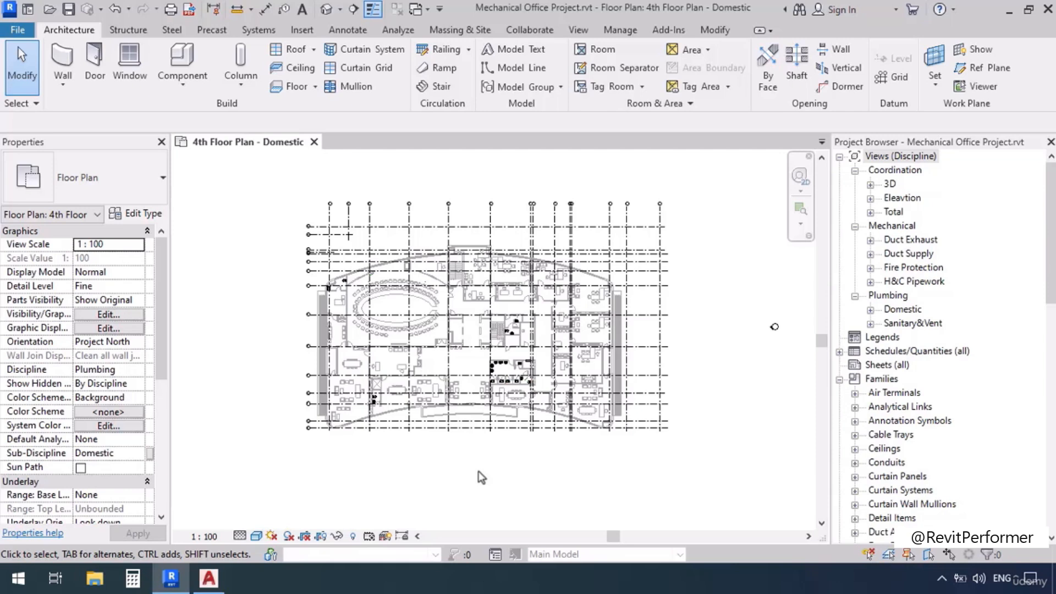
Switch to AutoCAD and unlock the 00-Art layer in the M-401~407-PD drawing.
{"action": "left_click", "coordinate": [209, 578]}
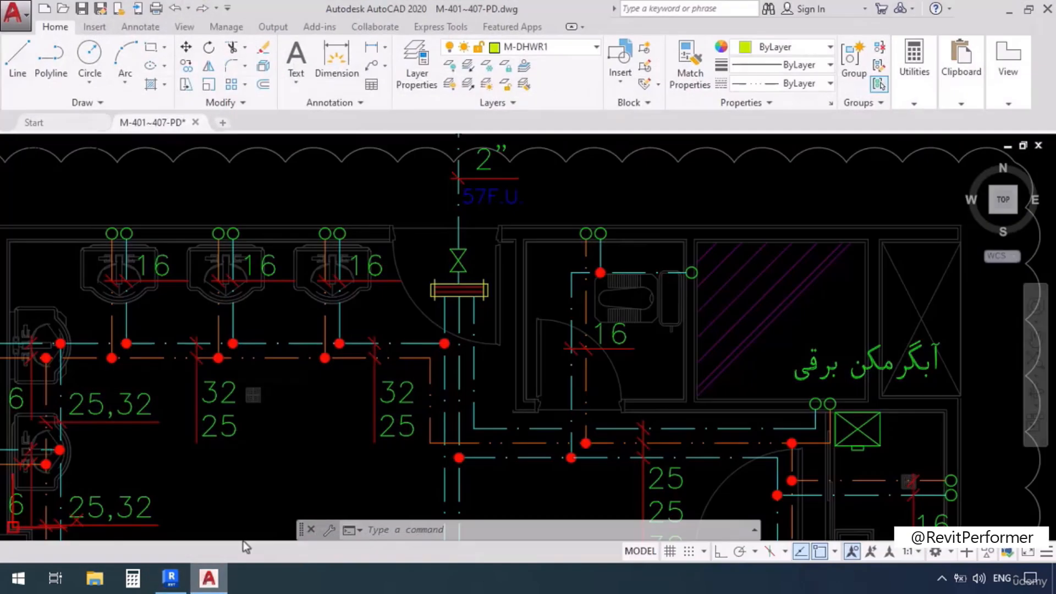
{"action": "scroll", "coordinate": [559, 324], "scroll_direction": "down", "scroll_amount": 5}
{"action": "scroll", "coordinate": [560, 325], "scroll_direction": "down", "scroll_amount": 6}
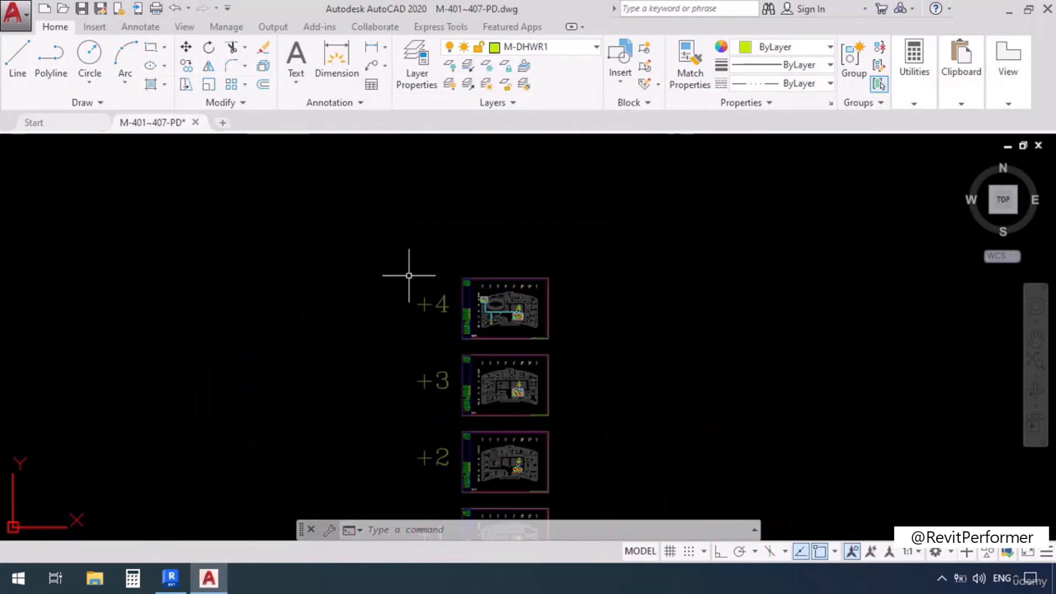
{"action": "scroll", "coordinate": [464, 323], "scroll_direction": "up", "scroll_amount": 4}
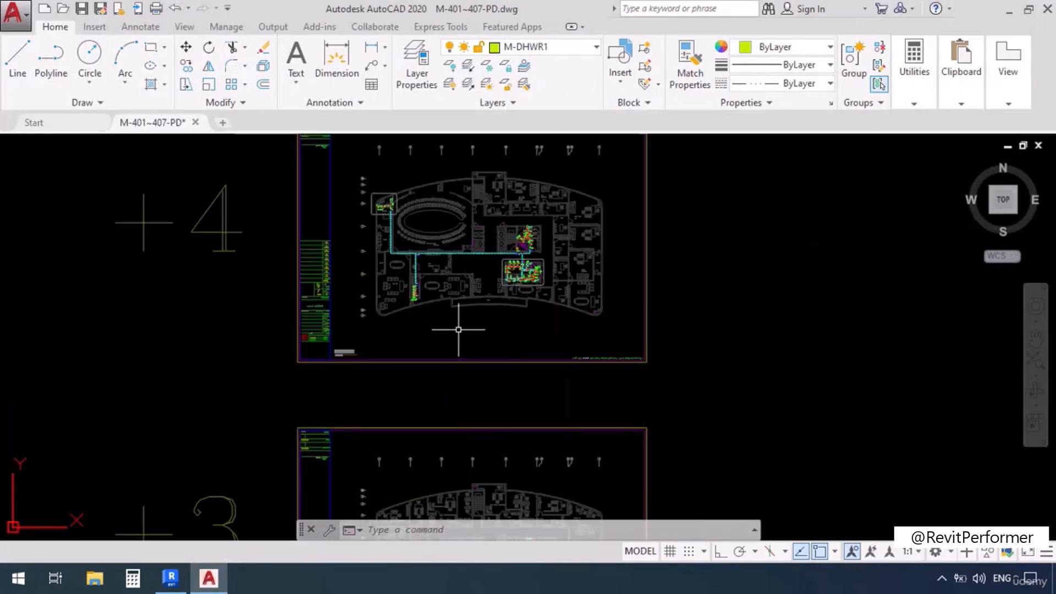
{"action": "middle_click_drag", "start_coordinate": [455, 331], "coordinate": [474, 408]}
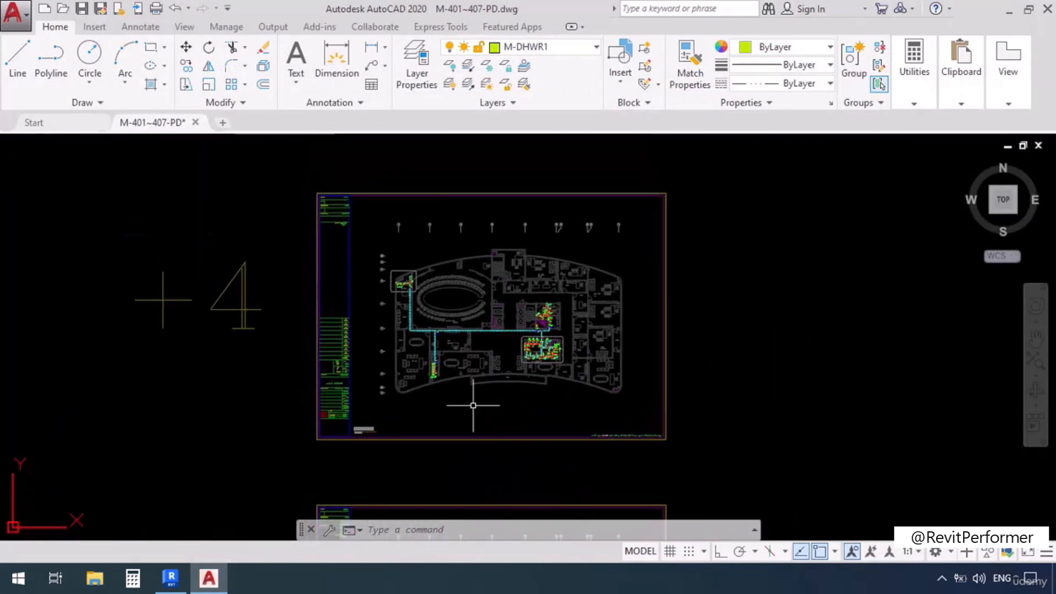
{"action": "mouse_move", "coordinate": [428, 225]}
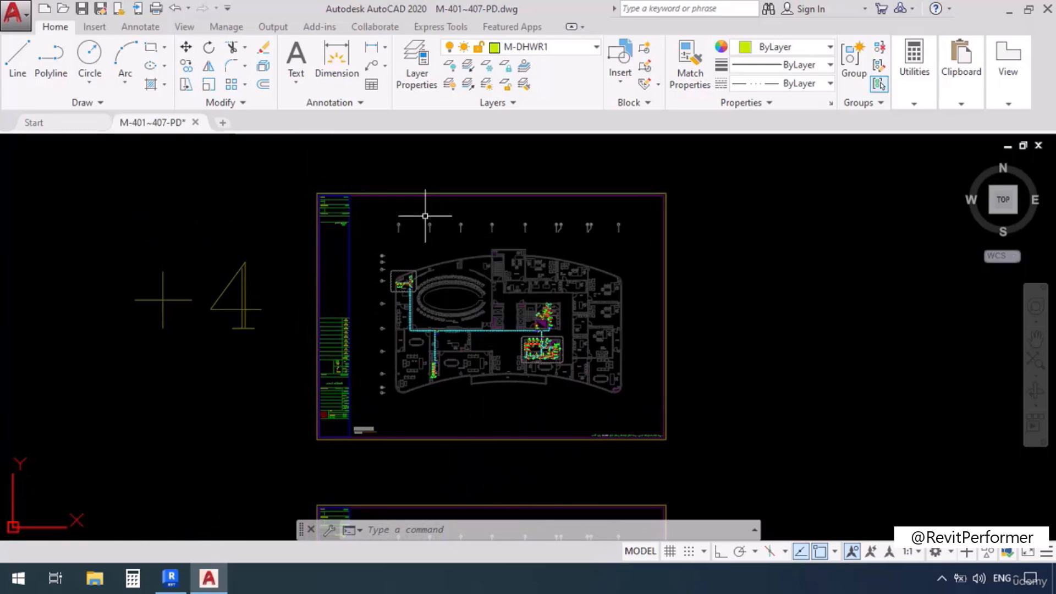
{"action": "left_click", "coordinate": [419, 80]}
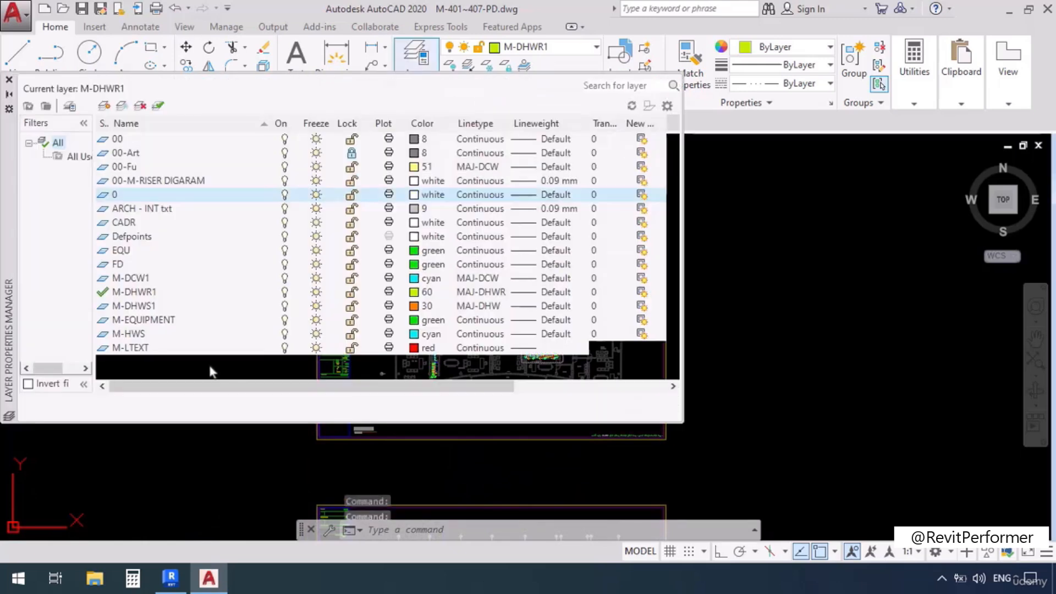
{"action": "left_click", "coordinate": [348, 125]}
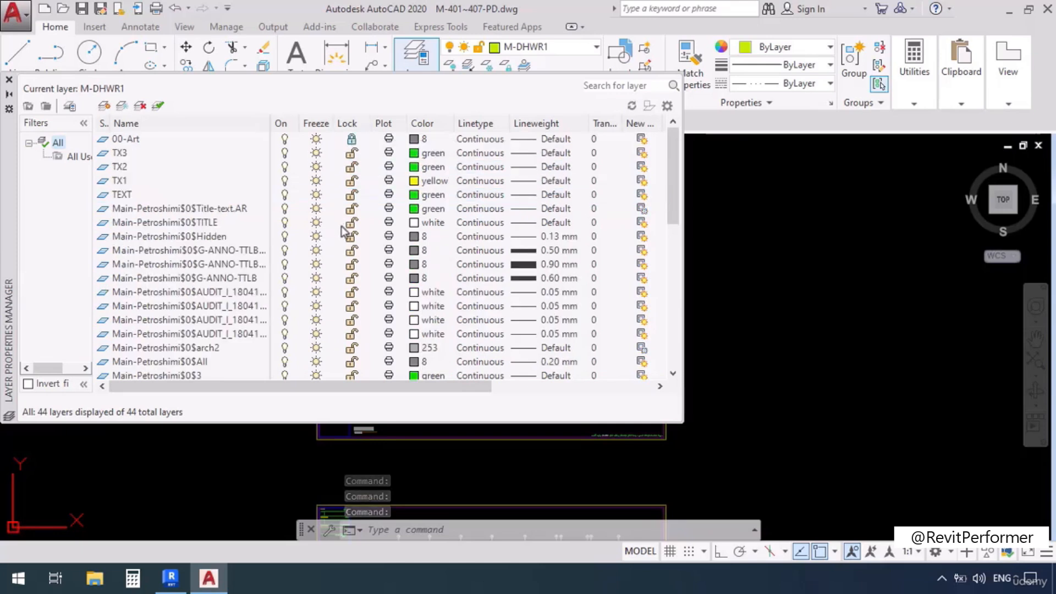
{"action": "left_click", "coordinate": [351, 139]}
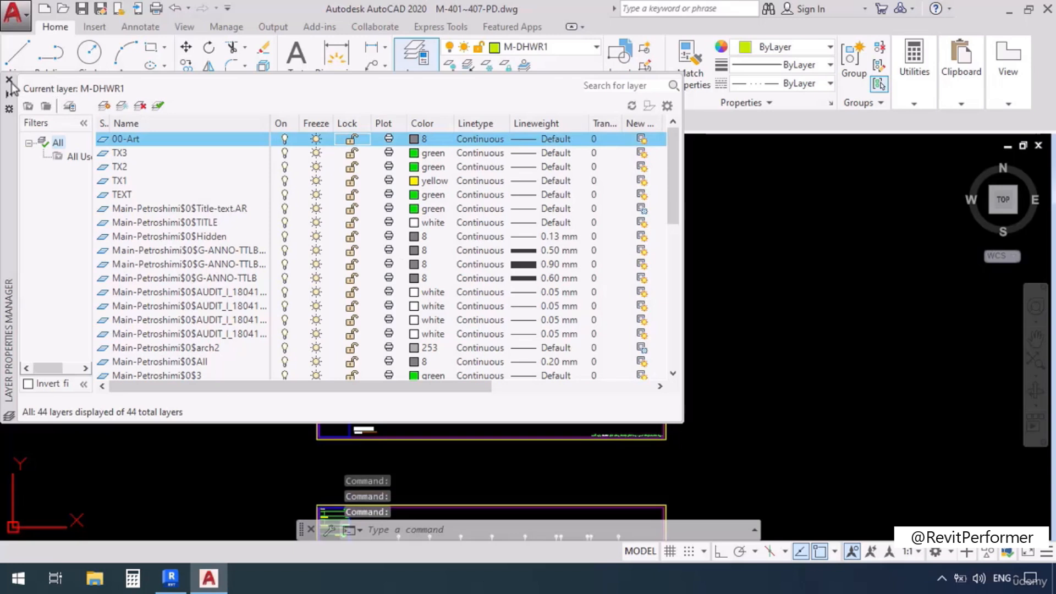
{"action": "left_click", "coordinate": [9, 80]}
Explode the 00-Art block that contains the sheet frames and architectural floor plans.
{"action": "left_click", "coordinate": [666, 295]}
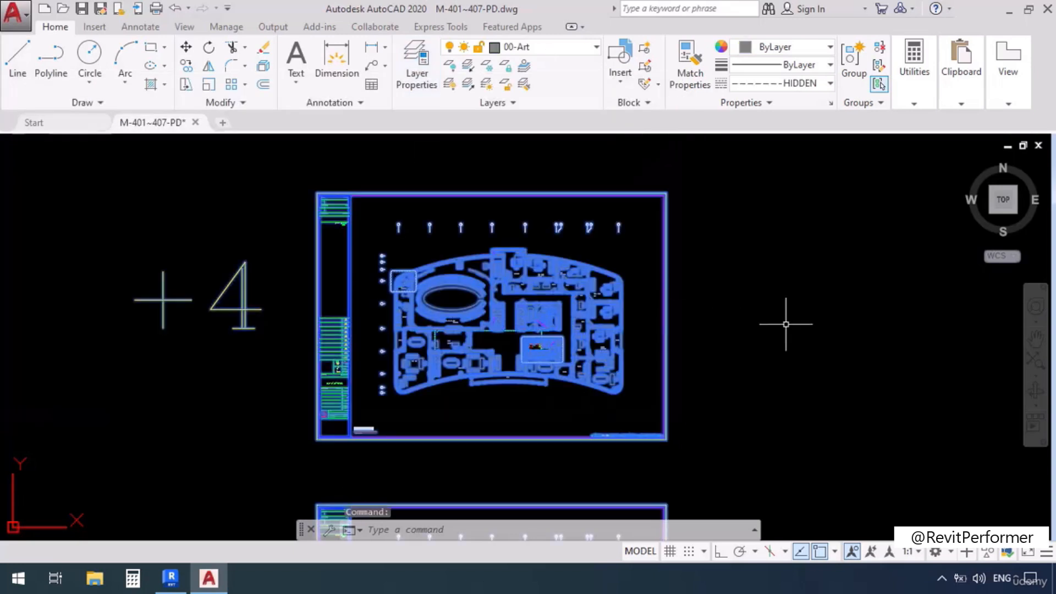
{"action": "type", "text": "x"}
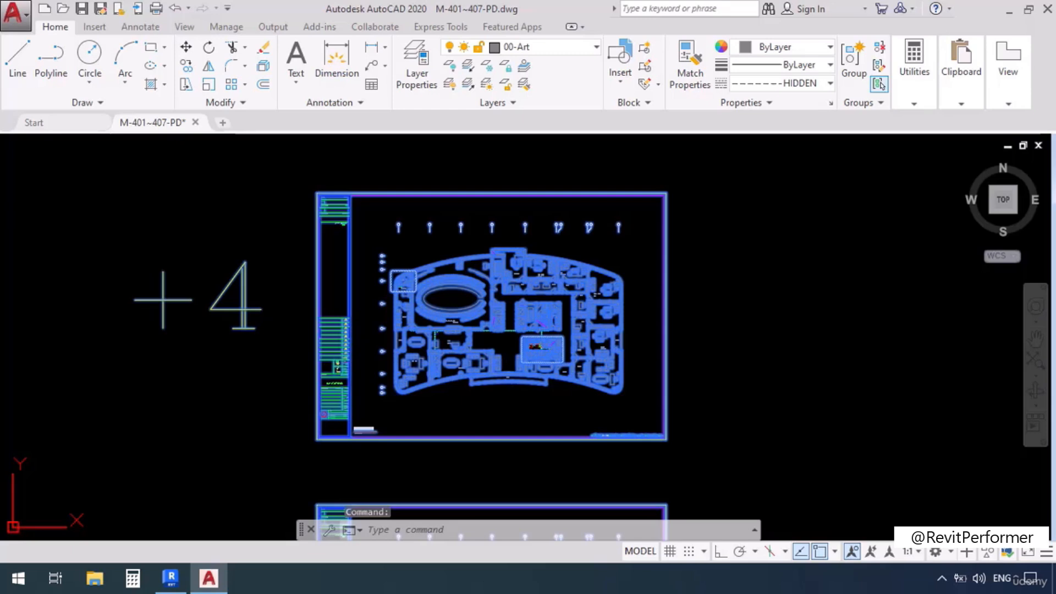
{"action": "key", "text": "Return"}
Copy the +4 floor plan inside its sheet frame, without the title block, and paste it into a new drawing.
{"action": "left_click", "coordinate": [367, 210]}
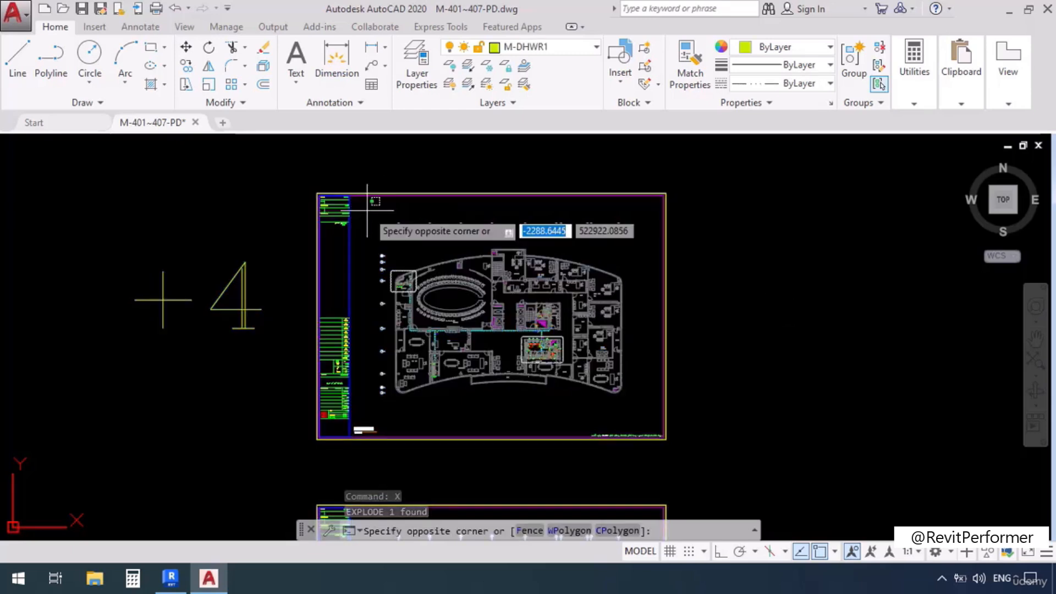
{"action": "left_click", "coordinate": [644, 406]}
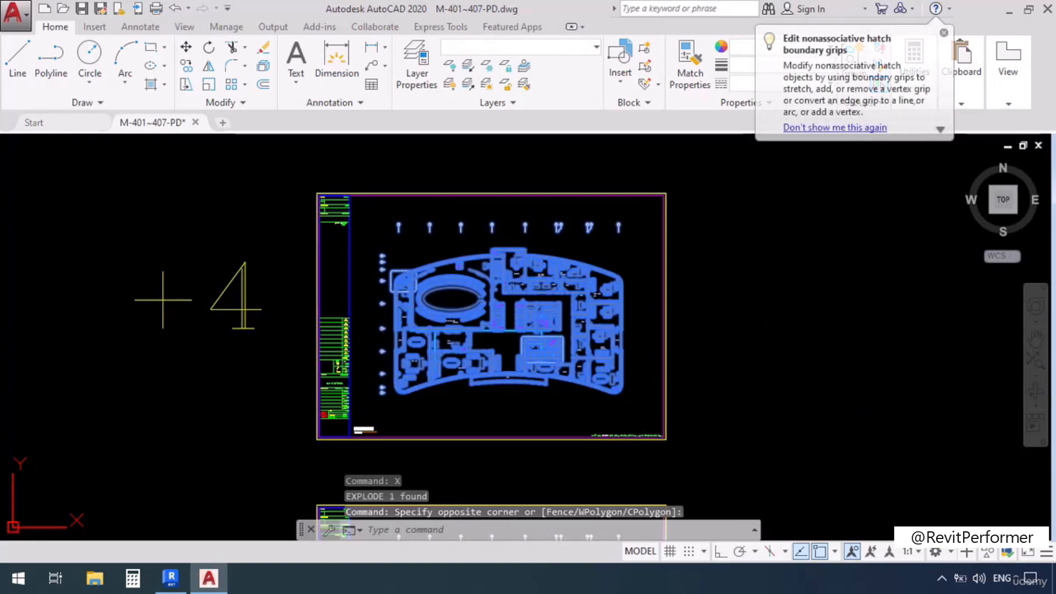
{"action": "key", "text": "ctrl+c"}
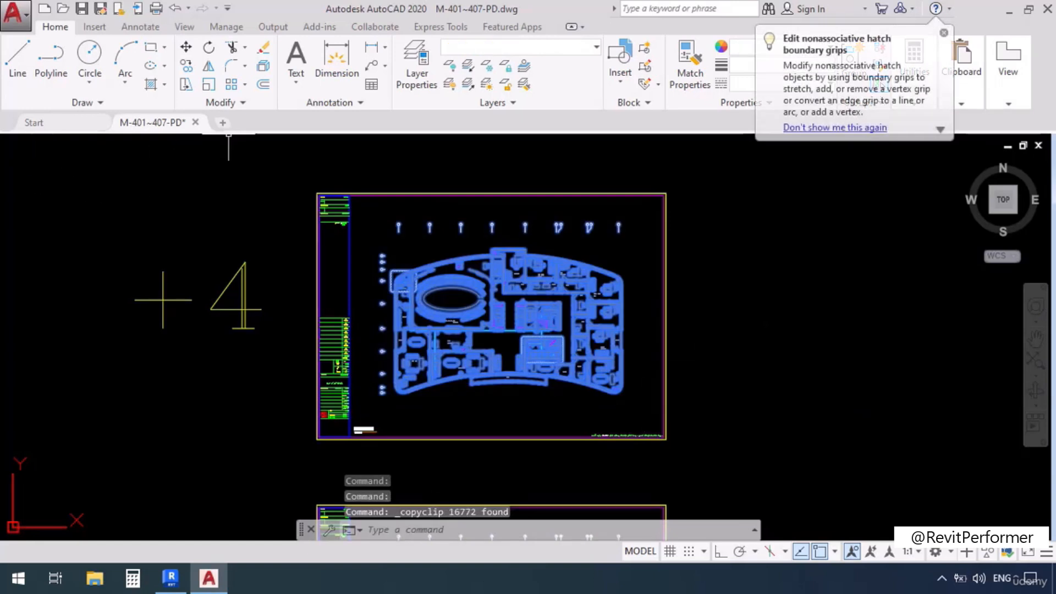
{"action": "left_click", "coordinate": [223, 122]}
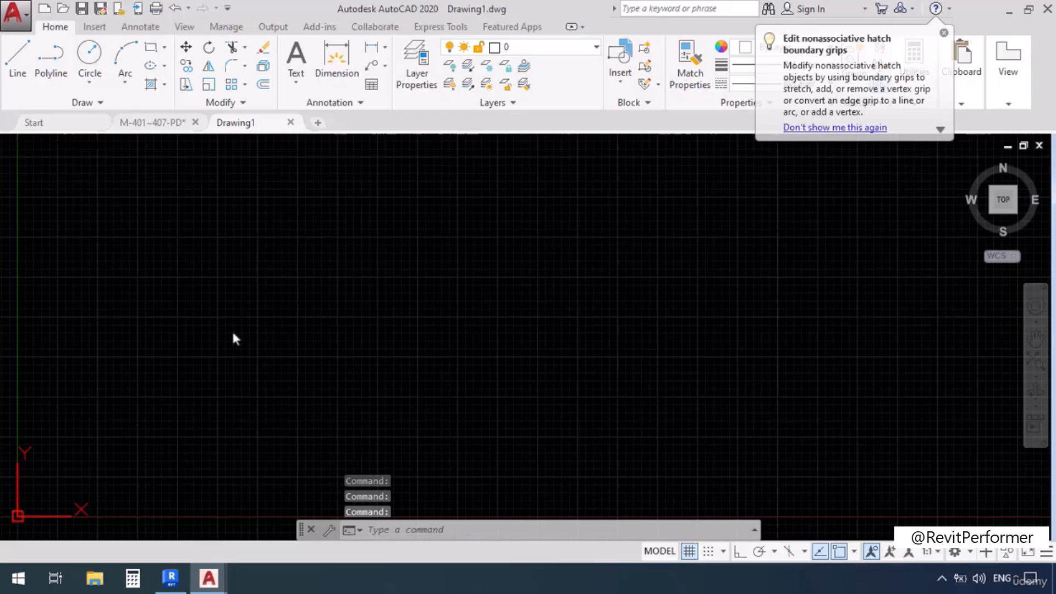
{"action": "key", "text": "ctrl+v"}
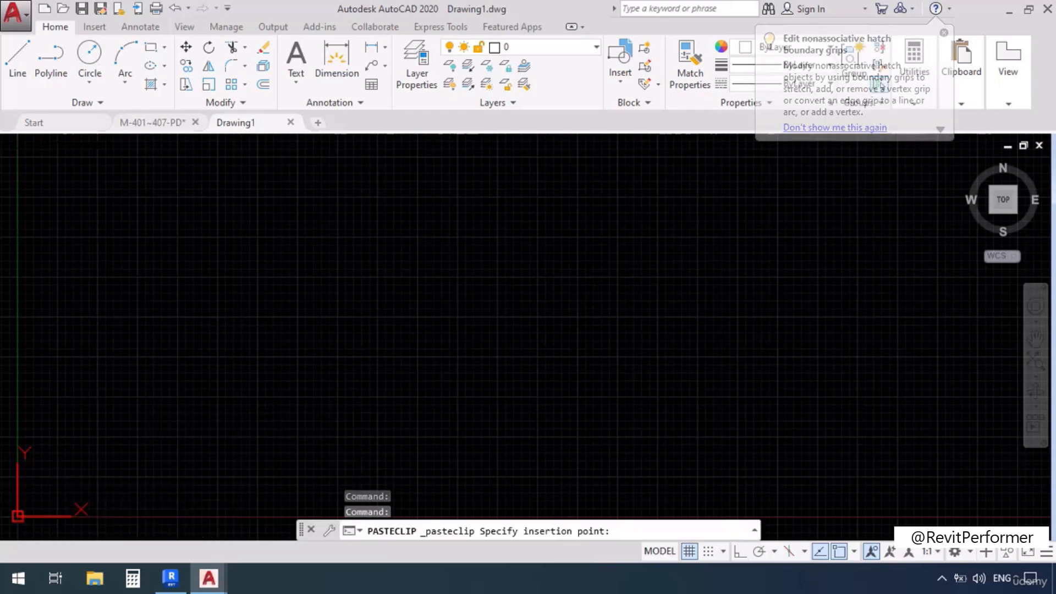
{"action": "left_click", "coordinate": [583, 351]}
{"action": "middle_click", "coordinate": [605, 373]}
{"action": "middle_click", "coordinate": [606, 373]}
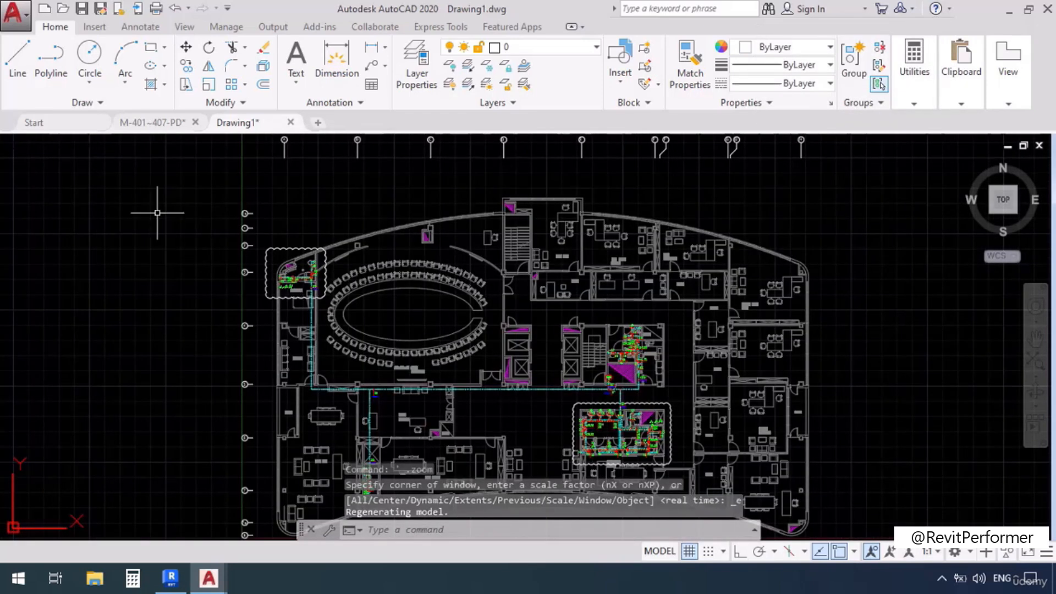
Save the new drawing as Domestic+4 in the DWG folder of Office Project on the Desktop.
{"action": "left_click", "coordinate": [15, 16]}
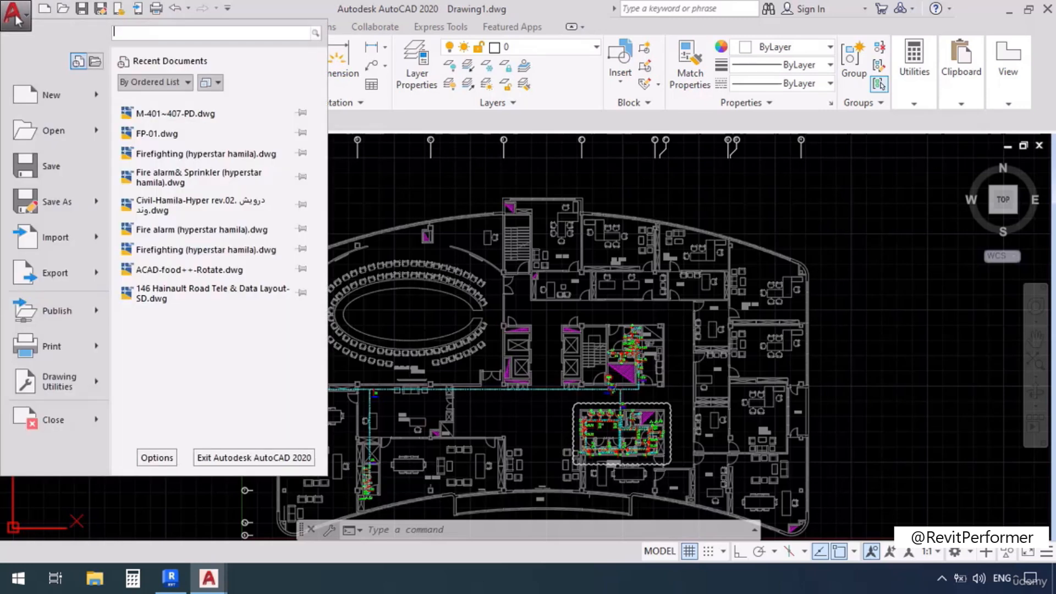
{"action": "left_click", "coordinate": [53, 204]}
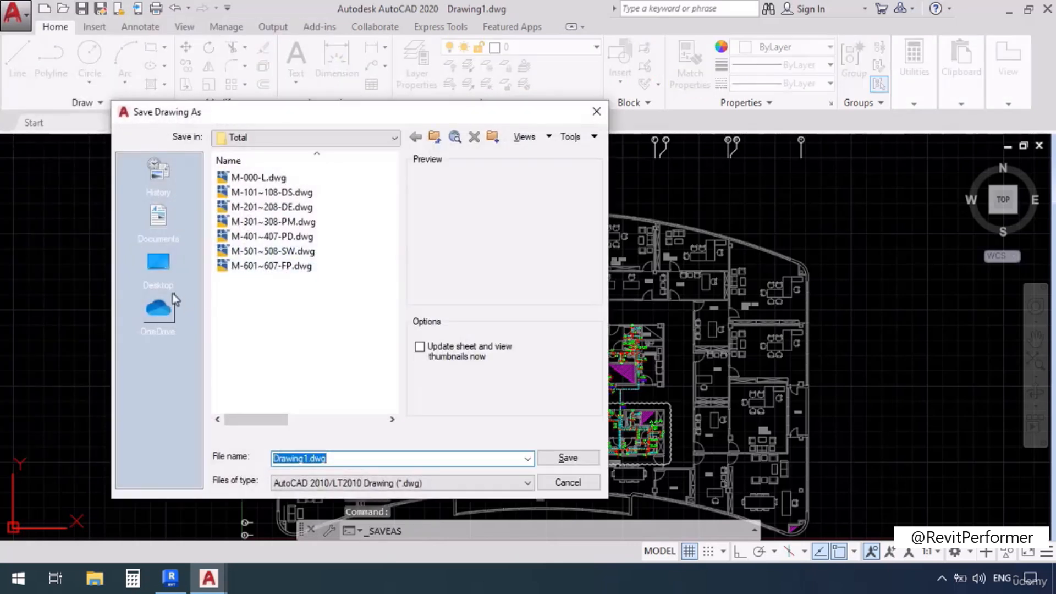
{"action": "left_click", "coordinate": [158, 265]}
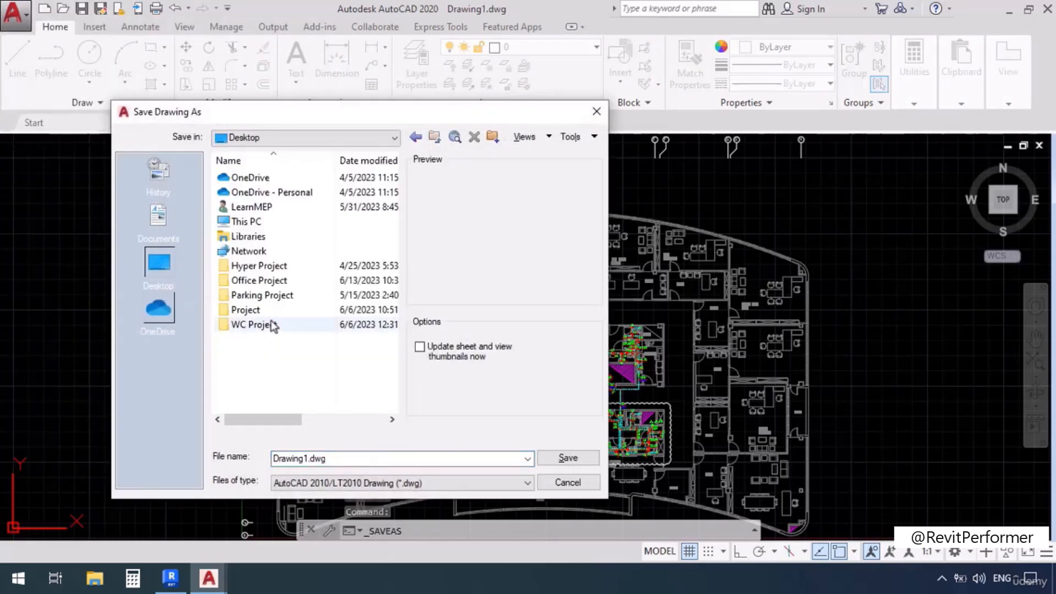
{"action": "double_click", "coordinate": [259, 281]}
{"action": "double_click", "coordinate": [253, 178]}
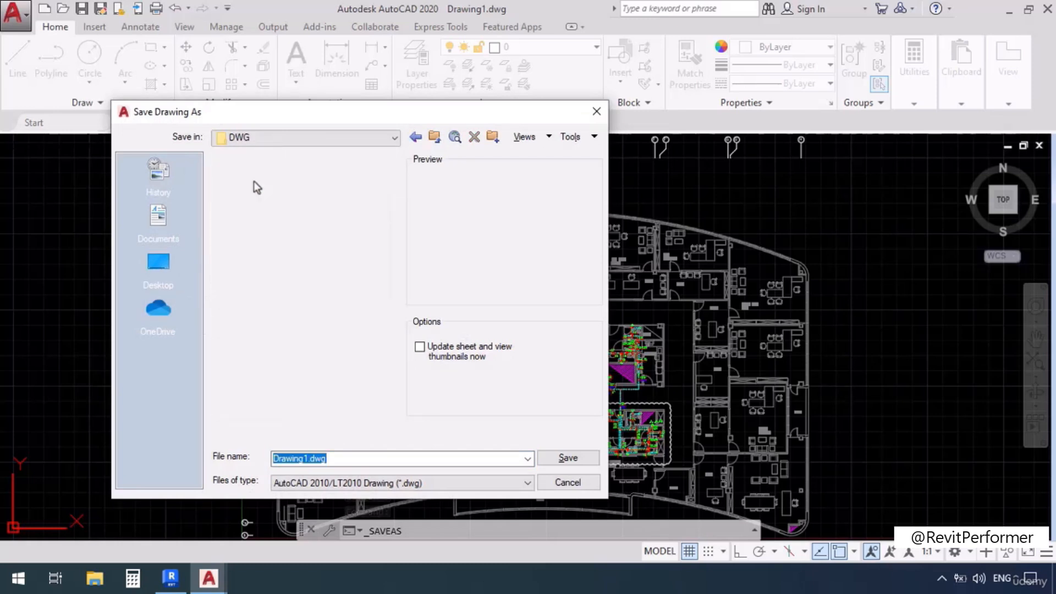
{"action": "double_click", "coordinate": [343, 459]}
{"action": "type", "text": "Domestic+4"}
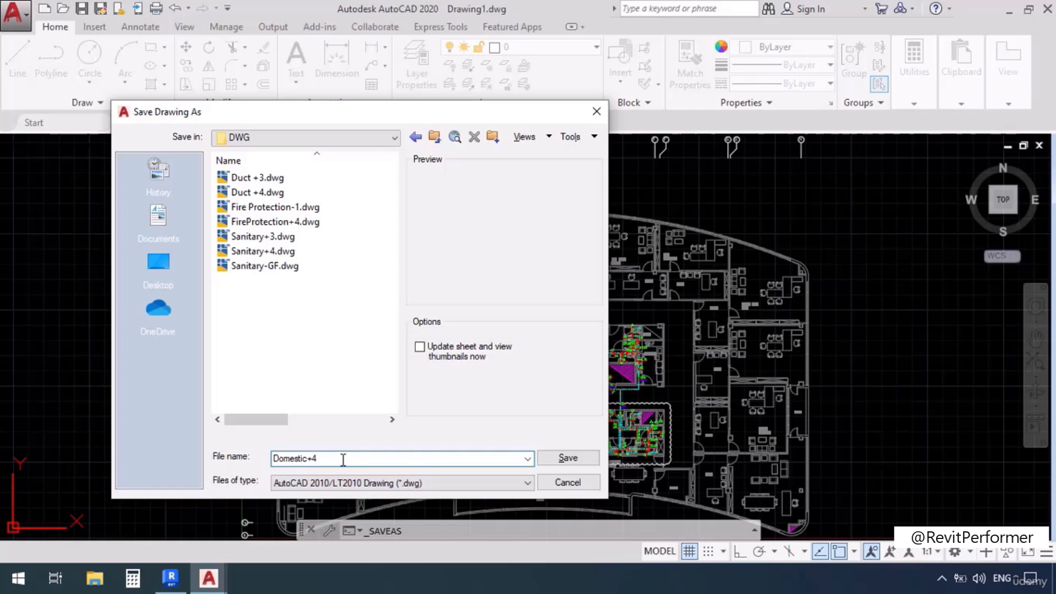
{"action": "left_click", "coordinate": [547, 461]}
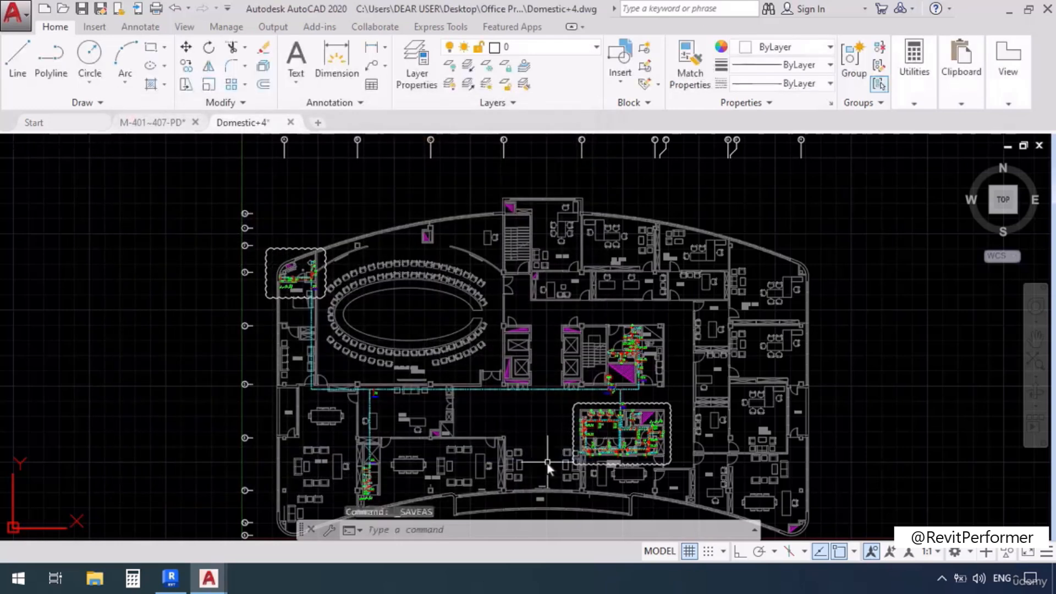
Switch to Revit and select the 4th Floor Plan - Domestic view among the Domestic plumbing floor plans.
{"action": "left_click", "coordinate": [171, 578]}
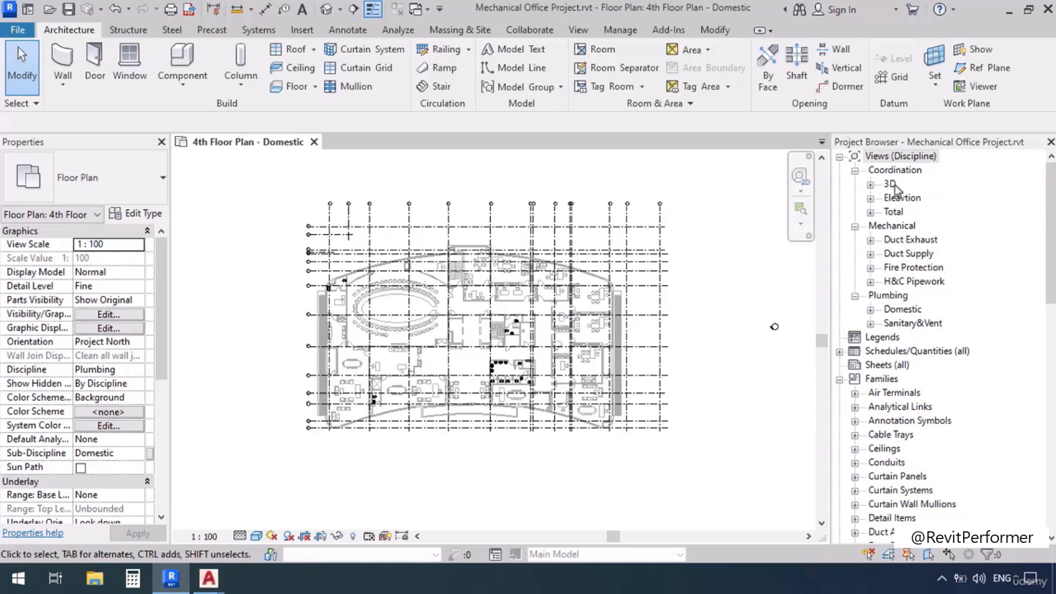
{"action": "left_click", "coordinate": [871, 312]}
{"action": "left_click", "coordinate": [939, 421]}
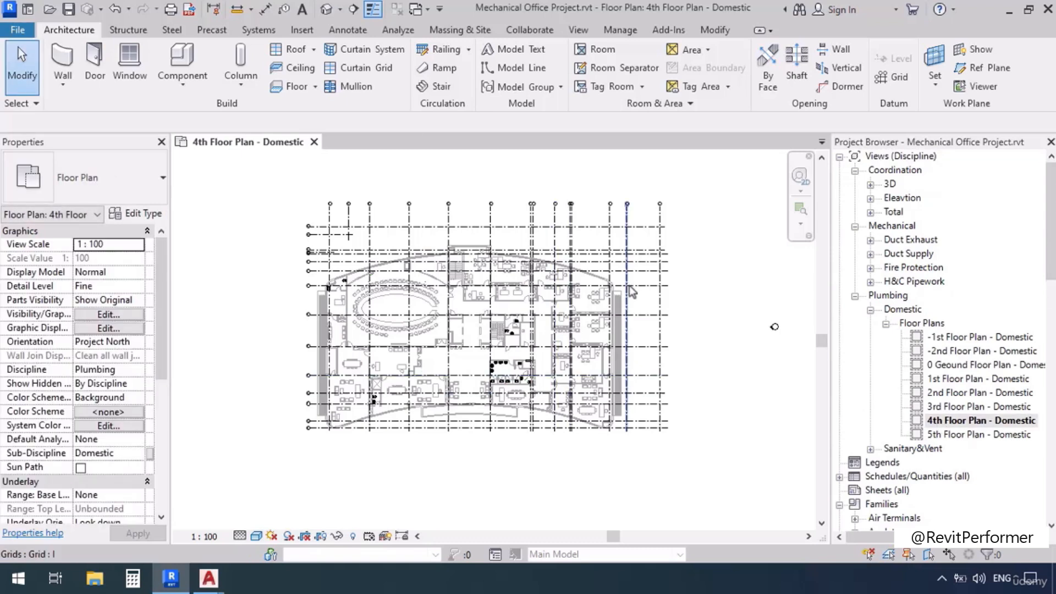
Link Domestic+4.dwg from the DWG folder into the current view only, with millimeter units and Auto - Center to Center positioning.
{"action": "left_click", "coordinate": [300, 31]}
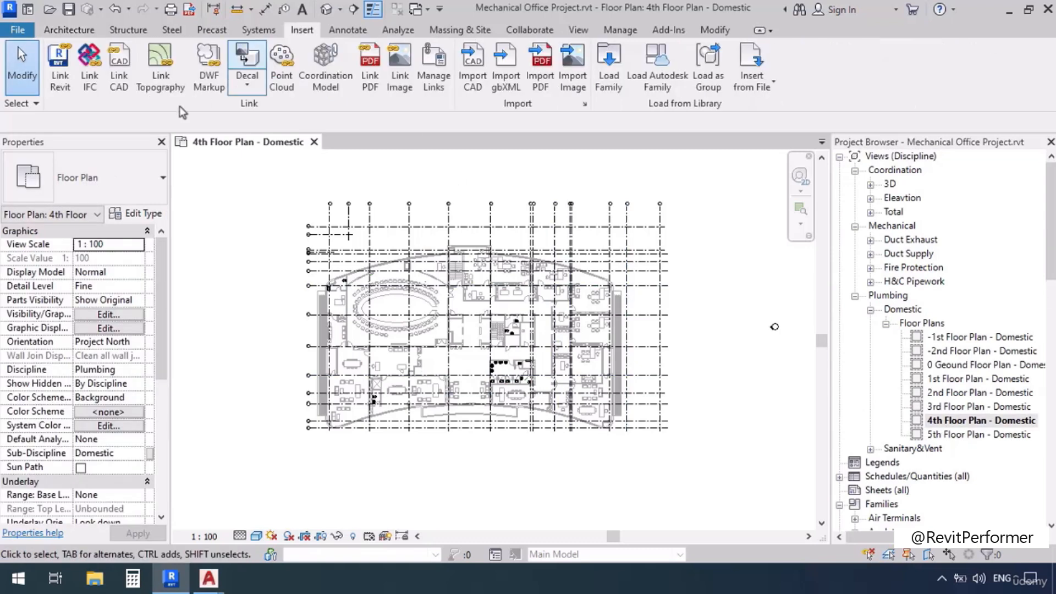
{"action": "left_click", "coordinate": [119, 88]}
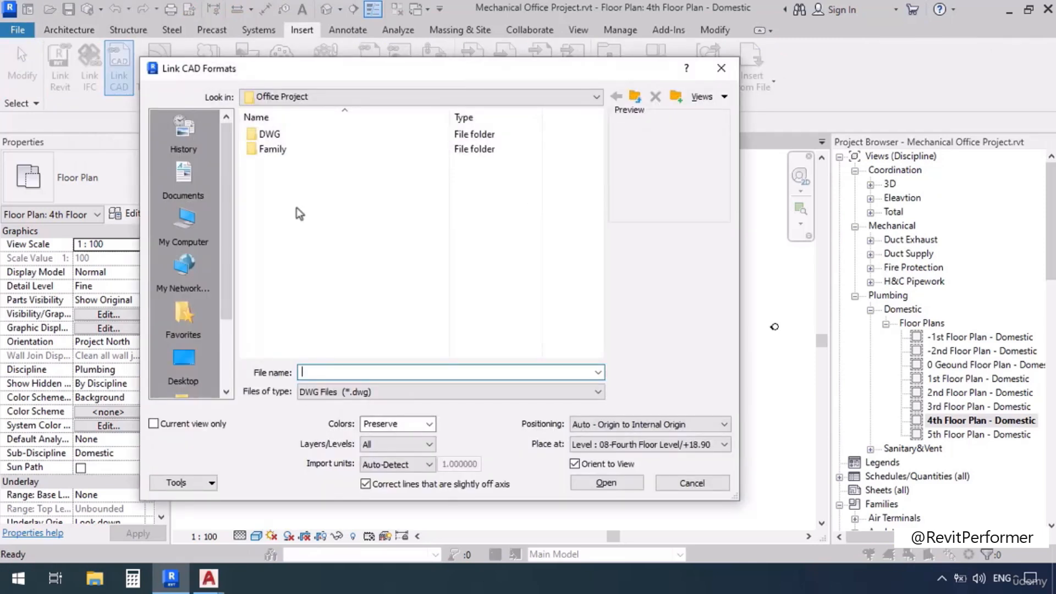
{"action": "double_click", "coordinate": [269, 134]}
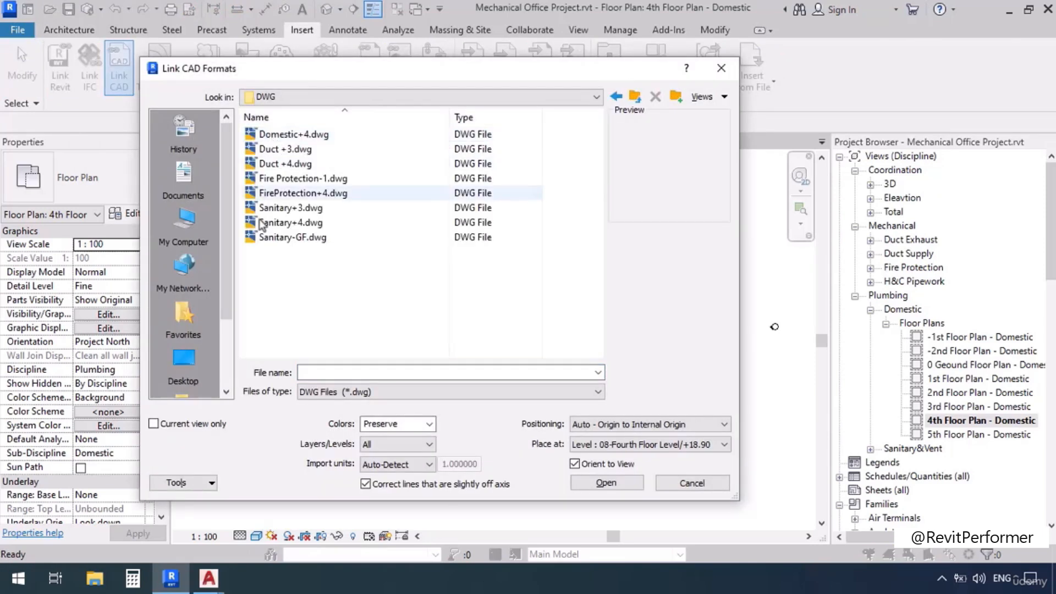
{"action": "left_click", "coordinate": [280, 135]}
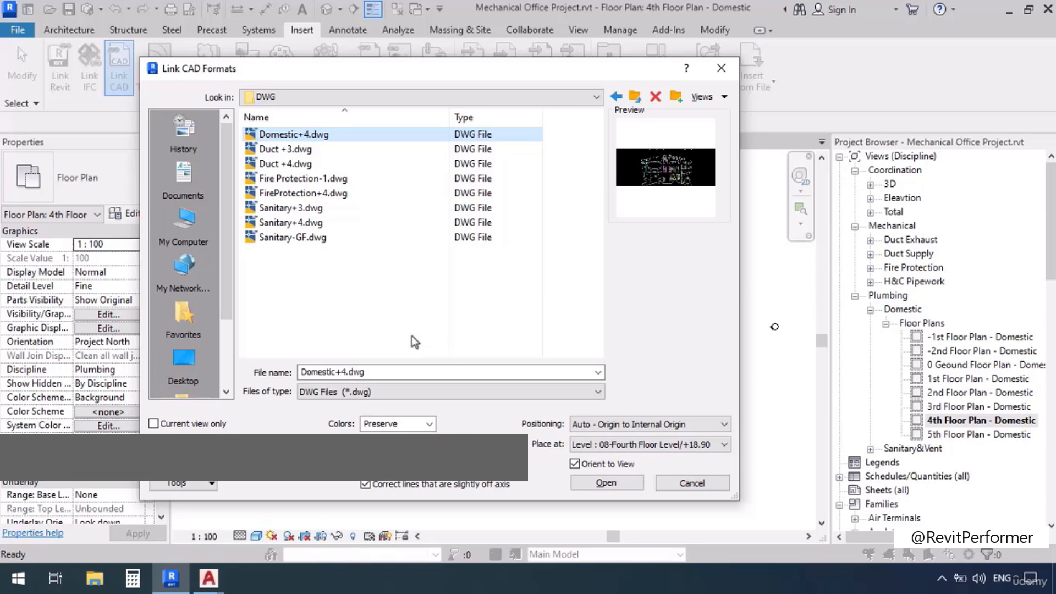
{"action": "left_click", "coordinate": [154, 425]}
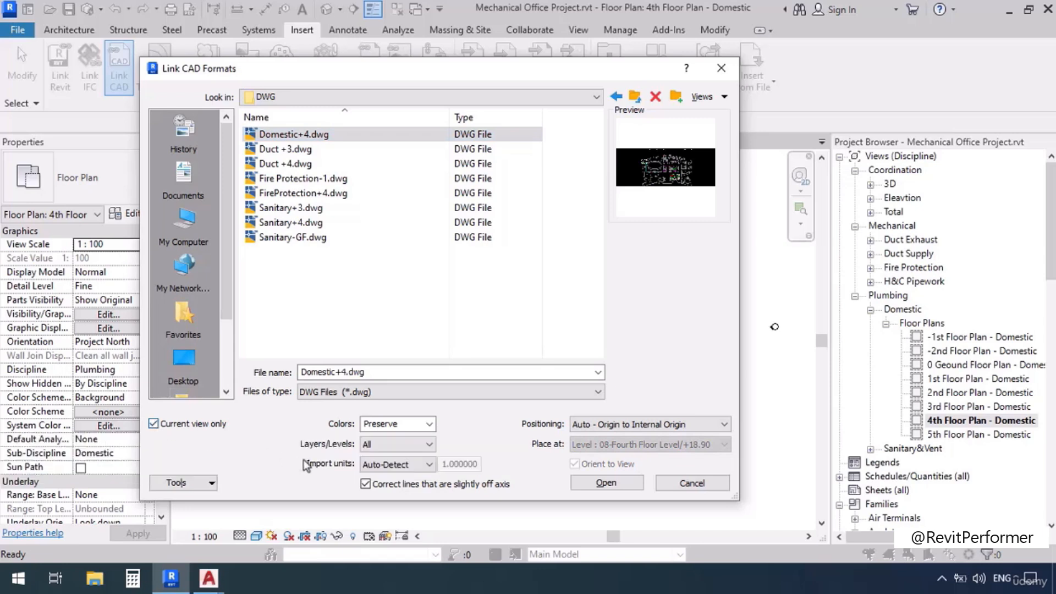
{"action": "left_click", "coordinate": [370, 465]}
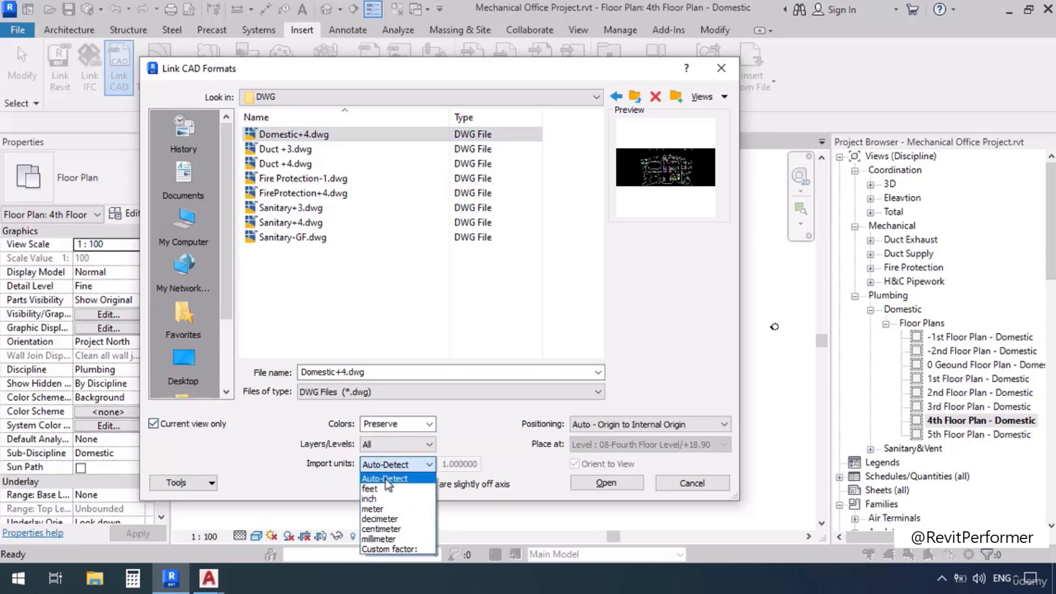
{"action": "left_click", "coordinate": [379, 539]}
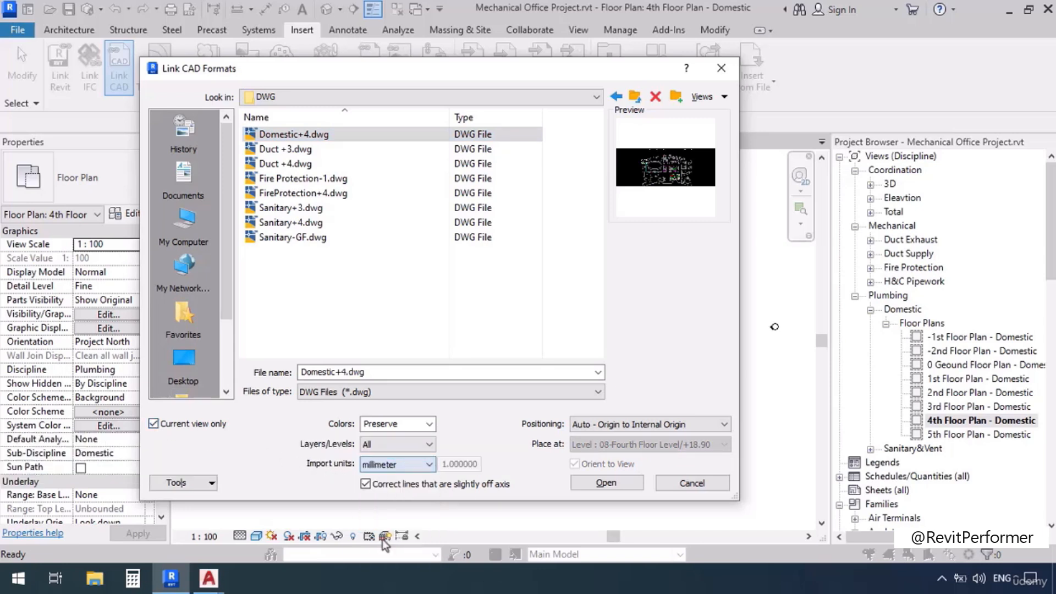
{"action": "left_click", "coordinate": [592, 427]}
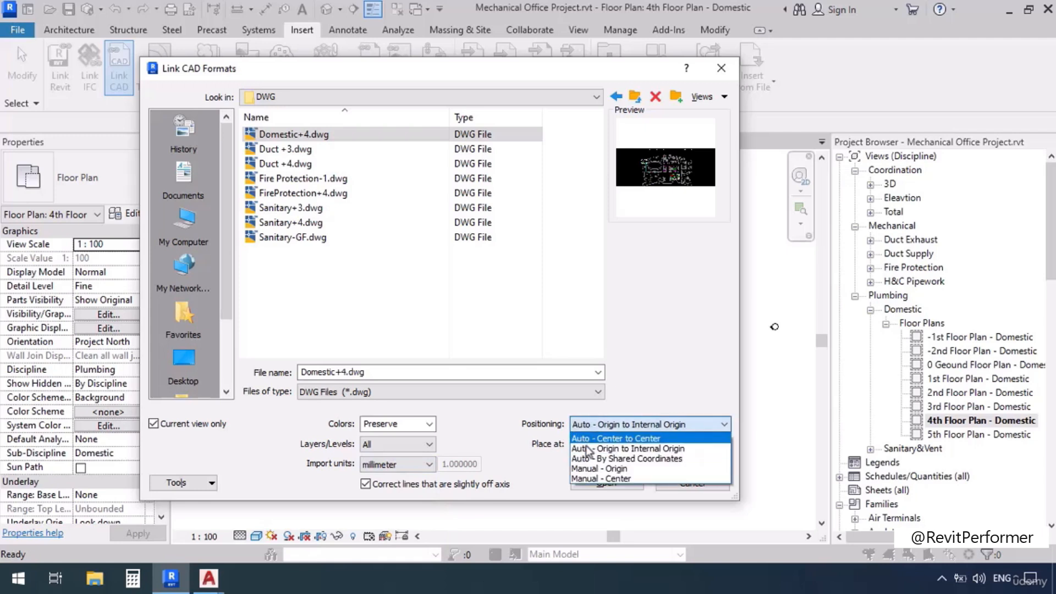
{"action": "left_click", "coordinate": [581, 440]}
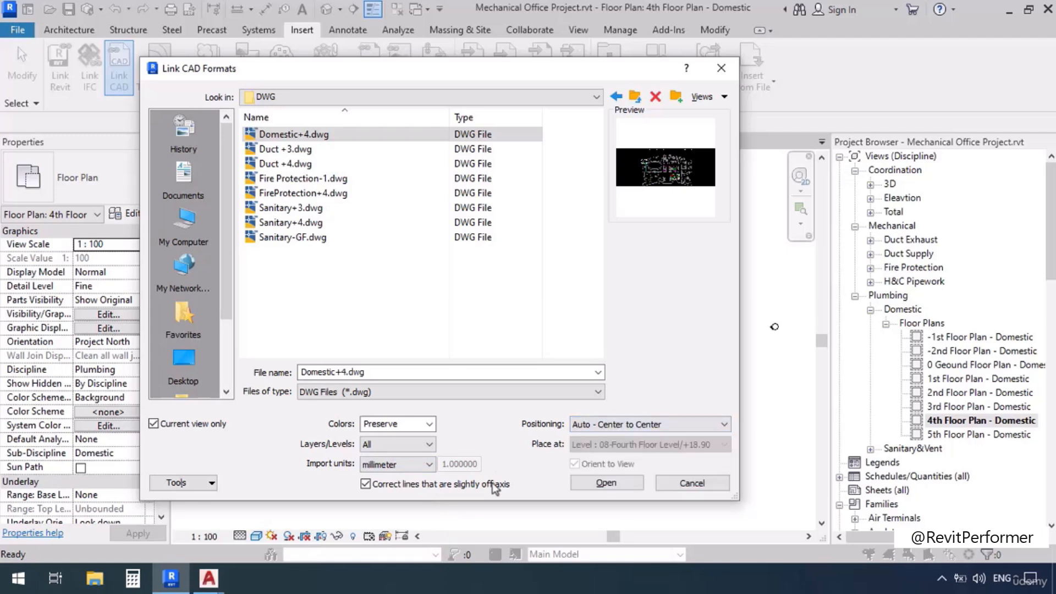
{"action": "left_click", "coordinate": [597, 487]}
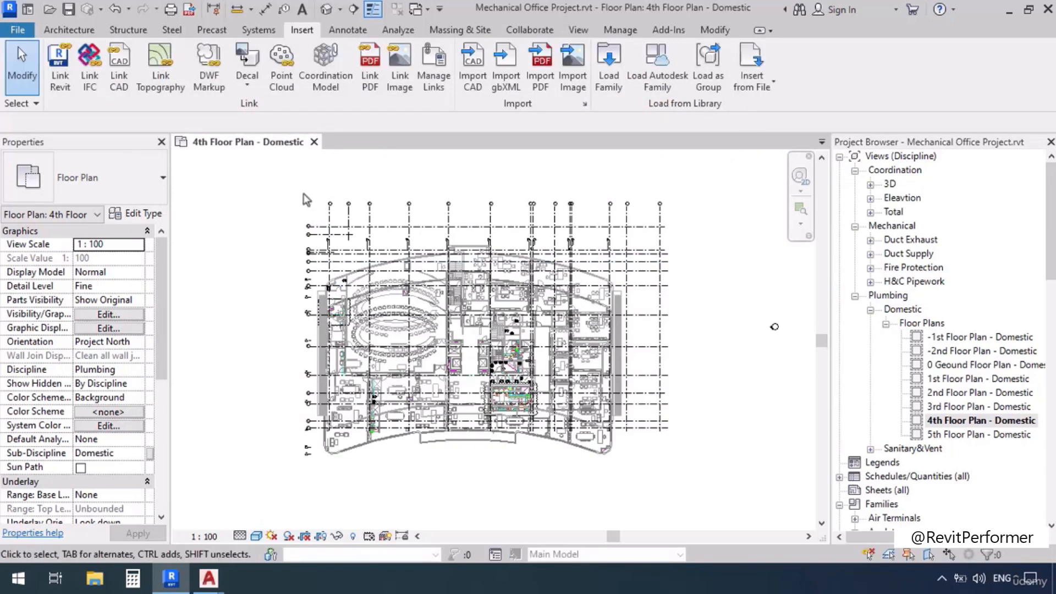
Align the linked Domestic+4 drawing to the model's grid lines A and 1 using their matching grid lines.
{"action": "scroll", "coordinate": [307, 218], "scroll_direction": "up", "scroll_amount": 4}
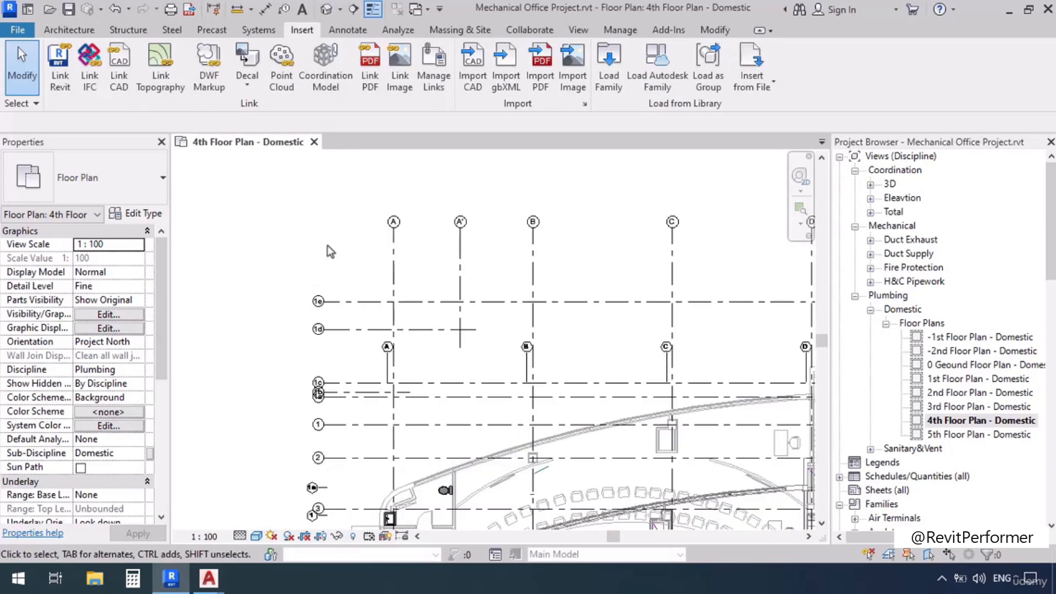
{"action": "key", "text": "a"}
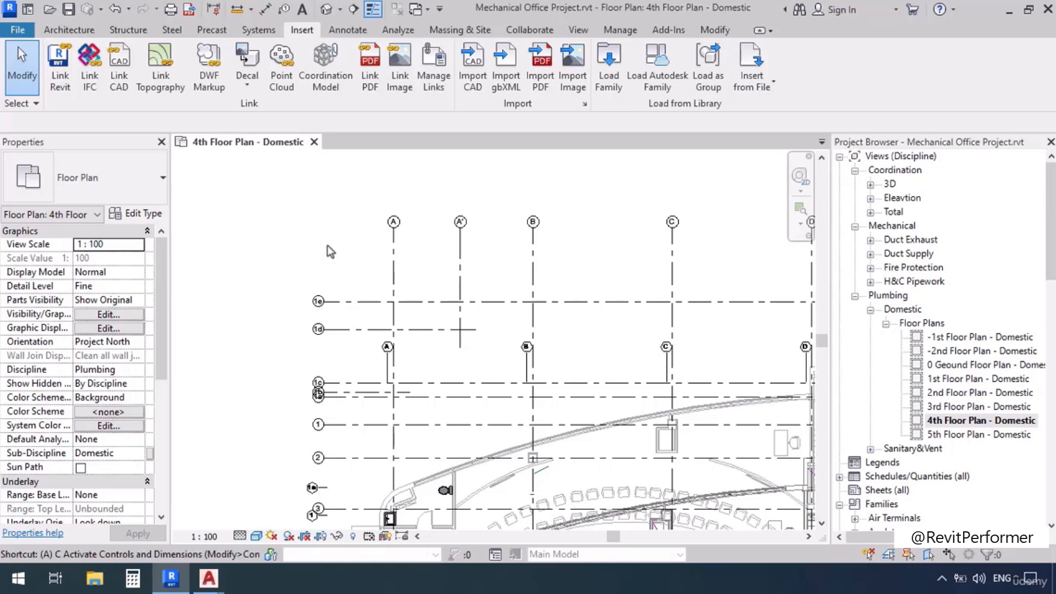
{"action": "key", "text": "l"}
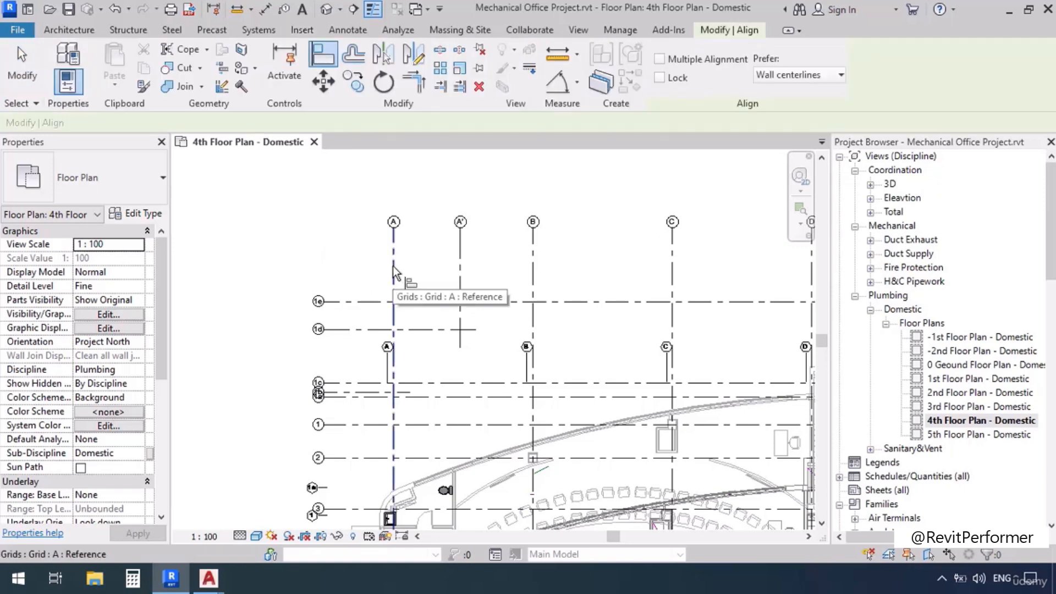
{"action": "left_click", "coordinate": [393, 284]}
{"action": "left_click", "coordinate": [386, 368]}
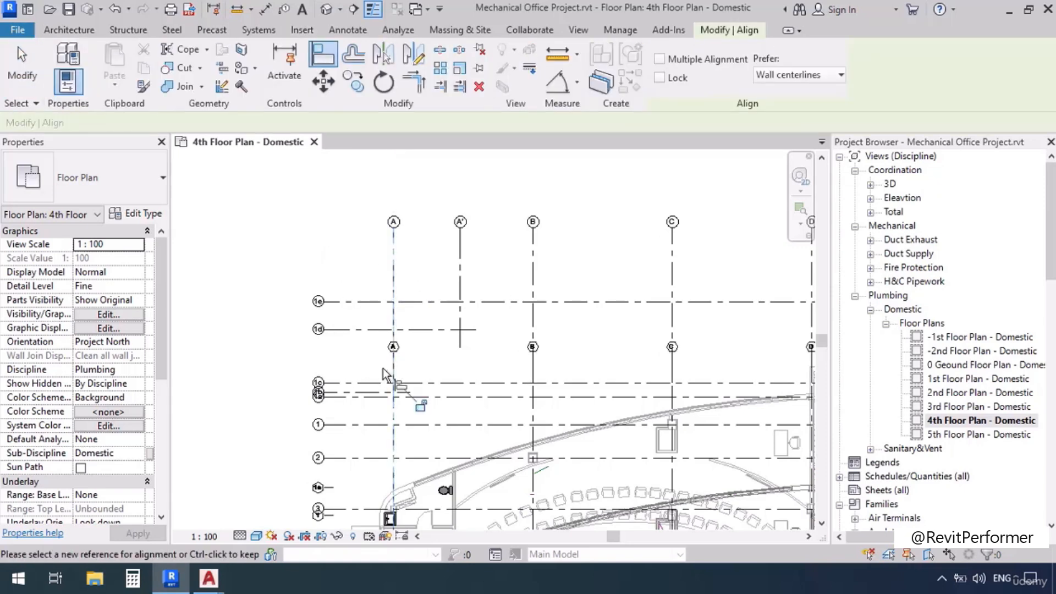
{"action": "middle_click_drag", "start_coordinate": [403, 393], "coordinate": [425, 288]}
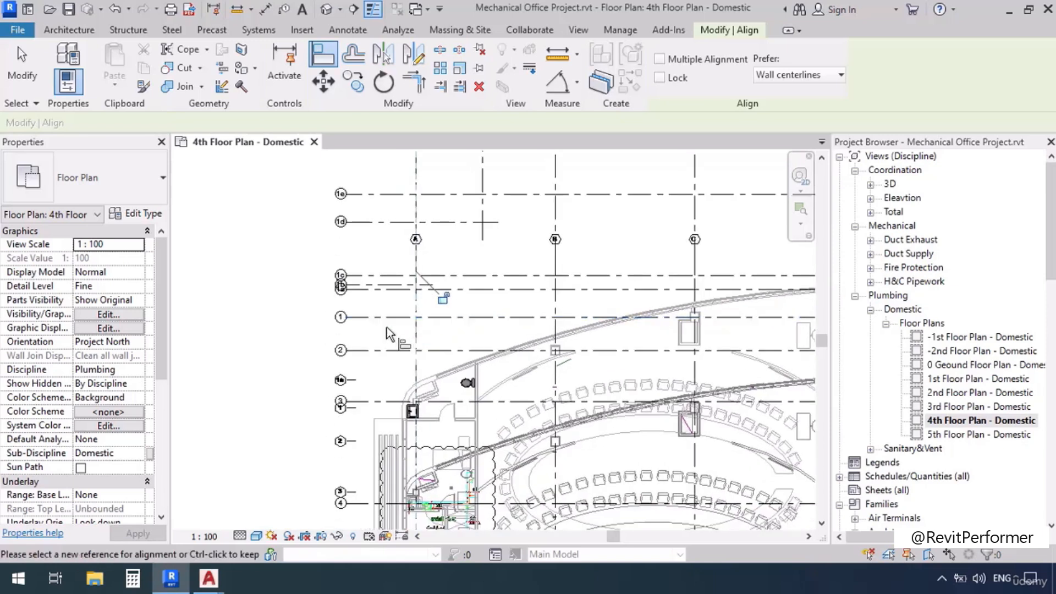
{"action": "left_click", "coordinate": [354, 418]}
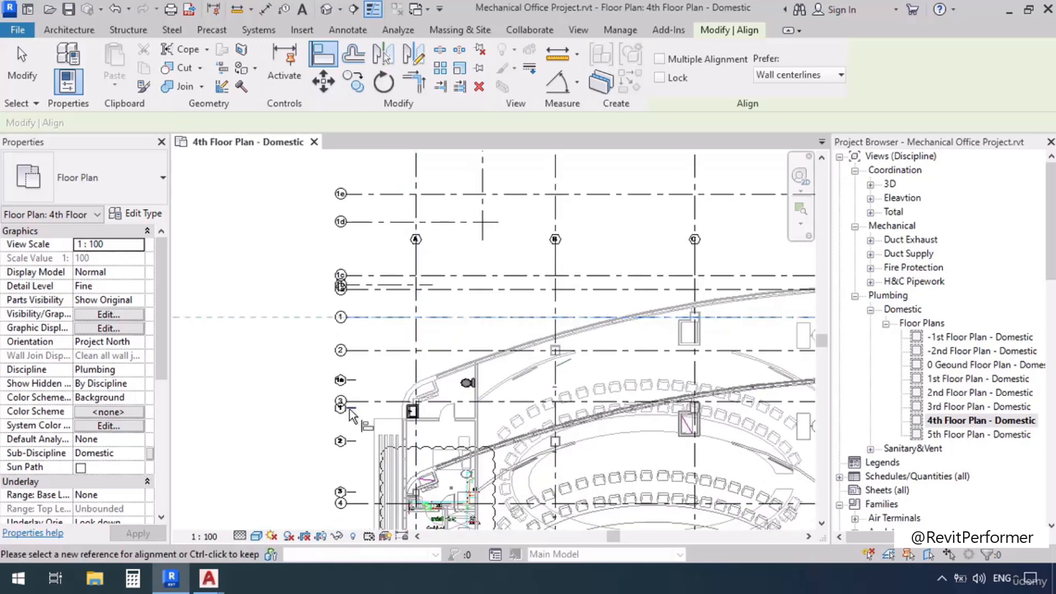
Examine the aligned drawing's domestic water piping around the toilets and the DWR 1 riser.
{"action": "scroll", "coordinate": [309, 296], "scroll_direction": "down", "scroll_amount": 4}
{"action": "scroll", "coordinate": [309, 296], "scroll_direction": "up", "scroll_amount": 2}
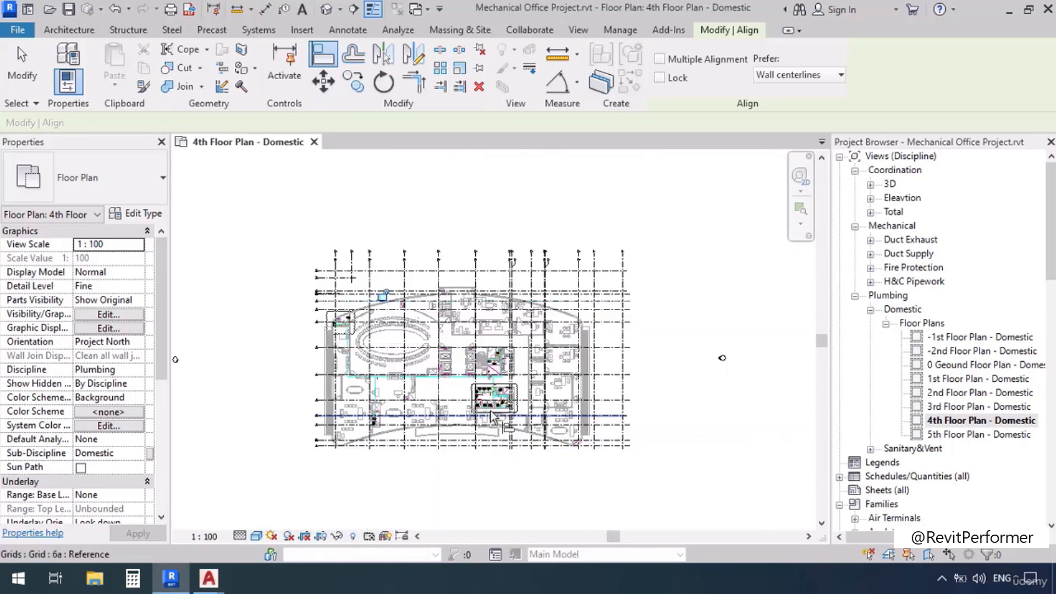
{"action": "scroll", "coordinate": [456, 397], "scroll_direction": "up", "scroll_amount": 3}
{"action": "scroll", "coordinate": [455, 397], "scroll_direction": "up", "scroll_amount": 1}
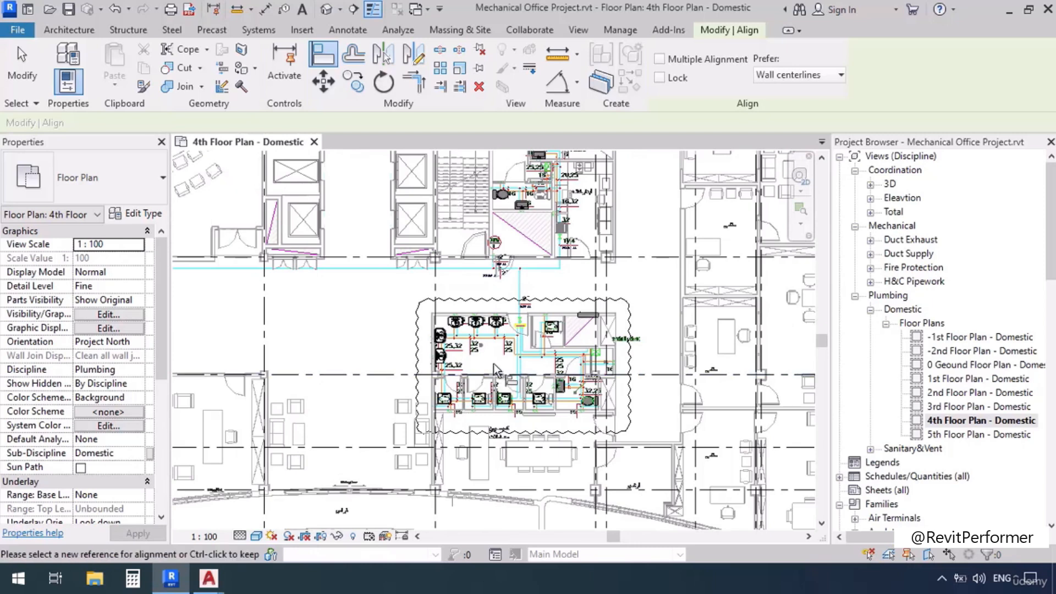
{"action": "scroll", "coordinate": [494, 364], "scroll_direction": "up", "scroll_amount": 2}
{"action": "key", "text": "Escape"}
{"action": "middle_click_drag", "start_coordinate": [504, 208], "coordinate": [500, 287]}
{"action": "scroll", "coordinate": [496, 270], "scroll_direction": "up", "scroll_amount": 3}
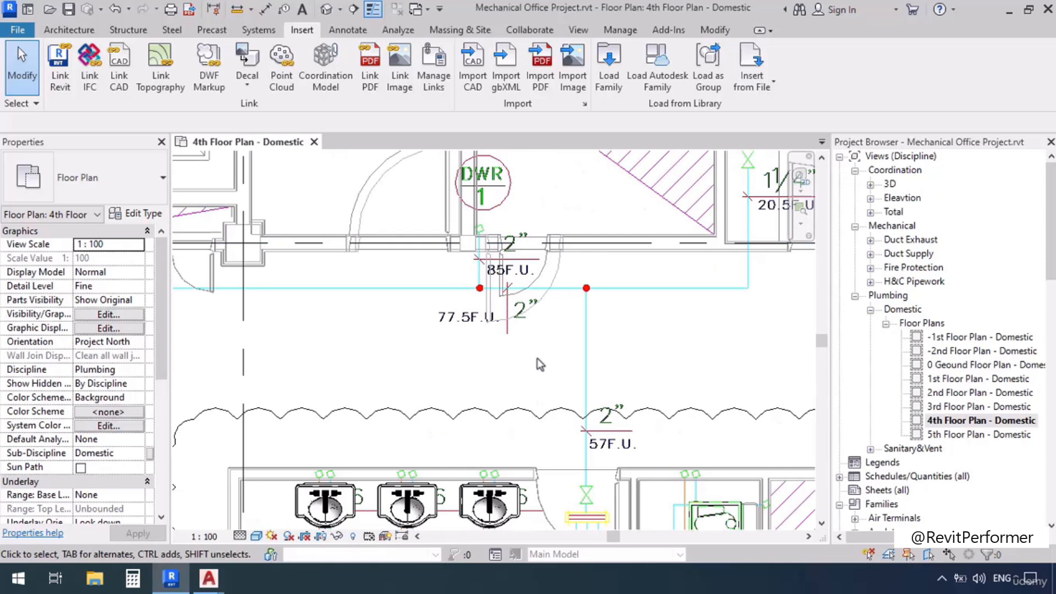
Check which pipe types are available to the Pipe tool in the project.
{"action": "left_click", "coordinate": [258, 29]}
{"action": "key", "text": "p"}
{"action": "key", "text": "i"}
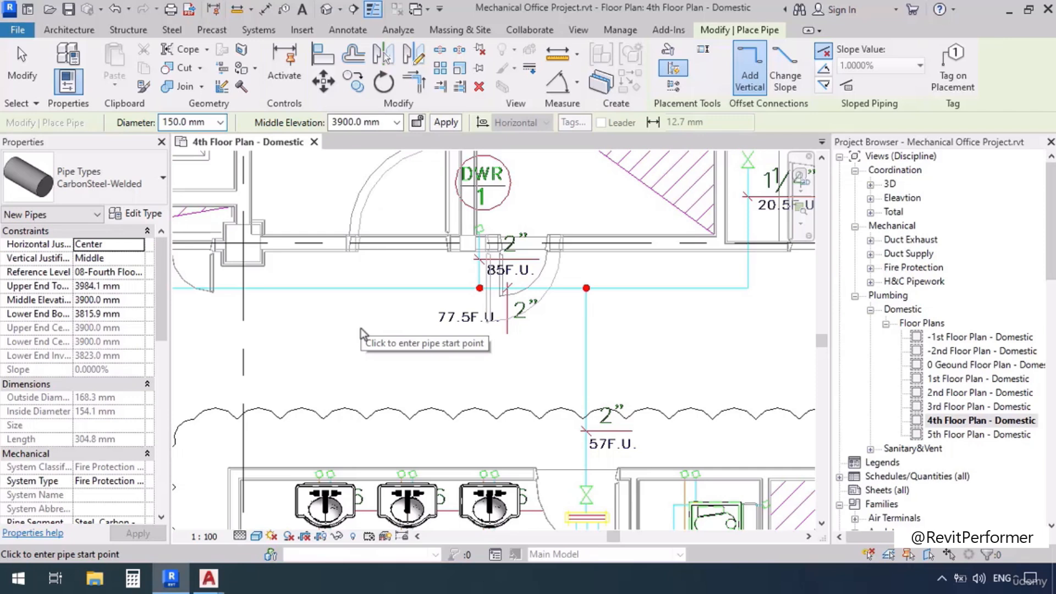
{"action": "left_click", "coordinate": [58, 158]}
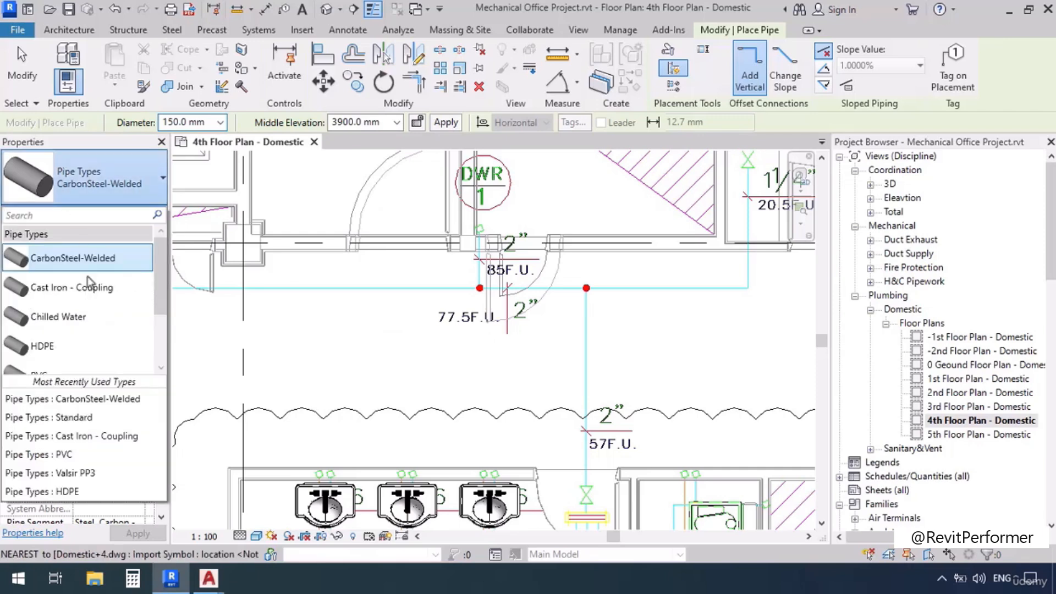
{"action": "scroll", "coordinate": [91, 286], "scroll_direction": "down", "scroll_amount": 1}
{"action": "scroll", "coordinate": [97, 230], "scroll_direction": "up", "scroll_amount": 1}
{"action": "left_click", "coordinate": [106, 166]}
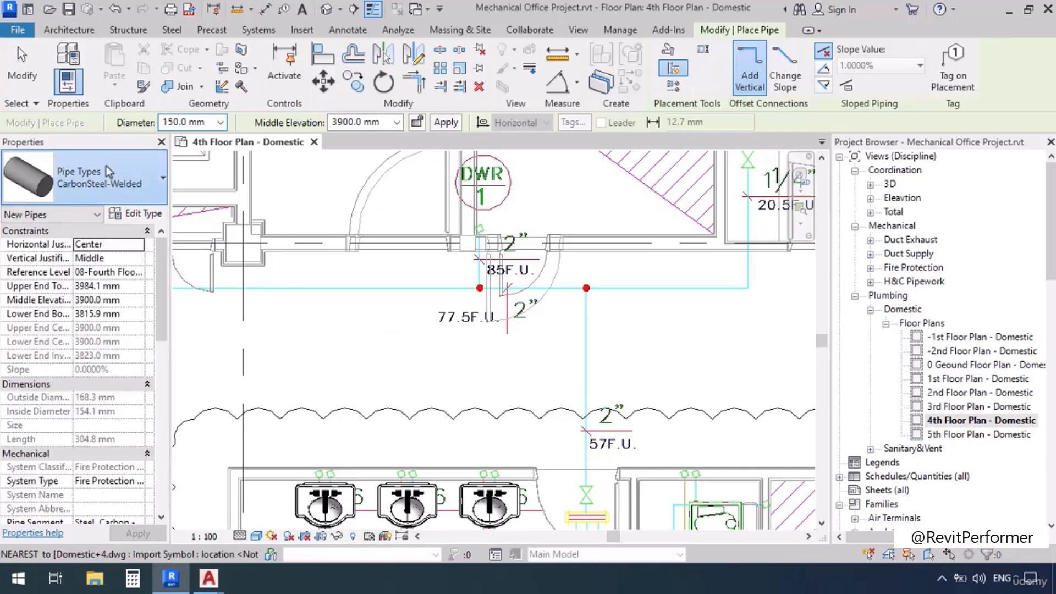
{"action": "key", "text": "Escape"}
{"action": "key", "text": "Escape"}
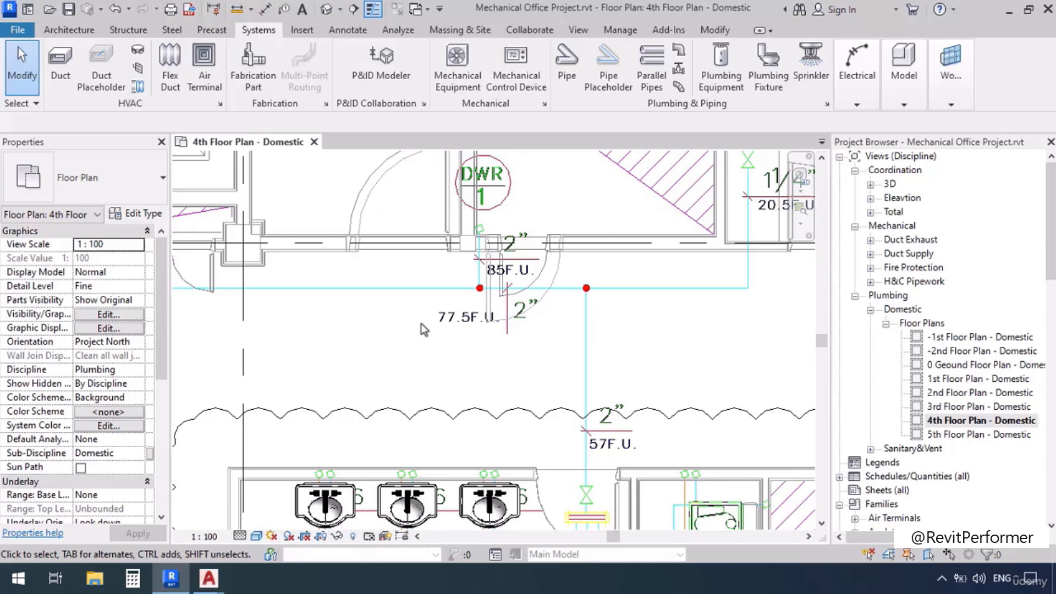
Open the template Supply_System-Template-Valsir-PexalEASY-00.rte from the BIMobject-VALSIR PEXAL EASY folder on the Desktop.
{"action": "left_click", "coordinate": [50, 9]}
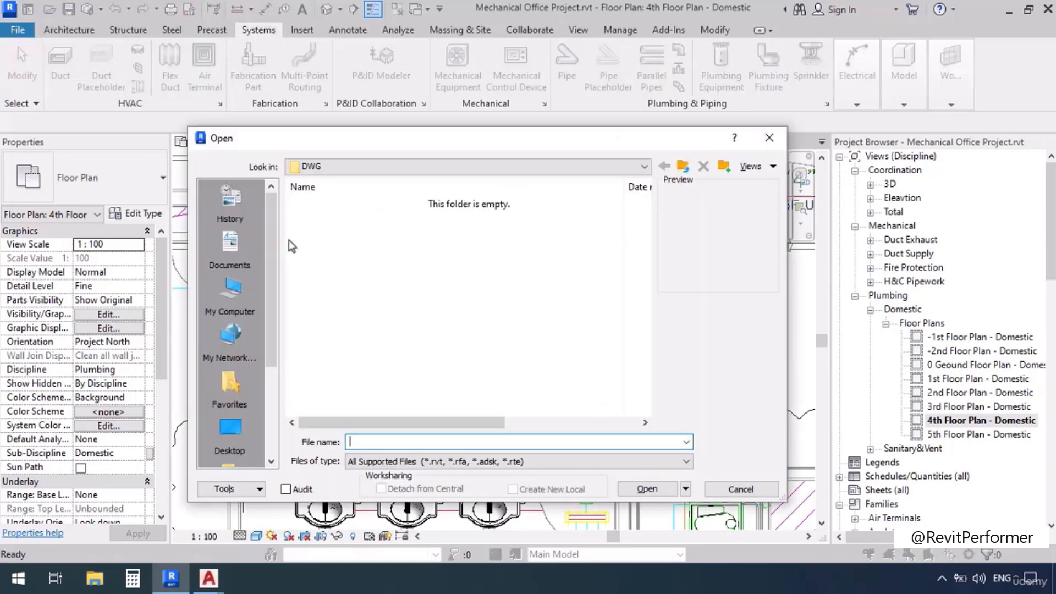
{"action": "left_click", "coordinate": [229, 428]}
{"action": "double_click", "coordinate": [362, 204]}
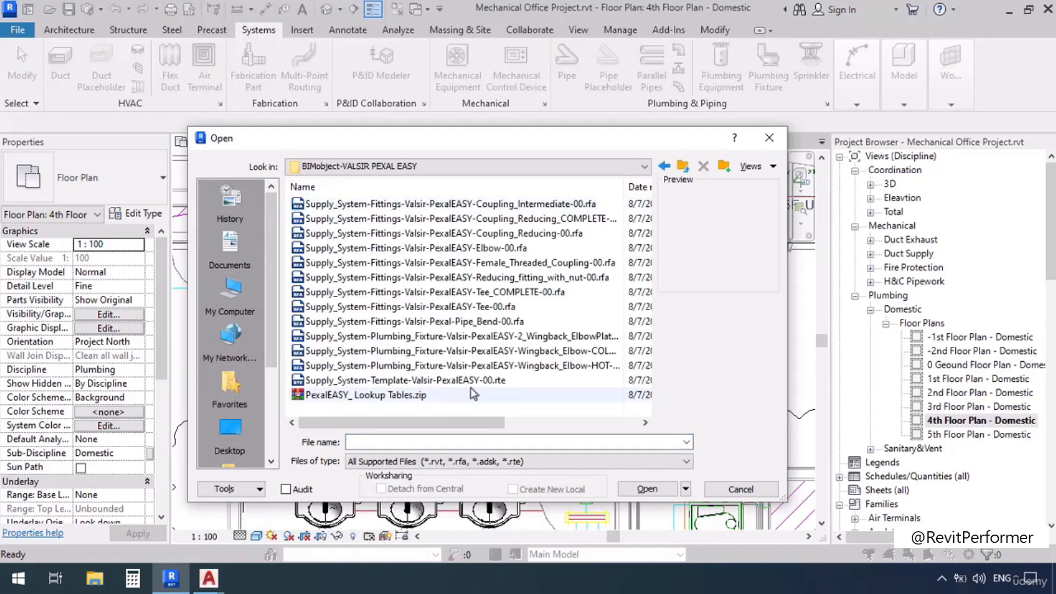
{"action": "left_click", "coordinate": [474, 380]}
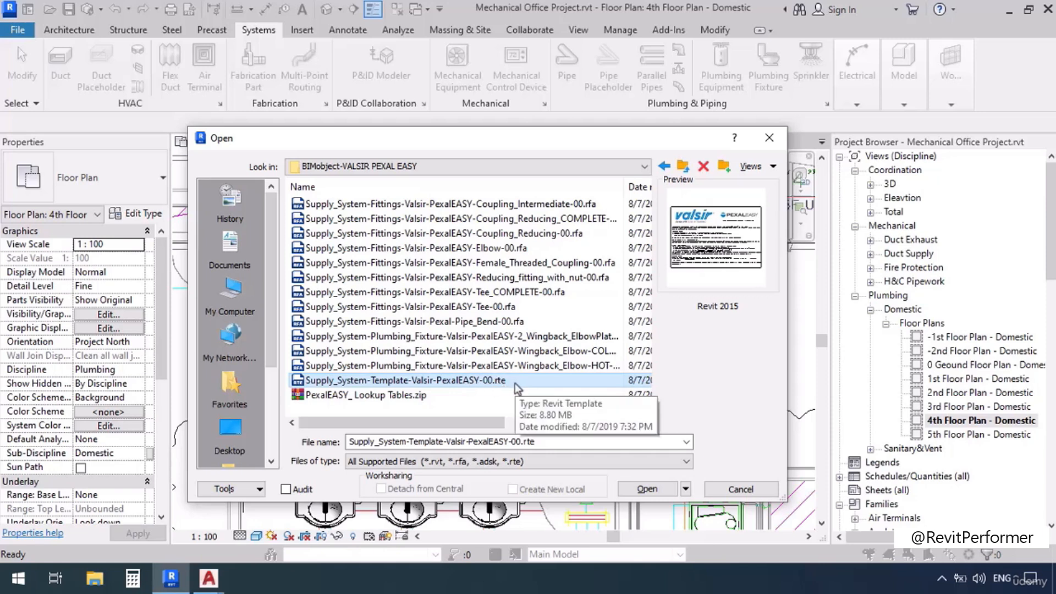
{"action": "left_click", "coordinate": [653, 489]}
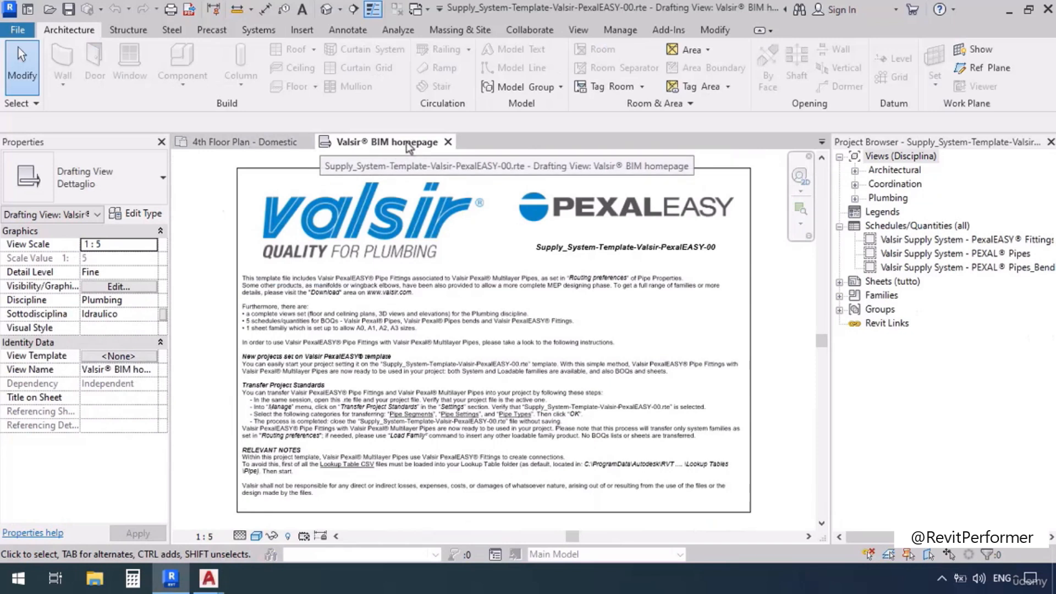
Return to the 4th Floor Plan - Domestic view and start Transfer Project Standards with the Valsir PexalEASY template as source.
{"action": "left_click", "coordinate": [265, 142]}
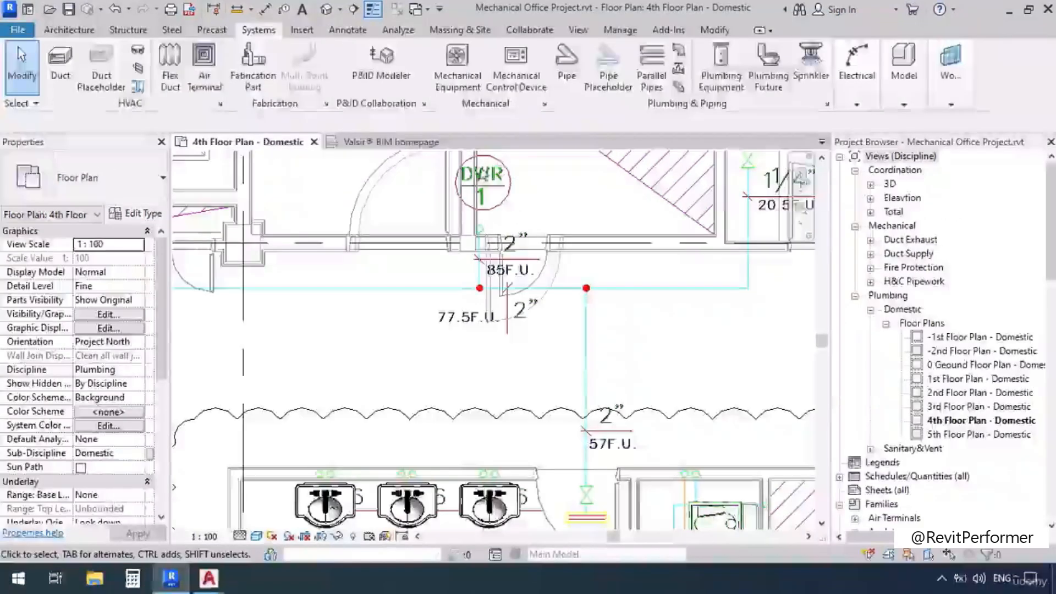
{"action": "left_click", "coordinate": [619, 31]}
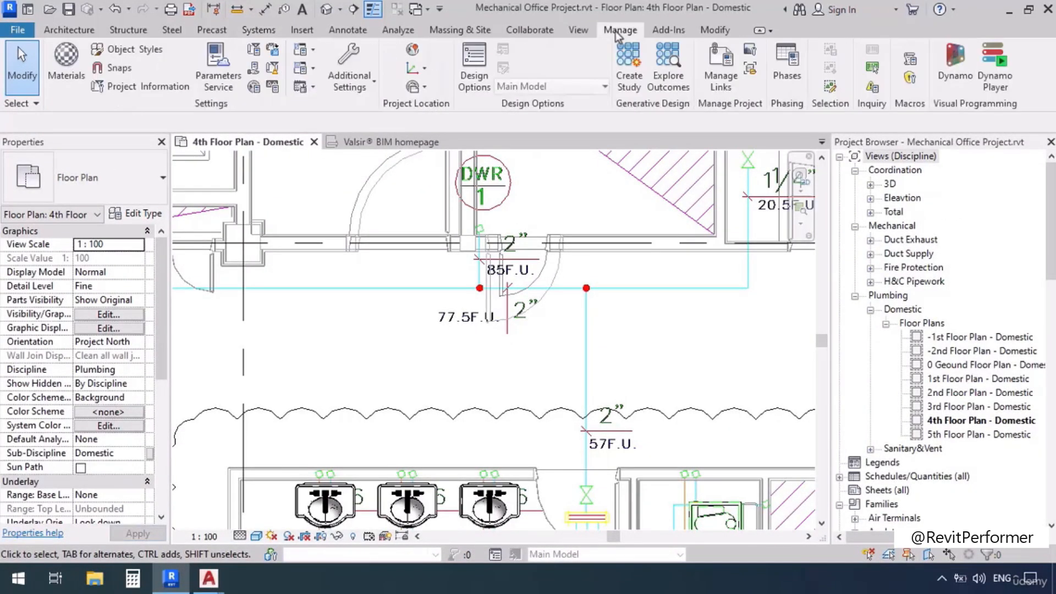
{"action": "left_click", "coordinate": [278, 49]}
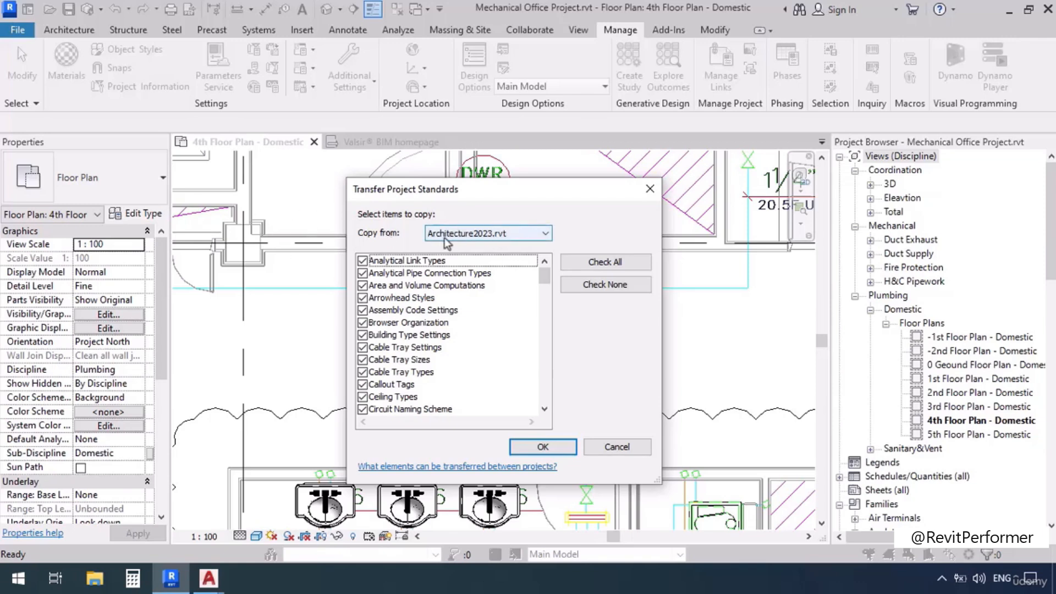
{"action": "left_click", "coordinate": [477, 239]}
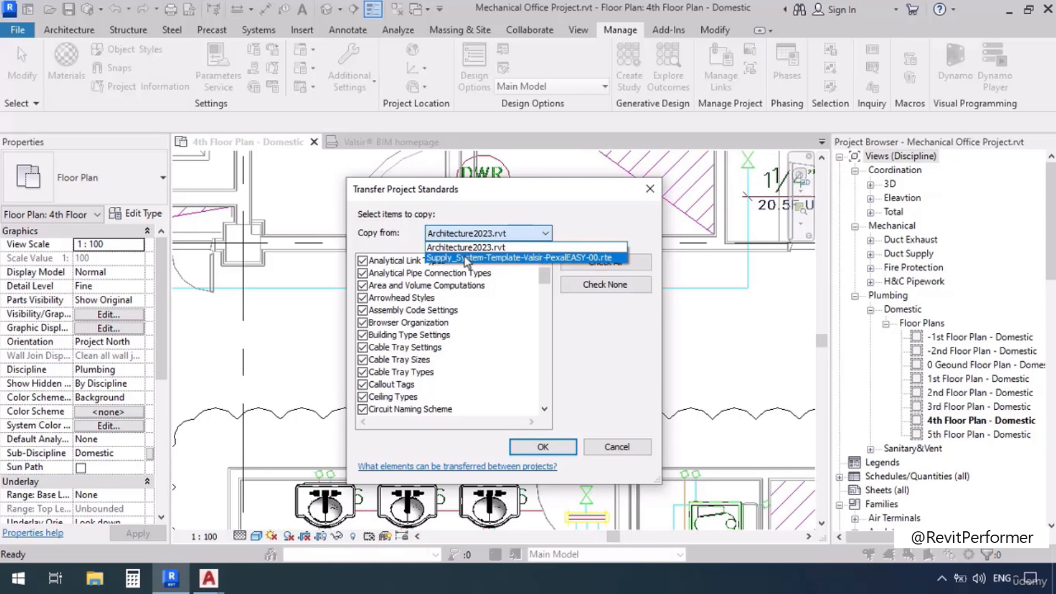
{"action": "left_click", "coordinate": [466, 258]}
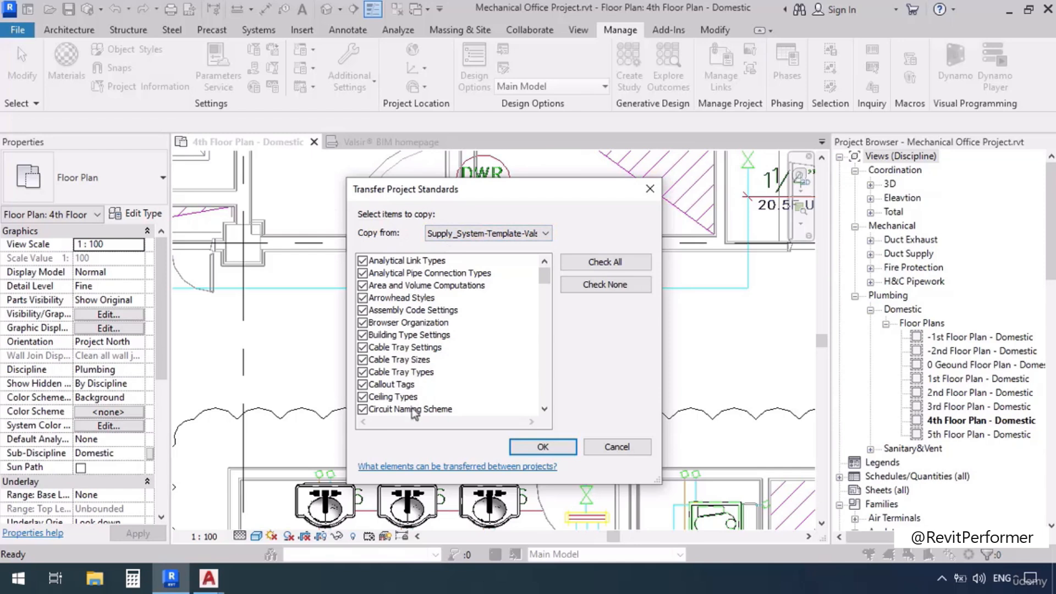
Transfer only Pipe Types into the project, bringing in new types only where duplicates exist.
{"action": "left_click", "coordinate": [584, 283]}
{"action": "scroll", "coordinate": [424, 362], "scroll_direction": "down", "scroll_amount": 10}
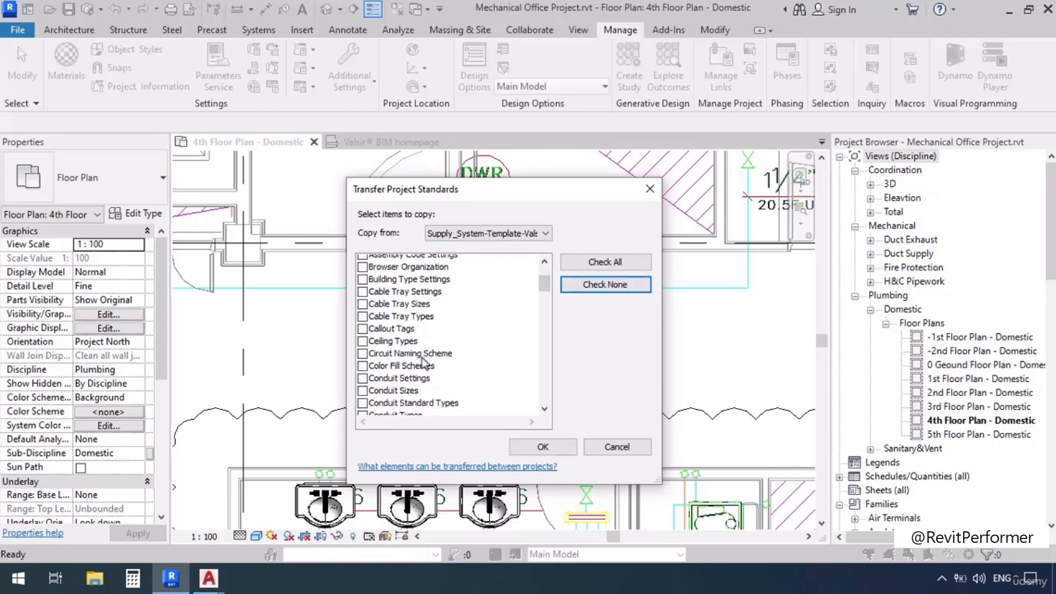
{"action": "scroll", "coordinate": [404, 369], "scroll_direction": "down", "scroll_amount": 8}
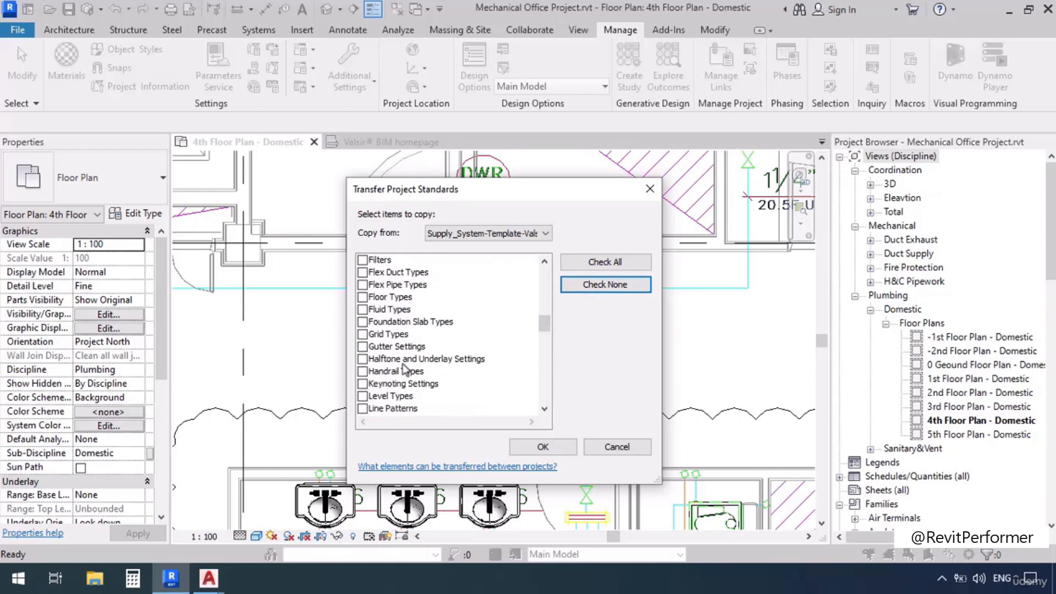
{"action": "scroll", "coordinate": [404, 368], "scroll_direction": "down", "scroll_amount": 2}
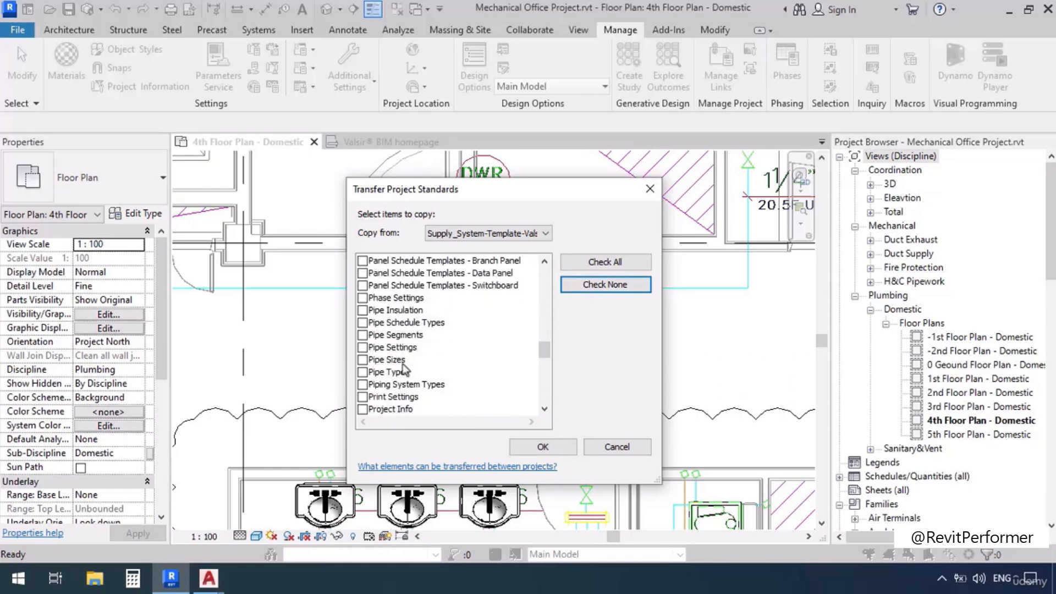
{"action": "left_click", "coordinate": [363, 373]}
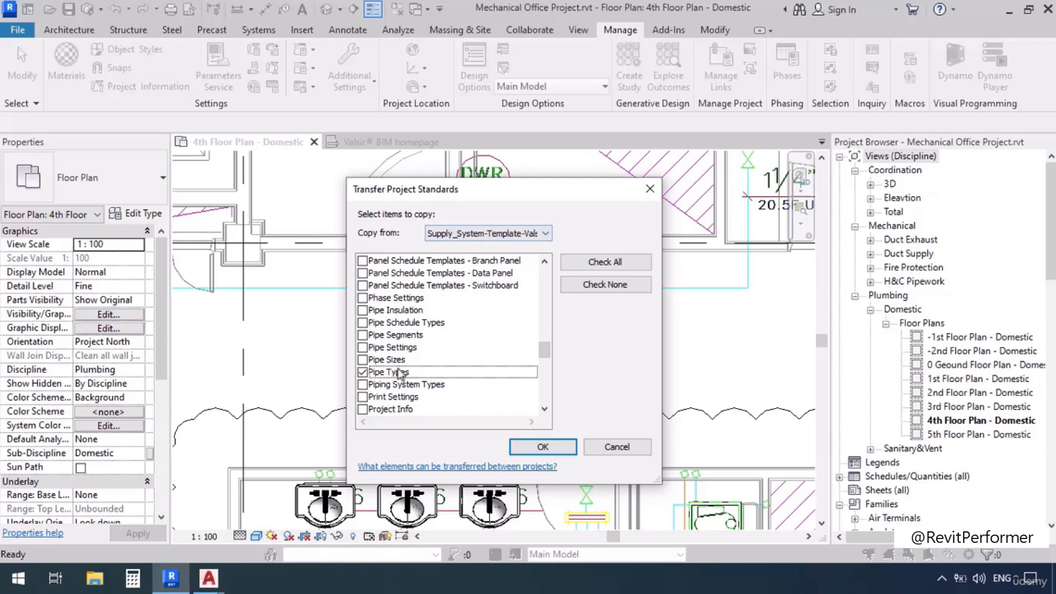
{"action": "left_click", "coordinate": [535, 453]}
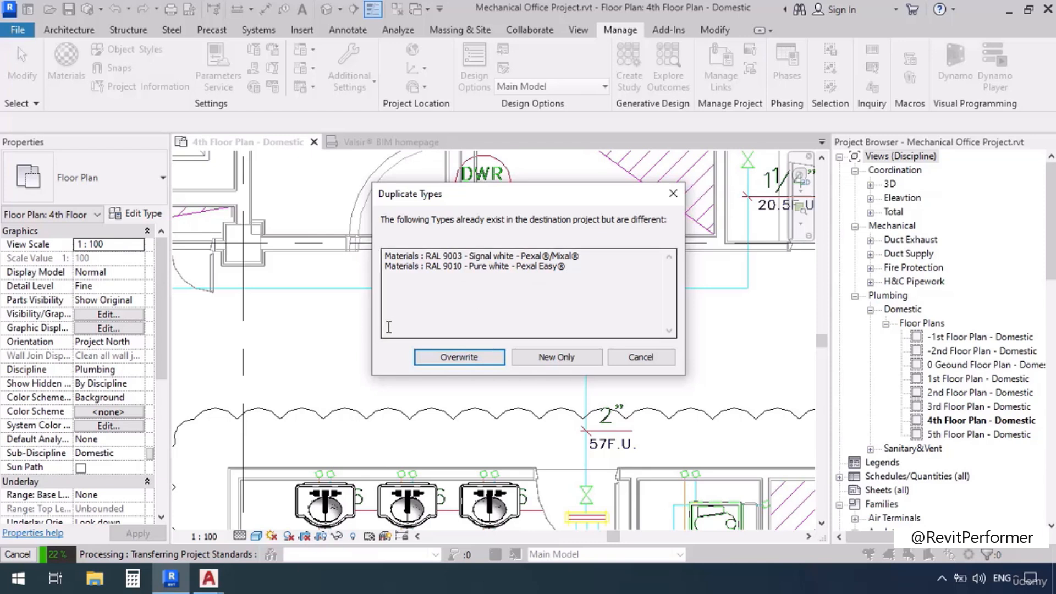
{"action": "left_click", "coordinate": [557, 359]}
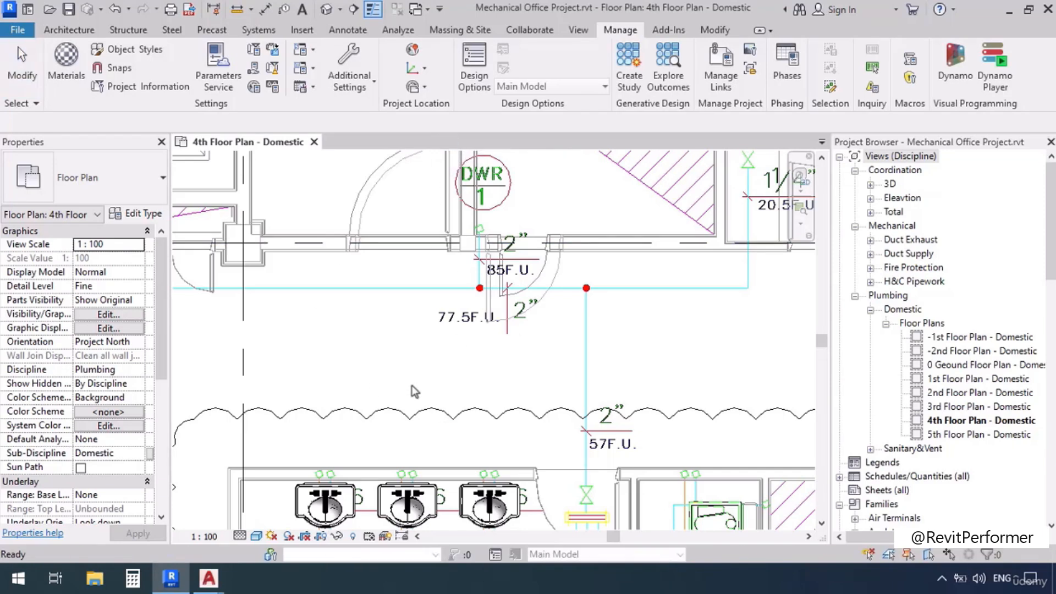
Start the Pipe tool with the Valsir Pexal® Standard pipe type.
{"action": "left_click", "coordinate": [254, 31]}
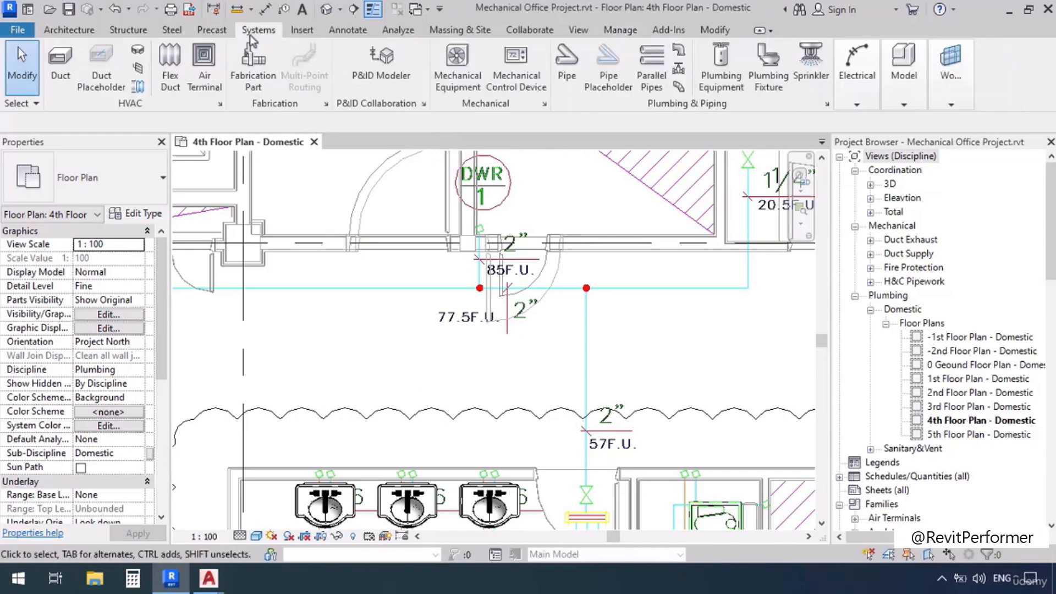
{"action": "left_click", "coordinate": [567, 64]}
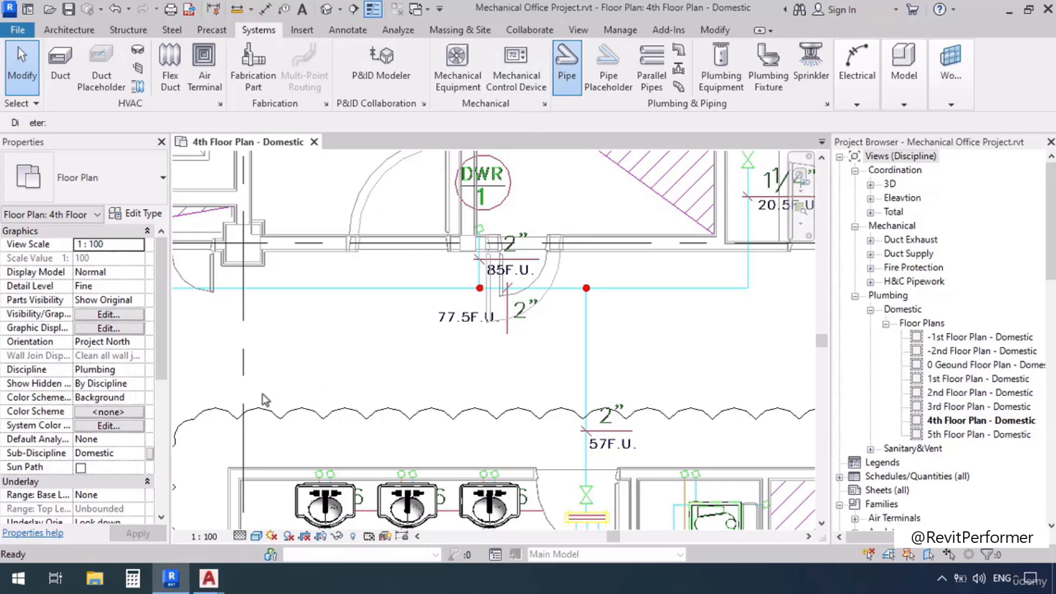
{"action": "left_click", "coordinate": [128, 193]}
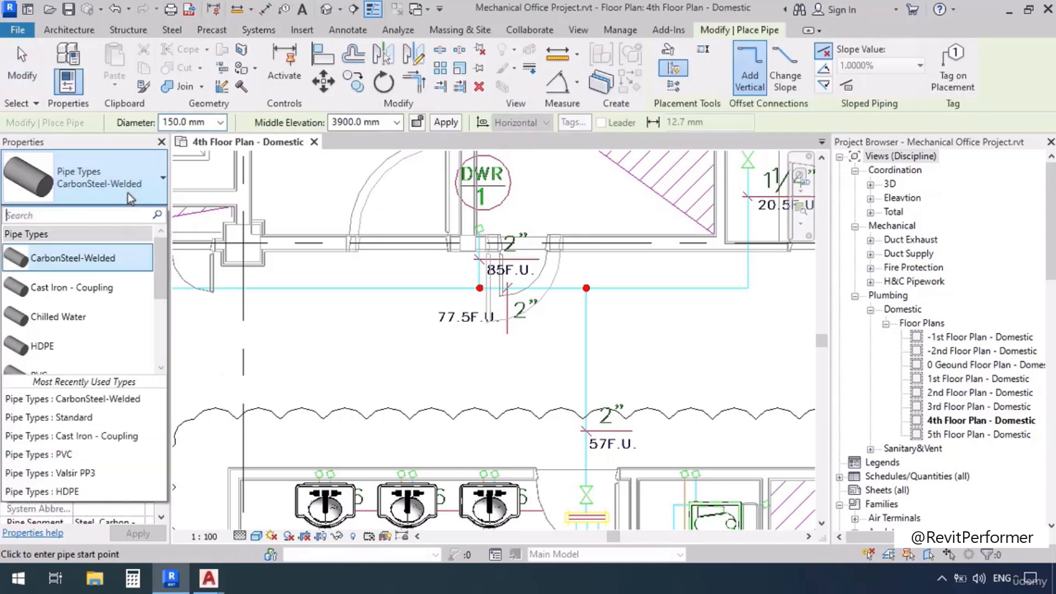
{"action": "scroll", "coordinate": [83, 300], "scroll_direction": "down", "scroll_amount": 3}
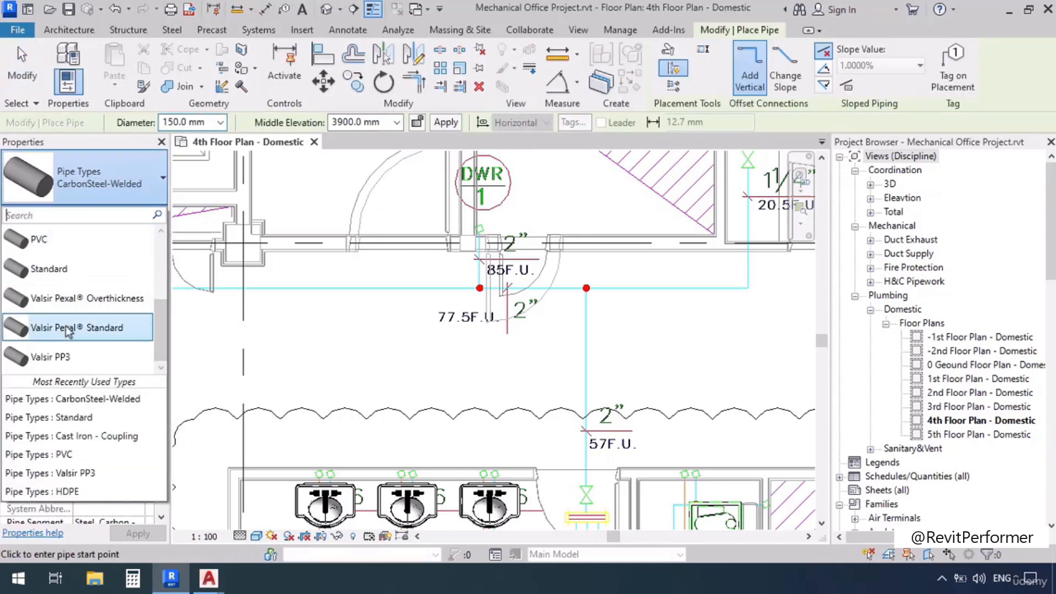
{"action": "left_click", "coordinate": [101, 328]}
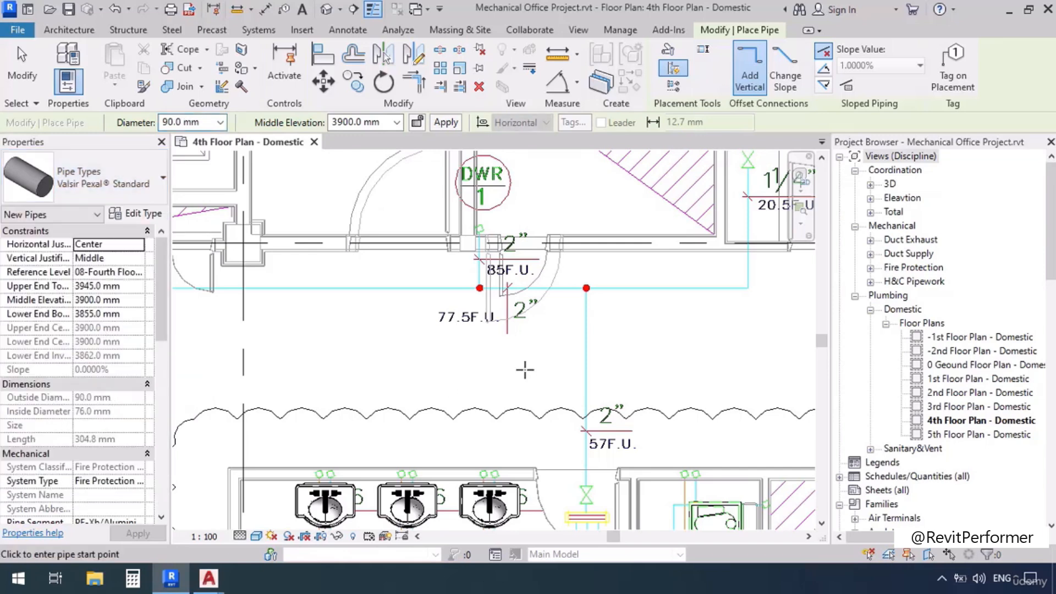
Set the new pipe's system type to Domestic Cold Water.
{"action": "left_click", "coordinate": [140, 486]}
{"action": "left_click", "coordinate": [138, 482]}
{"action": "scroll", "coordinate": [110, 463], "scroll_direction": "up", "scroll_amount": 2}
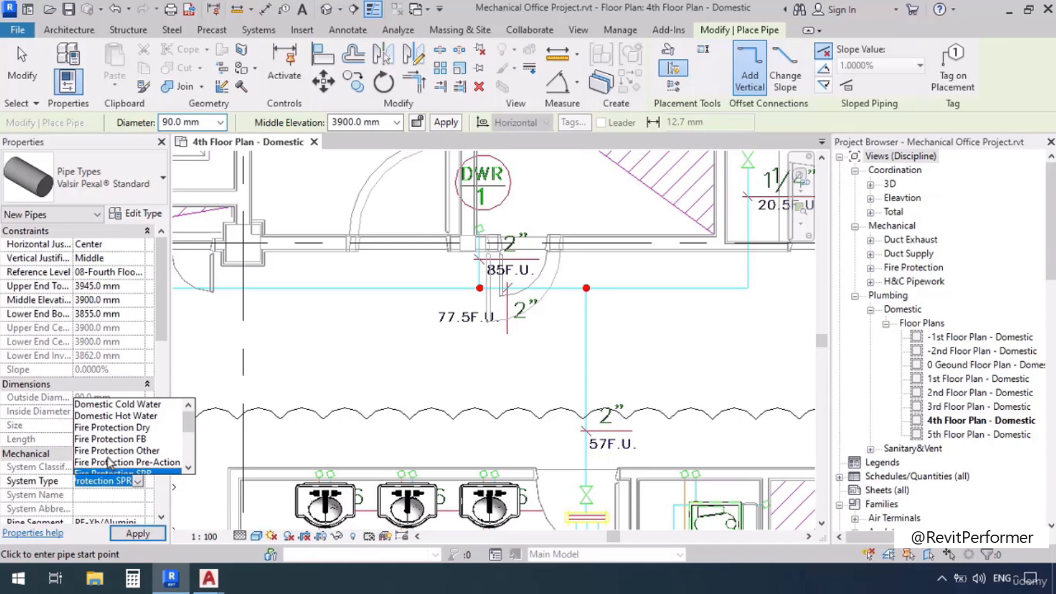
{"action": "left_click", "coordinate": [127, 405]}
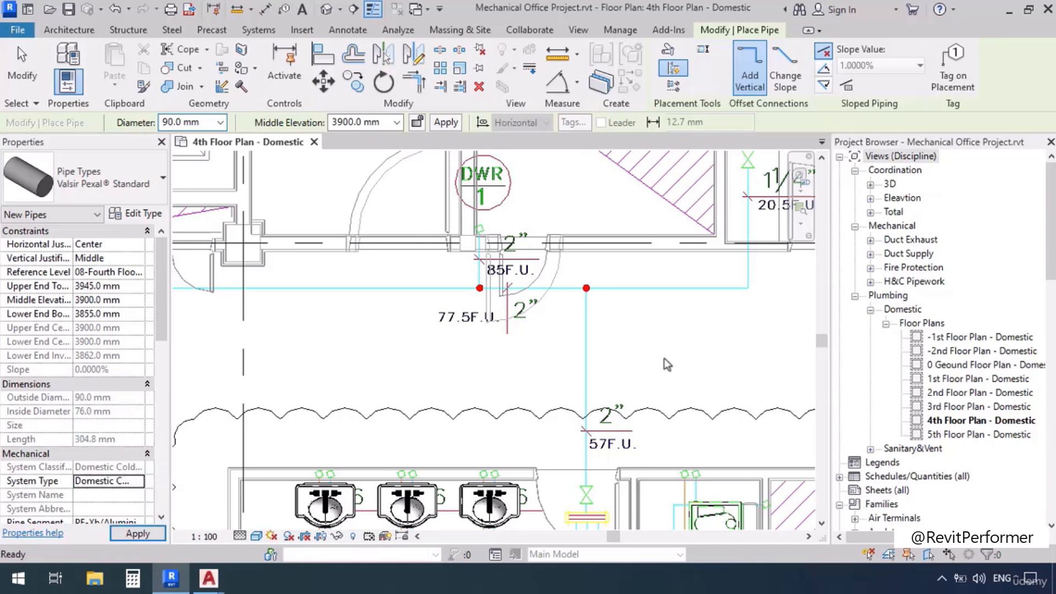
Set the new pipe's diameter to 50 mm.
{"action": "left_click", "coordinate": [203, 123]}
{"action": "type", "text": "50"}
{"action": "key", "text": "Return"}
{"action": "scroll", "coordinate": [534, 242], "scroll_direction": "down", "scroll_amount": 3}
{"action": "middle_click_drag", "start_coordinate": [540, 335], "coordinate": [485, 303]}
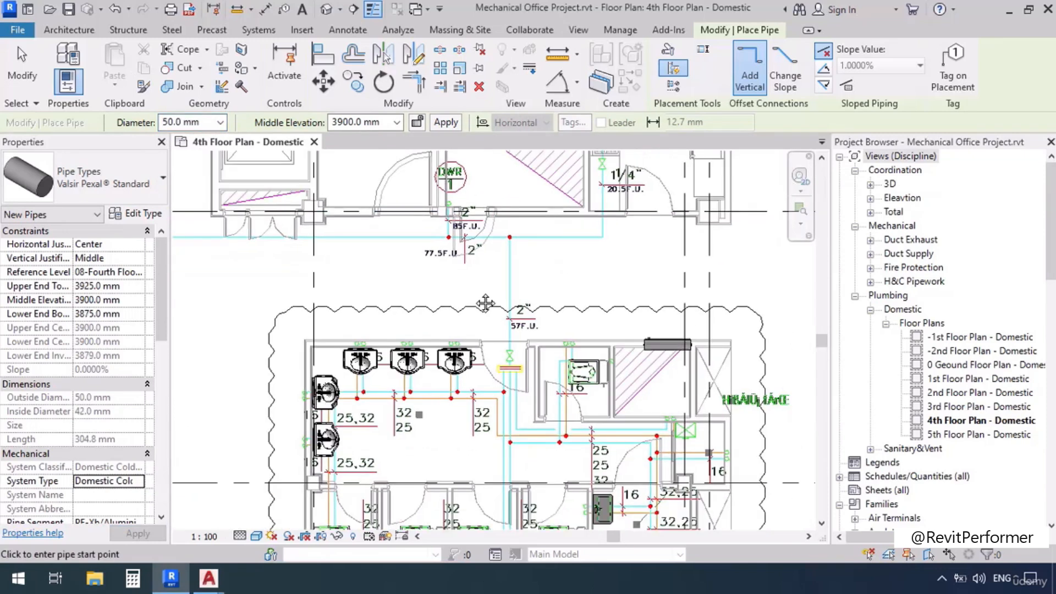
Create a section along the vertical 2" pipe line, reduce its view depth to a narrow strip, and open the section view.
{"action": "left_click", "coordinate": [353, 10]}
{"action": "left_click", "coordinate": [504, 208]}
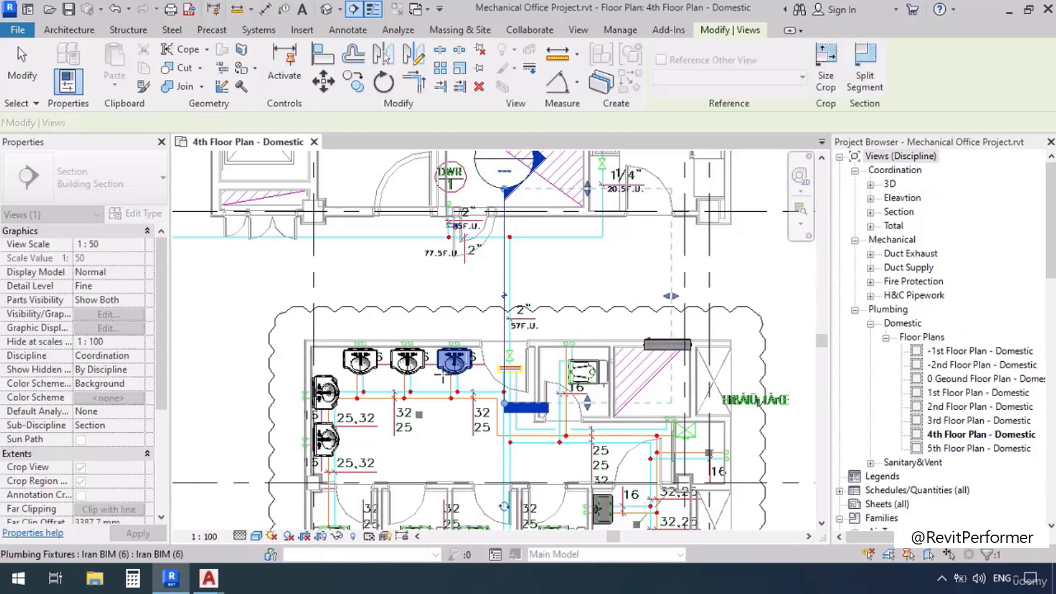
{"action": "left_click_drag", "start_coordinate": [666, 307], "coordinate": [515, 297]}
{"action": "right_click", "coordinate": [501, 279]}
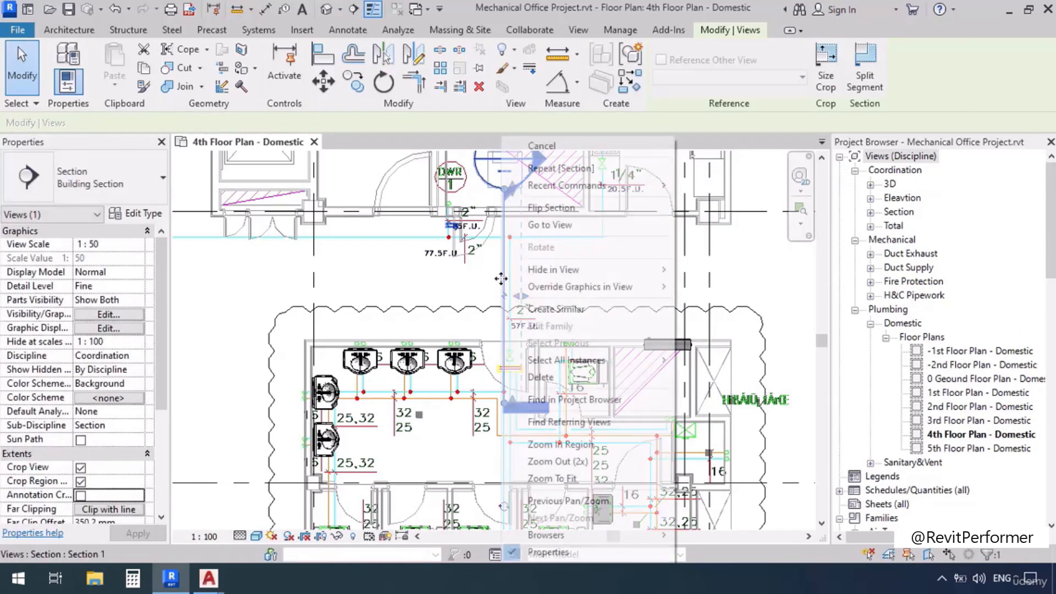
{"action": "left_click", "coordinate": [547, 227]}
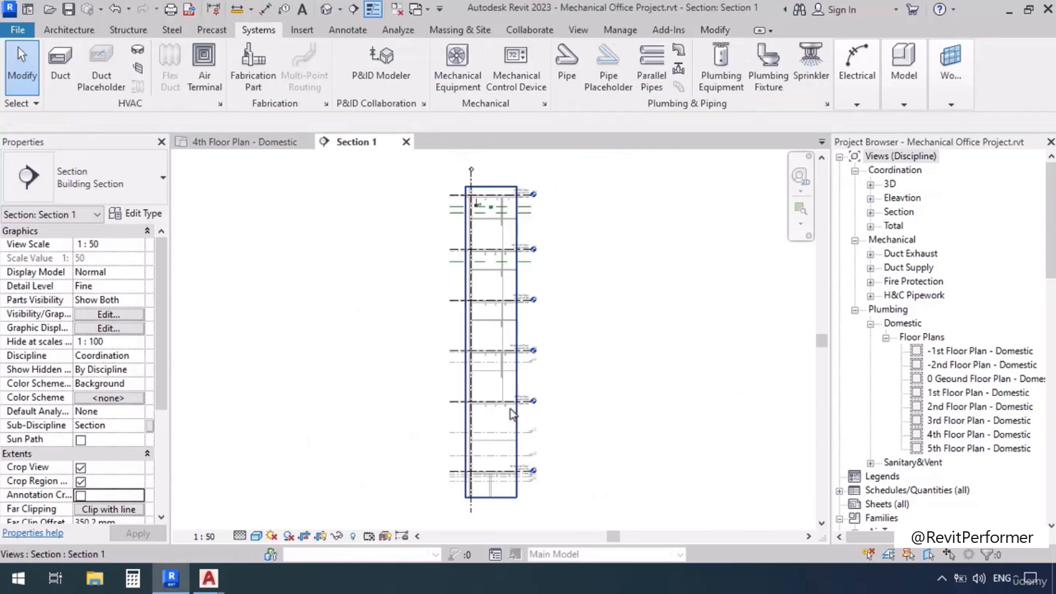
Add an aligned dimension between the underside of the linked steel beam and the 08-Fourth Floor level in the section.
{"action": "scroll", "coordinate": [500, 242], "scroll_direction": "up", "scroll_amount": 2}
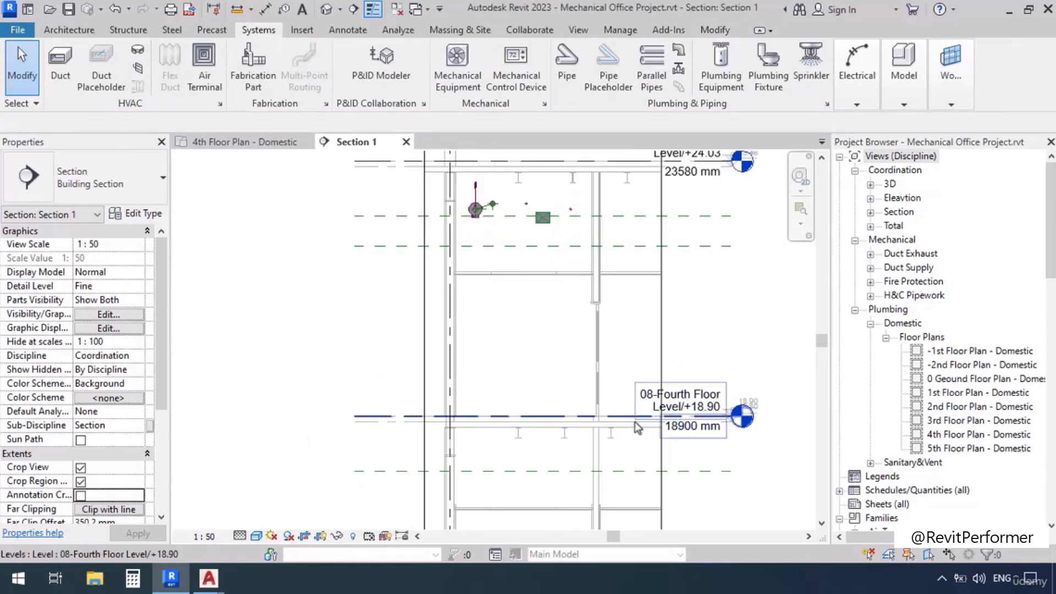
{"action": "scroll", "coordinate": [501, 222], "scroll_direction": "up", "scroll_amount": 3}
{"action": "middle_click_drag", "start_coordinate": [467, 311], "coordinate": [480, 370]}
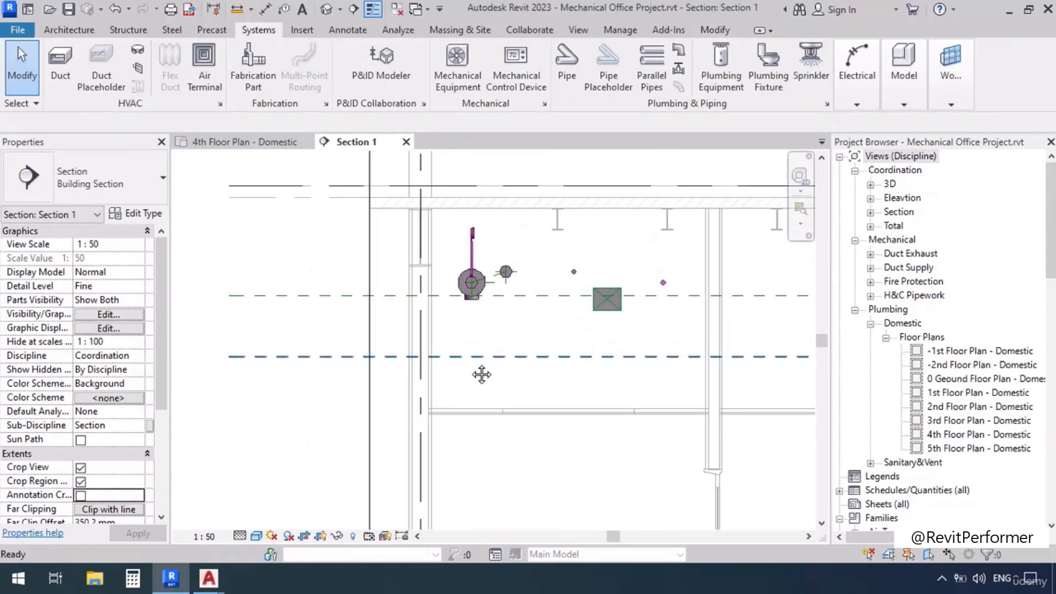
{"action": "scroll", "coordinate": [508, 316], "scroll_direction": "up", "scroll_amount": 1}
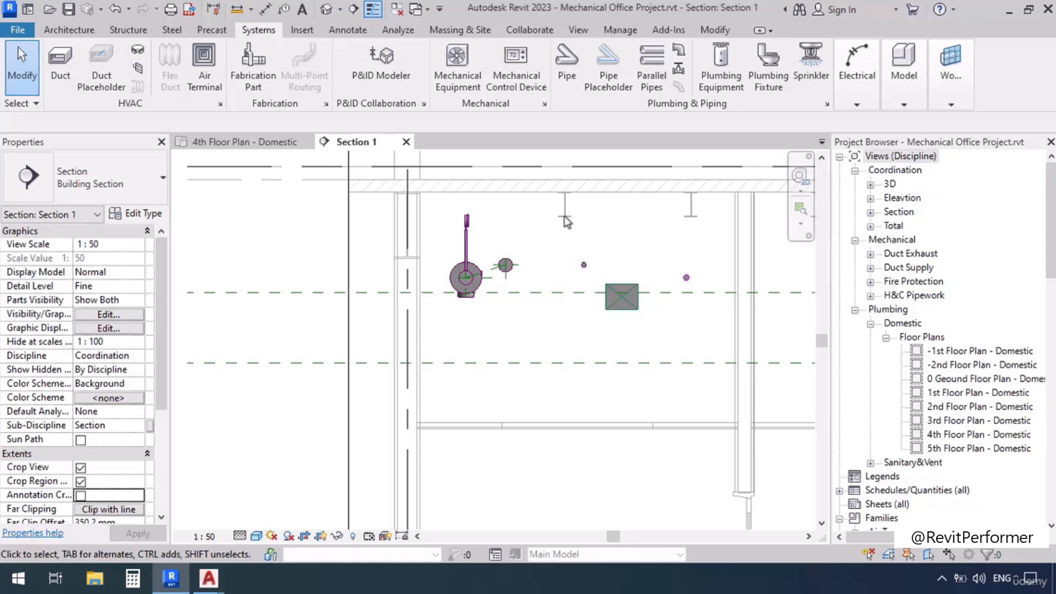
{"action": "scroll", "coordinate": [567, 221], "scroll_direction": "down", "scroll_amount": 2}
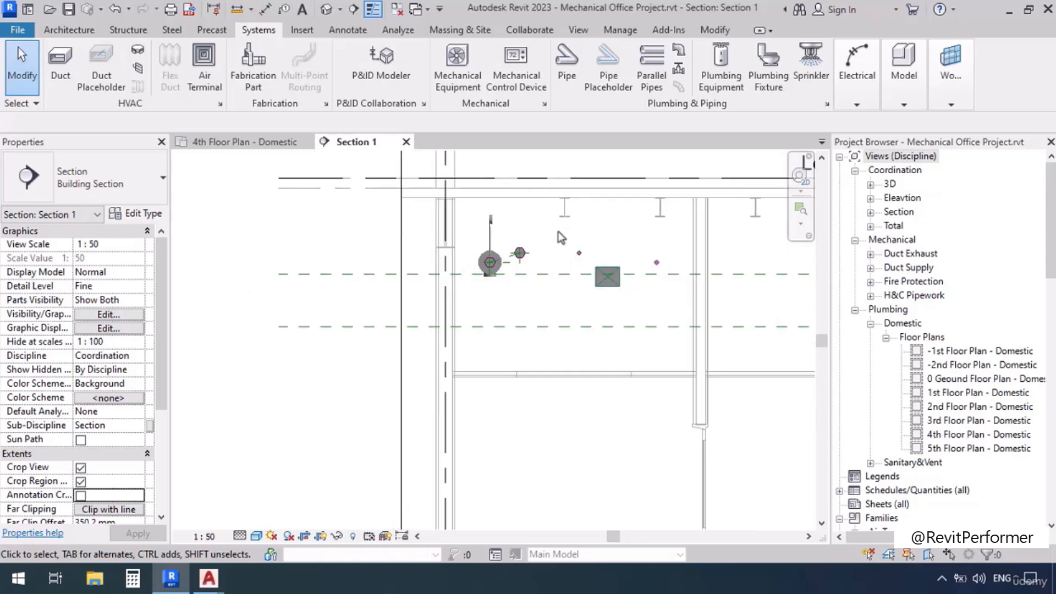
{"action": "left_click", "coordinate": [264, 9]}
{"action": "scroll", "coordinate": [433, 252], "scroll_direction": "up", "scroll_amount": 4}
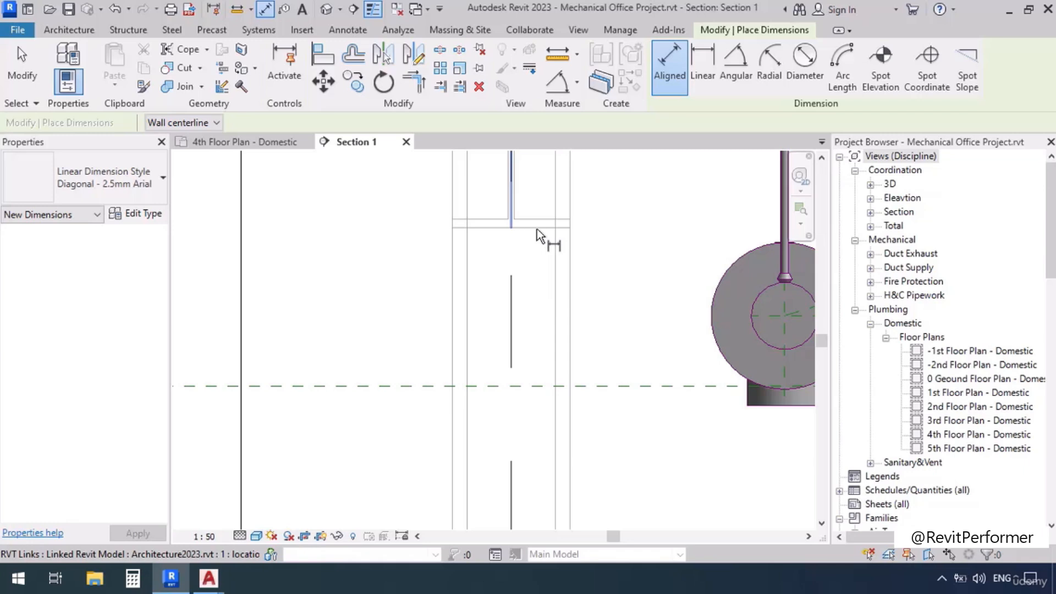
{"action": "key", "text": "Tab"}
{"action": "key", "text": "Tab"}
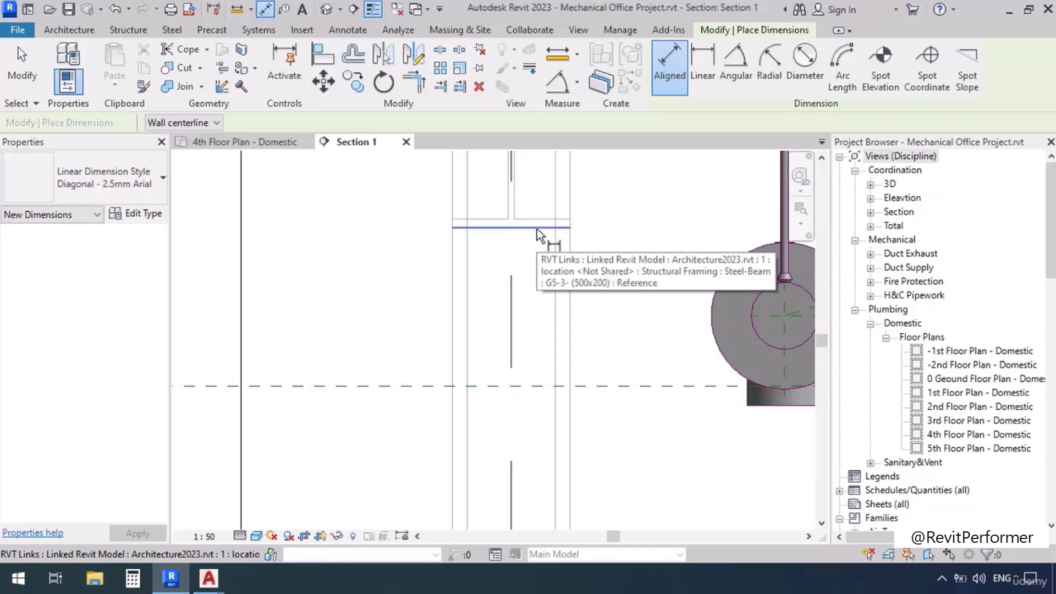
{"action": "left_click", "coordinate": [537, 229]}
{"action": "scroll", "coordinate": [517, 199], "scroll_direction": "down", "scroll_amount": 4}
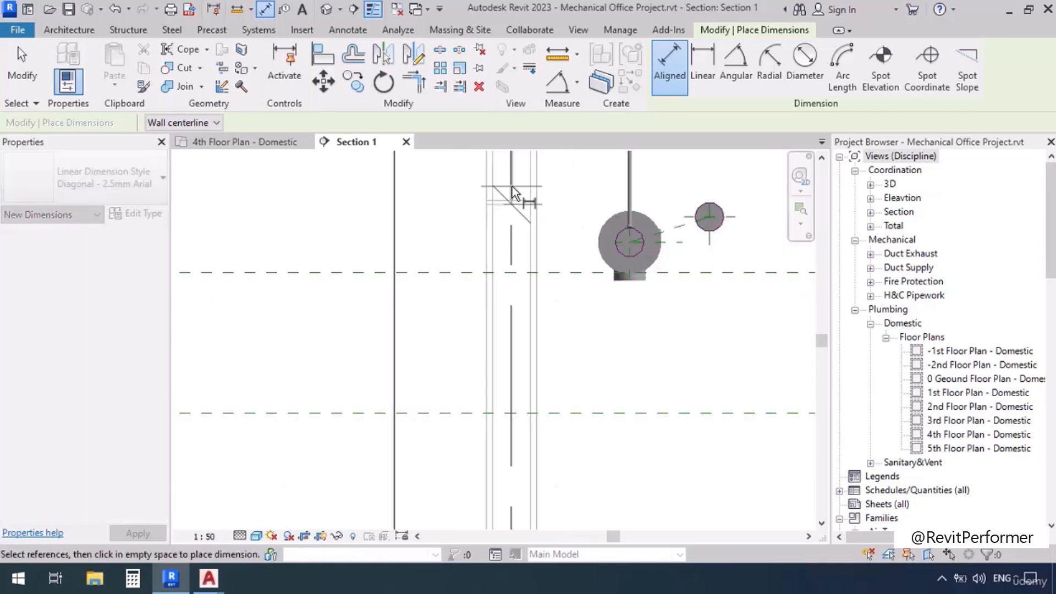
{"action": "scroll", "coordinate": [513, 192], "scroll_direction": "down", "scroll_amount": 2}
{"action": "scroll", "coordinate": [513, 193], "scroll_direction": "down", "scroll_amount": 2}
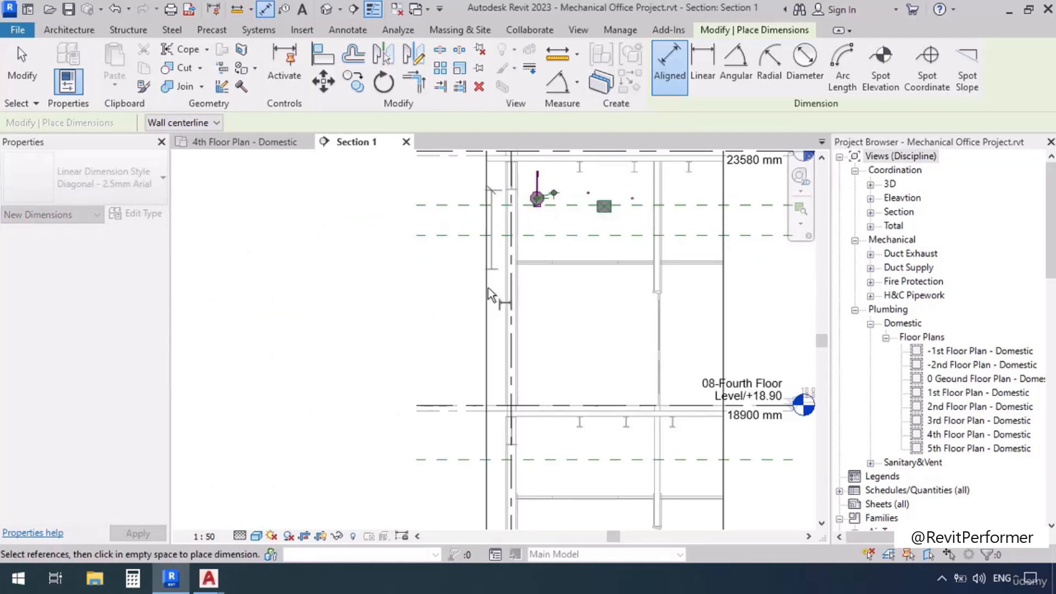
{"action": "left_click", "coordinate": [455, 408]}
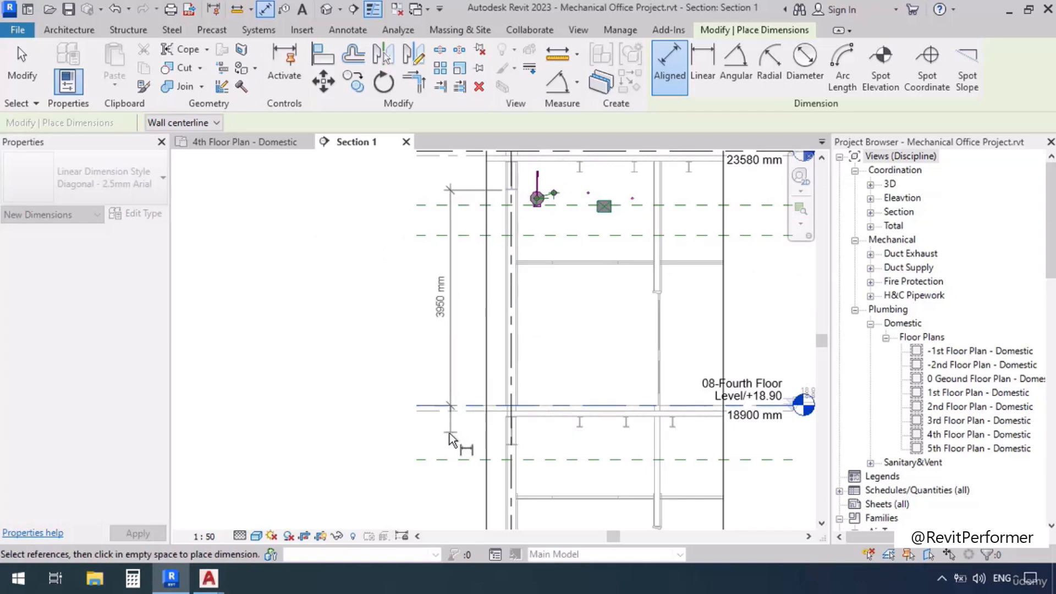
{"action": "left_click", "coordinate": [457, 330]}
{"action": "scroll", "coordinate": [434, 324], "scroll_direction": "up", "scroll_amount": 2}
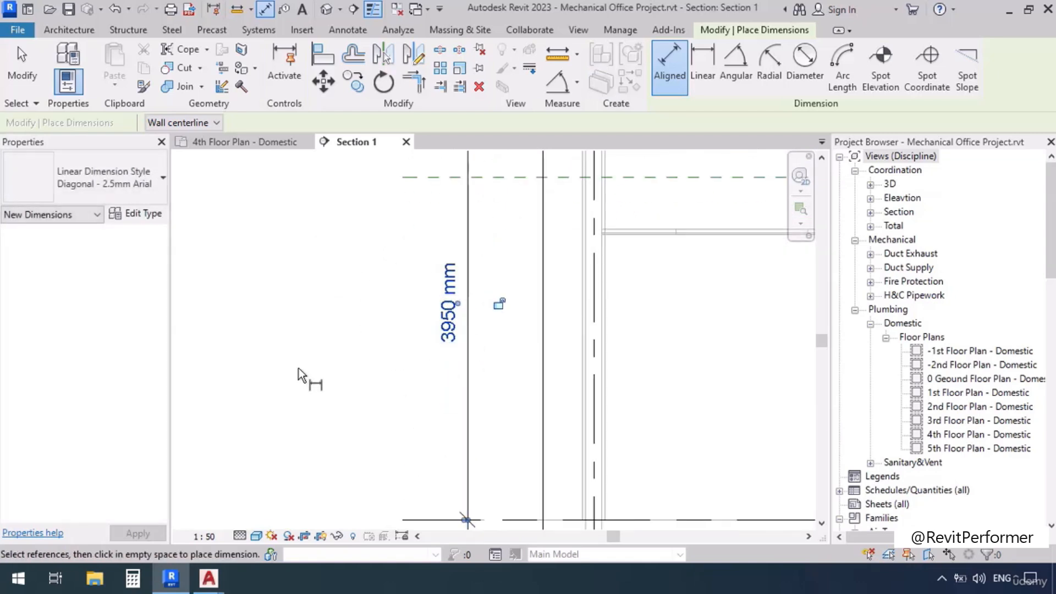
In the 4th Floor Plan - Domestic view, draw a Valsir Pexal® Standard pipe from the DWR 1 riser symbol to the first node.
{"action": "left_click", "coordinate": [238, 142]}
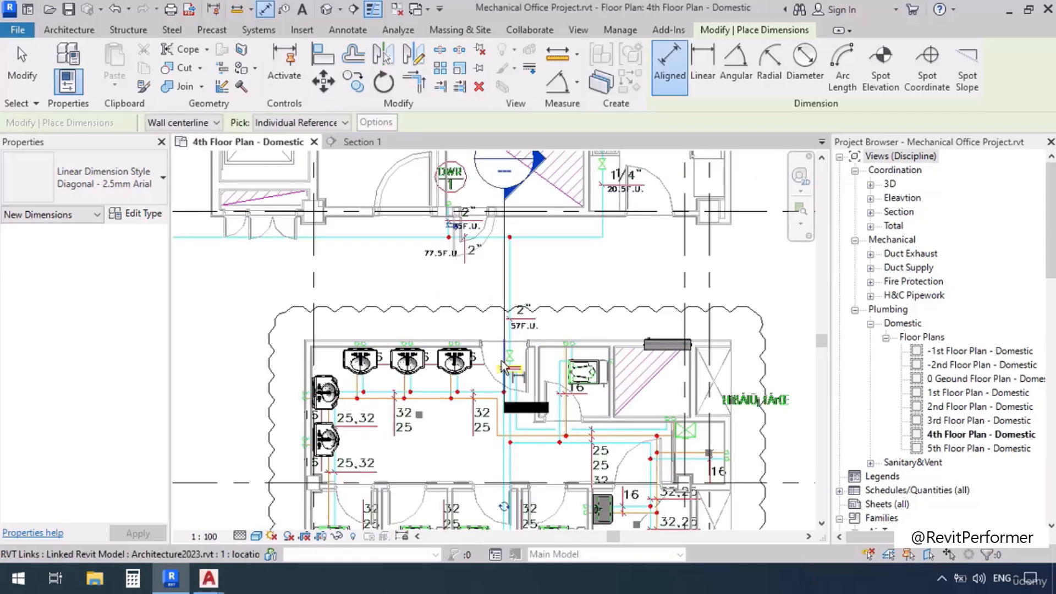
{"action": "scroll", "coordinate": [462, 237], "scroll_direction": "up", "scroll_amount": 4}
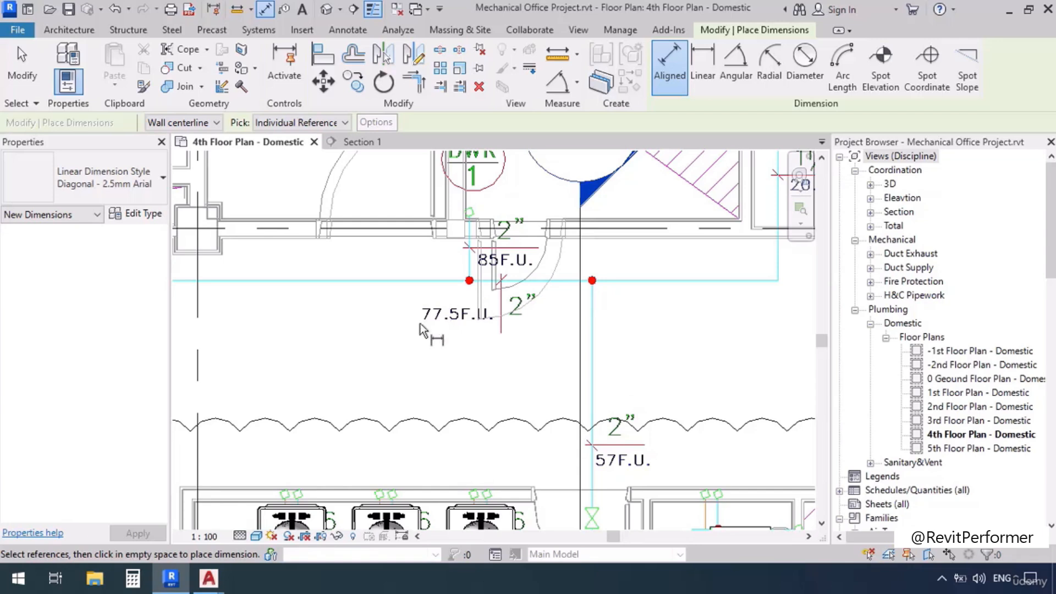
{"action": "left_click", "coordinate": [245, 32]}
{"action": "left_click", "coordinate": [567, 65]}
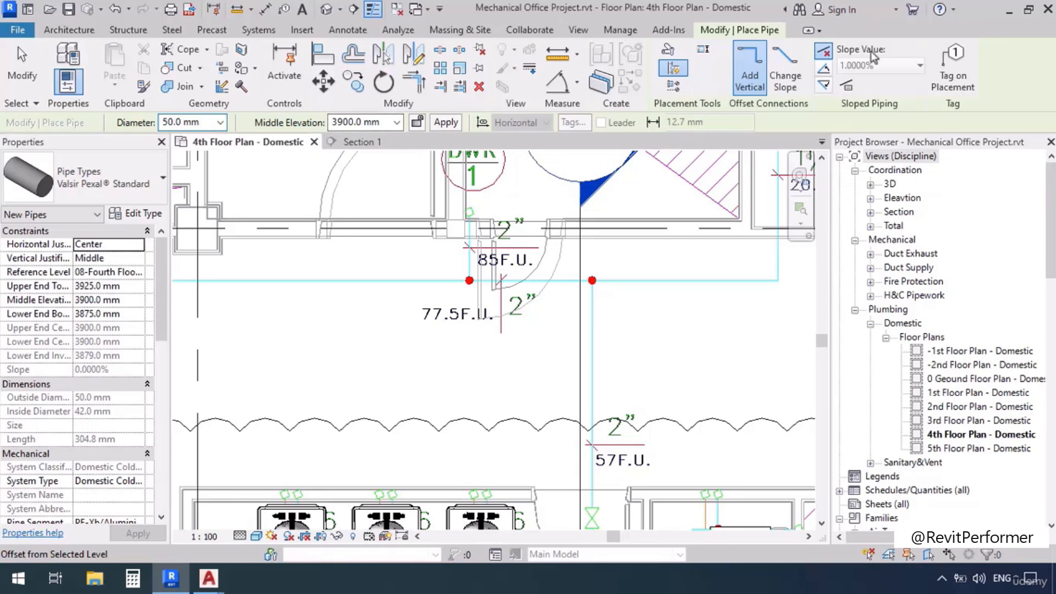
{"action": "scroll", "coordinate": [447, 254], "scroll_direction": "up", "scroll_amount": 4}
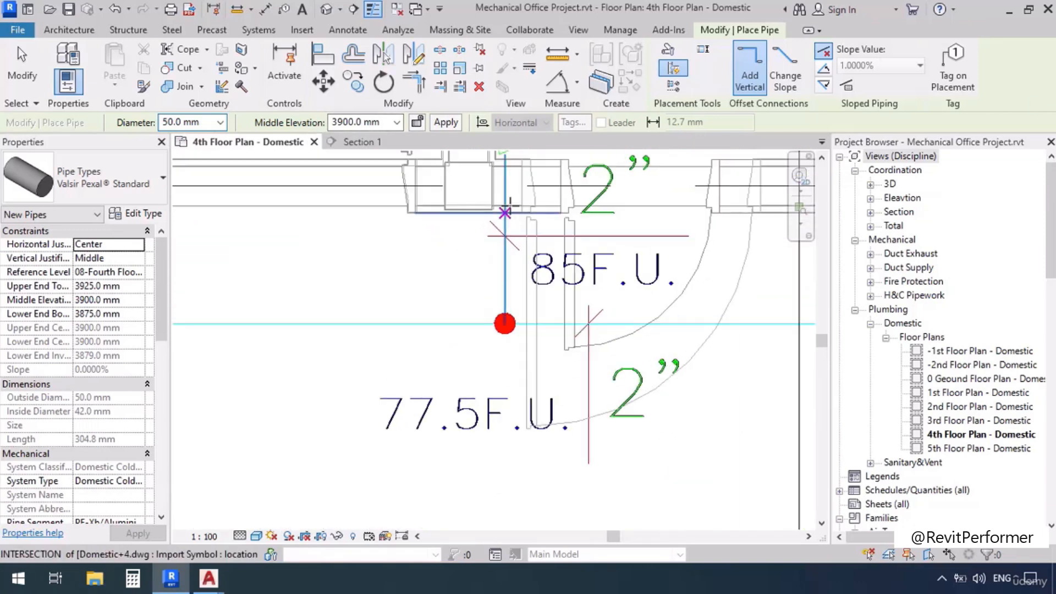
{"action": "middle_click_drag", "start_coordinate": [506, 186], "coordinate": [510, 228]}
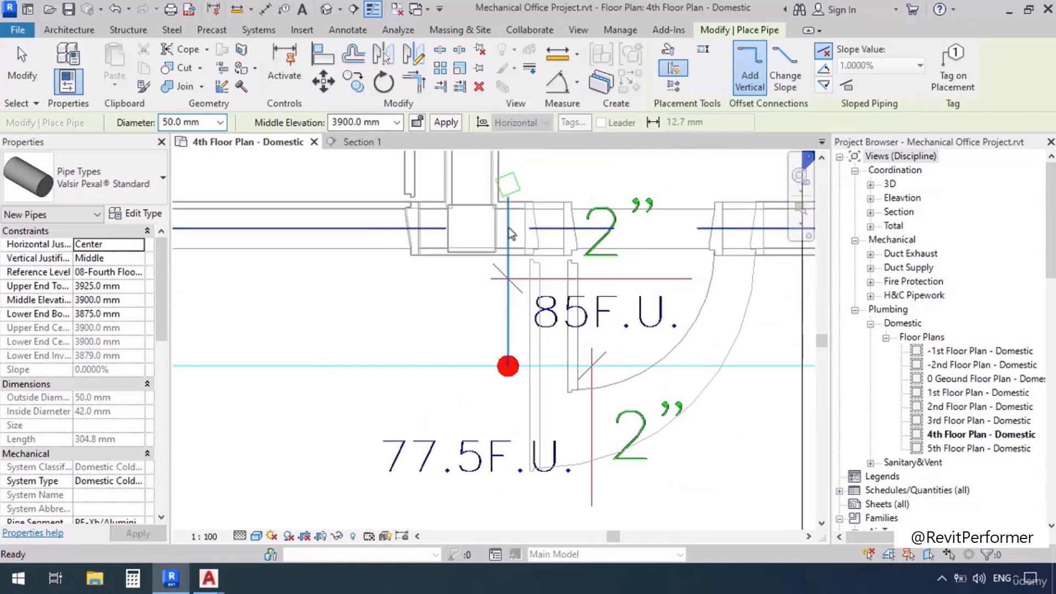
{"action": "left_click", "coordinate": [510, 196]}
{"action": "left_click", "coordinate": [507, 366]}
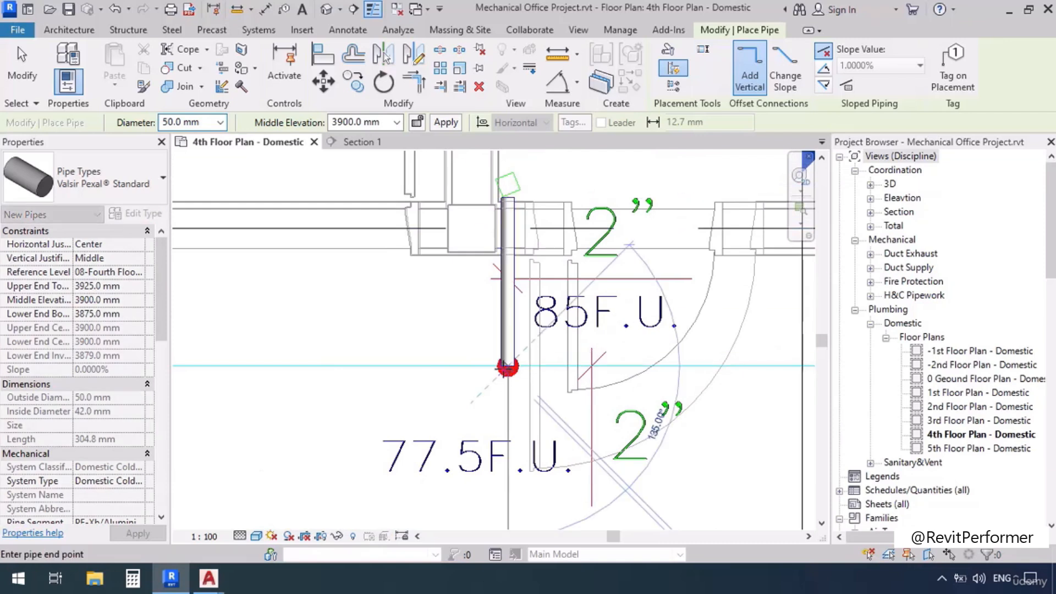
Continue the pipe along the DWG line to the second node, turn toward the washroom, and end it just past the valve symbol.
{"action": "scroll", "coordinate": [360, 237], "scroll_direction": "down", "scroll_amount": 4}
{"action": "scroll", "coordinate": [566, 296], "scroll_direction": "up", "scroll_amount": 3}
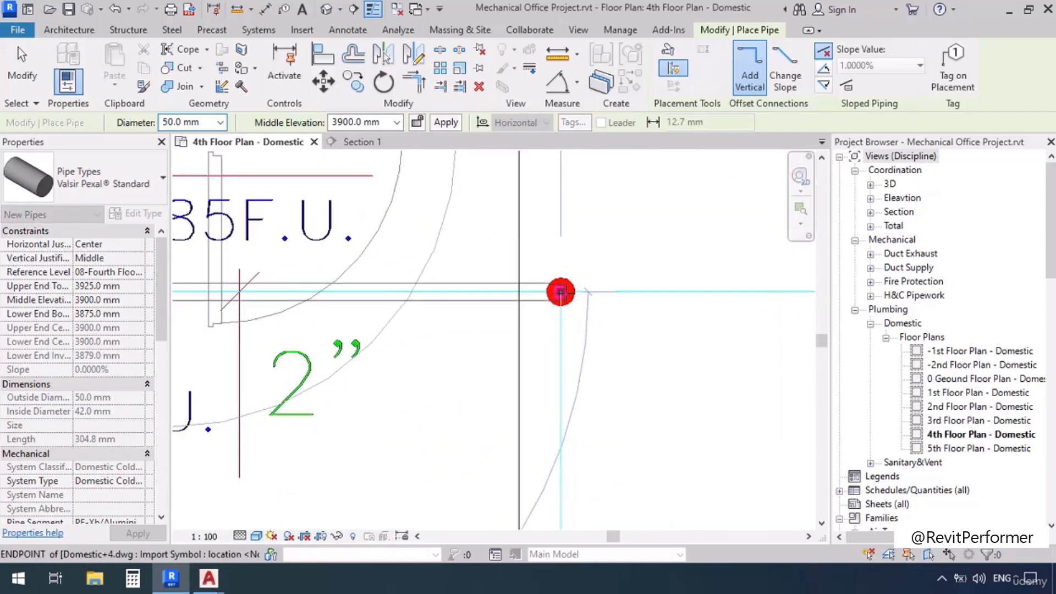
{"action": "scroll", "coordinate": [563, 222], "scroll_direction": "down", "scroll_amount": 4}
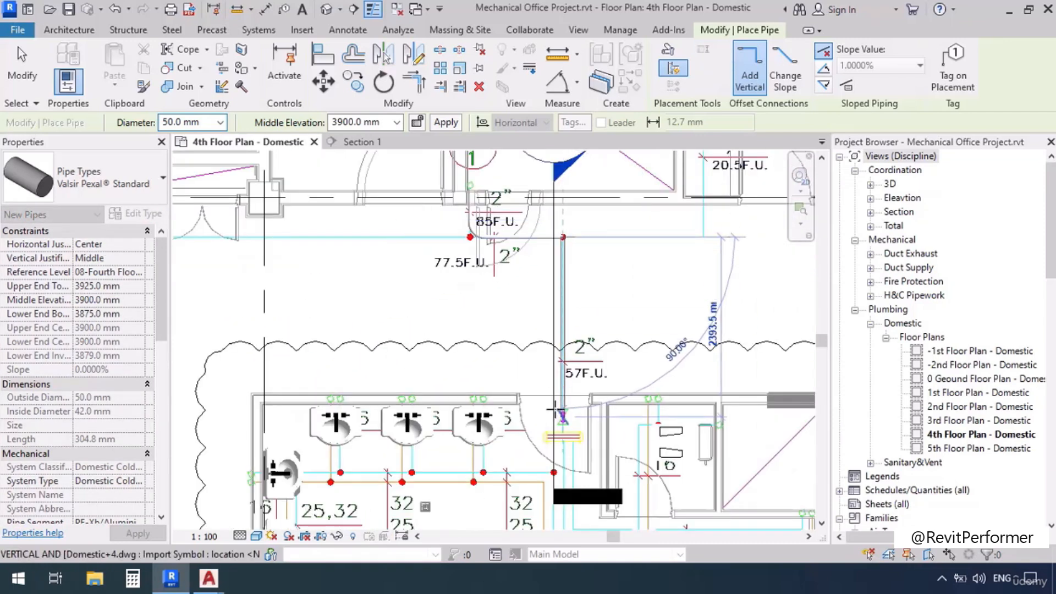
{"action": "scroll", "coordinate": [564, 308], "scroll_direction": "up", "scroll_amount": 2}
{"action": "scroll", "coordinate": [569, 317], "scroll_direction": "up", "scroll_amount": 3}
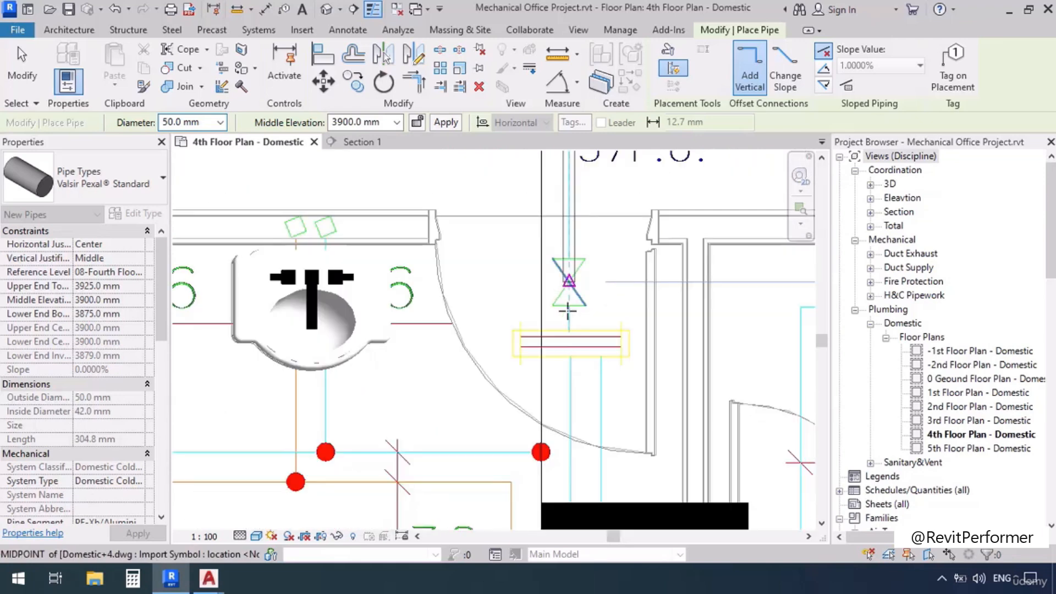
{"action": "left_click", "coordinate": [569, 316]}
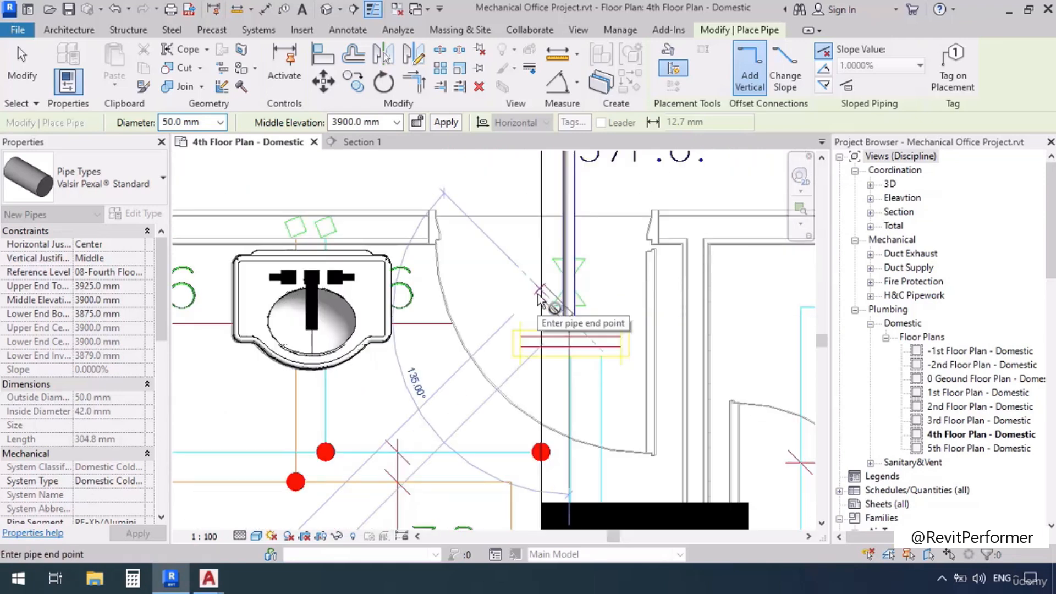
{"action": "key", "text": "Escape"}
{"action": "key", "text": "Escape"}
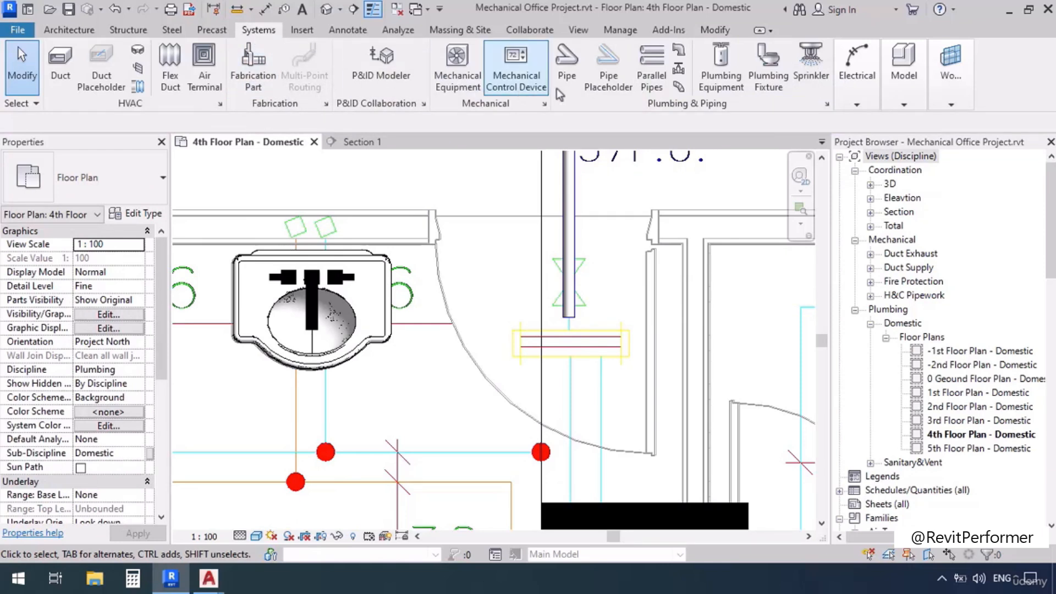
Place the Collector-50In-32-32-25Out pipe fitting on the open end of the 50 mm pipe.
{"action": "left_click", "coordinate": [680, 53]}
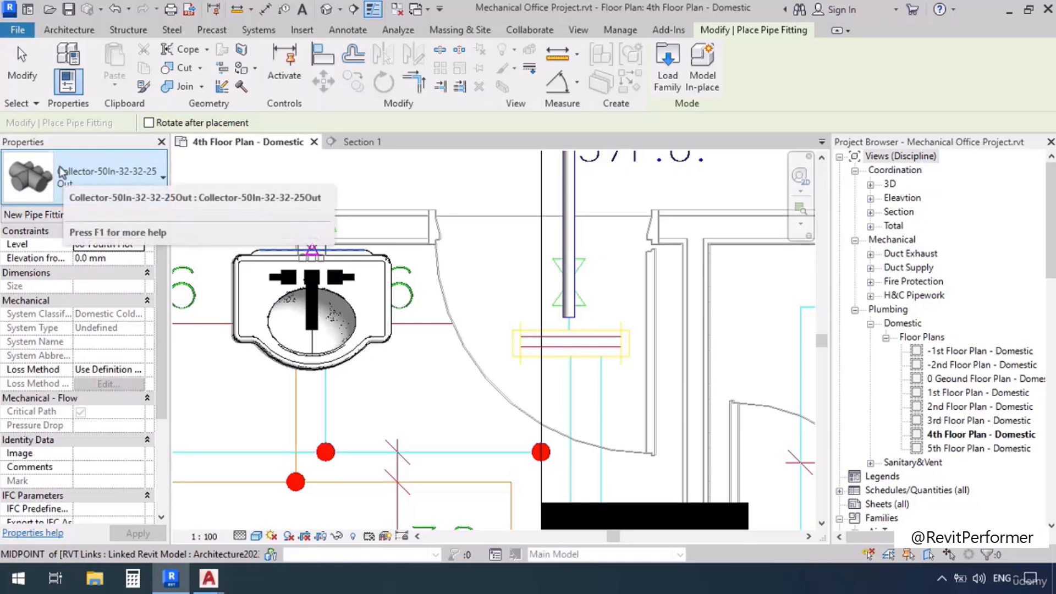
{"action": "scroll", "coordinate": [569, 373], "scroll_direction": "up", "scroll_amount": 5}
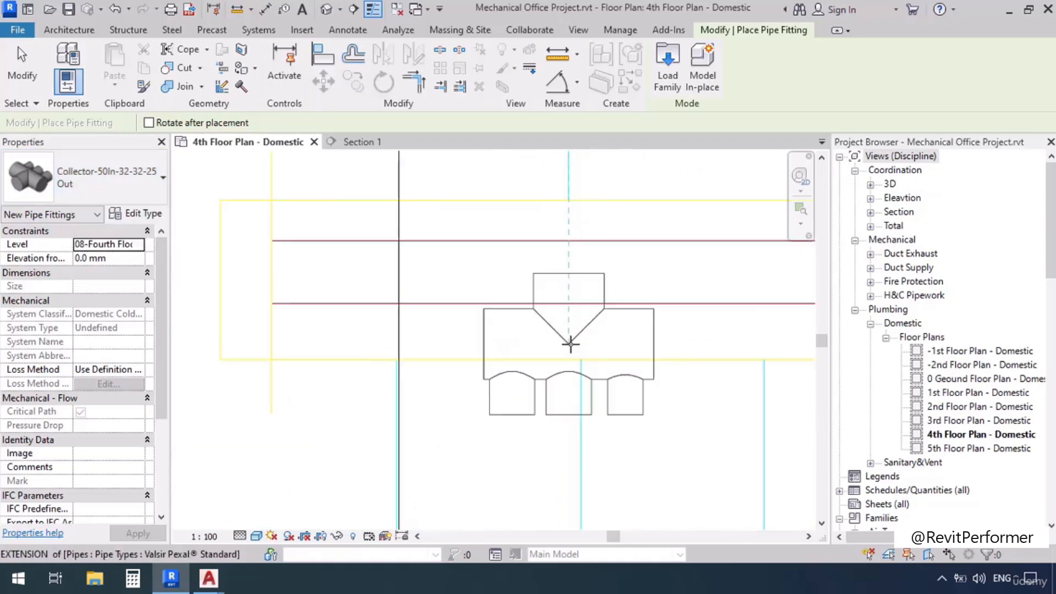
{"action": "middle_click_drag", "start_coordinate": [544, 385], "coordinate": [566, 451]}
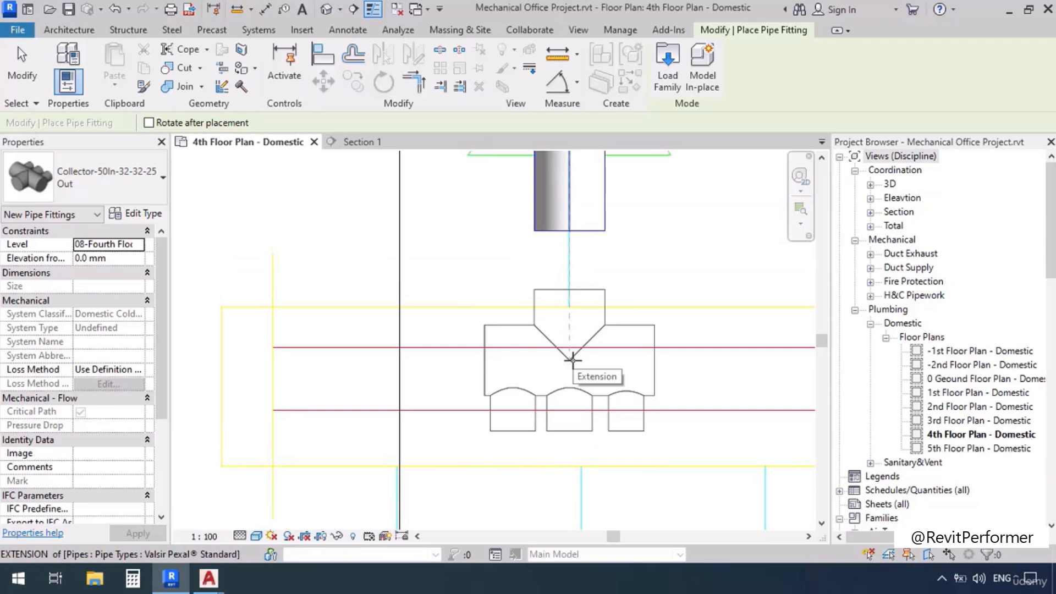
{"action": "key", "text": "space"}
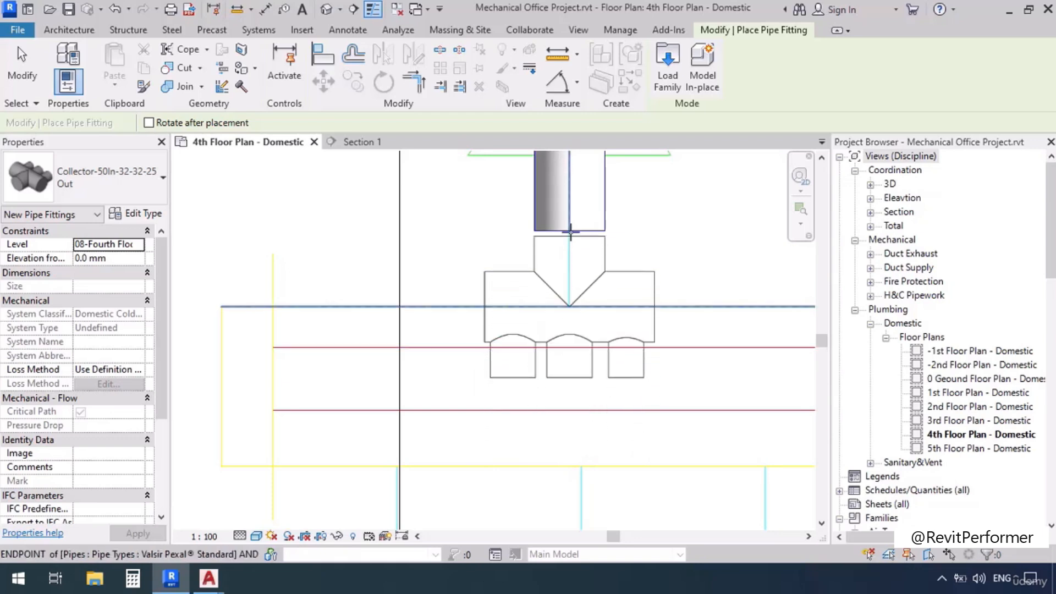
{"action": "left_click", "coordinate": [569, 228]}
{"action": "key", "text": "Escape"}
{"action": "key", "text": "Escape"}
Draw a 32 mm pipe from the collector's first 32 mm outlet, turning at the first node and running along the basins to the side-wall basin.
{"action": "scroll", "coordinate": [559, 307], "scroll_direction": "down", "scroll_amount": 3}
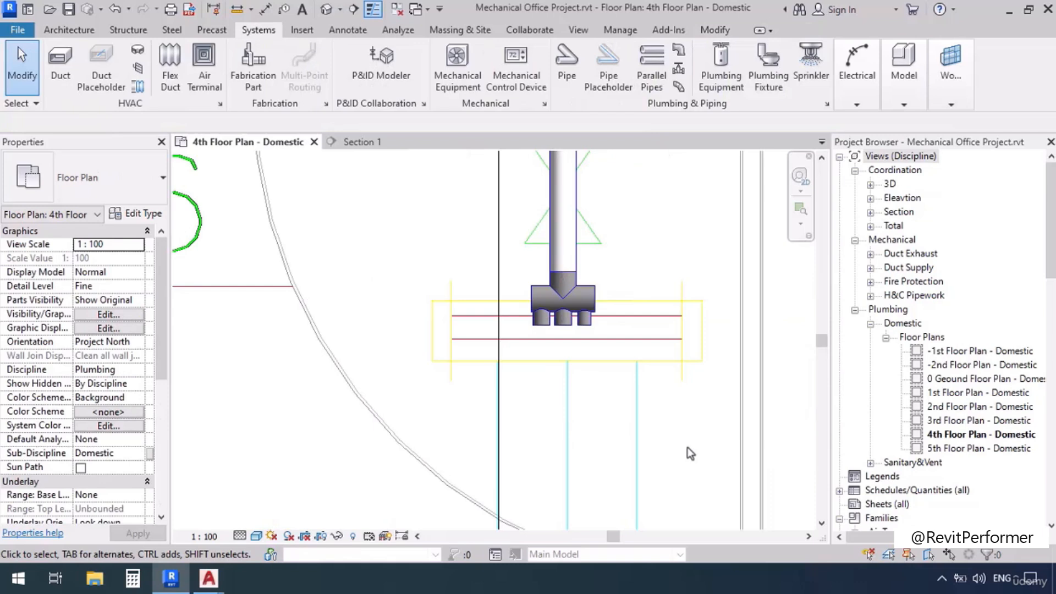
{"action": "scroll", "coordinate": [572, 257], "scroll_direction": "down", "scroll_amount": 4}
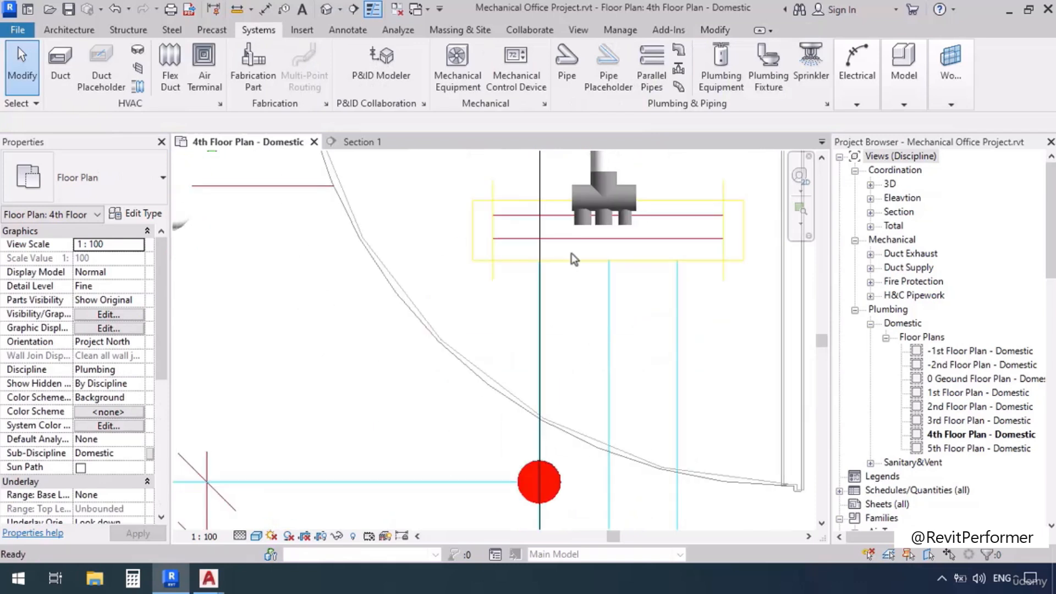
{"action": "scroll", "coordinate": [571, 253], "scroll_direction": "down", "scroll_amount": 2}
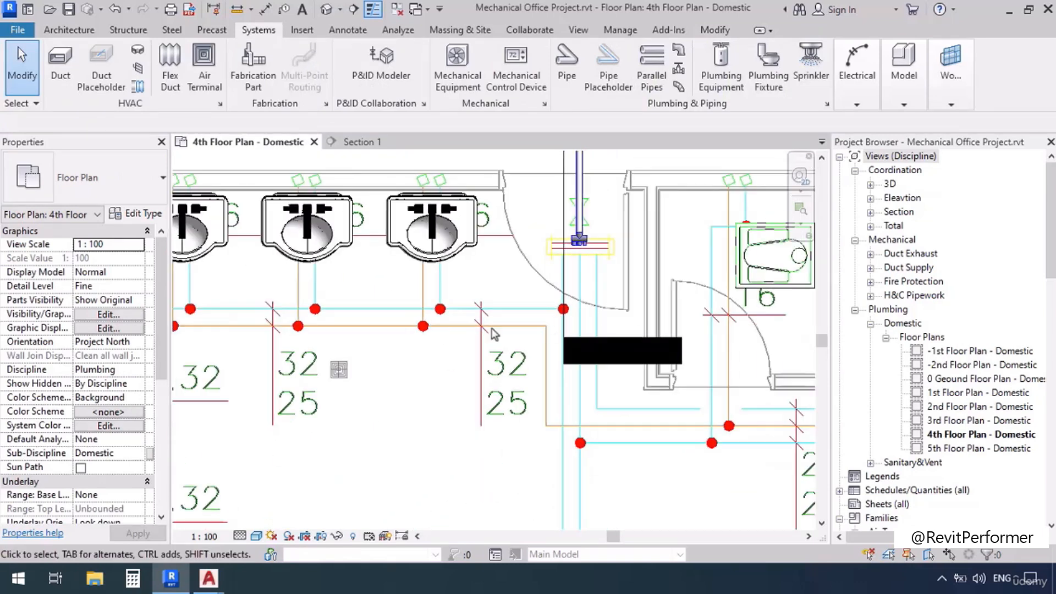
{"action": "scroll", "coordinate": [566, 250], "scroll_direction": "up", "scroll_amount": 3}
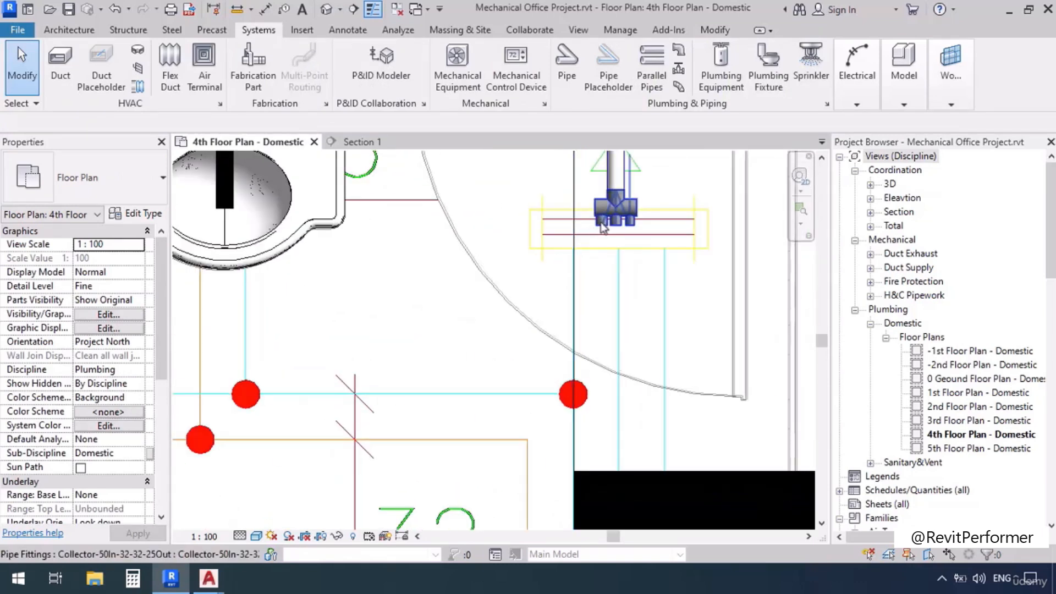
{"action": "left_click", "coordinate": [602, 225]}
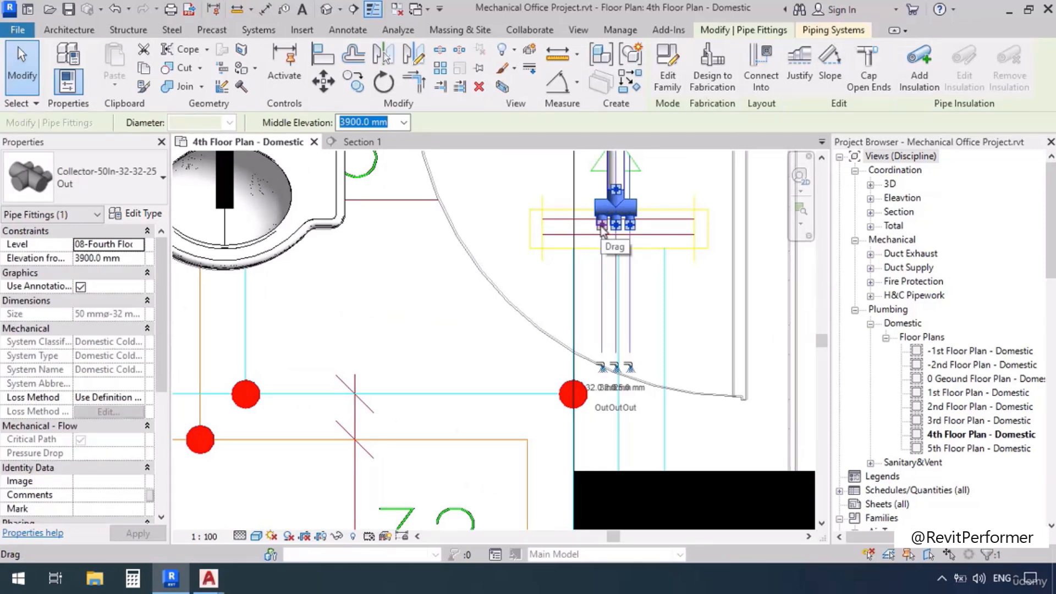
{"action": "left_click", "coordinate": [602, 370]}
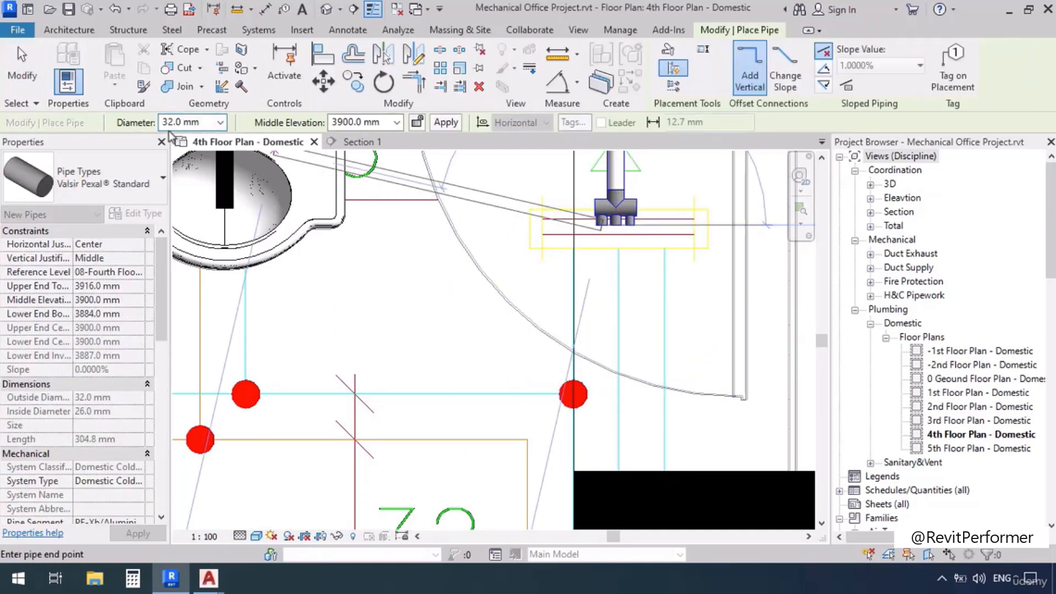
{"action": "scroll", "coordinate": [624, 220], "scroll_direction": "down", "scroll_amount": 2}
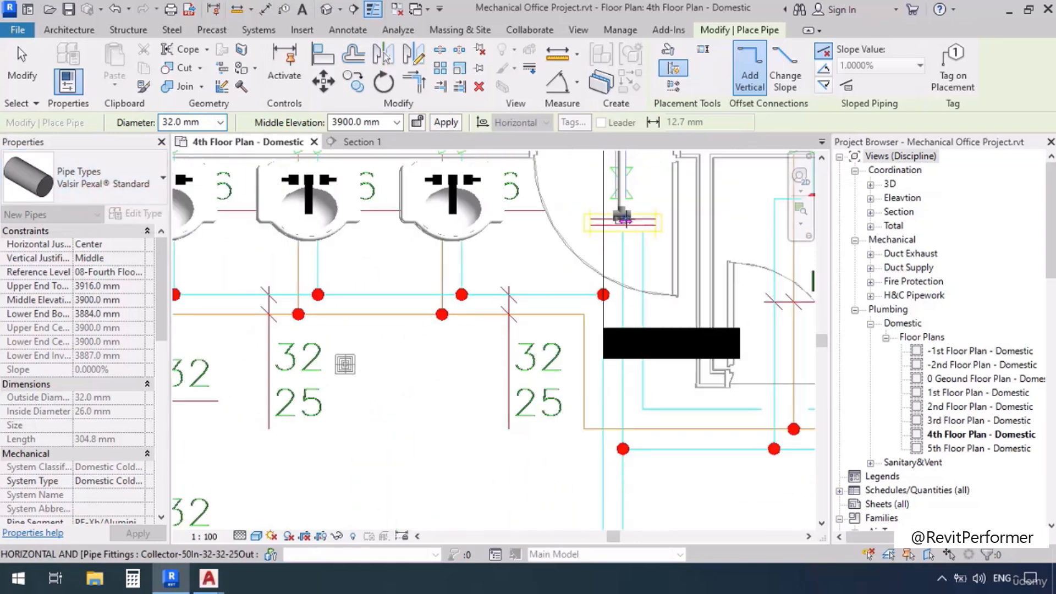
{"action": "scroll", "coordinate": [618, 298], "scroll_direction": "up", "scroll_amount": 3}
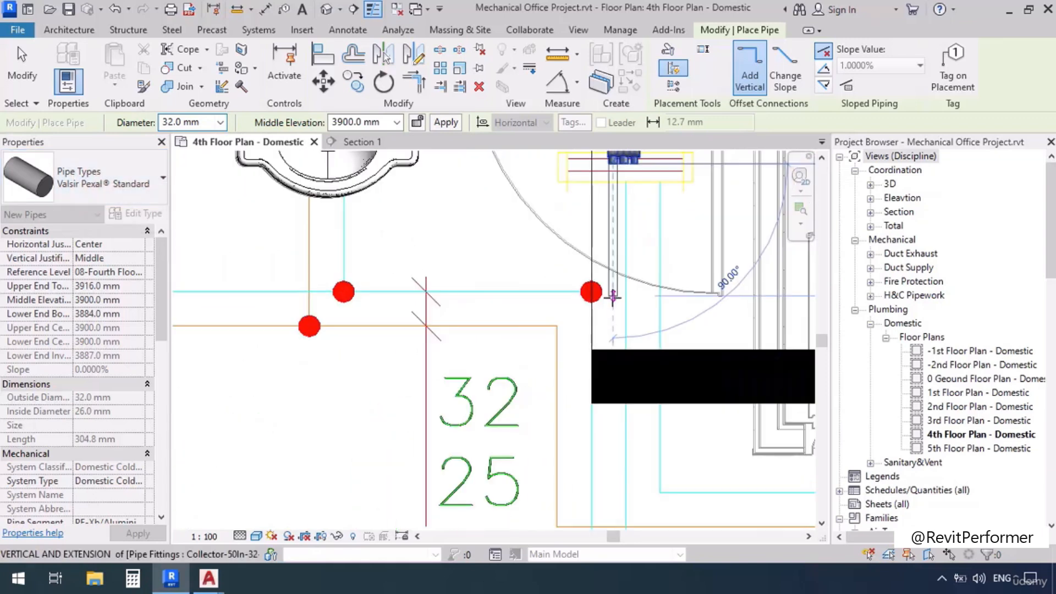
{"action": "scroll", "coordinate": [627, 299], "scroll_direction": "down", "scroll_amount": 5}
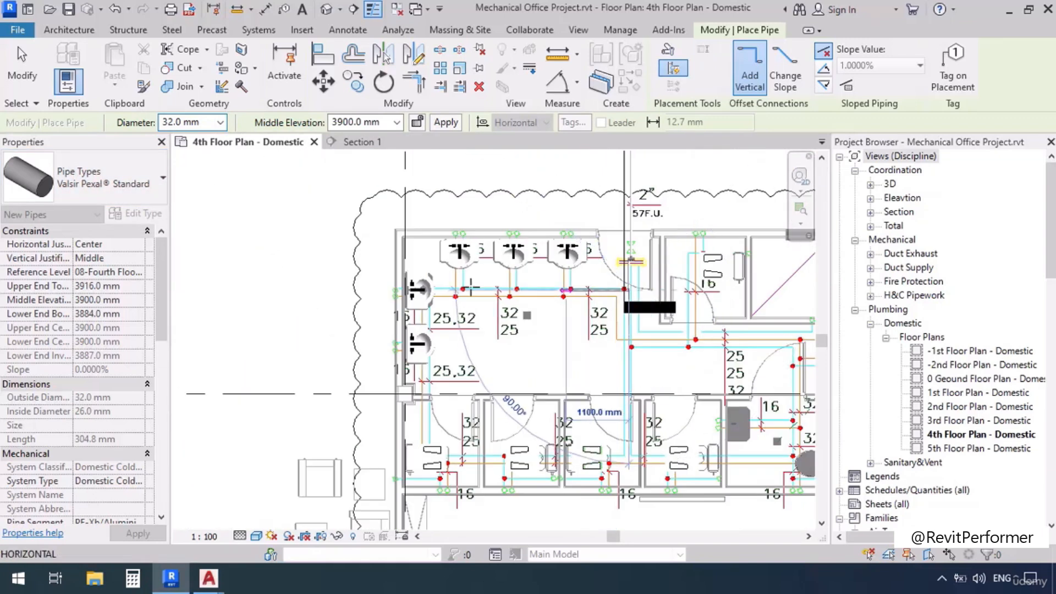
{"action": "scroll", "coordinate": [421, 288], "scroll_direction": "up", "scroll_amount": 5}
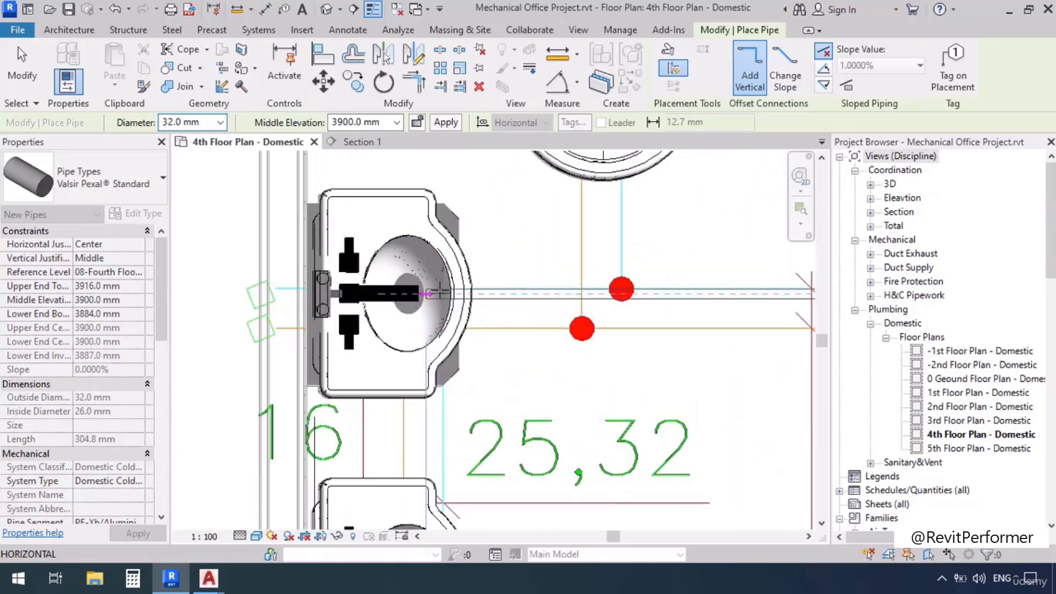
{"action": "left_click", "coordinate": [427, 295]}
Continue the 32 mm pipe down to the water closets, across the toilet row, and back up to just short of the first elbow.
{"action": "scroll", "coordinate": [427, 293], "scroll_direction": "down", "scroll_amount": 5}
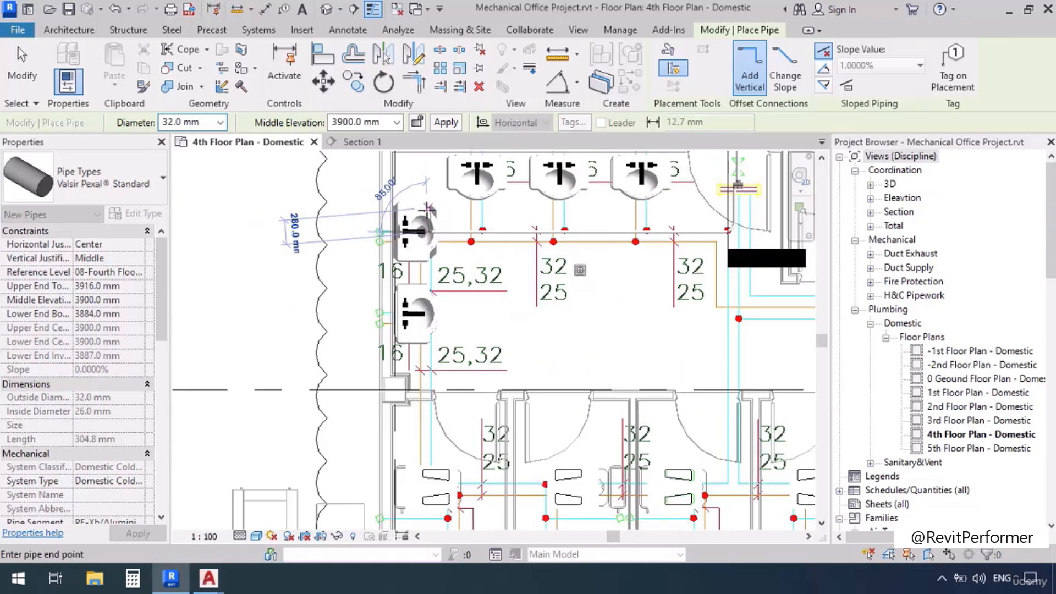
{"action": "scroll", "coordinate": [427, 402], "scroll_direction": "up", "scroll_amount": 5}
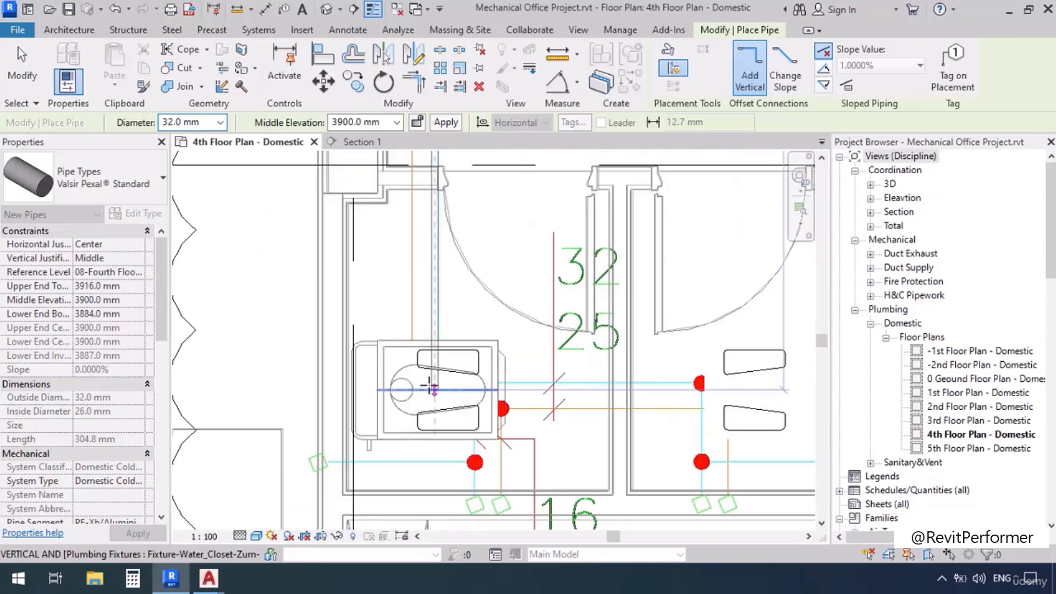
{"action": "scroll", "coordinate": [435, 380], "scroll_direction": "down", "scroll_amount": 3}
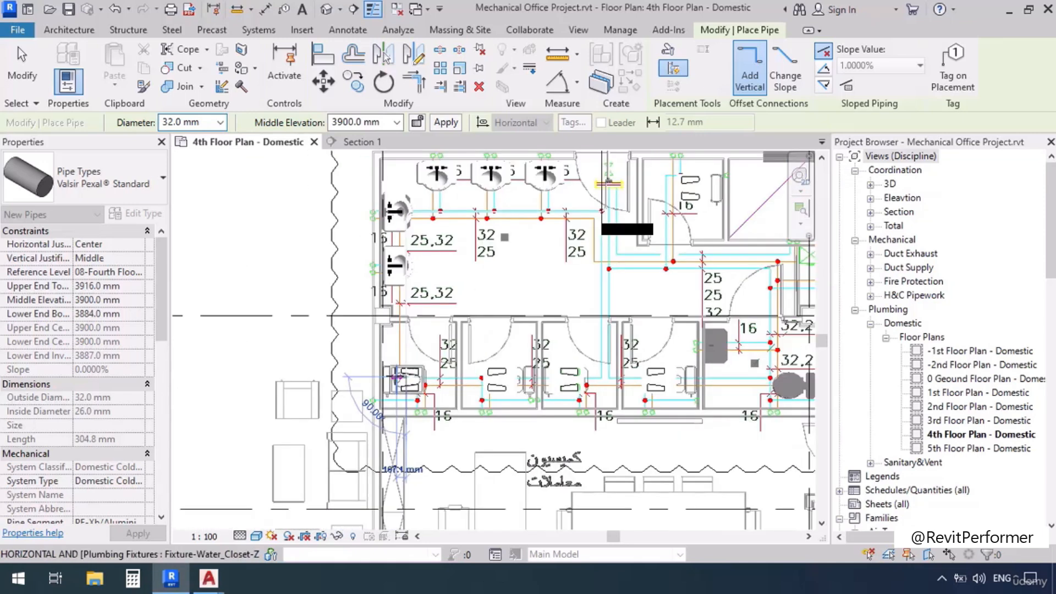
{"action": "scroll", "coordinate": [609, 383], "scroll_direction": "up", "scroll_amount": 3}
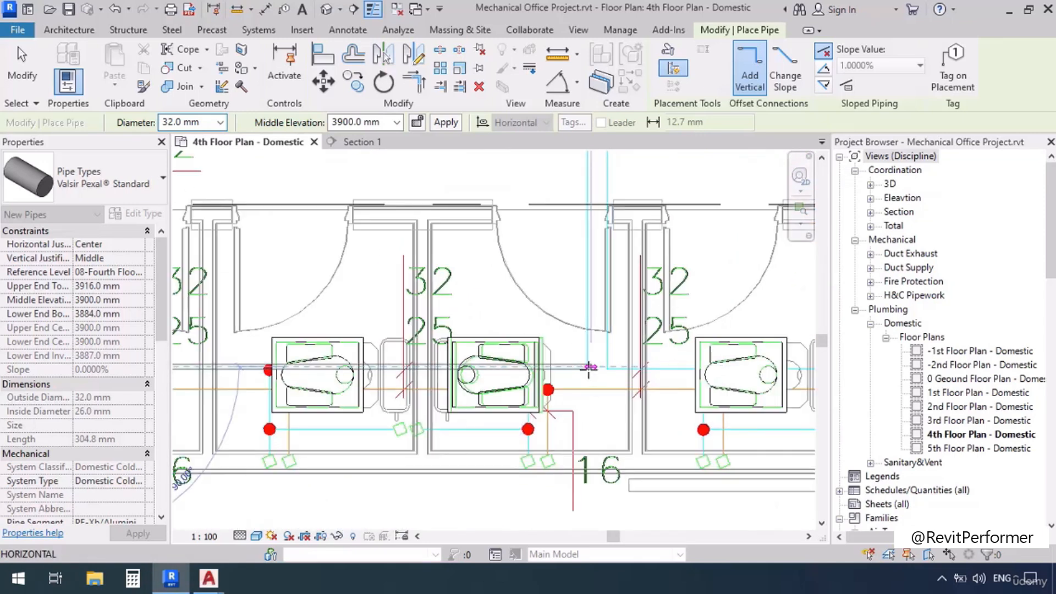
{"action": "scroll", "coordinate": [568, 351], "scroll_direction": "down", "scroll_amount": 3}
{"action": "scroll", "coordinate": [578, 248], "scroll_direction": "up", "scroll_amount": 5}
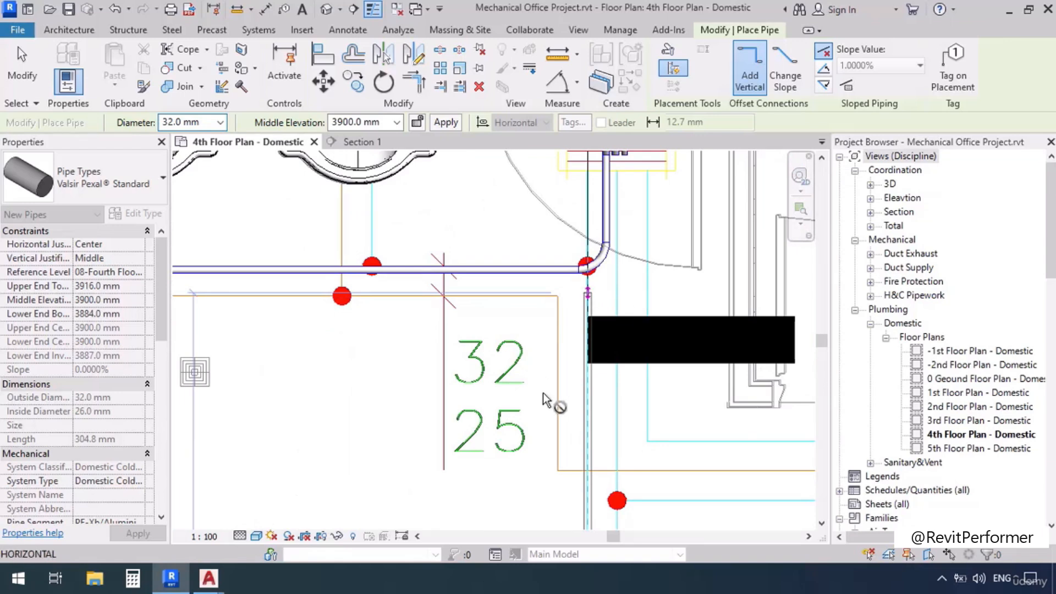
{"action": "left_click", "coordinate": [543, 400]}
{"action": "key", "text": "Escape"}
{"action": "key", "text": "Escape"}
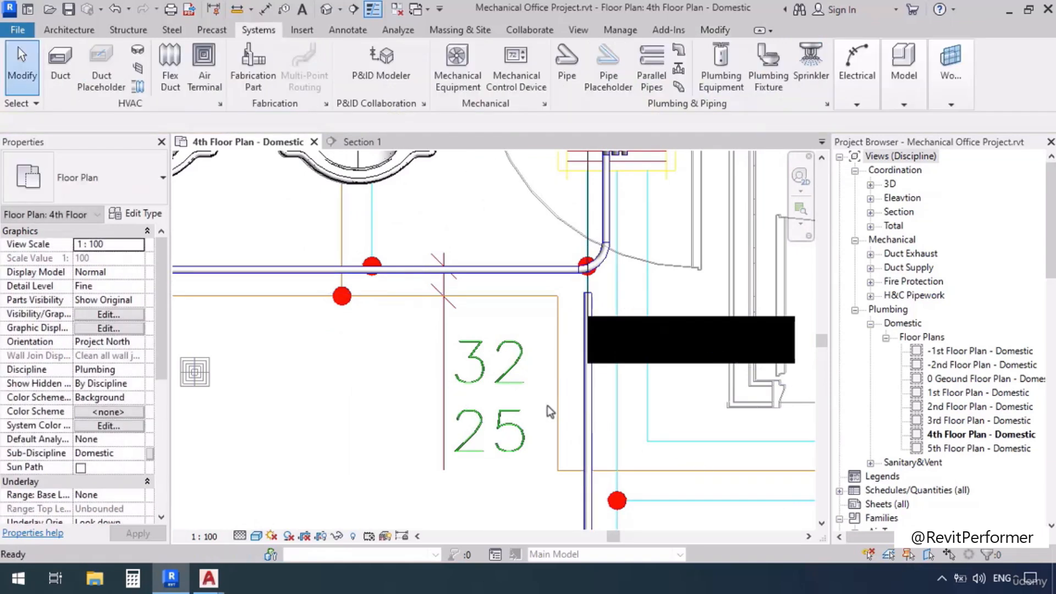
Convert the elbow below the collector into a tee and align the returning loop pipe with the collector branch's centerline.
{"action": "left_click", "coordinate": [592, 268]}
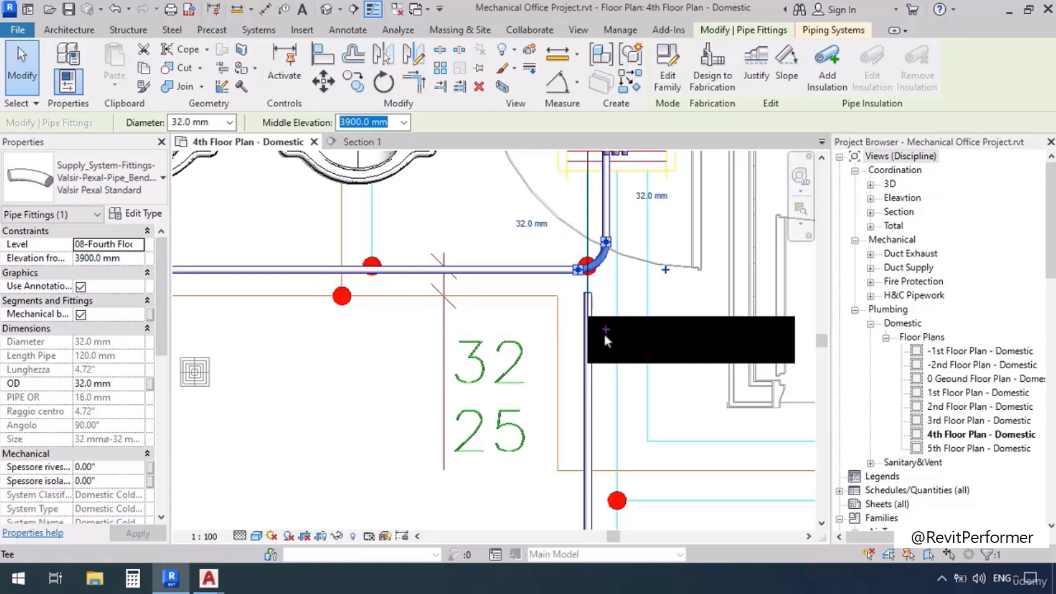
{"action": "left_click", "coordinate": [473, 375]}
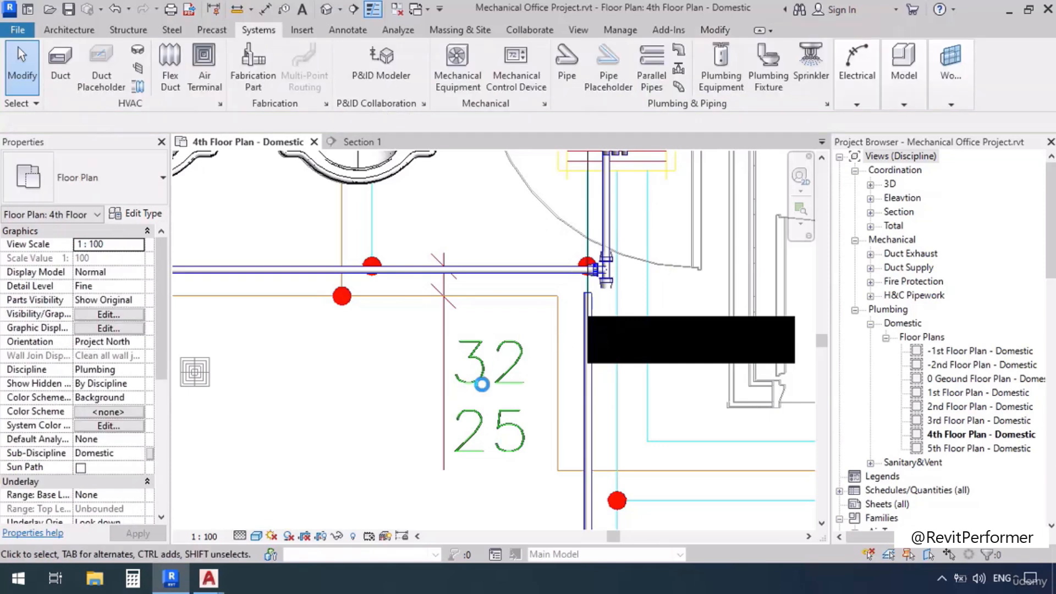
{"action": "scroll", "coordinate": [588, 283], "scroll_direction": "up", "scroll_amount": 1}
{"action": "scroll", "coordinate": [634, 305], "scroll_direction": "up", "scroll_amount": 1}
{"action": "key", "text": "a"}
{"action": "key", "text": "l"}
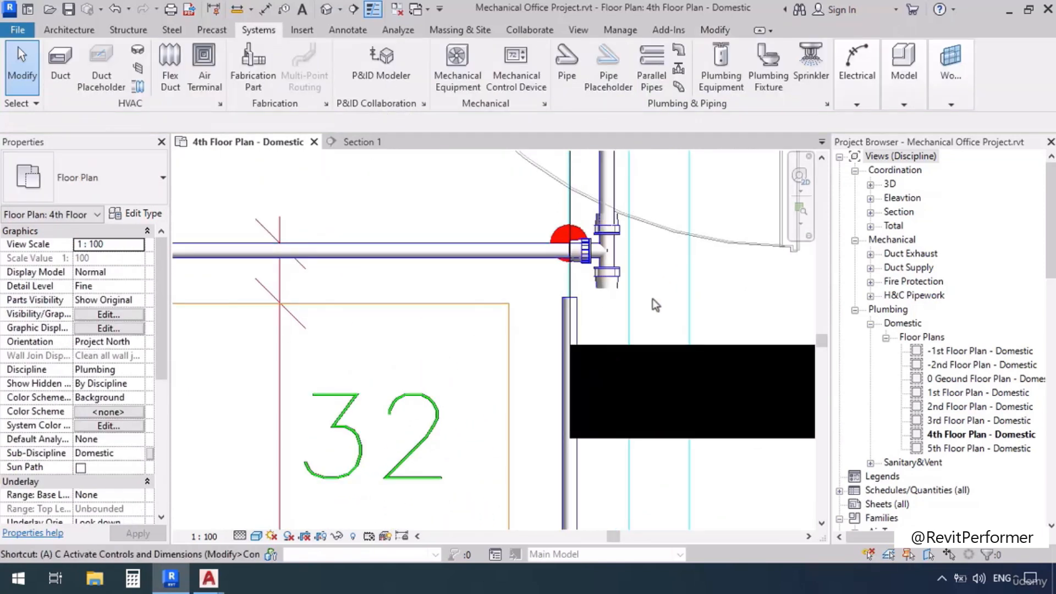
{"action": "left_click", "coordinate": [608, 195]}
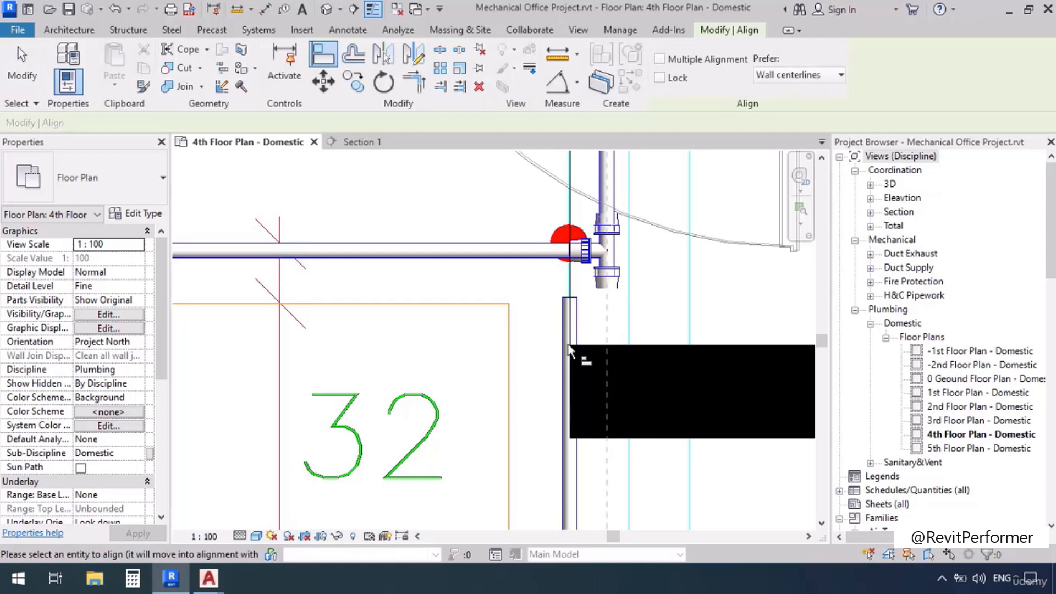
{"action": "left_click", "coordinate": [563, 372]}
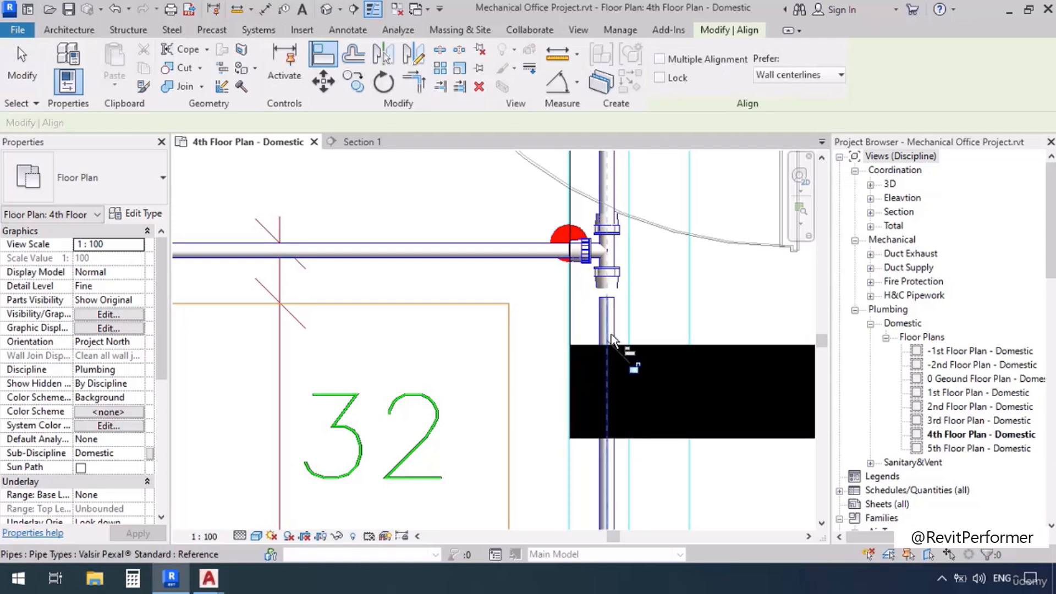
{"action": "key", "text": "Escape"}
Extend the returning loop pipe's end to connect with the open end of the tee, closing the loop.
{"action": "left_click", "coordinate": [607, 306]}
{"action": "left_click_drag", "start_coordinate": [607, 298], "coordinate": [607, 269]}
{"action": "scroll", "coordinate": [488, 255], "scroll_direction": "down", "scroll_amount": 9}
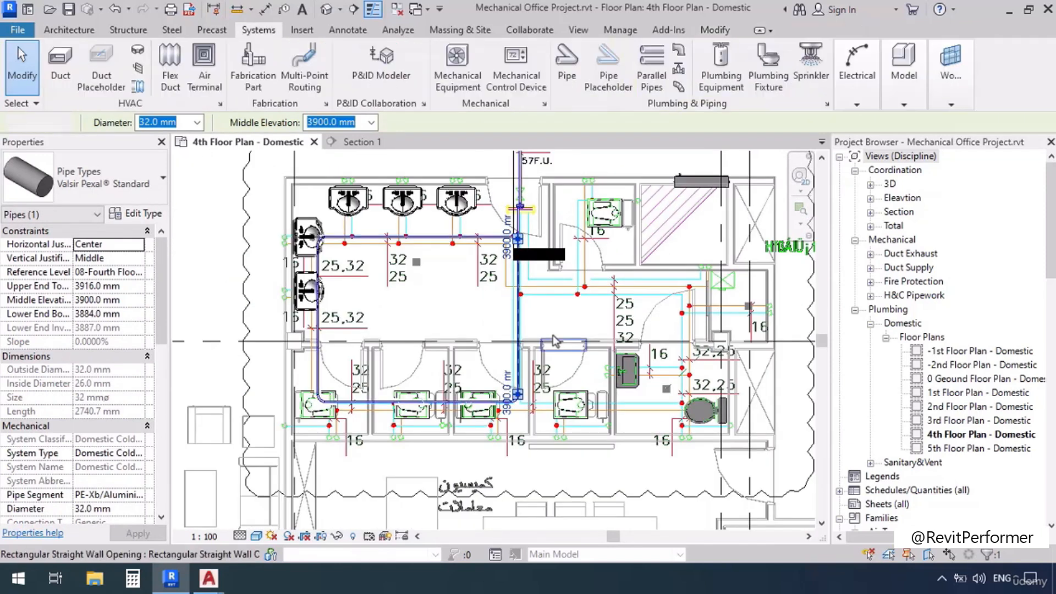
{"action": "key", "text": "Escape"}
Draw a 32 mm pipe from the collector's middle outlet straight down, ending just past the tee on the neighbouring branch.
{"action": "scroll", "coordinate": [556, 273], "scroll_direction": "up", "scroll_amount": 10}
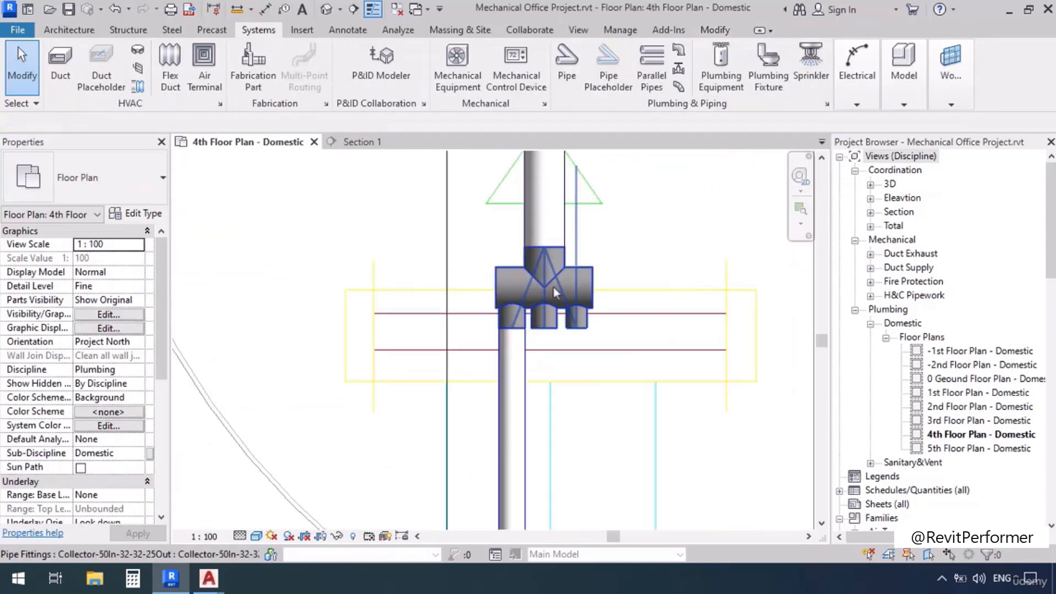
{"action": "left_click", "coordinate": [554, 287]}
{"action": "scroll", "coordinate": [553, 292], "scroll_direction": "down", "scroll_amount": 4}
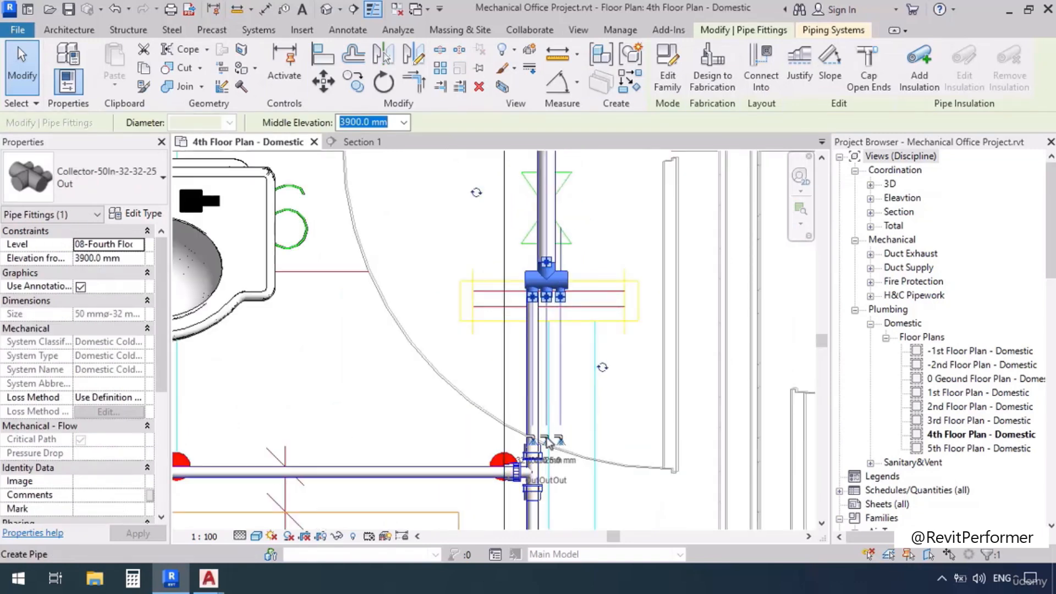
{"action": "left_click", "coordinate": [549, 442]}
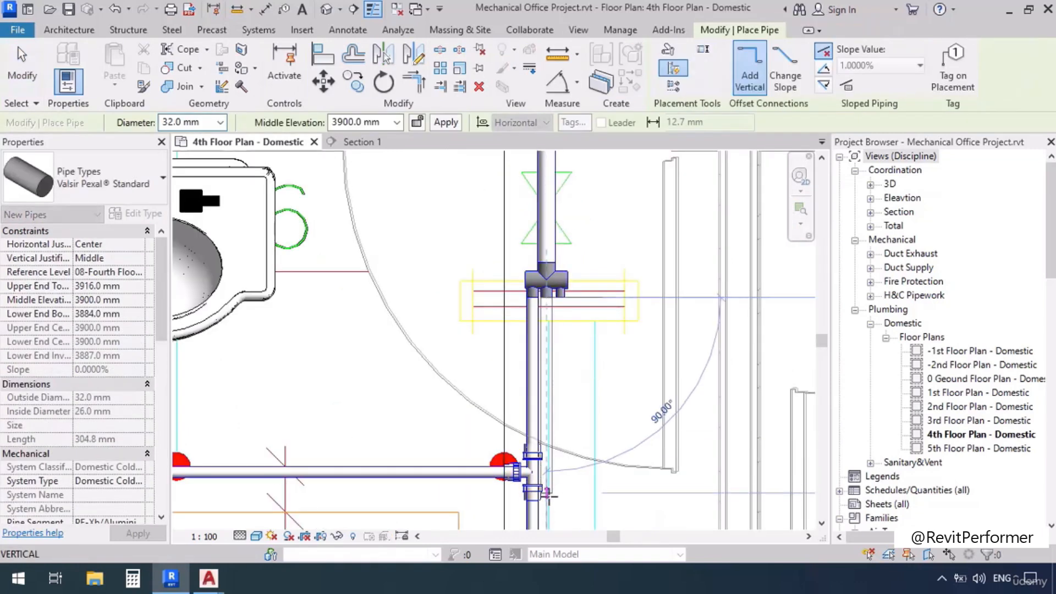
{"action": "scroll", "coordinate": [547, 498], "scroll_direction": "up", "scroll_amount": 4}
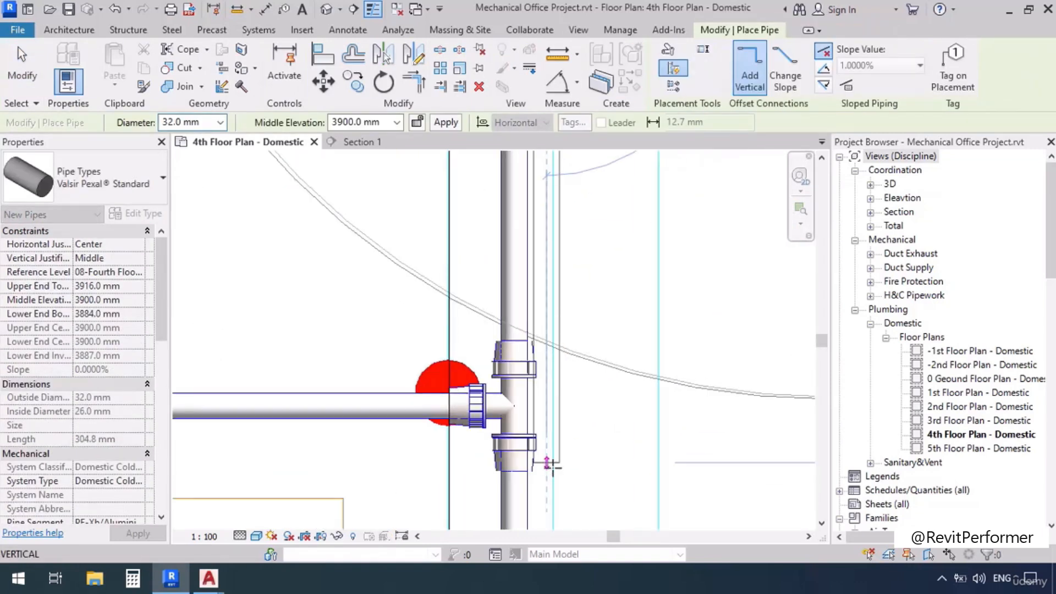
{"action": "middle_click_drag", "start_coordinate": [559, 365], "coordinate": [564, 537]}
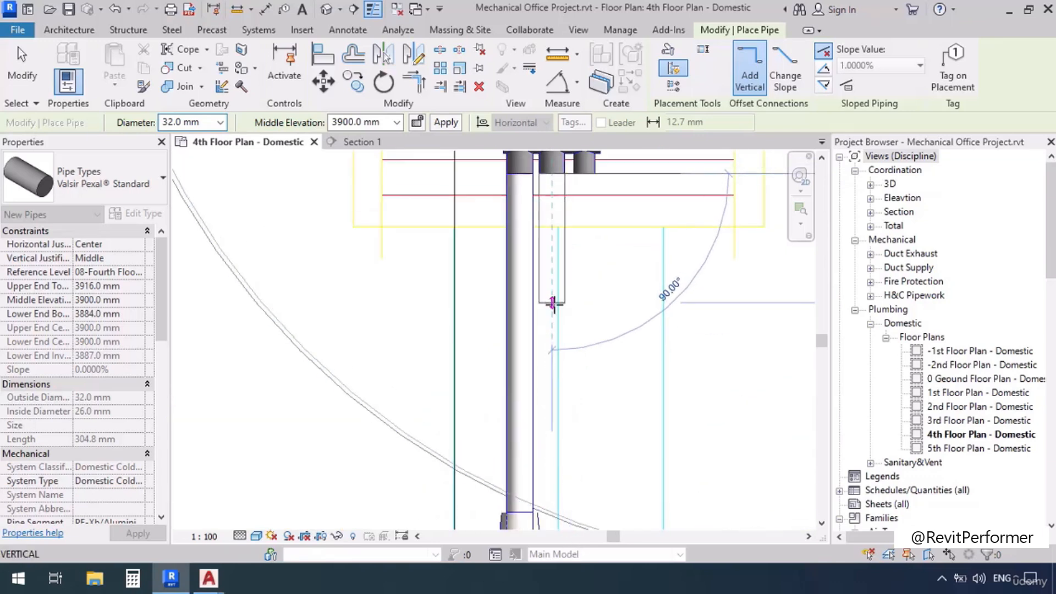
{"action": "scroll", "coordinate": [553, 379], "scroll_direction": "down", "scroll_amount": 3}
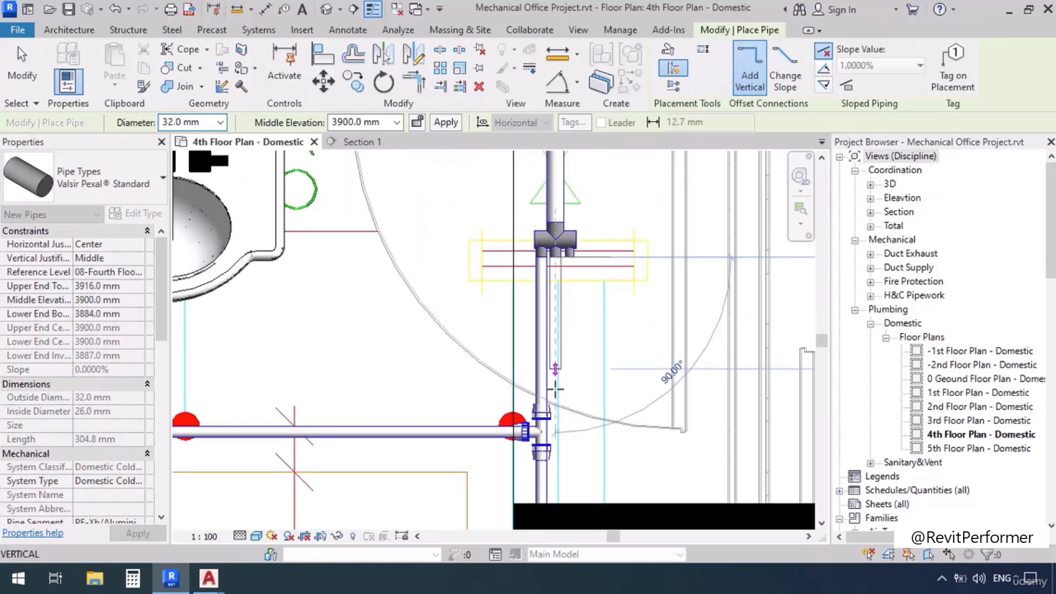
{"action": "scroll", "coordinate": [567, 418], "scroll_direction": "up", "scroll_amount": 3}
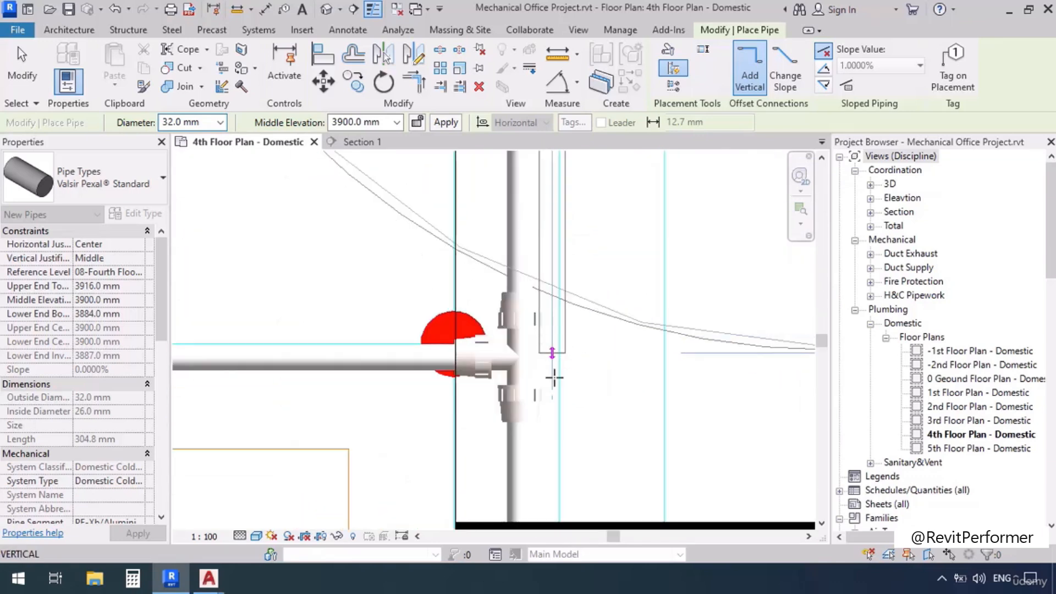
{"action": "left_click", "coordinate": [554, 483]}
{"action": "key", "text": "Escape"}
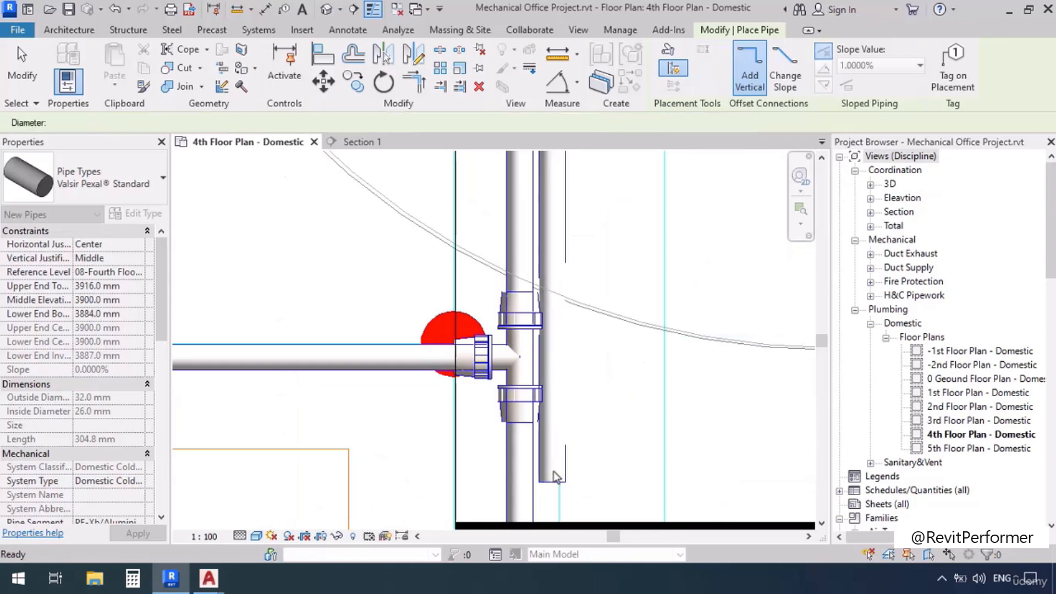
{"action": "key", "text": "Escape"}
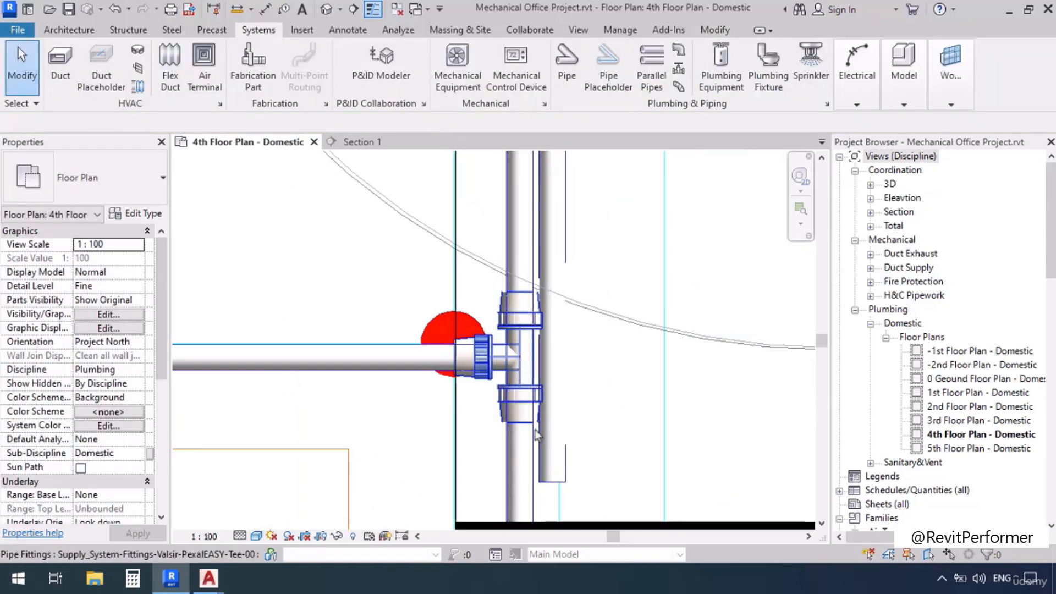
Open the placed Collector-50In-32-32-25Out family for editing in the Family Editor.
{"action": "scroll", "coordinate": [537, 434], "scroll_direction": "down", "scroll_amount": 3}
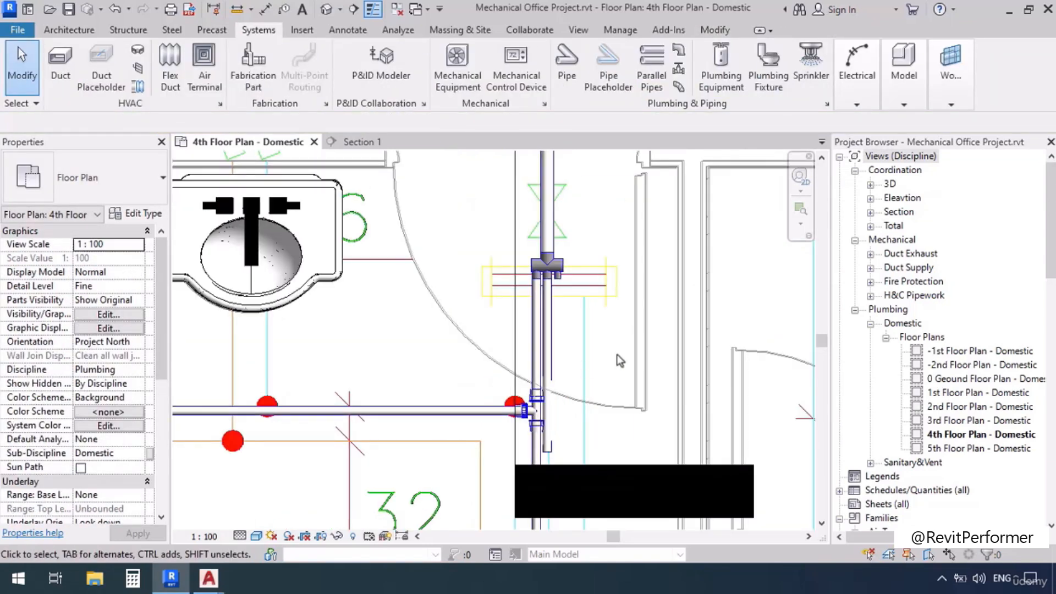
{"action": "scroll", "coordinate": [567, 263], "scroll_direction": "up", "scroll_amount": 5}
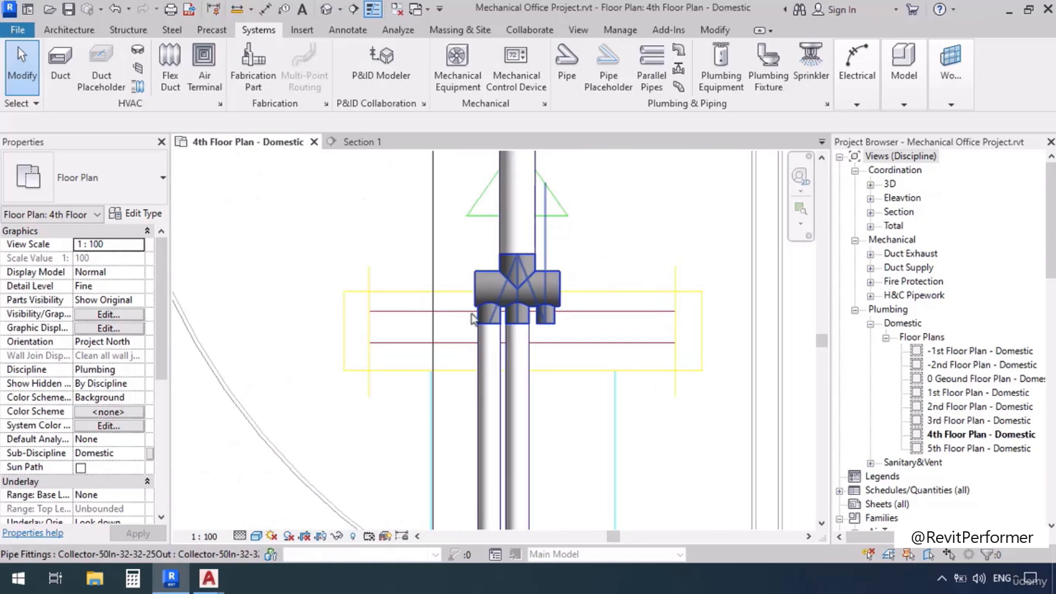
{"action": "left_click", "coordinate": [472, 318]}
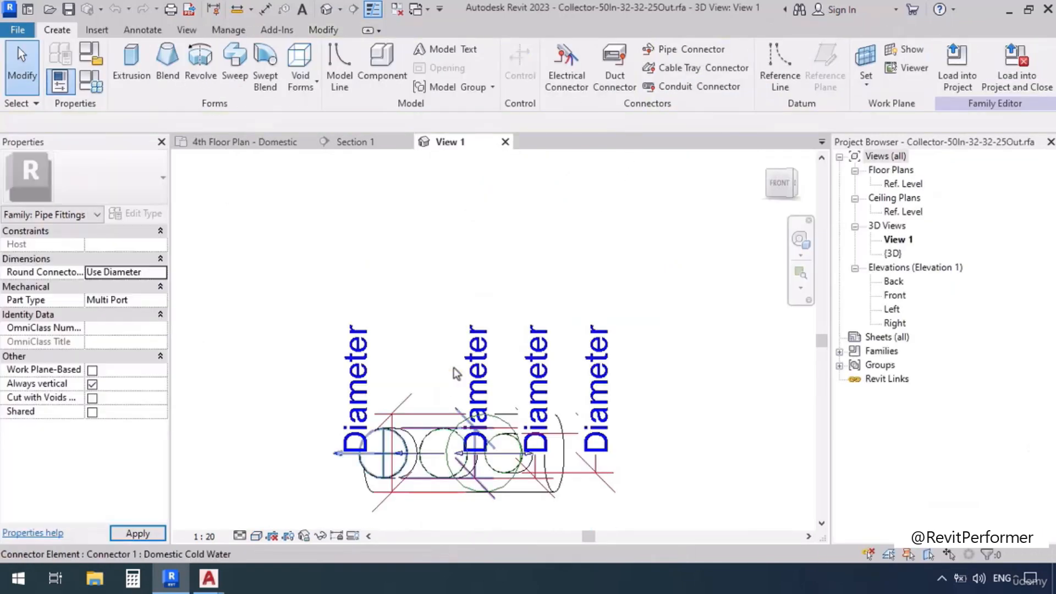
{"action": "middle_click_drag", "start_coordinate": [378, 234], "coordinate": [332, 390], "text": "shift"}
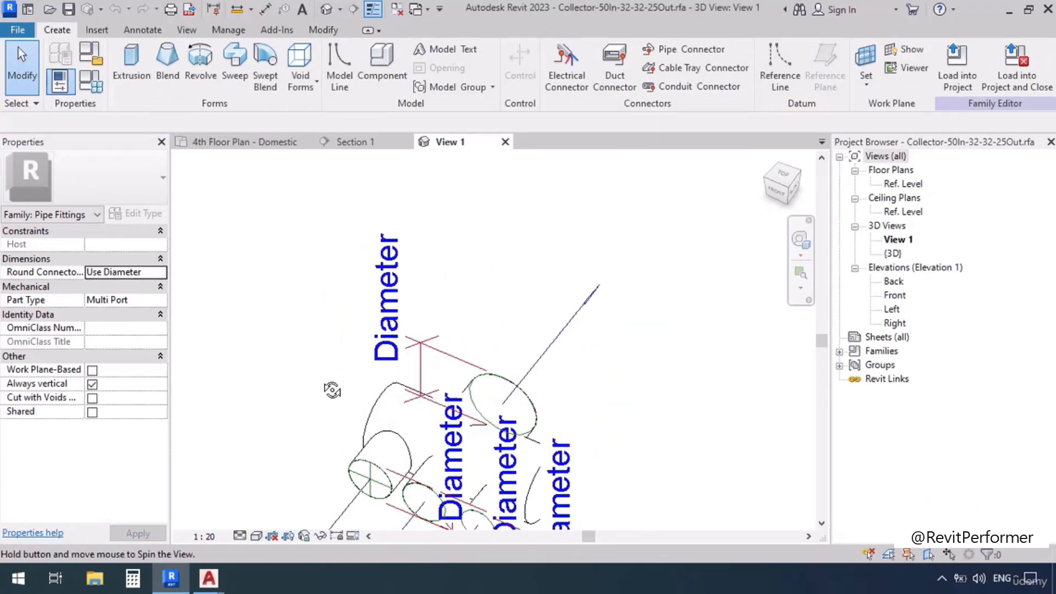
Open the collector family's Front elevation and inspect an outlet connector.
{"action": "left_click", "coordinate": [773, 193]}
{"action": "double_click", "coordinate": [895, 295]}
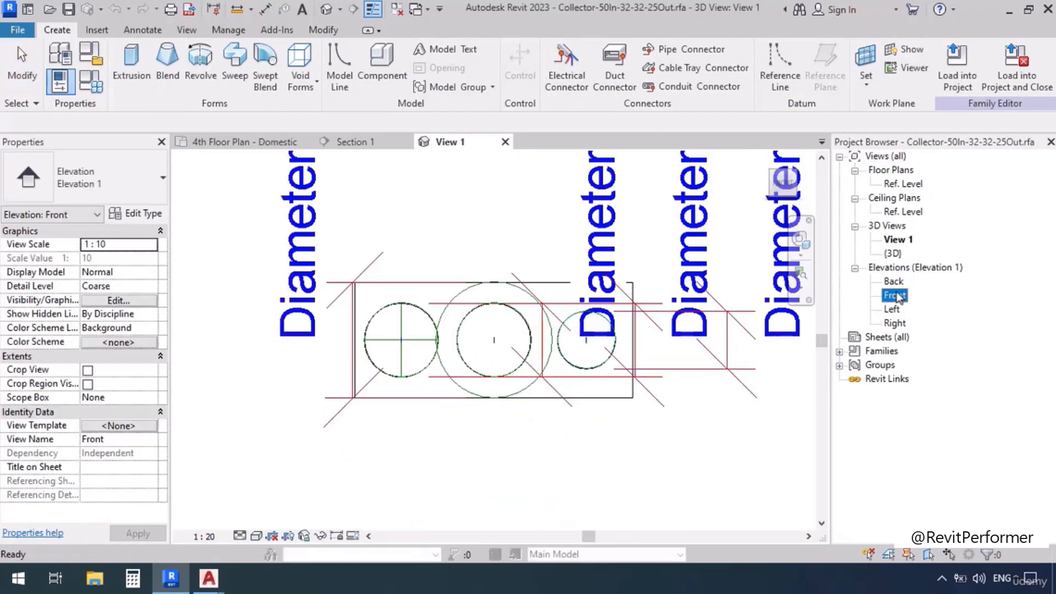
{"action": "scroll", "coordinate": [458, 448], "scroll_direction": "up", "scroll_amount": 8}
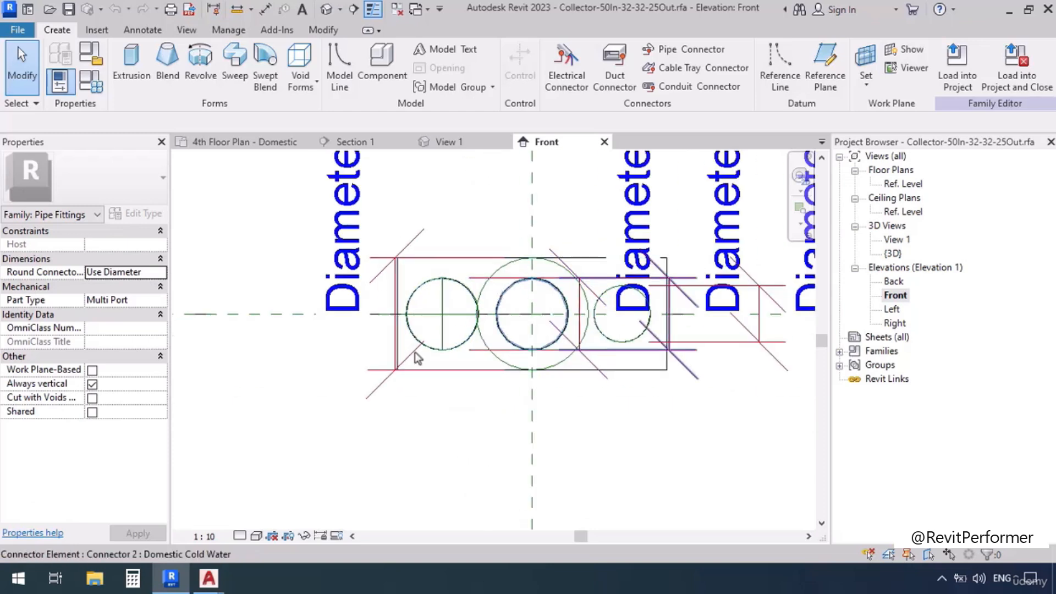
{"action": "left_click", "coordinate": [418, 358]}
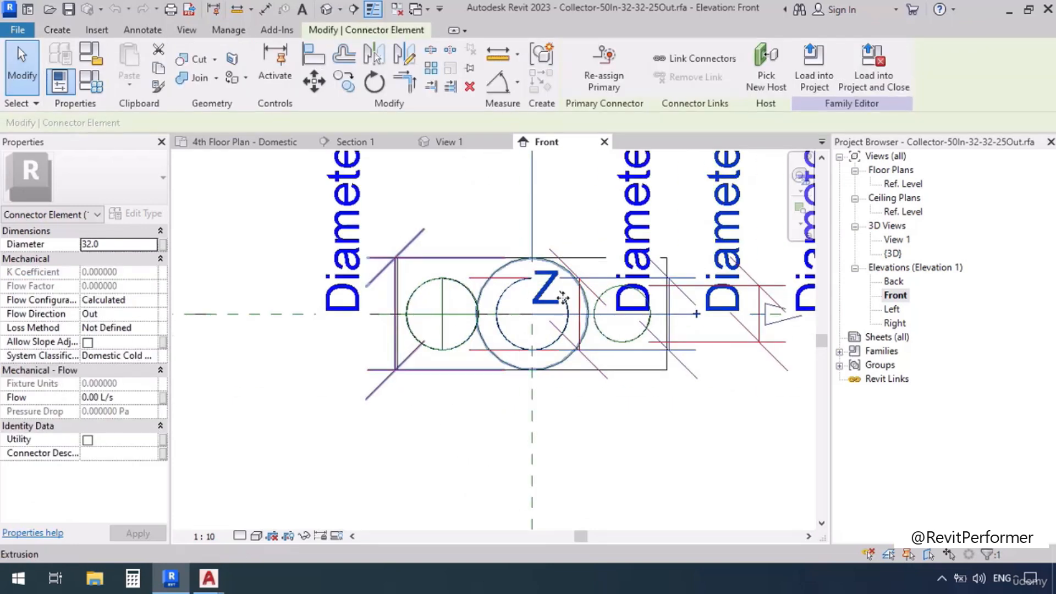
{"action": "scroll", "coordinate": [428, 354], "scroll_direction": "down", "scroll_amount": 3}
{"action": "left_click", "coordinate": [352, 407]}
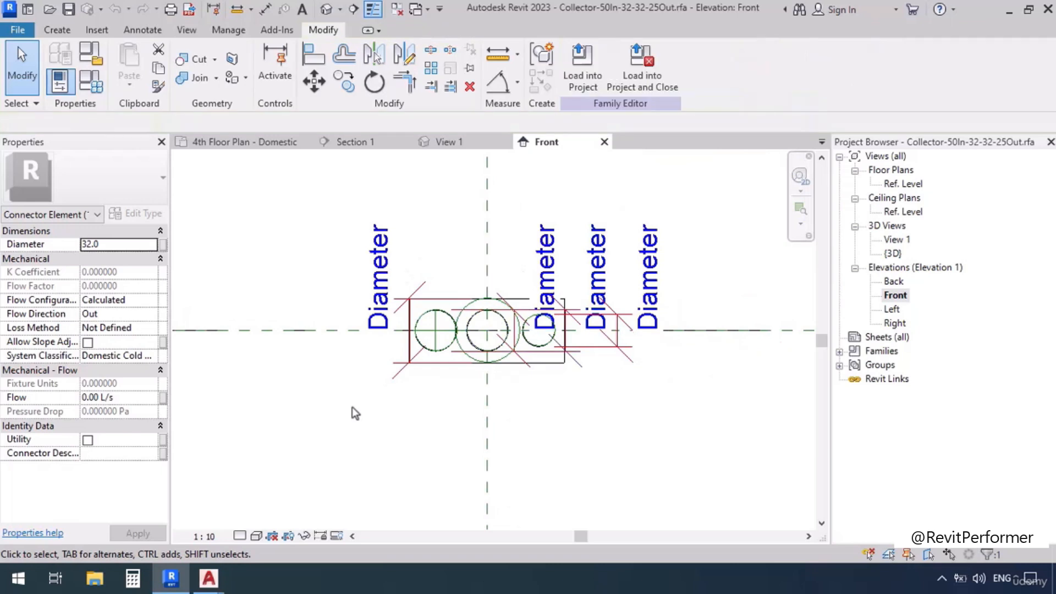
Select the whole collector, filter the selection to the Connector Element category only, and temporarily hide those connectors.
{"action": "left_click_drag", "start_coordinate": [269, 199], "coordinate": [725, 400]}
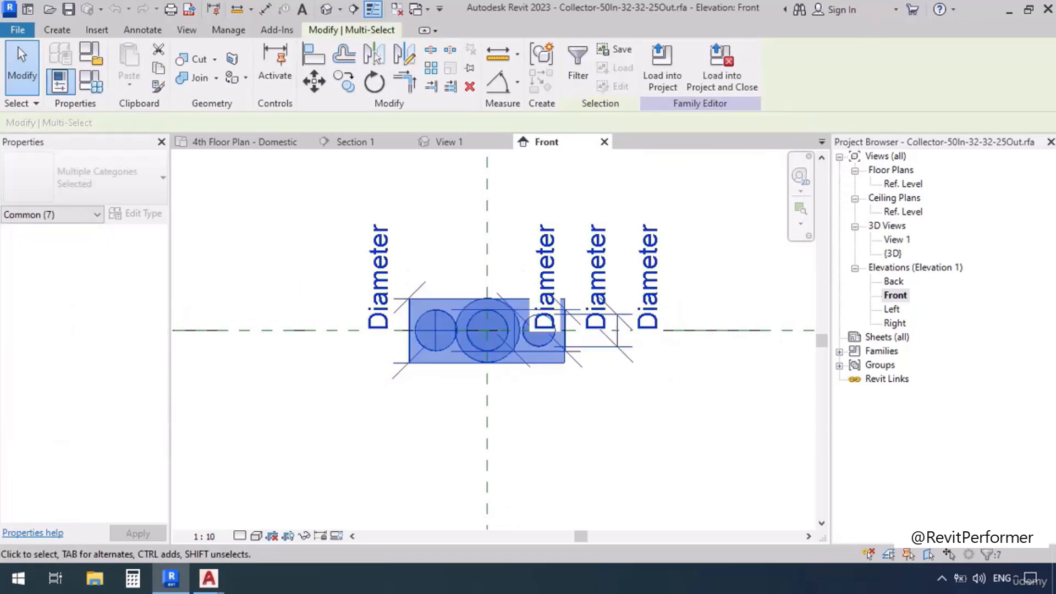
{"action": "left_click", "coordinate": [988, 556]}
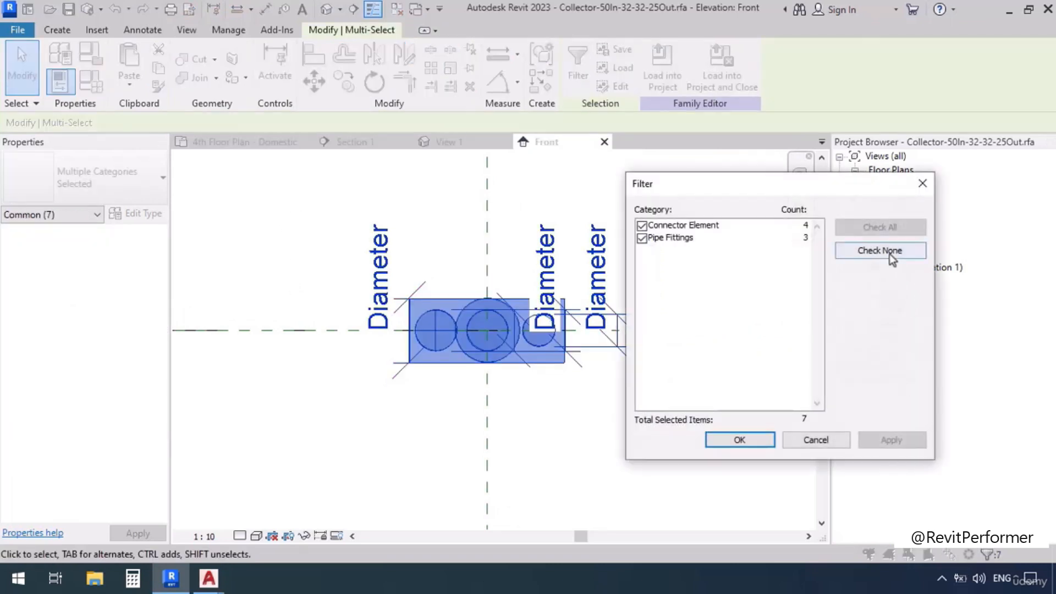
{"action": "left_click", "coordinate": [890, 252]}
{"action": "left_click", "coordinate": [642, 226]}
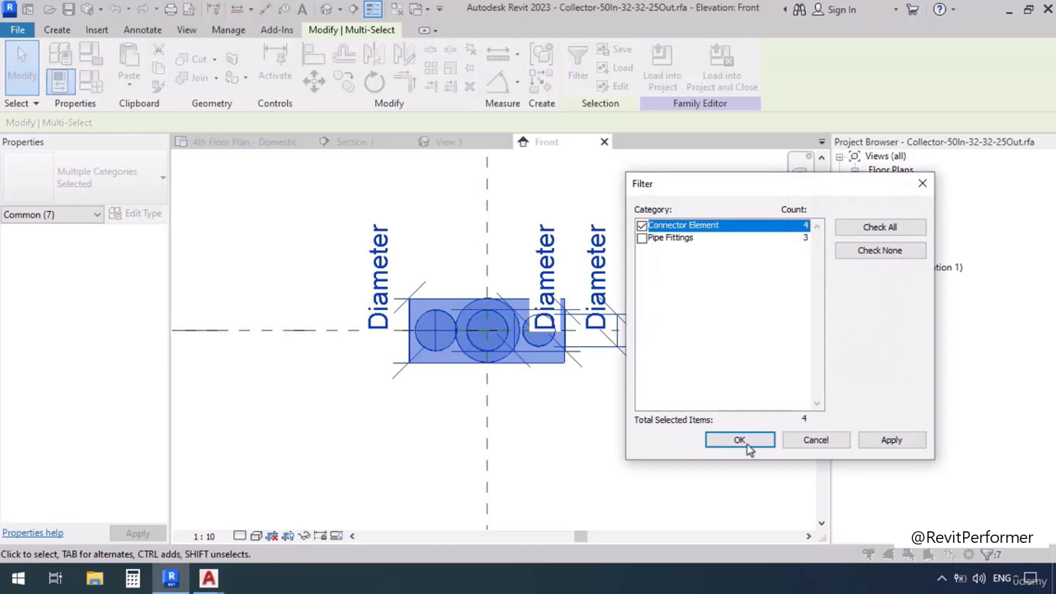
{"action": "left_click", "coordinate": [740, 440]}
{"action": "key", "text": "h"}
{"action": "key", "text": "h"}
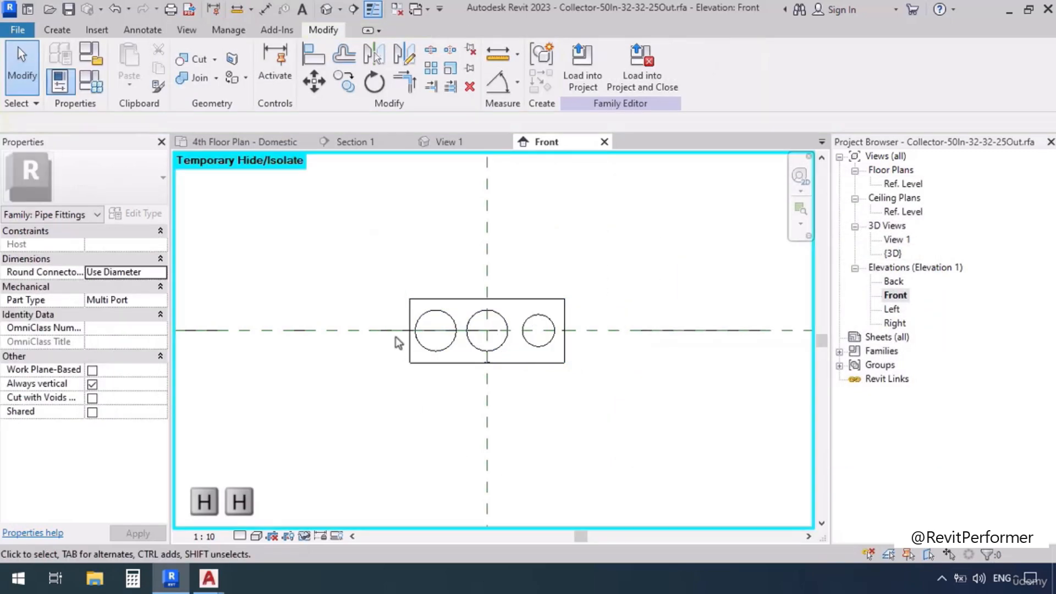
Edit the sketch of the outlets' extrusion and set the left 32 mm circle's distance from the middle one to 60 mm.
{"action": "scroll", "coordinate": [398, 343], "scroll_direction": "up", "scroll_amount": 2}
{"action": "left_click", "coordinate": [469, 363]}
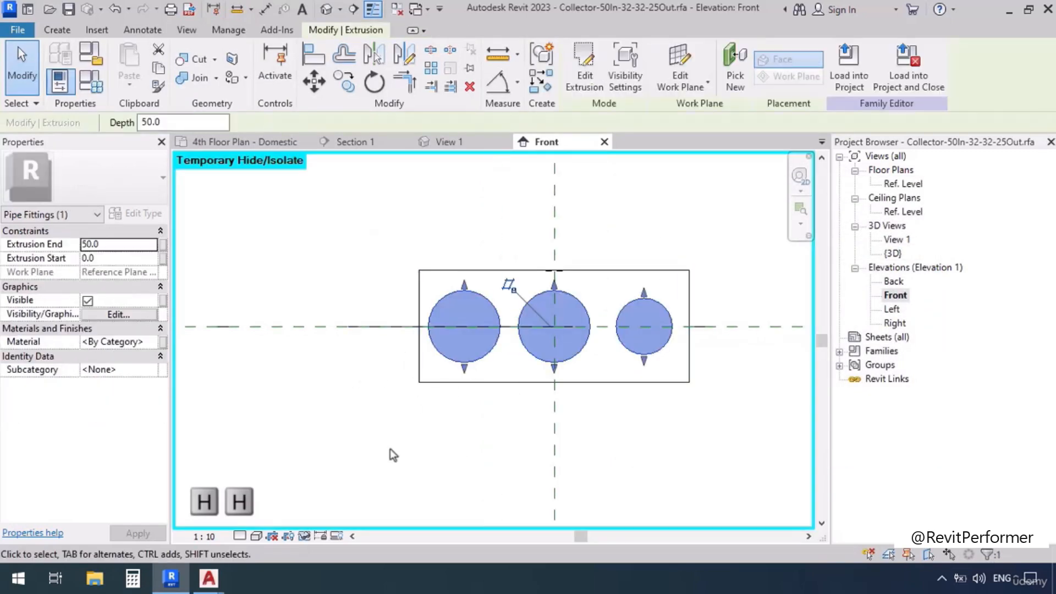
{"action": "left_click", "coordinate": [582, 77]}
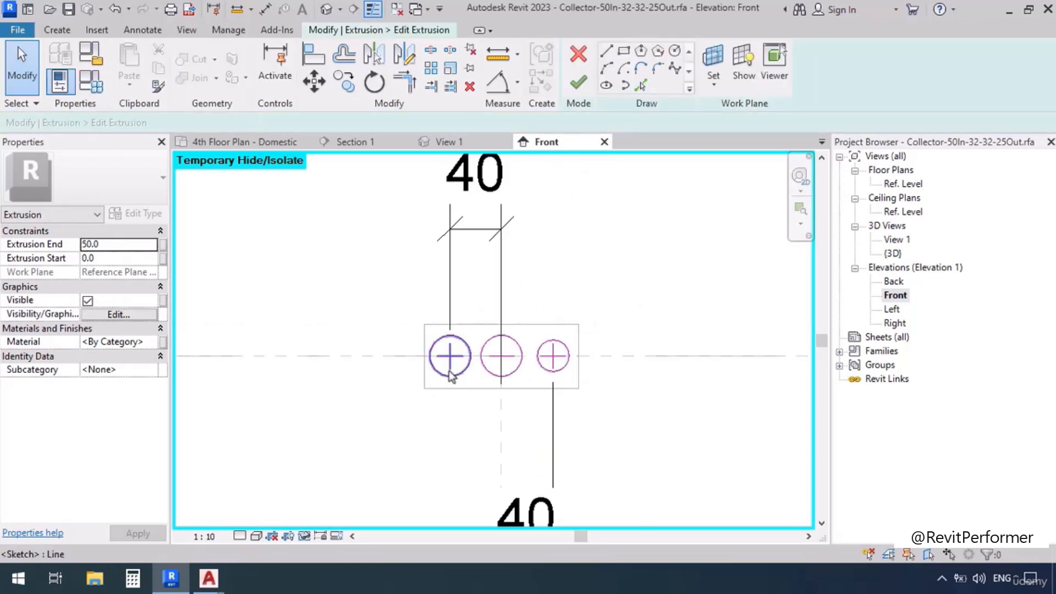
{"action": "left_click", "coordinate": [450, 377]}
{"action": "left_click", "coordinate": [475, 198]}
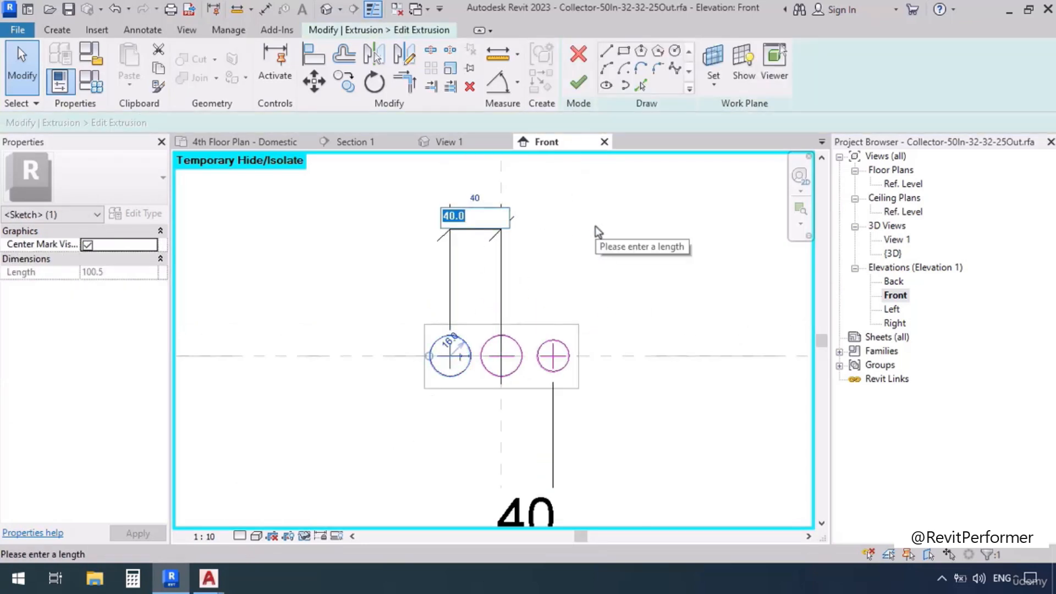
{"action": "type", "text": "60"}
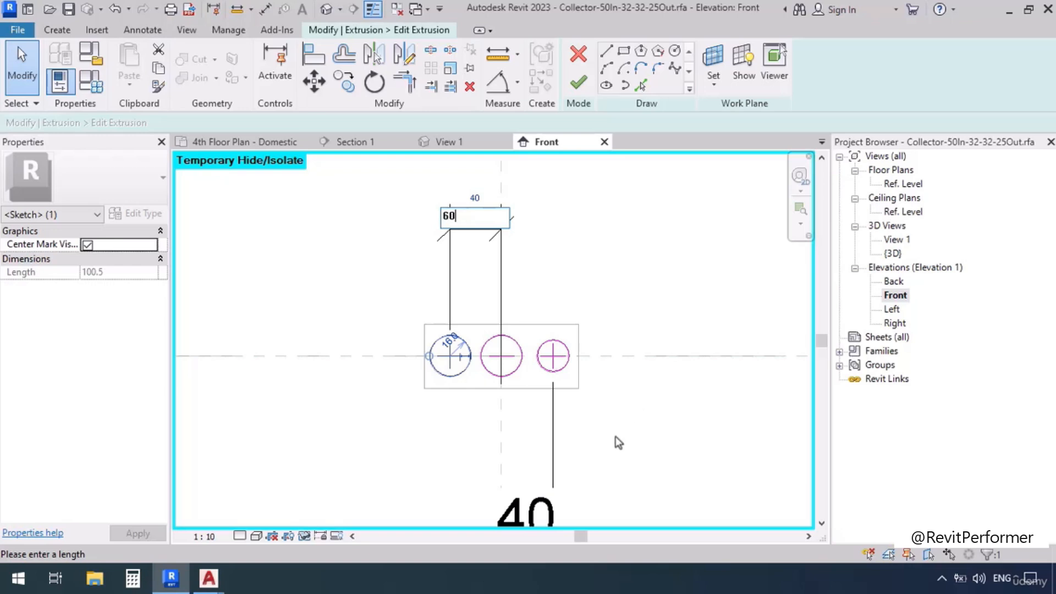
{"action": "key", "text": "Return"}
Set the right 25 mm circle's distance from the middle outlet to 60 mm and finish the extrusion sketch.
{"action": "middle_click_drag", "start_coordinate": [594, 484], "coordinate": [605, 400]}
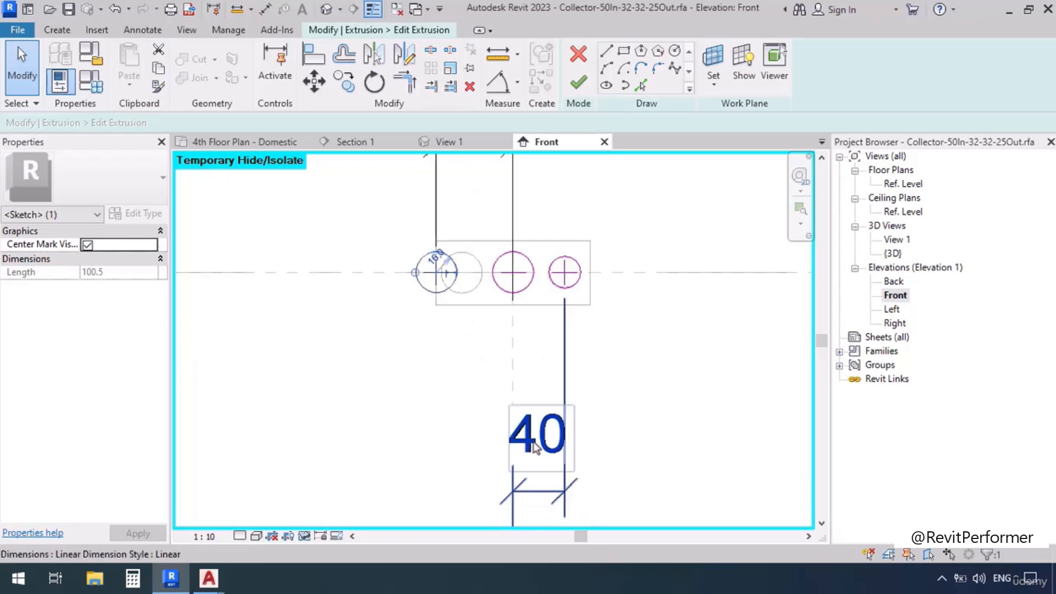
{"action": "left_click", "coordinate": [576, 286]}
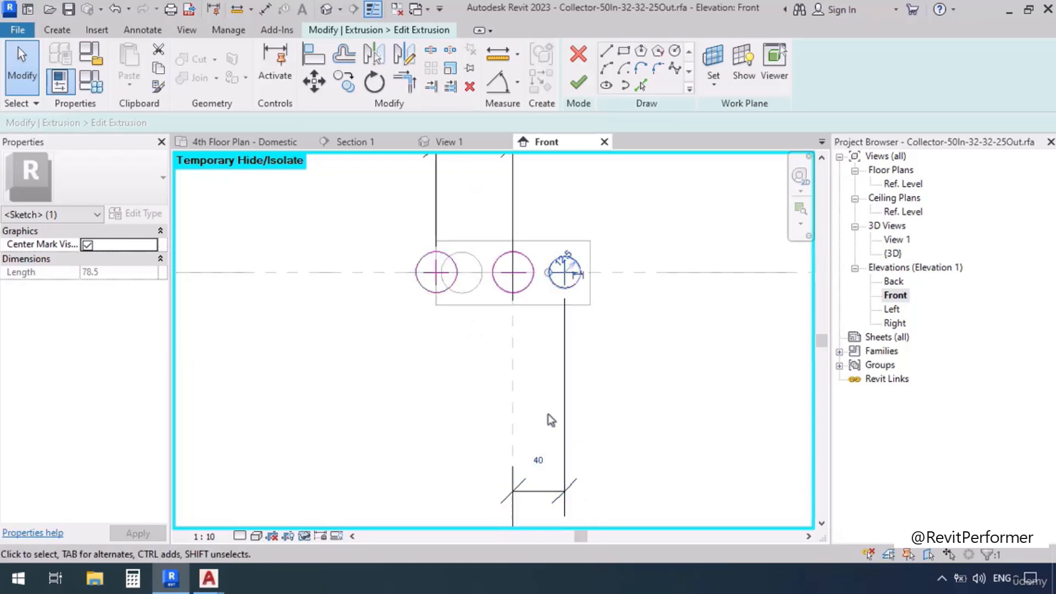
{"action": "left_click", "coordinate": [539, 462]}
{"action": "key", "text": "Return"}
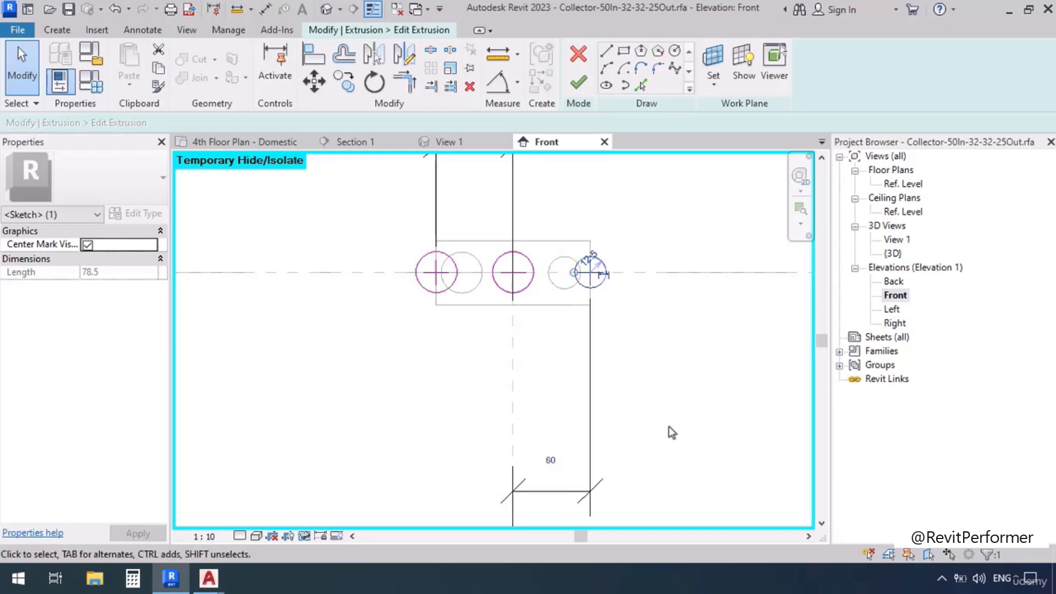
{"action": "left_click", "coordinate": [578, 84]}
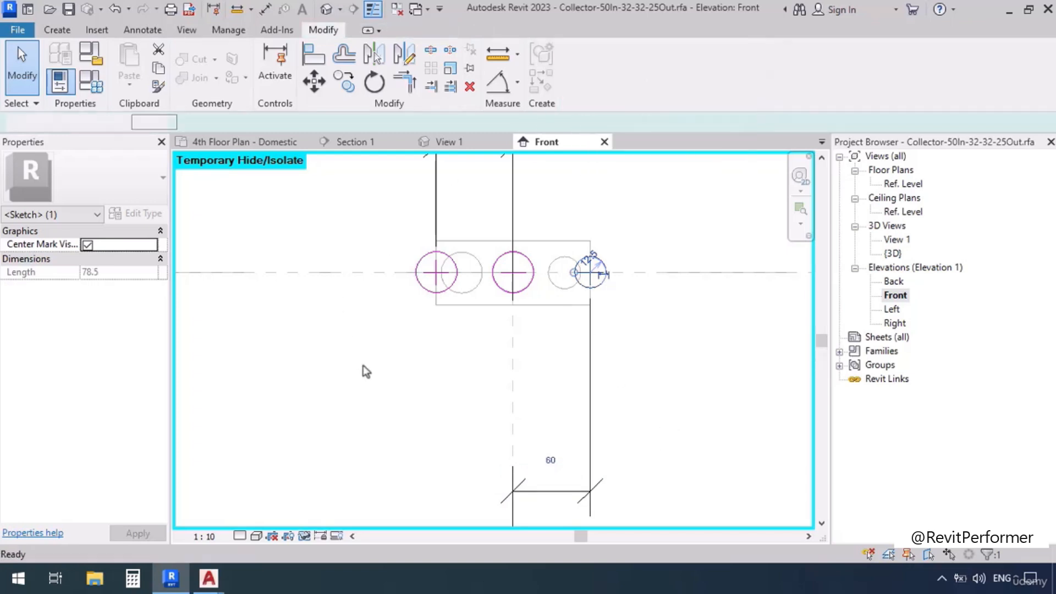
Lengthen the collector's main body by setting its extrusion end to 80 and its extrusion start to -80.
{"action": "left_click", "coordinate": [467, 316]}
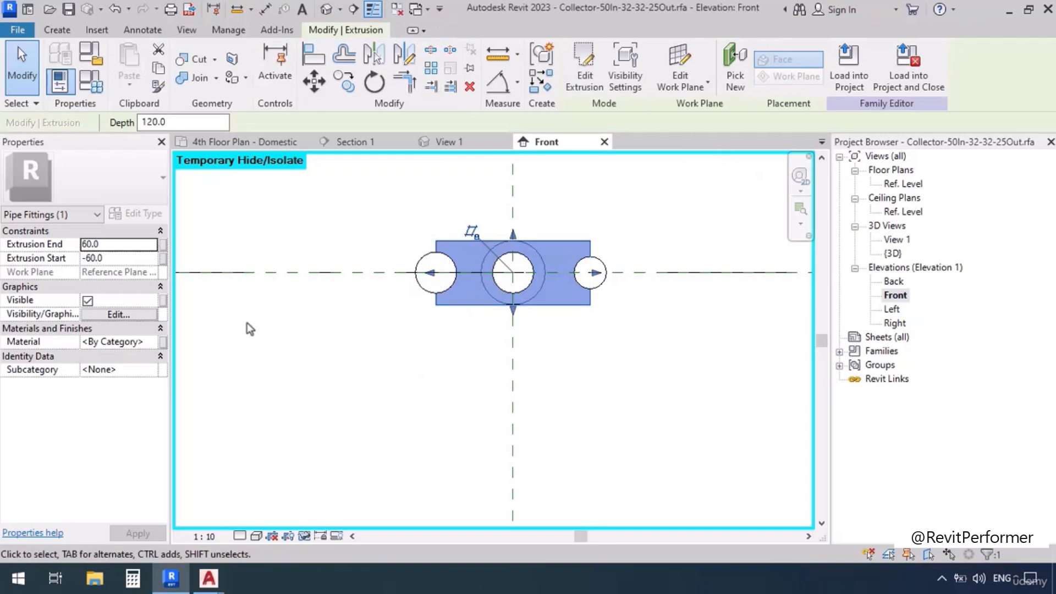
{"action": "left_click", "coordinate": [128, 251]}
{"action": "type", "text": "8"}
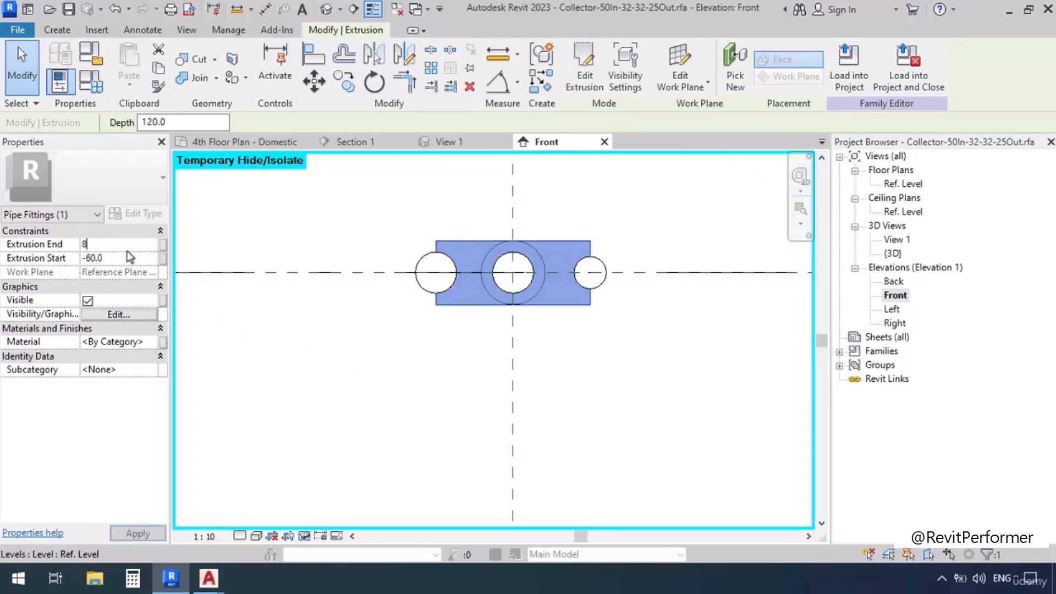
{"action": "type", "text": "0"}
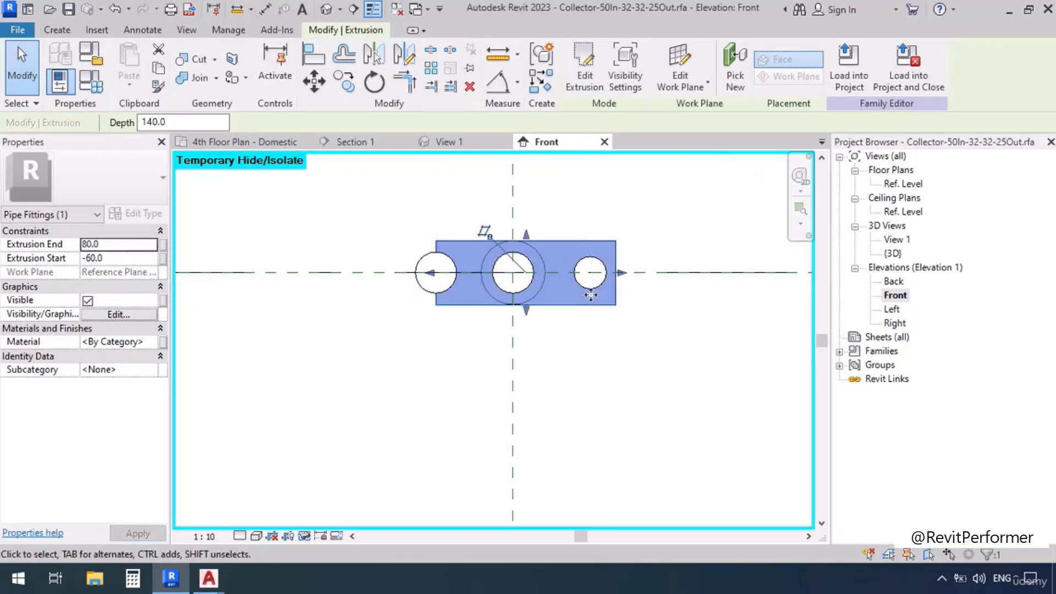
{"action": "left_click", "coordinate": [123, 257]}
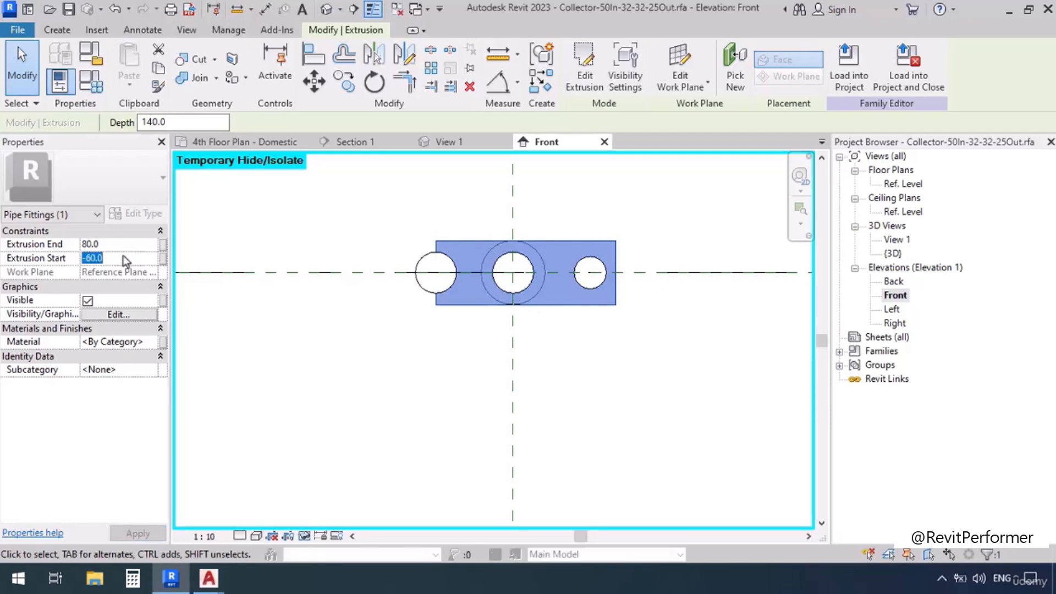
{"action": "type", "text": "-80"}
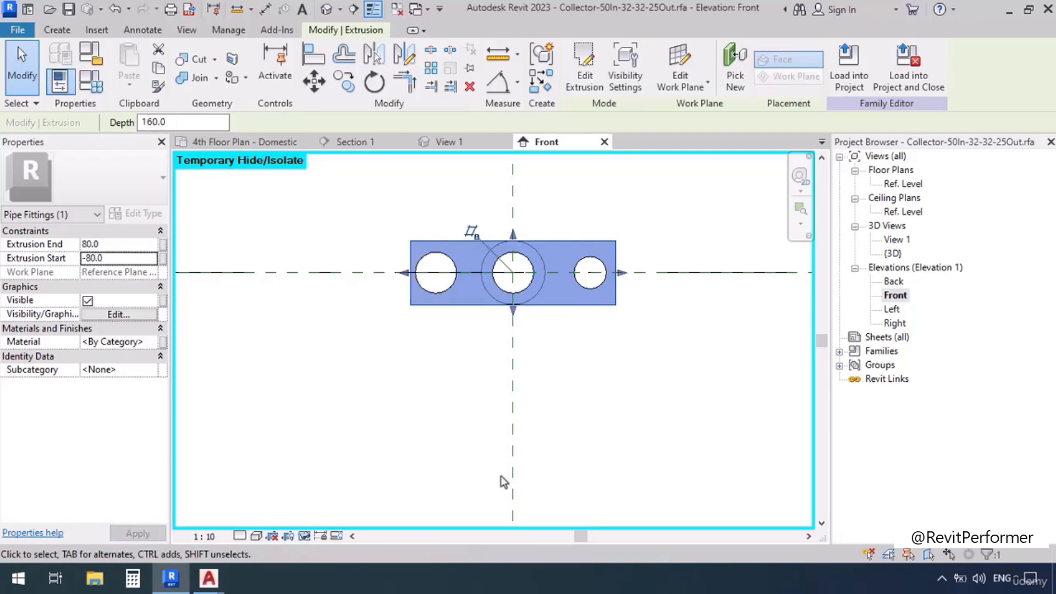
{"action": "left_click", "coordinate": [600, 425]}
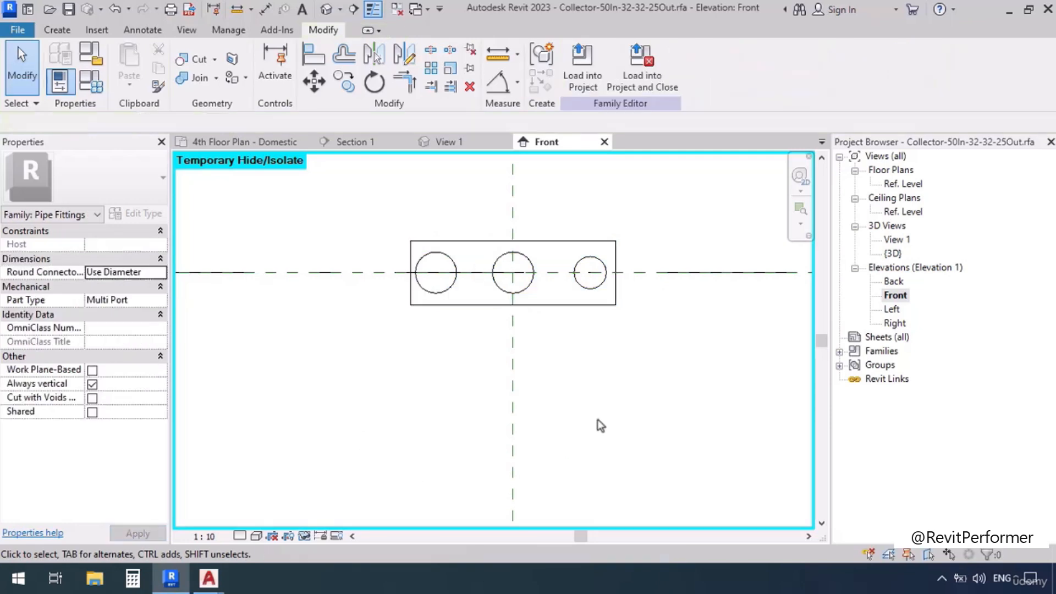
View the collector in 3D, save it over the existing Collector-50In-32-32-25Out.rfa, and load it into the project, closing the family.
{"action": "left_click", "coordinate": [324, 11]}
{"action": "scroll", "coordinate": [509, 405], "scroll_direction": "up", "scroll_amount": 3}
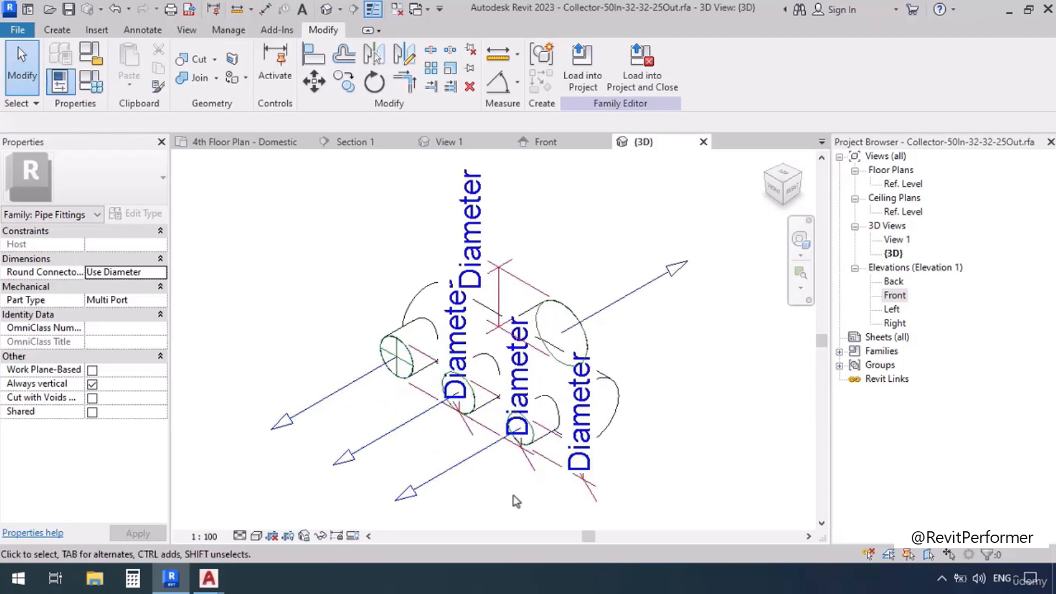
{"action": "scroll", "coordinate": [435, 347], "scroll_direction": "down", "scroll_amount": 2}
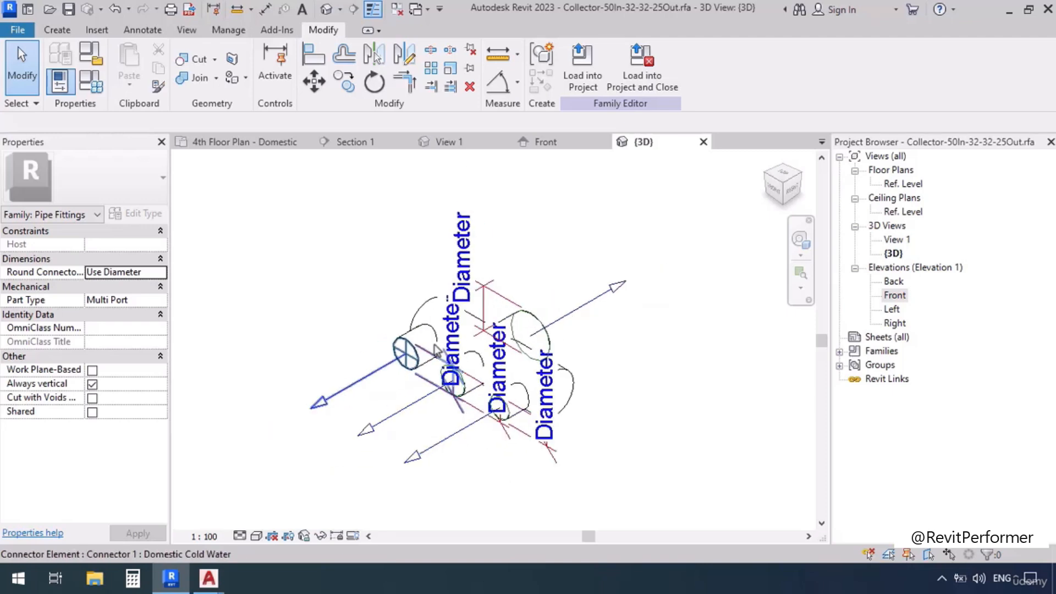
{"action": "left_click", "coordinate": [69, 10]}
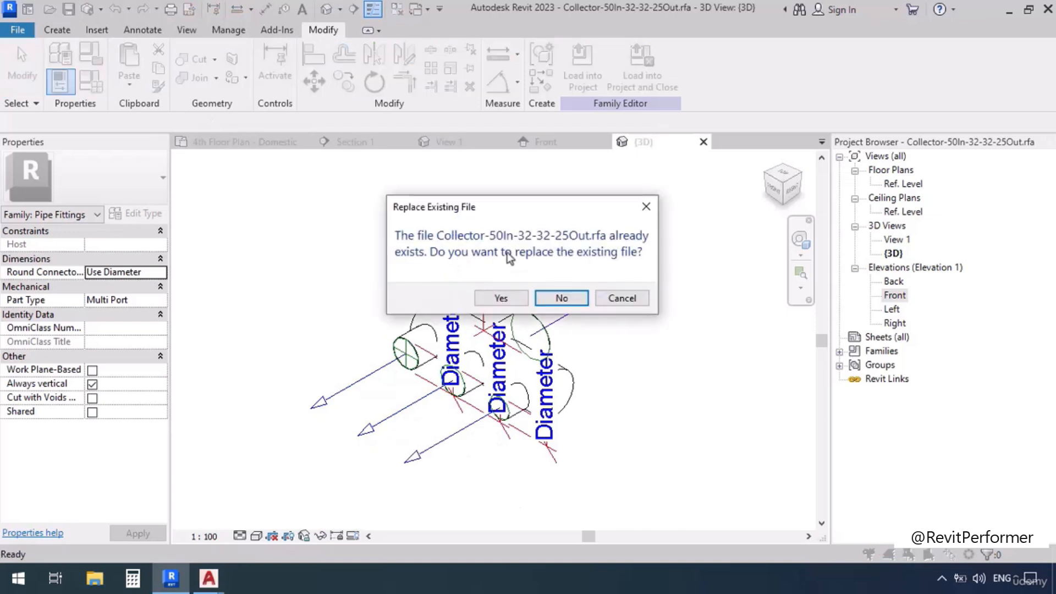
{"action": "left_click", "coordinate": [498, 300]}
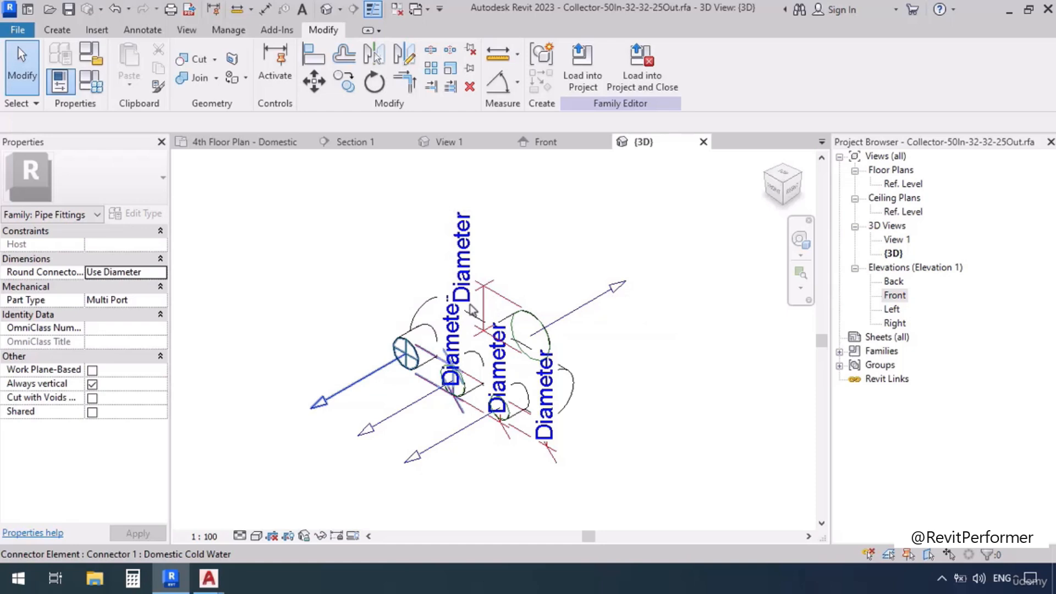
{"action": "left_click", "coordinate": [632, 82]}
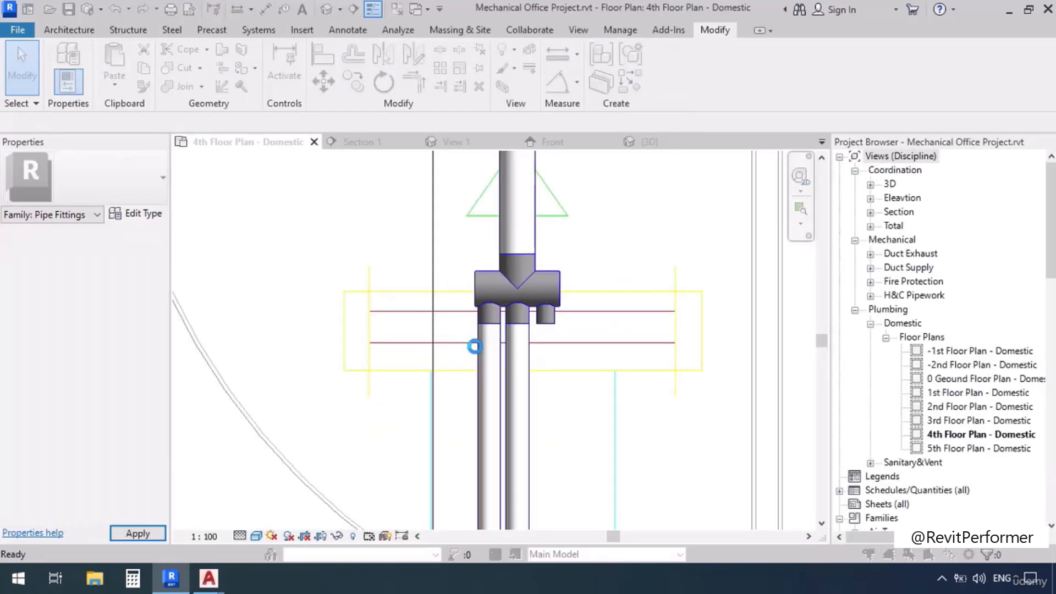
{"action": "left_click", "coordinate": [450, 259]}
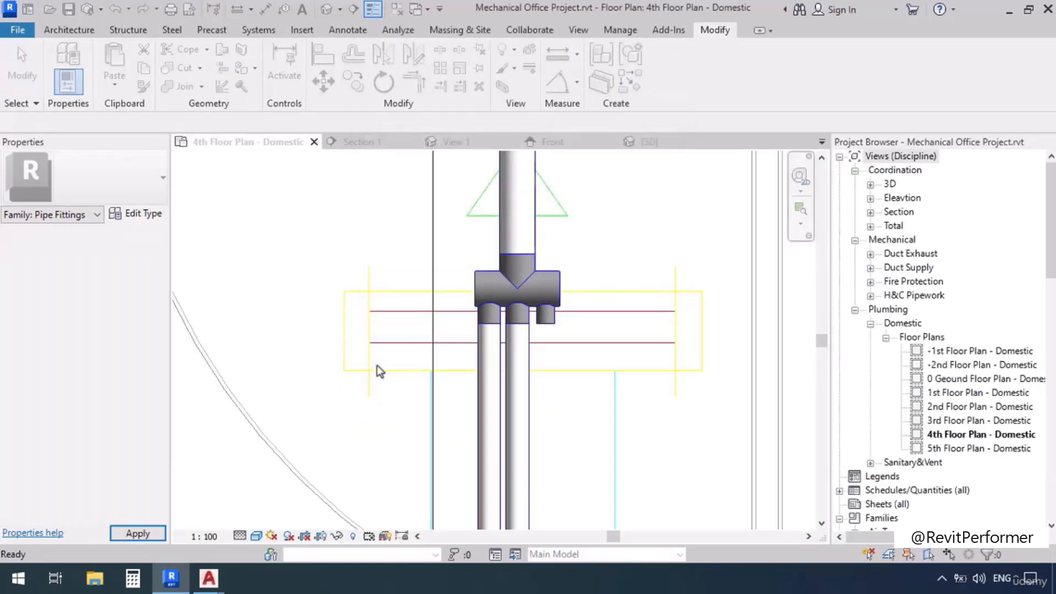
Extend the collector's middle 32 mm pipe down past the toilet cubicle doors and across along the DWG line to the red marker beside the grey toilet.
{"action": "scroll", "coordinate": [512, 333], "scroll_direction": "down", "scroll_amount": 3}
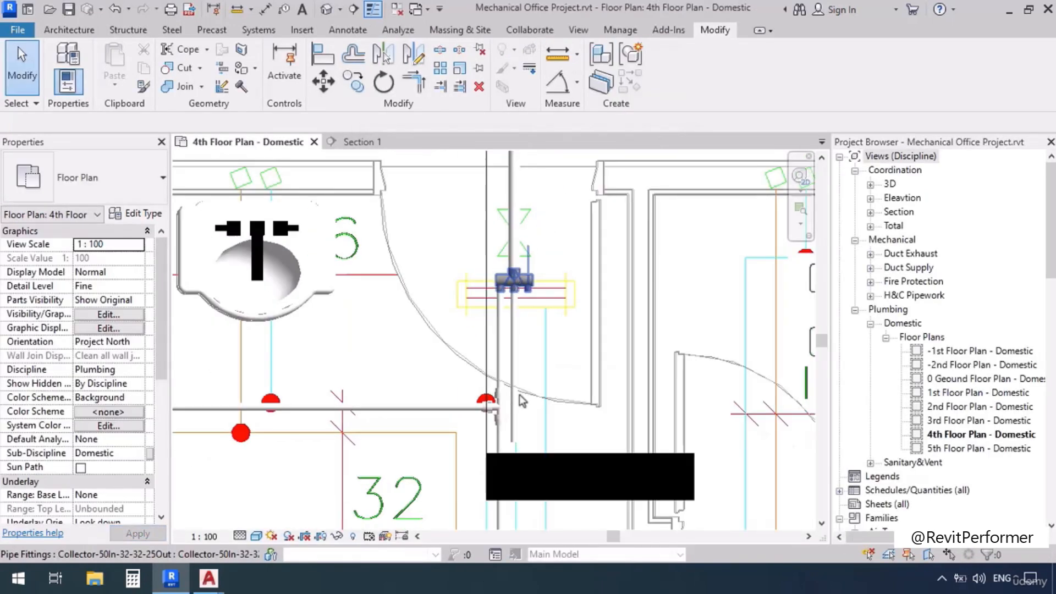
{"action": "scroll", "coordinate": [498, 447], "scroll_direction": "up", "scroll_amount": 4}
{"action": "left_click", "coordinate": [531, 434]}
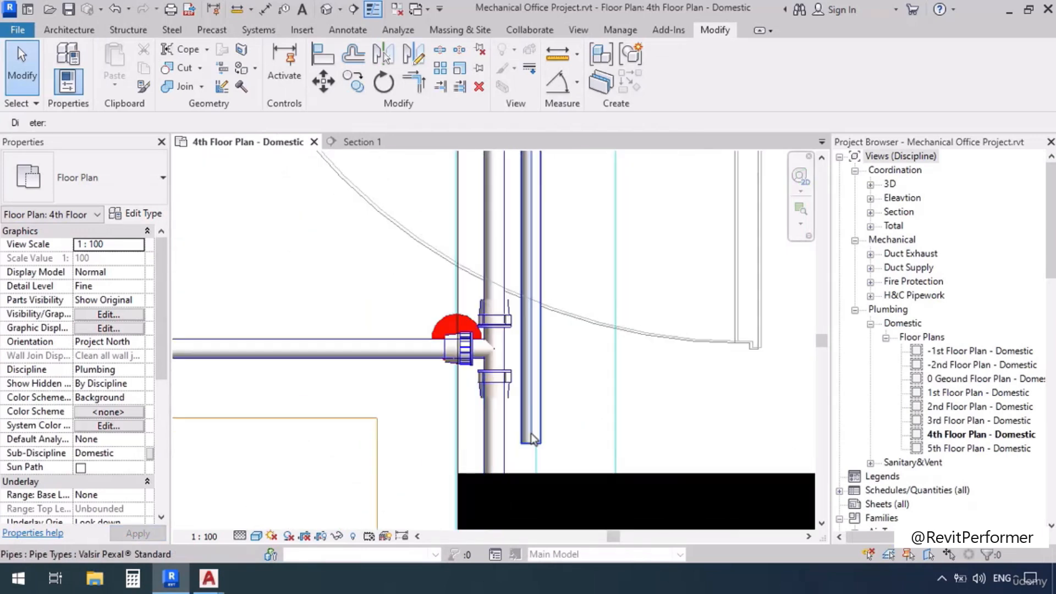
{"action": "right_click", "coordinate": [532, 442]}
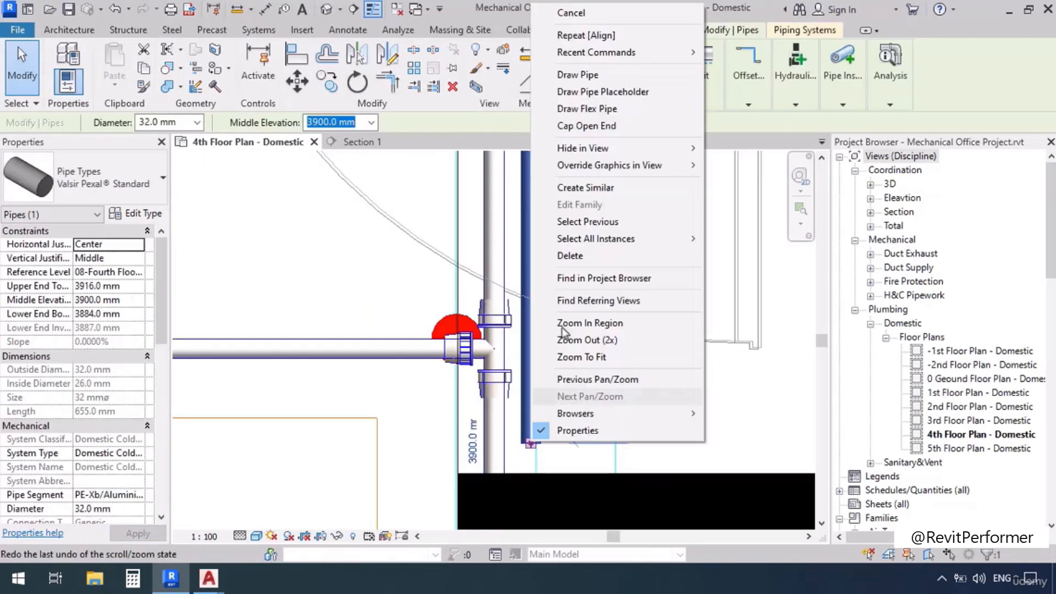
{"action": "left_click", "coordinate": [570, 77]}
{"action": "scroll", "coordinate": [488, 225], "scroll_direction": "down", "scroll_amount": 5}
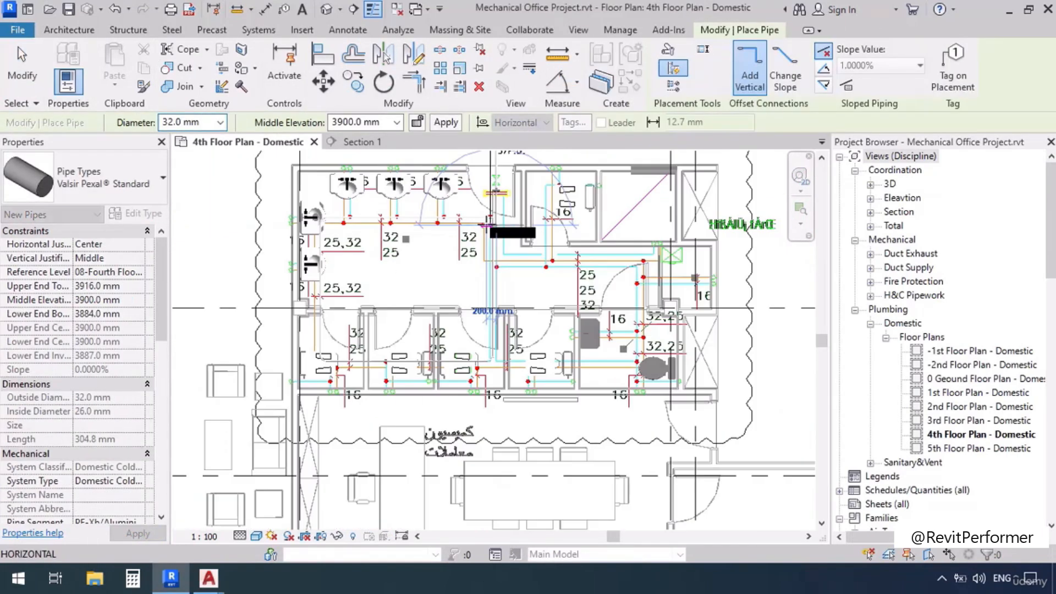
{"action": "scroll", "coordinate": [490, 330], "scroll_direction": "up", "scroll_amount": 6}
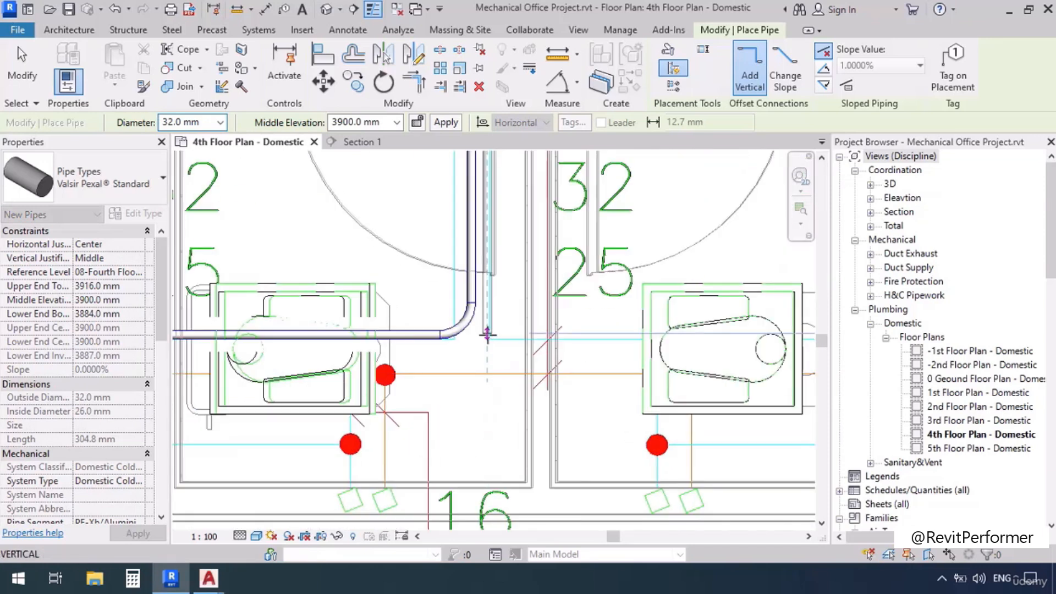
{"action": "scroll", "coordinate": [443, 343], "scroll_direction": "down", "scroll_amount": 5}
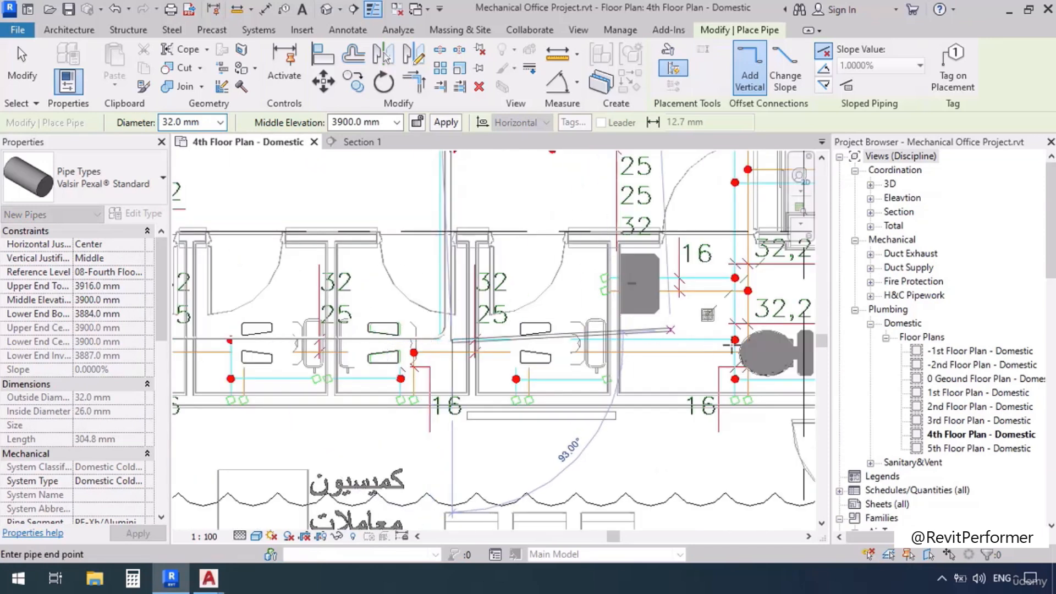
{"action": "scroll", "coordinate": [730, 345], "scroll_direction": "up", "scroll_amount": 3}
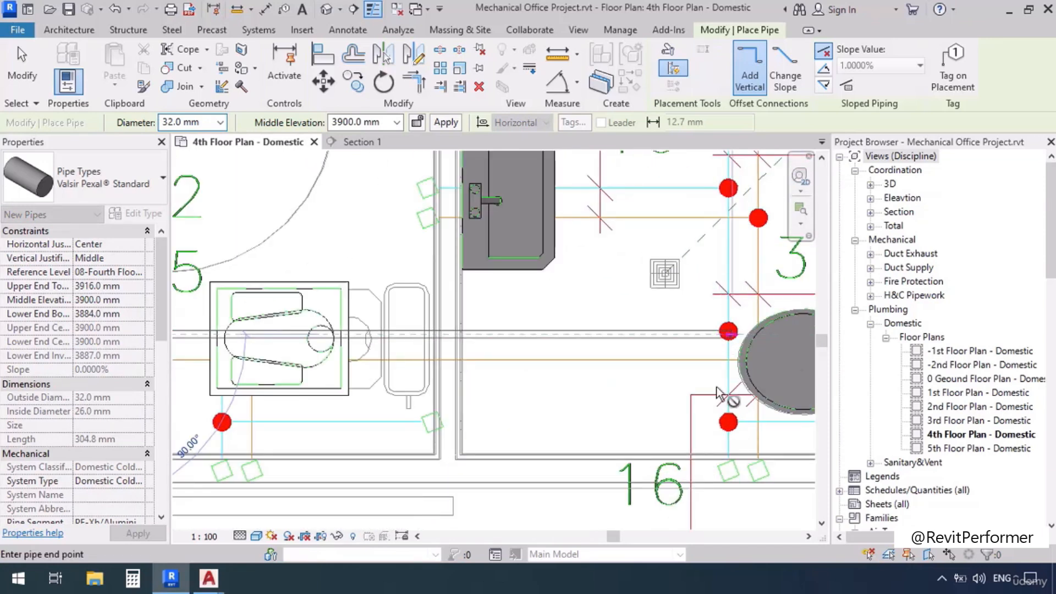
Continue the 32 mm pipe up along the DWG route and back to join the collector's middle pipe at its red branch marker.
{"action": "scroll", "coordinate": [718, 393], "scroll_direction": "down", "scroll_amount": 4}
{"action": "scroll", "coordinate": [726, 221], "scroll_direction": "up", "scroll_amount": 6}
{"action": "left_click", "coordinate": [726, 219]}
{"action": "scroll", "coordinate": [762, 234], "scroll_direction": "down", "scroll_amount": 3}
{"action": "middle_click_drag", "start_coordinate": [388, 240], "coordinate": [594, 365]}
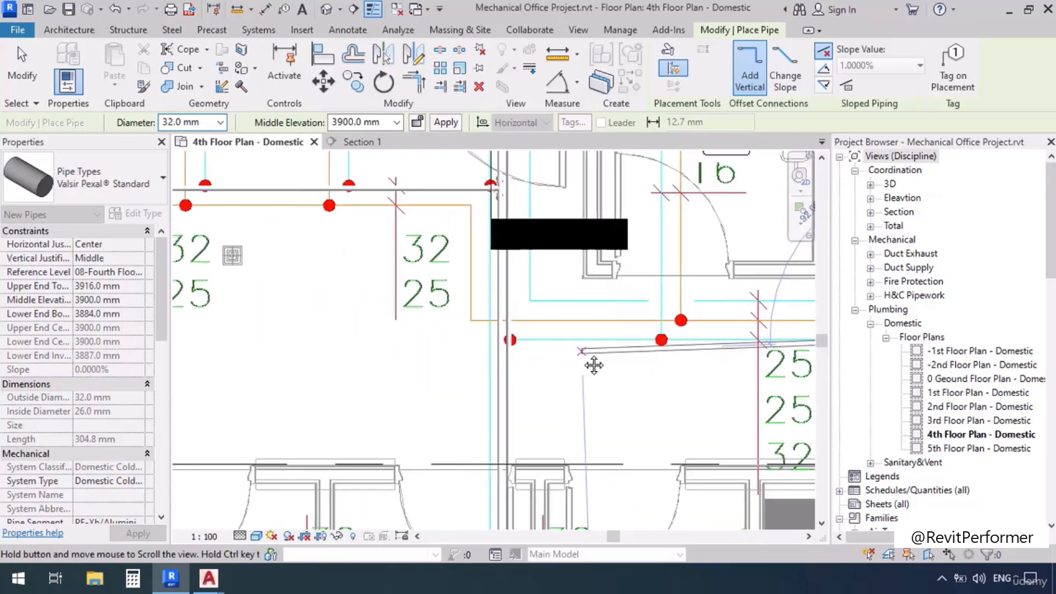
{"action": "scroll", "coordinate": [575, 350], "scroll_direction": "up", "scroll_amount": 2}
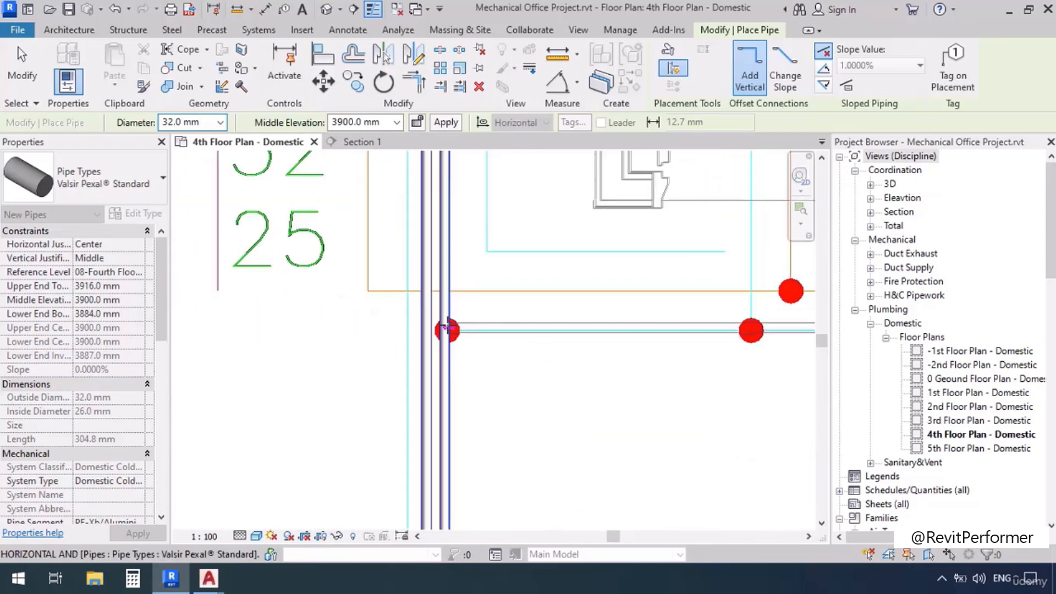
{"action": "left_click", "coordinate": [462, 350]}
{"action": "key", "text": "Escape"}
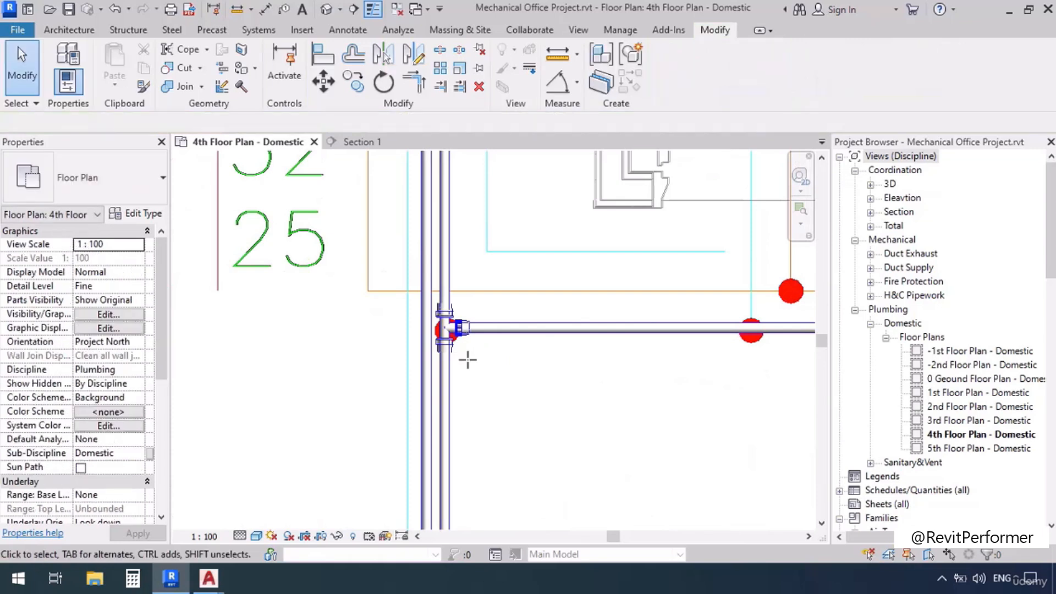
Draw a 26 mm Valsir Pexal pipe from the collector's right outlet down to the level of the horizontal DWG branch line.
{"action": "scroll", "coordinate": [467, 360], "scroll_direction": "down", "scroll_amount": 3}
{"action": "middle_click_drag", "start_coordinate": [495, 290], "coordinate": [448, 394]}
{"action": "scroll", "coordinate": [451, 344], "scroll_direction": "up", "scroll_amount": 2}
{"action": "scroll", "coordinate": [448, 345], "scroll_direction": "up", "scroll_amount": 3}
{"action": "left_click", "coordinate": [449, 345]}
{"action": "left_click", "coordinate": [458, 396]}
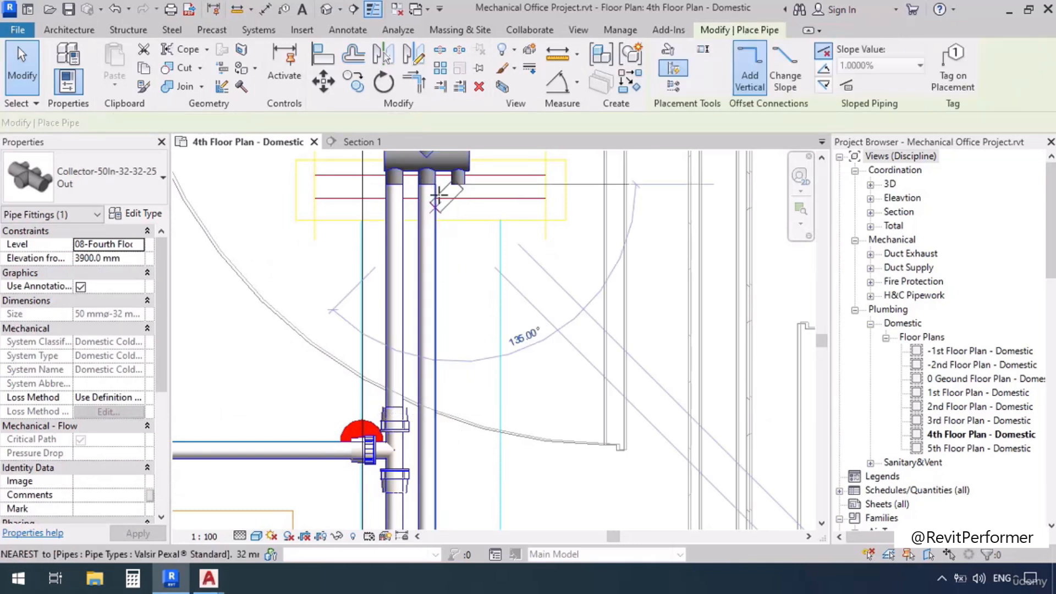
{"action": "scroll", "coordinate": [440, 196], "scroll_direction": "down", "scroll_amount": 3}
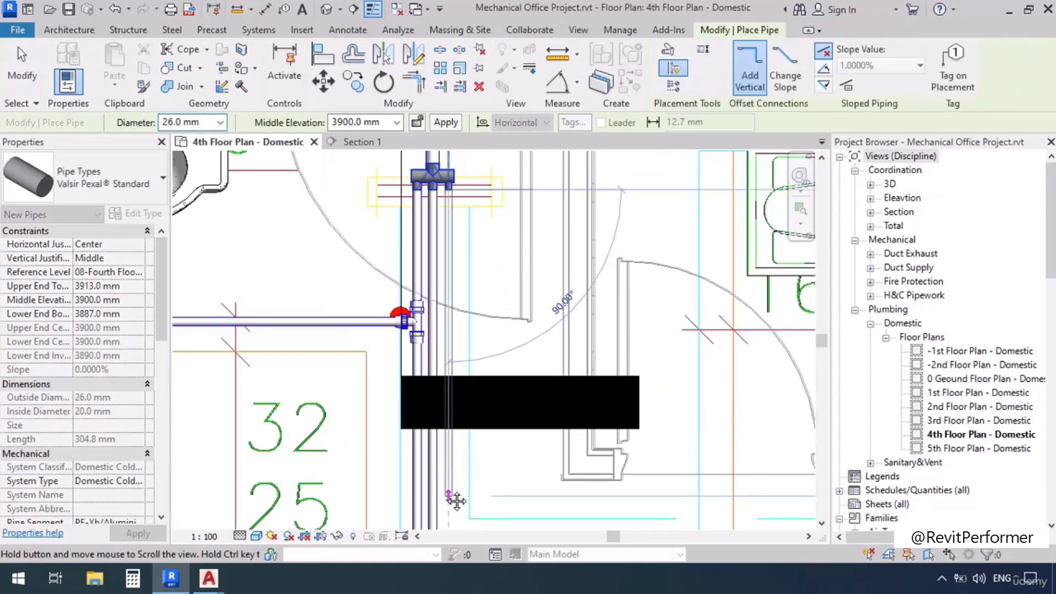
{"action": "scroll", "coordinate": [415, 408], "scroll_direction": "up", "scroll_amount": 4}
{"action": "left_click", "coordinate": [418, 432]}
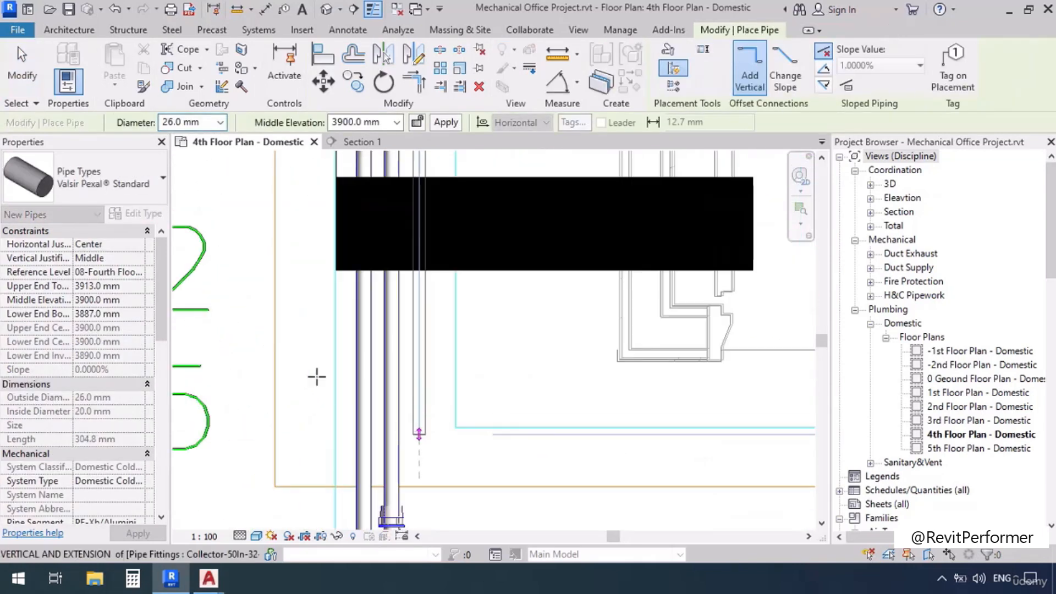
Inspect the joint between the collector's right outlet and the new 26 mm pipe, and check the diameters available for that pipe.
{"action": "scroll", "coordinate": [289, 361], "scroll_direction": "down", "scroll_amount": 3}
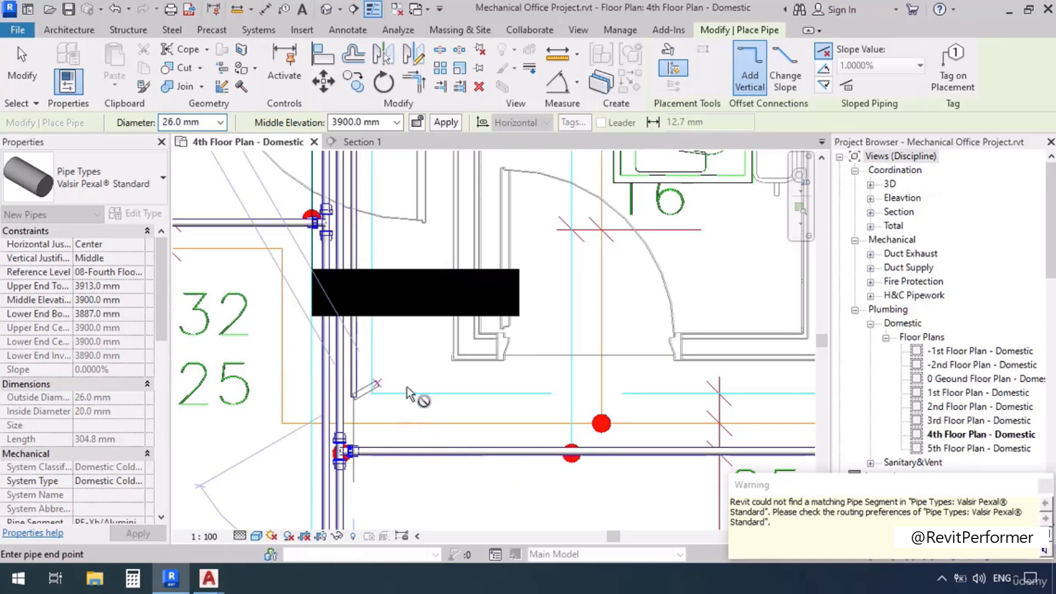
{"action": "middle_click_drag", "start_coordinate": [429, 375], "coordinate": [503, 520]}
{"action": "scroll", "coordinate": [439, 292], "scroll_direction": "down", "scroll_amount": 1}
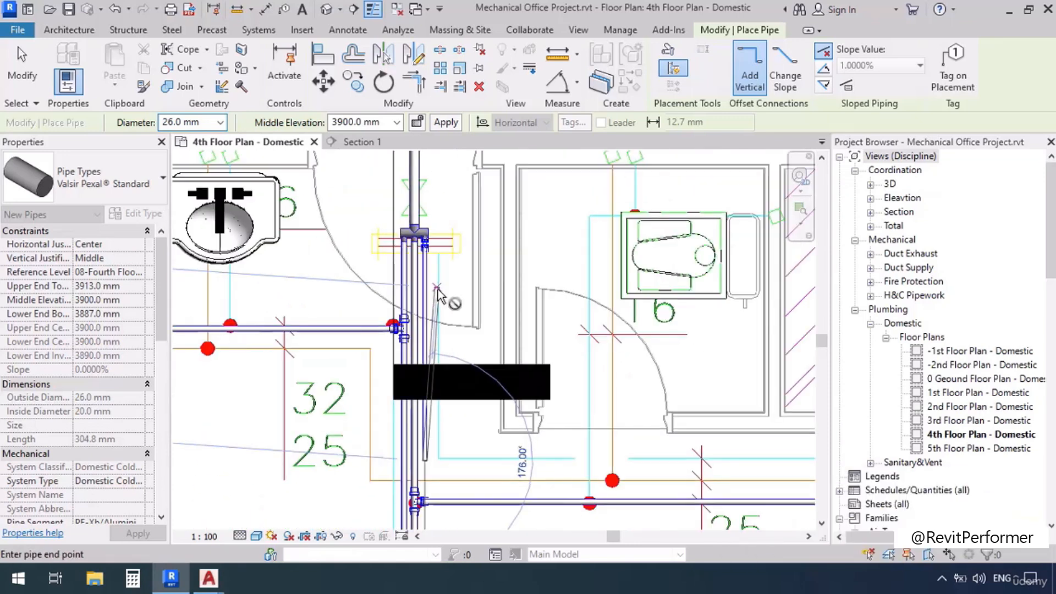
{"action": "scroll", "coordinate": [424, 243], "scroll_direction": "up", "scroll_amount": 5}
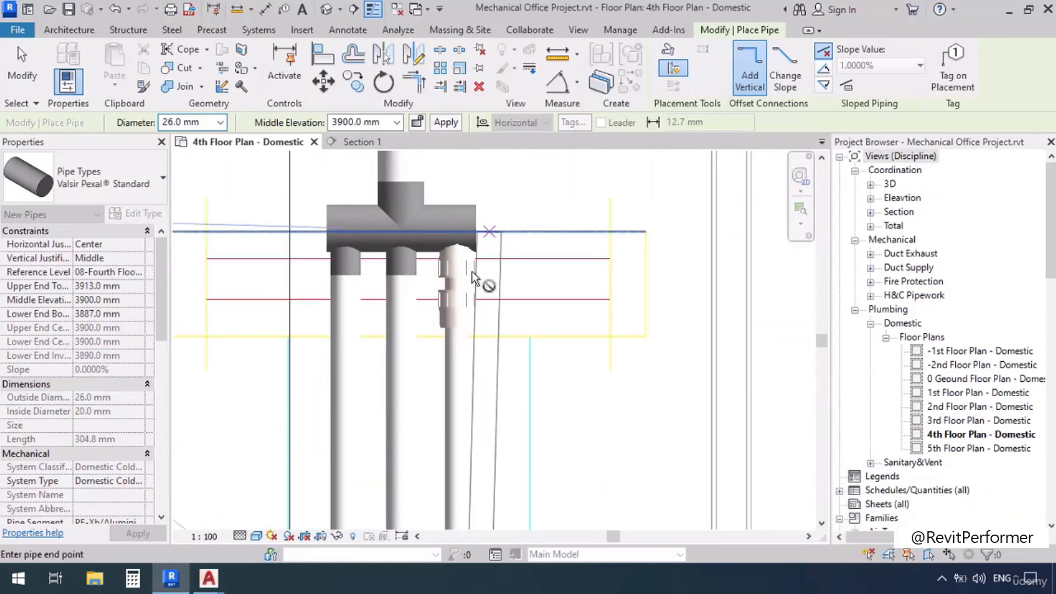
{"action": "left_click", "coordinate": [457, 274]}
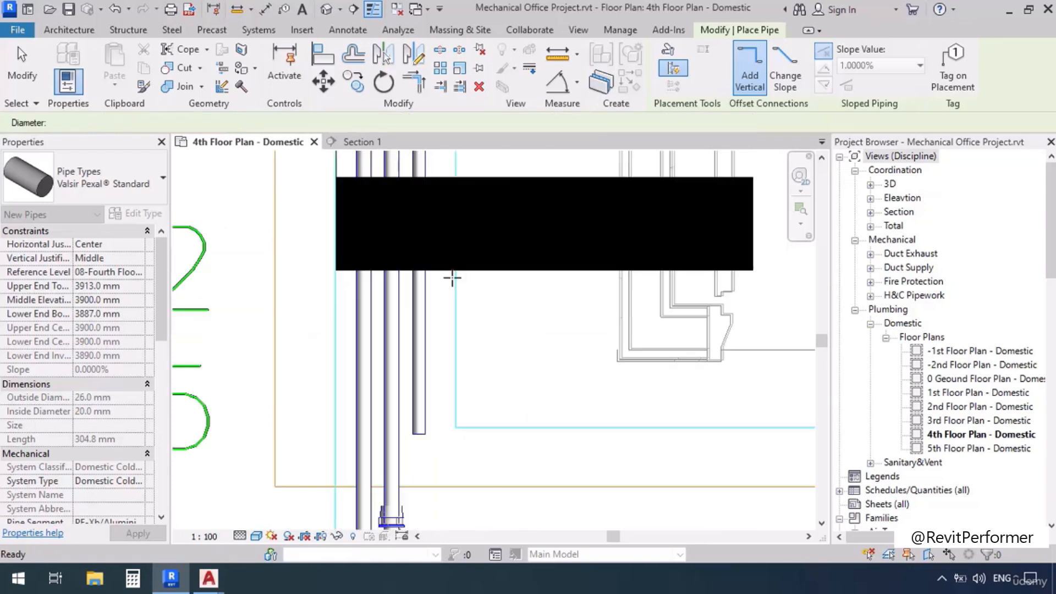
{"action": "scroll", "coordinate": [444, 319], "scroll_direction": "down", "scroll_amount": 4}
{"action": "middle_click_drag", "start_coordinate": [484, 279], "coordinate": [509, 465]}
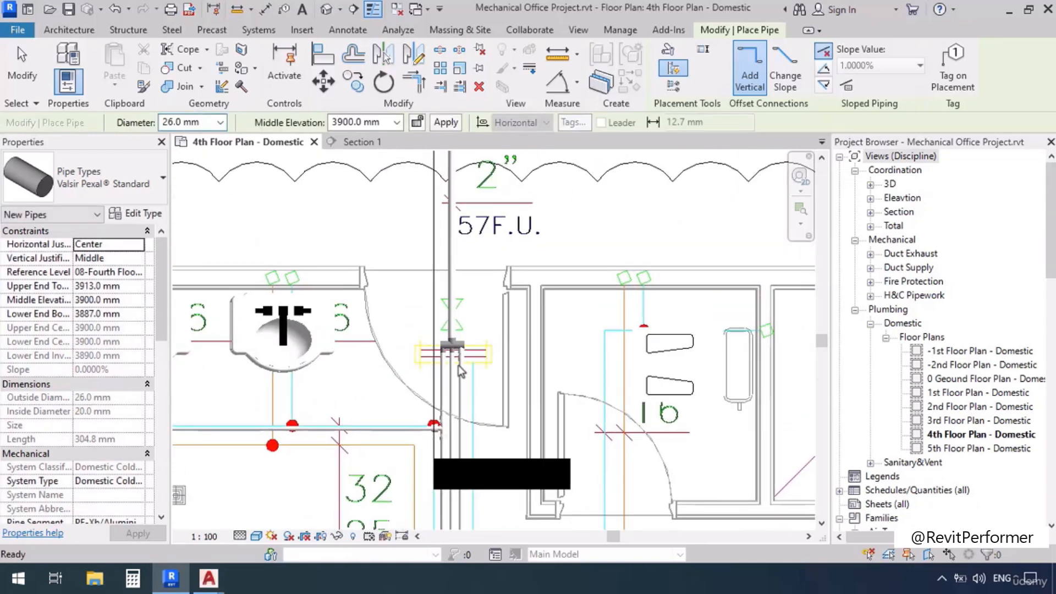
{"action": "scroll", "coordinate": [457, 357], "scroll_direction": "up", "scroll_amount": 5}
{"action": "key", "text": "Escape"}
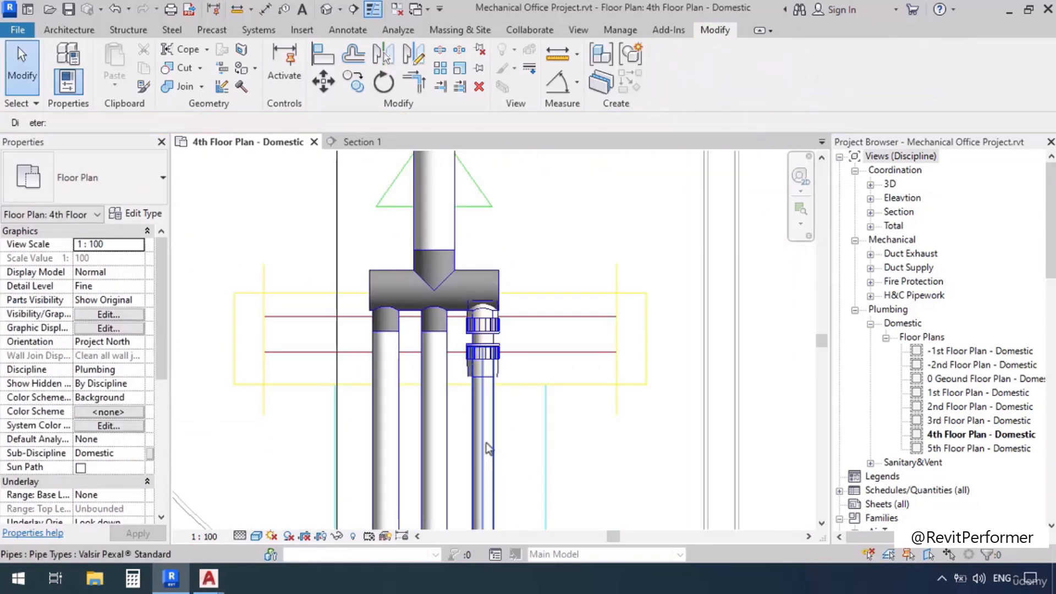
{"action": "left_click", "coordinate": [487, 447]}
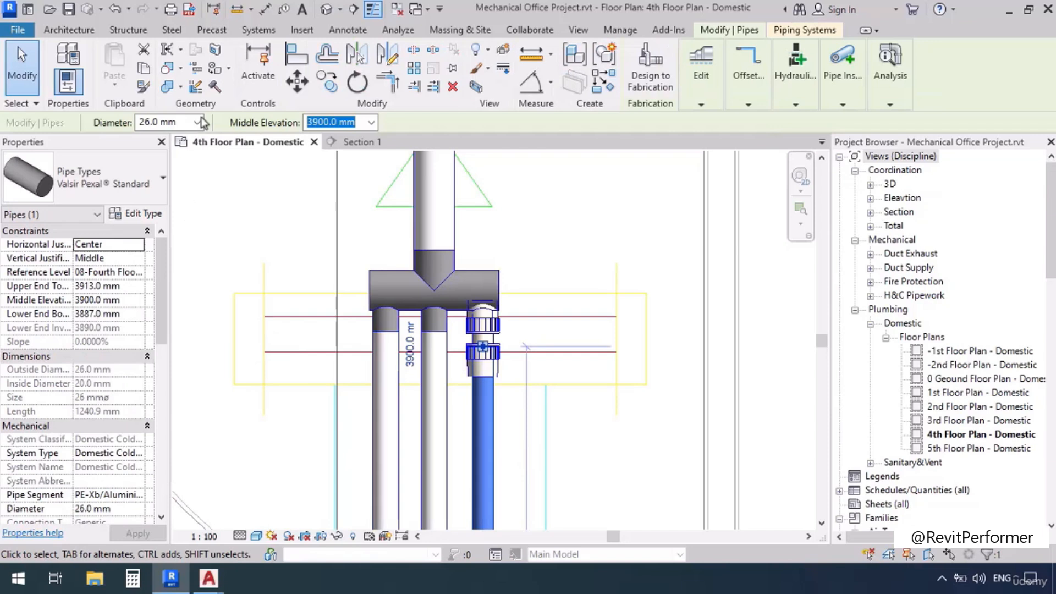
{"action": "left_click", "coordinate": [199, 122]}
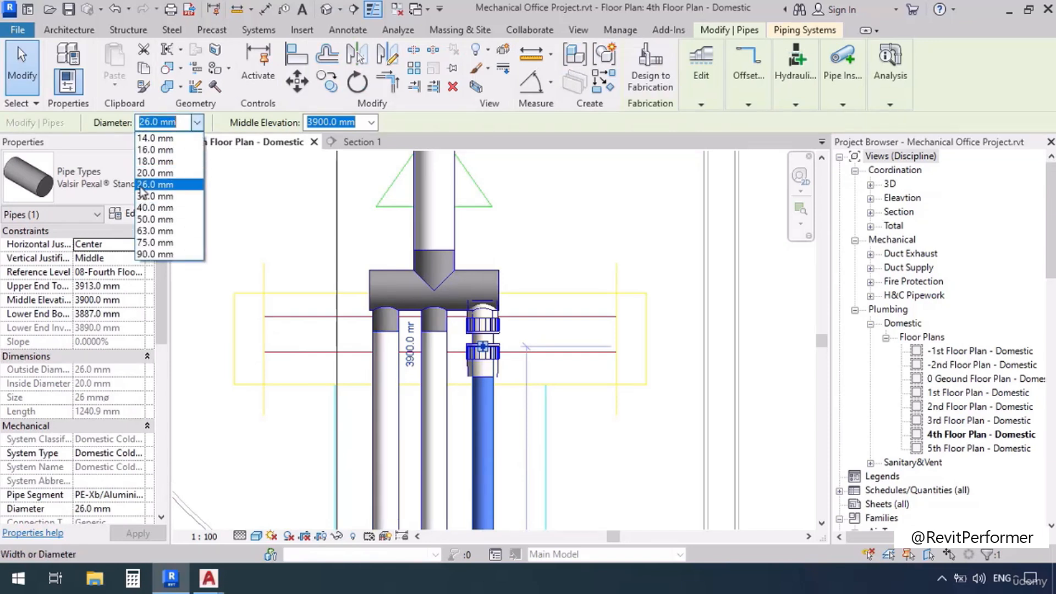
{"action": "left_click", "coordinate": [316, 224]}
{"action": "middle_click_drag", "start_coordinate": [550, 443], "coordinate": [561, 384]}
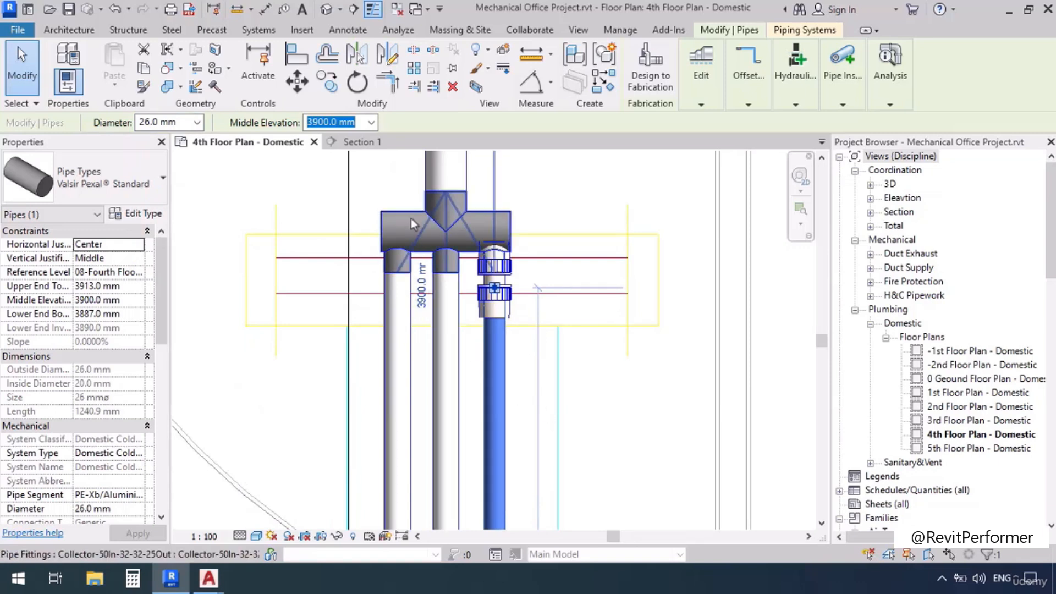
Edit the collector family and set the right outlet circle's radius to 13 mm in the extrusion sketch, finishing the sketch.
{"action": "left_click", "coordinate": [388, 230]}
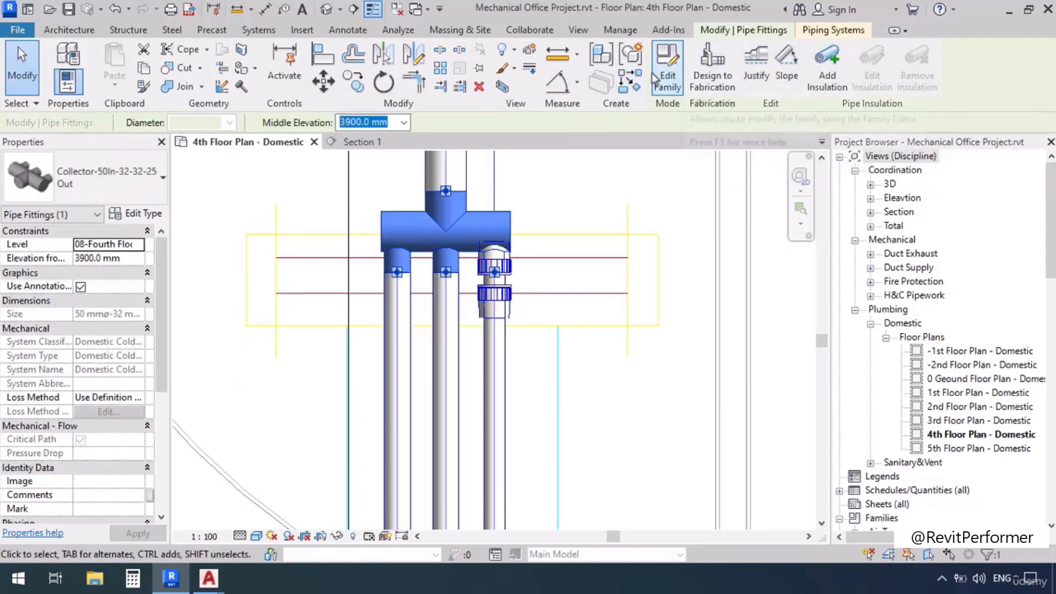
{"action": "left_click", "coordinate": [667, 76]}
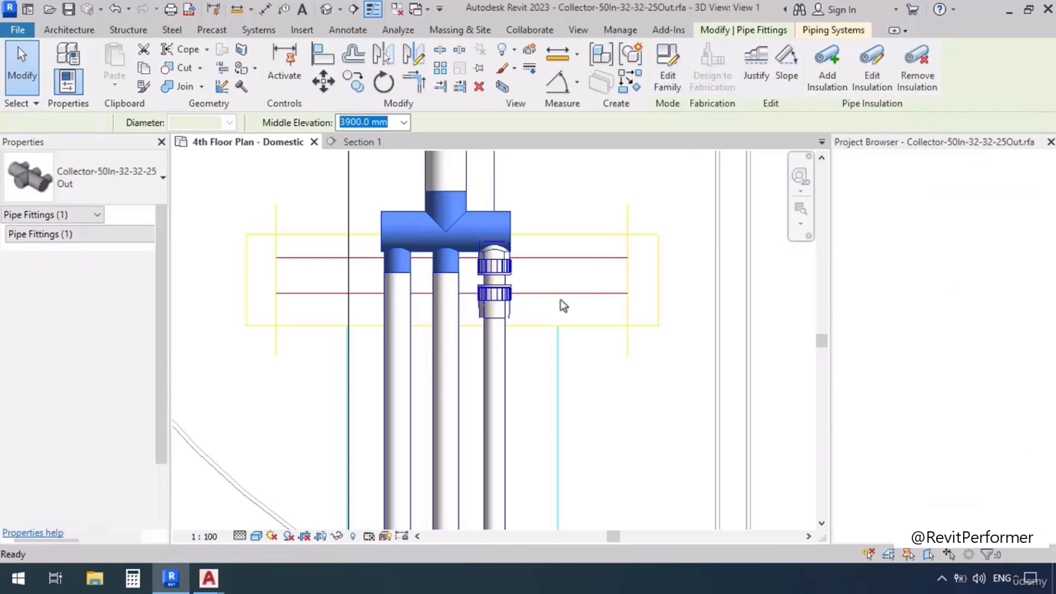
{"action": "scroll", "coordinate": [565, 479], "scroll_direction": "up", "scroll_amount": 2}
{"action": "middle_click_drag", "start_coordinate": [515, 313], "coordinate": [397, 360], "text": "shift"}
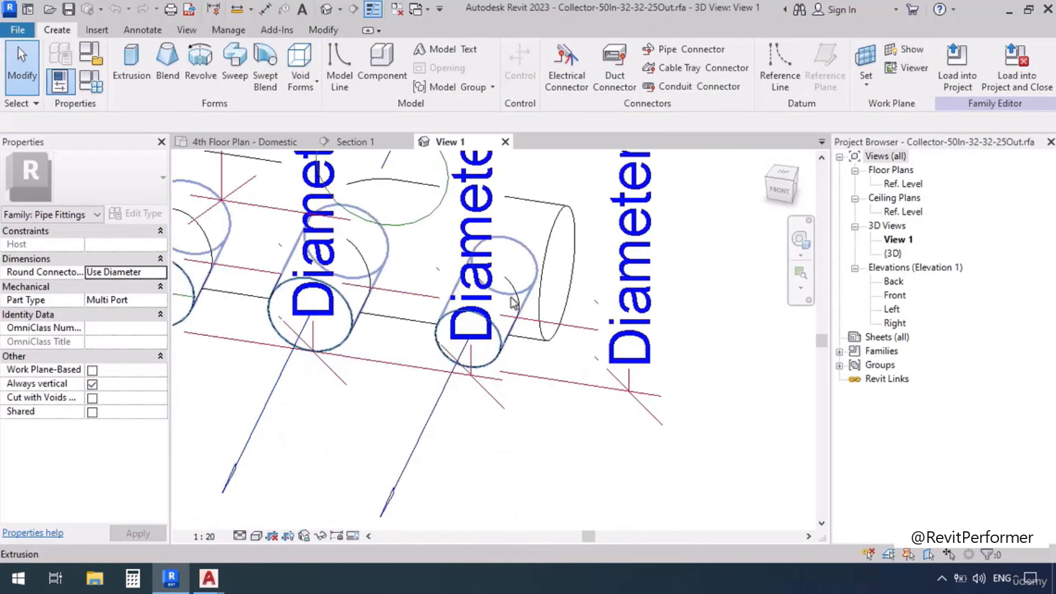
{"action": "left_click", "coordinate": [397, 360]}
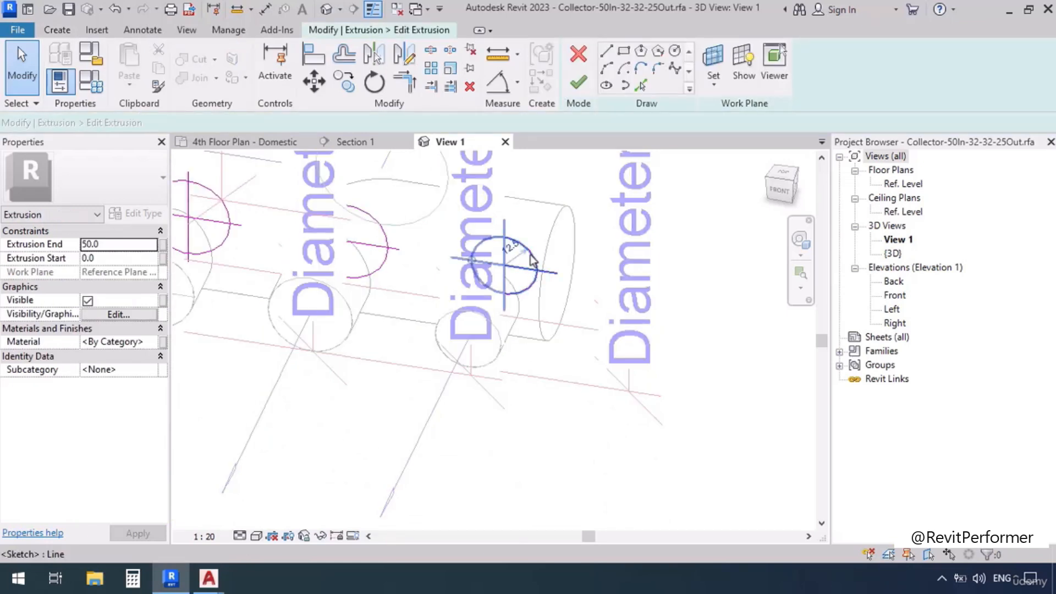
{"action": "left_click", "coordinate": [513, 250]}
{"action": "left_click", "coordinate": [513, 249]}
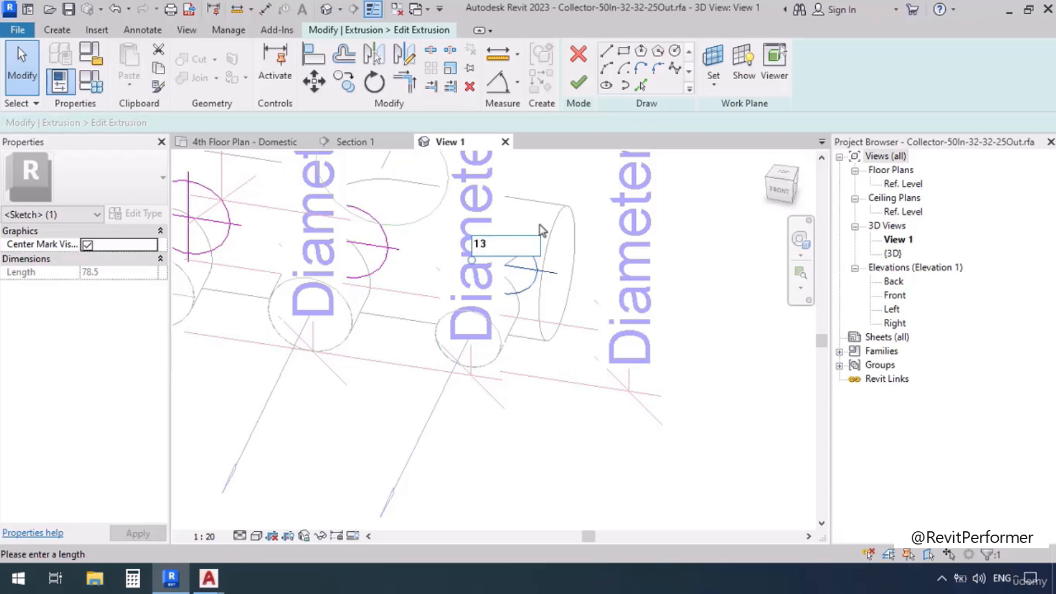
{"action": "key", "text": "Return"}
{"action": "left_click", "coordinate": [552, 449]}
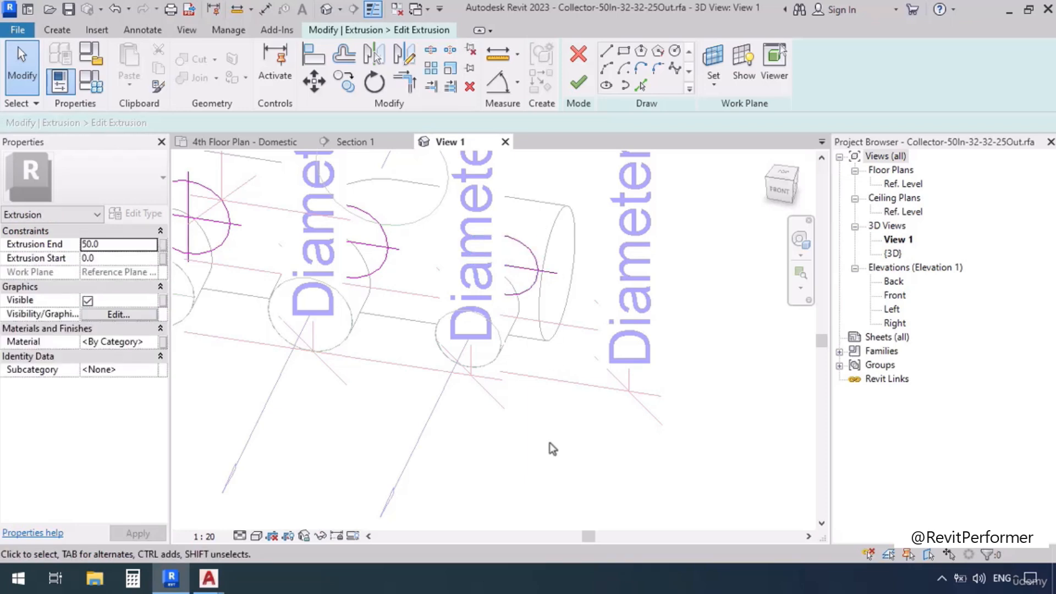
{"action": "left_click", "coordinate": [562, 93]}
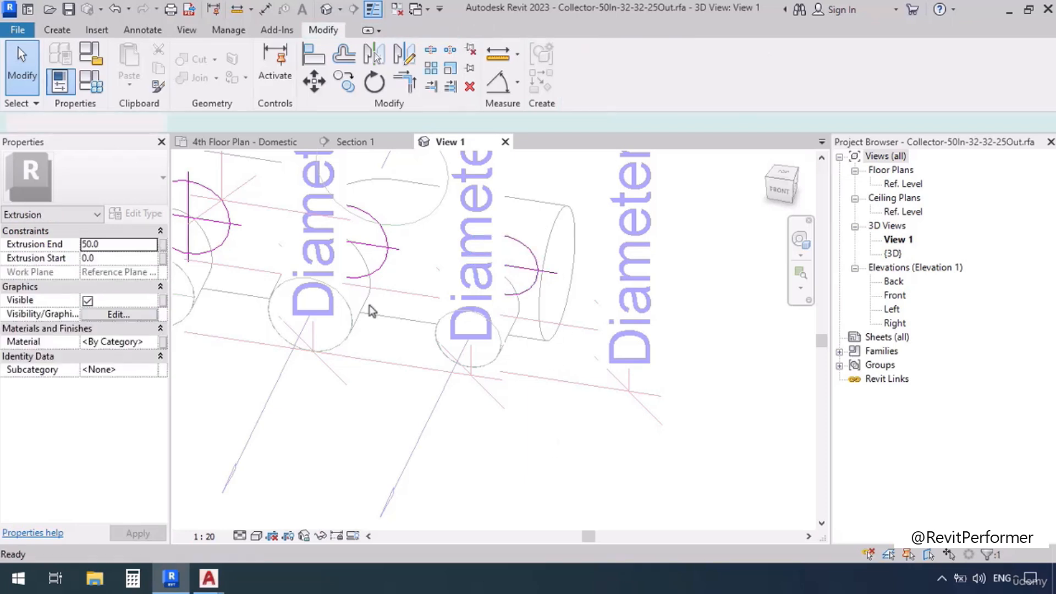
Change the diameter of the right outlet's pipe connector to match the outlet's 13 mm radius.
{"action": "left_click", "coordinate": [434, 422]}
{"action": "left_click", "coordinate": [122, 245]}
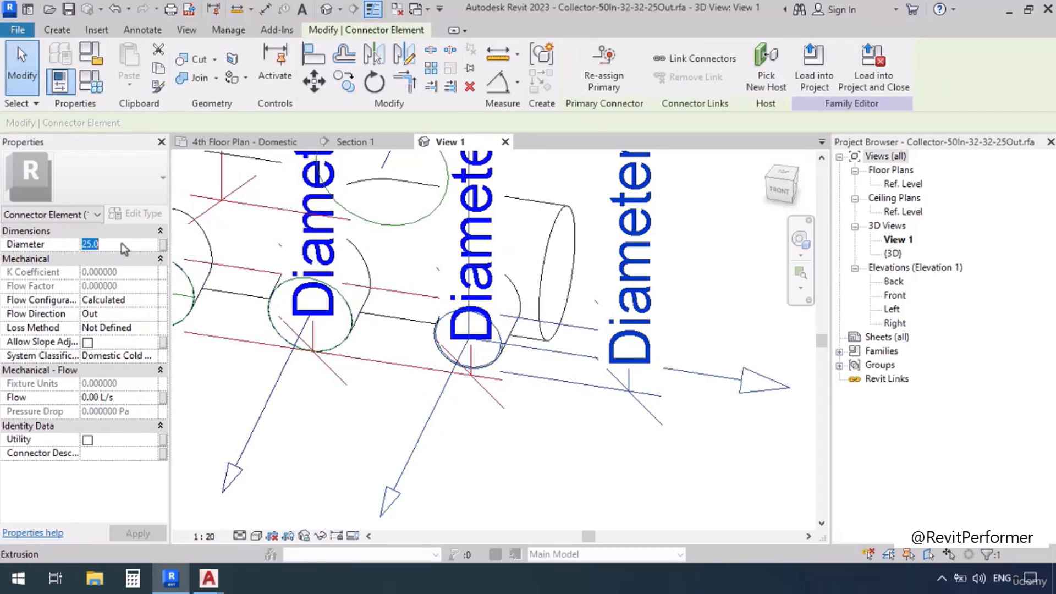
{"action": "type", "text": "20"}
{"action": "left_click", "coordinate": [567, 471]}
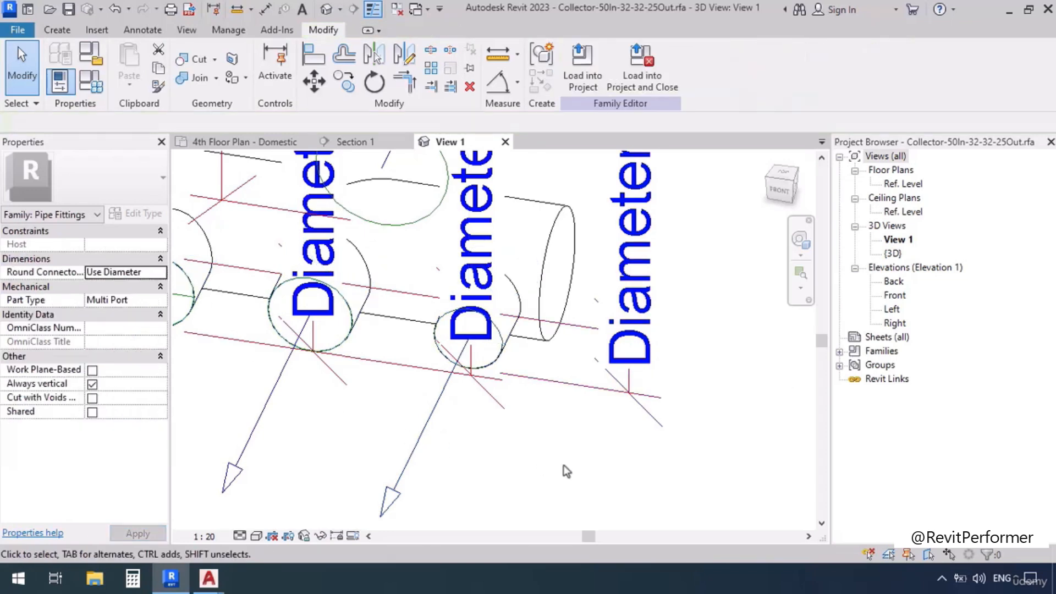
Return to the fourth floor domestic plan and open the Valsir Pexal pipe bend family for editing.
{"action": "scroll", "coordinate": [563, 465], "scroll_direction": "down", "scroll_amount": 1}
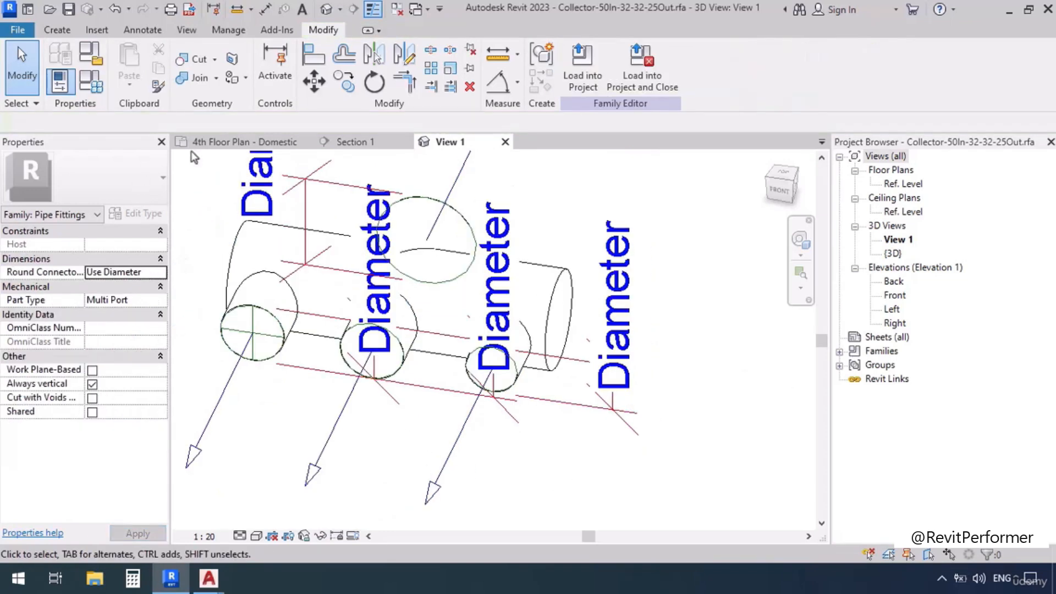
{"action": "left_click", "coordinate": [215, 143]}
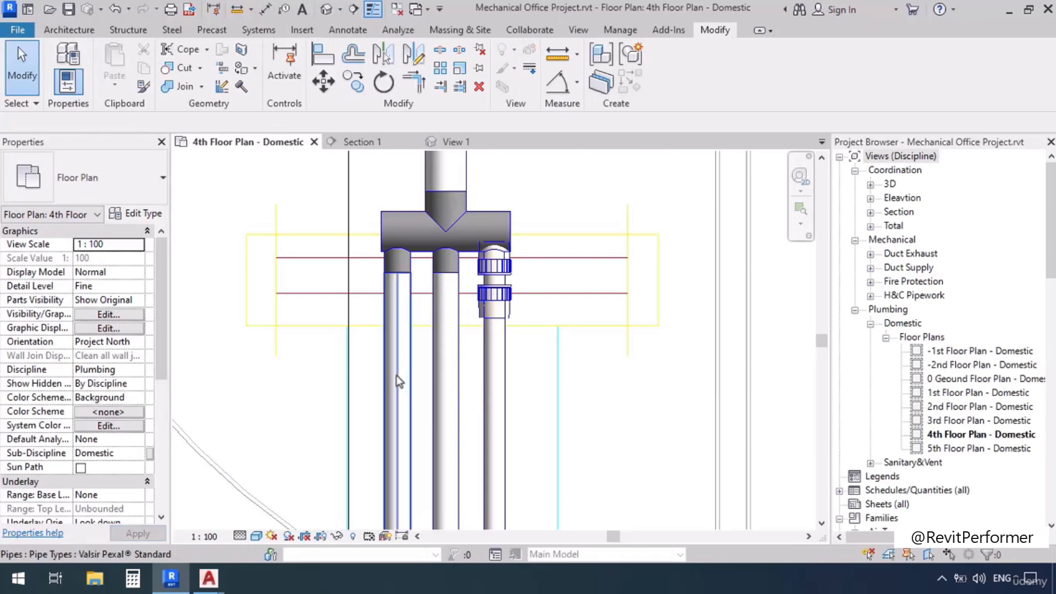
{"action": "left_click", "coordinate": [407, 397]}
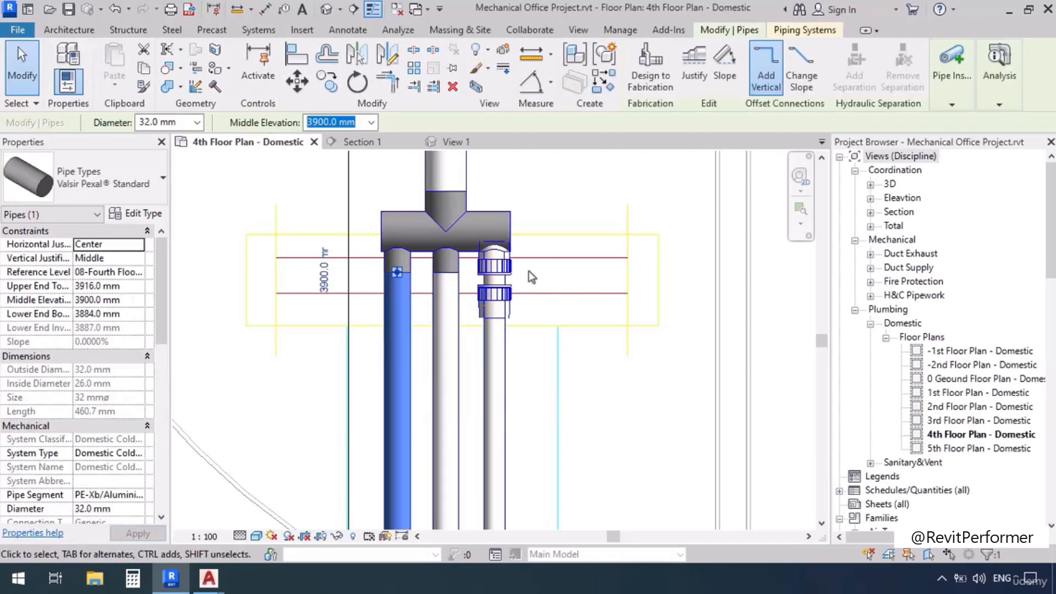
{"action": "scroll", "coordinate": [530, 271], "scroll_direction": "down", "scroll_amount": 3}
{"action": "scroll", "coordinate": [529, 271], "scroll_direction": "down", "scroll_amount": 4}
{"action": "middle_click_drag", "start_coordinate": [211, 376], "coordinate": [479, 392]}
{"action": "scroll", "coordinate": [359, 331], "scroll_direction": "up", "scroll_amount": 5}
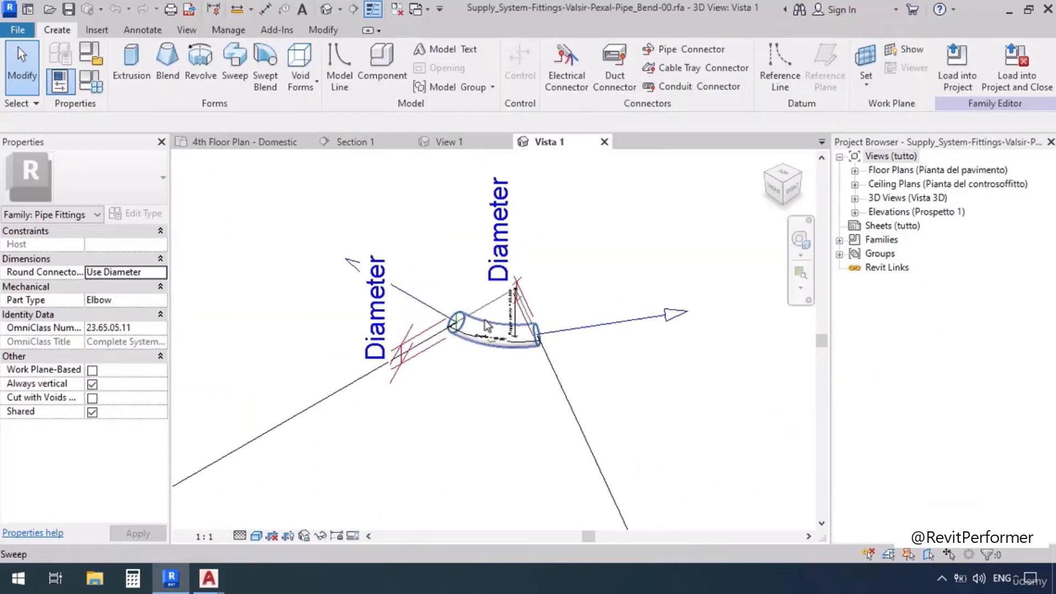
Inspect the appearance settings and color of the material assigned to the pipe bend's sweep.
{"action": "scroll", "coordinate": [376, 377], "scroll_direction": "up", "scroll_amount": 5}
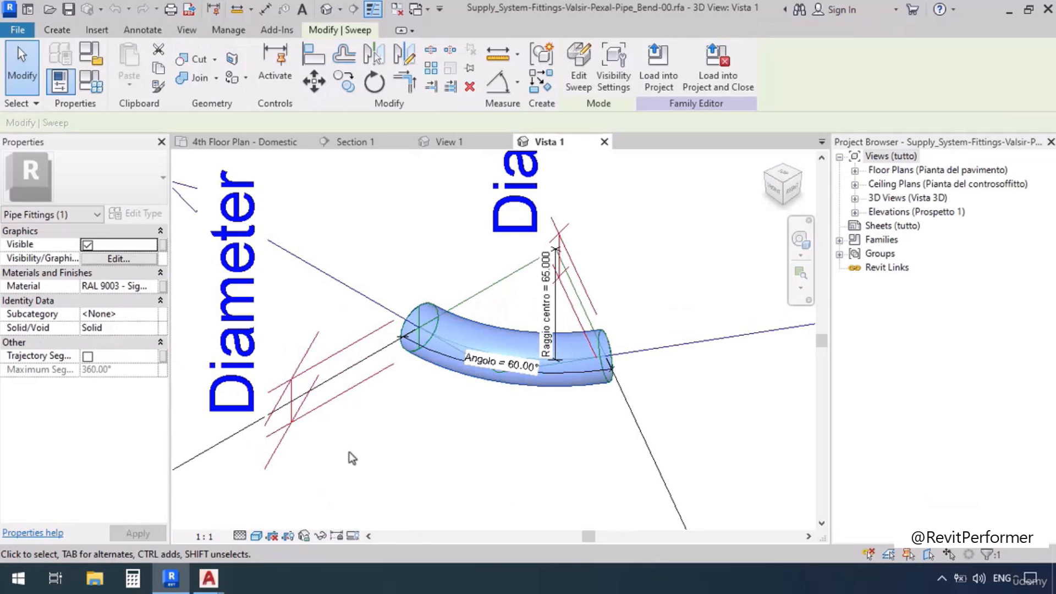
{"action": "left_click", "coordinate": [153, 288]}
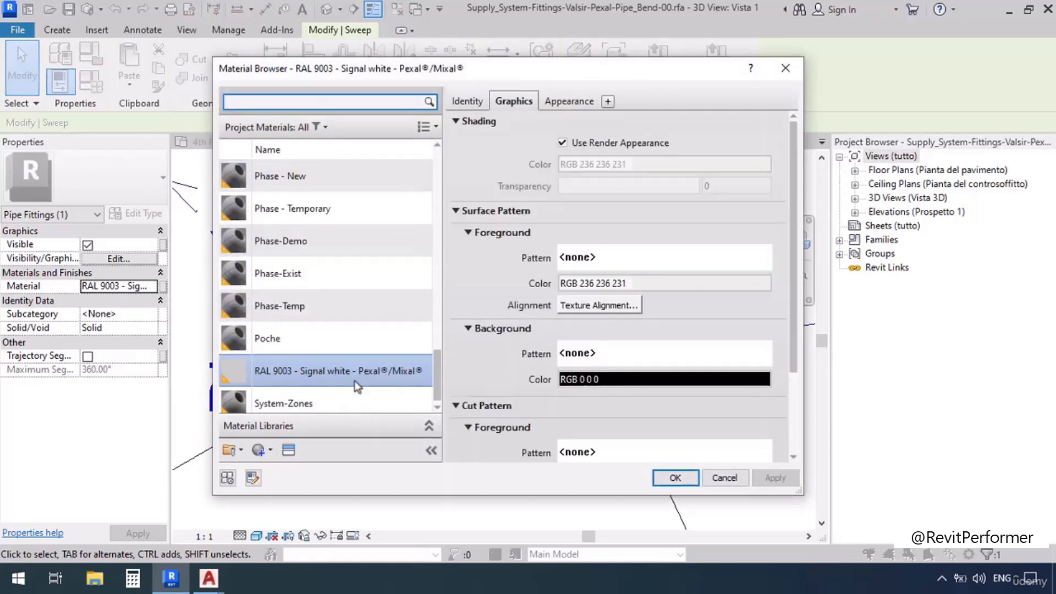
{"action": "left_click", "coordinate": [583, 102]}
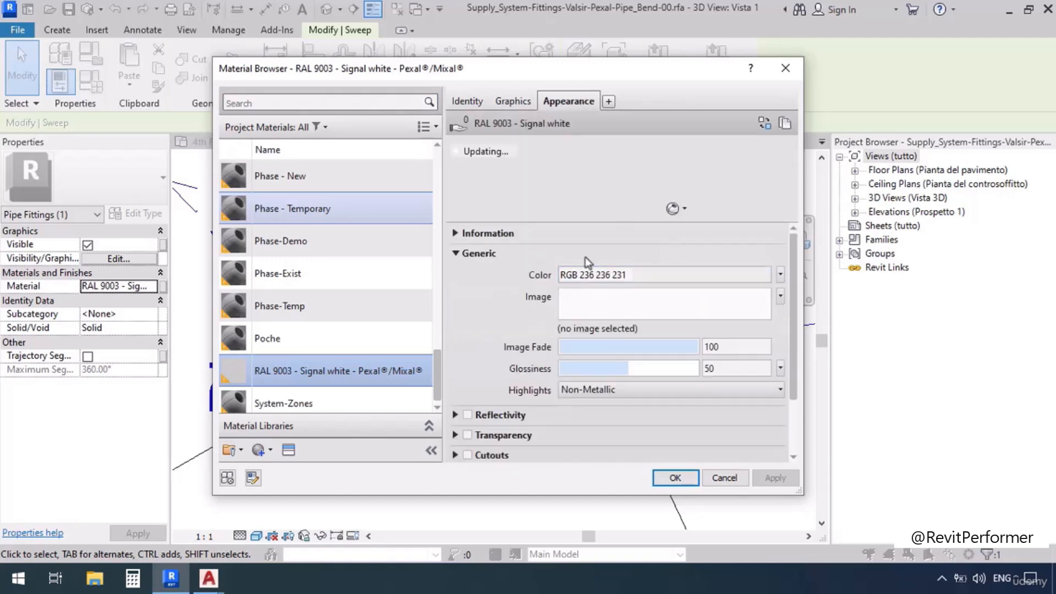
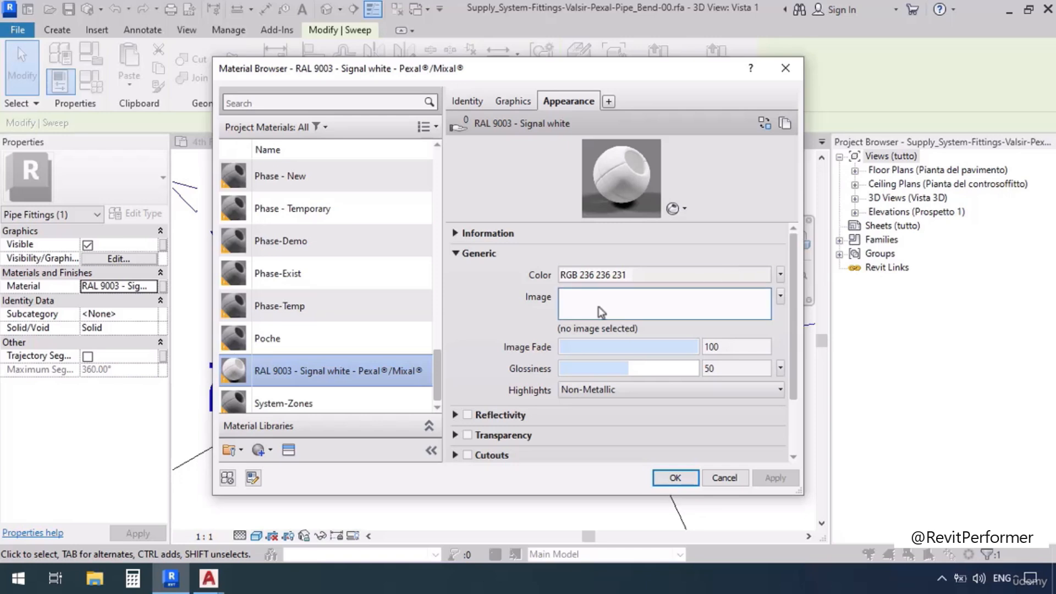
Copy the name of the bend's RAL 9003 - Signal white - Pexal®/Mixal® material and leave the material unchanged.
{"action": "right_click", "coordinate": [325, 367]}
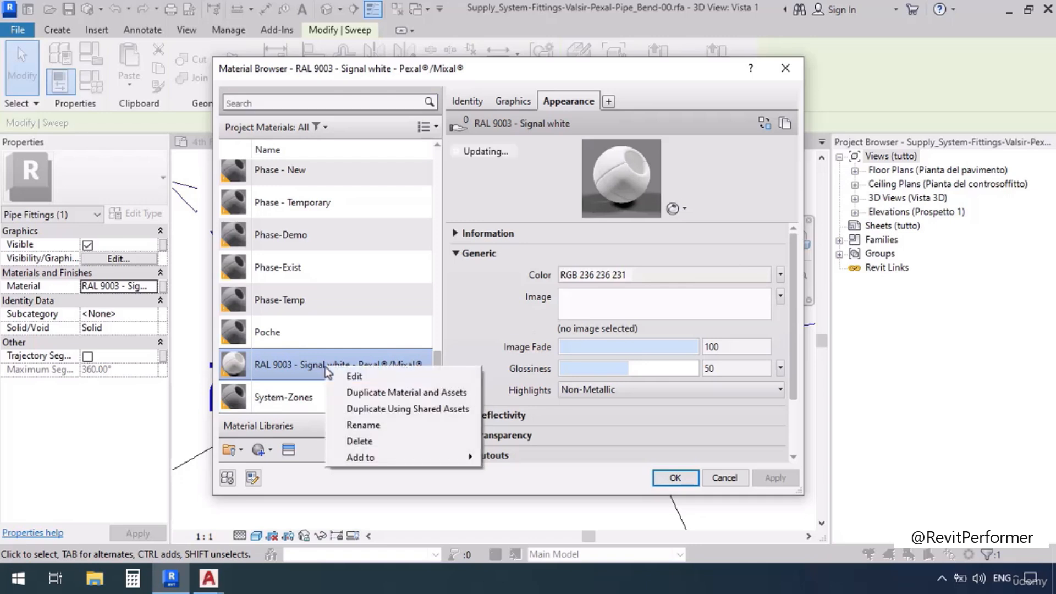
{"action": "left_click", "coordinate": [352, 423]}
{"action": "key", "text": "ctrl+c"}
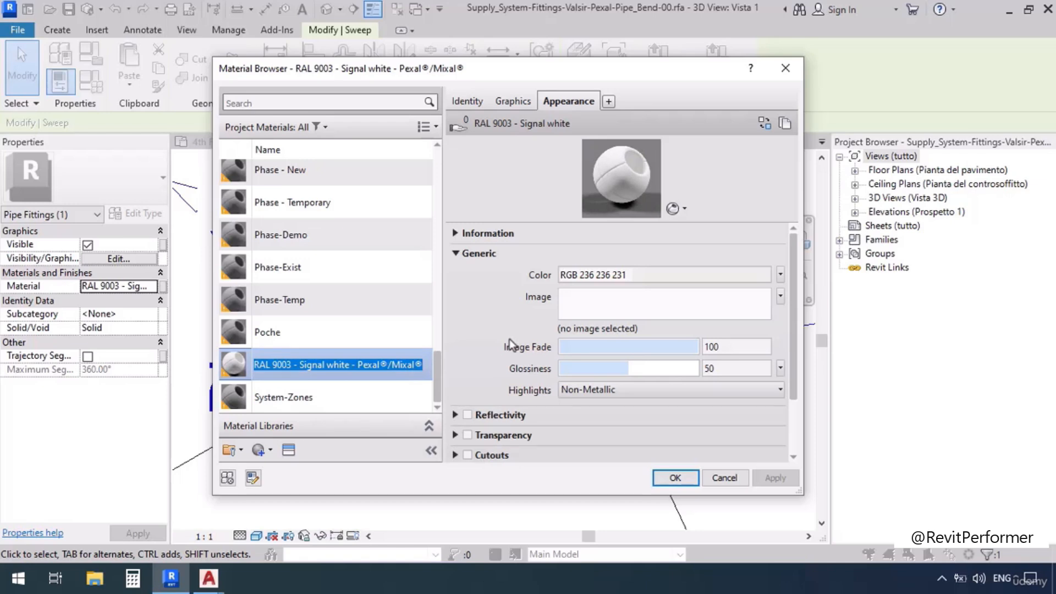
{"action": "left_click", "coordinate": [720, 478]}
{"action": "left_click", "coordinate": [721, 478]}
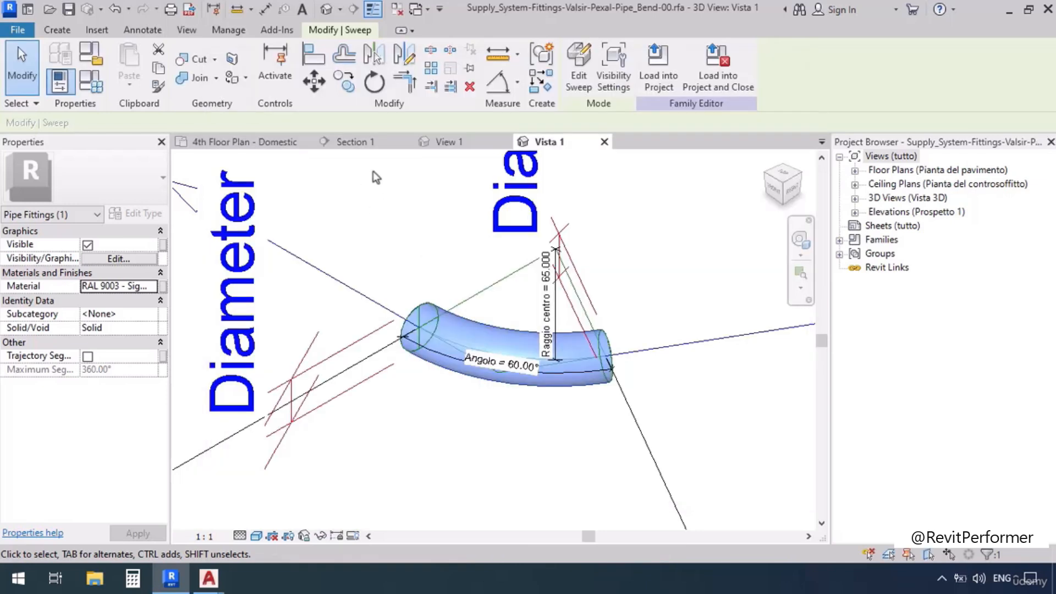
In the collector family, select the main body, inlet and outlet extrusions together and open their material assignment.
{"action": "left_click", "coordinate": [445, 142]}
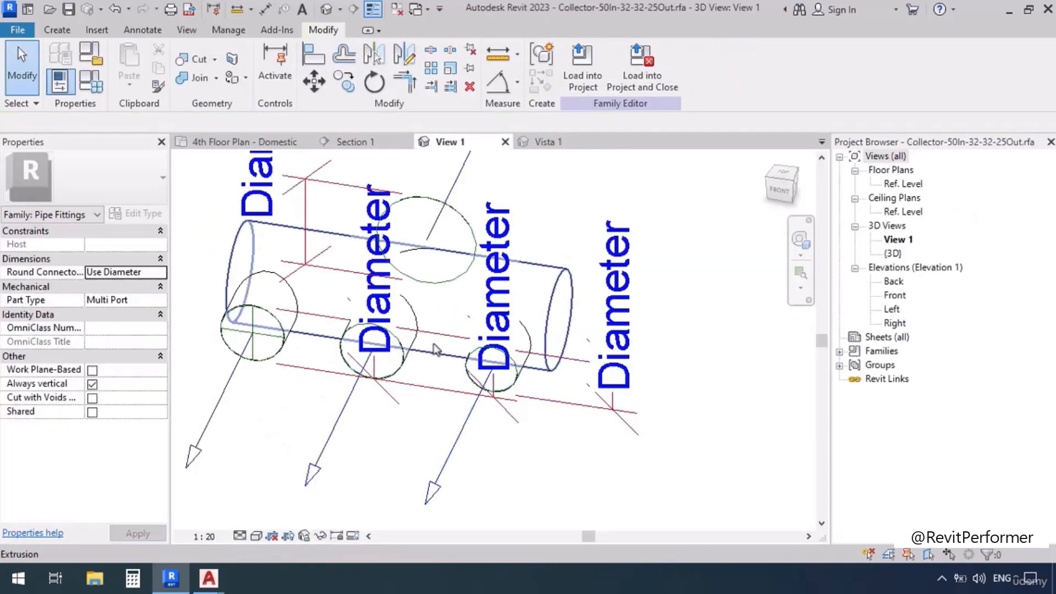
{"action": "left_click", "coordinate": [457, 312]}
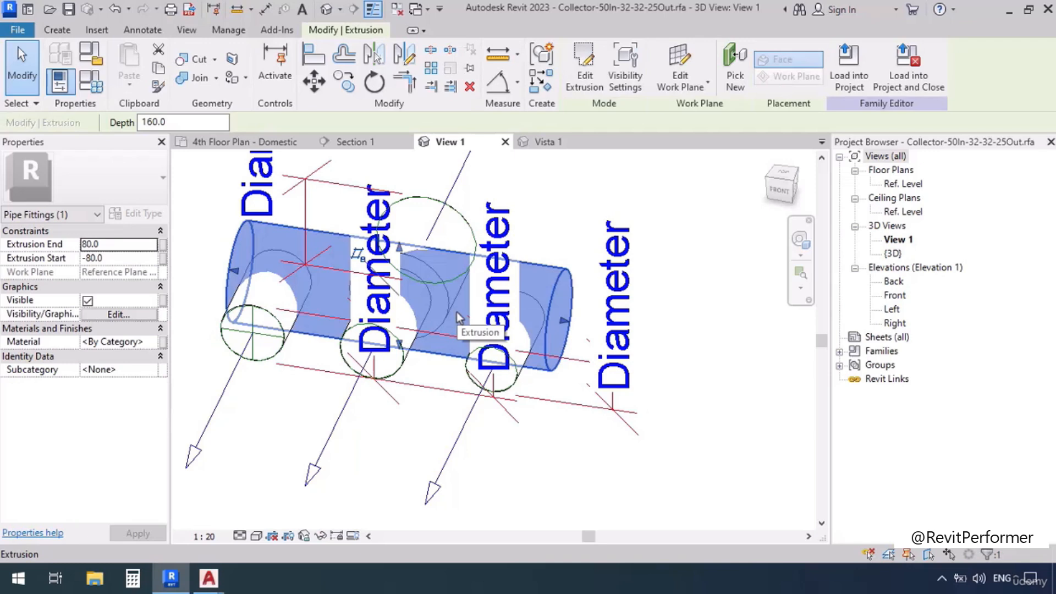
{"action": "key", "text": "ctrl"}
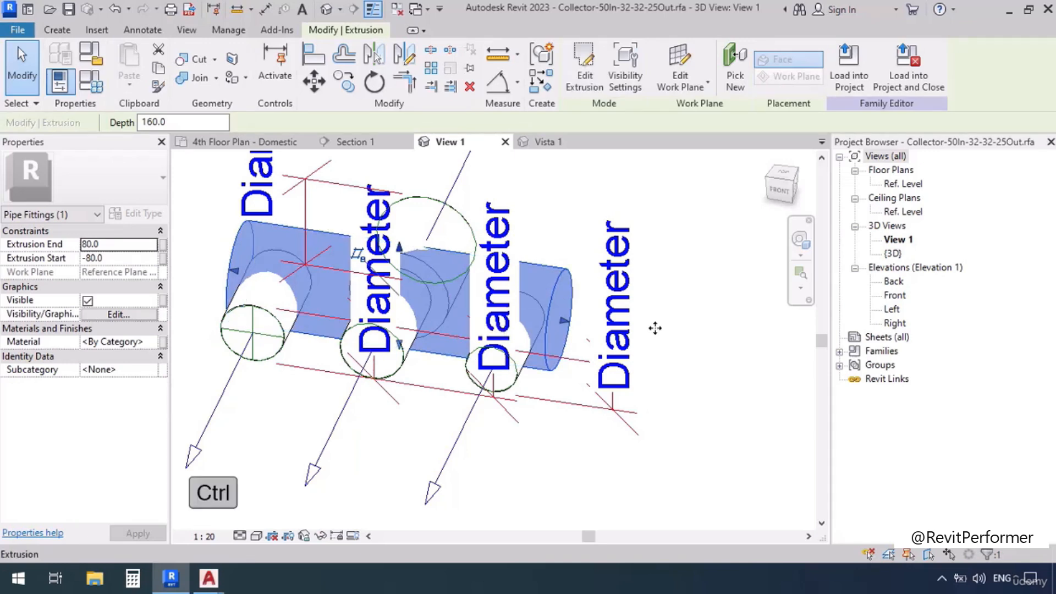
{"action": "left_click", "coordinate": [457, 232], "text": "ctrl"}
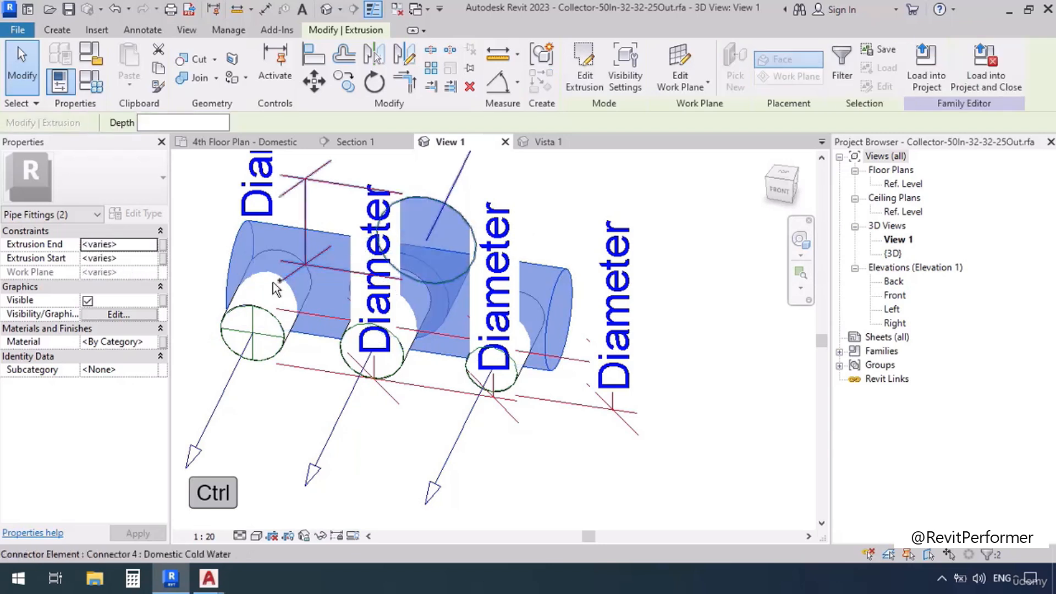
{"action": "left_click", "coordinate": [278, 283], "text": "ctrl"}
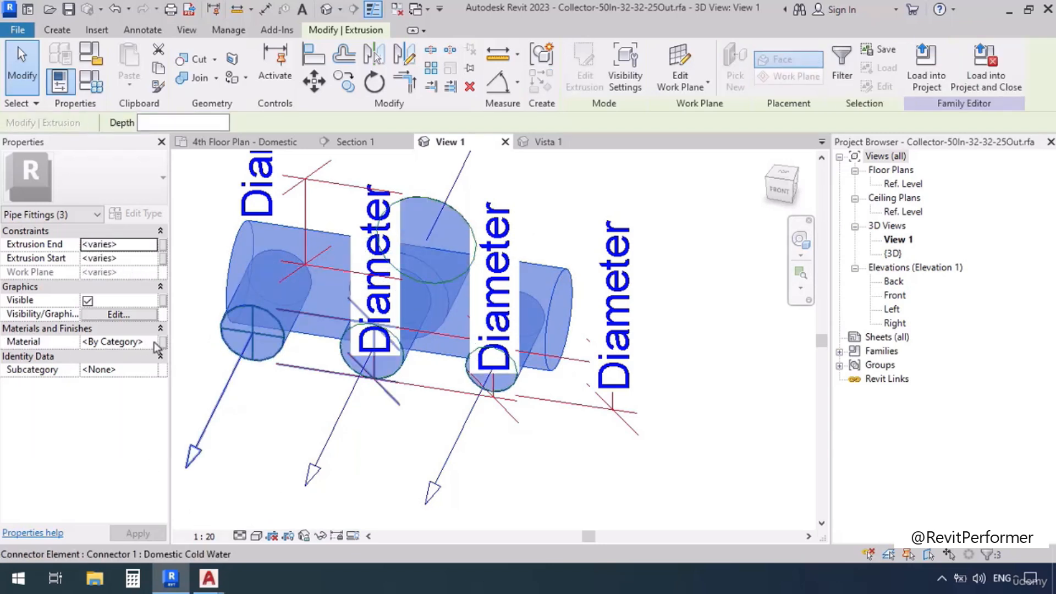
{"action": "left_click", "coordinate": [161, 342]}
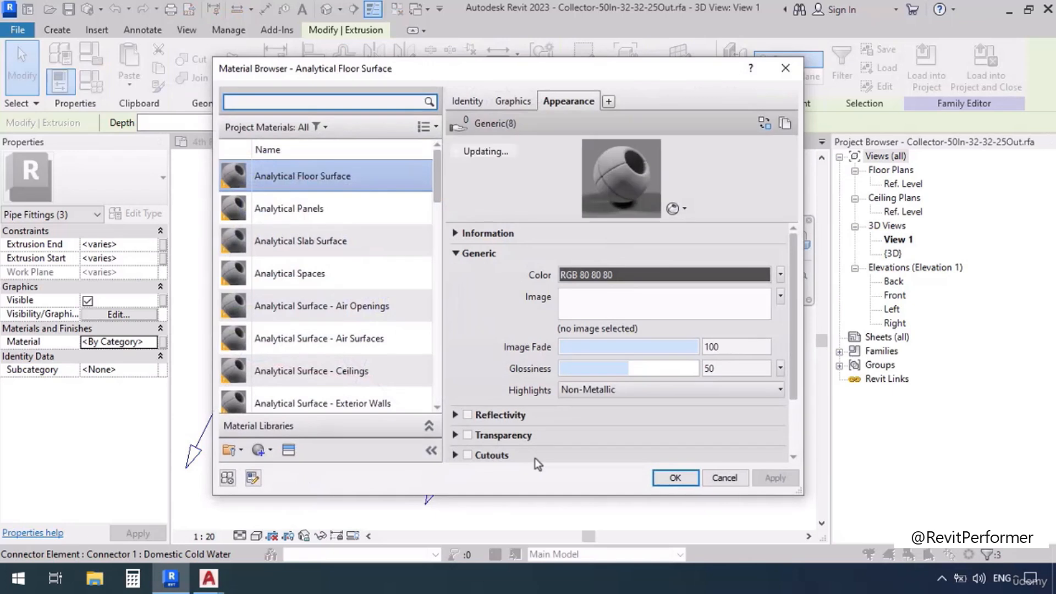
Duplicate the Default material with its assets and name the copy RAL 9003 - Signal white - Pexal®/Mixal®.
{"action": "scroll", "coordinate": [345, 345], "scroll_direction": "down", "scroll_amount": 8}
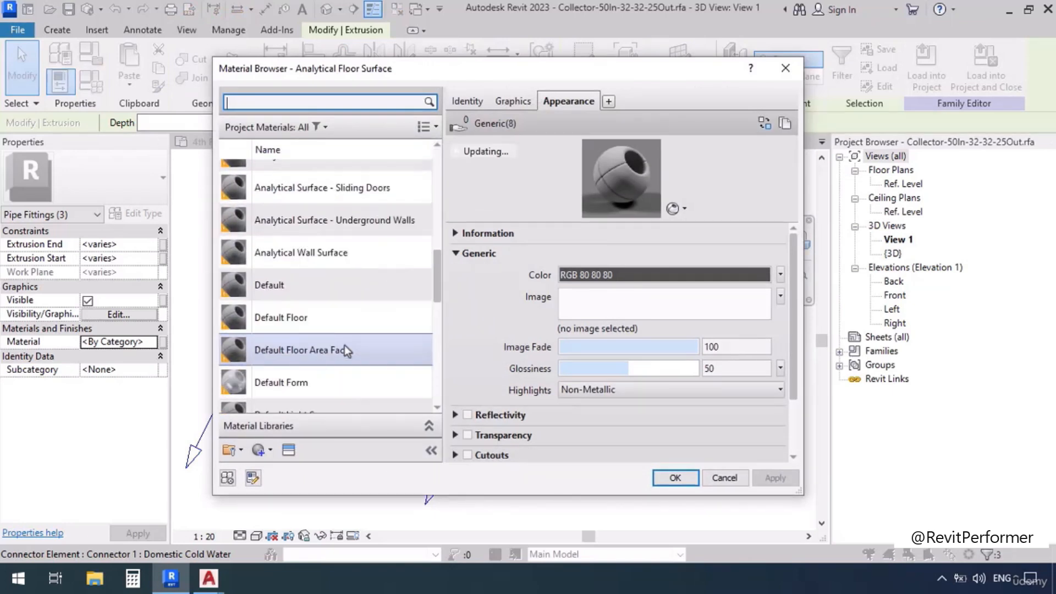
{"action": "left_click", "coordinate": [271, 292]}
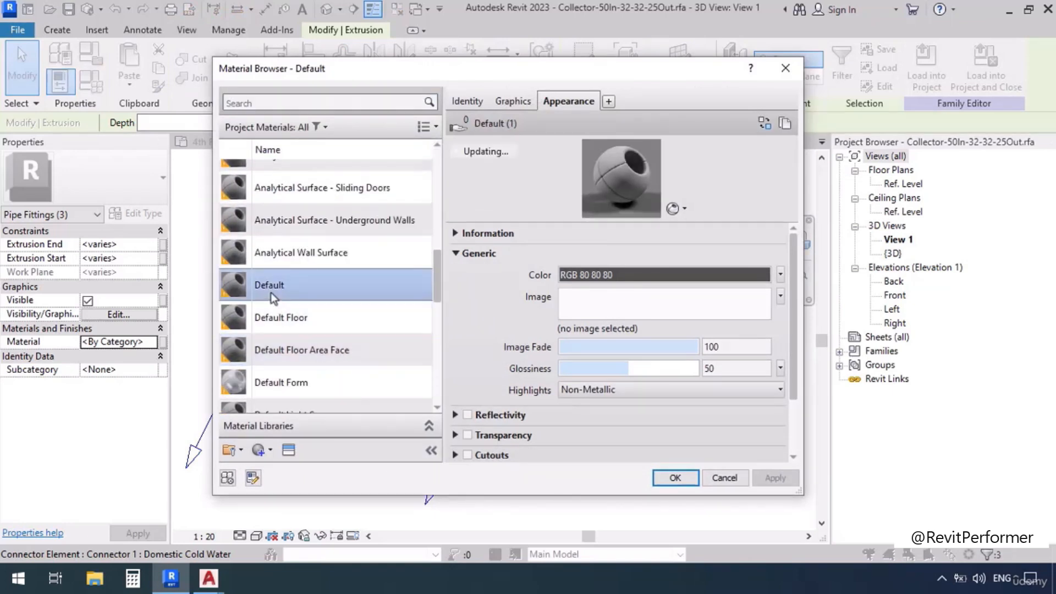
{"action": "right_click", "coordinate": [270, 292]}
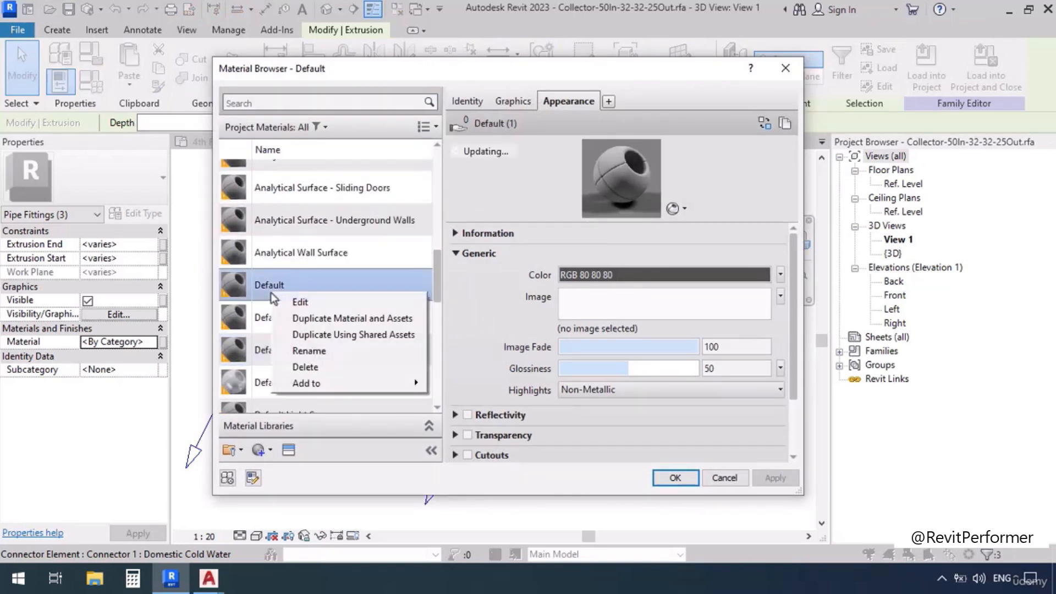
{"action": "left_click", "coordinate": [303, 320]}
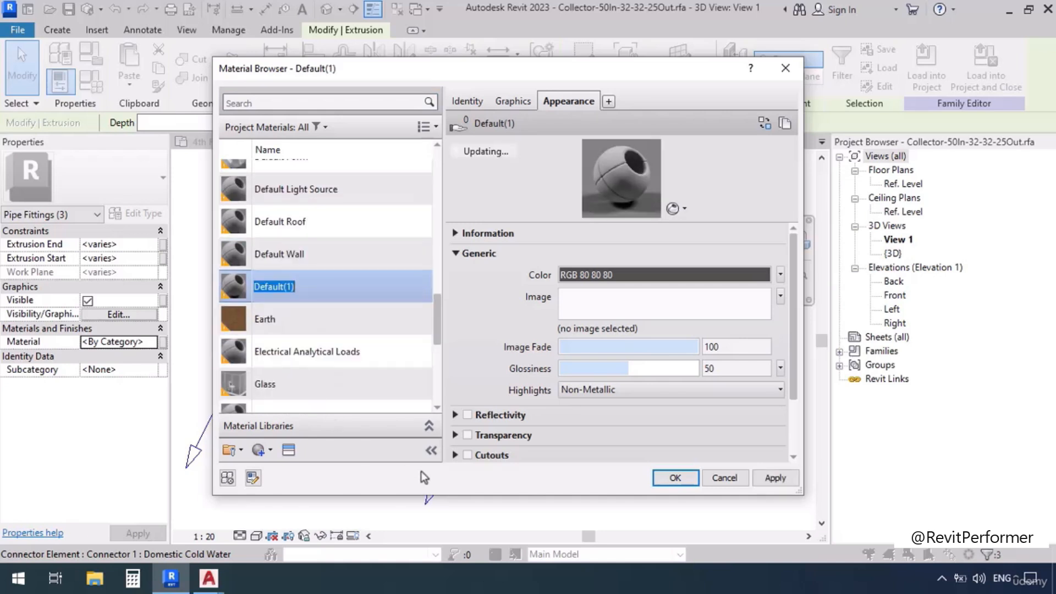
{"action": "key", "text": "ctrl+v"}
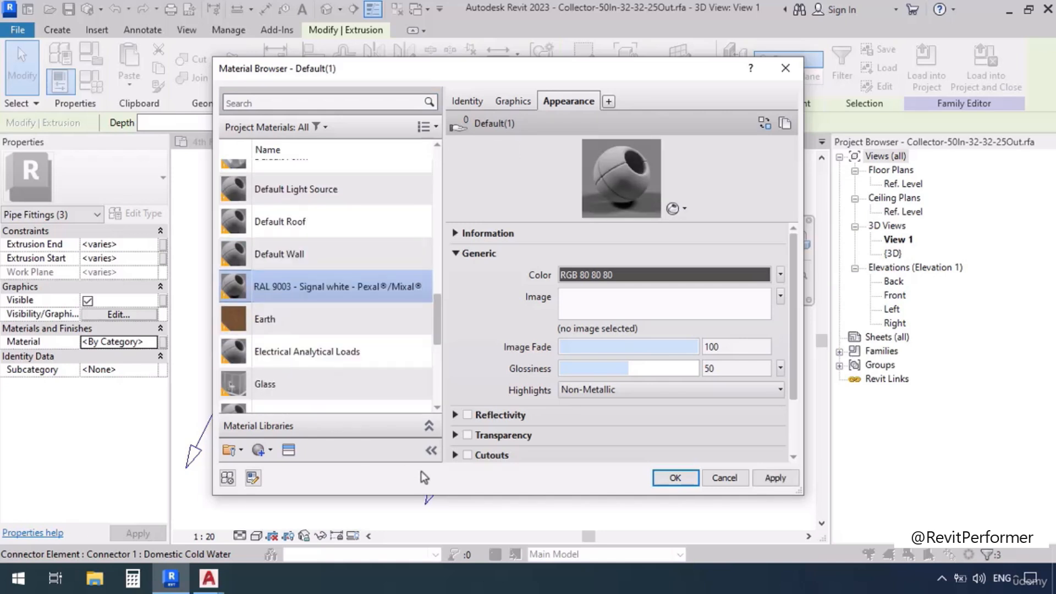
{"action": "key", "text": "Return"}
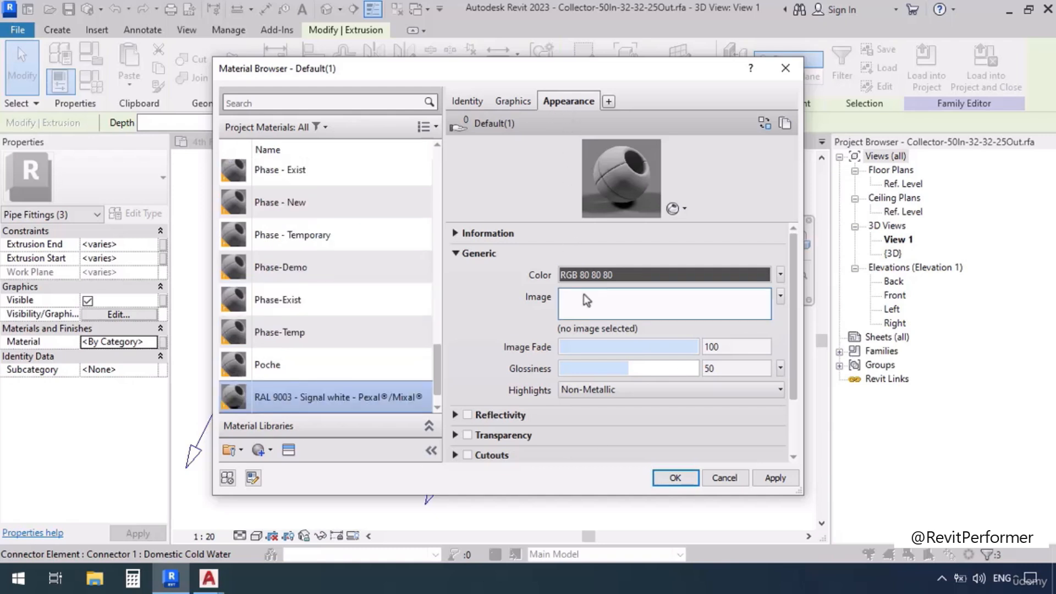
Set the new material's appearance color to RGB 236, 236, 231.
{"action": "left_click", "coordinate": [582, 275]}
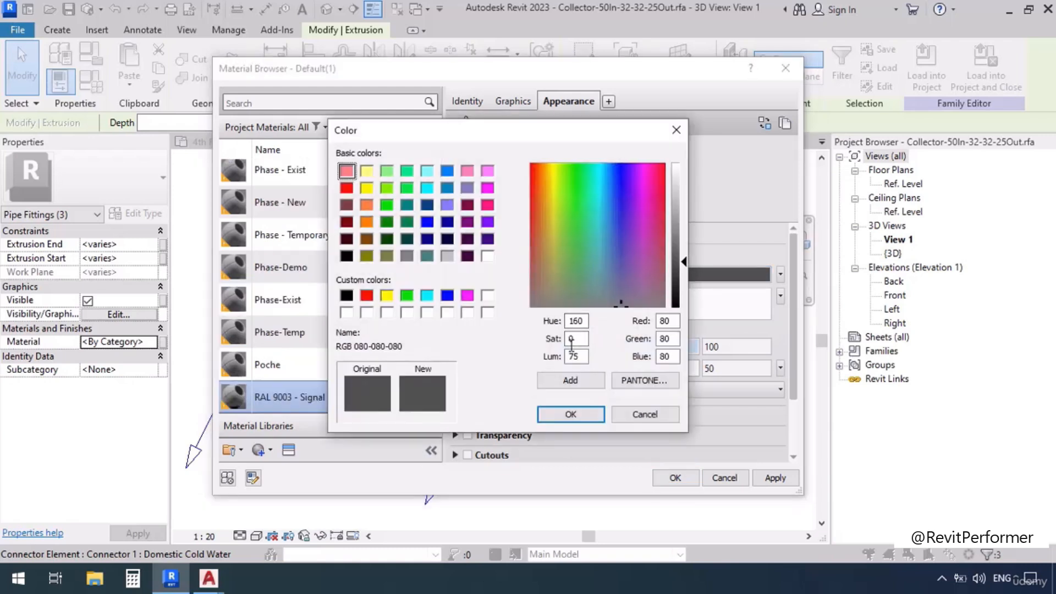
{"action": "double_click", "coordinate": [676, 322]}
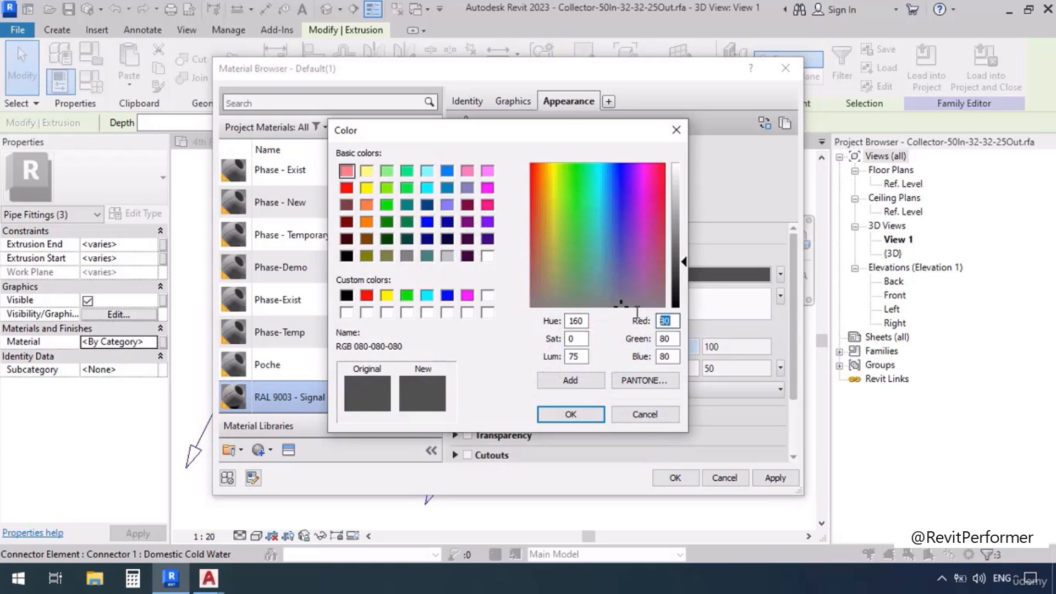
{"action": "type", "text": "236"}
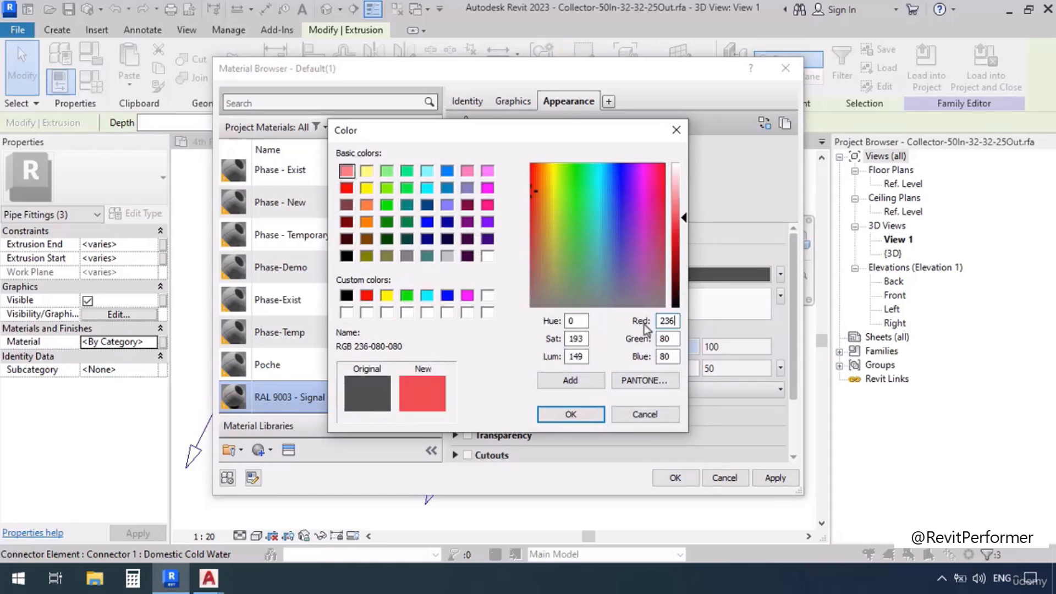
{"action": "double_click", "coordinate": [663, 339]}
{"action": "type", "text": "236"}
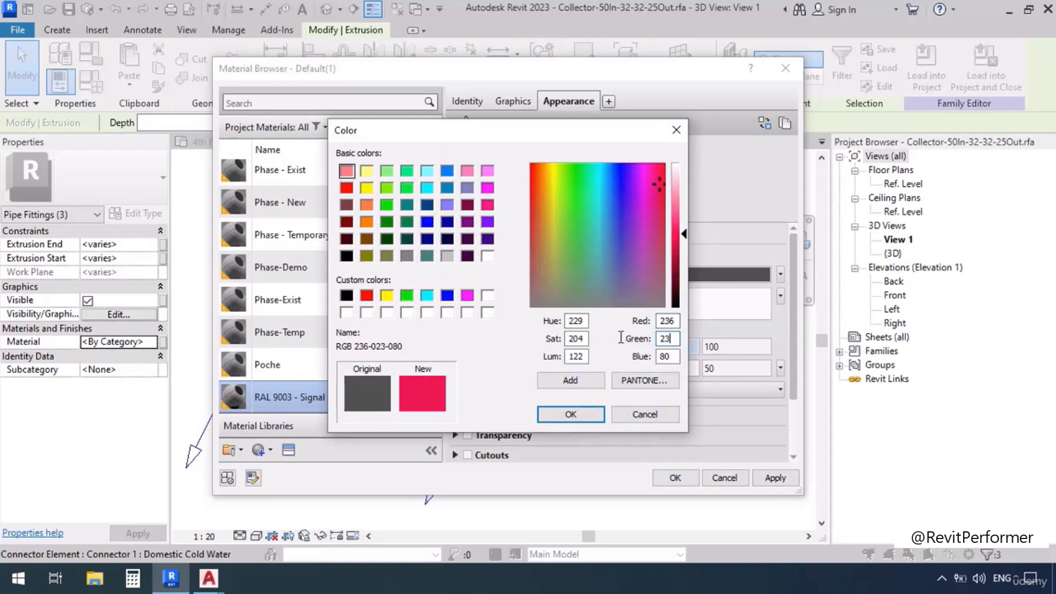
{"action": "double_click", "coordinate": [668, 357]}
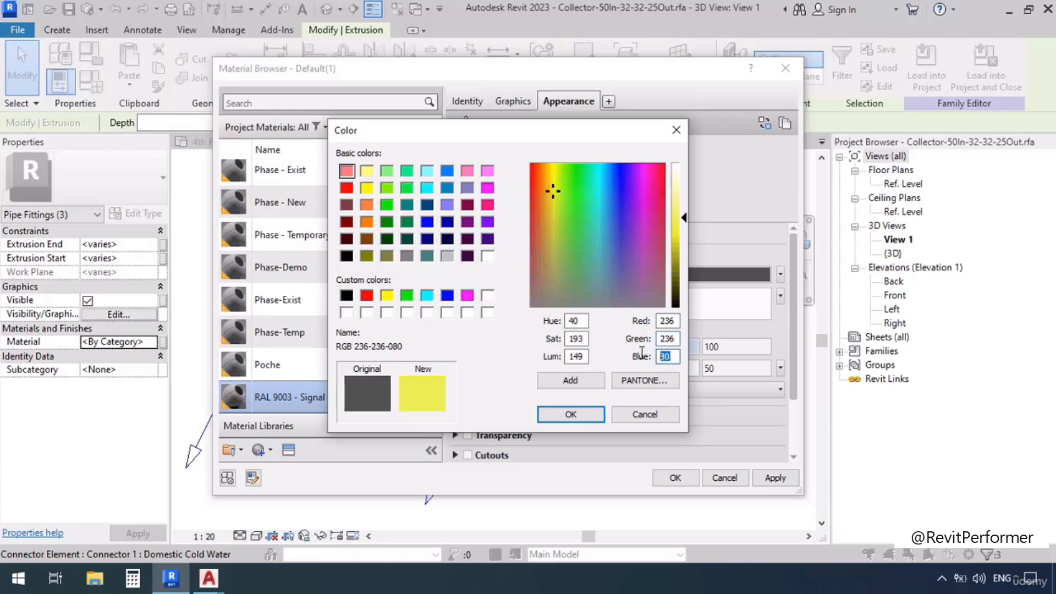
{"action": "type", "text": "231"}
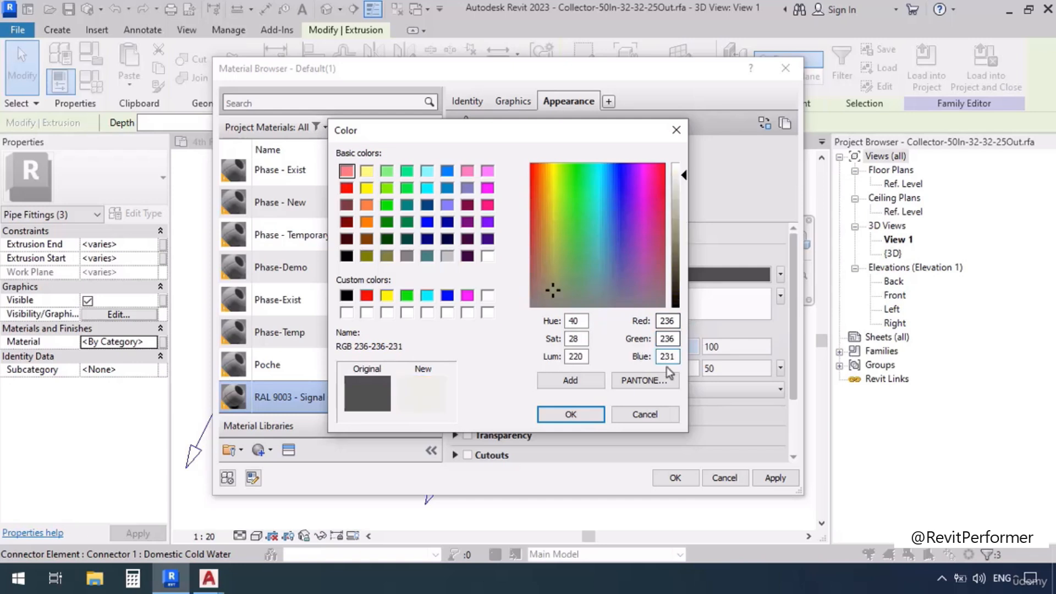
{"action": "left_click", "coordinate": [571, 415]}
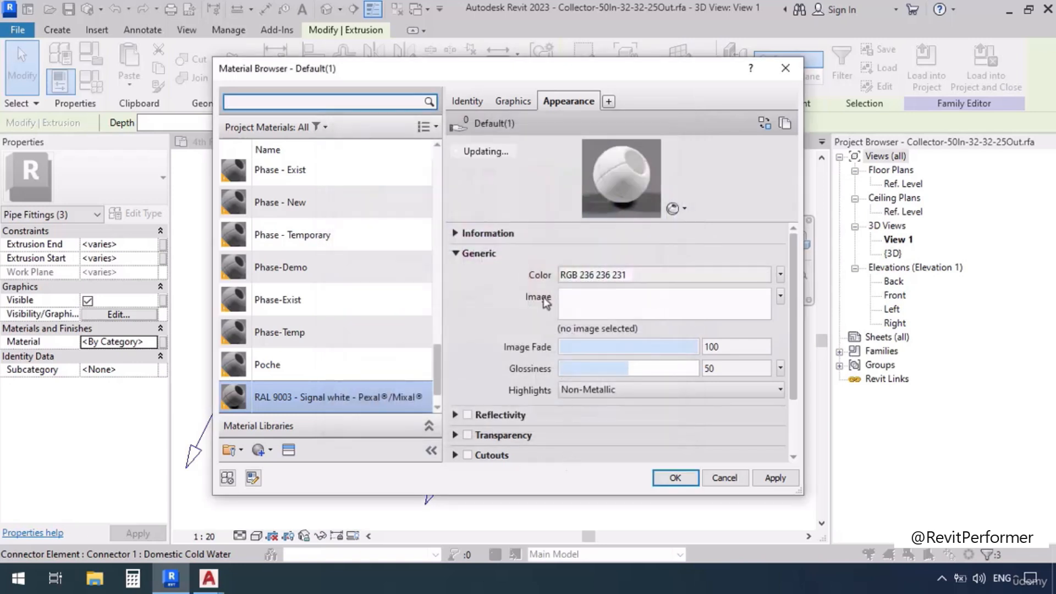
Make the material's shading use its render appearance and assign the material to the selected collector extrusions.
{"action": "left_click", "coordinate": [513, 102]}
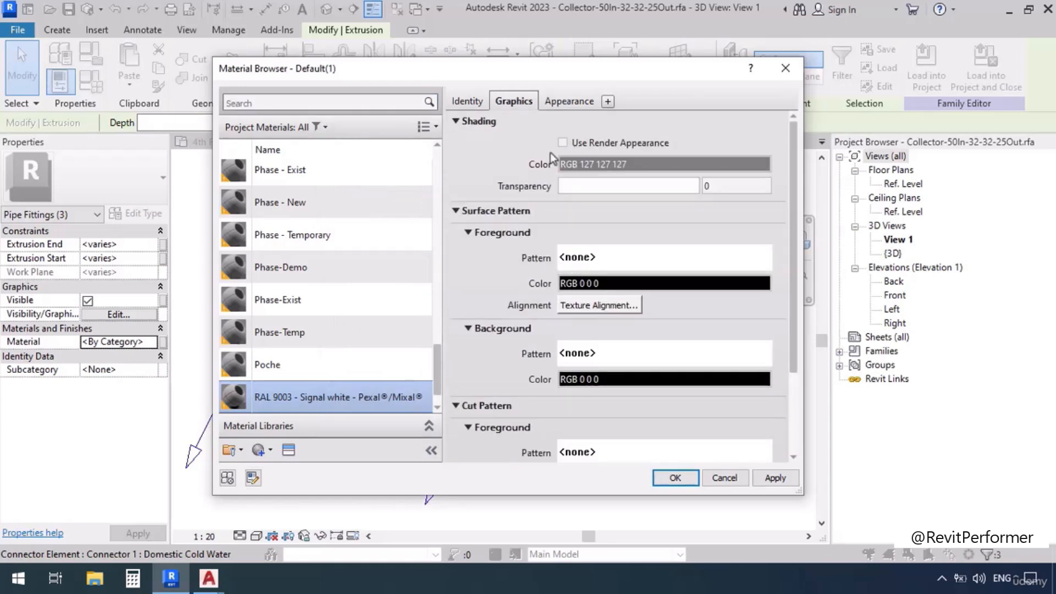
{"action": "left_click", "coordinate": [562, 143]}
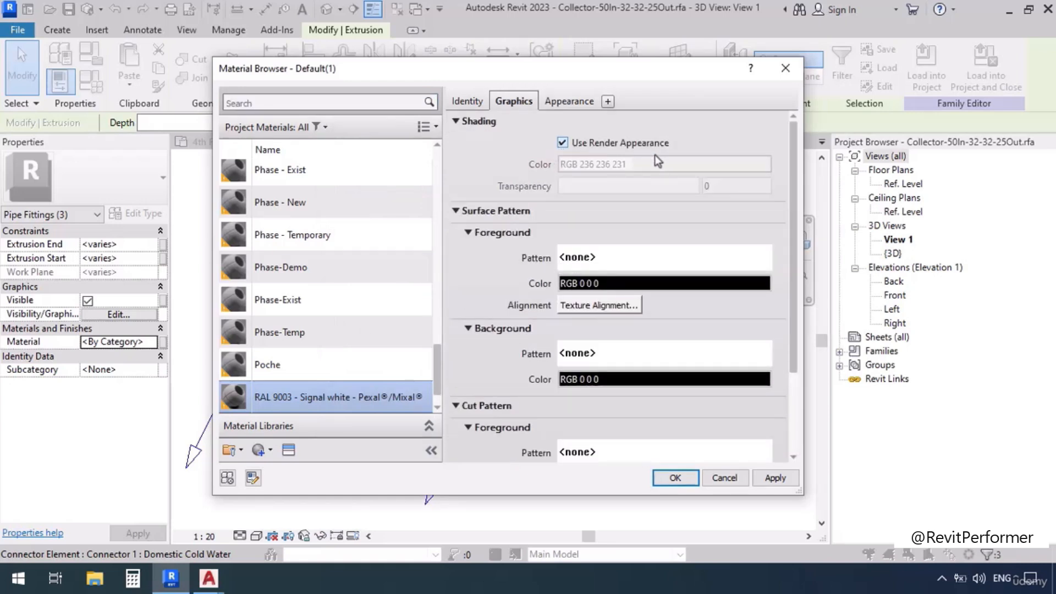
{"action": "left_click", "coordinate": [558, 102]}
{"action": "left_click", "coordinate": [675, 478]}
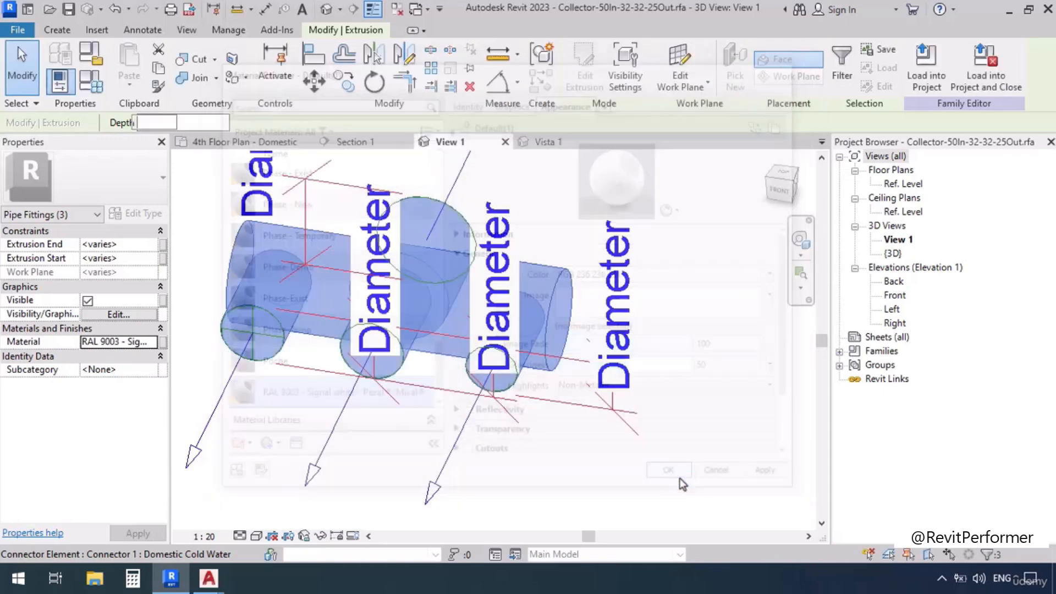
{"action": "left_click", "coordinate": [595, 485]}
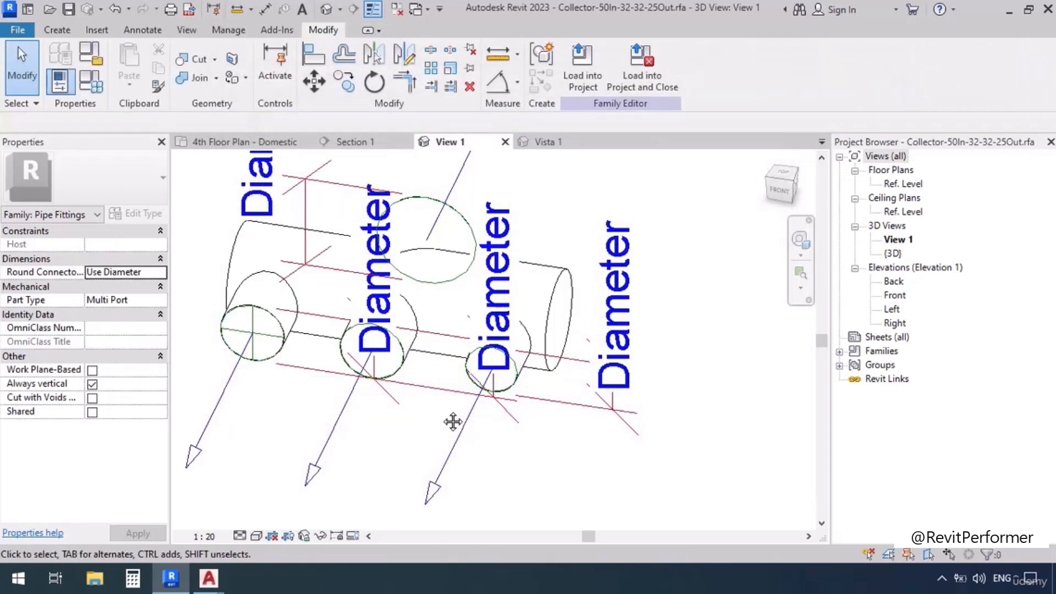
Save the collector family over its existing file and load it into Mechanical Office Project.rvt, overwriting the existing version.
{"action": "middle_click_drag", "start_coordinate": [450, 420], "coordinate": [538, 419]}
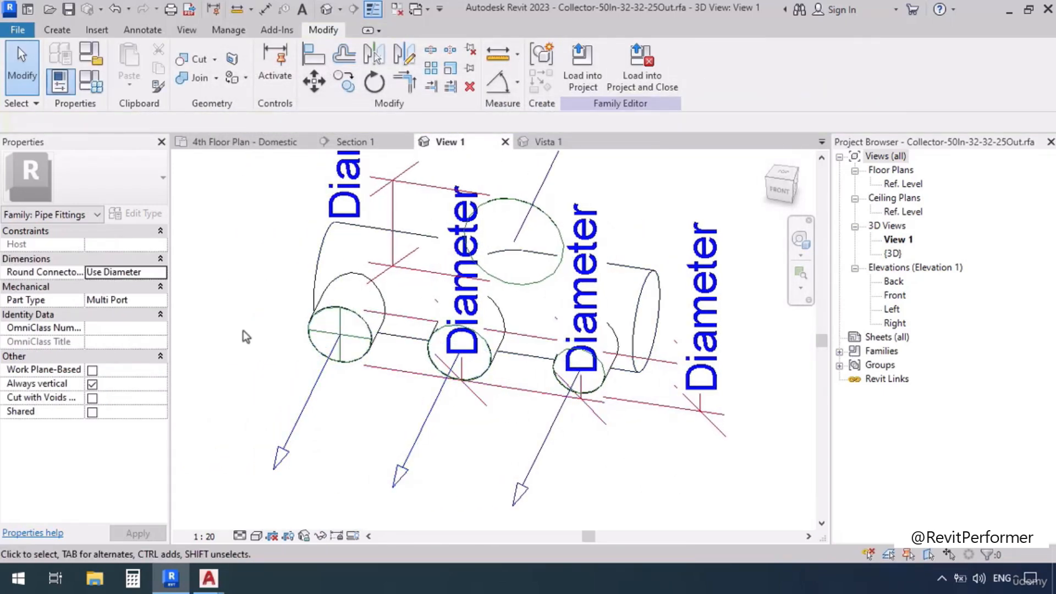
{"action": "left_click", "coordinate": [69, 9]}
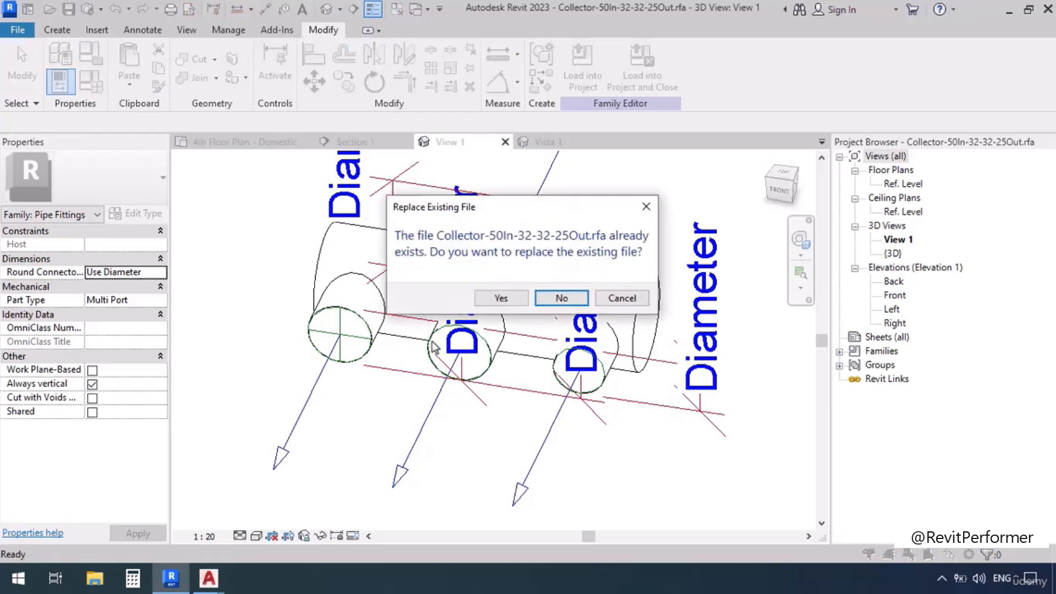
{"action": "left_click", "coordinate": [499, 297]}
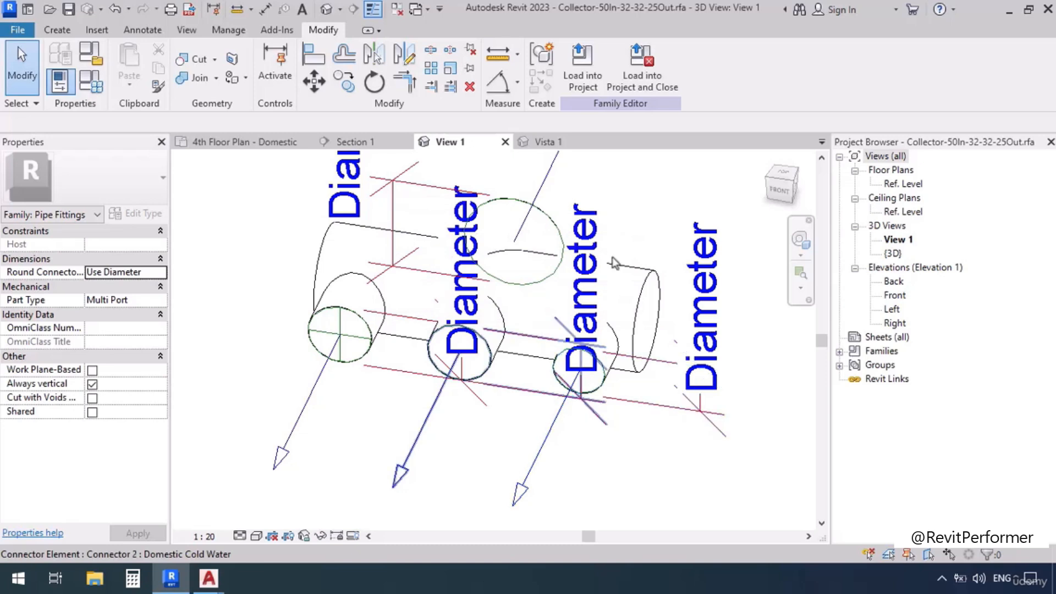
{"action": "left_click", "coordinate": [658, 76]}
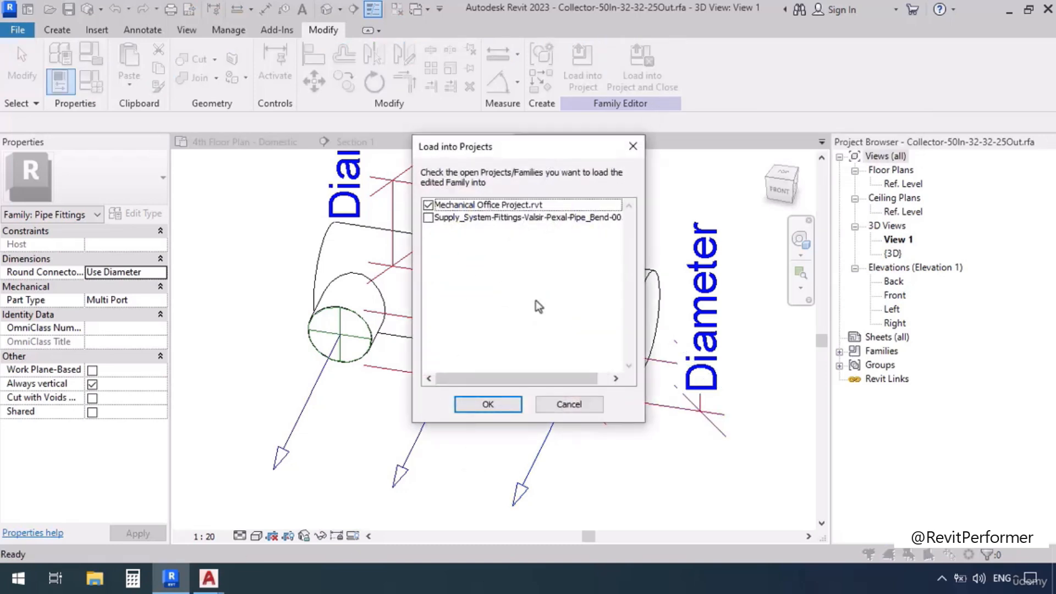
{"action": "left_click", "coordinate": [488, 404]}
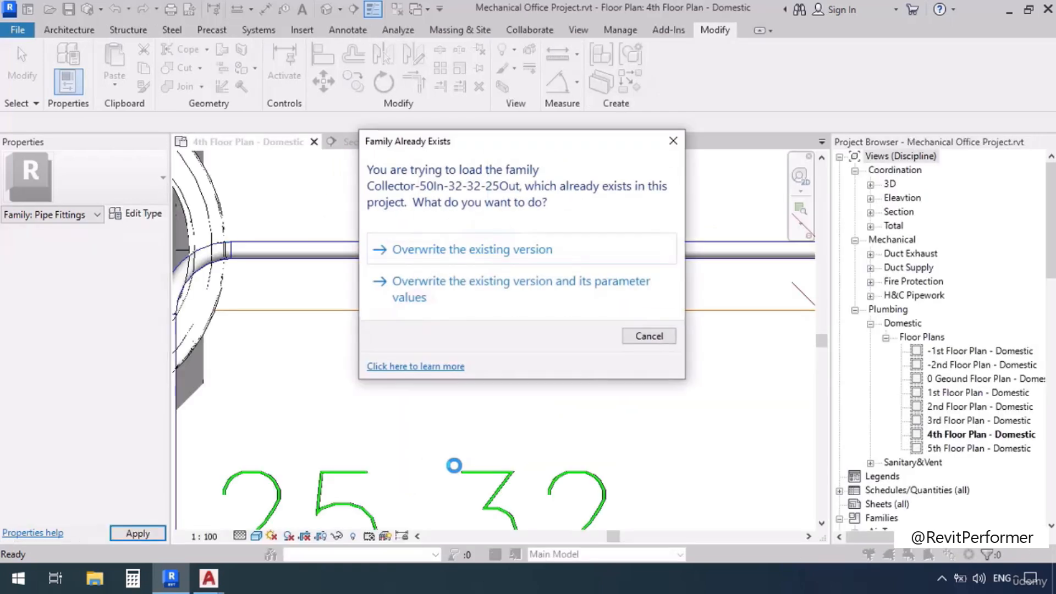
{"action": "left_click", "coordinate": [468, 251]}
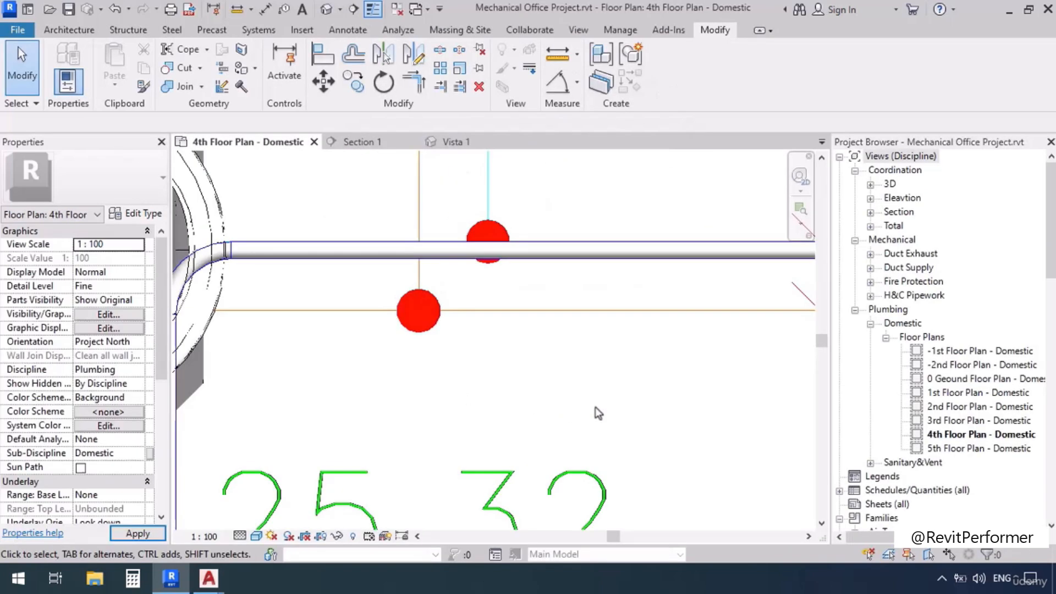
Continue the collector's 26 mm outlet pipe from its open end, running horizontally along the linked DWG's cold water line at 3900 mm elevation.
{"action": "scroll", "coordinate": [382, 371], "scroll_direction": "down", "scroll_amount": 2}
{"action": "scroll", "coordinate": [383, 371], "scroll_direction": "down", "scroll_amount": 4}
{"action": "scroll", "coordinate": [610, 326], "scroll_direction": "up", "scroll_amount": 2}
{"action": "scroll", "coordinate": [610, 326], "scroll_direction": "up", "scroll_amount": 5}
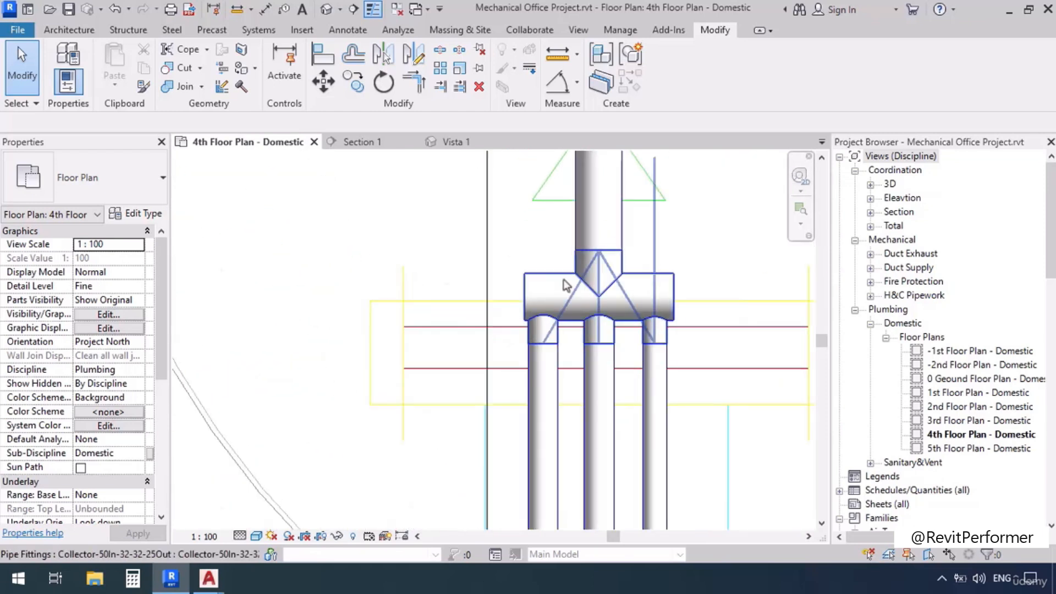
{"action": "left_click", "coordinate": [659, 418]}
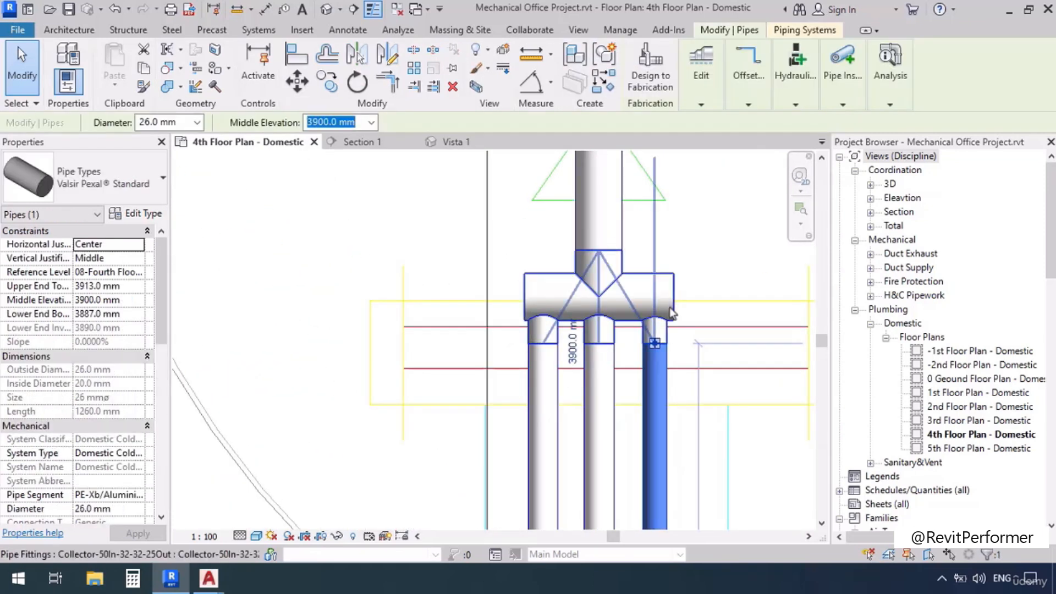
{"action": "scroll", "coordinate": [566, 254], "scroll_direction": "down", "scroll_amount": 5}
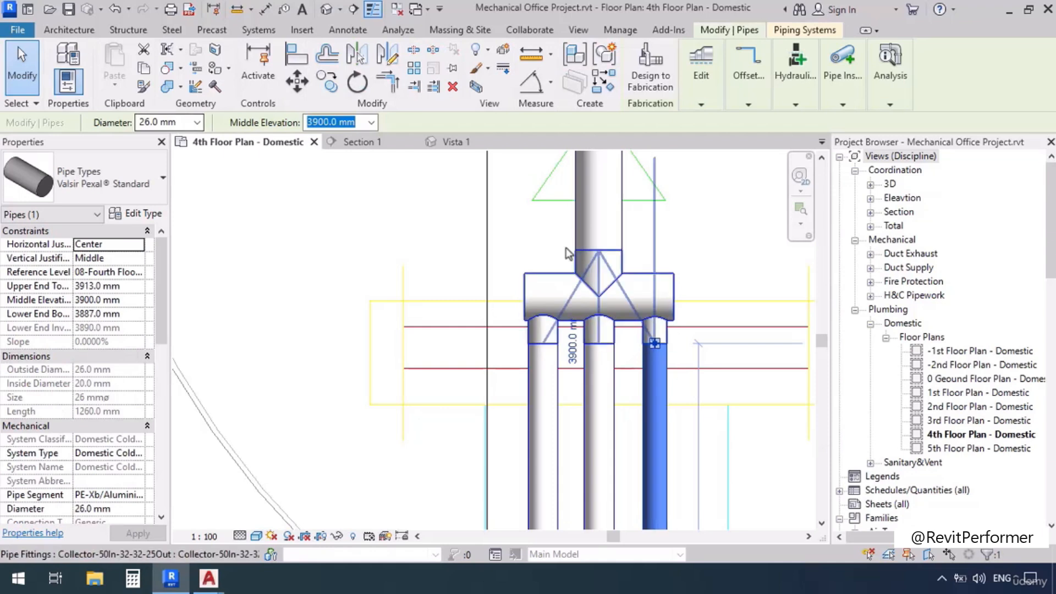
{"action": "scroll", "coordinate": [570, 254], "scroll_direction": "up", "scroll_amount": 5}
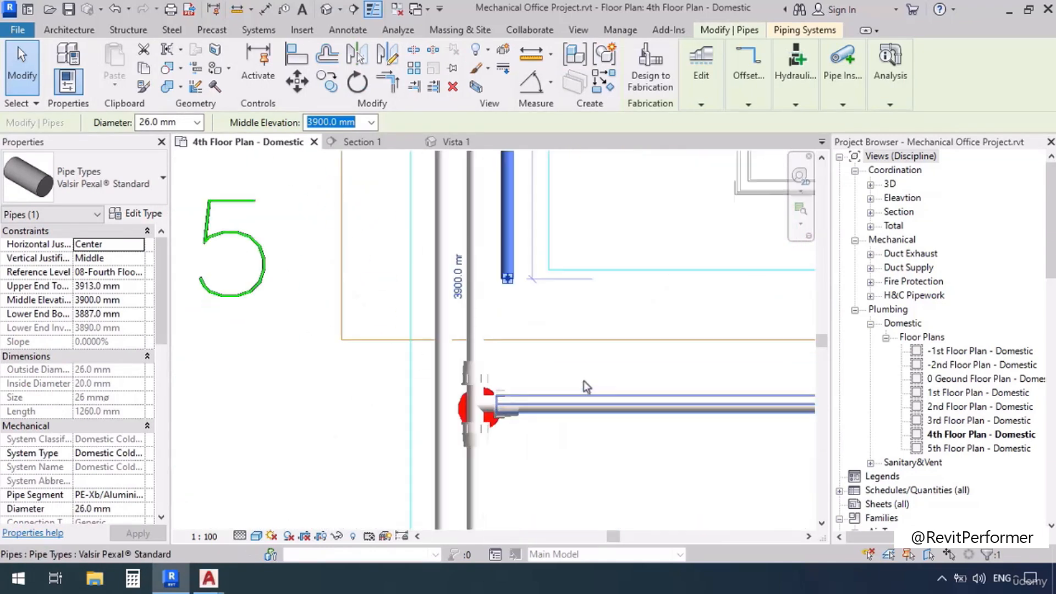
{"action": "right_click", "coordinate": [511, 290]}
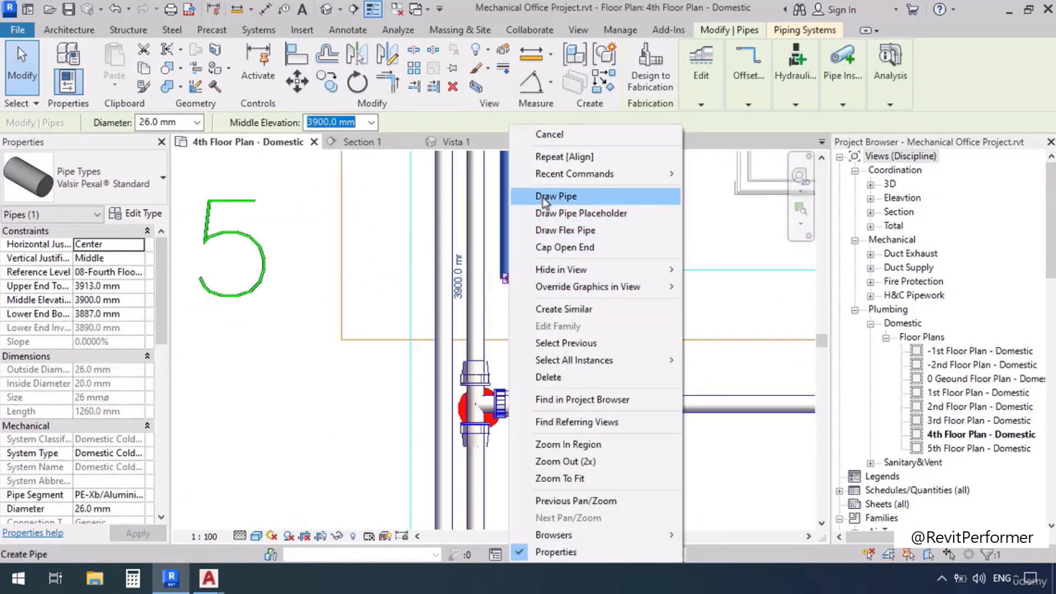
{"action": "left_click", "coordinate": [519, 195]}
{"action": "scroll", "coordinate": [319, 352], "scroll_direction": "down", "scroll_amount": 1}
{"action": "scroll", "coordinate": [318, 352], "scroll_direction": "down", "scroll_amount": 3}
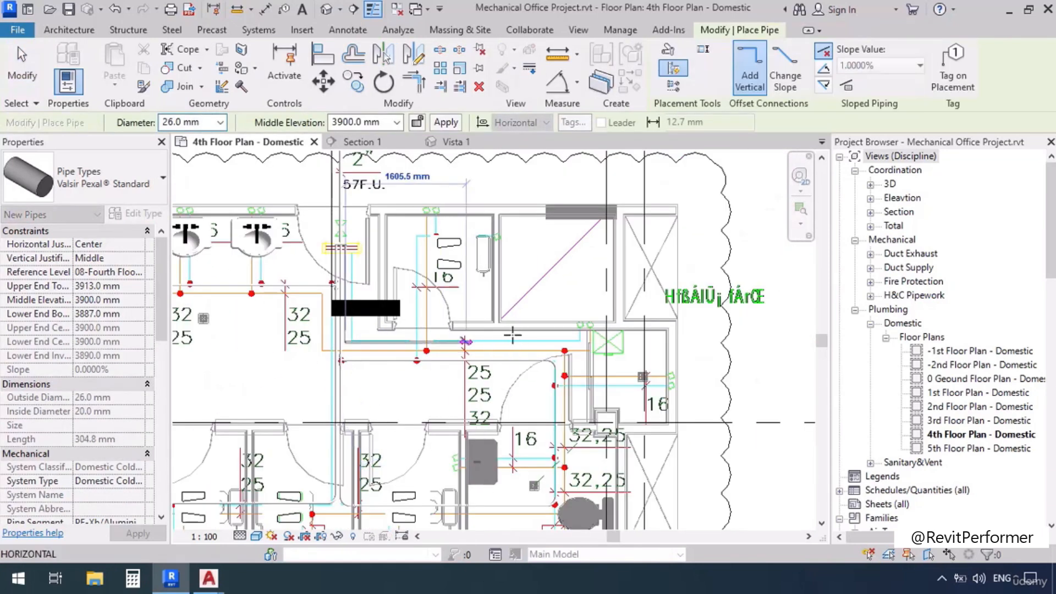
{"action": "scroll", "coordinate": [581, 338], "scroll_direction": "up", "scroll_amount": 3}
{"action": "scroll", "coordinate": [580, 338], "scroll_direction": "up", "scroll_amount": 2}
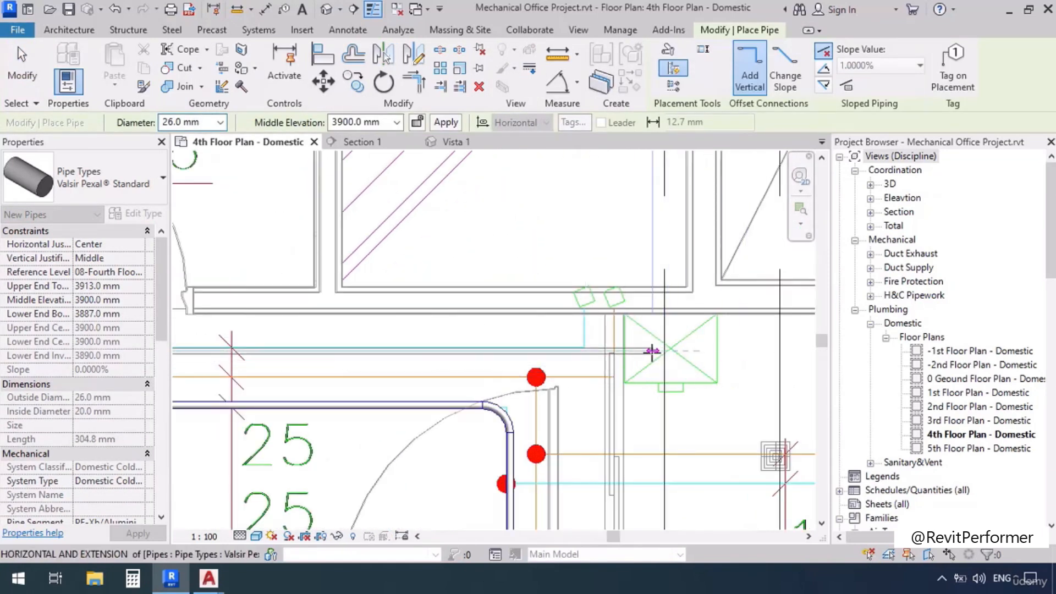
Finish the 26 mm cold water pipe at the green crossed fixture symbol and end pipe placement.
{"action": "left_click", "coordinate": [652, 401]}
{"action": "key", "text": "Escape"}
{"action": "key", "text": "Escape"}
Convert the 50 mm elbow above the 57F.U. main pipe into a tee with an open end along the cyan line.
{"action": "scroll", "coordinate": [660, 375], "scroll_direction": "down", "scroll_amount": 4}
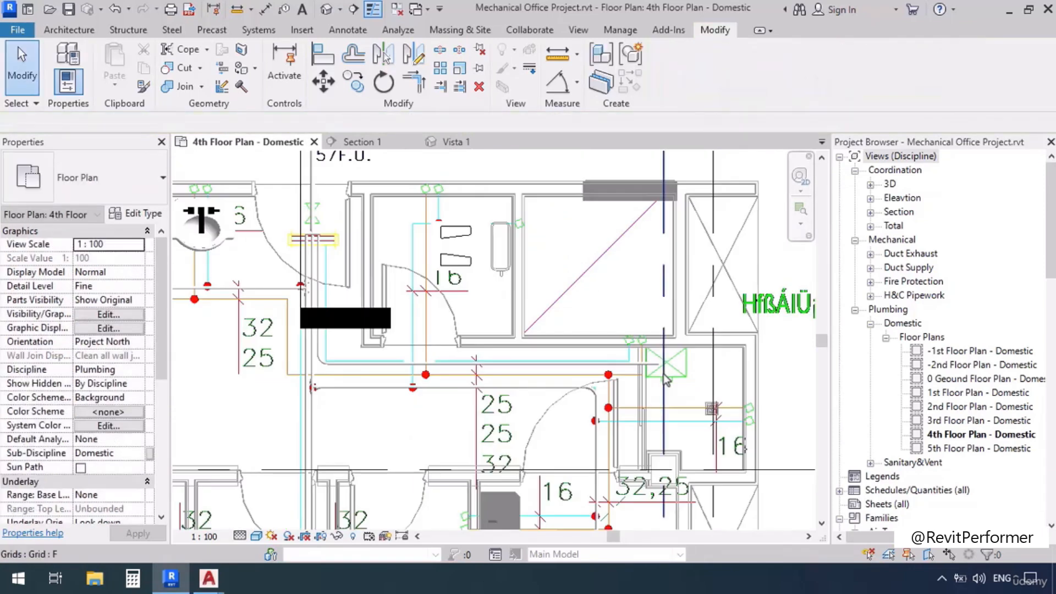
{"action": "middle_click_drag", "start_coordinate": [488, 354], "coordinate": [540, 474]}
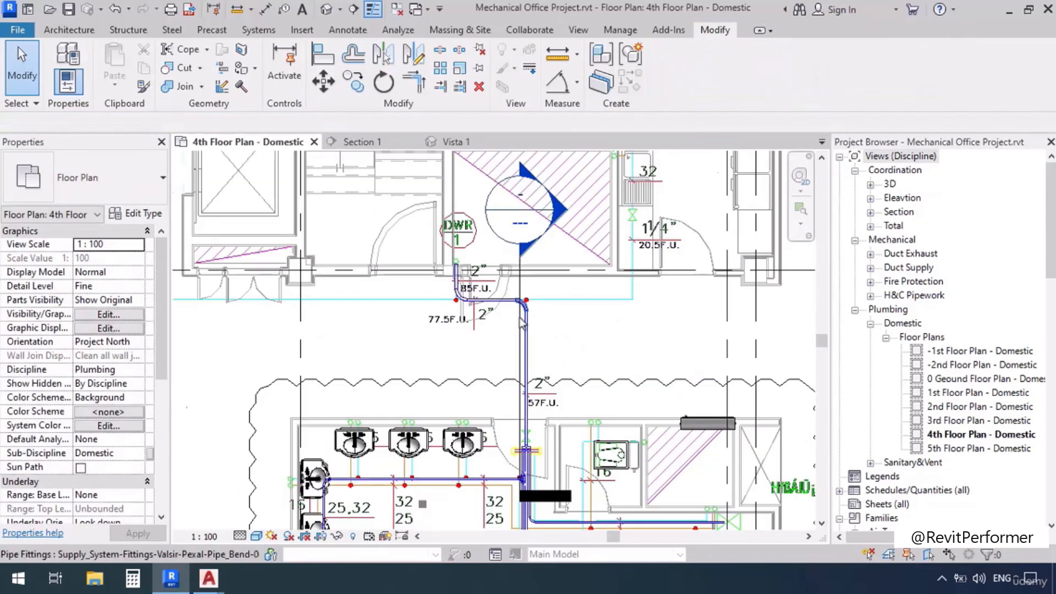
{"action": "scroll", "coordinate": [521, 315], "scroll_direction": "up", "scroll_amount": 2}
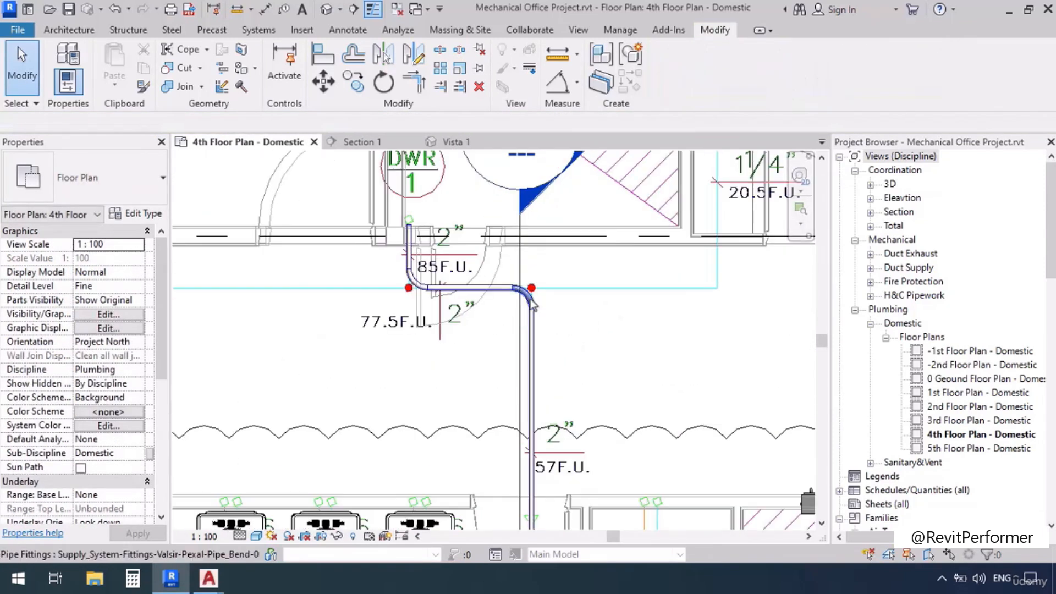
{"action": "left_click", "coordinate": [559, 292]}
{"action": "scroll", "coordinate": [562, 290], "scroll_direction": "up", "scroll_amount": 3}
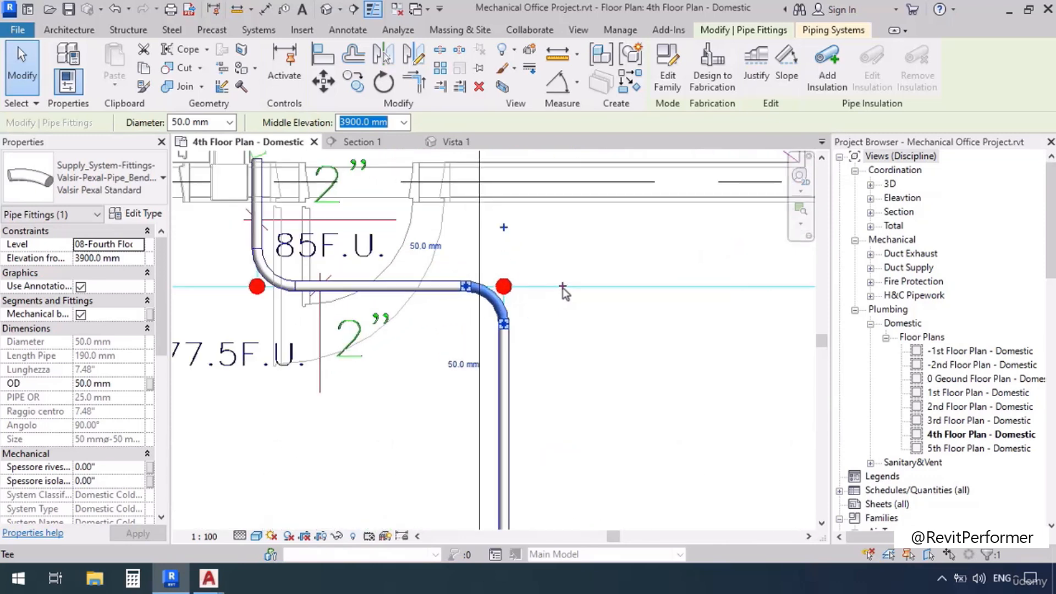
{"action": "left_click", "coordinate": [459, 341]}
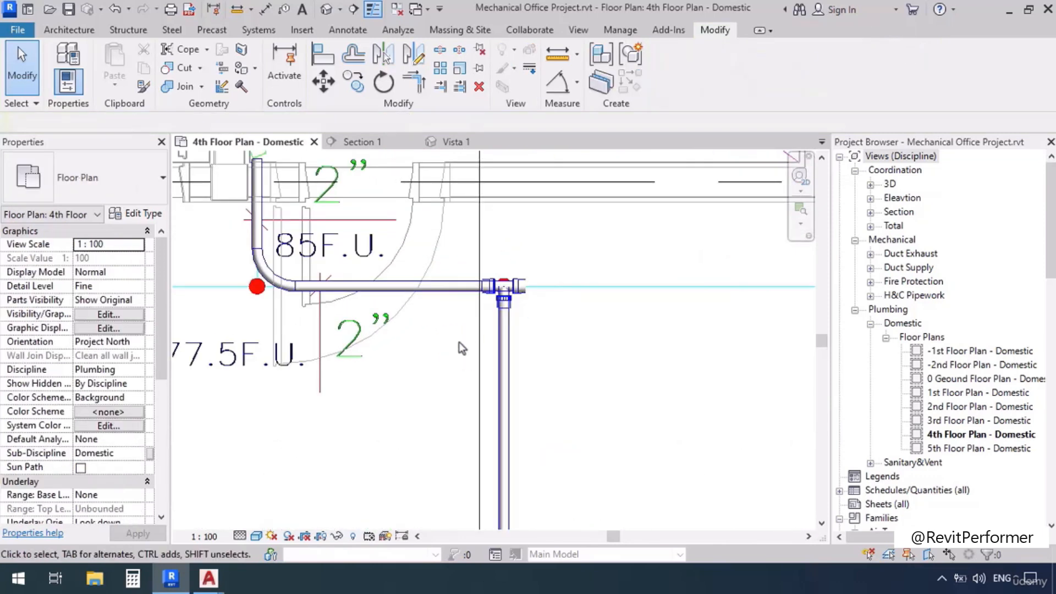
{"action": "scroll", "coordinate": [459, 341], "scroll_direction": "down", "scroll_amount": 3}
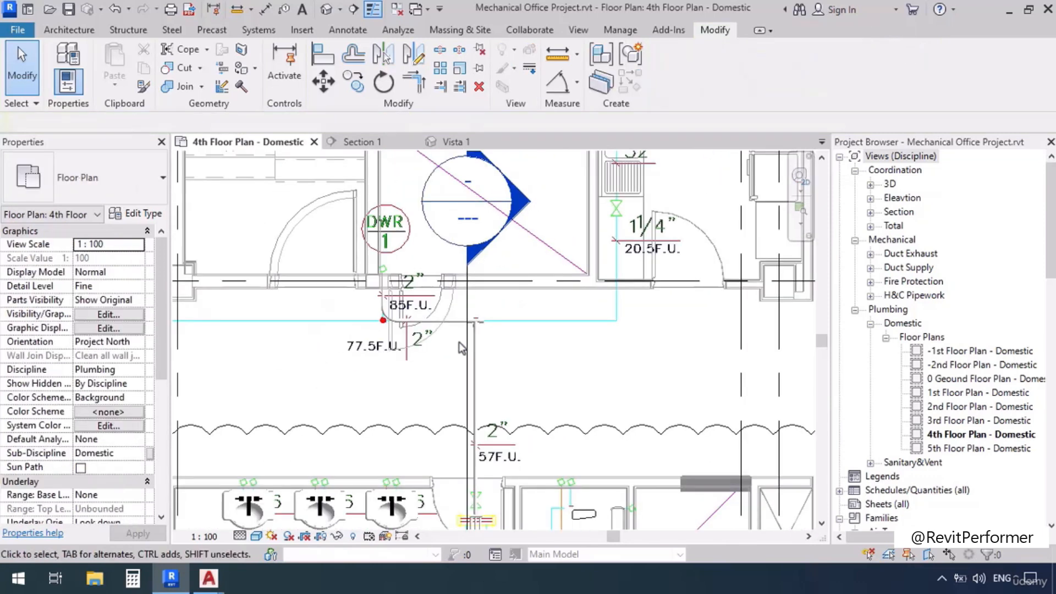
Draw a 32 mm pipe from the new tee's open end along the cyan line to its corner below the 20.5F.U. label.
{"action": "left_click", "coordinate": [480, 322]}
{"action": "scroll", "coordinate": [480, 322], "scroll_direction": "up", "scroll_amount": 5}
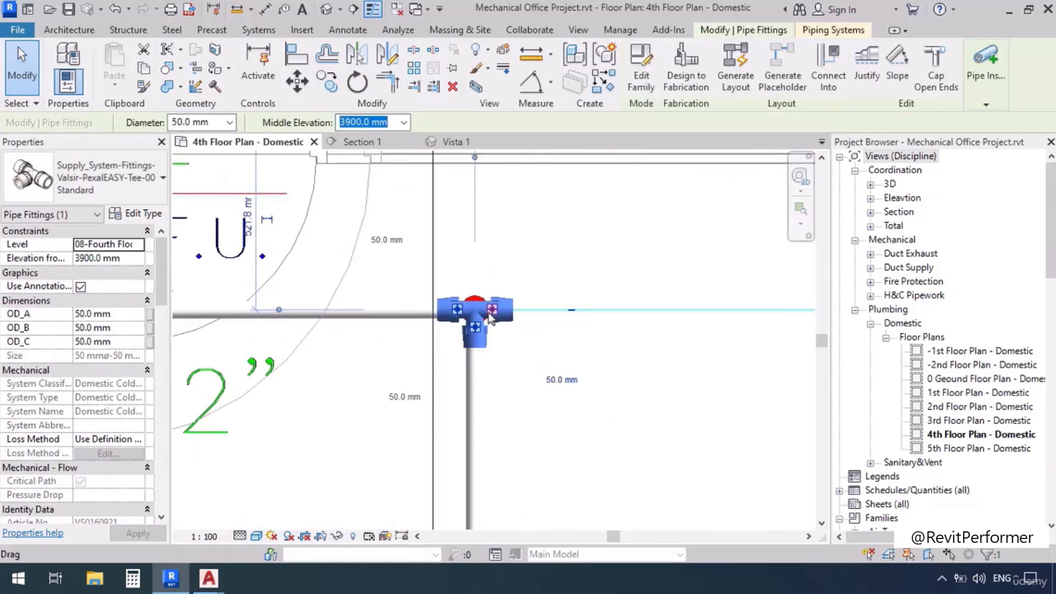
{"action": "scroll", "coordinate": [490, 319], "scroll_direction": "up", "scroll_amount": 1}
{"action": "right_click", "coordinate": [490, 320]}
{"action": "left_click", "coordinate": [536, 197]}
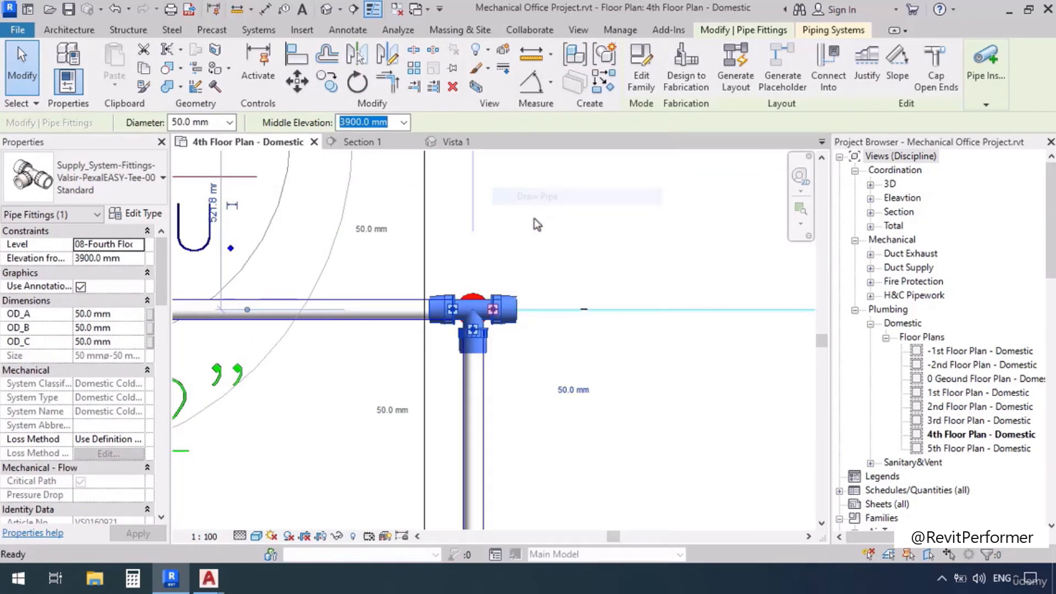
{"action": "left_click", "coordinate": [187, 121]}
{"action": "type", "text": "32"}
{"action": "key", "text": "Return"}
{"action": "scroll", "coordinate": [427, 259], "scroll_direction": "down", "scroll_amount": 5}
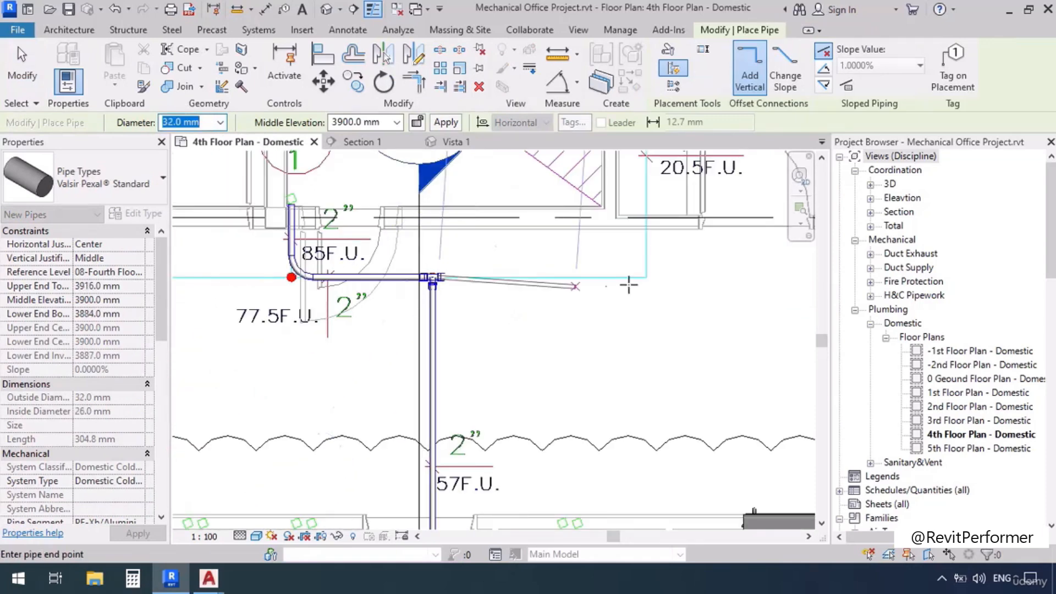
{"action": "key", "text": "Escape"}
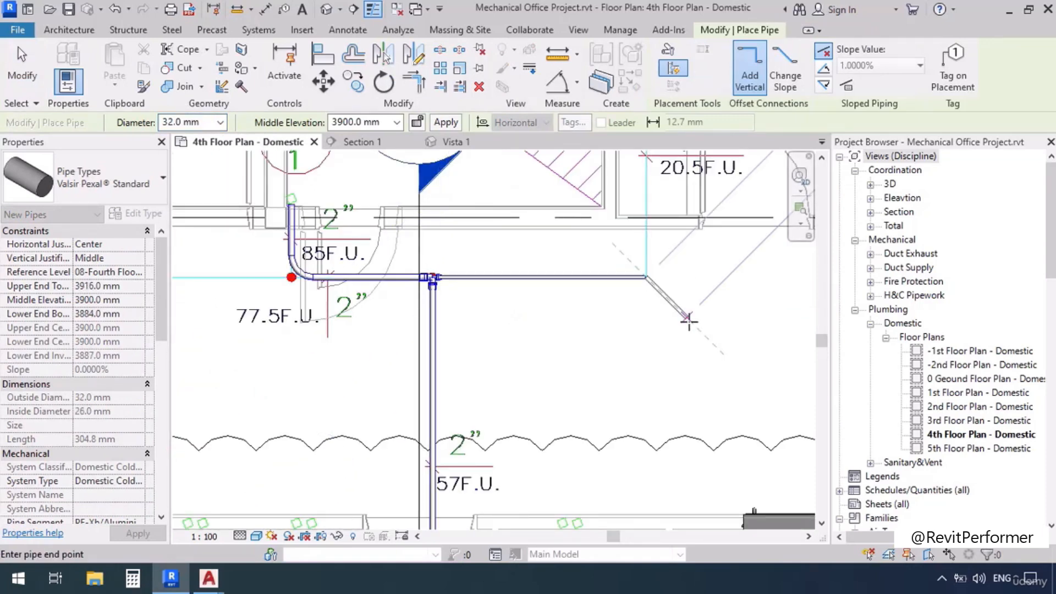
Convert the 50 mm elbow below the DWR 1 riser into a tee opening toward the long corridor branch.
{"action": "scroll", "coordinate": [689, 319], "scroll_direction": "down", "scroll_amount": 5}
{"action": "middle_click_drag", "start_coordinate": [463, 326], "coordinate": [732, 314]}
{"action": "middle_click_drag", "start_coordinate": [358, 333], "coordinate": [466, 318]}
{"action": "scroll", "coordinate": [316, 300], "scroll_direction": "up", "scroll_amount": 2}
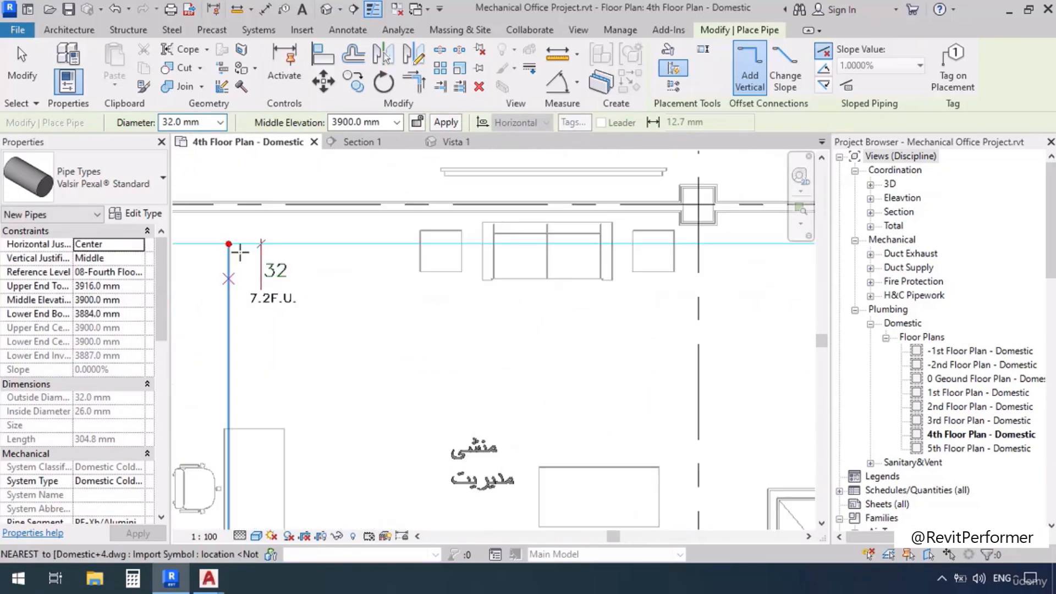
{"action": "scroll", "coordinate": [315, 299], "scroll_direction": "down", "scroll_amount": 5}
{"action": "scroll", "coordinate": [666, 307], "scroll_direction": "up", "scroll_amount": 6}
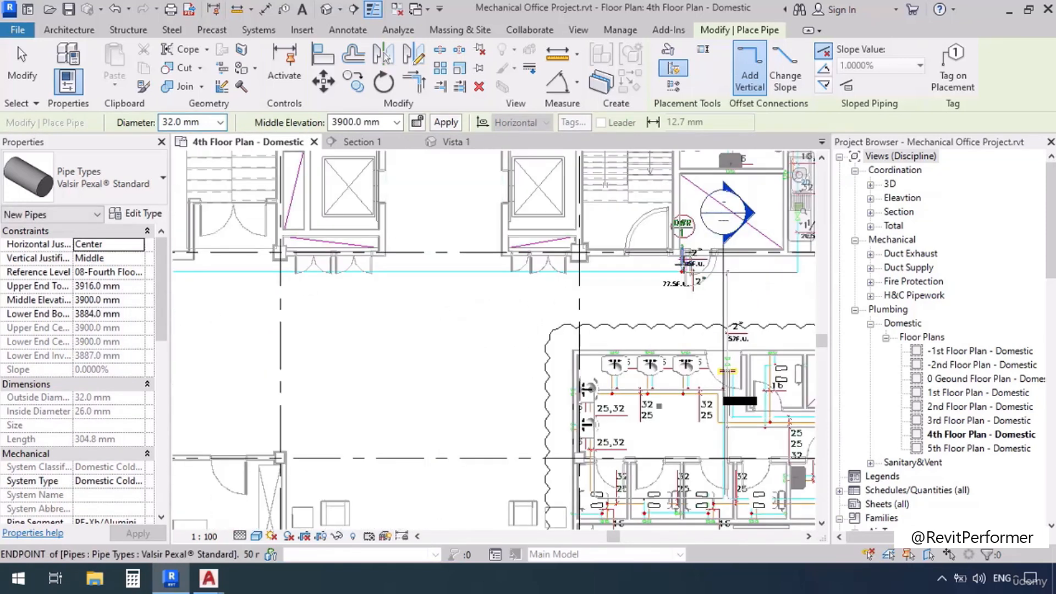
{"action": "key", "text": "Escape"}
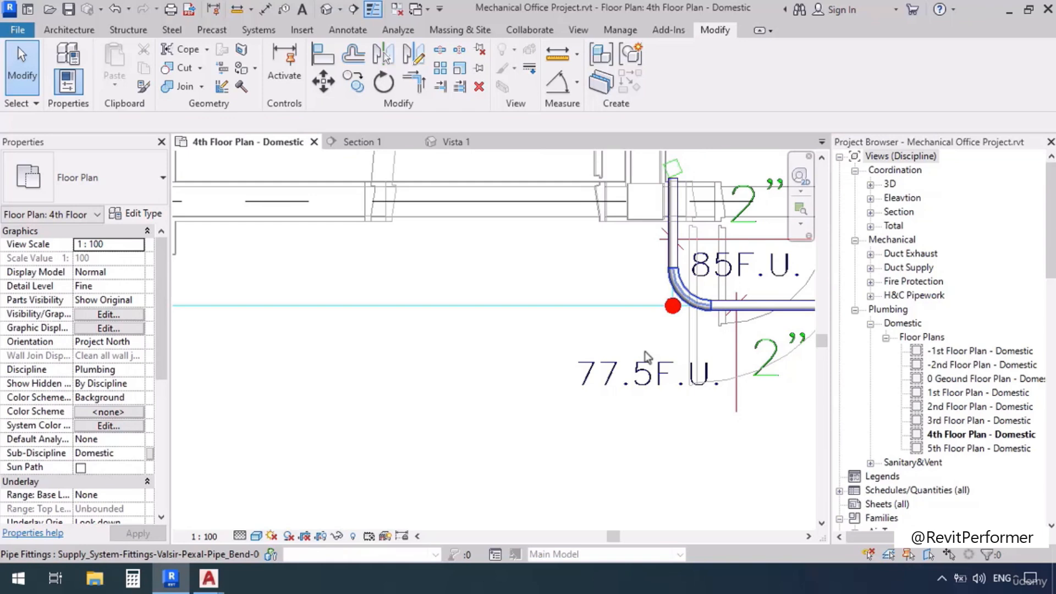
{"action": "left_click", "coordinate": [684, 297]}
{"action": "left_click", "coordinate": [614, 306]}
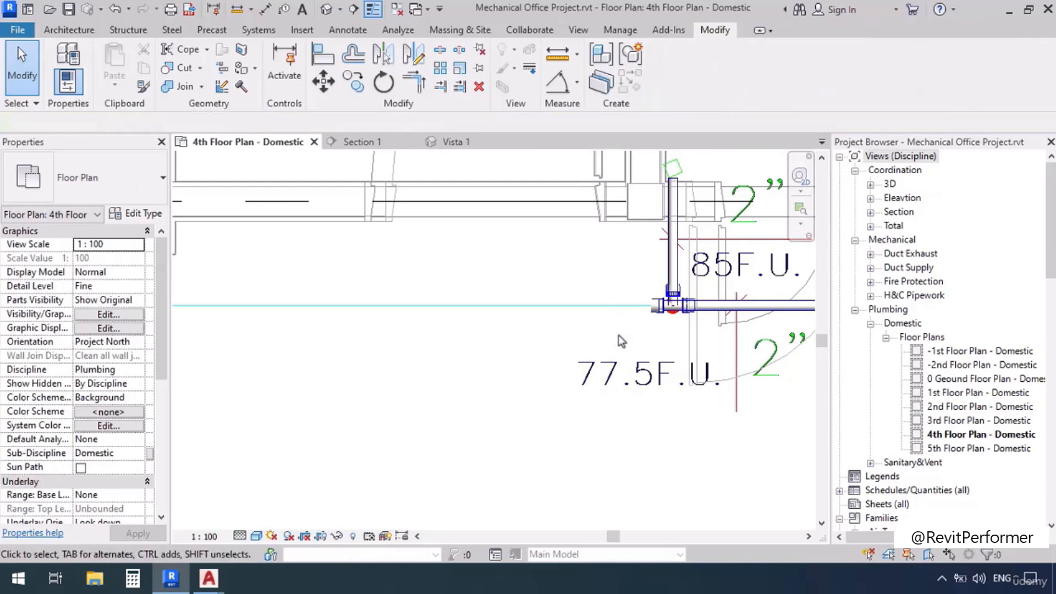
Draw a 32 mm pipe at 3900 mm elevation from the riser tee along the corridor line to the 7.2F.U. branch point.
{"action": "left_click", "coordinate": [659, 309]}
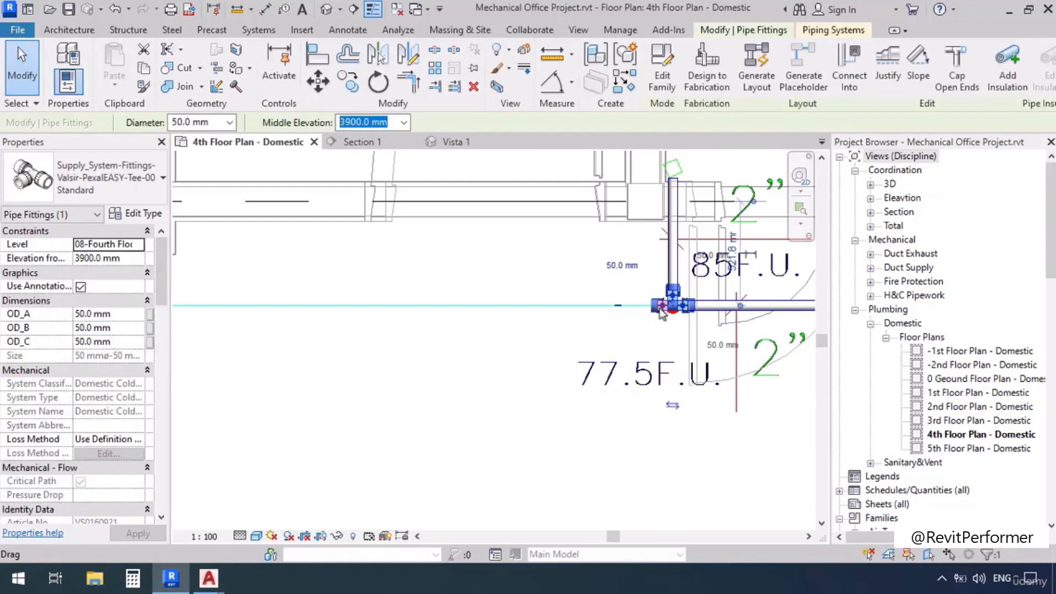
{"action": "right_click", "coordinate": [660, 307]}
{"action": "left_click", "coordinate": [709, 199]}
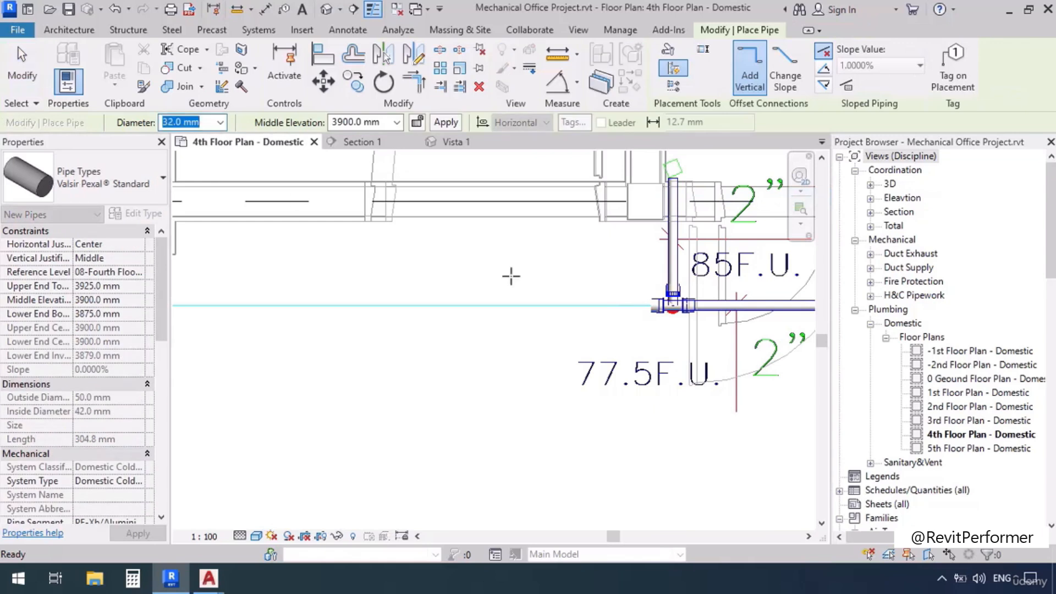
{"action": "scroll", "coordinate": [512, 277], "scroll_direction": "down", "scroll_amount": 6}
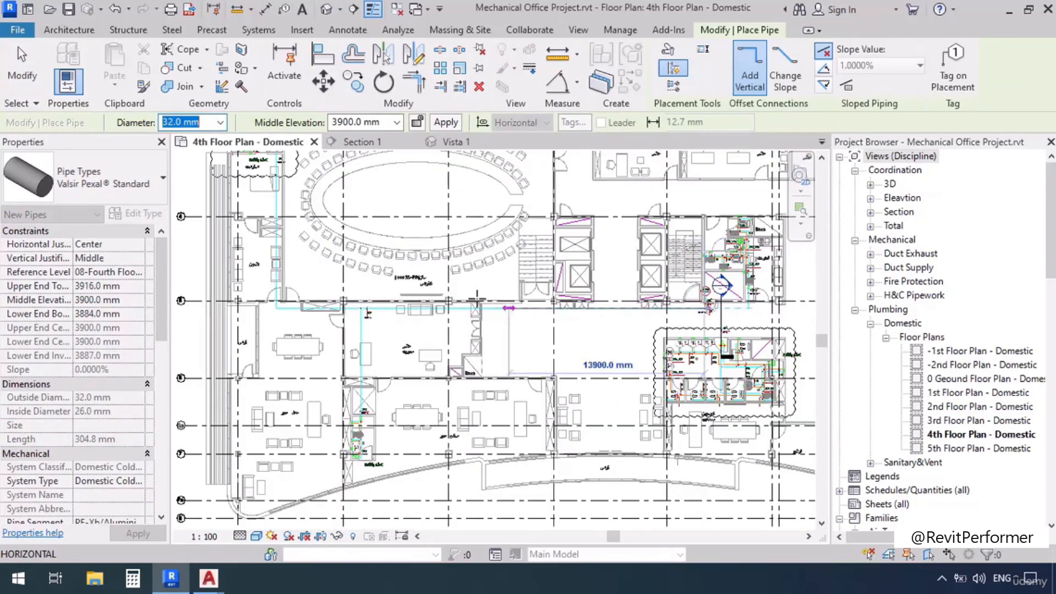
{"action": "scroll", "coordinate": [368, 309], "scroll_direction": "up", "scroll_amount": 5}
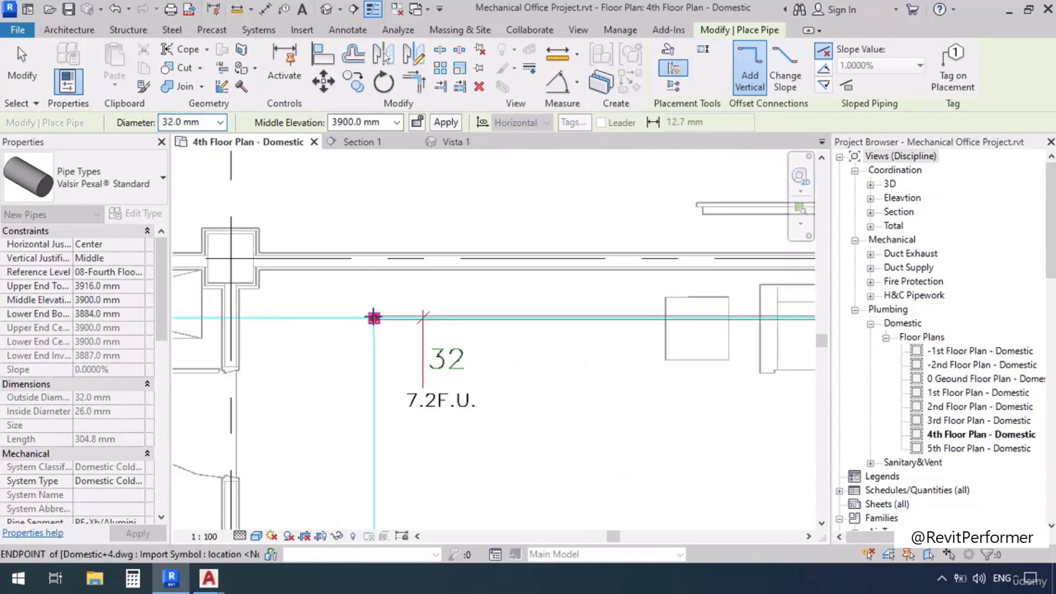
{"action": "key", "text": "Escape"}
{"action": "key", "text": "Escape"}
Create a building section running along the long corridor pipe, looking toward the riser shaft.
{"action": "scroll", "coordinate": [344, 322], "scroll_direction": "down", "scroll_amount": 4}
{"action": "scroll", "coordinate": [340, 323], "scroll_direction": "down", "scroll_amount": 1}
{"action": "middle_click_drag", "start_coordinate": [726, 407], "coordinate": [346, 383]}
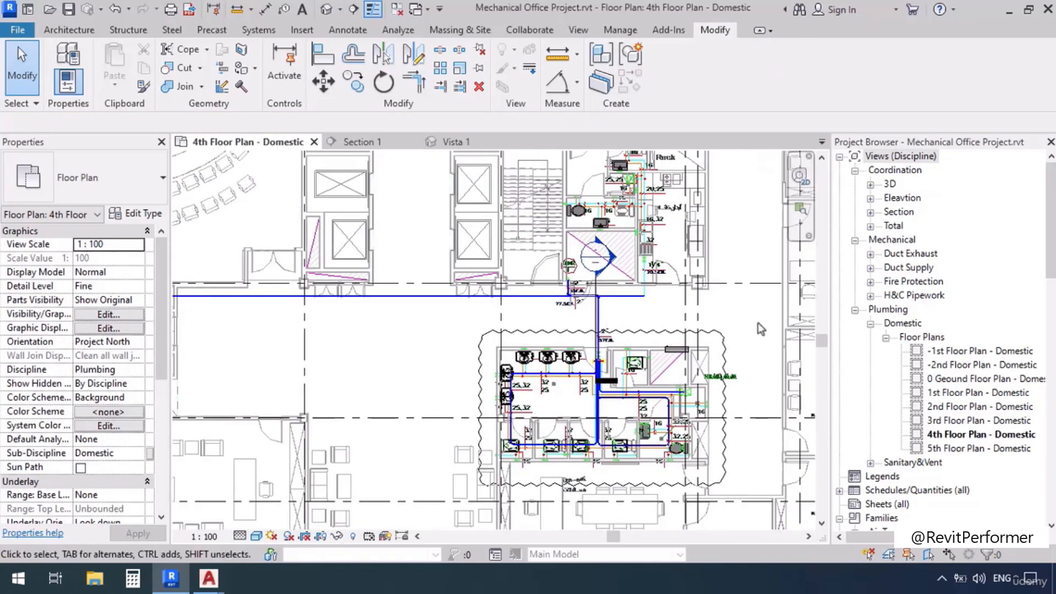
{"action": "left_click", "coordinate": [353, 10]}
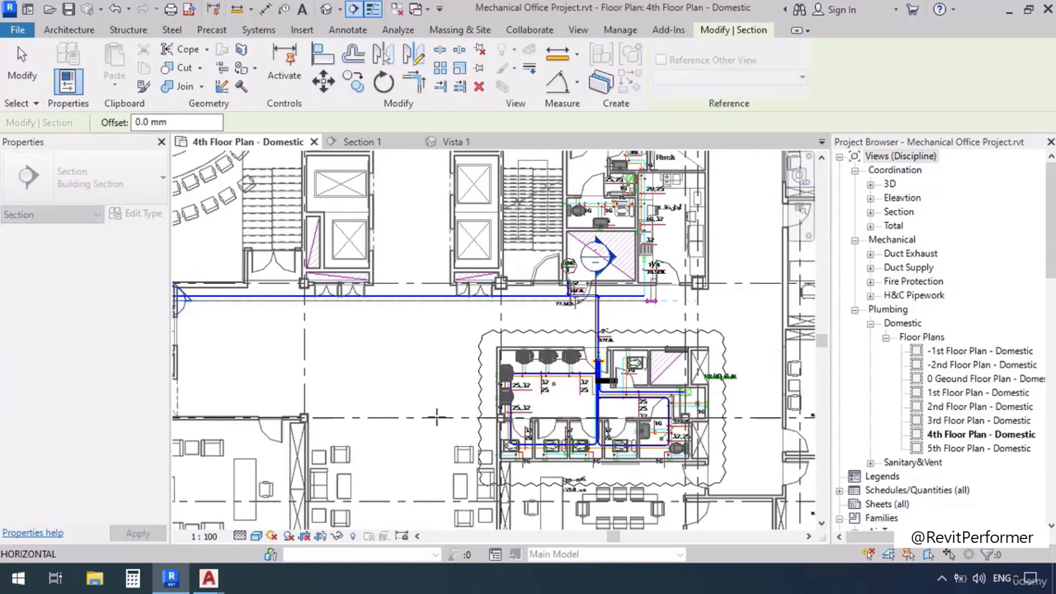
Set the section's far clip offset to 1000 mm and pull its depth boundary in to about 433 mm.
{"action": "scroll", "coordinate": [112, 487], "scroll_direction": "down", "scroll_amount": 5}
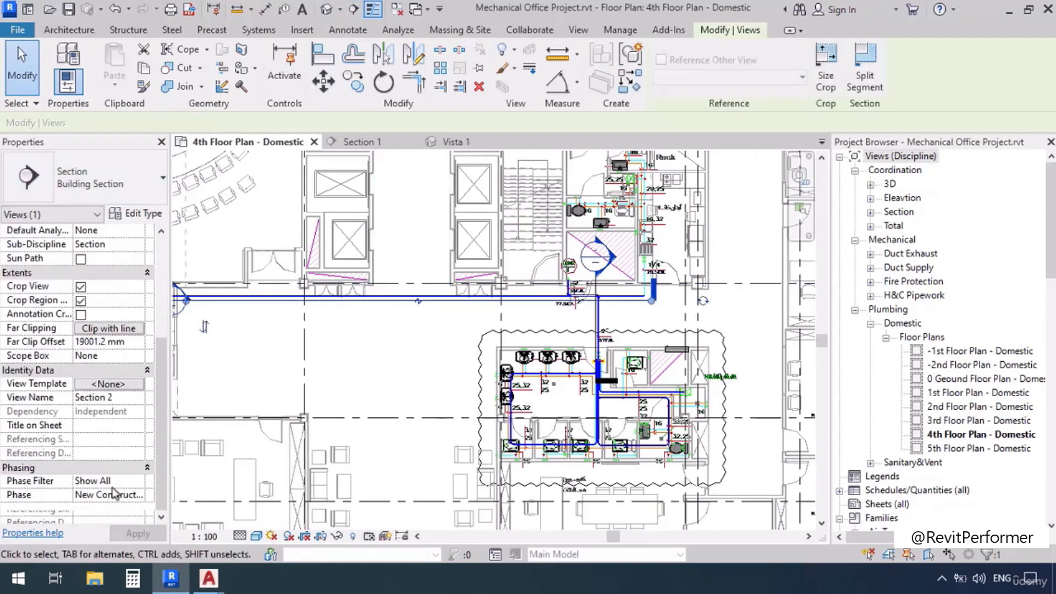
{"action": "left_click", "coordinate": [132, 342]}
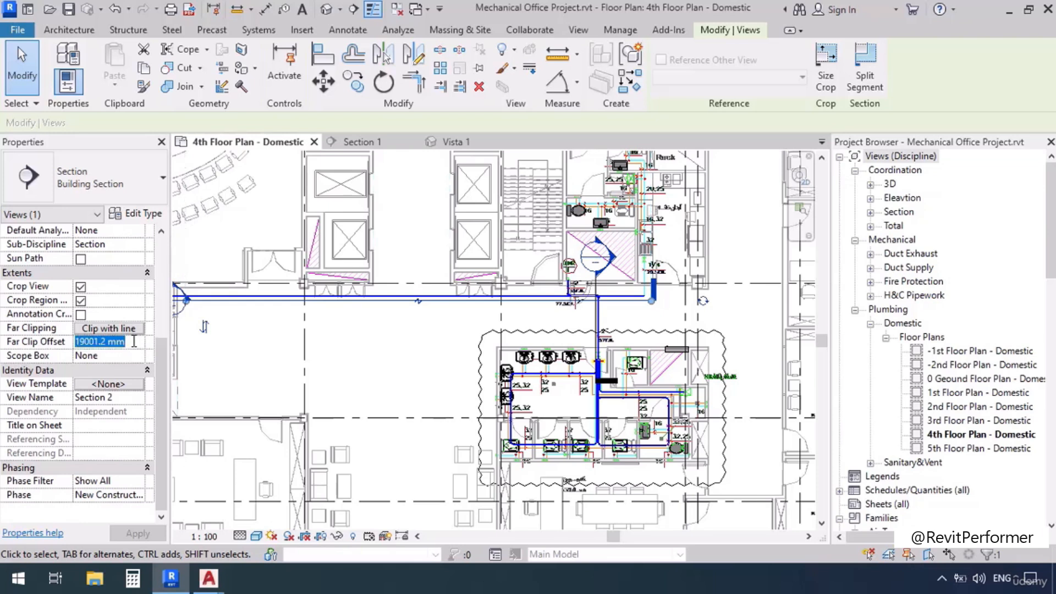
{"action": "type", "text": "1"}
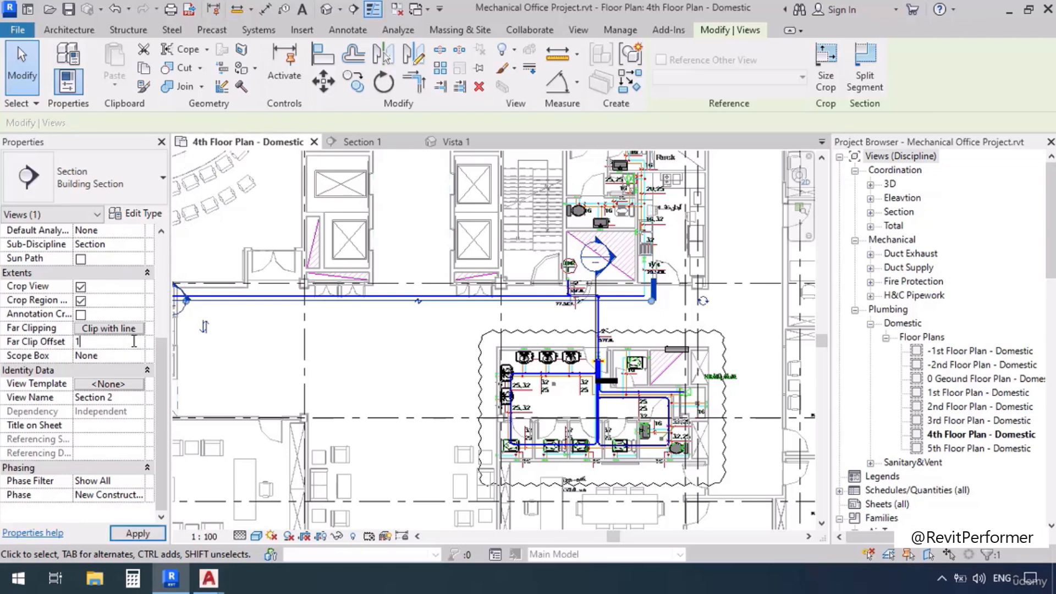
{"action": "type", "text": "000"}
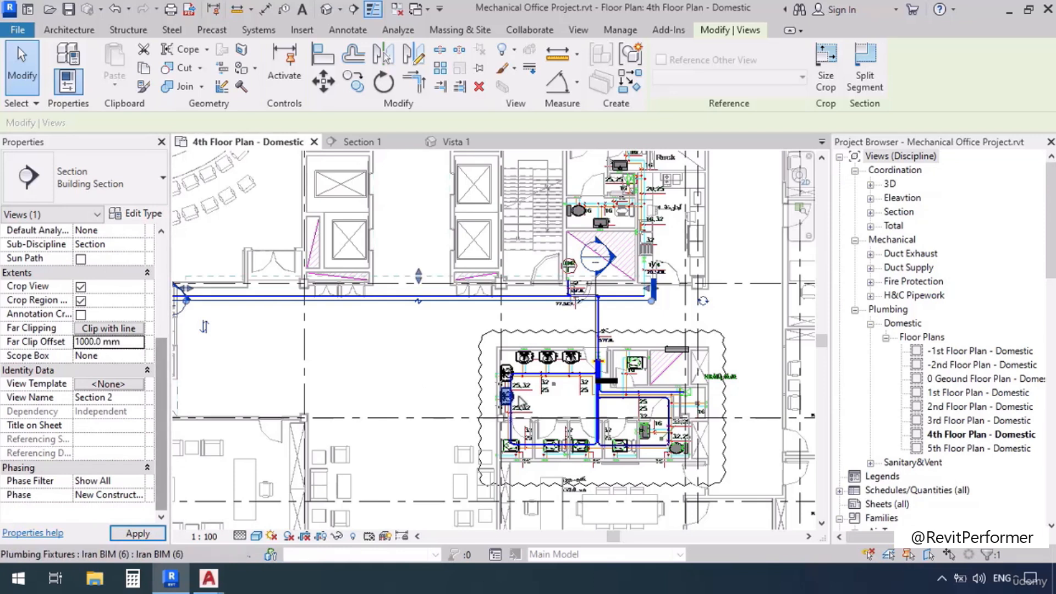
{"action": "left_click_drag", "start_coordinate": [420, 283], "coordinate": [419, 297]}
Open the new section's view and inspect the cold water pipes around the alarm check valve assembly.
{"action": "right_click", "coordinate": [445, 301]}
{"action": "left_click", "coordinate": [481, 227]}
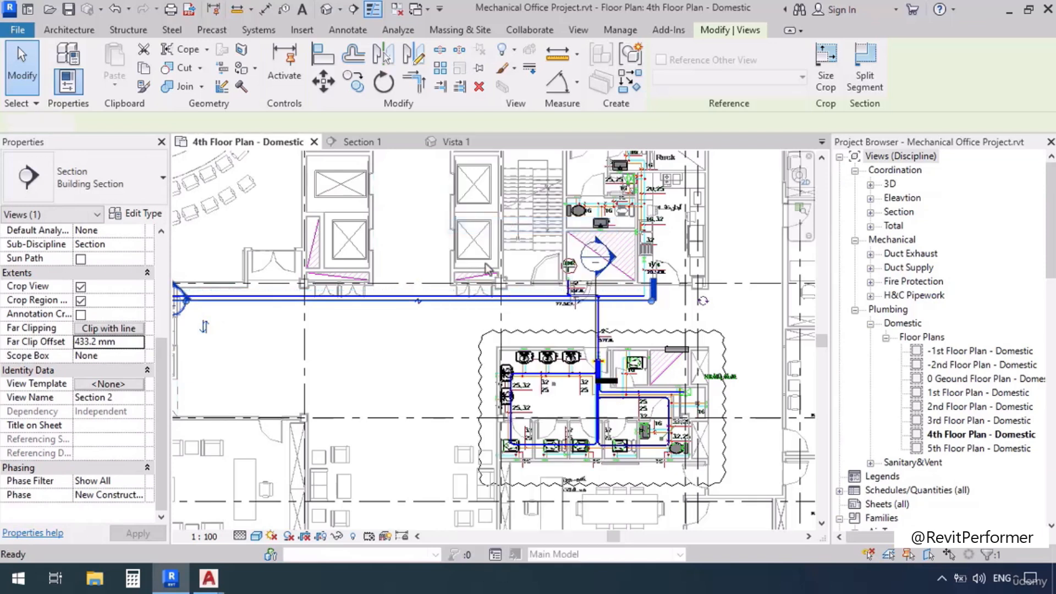
{"action": "scroll", "coordinate": [556, 229], "scroll_direction": "up", "scroll_amount": 6}
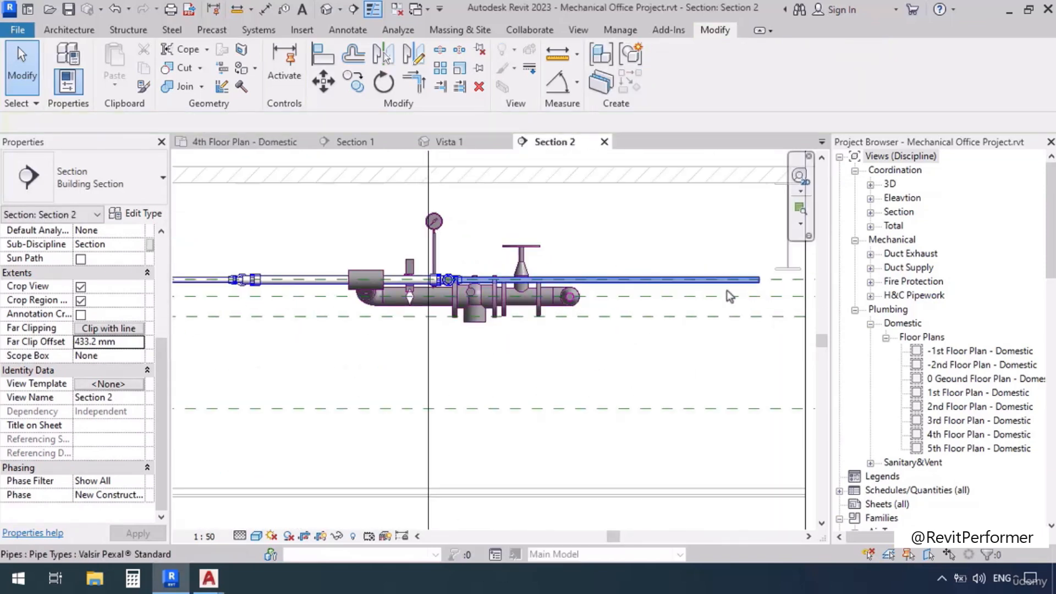
{"action": "middle_click_drag", "start_coordinate": [384, 309], "coordinate": [677, 299]}
{"action": "scroll", "coordinate": [676, 299], "scroll_direction": "down", "scroll_amount": 4}
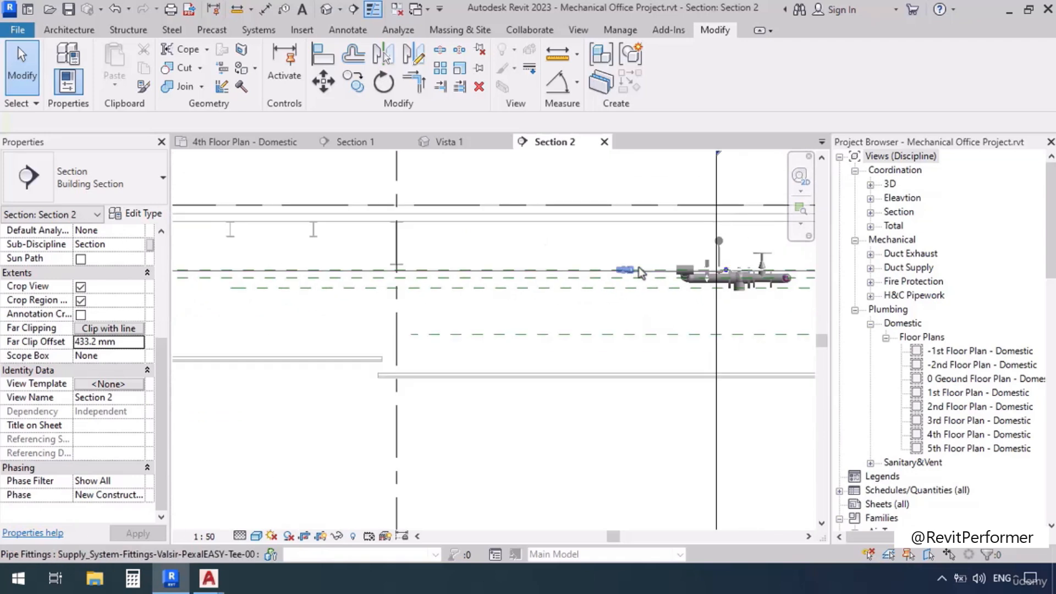
Raise the long 32 mm cold water pipe to a middle elevation of 3940 mm.
{"action": "scroll", "coordinate": [470, 269], "scroll_direction": "up", "scroll_amount": 3}
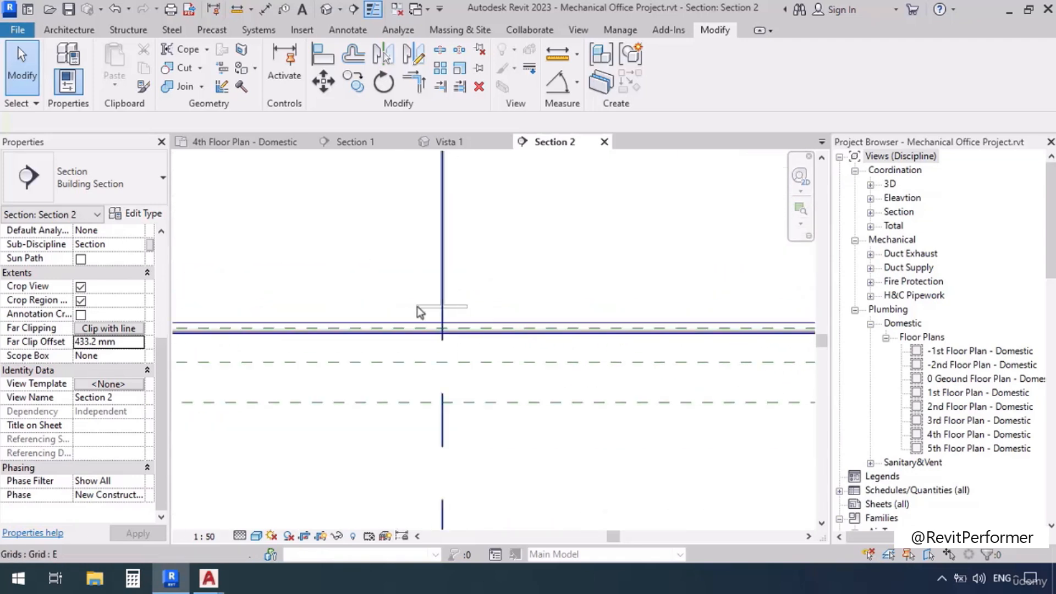
{"action": "left_click", "coordinate": [364, 396]}
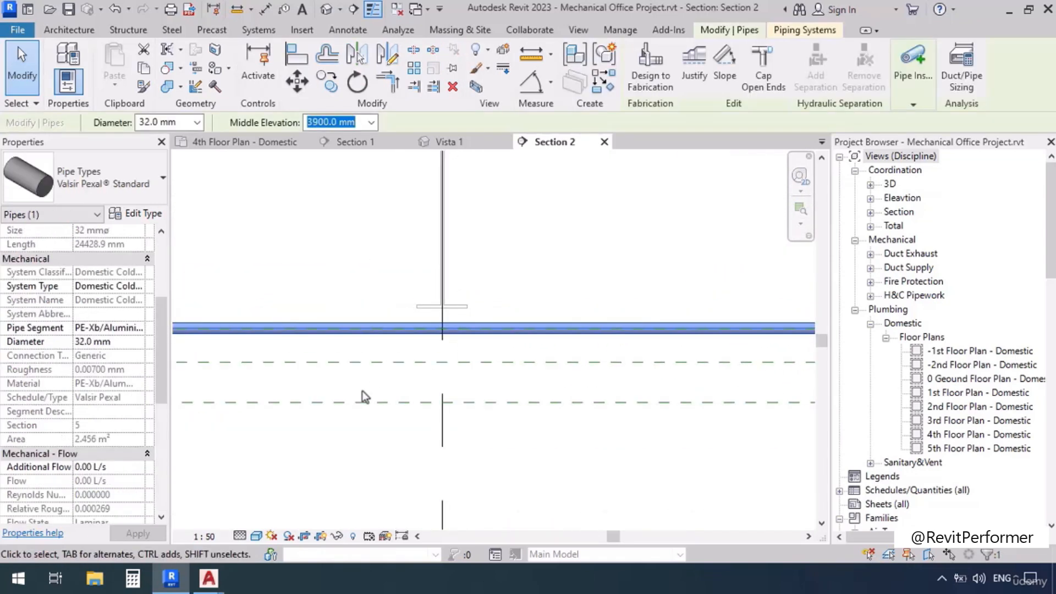
{"action": "key", "text": "Up"}
{"action": "key", "text": "Up"}
{"action": "key", "text": "Up"}
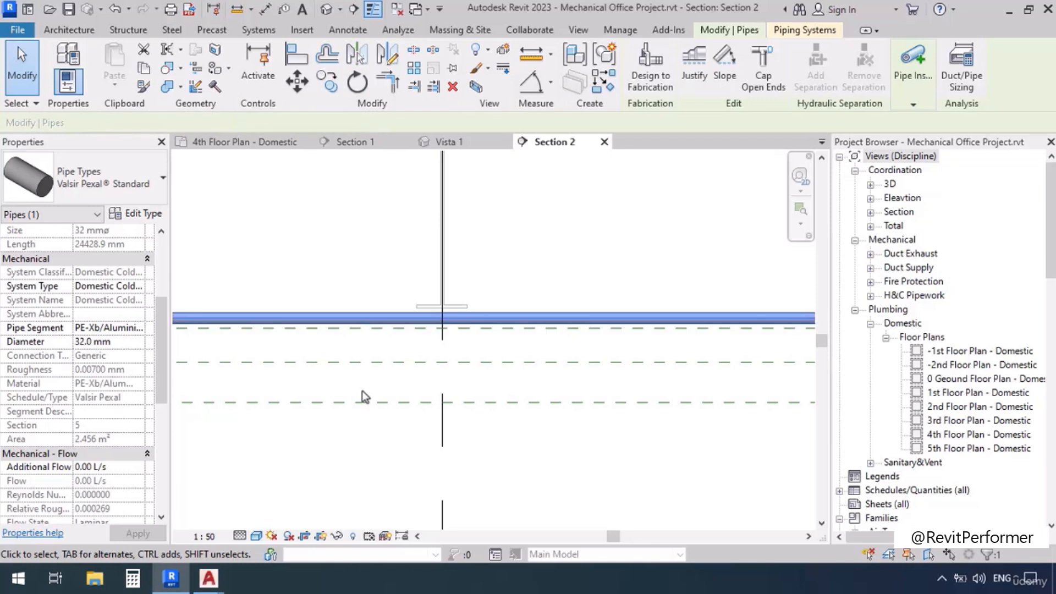
{"action": "key", "text": "Up"}
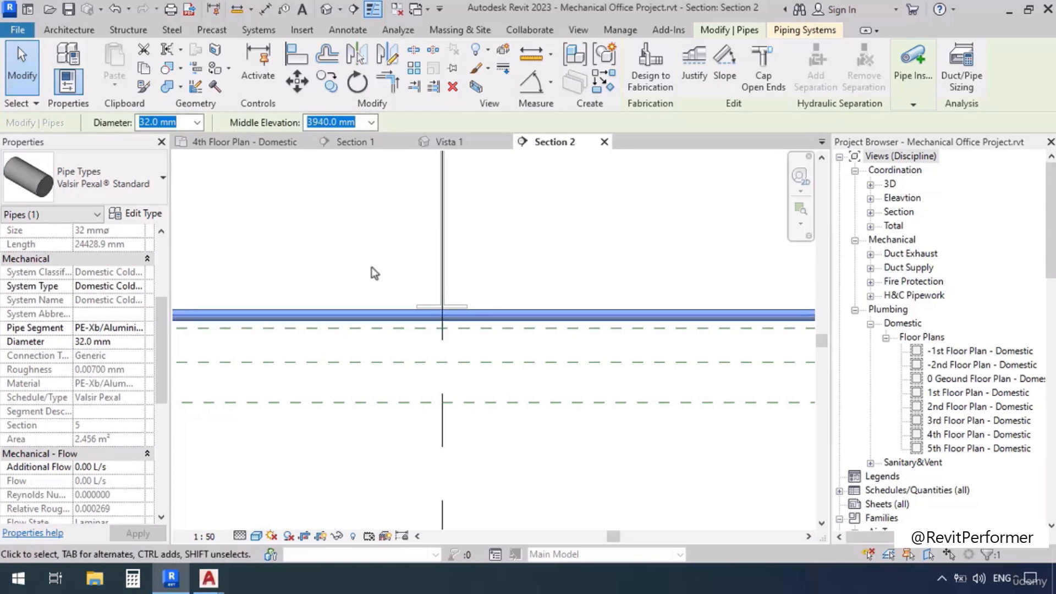
{"action": "scroll", "coordinate": [373, 270], "scroll_direction": "down", "scroll_amount": 5}
{"action": "left_click", "coordinate": [612, 329]}
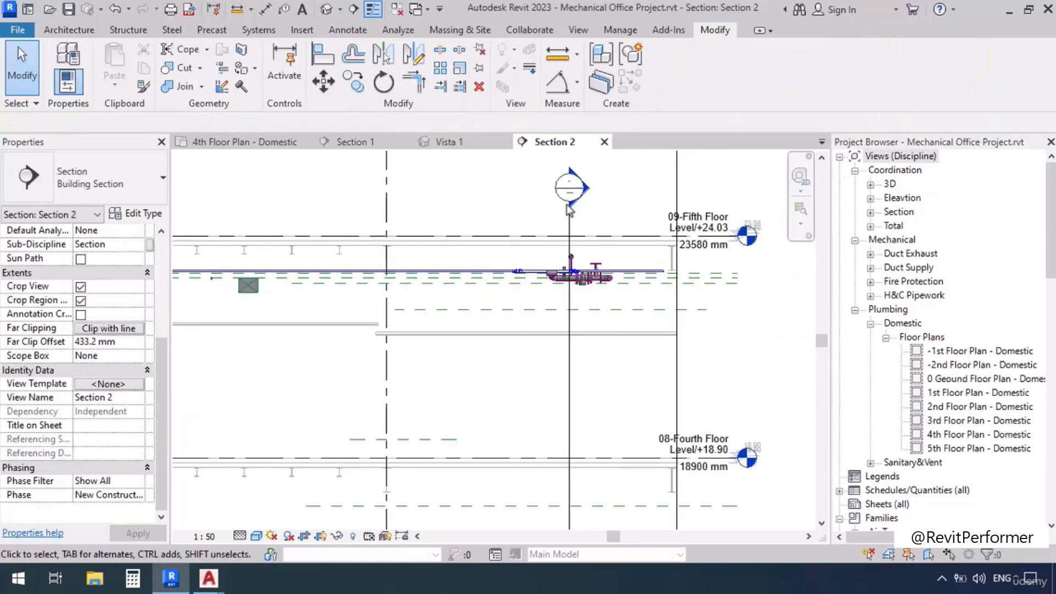
Isolate the alarm check valve assembly and the crossing cold water pipes with a selection box in the 3D view.
{"action": "scroll", "coordinate": [606, 273], "scroll_direction": "up", "scroll_amount": 2}
{"action": "scroll", "coordinate": [607, 274], "scroll_direction": "up", "scroll_amount": 2}
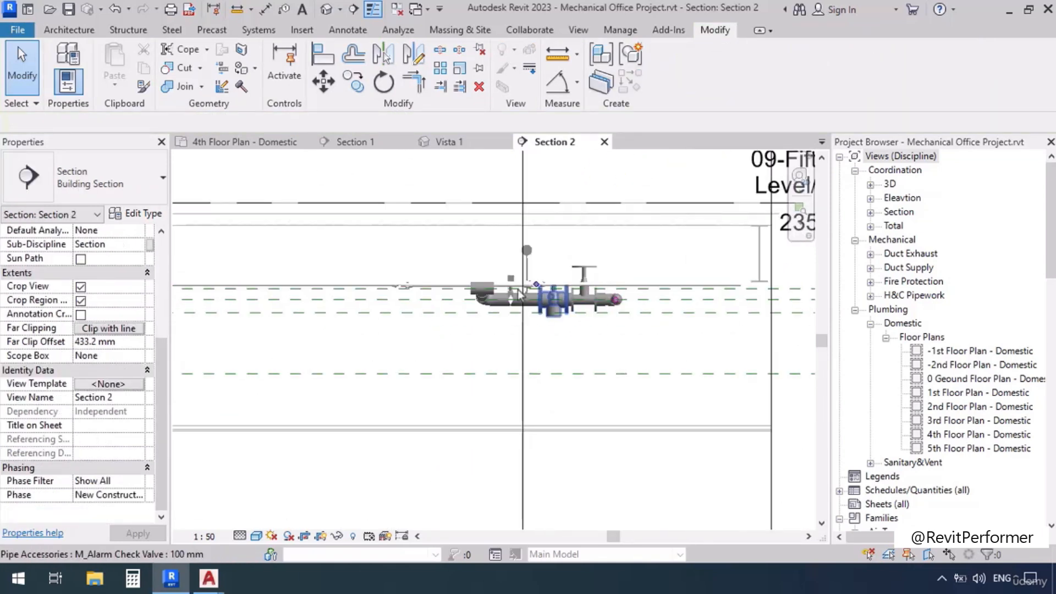
{"action": "left_click_drag", "start_coordinate": [416, 167], "coordinate": [654, 371]}
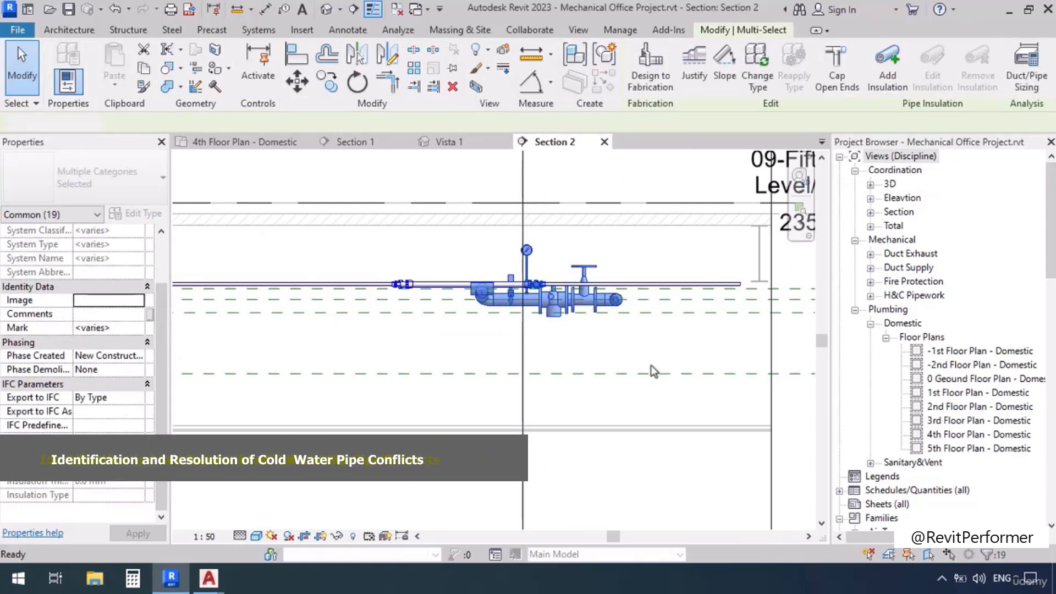
{"action": "key", "text": "x"}
{"action": "key", "text": "Escape"}
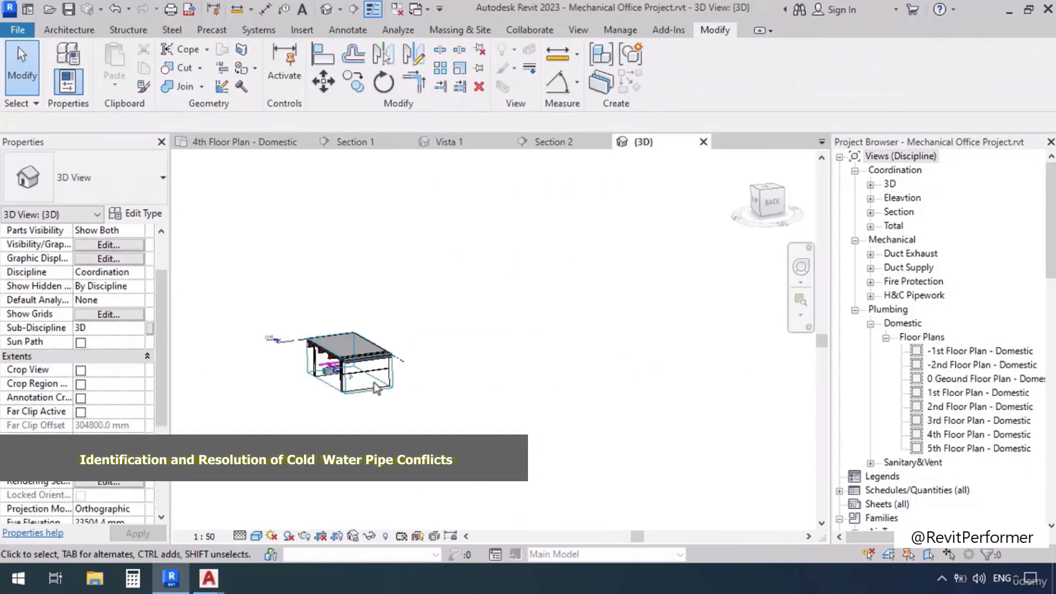
Enlarge the 3D view's section box around the cold water pipes and lower its top face below the floor slab.
{"action": "scroll", "coordinate": [398, 368], "scroll_direction": "up", "scroll_amount": 5}
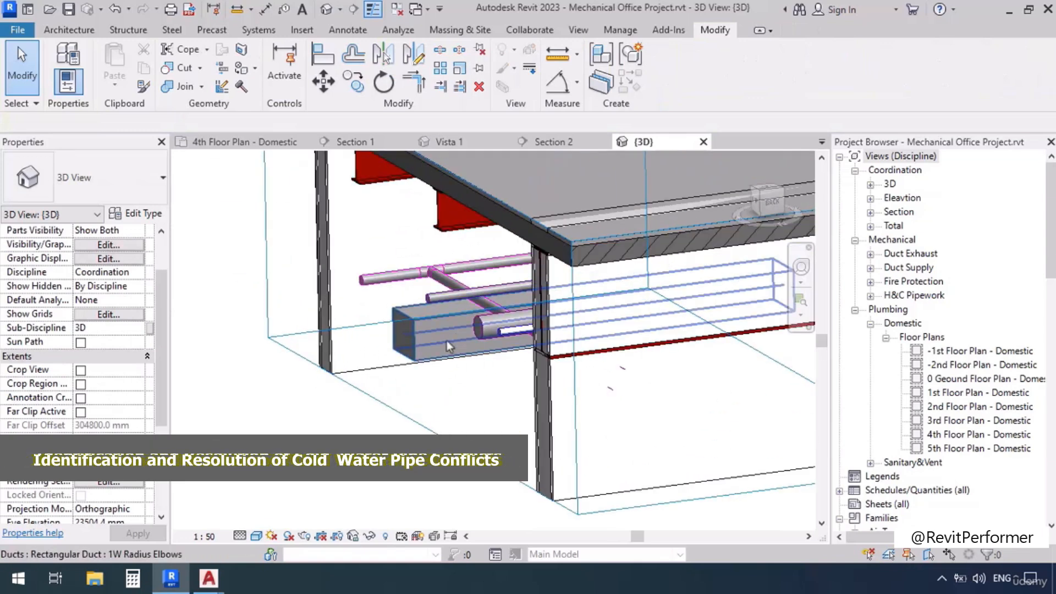
{"action": "left_click", "coordinate": [498, 329]}
{"action": "middle_click_drag", "start_coordinate": [468, 391], "coordinate": [583, 407], "text": "shift"}
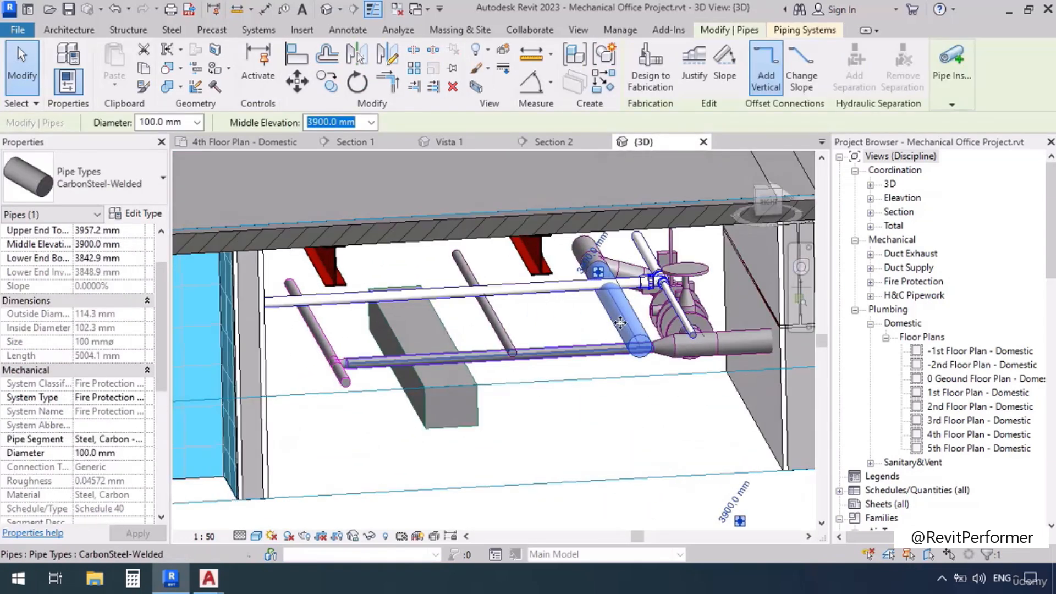
{"action": "scroll", "coordinate": [674, 372], "scroll_direction": "down", "scroll_amount": 2}
{"action": "middle_click_drag", "start_coordinate": [666, 406], "coordinate": [740, 393], "text": "shift"}
{"action": "scroll", "coordinate": [740, 393], "scroll_direction": "down", "scroll_amount": 2}
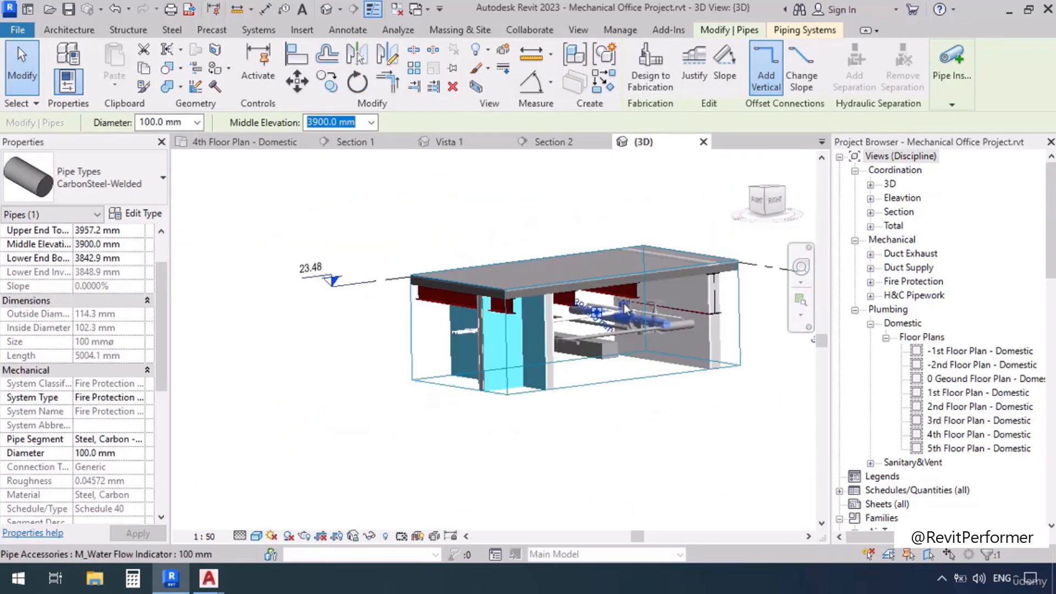
{"action": "left_click", "coordinate": [624, 380]}
{"action": "left_click_drag", "start_coordinate": [631, 334], "coordinate": [678, 398]}
{"action": "middle_click_drag", "start_coordinate": [579, 386], "coordinate": [533, 391], "text": "shift"}
{"action": "left_click_drag", "start_coordinate": [551, 366], "coordinate": [474, 421]}
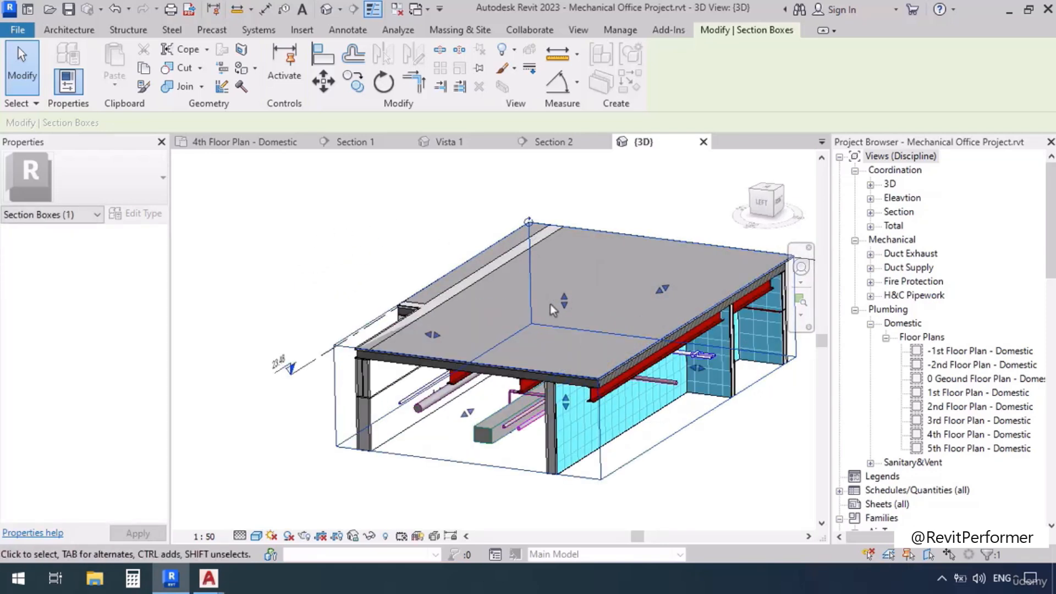
{"action": "left_click_drag", "start_coordinate": [564, 301], "coordinate": [564, 304]}
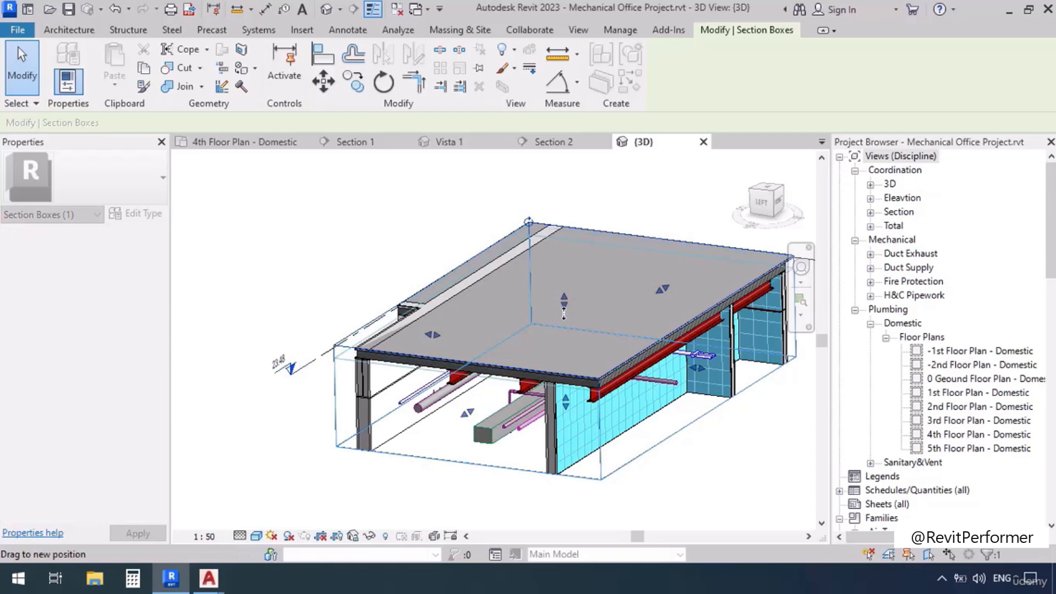
{"action": "left_click_drag", "start_coordinate": [506, 340], "coordinate": [505, 342]}
Examine the cold water pipe beside the alarm check valve assembly and its open branch end at the wall.
{"action": "middle_click_drag", "start_coordinate": [387, 404], "coordinate": [431, 403], "text": "shift"}
{"action": "scroll", "coordinate": [472, 321], "scroll_direction": "up", "scroll_amount": 3}
{"action": "scroll", "coordinate": [474, 329], "scroll_direction": "up", "scroll_amount": 3}
{"action": "scroll", "coordinate": [443, 383], "scroll_direction": "down", "scroll_amount": 4}
{"action": "middle_click_drag", "start_coordinate": [572, 342], "coordinate": [271, 348], "text": "shift"}
{"action": "middle_click_drag", "start_coordinate": [474, 336], "coordinate": [190, 178]}
{"action": "scroll", "coordinate": [538, 273], "scroll_direction": "up", "scroll_amount": 3}
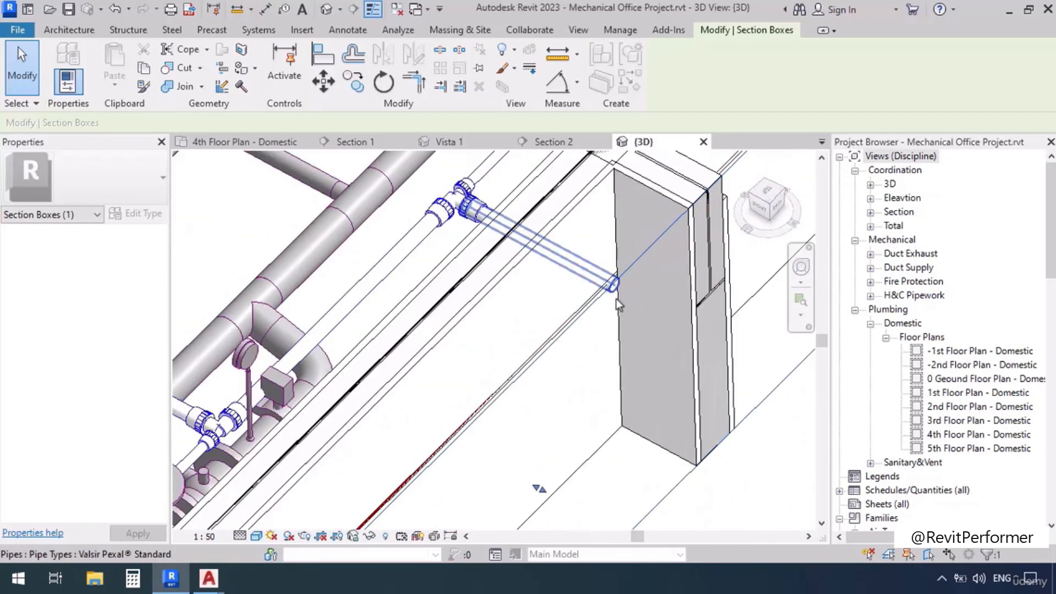
{"action": "scroll", "coordinate": [617, 299], "scroll_direction": "down", "scroll_amount": 1}
{"action": "middle_click_drag", "start_coordinate": [600, 381], "coordinate": [592, 269], "text": "shift"}
{"action": "scroll", "coordinate": [597, 245], "scroll_direction": "up", "scroll_amount": 5}
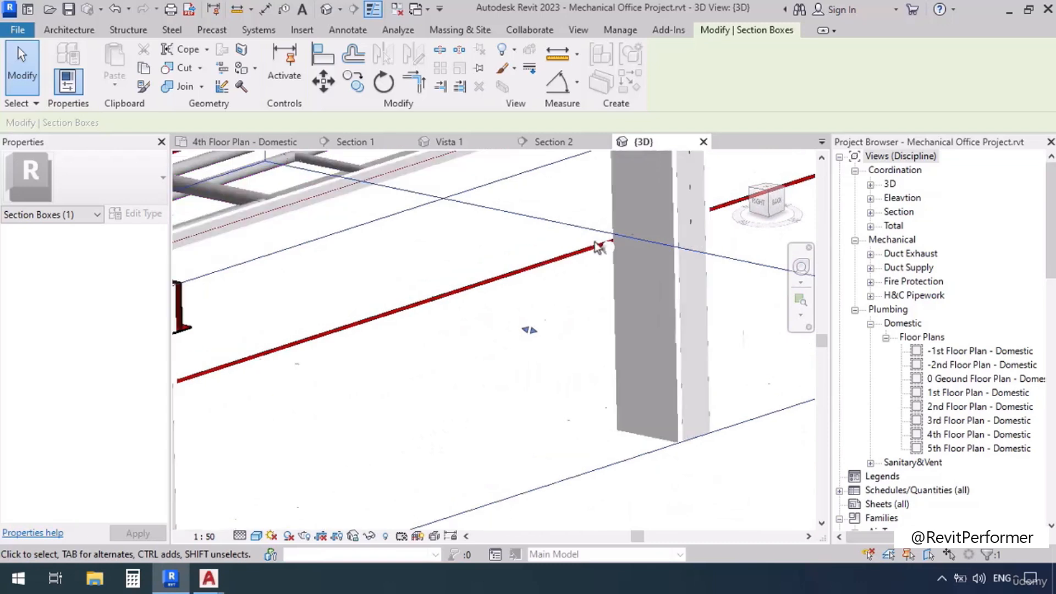
{"action": "scroll", "coordinate": [678, 289], "scroll_direction": "down", "scroll_amount": 5}
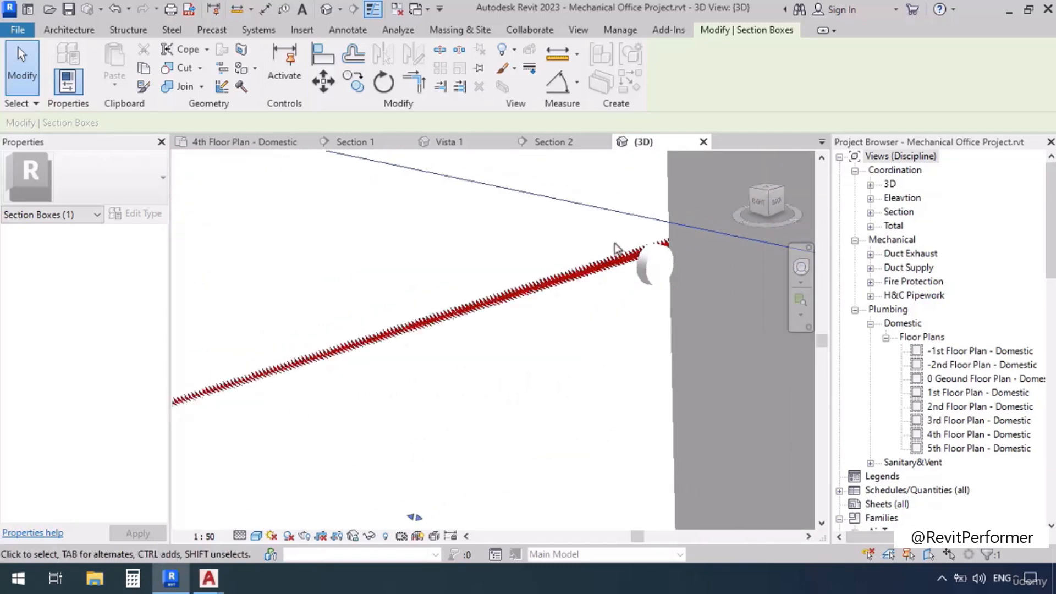
{"action": "middle_click_drag", "start_coordinate": [432, 259], "coordinate": [596, 351], "text": "shift"}
Examine where the cold water branch passes the valve assembly, fire pipes, duct and beams on its way to the three-outlet manifold.
{"action": "middle_click_drag", "start_coordinate": [490, 292], "coordinate": [627, 480]}
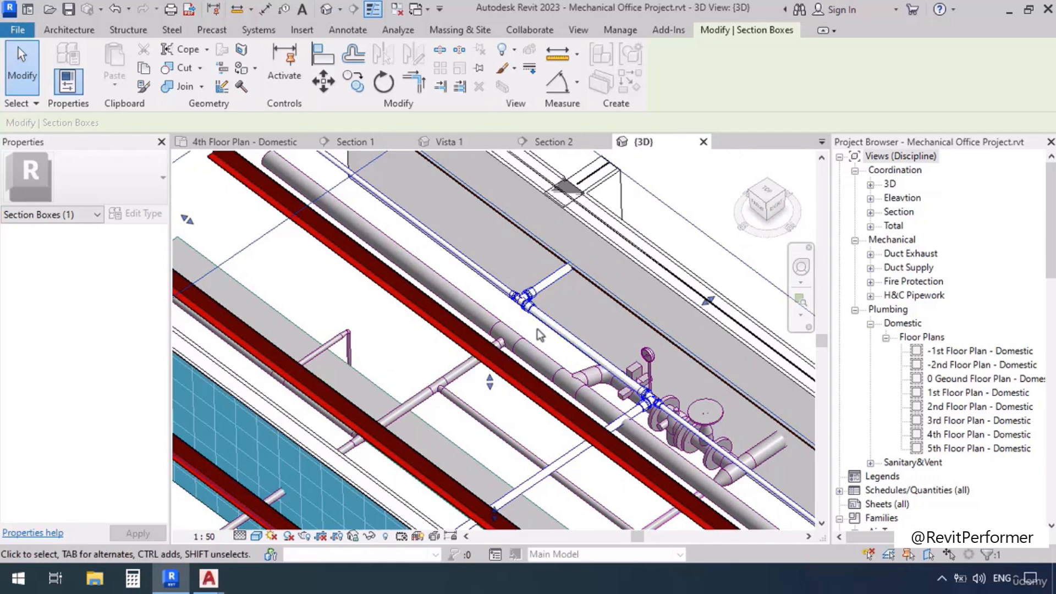
{"action": "scroll", "coordinate": [534, 306], "scroll_direction": "down", "scroll_amount": 1}
{"action": "middle_click_drag", "start_coordinate": [612, 401], "coordinate": [587, 320]}
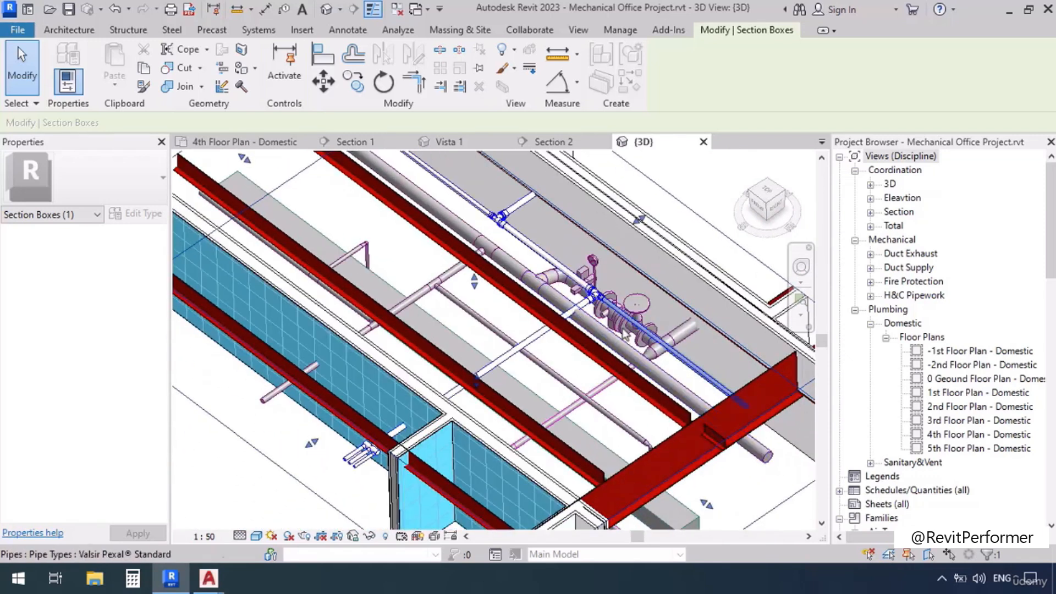
{"action": "scroll", "coordinate": [589, 321], "scroll_direction": "up", "scroll_amount": 3}
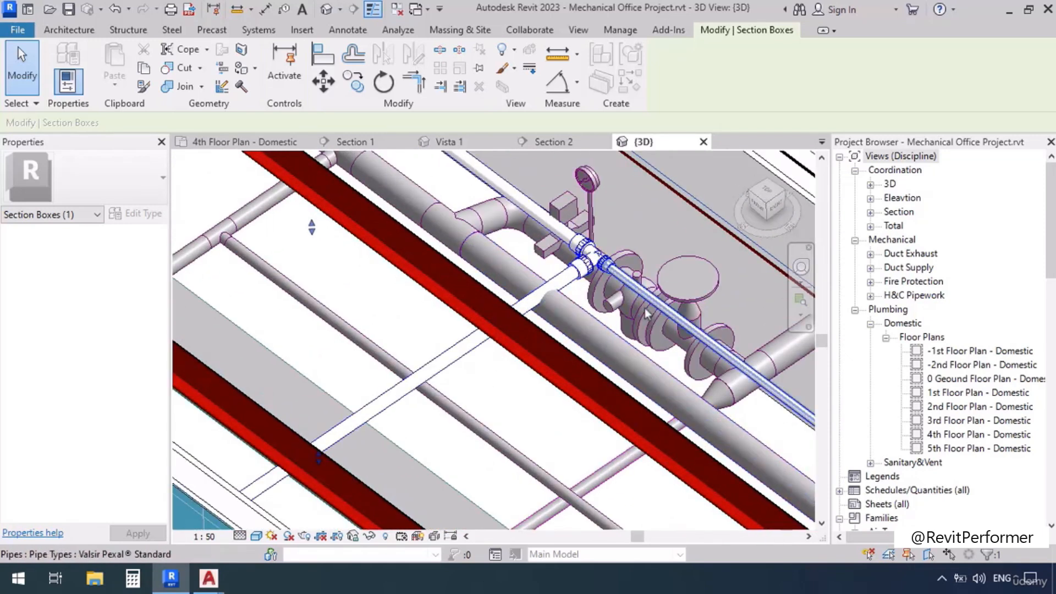
{"action": "scroll", "coordinate": [644, 308], "scroll_direction": "down", "scroll_amount": 3}
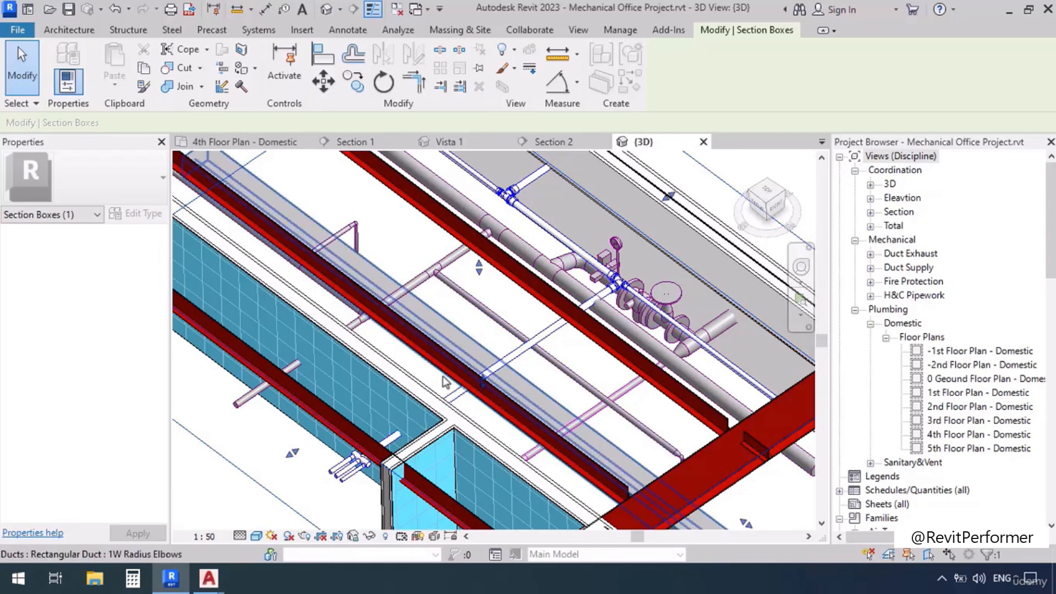
{"action": "scroll", "coordinate": [477, 374], "scroll_direction": "down", "scroll_amount": 2}
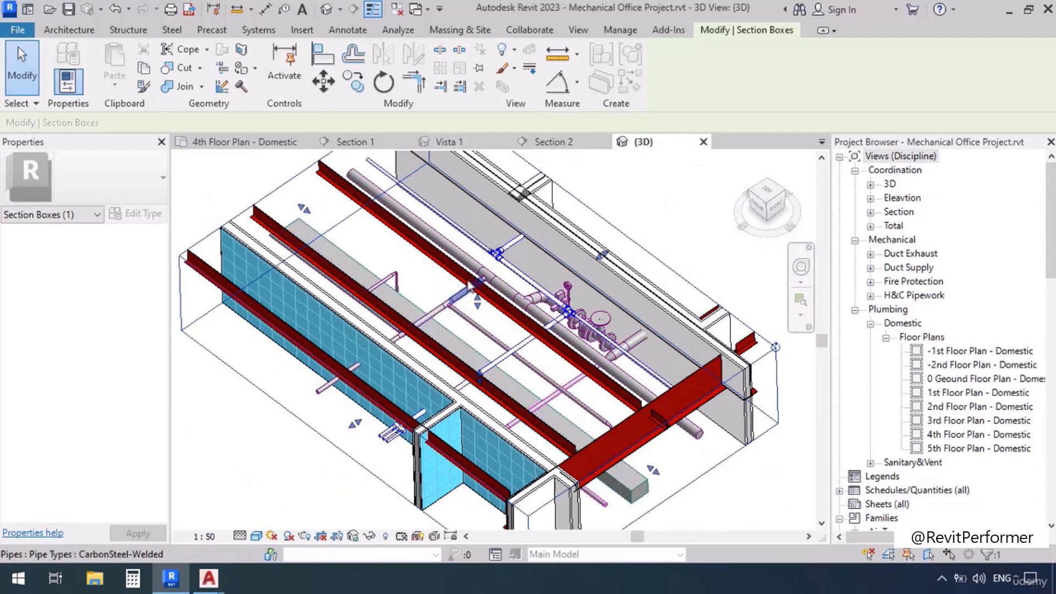
{"action": "middle_click_drag", "start_coordinate": [484, 450], "coordinate": [561, 377]}
{"action": "middle_click_drag", "start_coordinate": [454, 410], "coordinate": [532, 355], "text": "shift"}
{"action": "scroll", "coordinate": [543, 338], "scroll_direction": "up", "scroll_amount": 4}
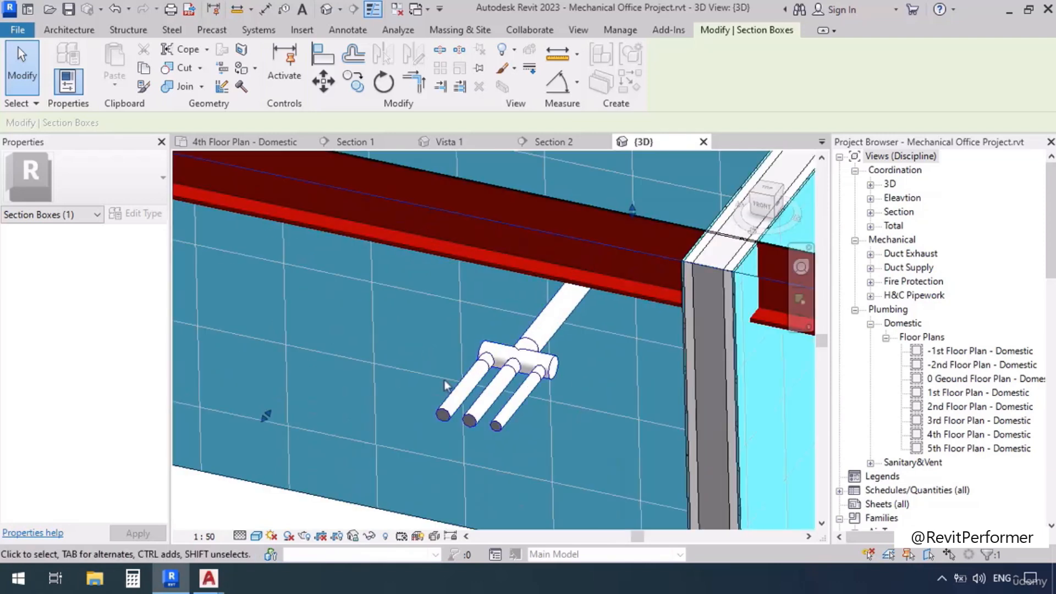
{"action": "scroll", "coordinate": [378, 411], "scroll_direction": "down", "scroll_amount": 5}
{"action": "middle_click_drag", "start_coordinate": [379, 411], "coordinate": [477, 485], "text": "shift"}
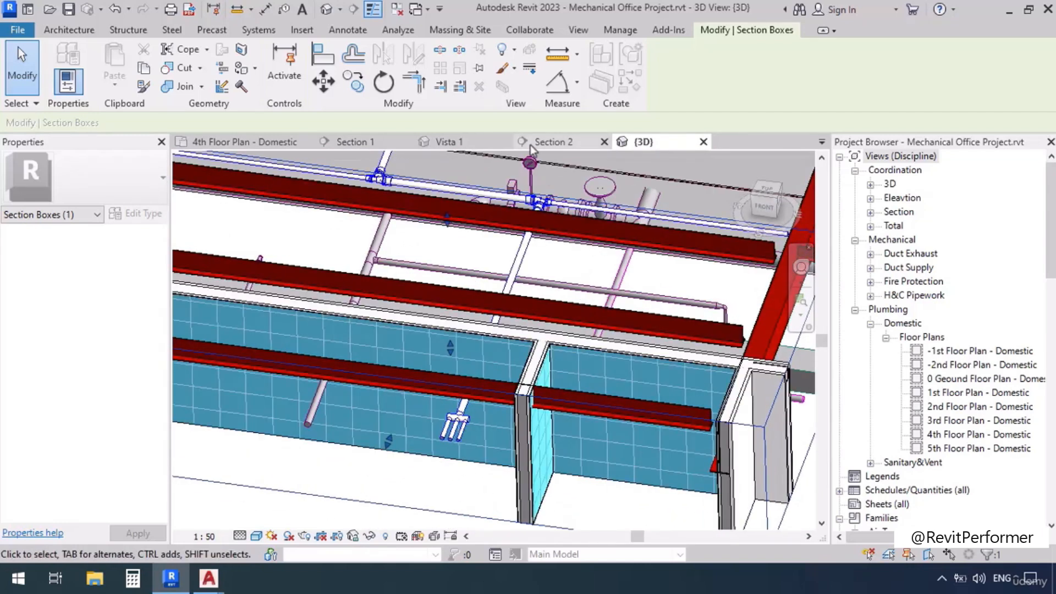
In Section 2, lower the 32 mm cold water pipe beneath the valve assembly to a middle elevation of 3580 mm.
{"action": "left_click", "coordinate": [552, 141]}
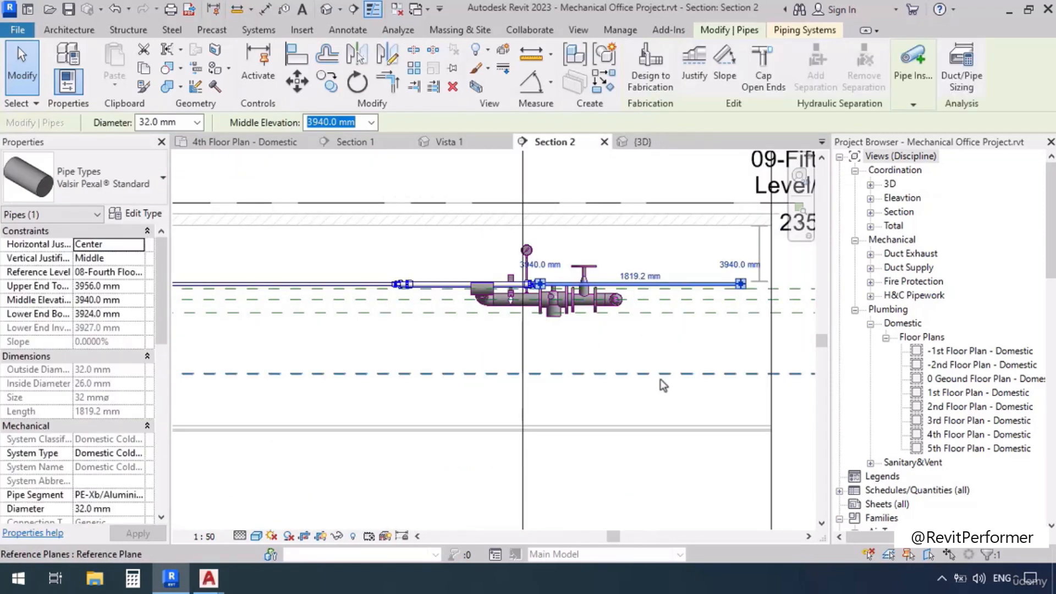
{"action": "key", "text": "Down"}
{"action": "key", "text": "Down"}
{"action": "key", "text": "Down"}
{"action": "key", "text": "Down"}
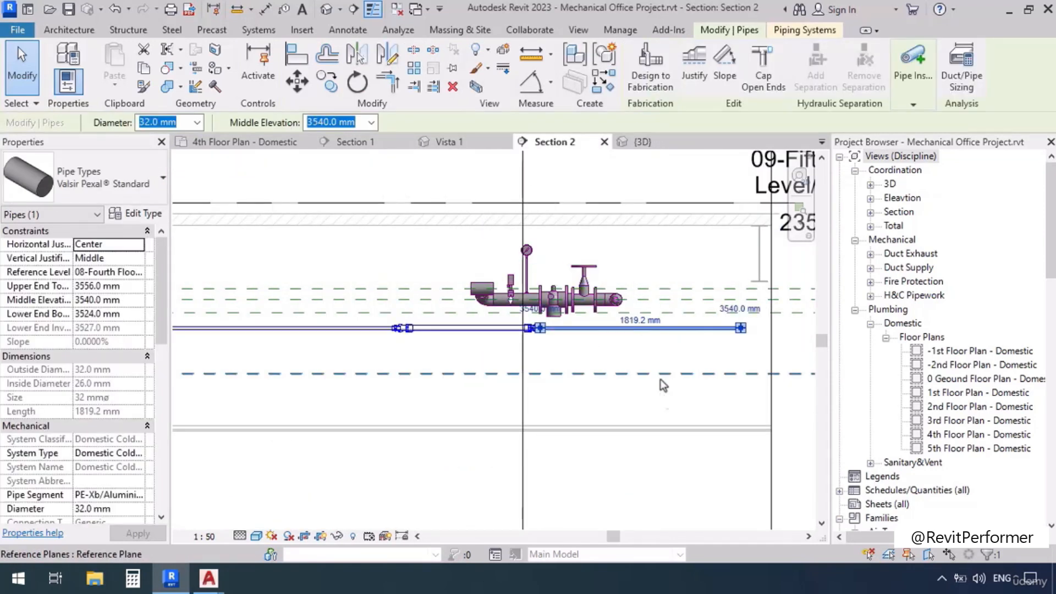
{"action": "key", "text": "Up"}
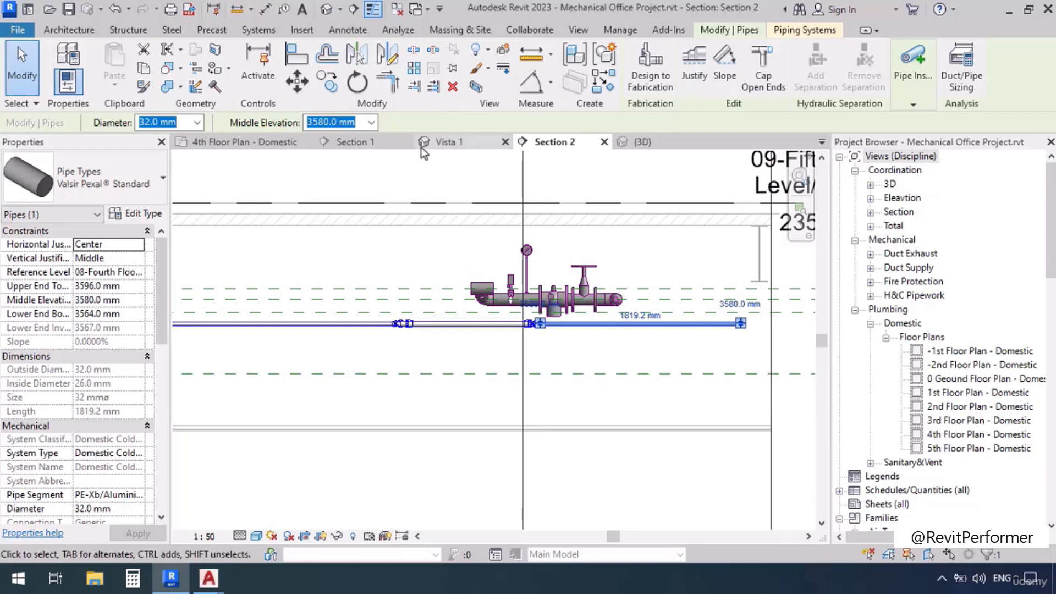
In Section 1, lower the 50 mm cold water pipe below the rectangular duct to a middle elevation of 3460 mm.
{"action": "scroll", "coordinate": [530, 358], "scroll_direction": "down", "scroll_amount": 6}
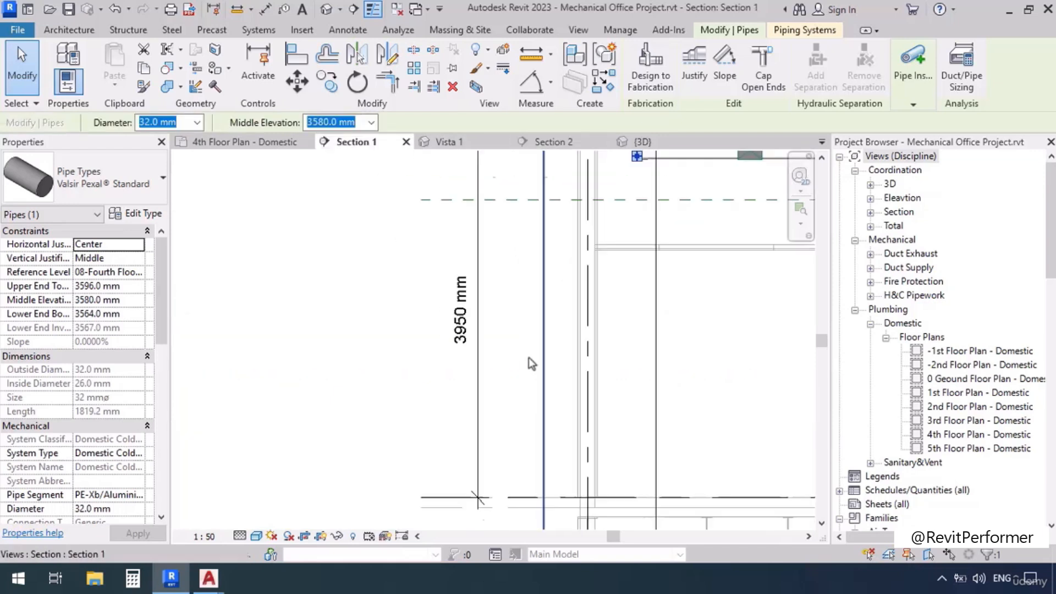
{"action": "scroll", "coordinate": [602, 240], "scroll_direction": "up", "scroll_amount": 6}
{"action": "scroll", "coordinate": [582, 235], "scroll_direction": "up", "scroll_amount": 6}
{"action": "left_click", "coordinate": [402, 364]}
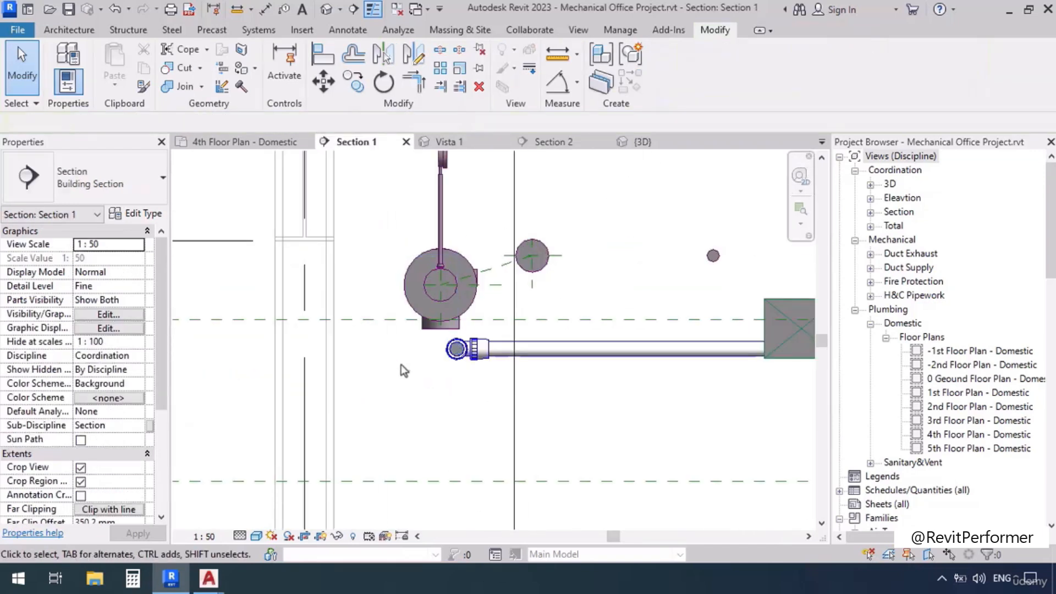
{"action": "scroll", "coordinate": [400, 360], "scroll_direction": "down", "scroll_amount": 5}
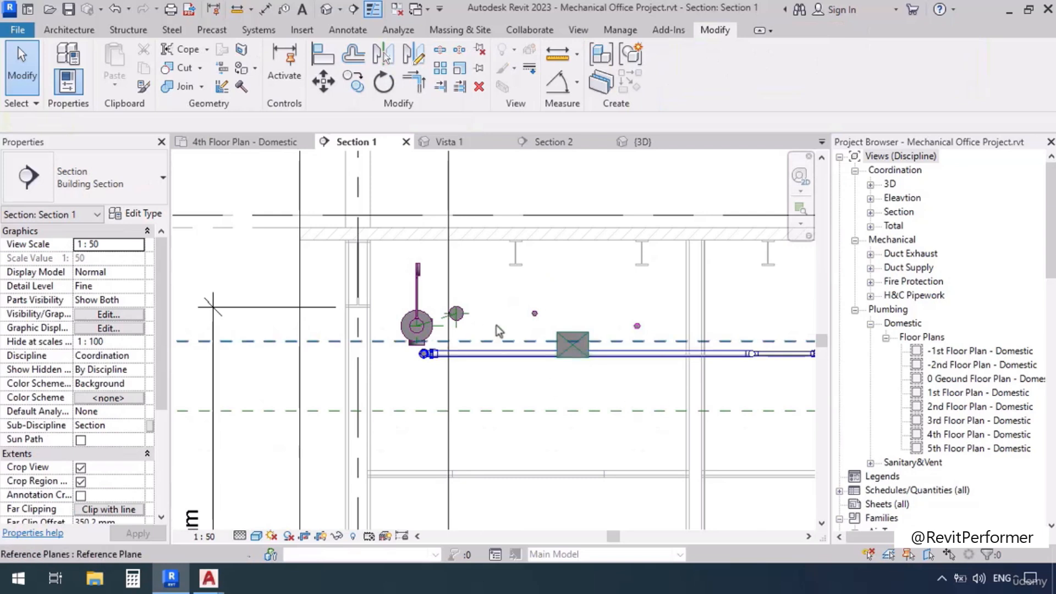
{"action": "left_click", "coordinate": [612, 354]}
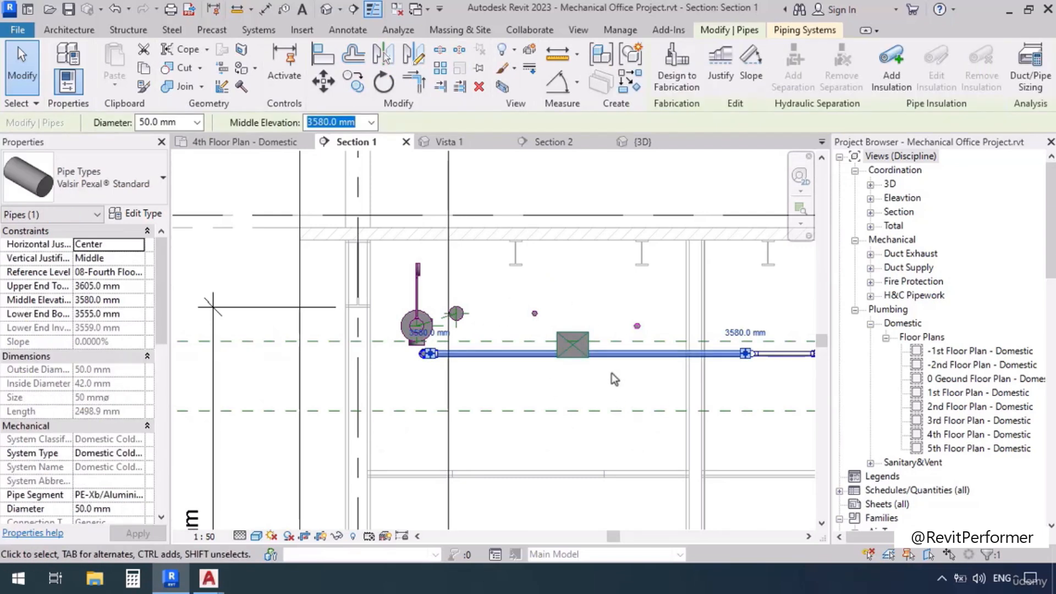
{"action": "key", "text": "Down"}
{"action": "key", "text": "Down"}
{"action": "key", "text": "Down"}
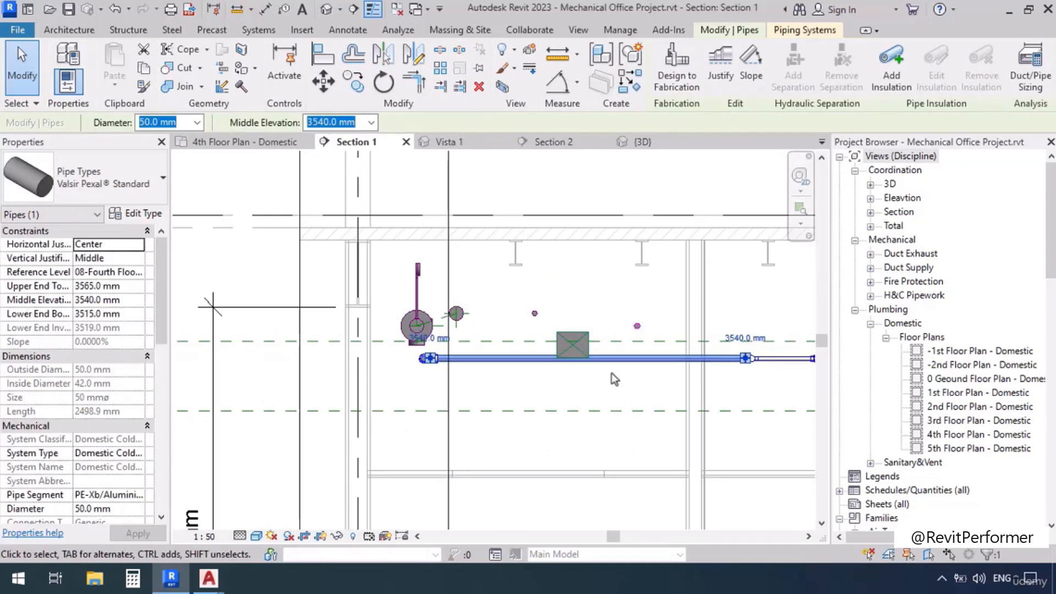
{"action": "key", "text": "Down"}
{"action": "key", "text": "Down"}
{"action": "key", "text": "Down"}
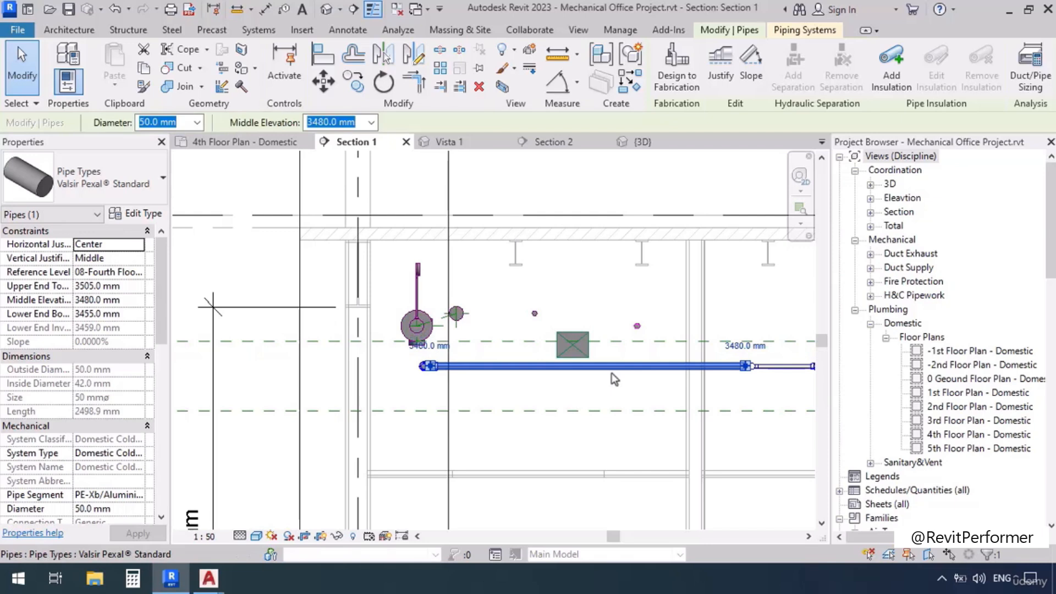
{"action": "scroll", "coordinate": [572, 366], "scroll_direction": "down", "scroll_amount": 2}
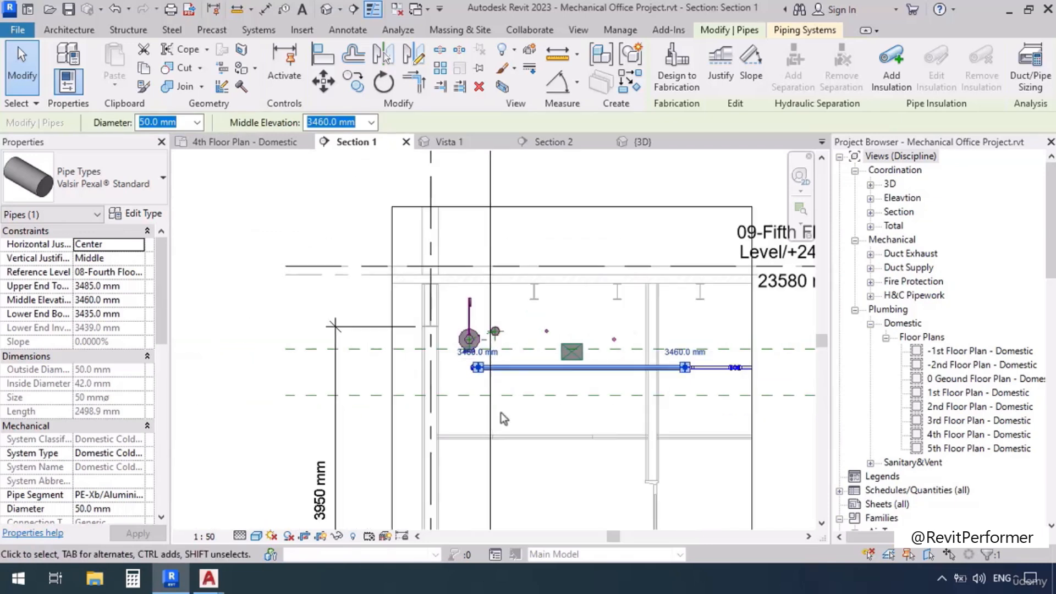
{"action": "key", "text": "Escape"}
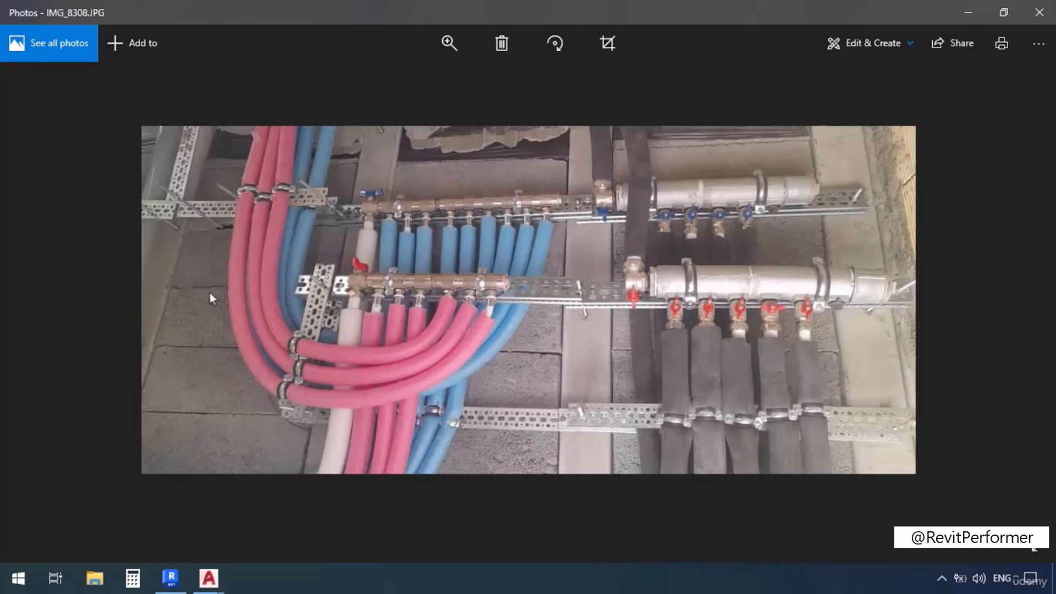
Return from the site photo to Revit and widen the Section 1 crop region to take in the full cold water run.
{"action": "left_click", "coordinate": [969, 13]}
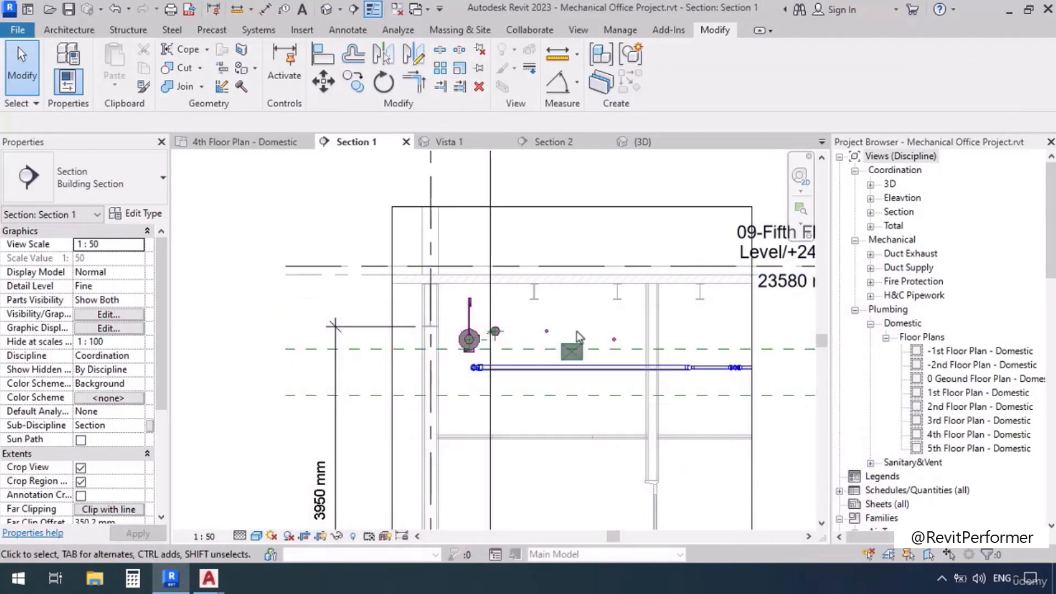
{"action": "scroll", "coordinate": [304, 316], "scroll_direction": "down", "scroll_amount": 4}
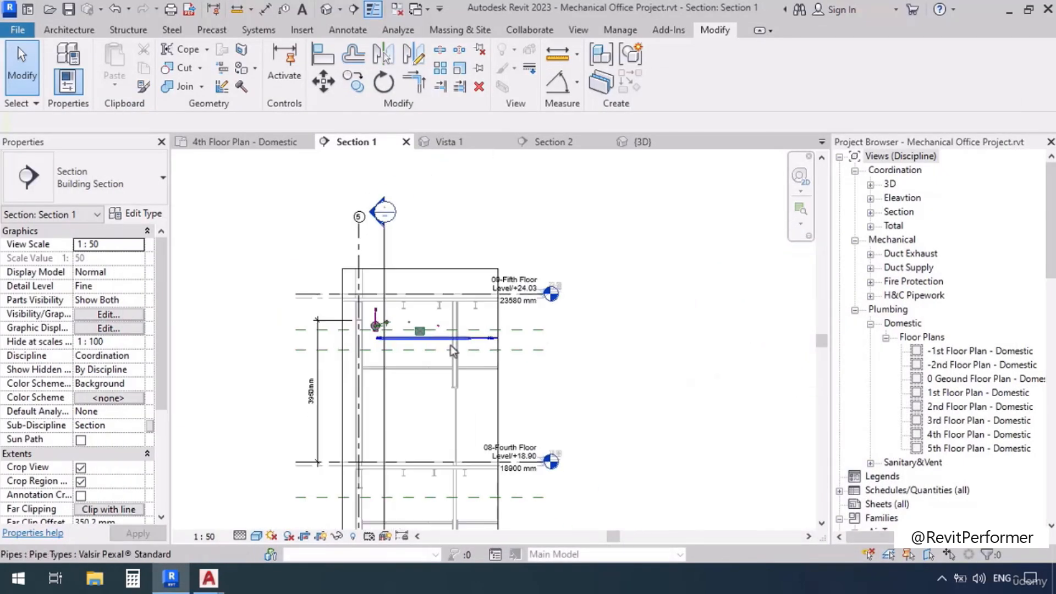
{"action": "left_click", "coordinate": [500, 393]}
{"action": "scroll", "coordinate": [554, 330], "scroll_direction": "down", "scroll_amount": 3}
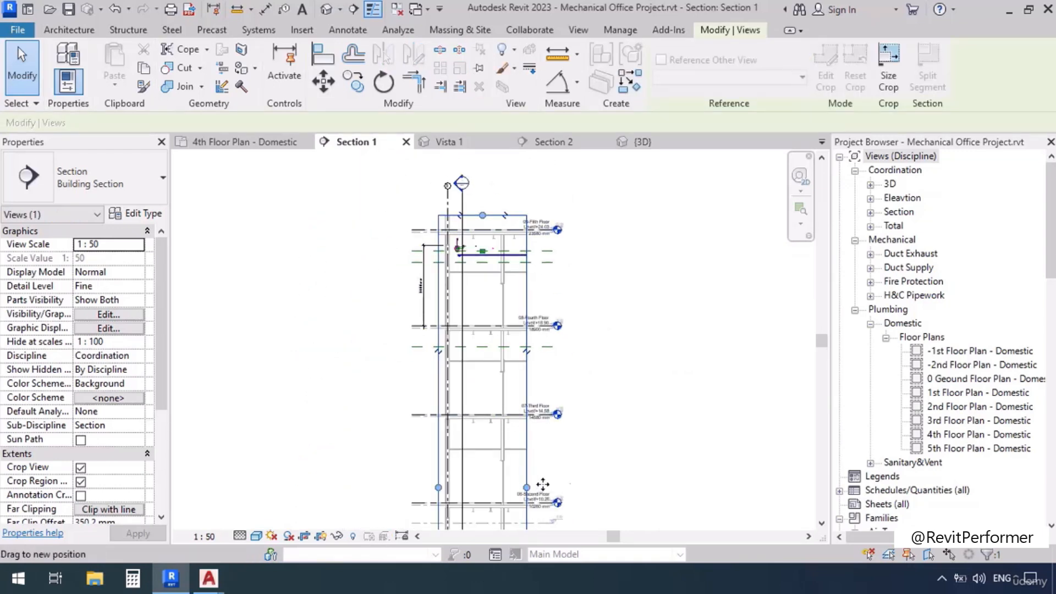
{"action": "left_click_drag", "start_coordinate": [543, 484], "coordinate": [651, 470]}
{"action": "scroll", "coordinate": [518, 274], "scroll_direction": "up", "scroll_amount": 8}
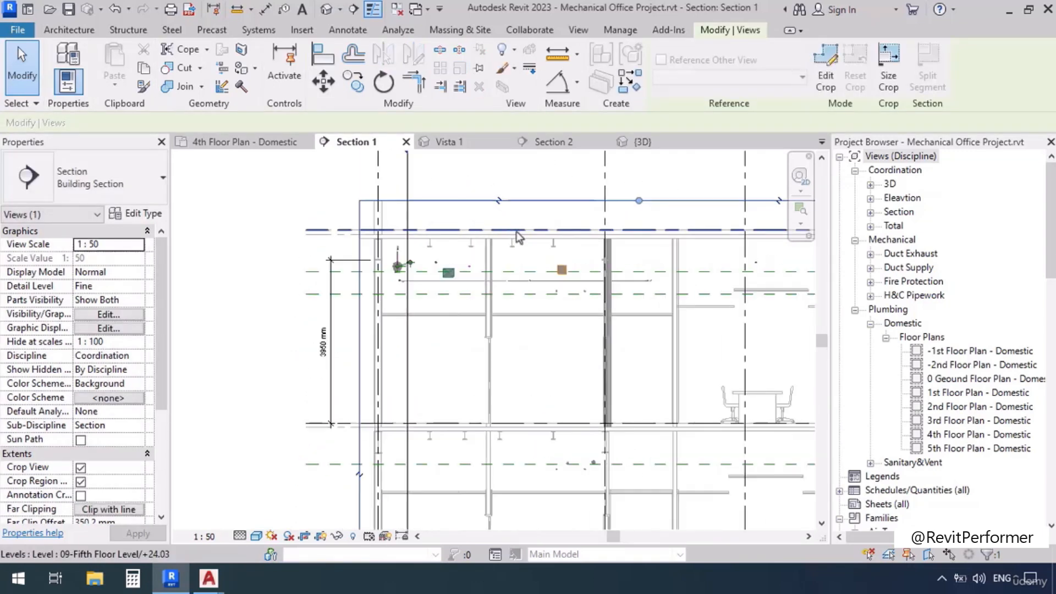
Raise the 50 mm cold water pipe above the ducts and fire pipes to a middle elevation of 4180 mm.
{"action": "middle_click_drag", "start_coordinate": [647, 390], "coordinate": [611, 377]}
{"action": "middle_click_drag", "start_coordinate": [336, 385], "coordinate": [411, 385]}
{"action": "middle_click_drag", "start_coordinate": [197, 317], "coordinate": [275, 311]}
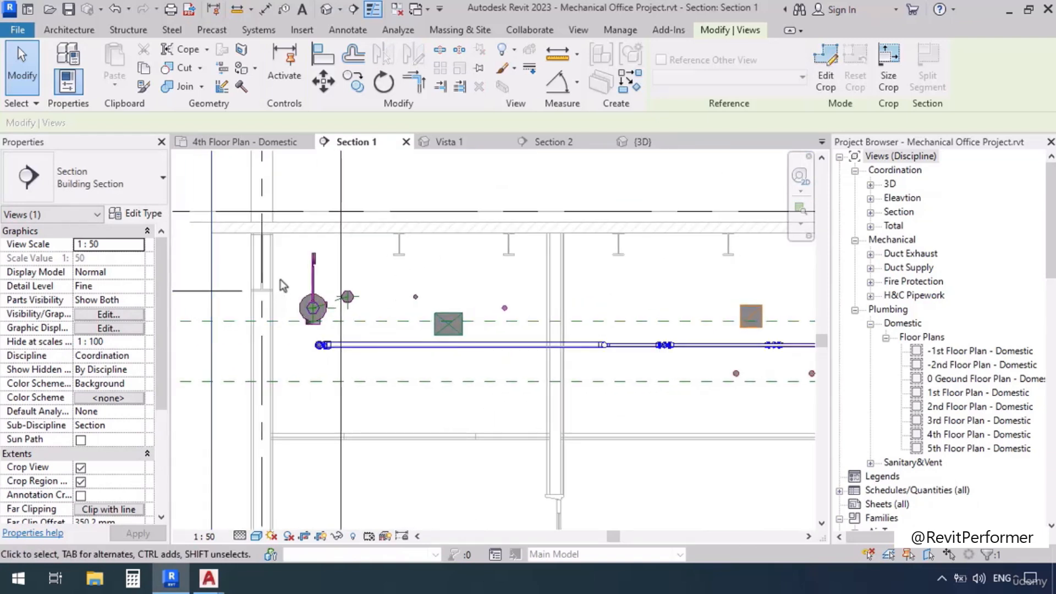
{"action": "middle_click_drag", "start_coordinate": [690, 276], "coordinate": [389, 279]}
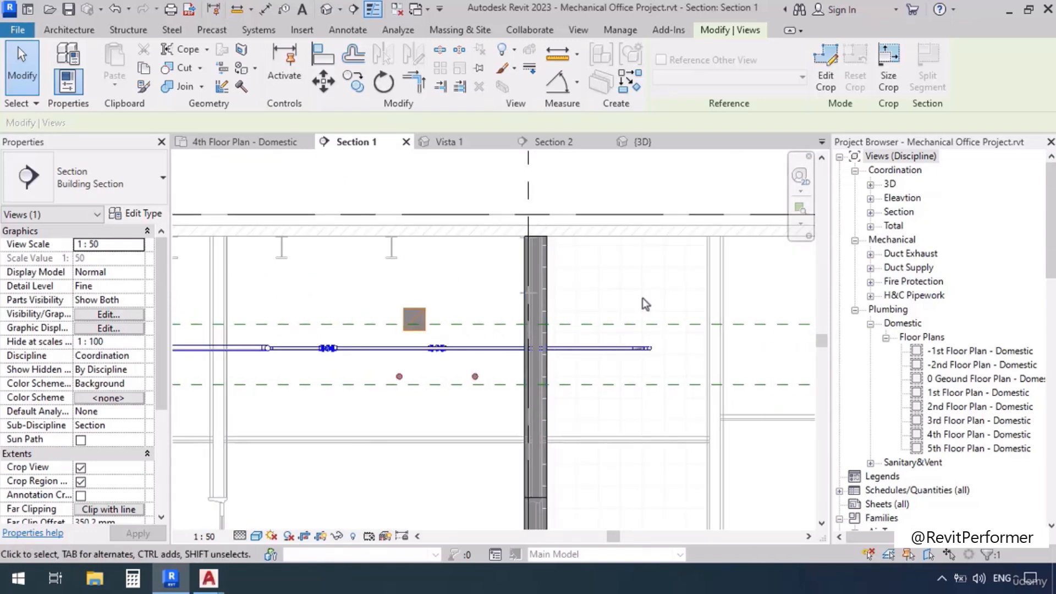
{"action": "scroll", "coordinate": [642, 299], "scroll_direction": "down", "scroll_amount": 2}
{"action": "middle_click_drag", "start_coordinate": [386, 434], "coordinate": [536, 468]}
{"action": "left_click", "coordinate": [421, 366]}
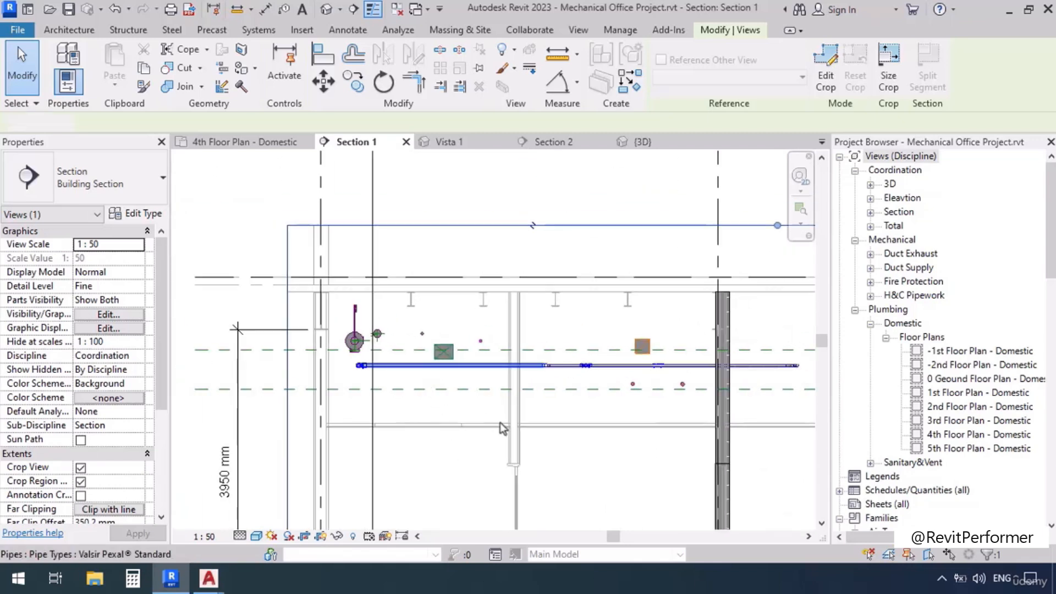
{"action": "type", "text": "4260"}
{"action": "key", "text": "Return"}
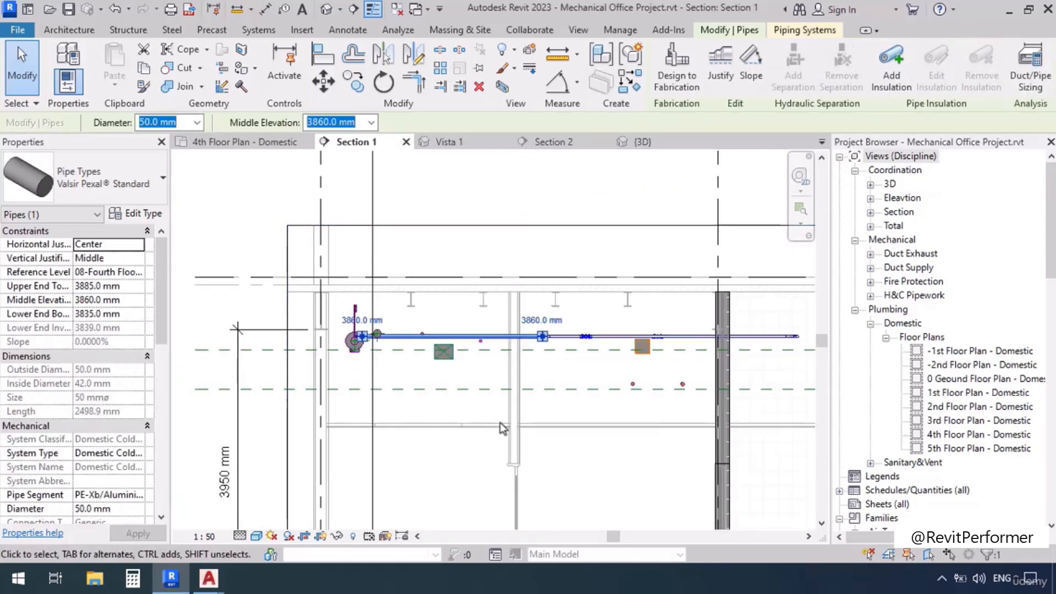
{"action": "type", "text": "4180"}
{"action": "key", "text": "Return"}
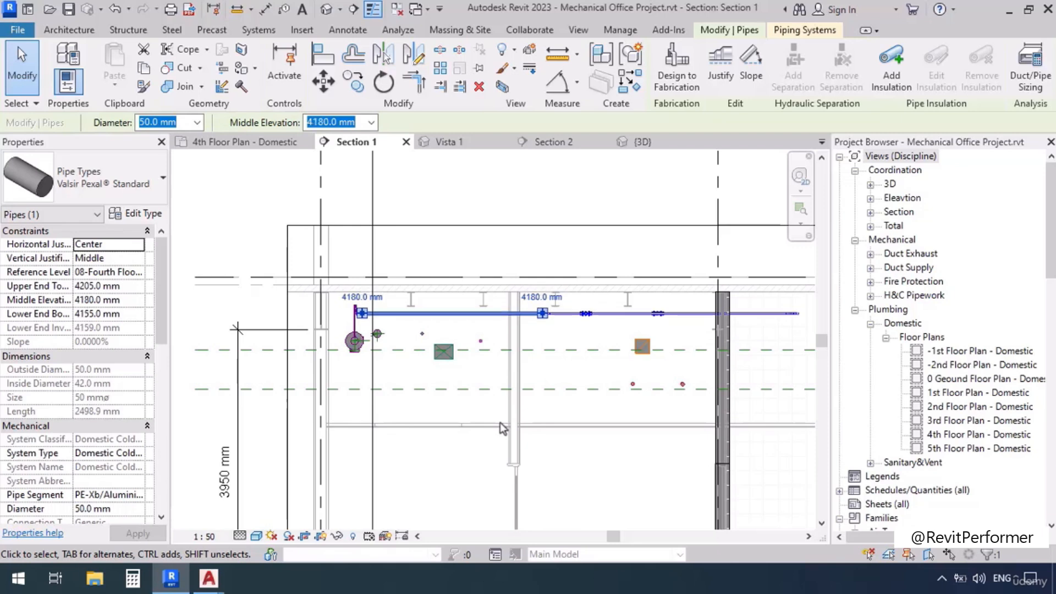
Set the 50 mm cold water pipe in Section 1 to a middle elevation of 4220 mm and check the run at the wall.
{"action": "key", "text": "ctrl+z"}
{"action": "scroll", "coordinate": [499, 427], "scroll_direction": "up", "scroll_amount": 1}
{"action": "middle_click_drag", "start_coordinate": [480, 374], "coordinate": [427, 359]}
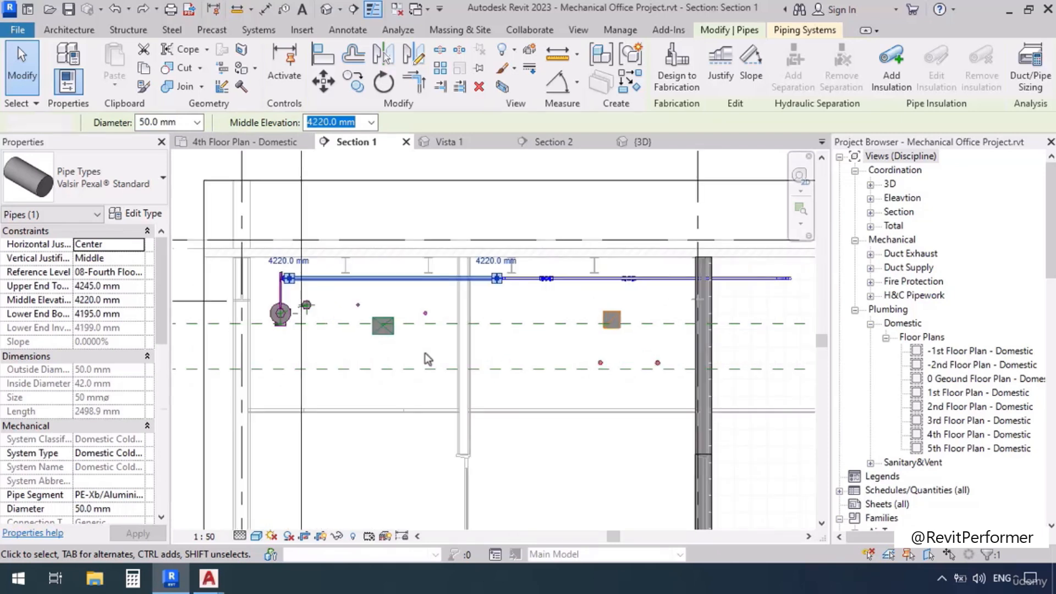
{"action": "left_click", "coordinate": [428, 359]}
{"action": "middle_click_drag", "start_coordinate": [684, 354], "coordinate": [622, 350]}
{"action": "scroll", "coordinate": [620, 344], "scroll_direction": "up", "scroll_amount": 2}
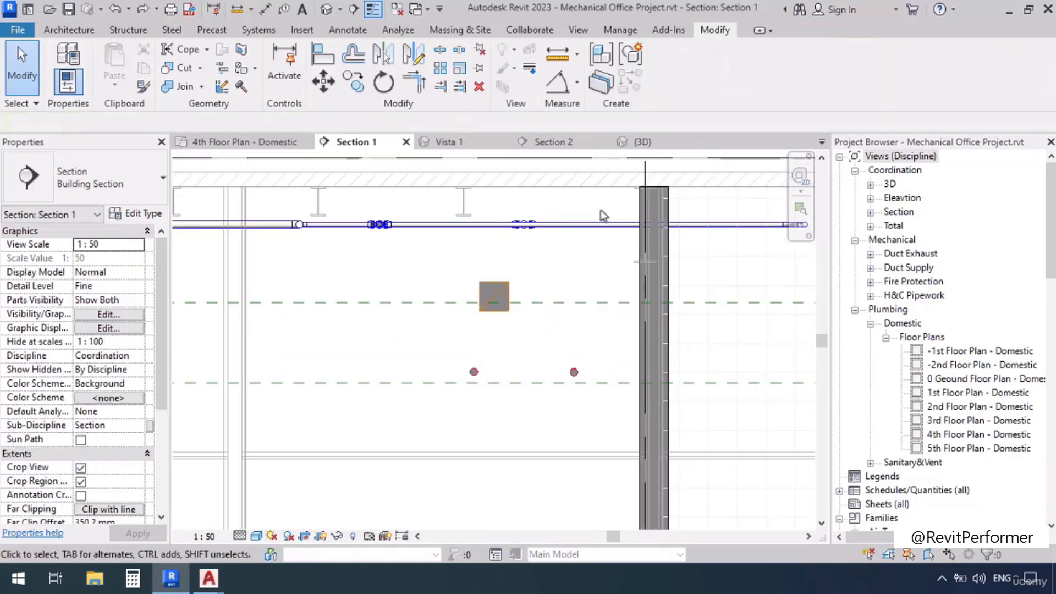
{"action": "left_click", "coordinate": [605, 233]}
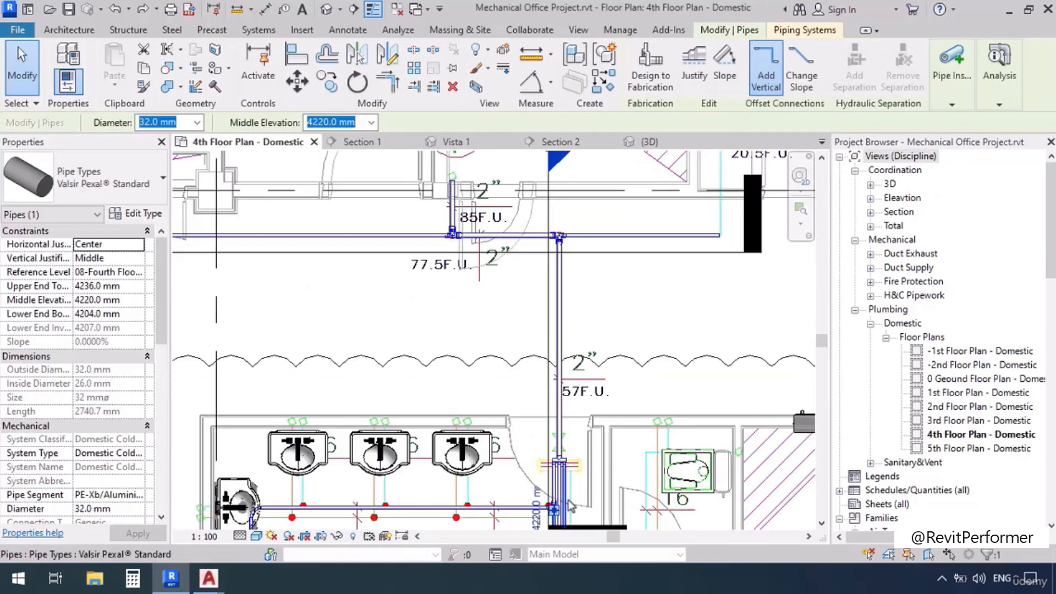
In the fourth-floor plan, examine the 32 mm cold water pipes running between the washbasins and the toilet cubicles.
{"action": "middle_click_drag", "start_coordinate": [581, 510], "coordinate": [551, 344]}
{"action": "scroll", "coordinate": [523, 379], "scroll_direction": "up", "scroll_amount": 4}
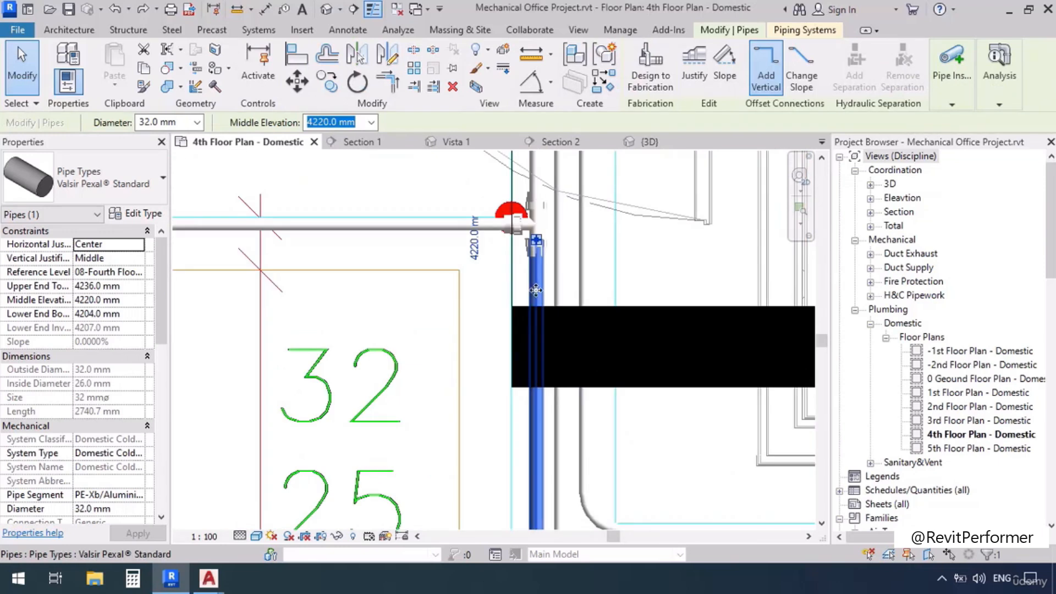
{"action": "scroll", "coordinate": [589, 284], "scroll_direction": "down", "scroll_amount": 4}
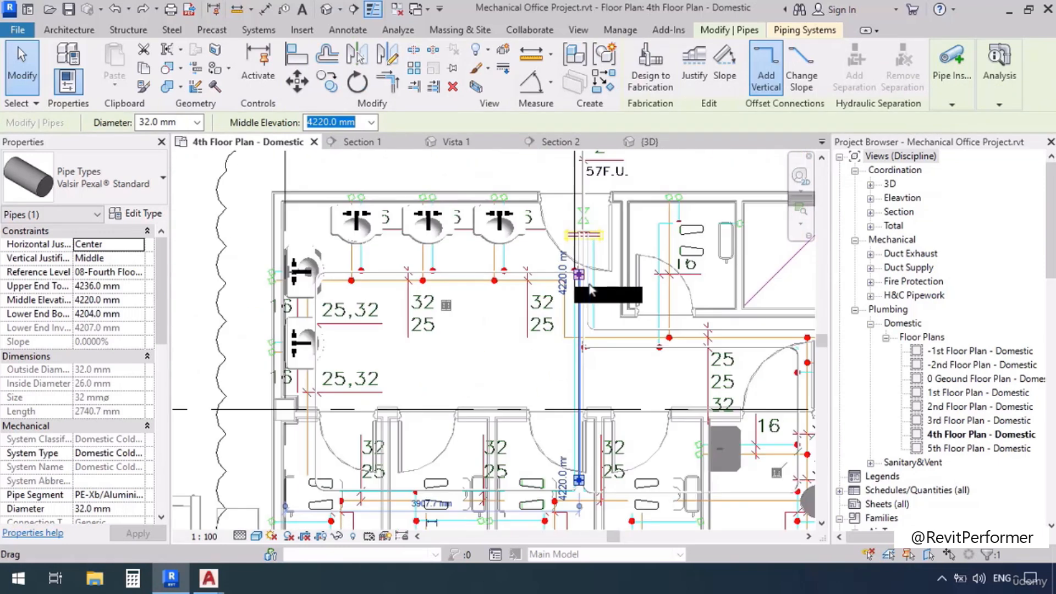
{"action": "scroll", "coordinate": [590, 290], "scroll_direction": "down", "scroll_amount": 3}
{"action": "scroll", "coordinate": [590, 290], "scroll_direction": "down", "scroll_amount": 2}
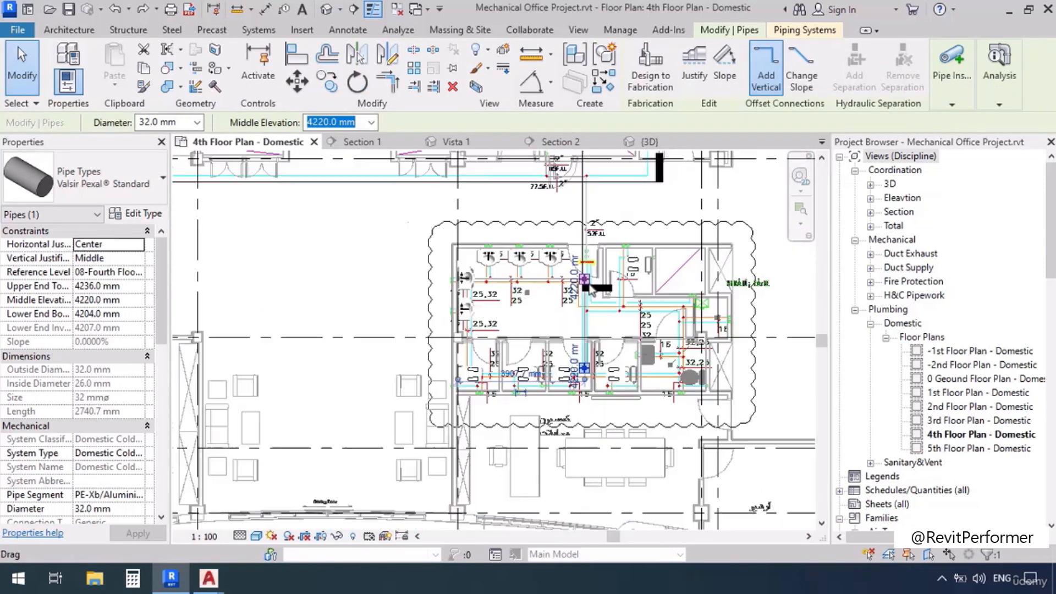
{"action": "scroll", "coordinate": [590, 290], "scroll_direction": "up", "scroll_amount": 5}
{"action": "scroll", "coordinate": [589, 290], "scroll_direction": "up", "scroll_amount": 1}
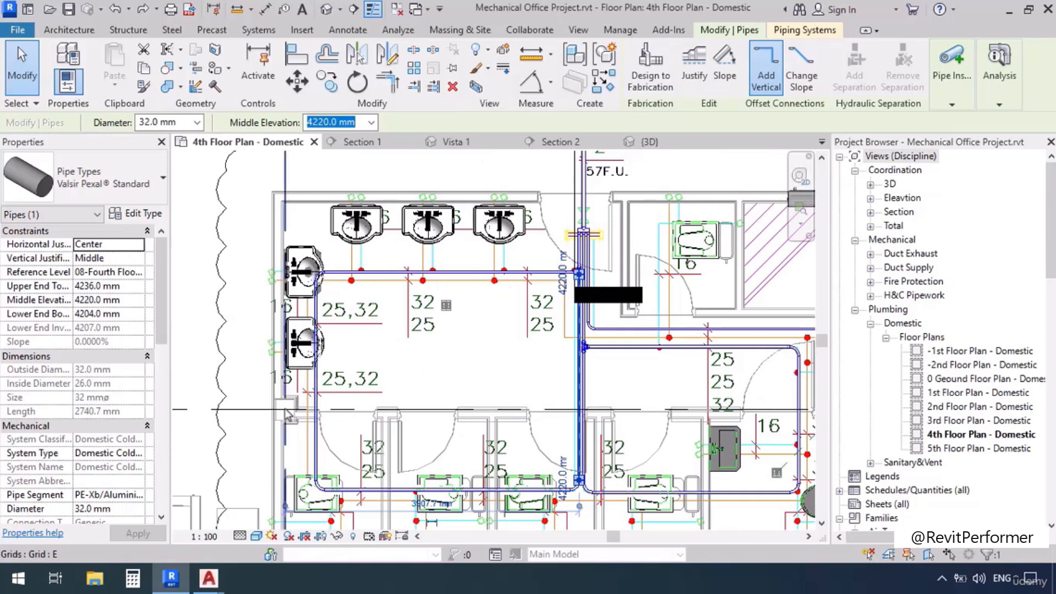
{"action": "scroll", "coordinate": [594, 421], "scroll_direction": "up", "scroll_amount": 2}
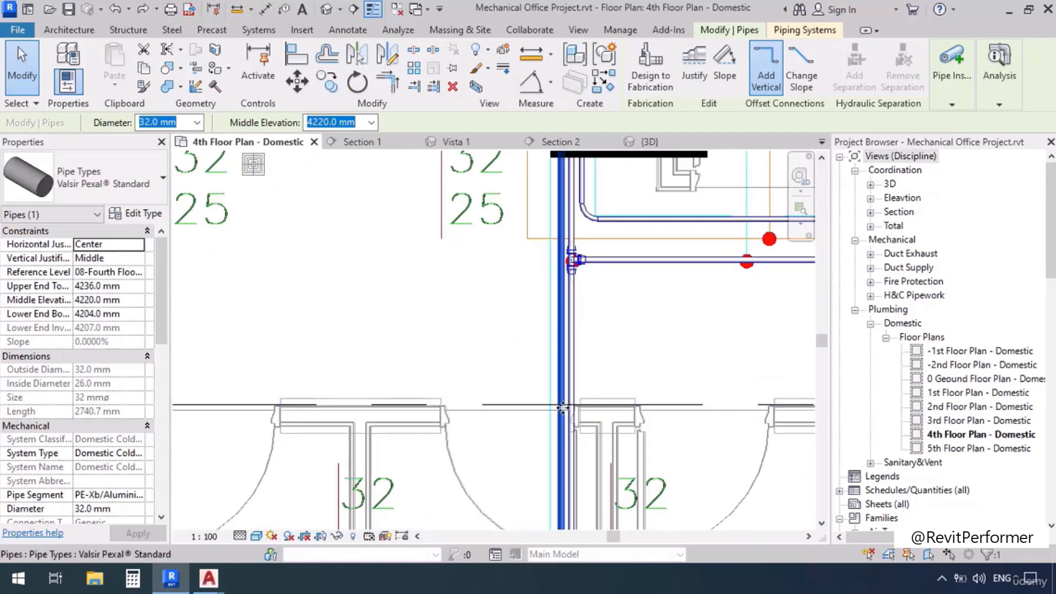
{"action": "scroll", "coordinate": [563, 408], "scroll_direction": "down", "scroll_amount": 3}
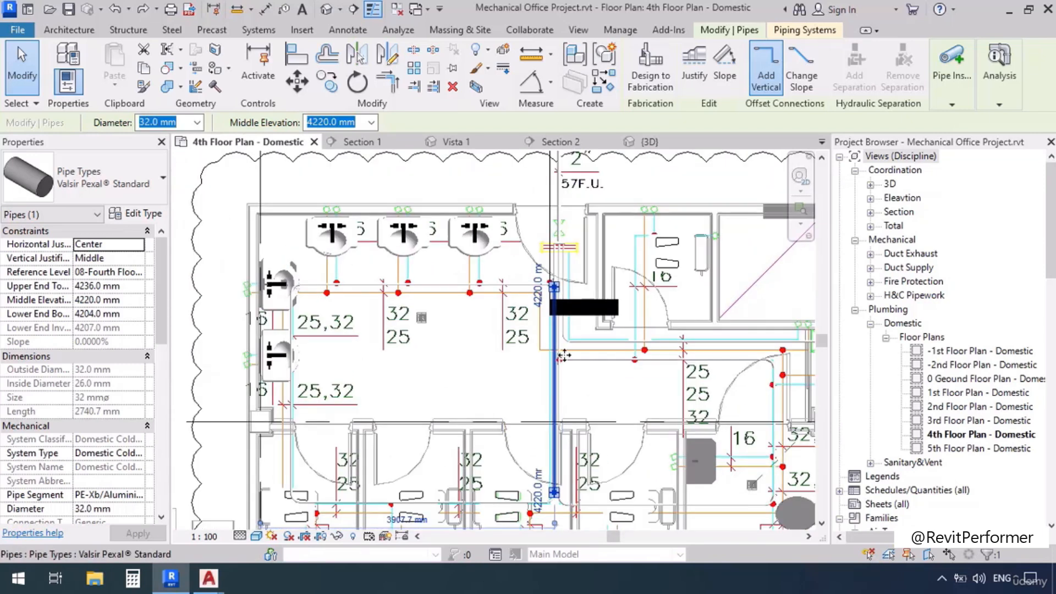
Reduce the Section 1 far clip offset to about 95 mm around the 32 mm pipe run, and return to Section 1.
{"action": "left_click", "coordinate": [545, 229]}
{"action": "scroll", "coordinate": [591, 403], "scroll_direction": "up", "scroll_amount": 1}
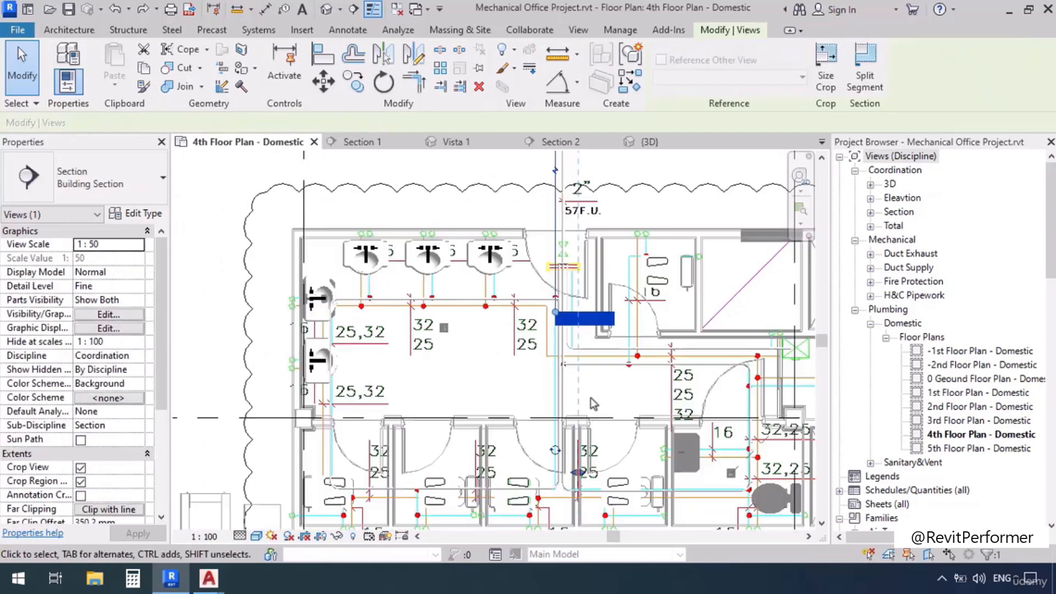
{"action": "left_click_drag", "start_coordinate": [580, 483], "coordinate": [565, 483]}
{"action": "scroll", "coordinate": [564, 484], "scroll_direction": "up", "scroll_amount": 4}
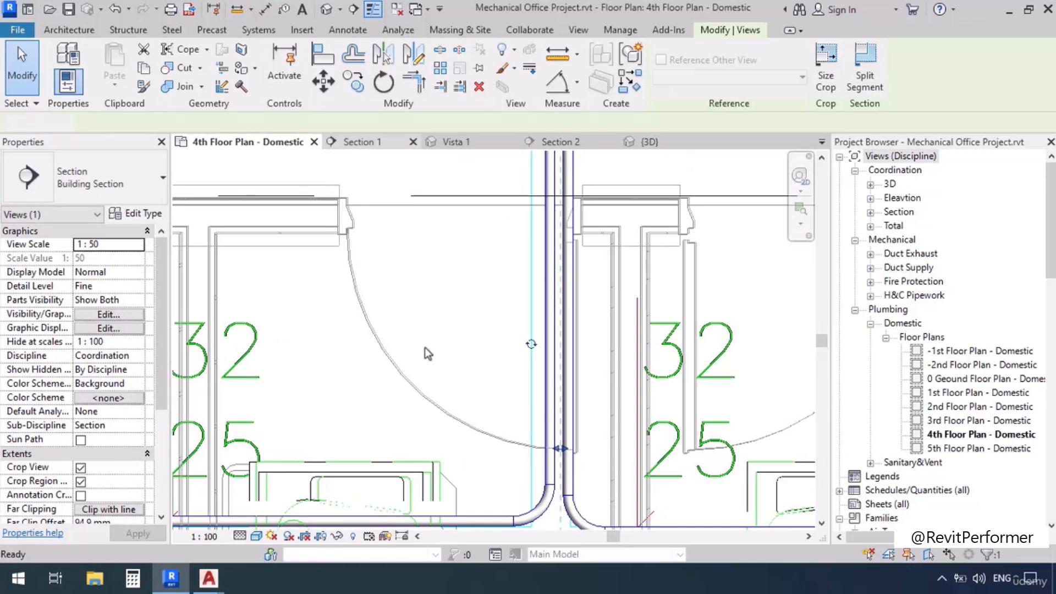
{"action": "key", "text": "ctrl+Tab"}
{"action": "scroll", "coordinate": [570, 276], "scroll_direction": "up", "scroll_amount": 2}
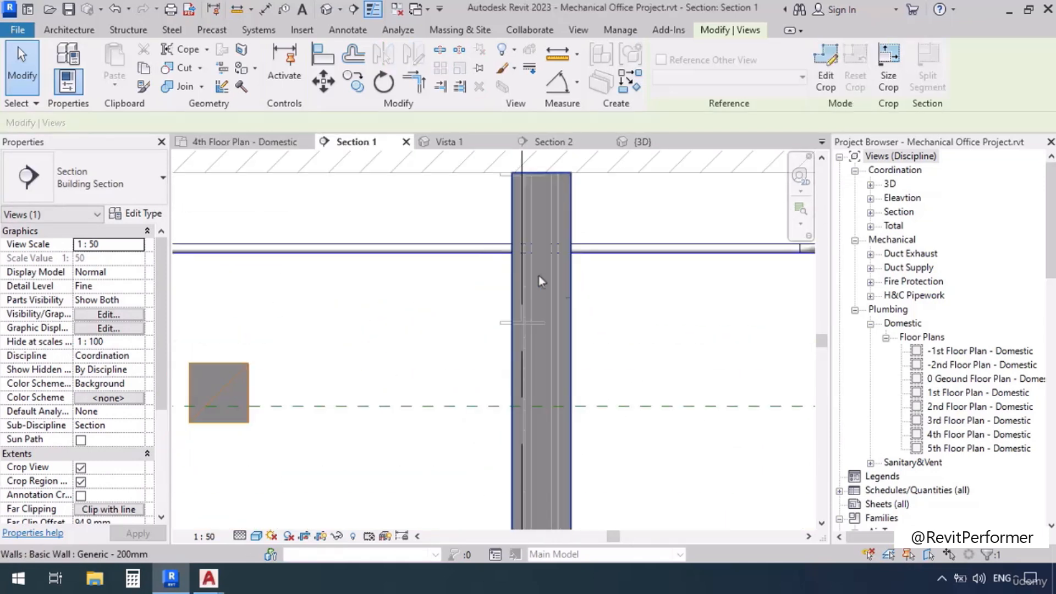
Split the 32 mm cold water pipe on both sides of the wall and delete the inner segment together with its couplings.
{"action": "left_click", "coordinate": [441, 50]}
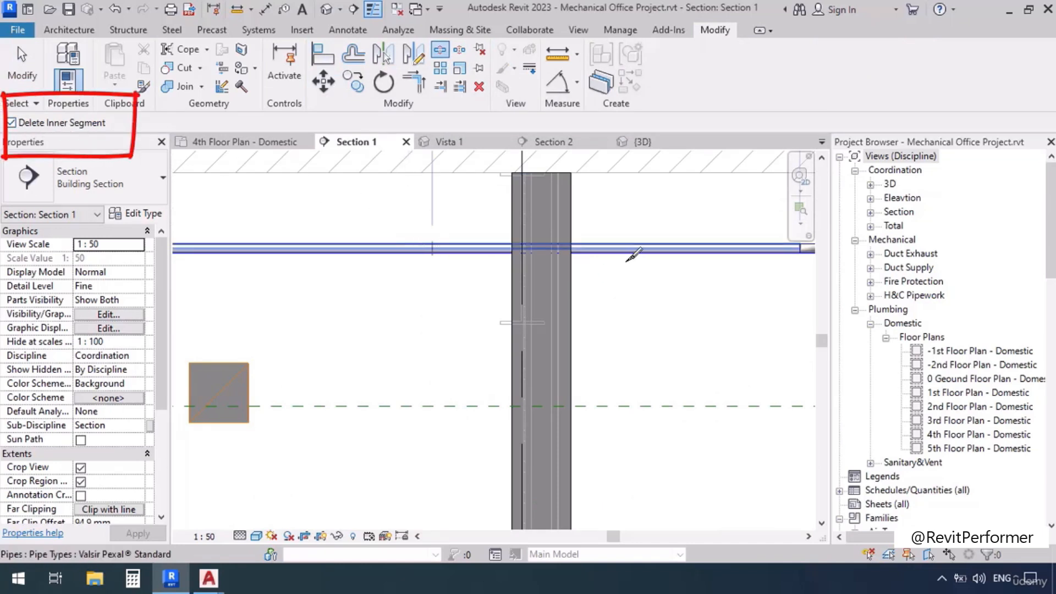
{"action": "left_click", "coordinate": [638, 247]}
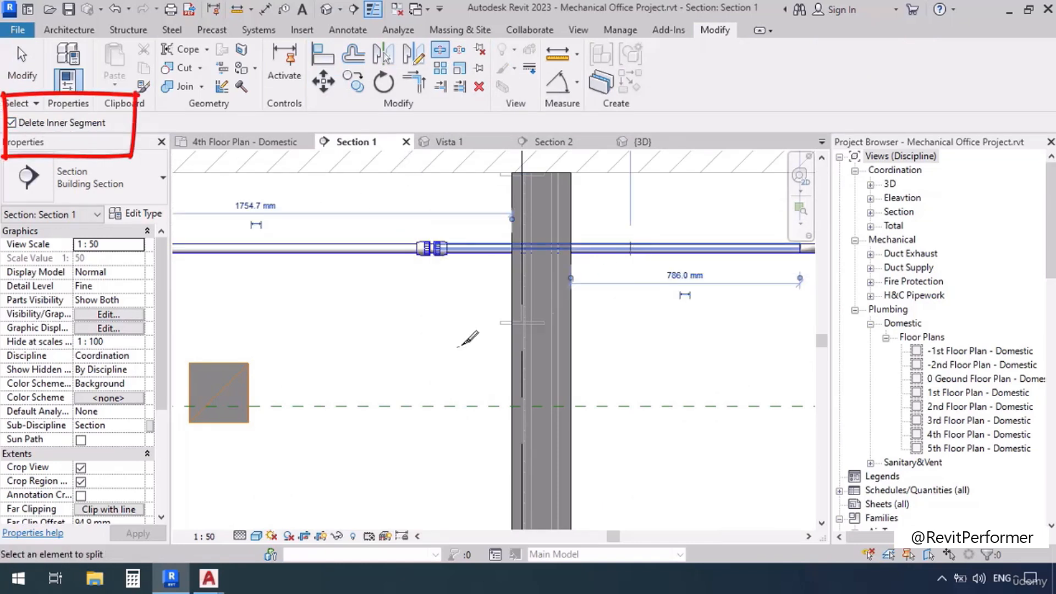
{"action": "scroll", "coordinate": [462, 344], "scroll_direction": "down", "scroll_amount": 3}
{"action": "key", "text": "Escape"}
{"action": "left_click_drag", "start_coordinate": [407, 274], "coordinate": [589, 314]}
{"action": "key", "text": "Delete"}
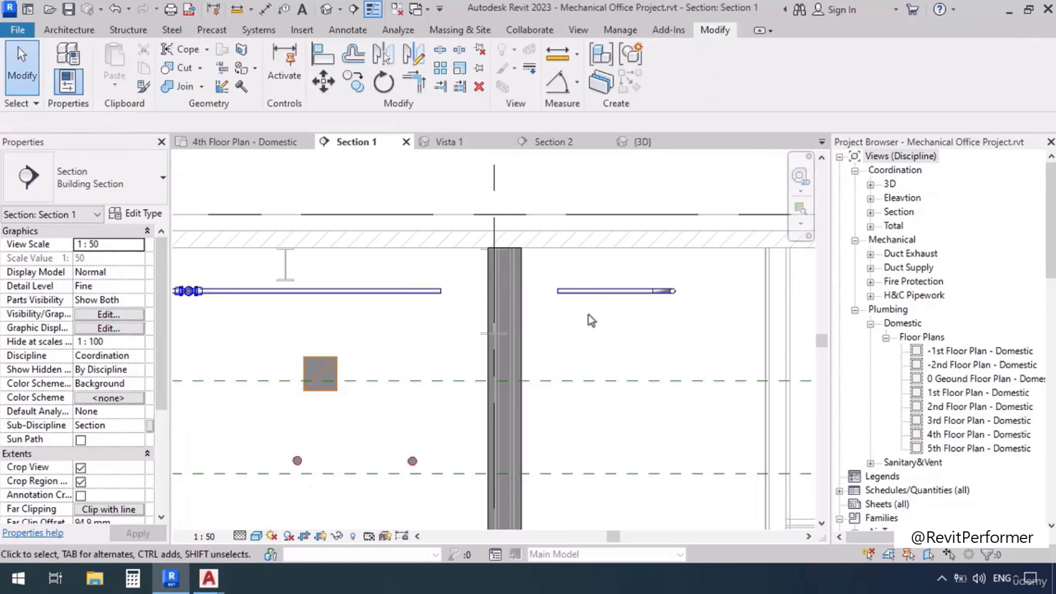
Draw a 32 mm pipe offset from the open end down to 3880 mm, across through the wall beneath the beam, and back up to 4220 mm.
{"action": "scroll", "coordinate": [441, 321], "scroll_direction": "up", "scroll_amount": 4}
{"action": "left_click", "coordinate": [413, 278]}
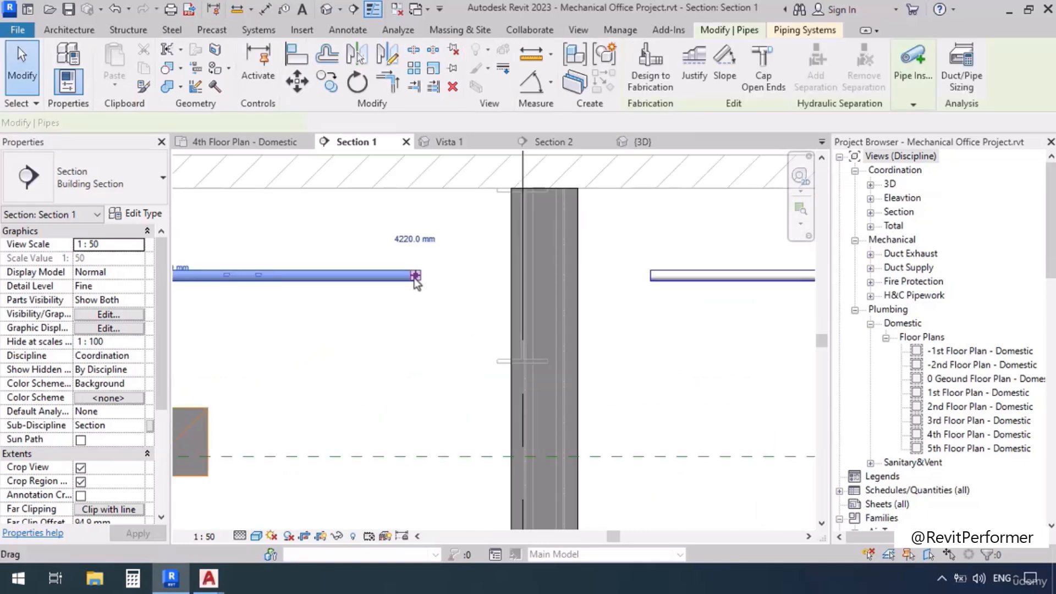
{"action": "right_click", "coordinate": [413, 277]}
{"action": "left_click", "coordinate": [446, 197]}
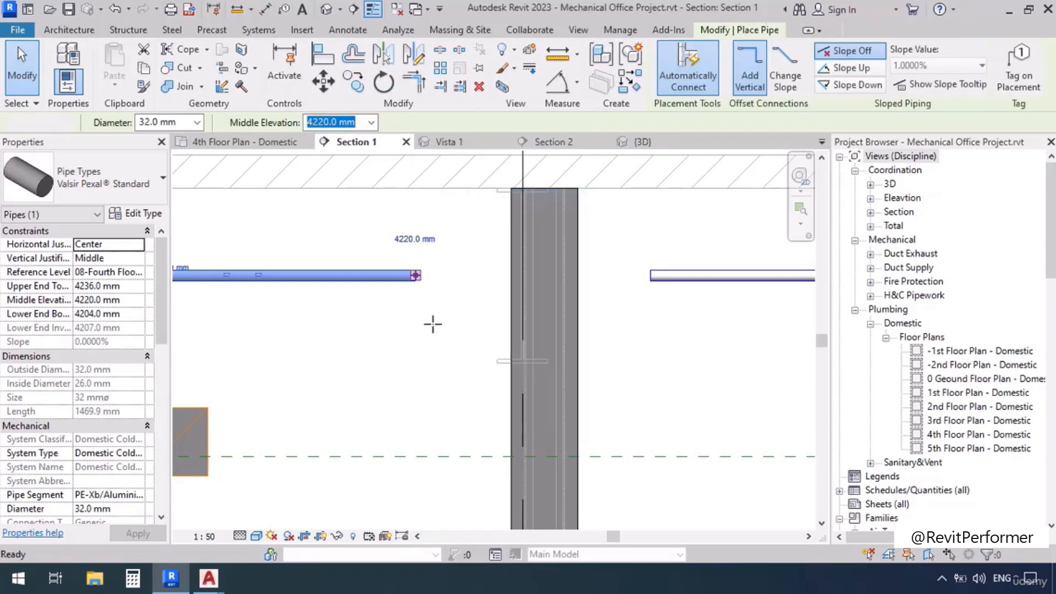
{"action": "left_click", "coordinate": [415, 389]}
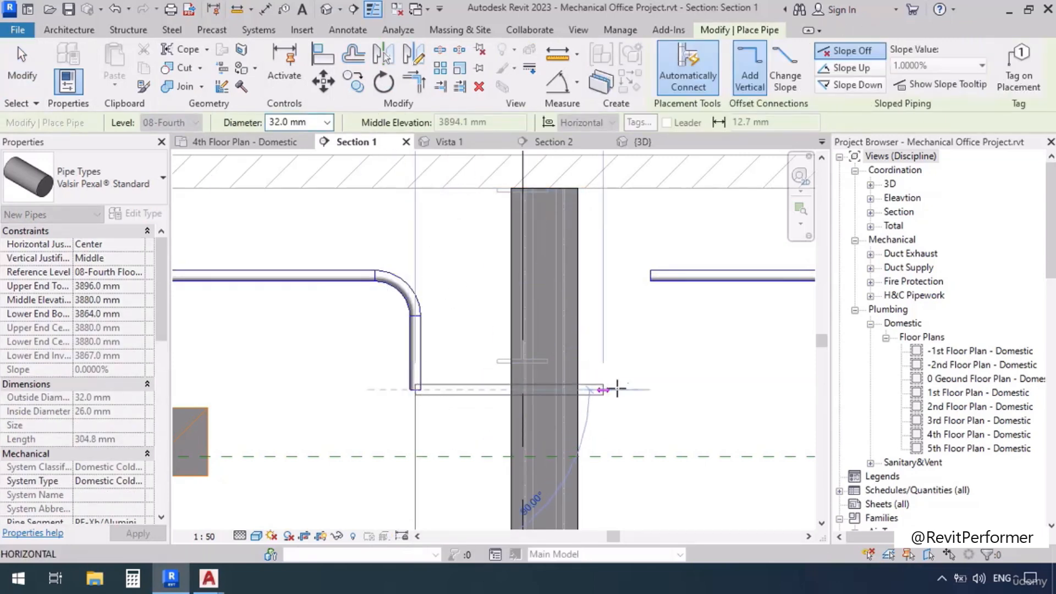
{"action": "left_click", "coordinate": [630, 390]}
{"action": "left_click", "coordinate": [633, 275]}
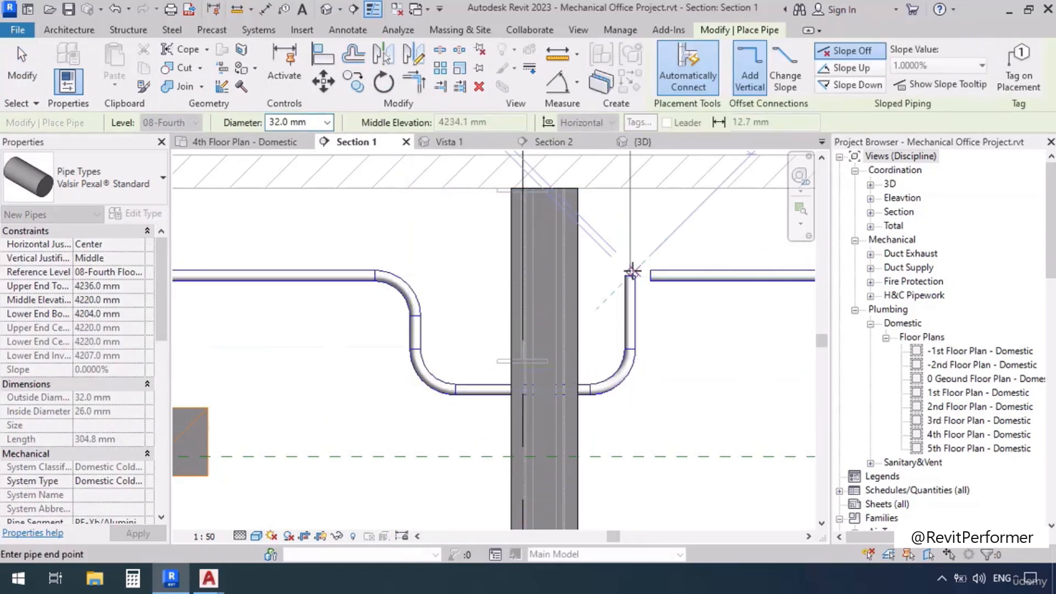
{"action": "key", "text": "Escape"}
Trim the offset's riser into the pipe beyond the wall and set the lower segment's middle elevation to 3930 mm.
{"action": "left_click", "coordinate": [688, 283]}
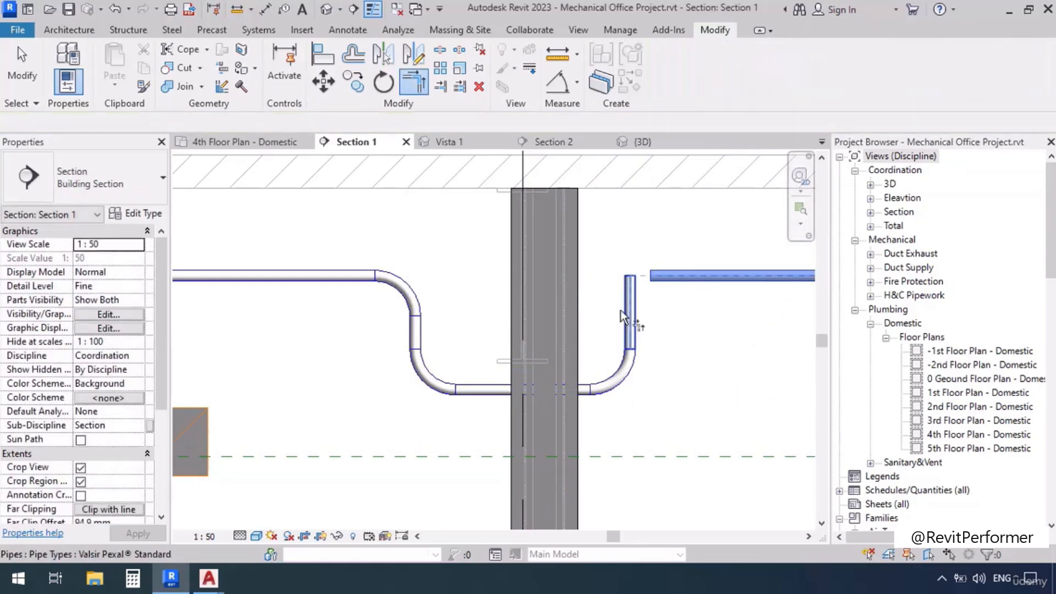
{"action": "key", "text": "Escape"}
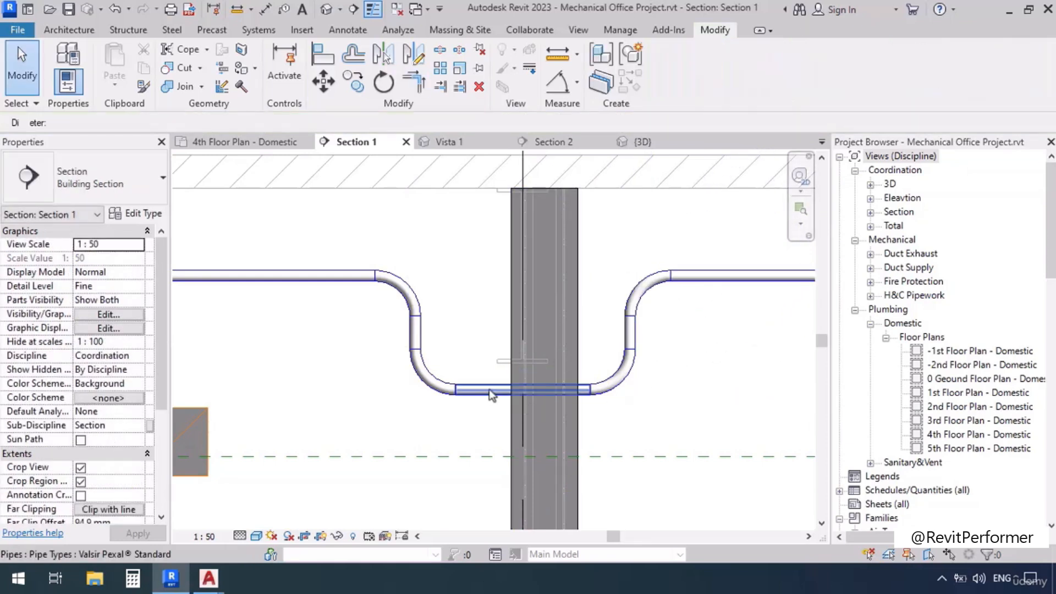
{"action": "left_click", "coordinate": [489, 388]}
{"action": "type", "text": "3930"}
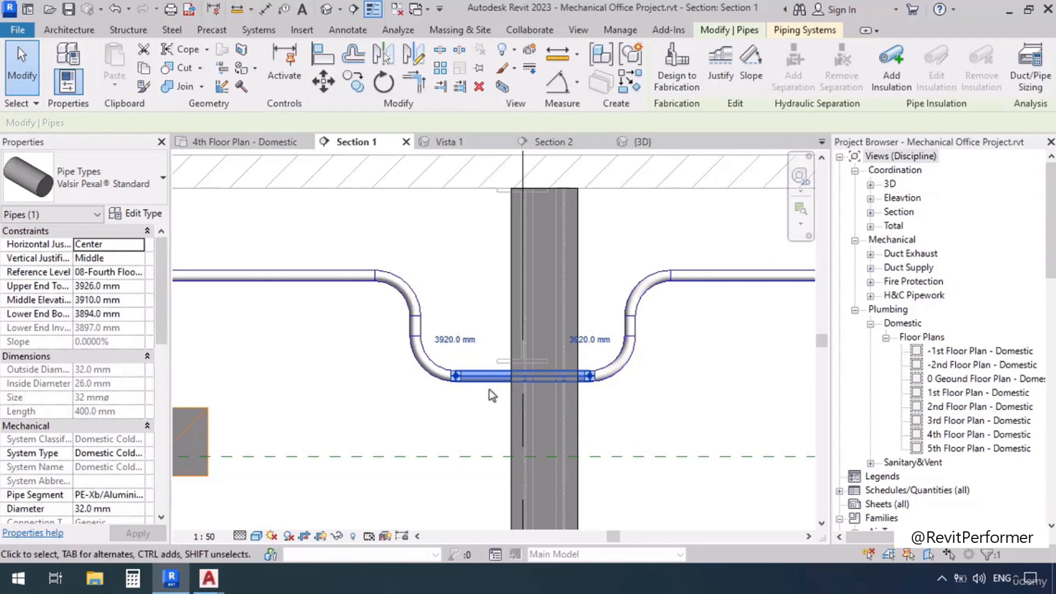
{"action": "key", "text": "Return"}
Move the upper bends on both sides of the offset closer to the wall.
{"action": "left_click", "coordinate": [410, 285]}
{"action": "left_click_drag", "start_coordinate": [410, 285], "coordinate": [409, 286]}
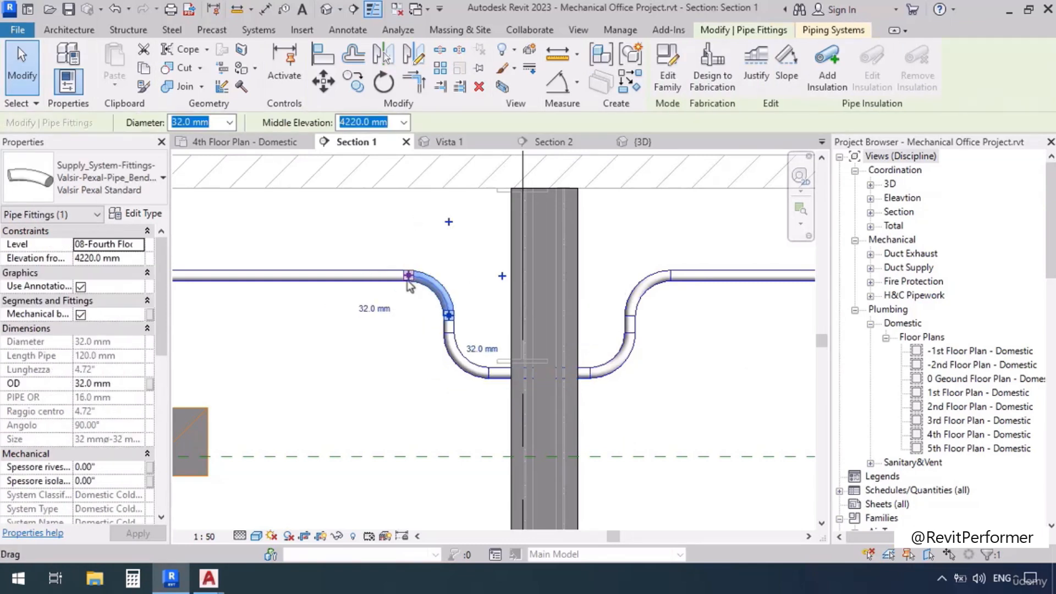
{"action": "left_click", "coordinate": [648, 314]}
{"action": "left_click_drag", "start_coordinate": [649, 314], "coordinate": [644, 299]}
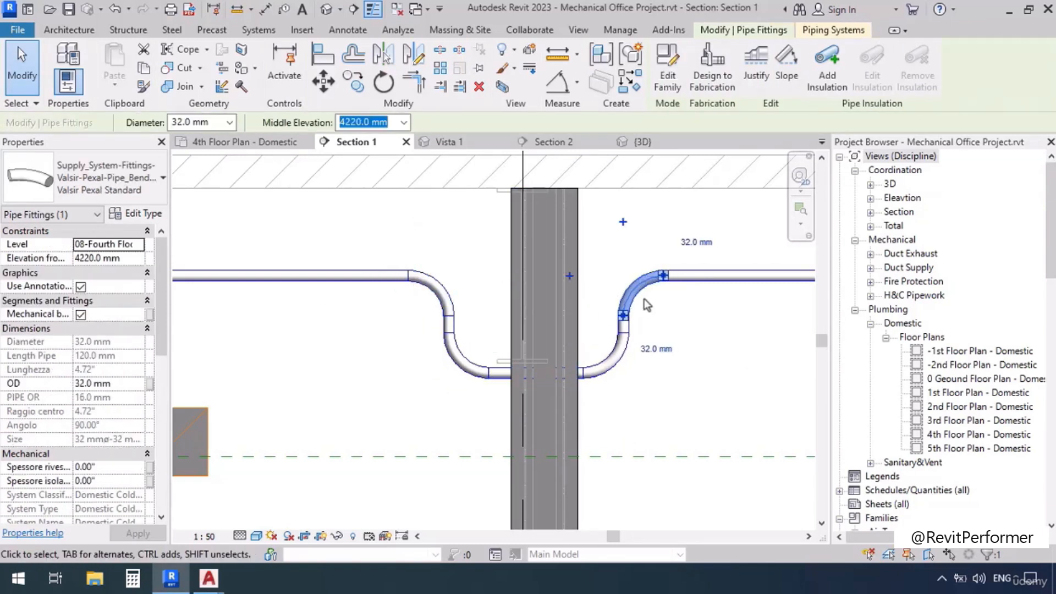
{"action": "left_click", "coordinate": [425, 377]}
In the fourth-floor plan, shift the Section 1 line toward the adjacent parallel 32 mm pipe, and return to Section 1.
{"action": "left_click", "coordinate": [283, 143]}
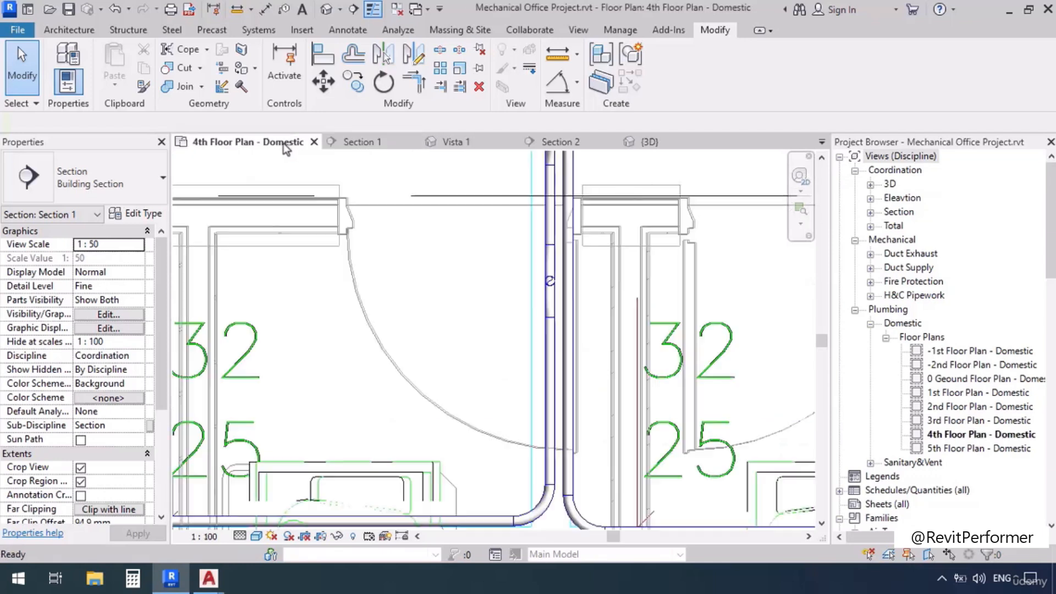
{"action": "scroll", "coordinate": [573, 355], "scroll_direction": "down", "scroll_amount": 4}
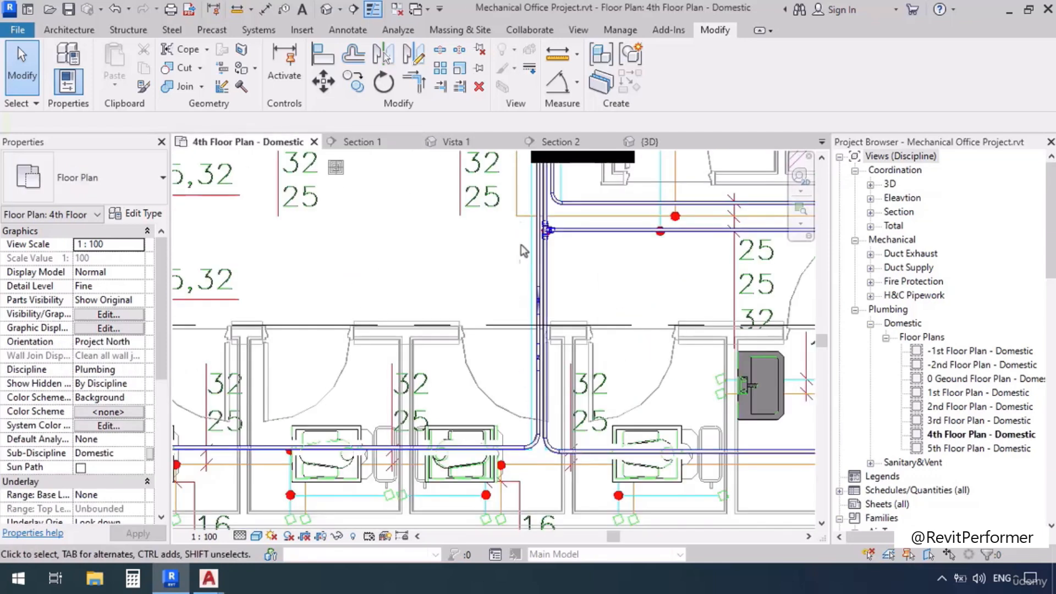
{"action": "middle_click_drag", "start_coordinate": [520, 245], "coordinate": [521, 375]}
{"action": "left_click", "coordinate": [535, 242]}
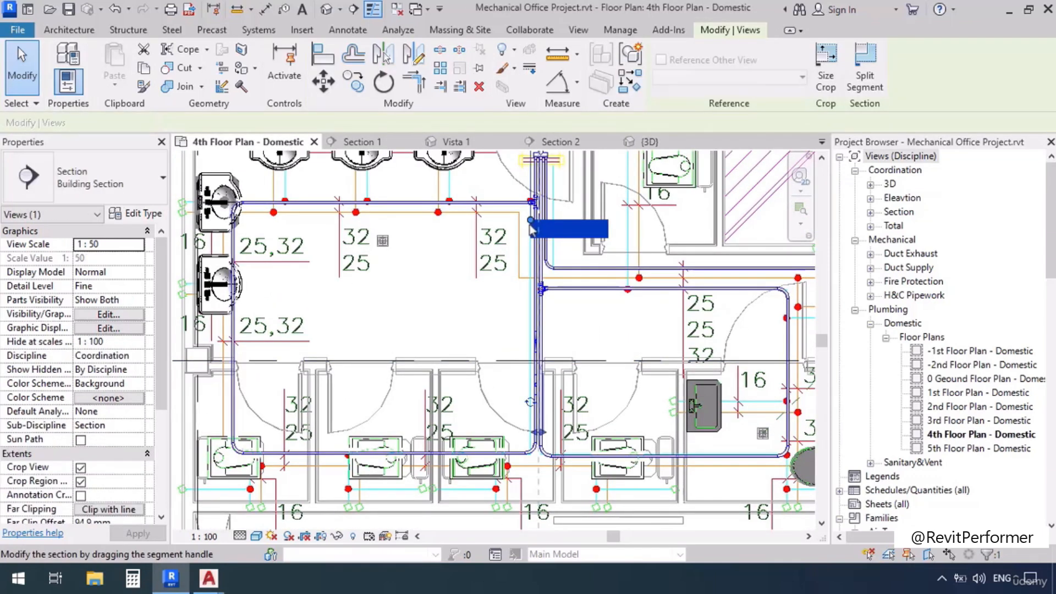
{"action": "scroll", "coordinate": [536, 434], "scroll_direction": "up", "scroll_amount": 5}
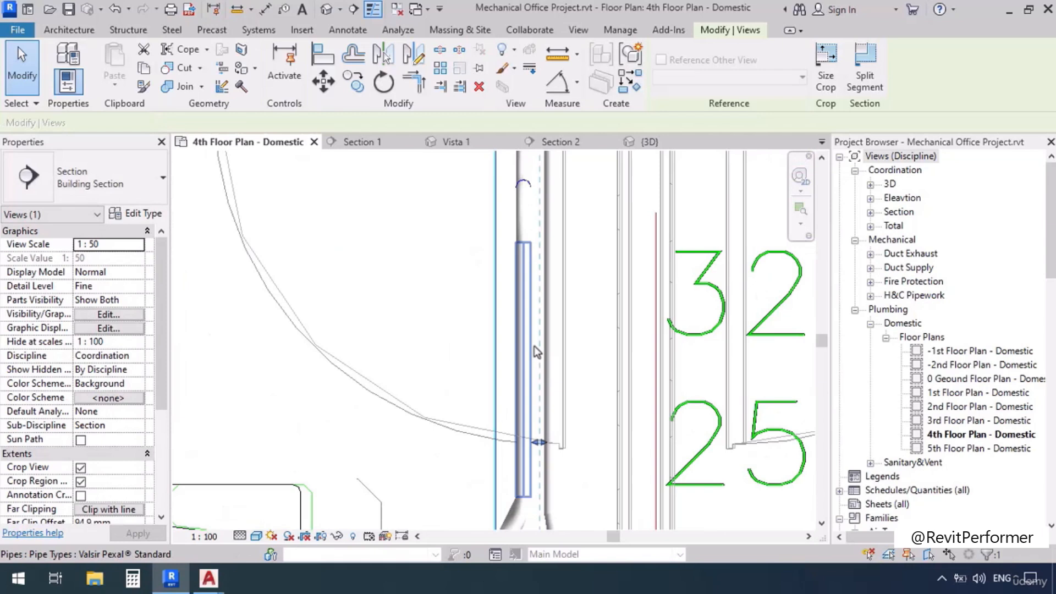
{"action": "left_click_drag", "start_coordinate": [512, 361], "coordinate": [554, 363]}
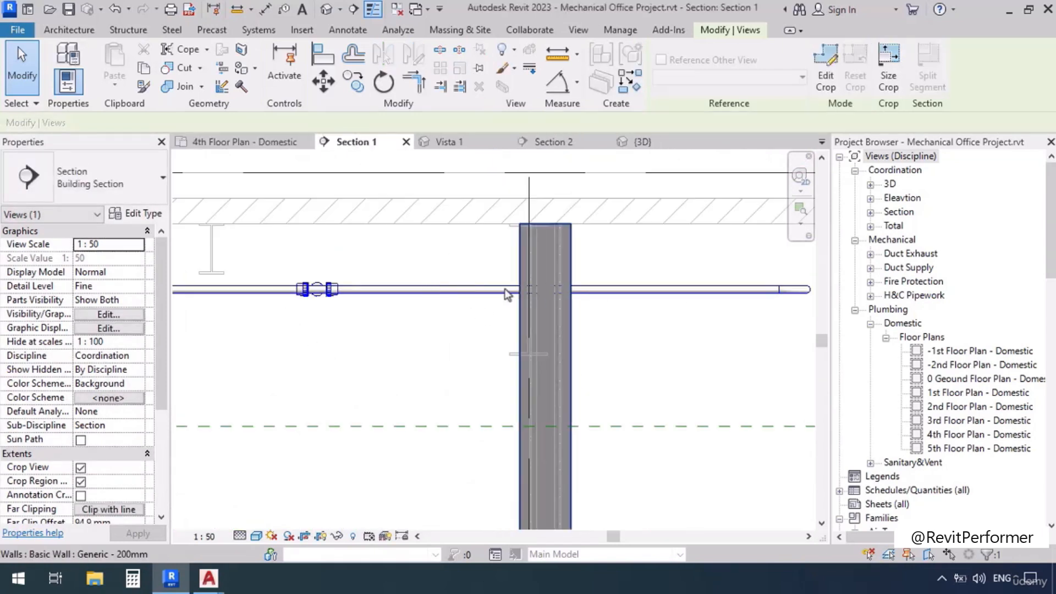
Split the second 32 mm pipe on both sides of the wall, removing the inner segment and the leftover couplings.
{"action": "left_click", "coordinate": [438, 51]}
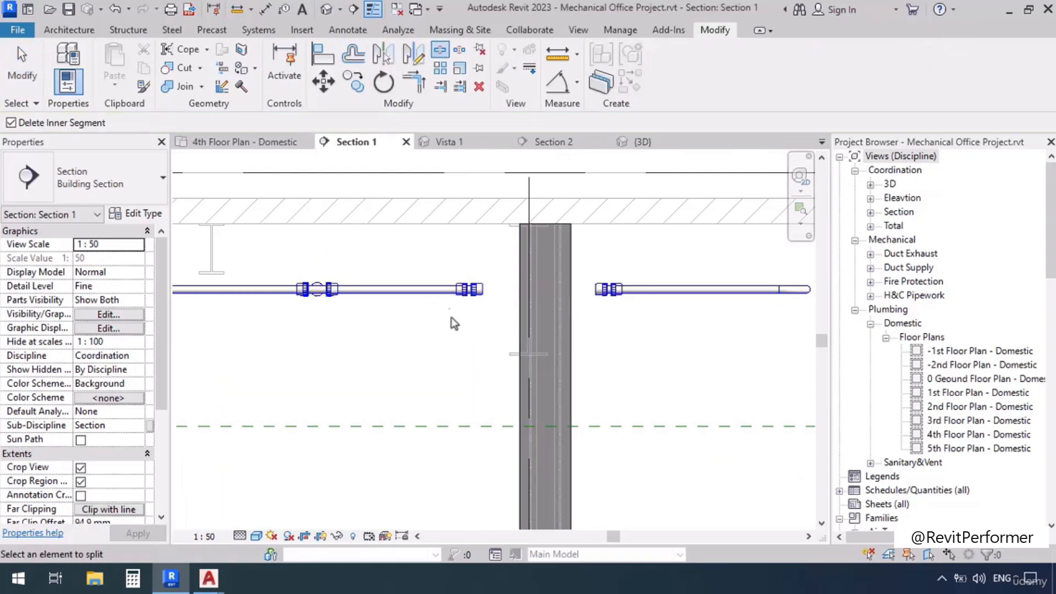
{"action": "key", "text": "Escape"}
{"action": "left_click_drag", "start_coordinate": [649, 335], "coordinate": [649, 335]}
{"action": "key", "text": "Delete"}
Draw a 32 mm pipe offset from the second pipe's open end down to 3880 mm, across beneath the beam, and up to about 4180 mm.
{"action": "right_click", "coordinate": [463, 292]}
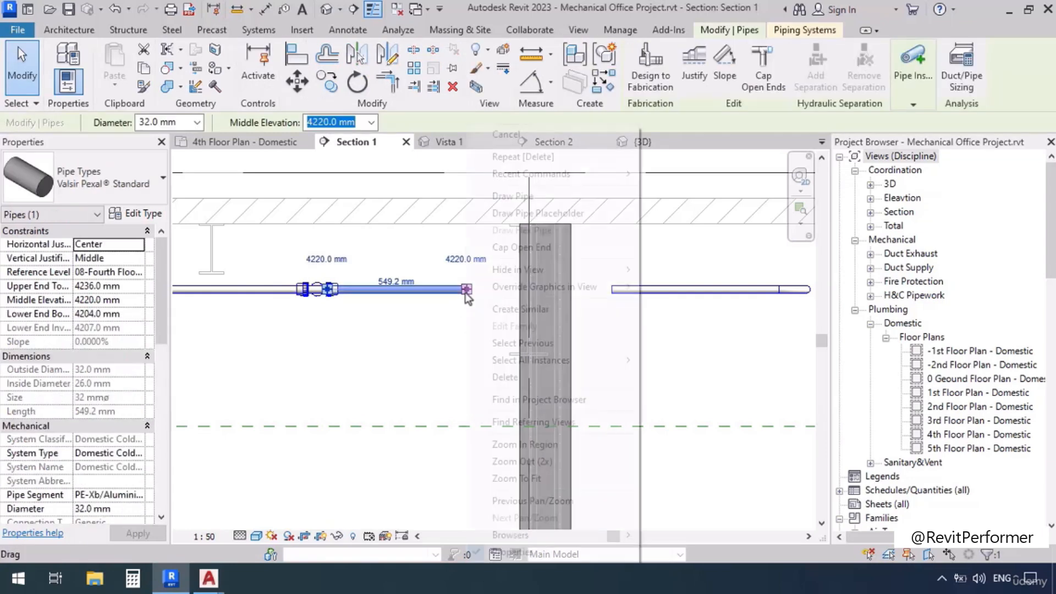
{"action": "left_click", "coordinate": [512, 196]}
{"action": "type", "text": "3880"}
{"action": "key", "text": "Return"}
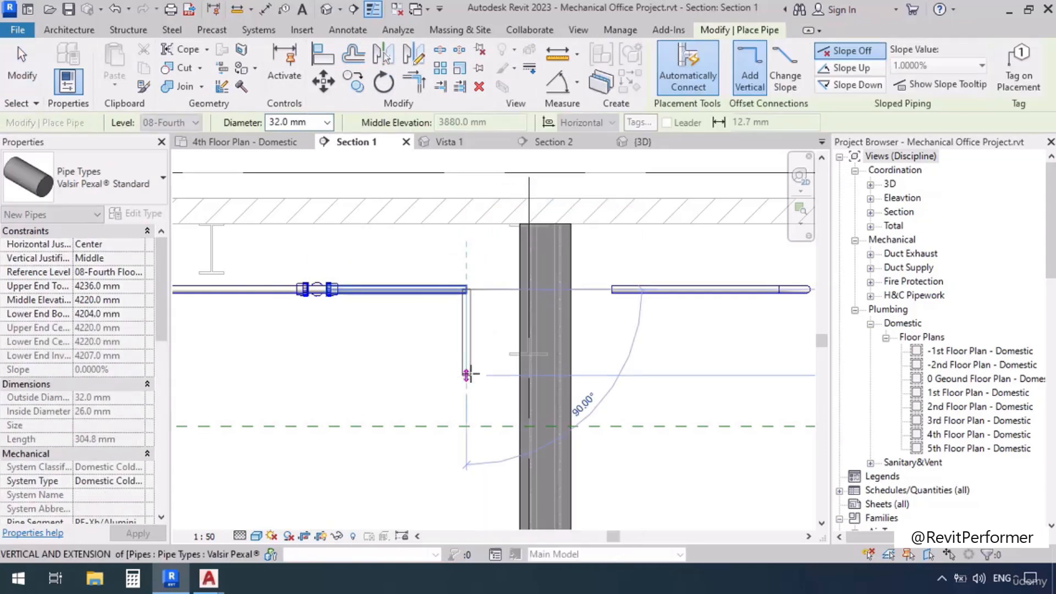
{"action": "left_click", "coordinate": [602, 375]}
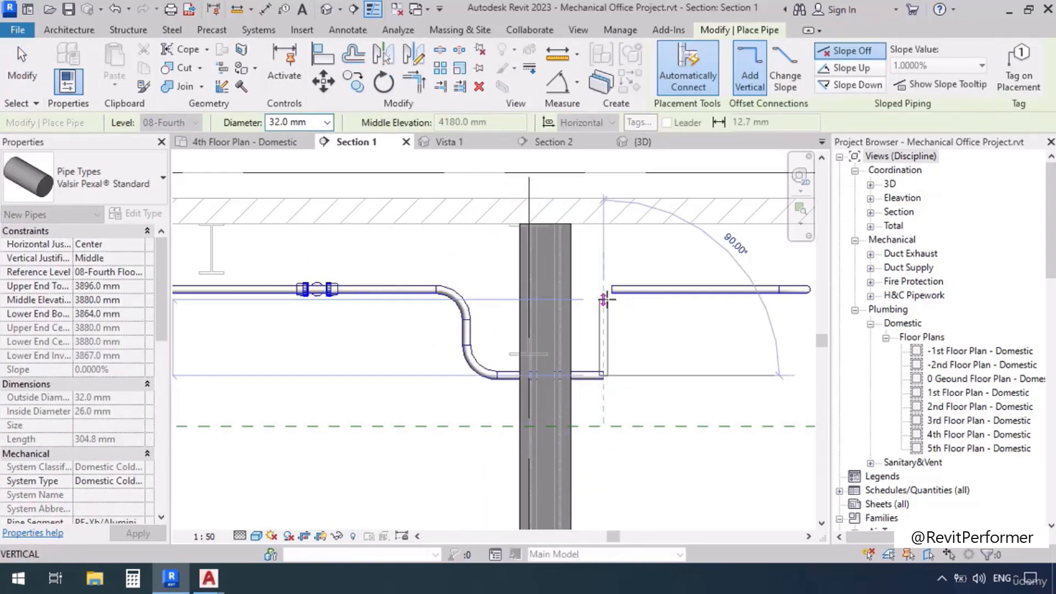
{"action": "left_click", "coordinate": [603, 300]}
Trim the second offset's riser and the pipe beyond the wall into a corner.
{"action": "key", "text": "r"}
{"action": "left_click", "coordinate": [642, 287]}
{"action": "left_click", "coordinate": [607, 325]}
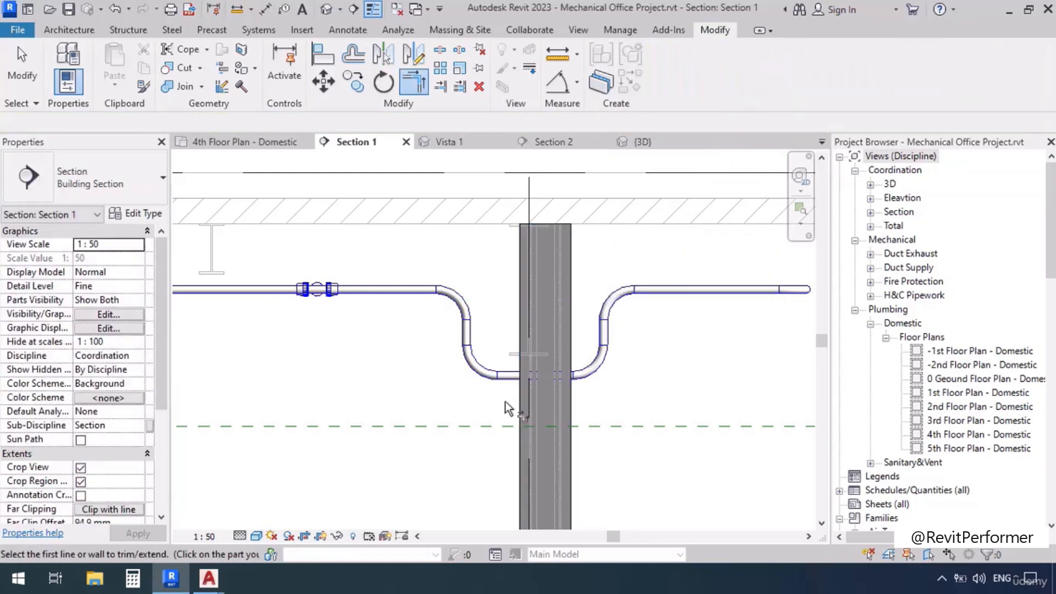
{"action": "key", "text": "Escape"}
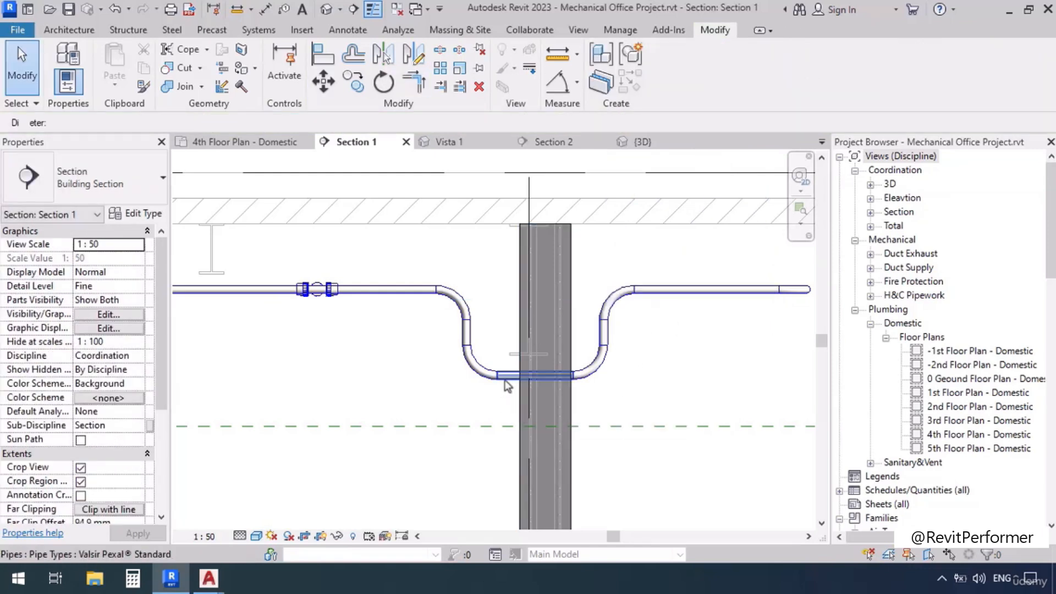
Nudge the second offset's horizontal pipe beneath the beam up to a middle elevation of 3925 mm.
{"action": "left_click", "coordinate": [508, 386]}
{"action": "key", "text": "Up"}
{"action": "key", "text": "Up"}
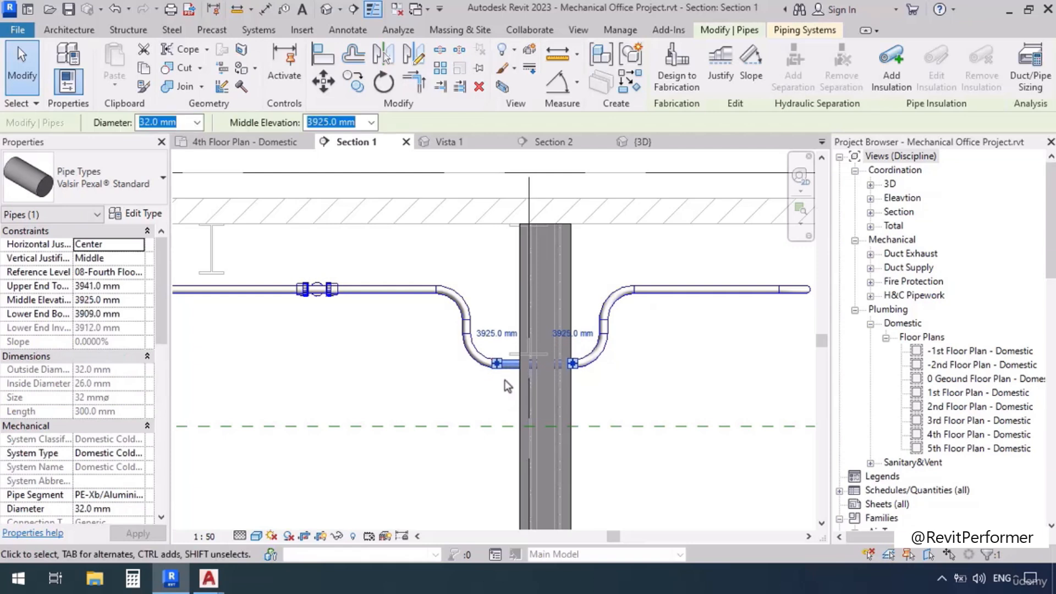
{"action": "left_click", "coordinate": [604, 337]}
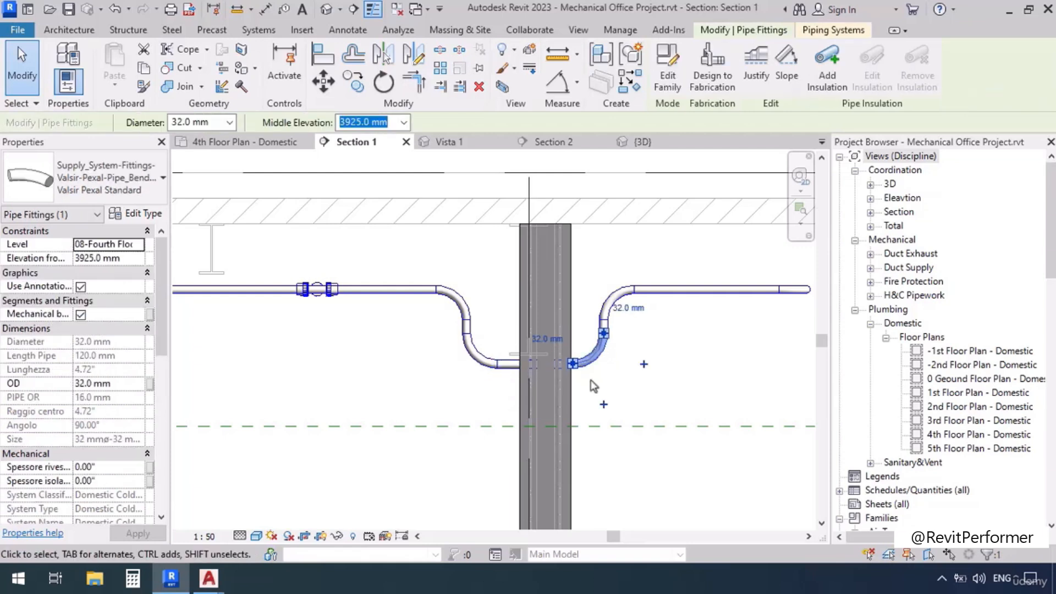
{"action": "left_click", "coordinate": [452, 324]}
{"action": "left_click", "coordinate": [461, 341]}
{"action": "scroll", "coordinate": [682, 290], "scroll_direction": "down", "scroll_amount": 5}
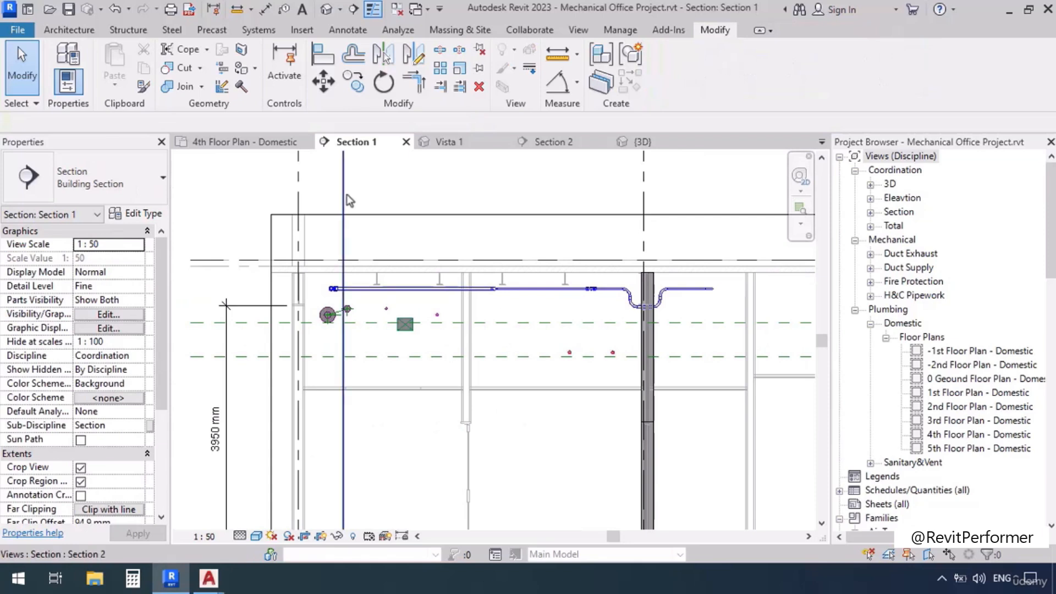
Enlarge the 3D view's section box to take in more of the fourth floor.
{"action": "left_click", "coordinate": [645, 141]}
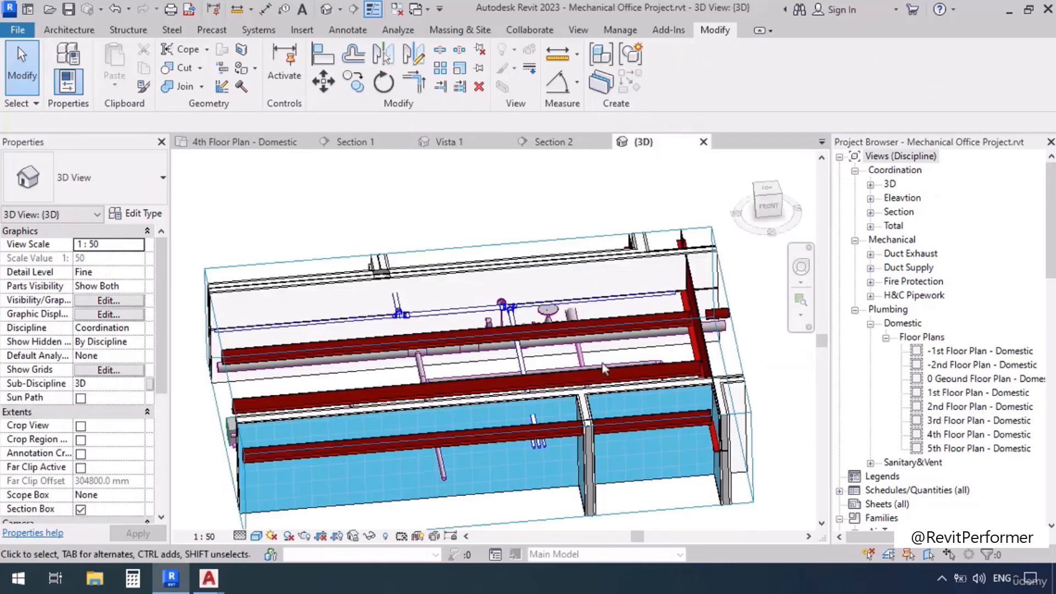
{"action": "scroll", "coordinate": [449, 362], "scroll_direction": "down", "scroll_amount": 2}
{"action": "middle_click_drag", "start_coordinate": [358, 428], "coordinate": [457, 468], "text": "shift"}
{"action": "scroll", "coordinate": [432, 280], "scroll_direction": "down", "scroll_amount": 4}
{"action": "left_click", "coordinate": [461, 372]}
{"action": "left_click_drag", "start_coordinate": [483, 349], "coordinate": [542, 423]}
{"action": "scroll", "coordinate": [418, 330], "scroll_direction": "up", "scroll_amount": 6}
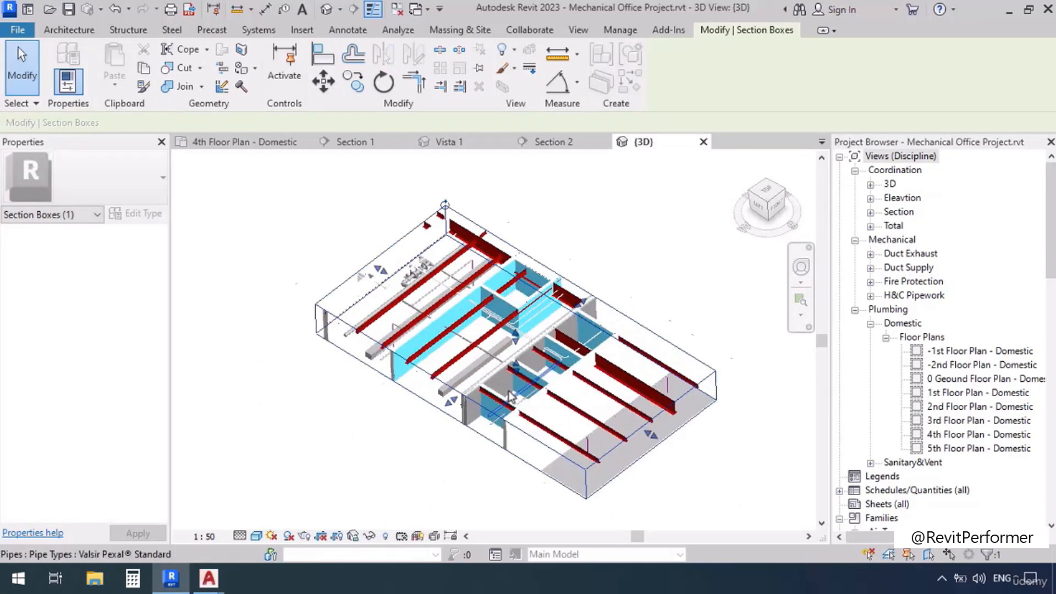
Examine in 3D how the two cold water pipe offsets pass the wall and run on into the adjoining rooms.
{"action": "middle_click_drag", "start_coordinate": [482, 444], "coordinate": [474, 384]}
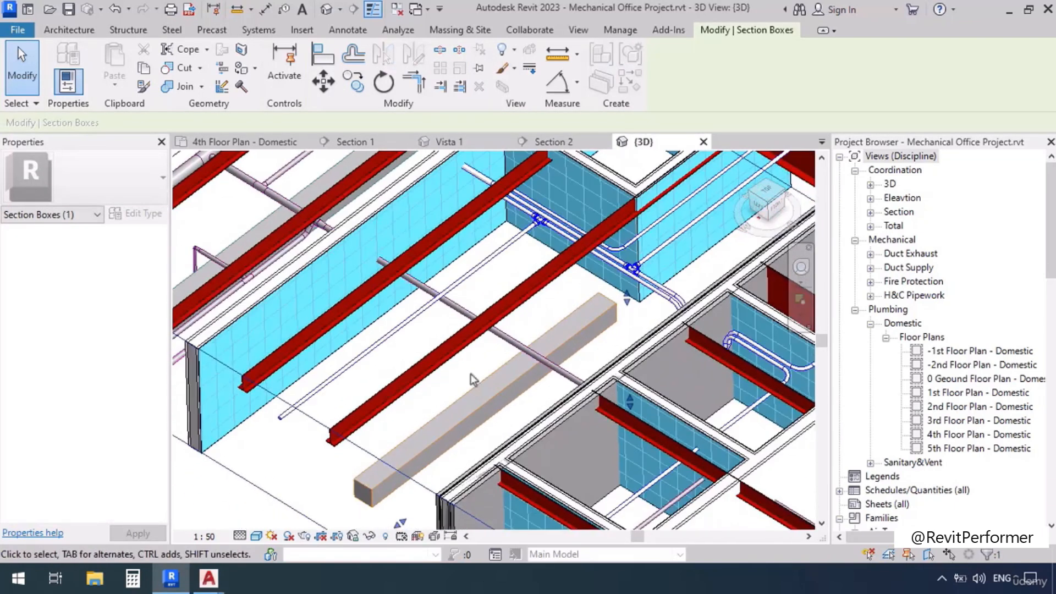
{"action": "scroll", "coordinate": [556, 328], "scroll_direction": "down", "scroll_amount": 3}
{"action": "scroll", "coordinate": [567, 262], "scroll_direction": "up", "scroll_amount": 1}
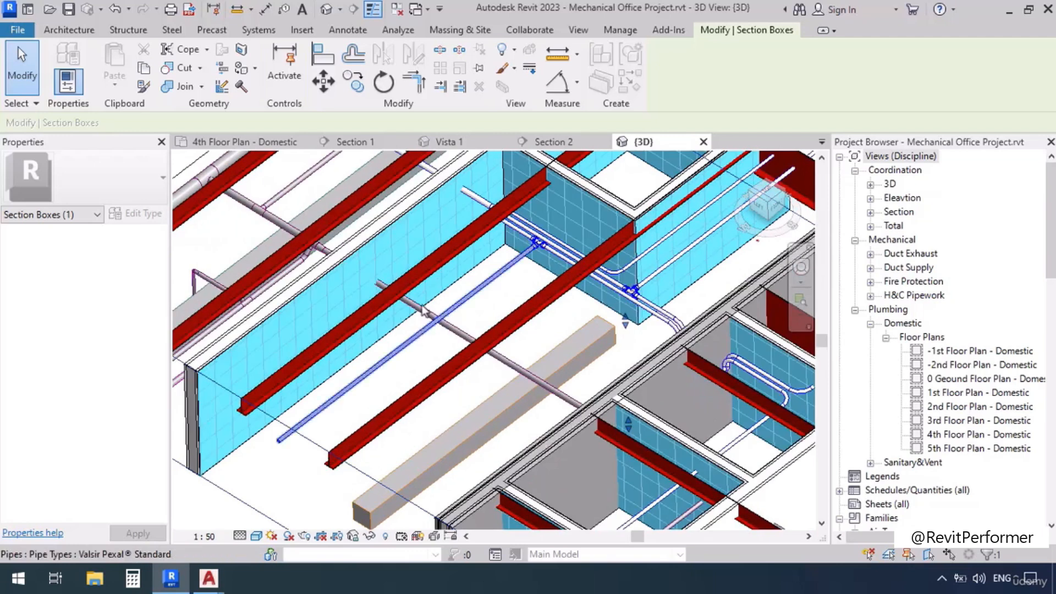
{"action": "scroll", "coordinate": [626, 286], "scroll_direction": "down", "scroll_amount": 1}
{"action": "left_click", "coordinate": [522, 403]}
{"action": "middle_click_drag", "start_coordinate": [522, 404], "coordinate": [419, 359], "text": "shift"}
{"action": "scroll", "coordinate": [478, 324], "scroll_direction": "up", "scroll_amount": 3}
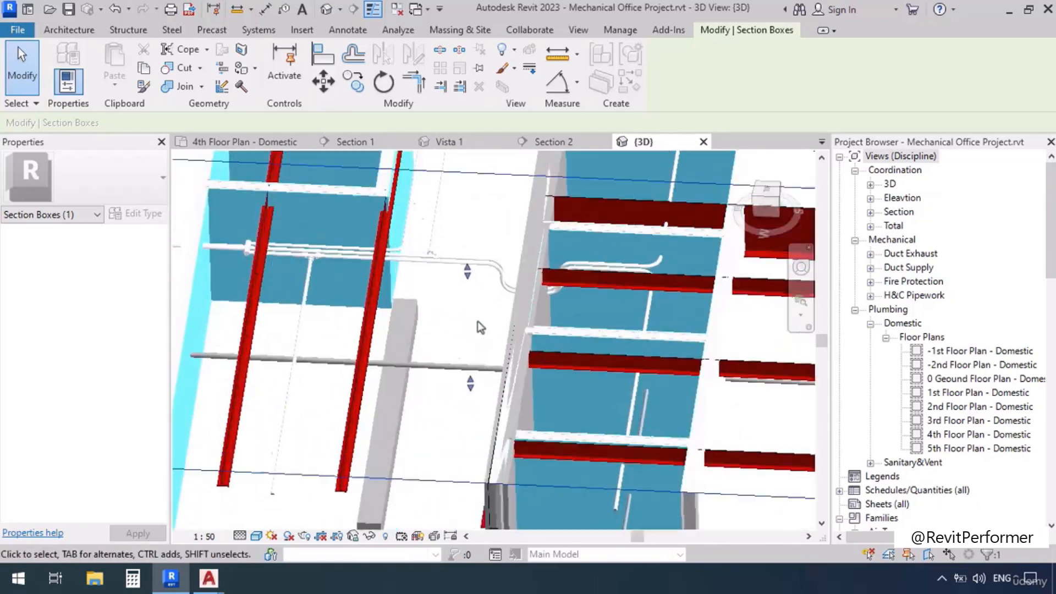
{"action": "scroll", "coordinate": [543, 281], "scroll_direction": "down", "scroll_amount": 3}
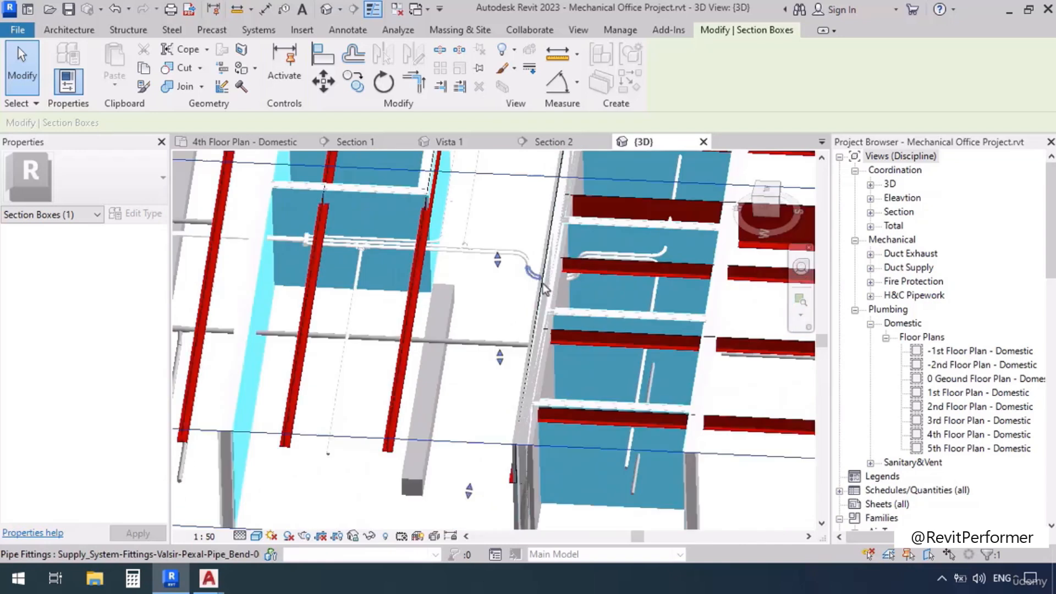
{"action": "middle_click_drag", "start_coordinate": [662, 406], "coordinate": [392, 401], "text": "shift"}
{"action": "scroll", "coordinate": [436, 435], "scroll_direction": "up", "scroll_amount": 5}
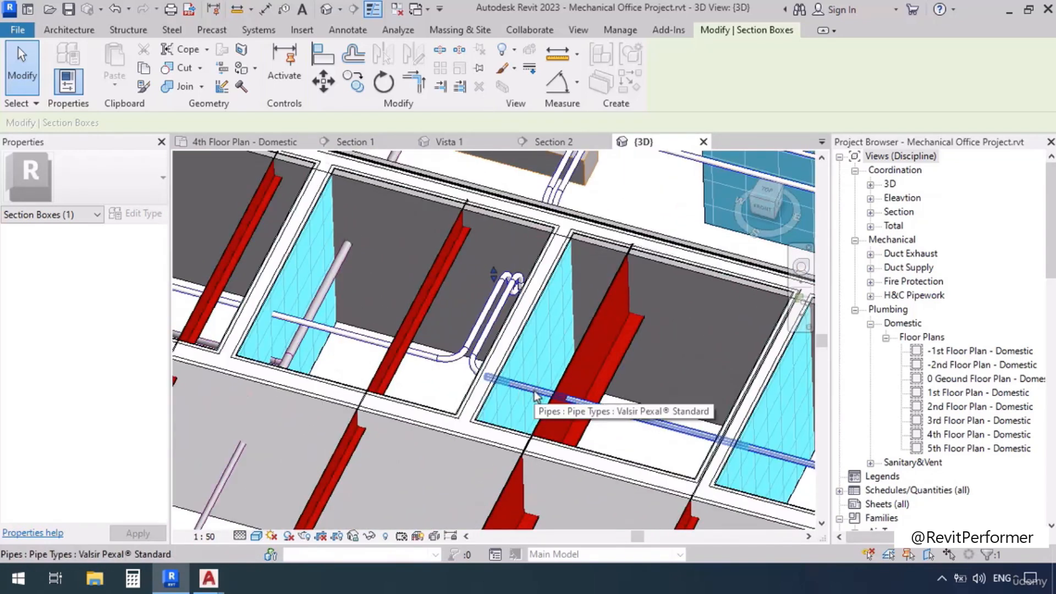
{"action": "scroll", "coordinate": [525, 357], "scroll_direction": "up", "scroll_amount": 4}
{"action": "middle_click_drag", "start_coordinate": [393, 357], "coordinate": [492, 387], "text": "shift"}
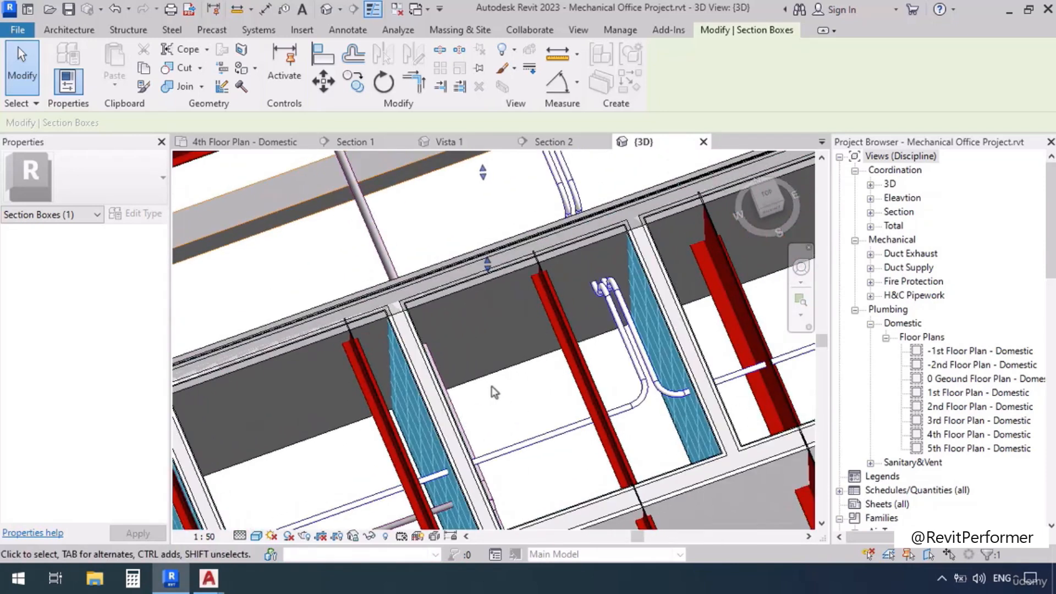
In Section 1, delete the rising side of the second offset beyond the wall: its lower bend, riser and upper bend.
{"action": "left_click", "coordinate": [371, 141]}
{"action": "scroll", "coordinate": [666, 315], "scroll_direction": "up", "scroll_amount": 4}
{"action": "middle_click_drag", "start_coordinate": [660, 322], "coordinate": [564, 357]}
{"action": "left_click", "coordinate": [520, 352]}
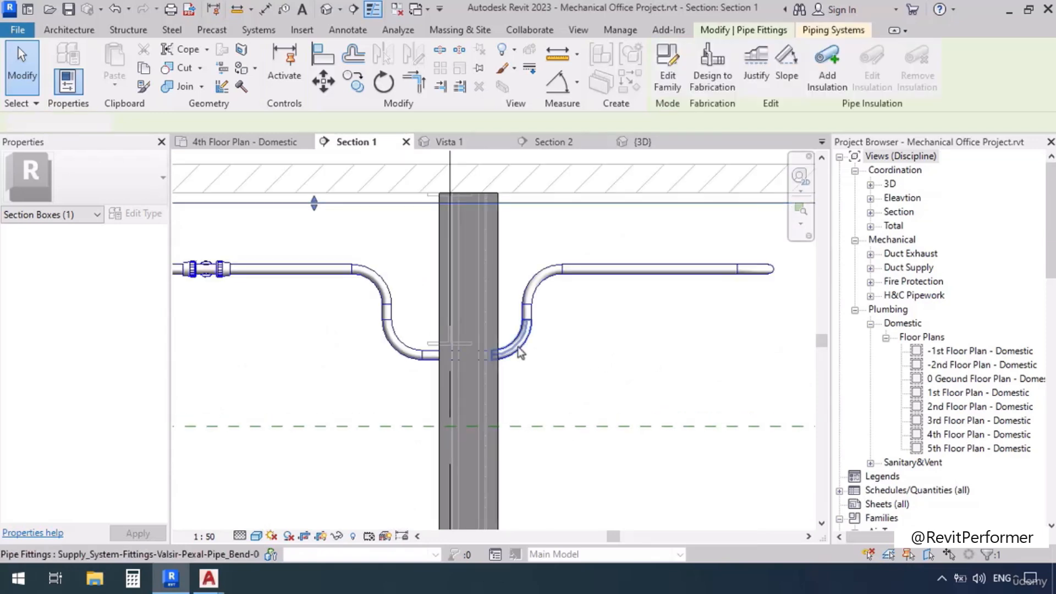
{"action": "key", "text": "Delete"}
{"action": "left_click", "coordinate": [528, 312]}
{"action": "key", "text": "Delete"}
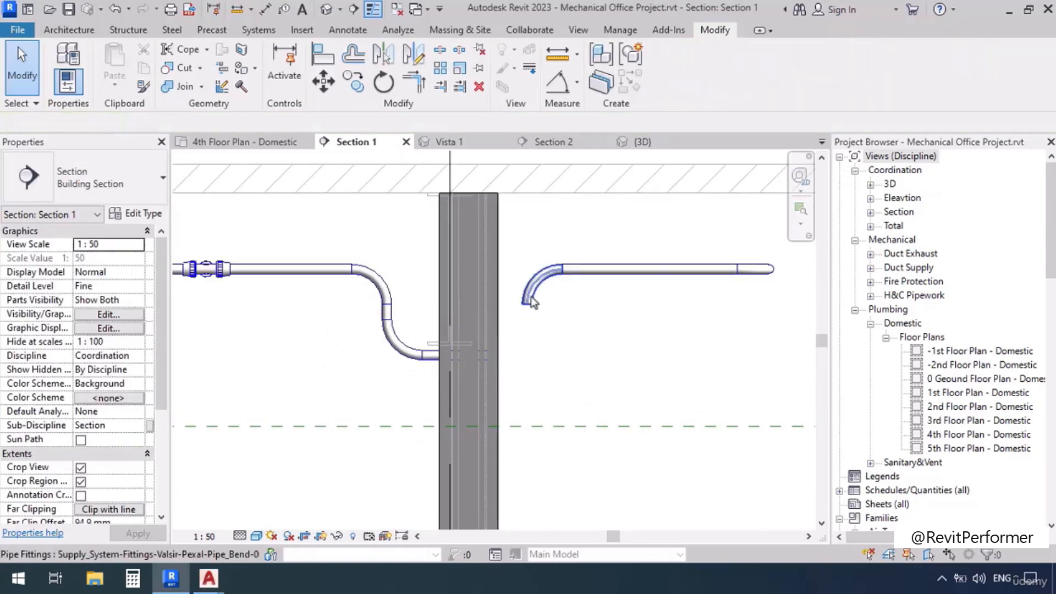
Set the discipline of Section 1 to Mechanical so the wall no longer hides the pipe.
{"action": "key", "text": "a"}
{"action": "key", "text": "l"}
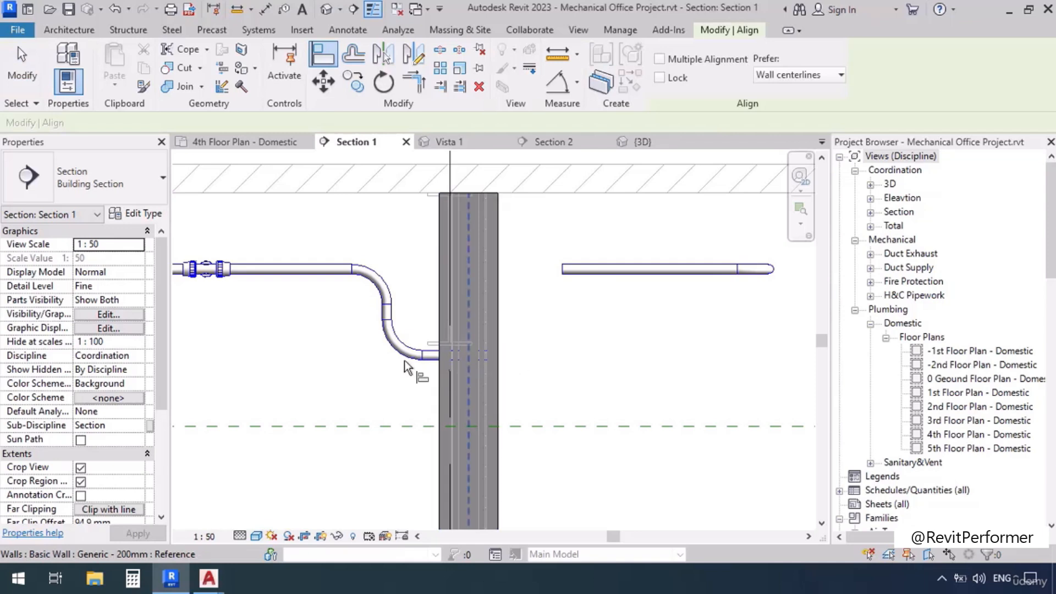
{"action": "key", "text": "Escape"}
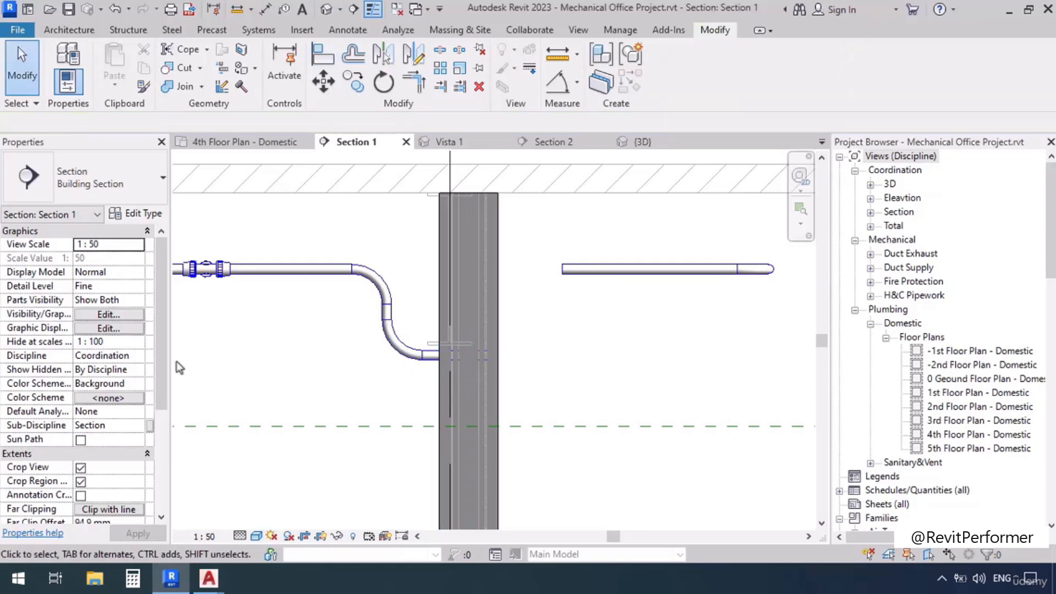
{"action": "left_click", "coordinate": [142, 360]}
{"action": "left_click", "coordinate": [103, 389]}
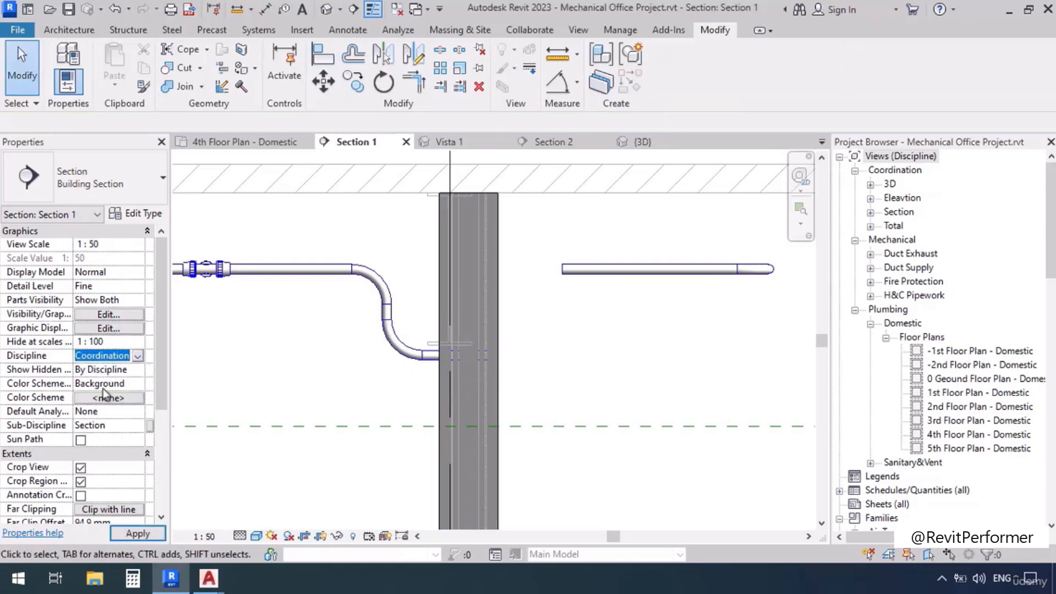
Try to align the pipe beyond the wall with the lowered pipe beneath the beam.
{"action": "key", "text": "a"}
{"action": "key", "text": "l"}
{"action": "left_click", "coordinate": [608, 269]}
{"action": "scroll", "coordinate": [554, 342], "scroll_direction": "down", "scroll_amount": 2}
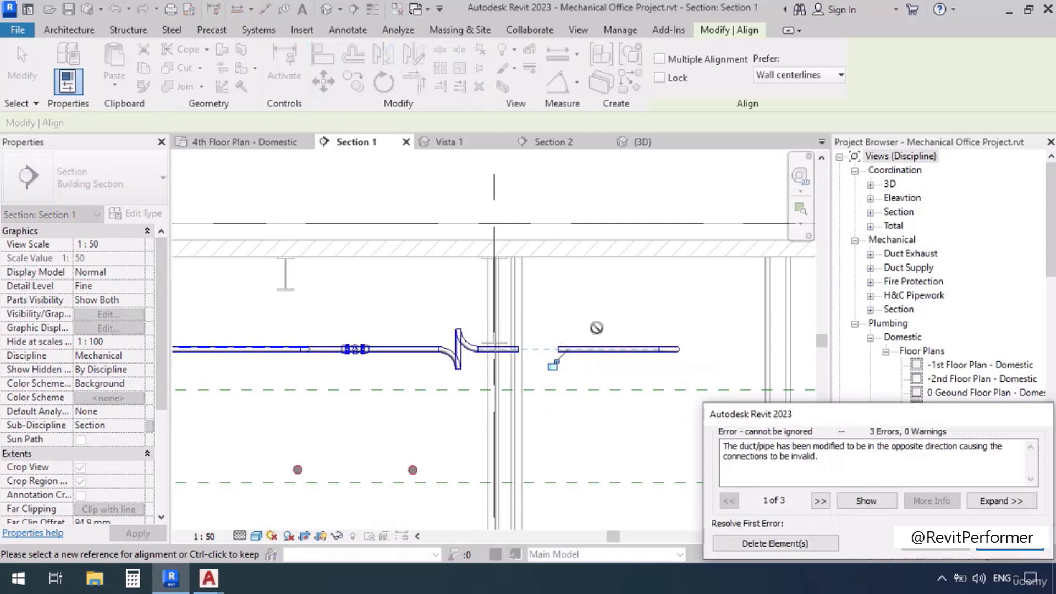
{"action": "key", "text": "Escape"}
{"action": "scroll", "coordinate": [548, 331], "scroll_direction": "up", "scroll_amount": 2}
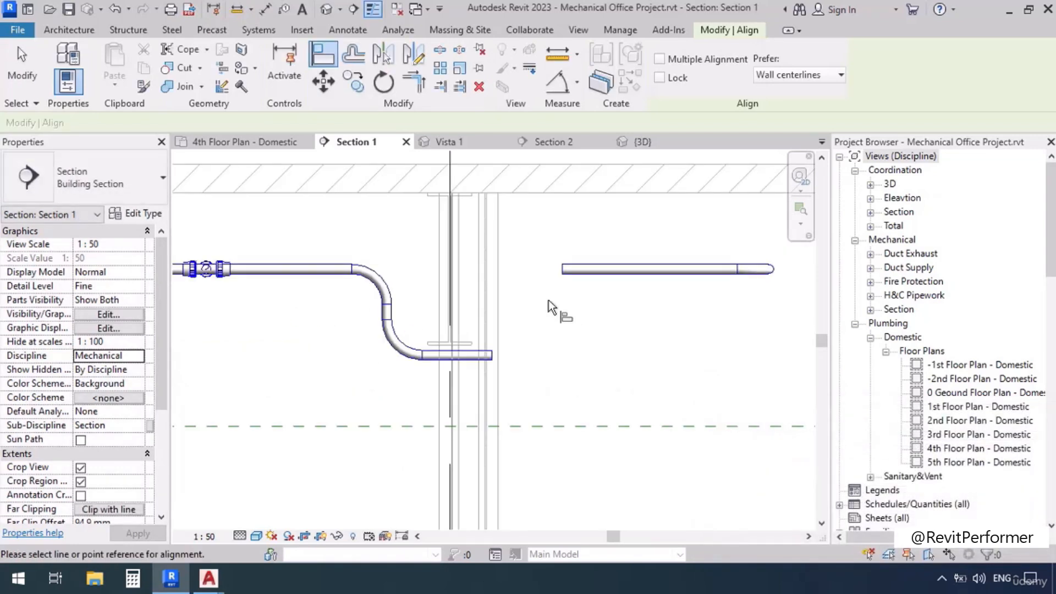
In the 3D view, extend the section box sideways to take in the far ends of the pipe runs.
{"action": "left_click", "coordinate": [644, 143]}
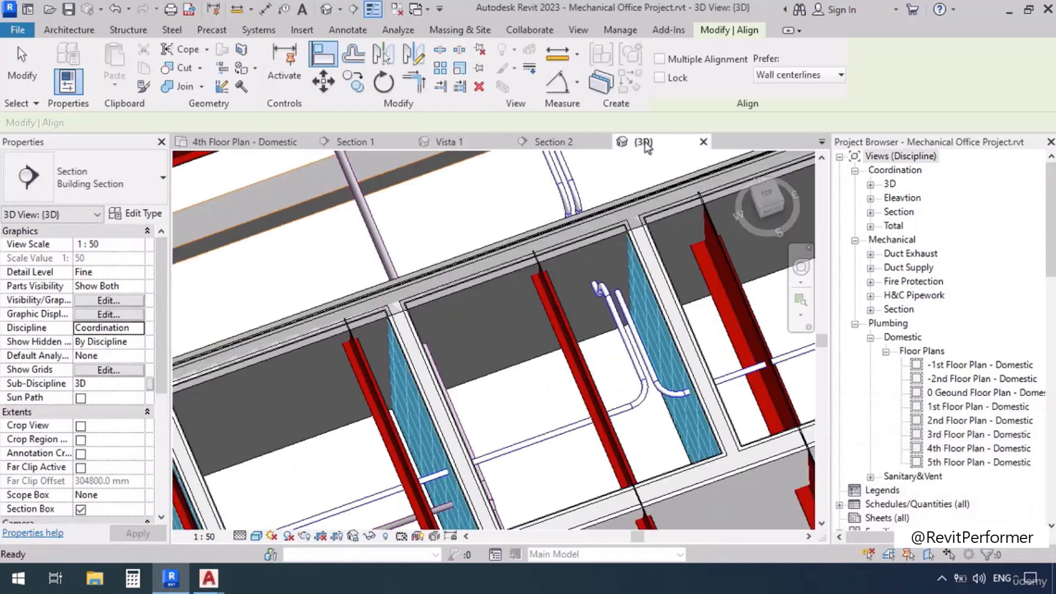
{"action": "scroll", "coordinate": [558, 377], "scroll_direction": "down", "scroll_amount": 3}
{"action": "key", "text": "Escape"}
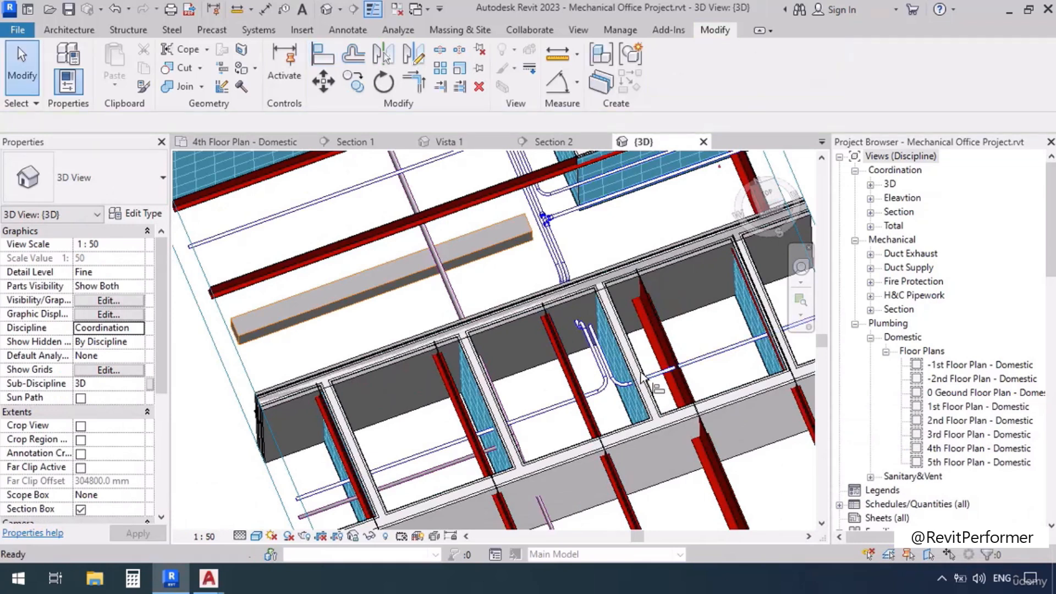
{"action": "scroll", "coordinate": [544, 380], "scroll_direction": "down", "scroll_amount": 2}
{"action": "middle_click_drag", "start_coordinate": [589, 387], "coordinate": [564, 396]}
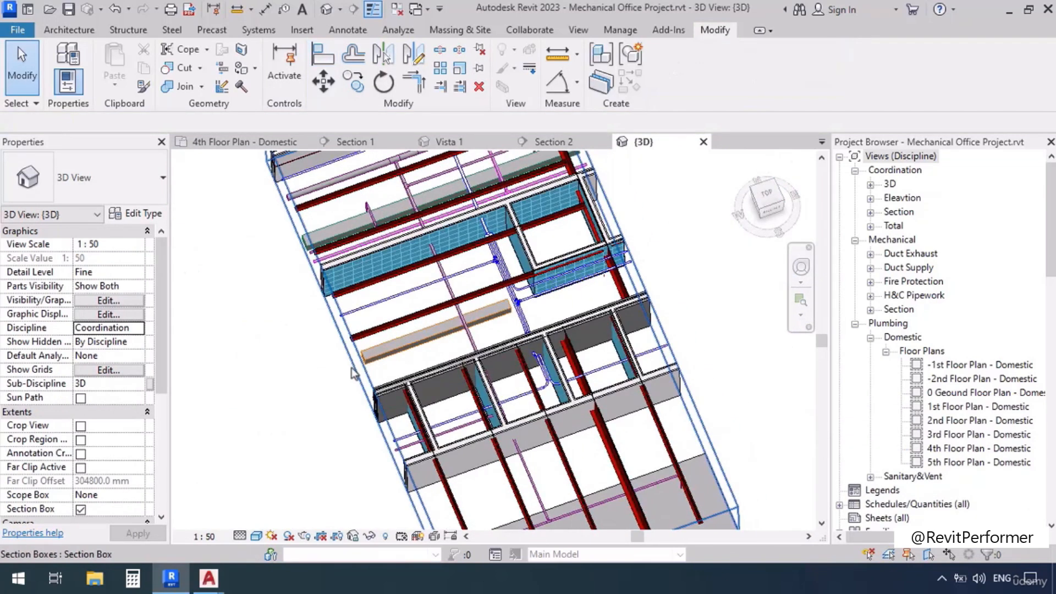
{"action": "scroll", "coordinate": [353, 374], "scroll_direction": "down", "scroll_amount": 3}
{"action": "left_click", "coordinate": [502, 268]}
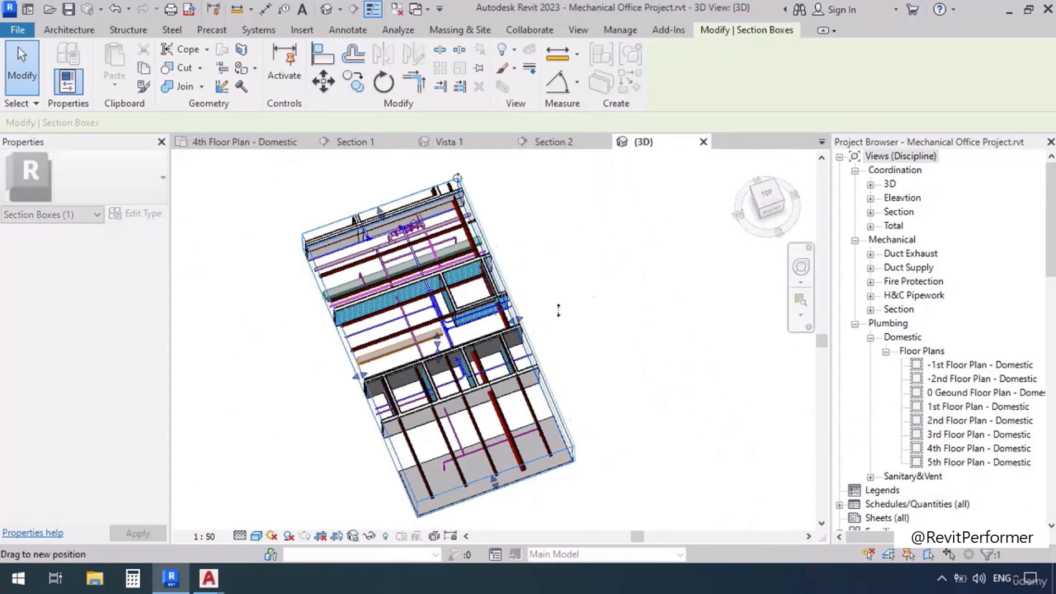
{"action": "left_click_drag", "start_coordinate": [558, 310], "coordinate": [663, 342]}
Disconnect the 32 mm branch pipe from its tee by pulling the pipe's end away from the fitting.
{"action": "scroll", "coordinate": [569, 388], "scroll_direction": "up", "scroll_amount": 6}
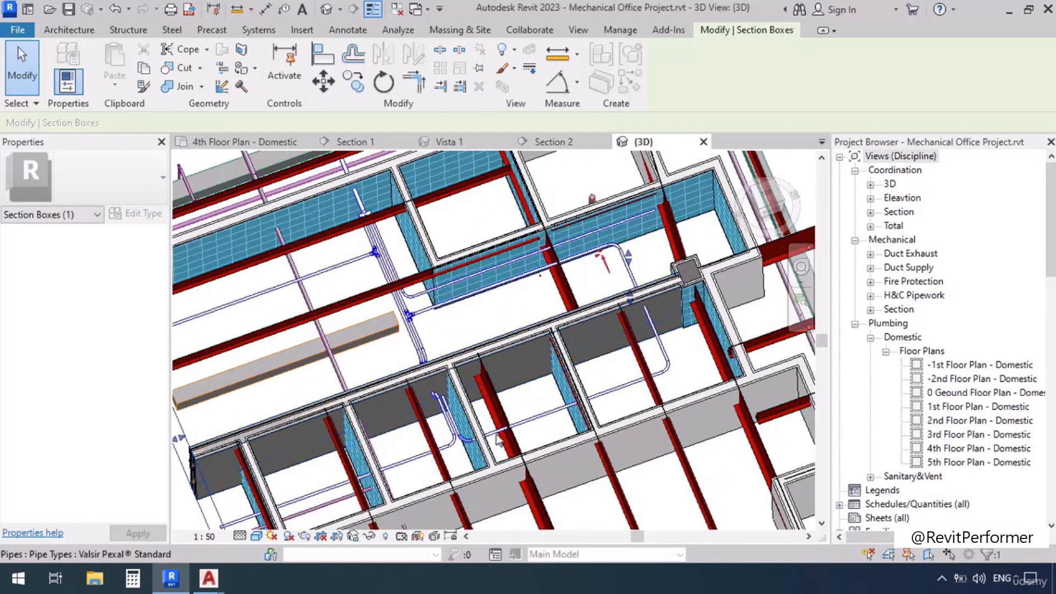
{"action": "scroll", "coordinate": [509, 288], "scroll_direction": "up", "scroll_amount": 4}
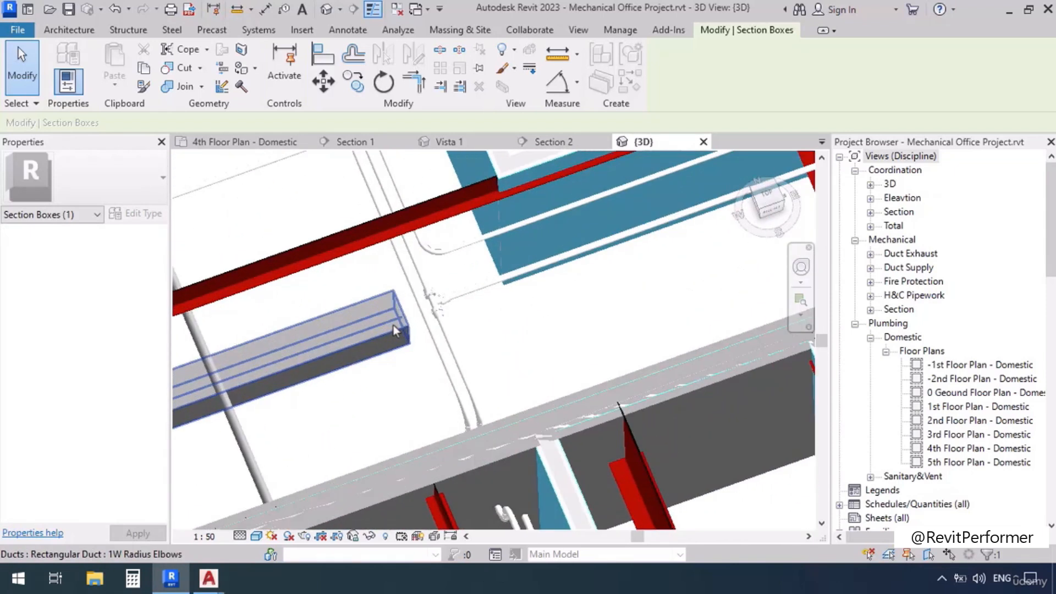
{"action": "middle_click_drag", "start_coordinate": [643, 380], "coordinate": [577, 354]}
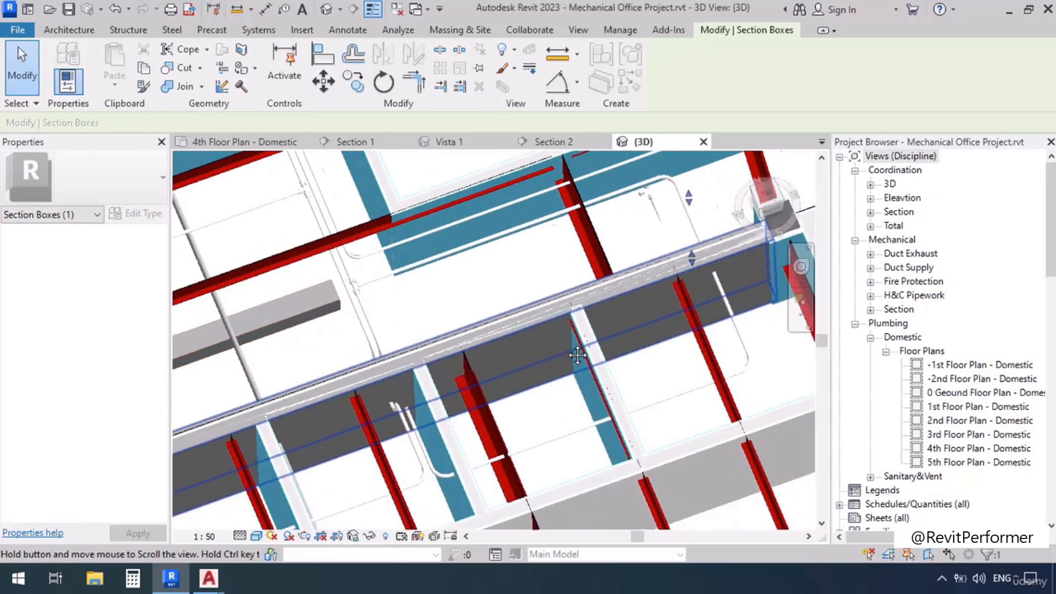
{"action": "middle_click_drag", "start_coordinate": [414, 356], "coordinate": [414, 381]}
{"action": "scroll", "coordinate": [389, 342], "scroll_direction": "up", "scroll_amount": 4}
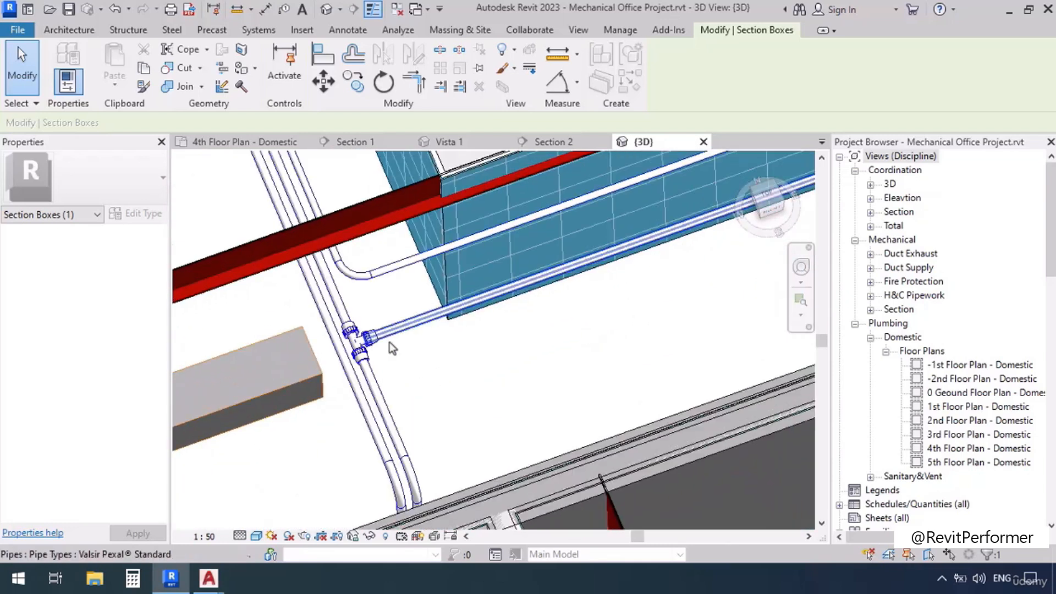
{"action": "left_click", "coordinate": [391, 338]}
{"action": "left_click_drag", "start_coordinate": [369, 340], "coordinate": [402, 330]}
{"action": "left_click", "coordinate": [416, 402]}
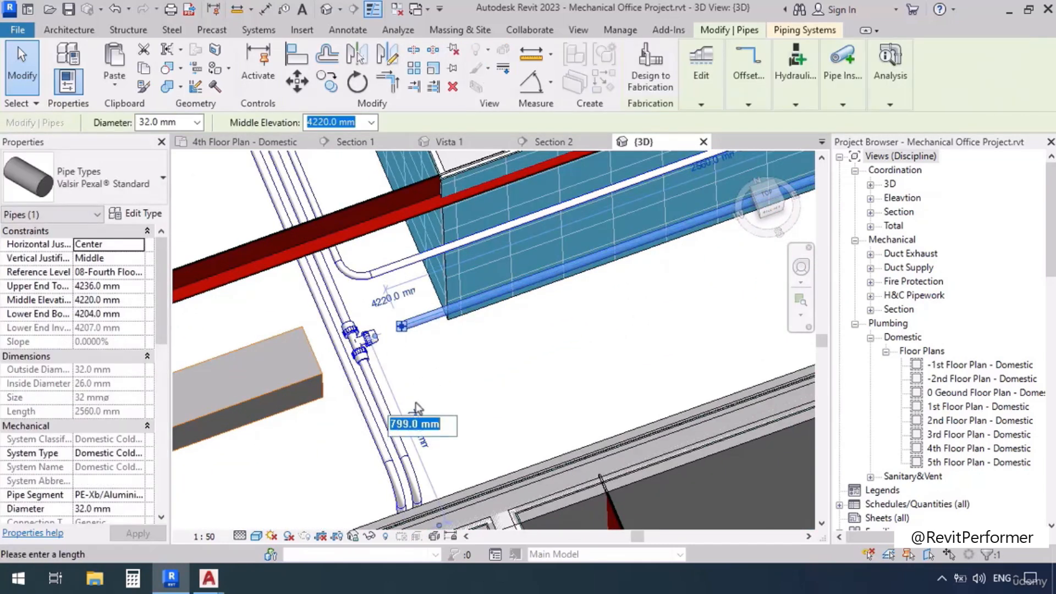
{"action": "key", "text": "Escape"}
{"action": "key", "text": "Escape"}
Remove the tee left on the main 32 mm pipe where the branch was disconnected.
{"action": "left_click", "coordinate": [367, 336]}
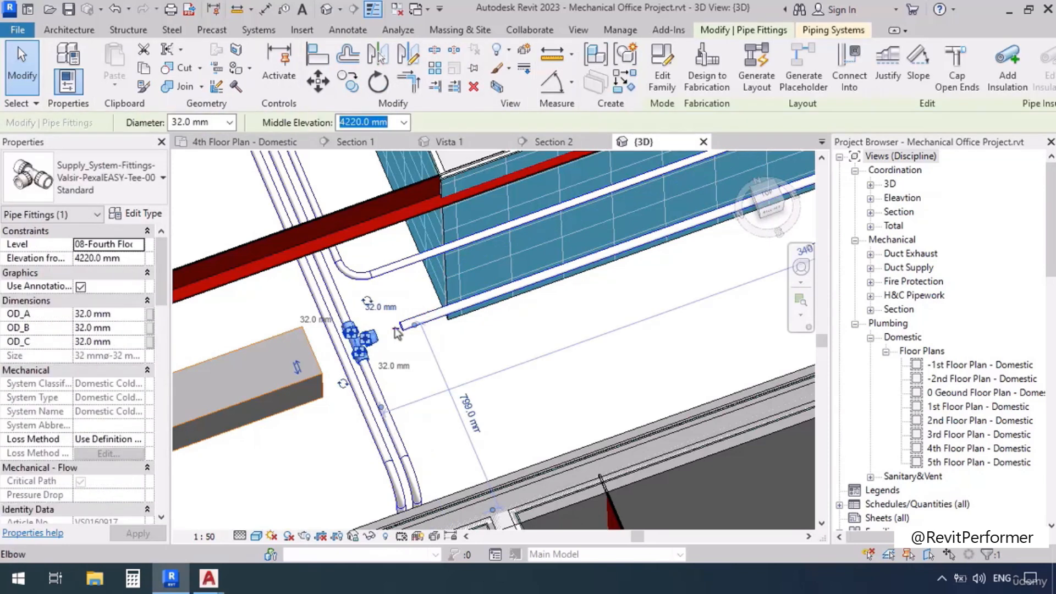
{"action": "key", "text": "Escape"}
{"action": "scroll", "coordinate": [369, 300], "scroll_direction": "down", "scroll_amount": 4}
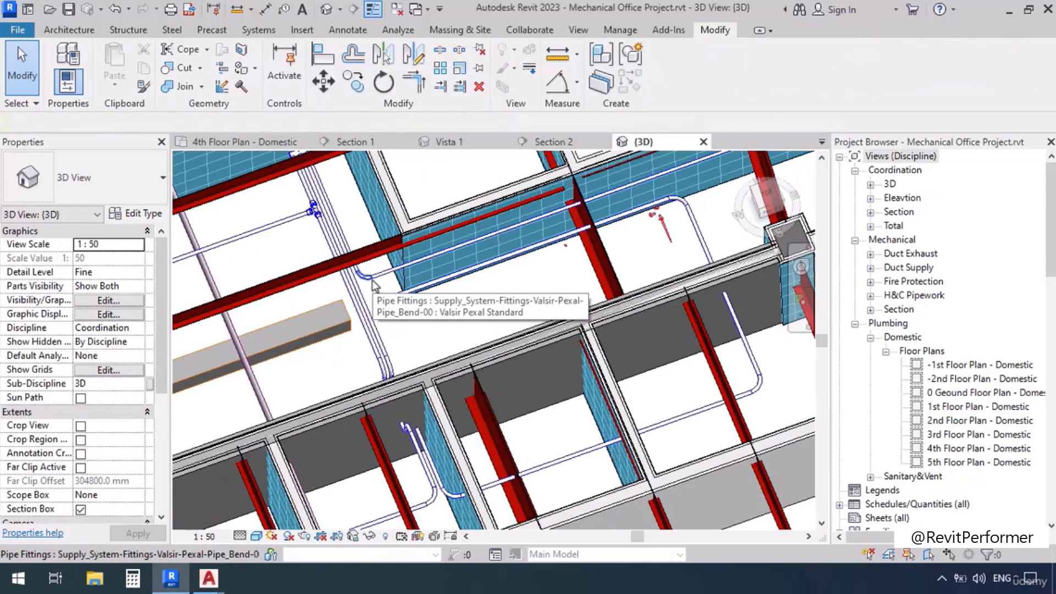
In Section 1, align the pipe beyond the wall with the lowered pipe beneath the beam and trim the two together.
{"action": "left_click", "coordinate": [355, 141]}
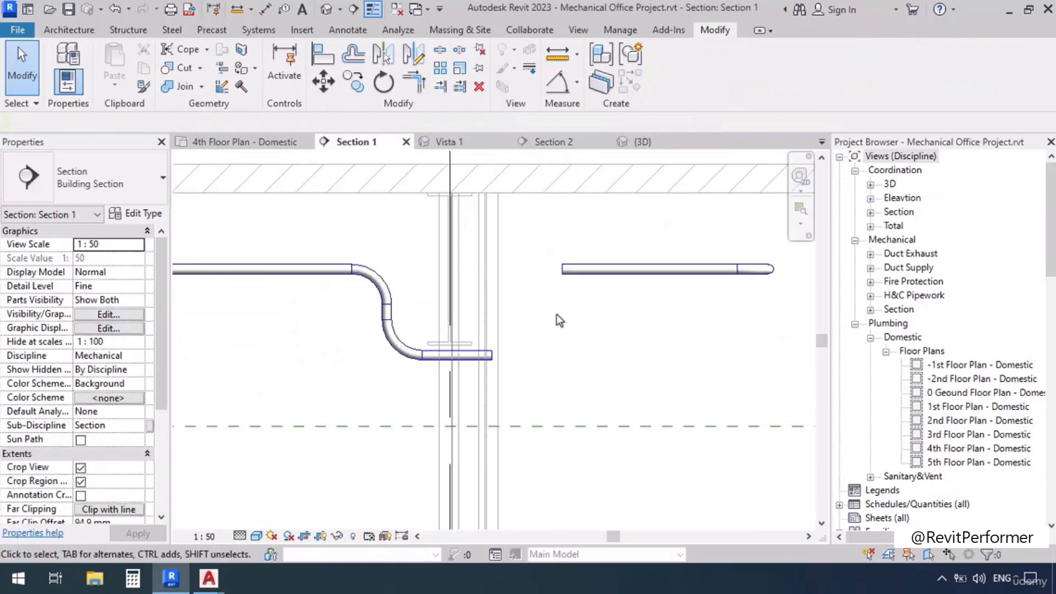
{"action": "key", "text": "l"}
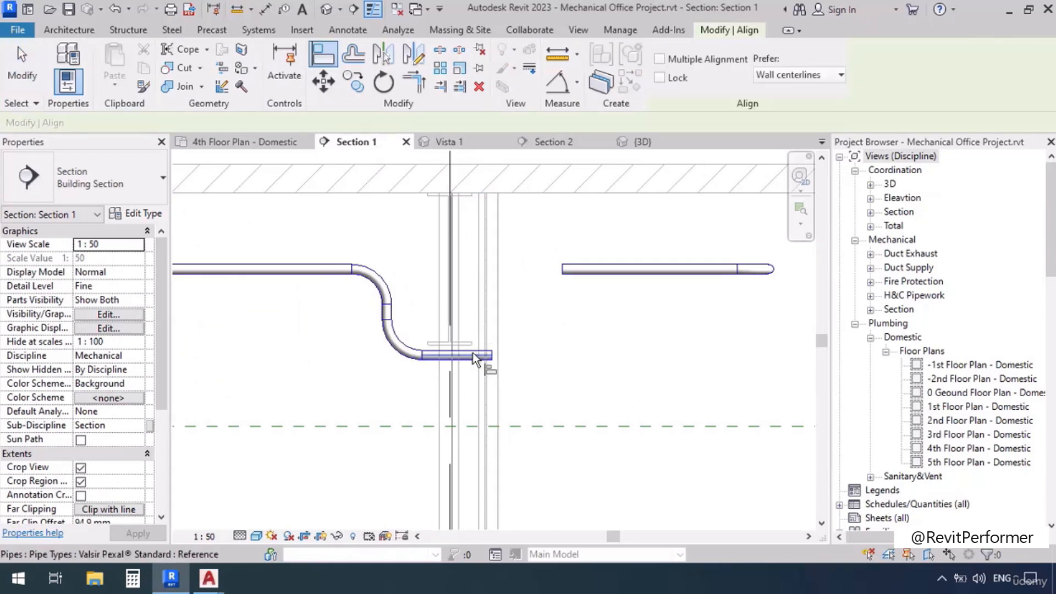
{"action": "left_click", "coordinate": [585, 261]}
{"action": "key", "text": "t"}
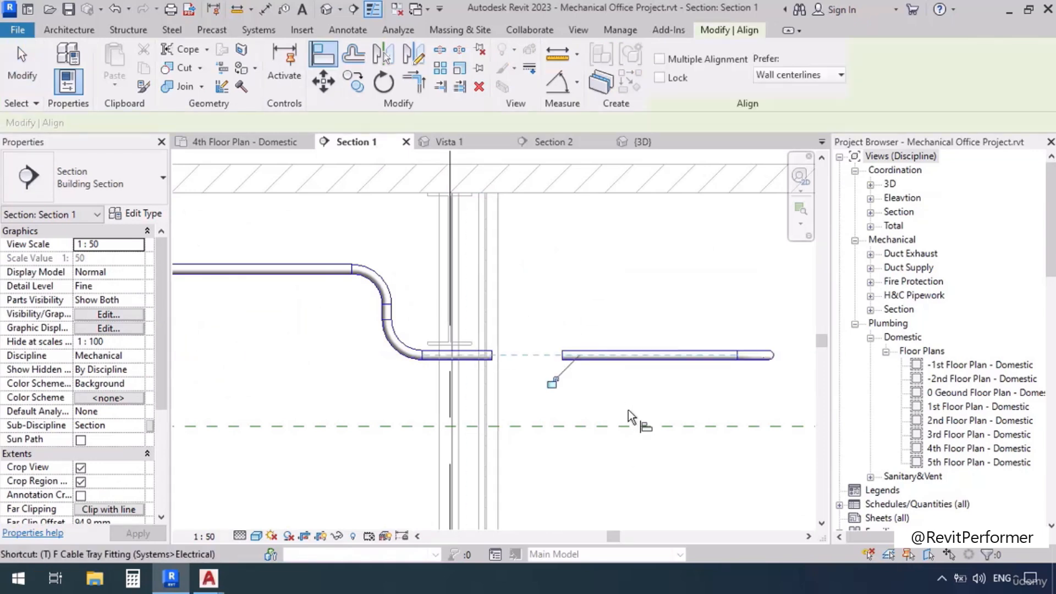
{"action": "key", "text": "r"}
{"action": "left_click", "coordinate": [596, 356]}
{"action": "left_click", "coordinate": [471, 354]}
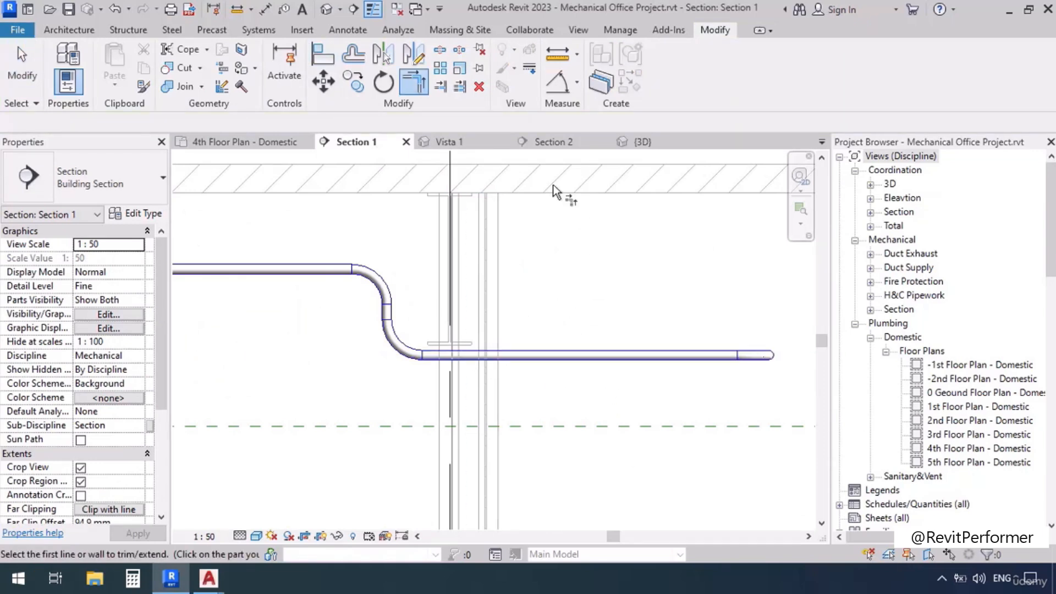
Examine in the 3D view how the lowered cold water pipes and the disconnected 32 mm branch run past the beams.
{"action": "left_click", "coordinate": [638, 142]}
{"action": "middle_click_drag", "start_coordinate": [487, 520], "coordinate": [374, 390]}
{"action": "middle_click_drag", "start_coordinate": [528, 364], "coordinate": [355, 217], "text": "shift"}
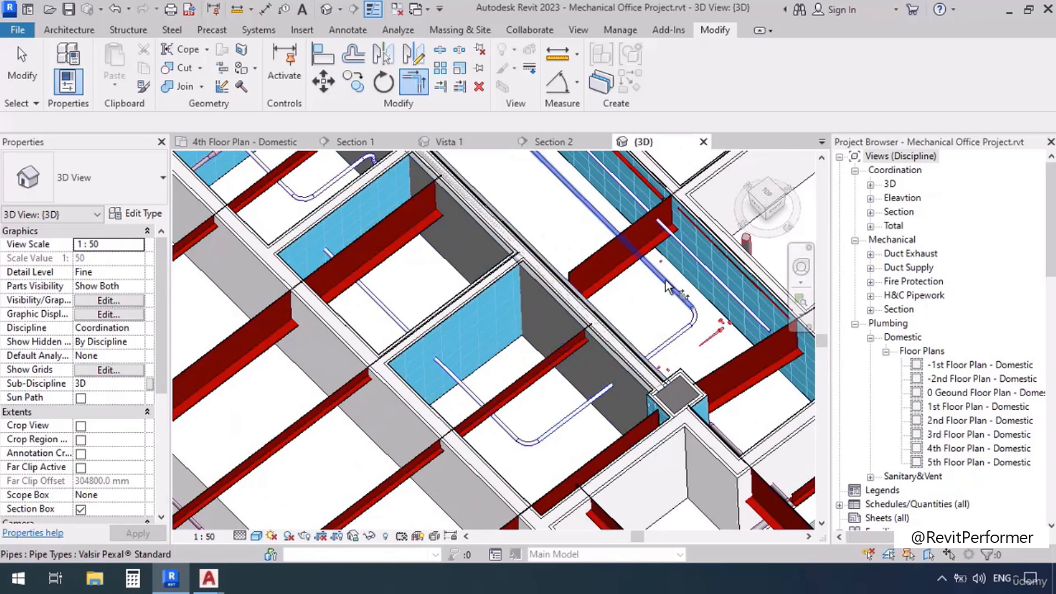
{"action": "middle_click_drag", "start_coordinate": [520, 351], "coordinate": [680, 379], "text": "shift"}
{"action": "middle_click_drag", "start_coordinate": [529, 363], "coordinate": [484, 379]}
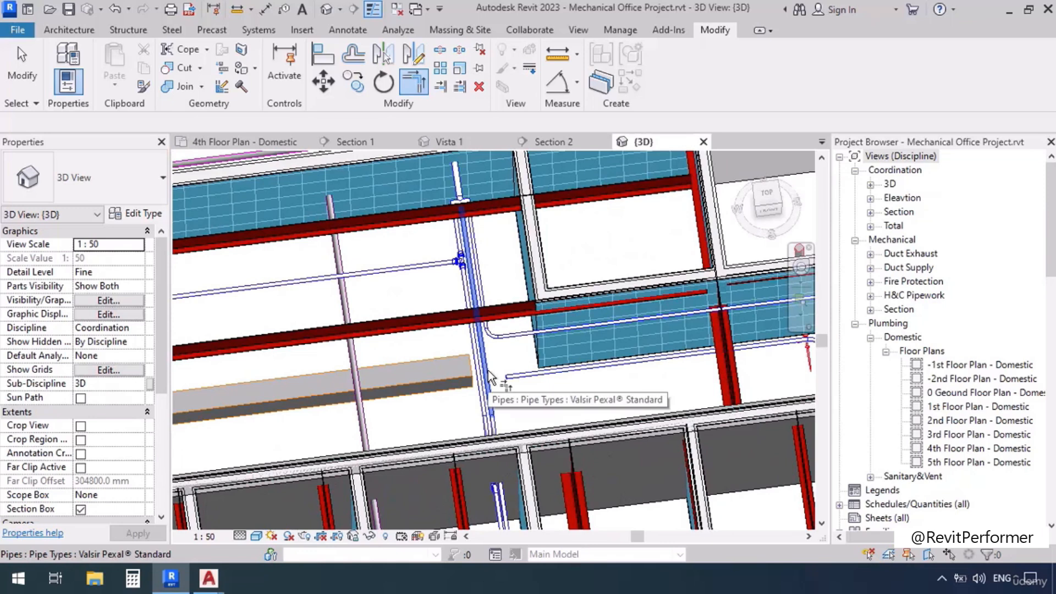
{"action": "middle_click_drag", "start_coordinate": [473, 314], "coordinate": [415, 384]}
{"action": "middle_click_drag", "start_coordinate": [607, 414], "coordinate": [437, 365]}
{"action": "scroll", "coordinate": [505, 342], "scroll_direction": "up", "scroll_amount": 3}
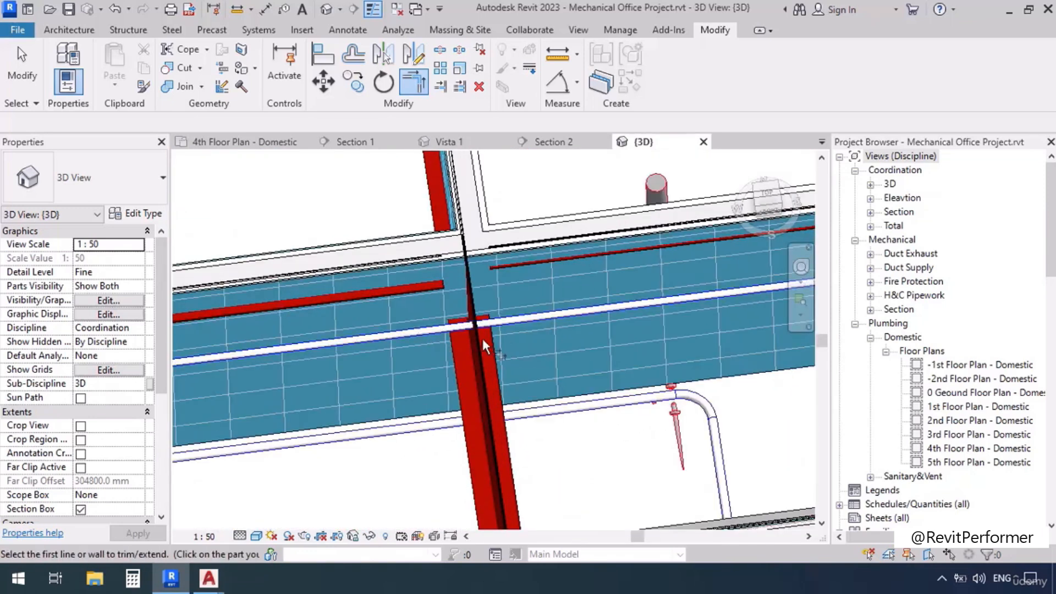
{"action": "scroll", "coordinate": [481, 335], "scroll_direction": "down", "scroll_amount": 3}
{"action": "left_click", "coordinate": [484, 299]}
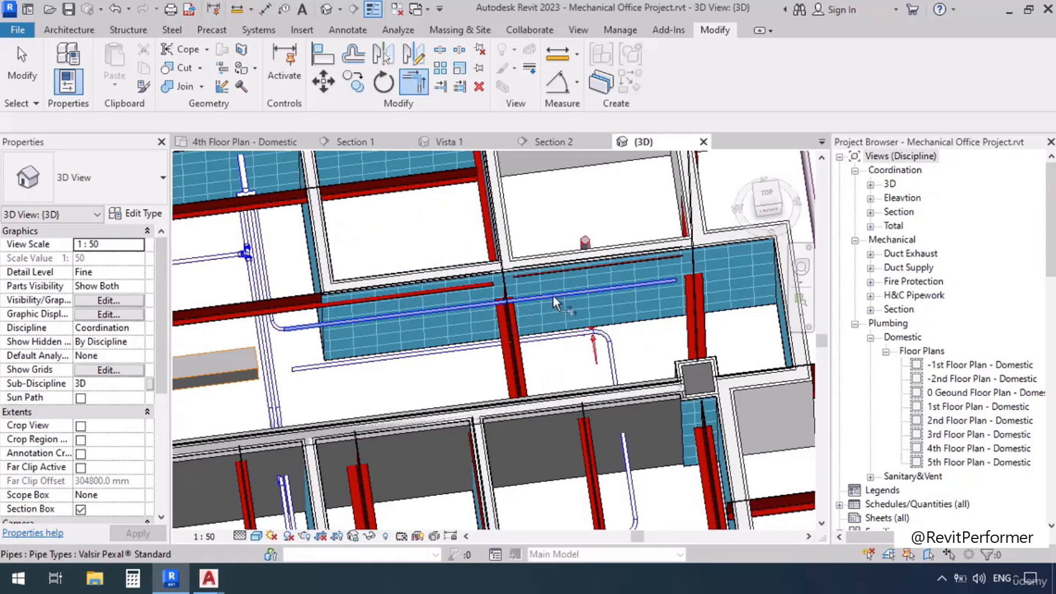
{"action": "scroll", "coordinate": [568, 339], "scroll_direction": "down", "scroll_amount": 4}
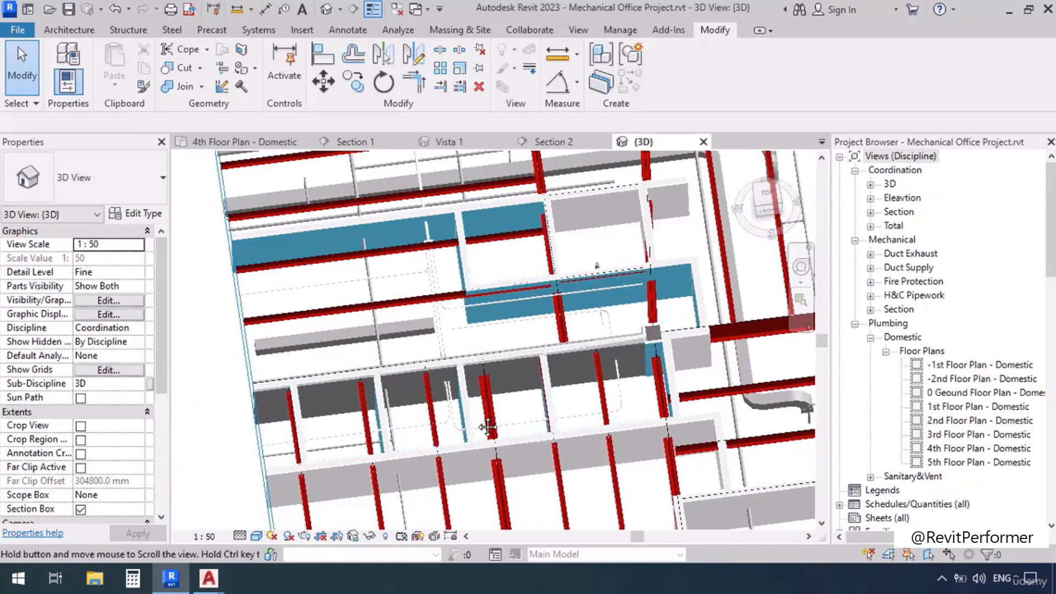
In the 4th floor plan, extend the disconnected 32 mm branch pipe's open end to the vertical main to reconnect them.
{"action": "left_click", "coordinate": [259, 142]}
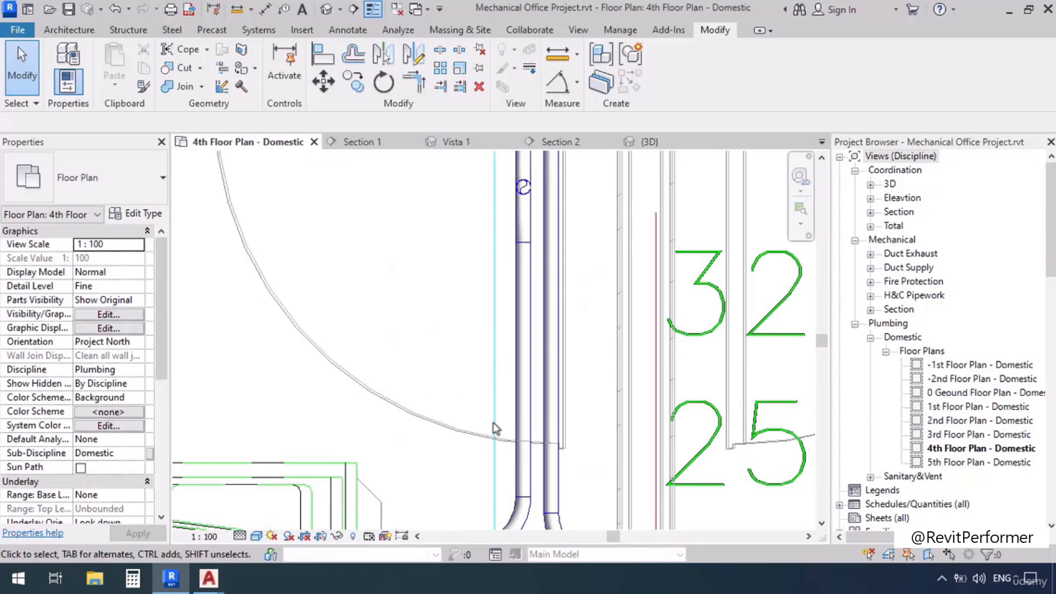
{"action": "scroll", "coordinate": [484, 308], "scroll_direction": "down", "scroll_amount": 5}
{"action": "scroll", "coordinate": [536, 341], "scroll_direction": "up", "scroll_amount": 5}
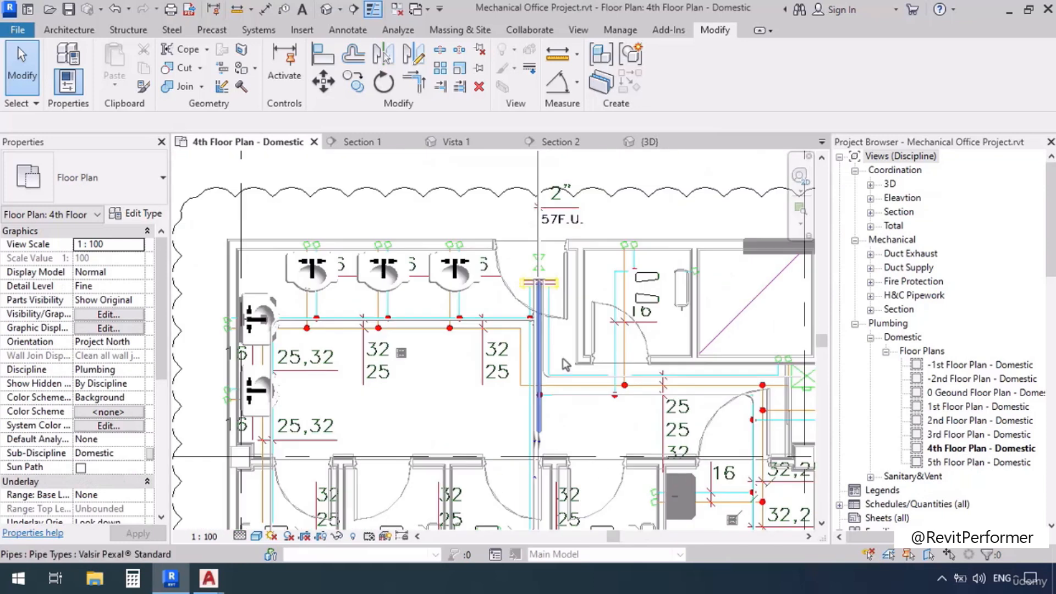
{"action": "left_click", "coordinate": [565, 426]}
{"action": "left_click_drag", "start_coordinate": [555, 422], "coordinate": [495, 421]}
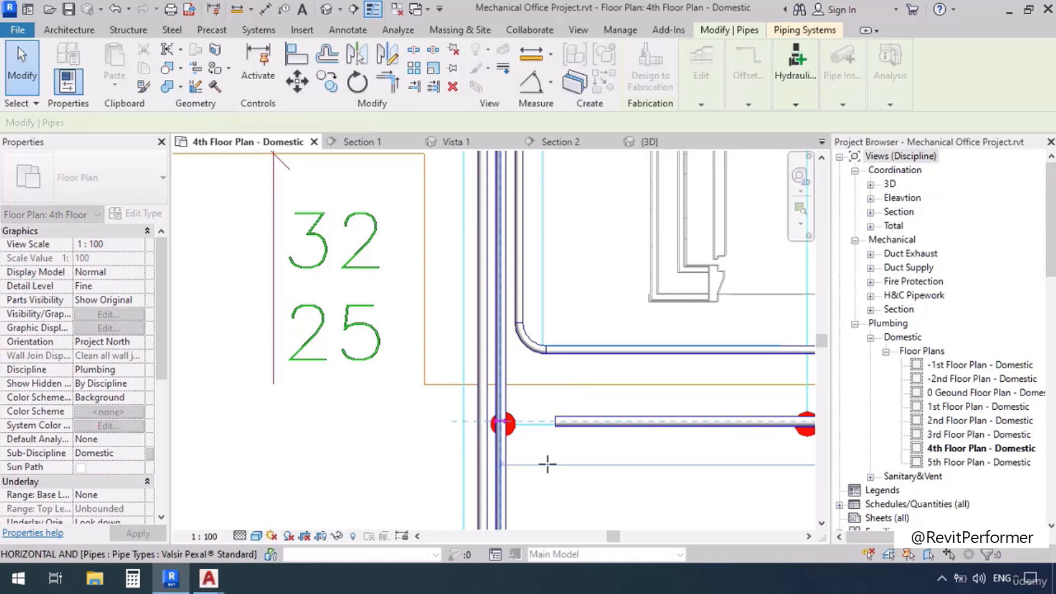
{"action": "scroll", "coordinate": [390, 398], "scroll_direction": "down", "scroll_amount": 5}
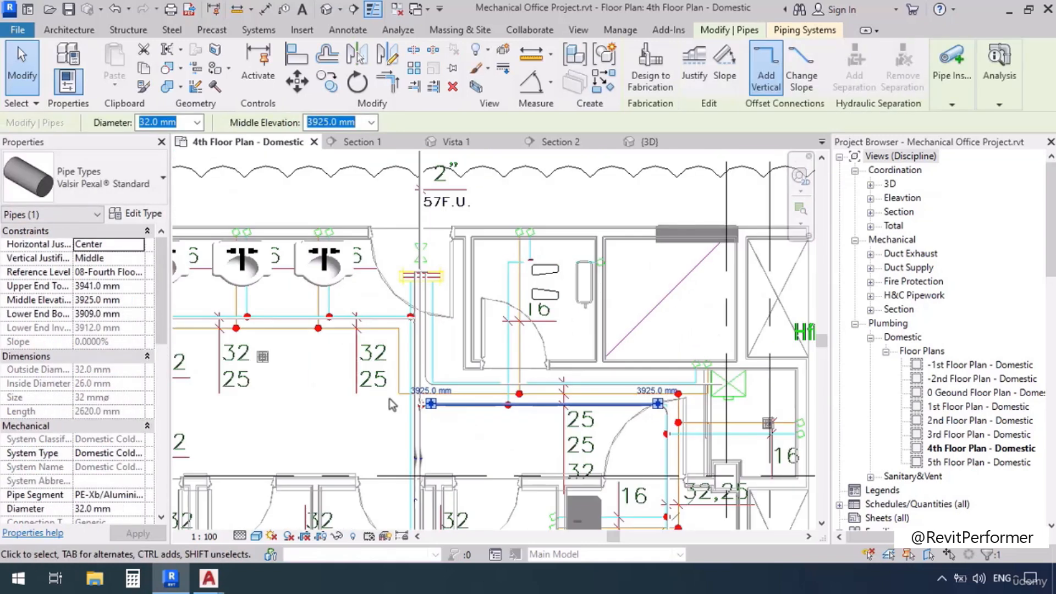
{"action": "left_click", "coordinate": [389, 398]}
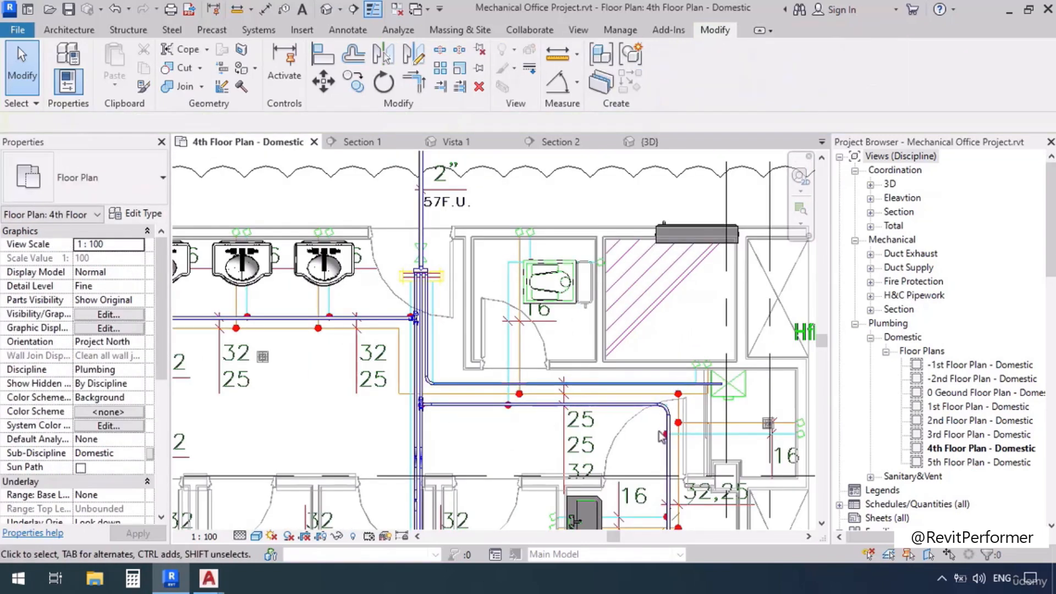
Review the toilet block's cold water layout in the floor plan and the supply pipes leading to it in 3D.
{"action": "middle_click_drag", "start_coordinate": [665, 421], "coordinate": [615, 356]}
{"action": "scroll", "coordinate": [622, 341], "scroll_direction": "down", "scroll_amount": 3}
{"action": "scroll", "coordinate": [639, 311], "scroll_direction": "up", "scroll_amount": 2}
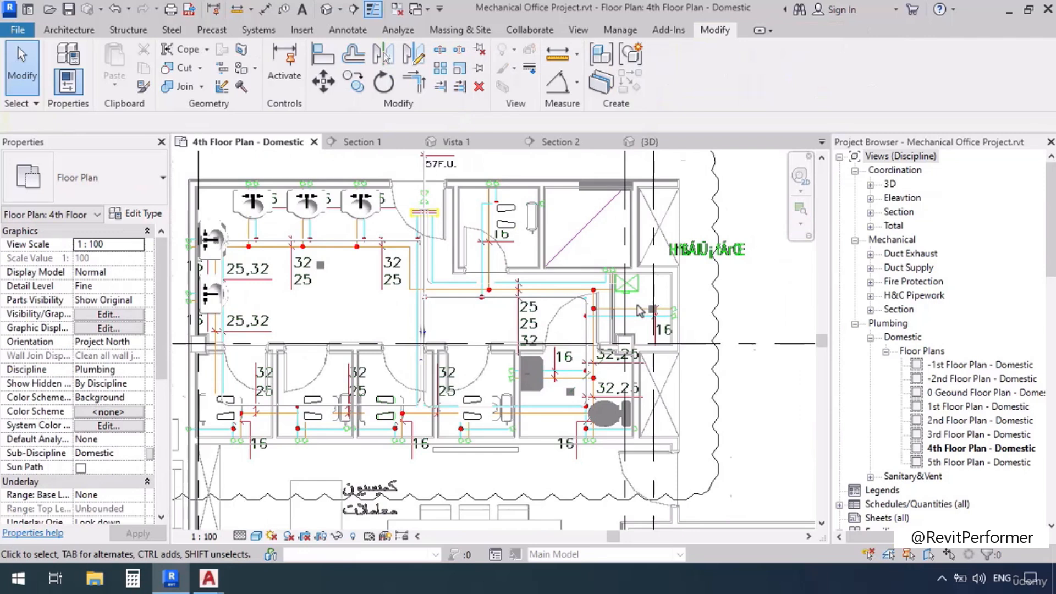
{"action": "scroll", "coordinate": [639, 311], "scroll_direction": "down", "scroll_amount": 2}
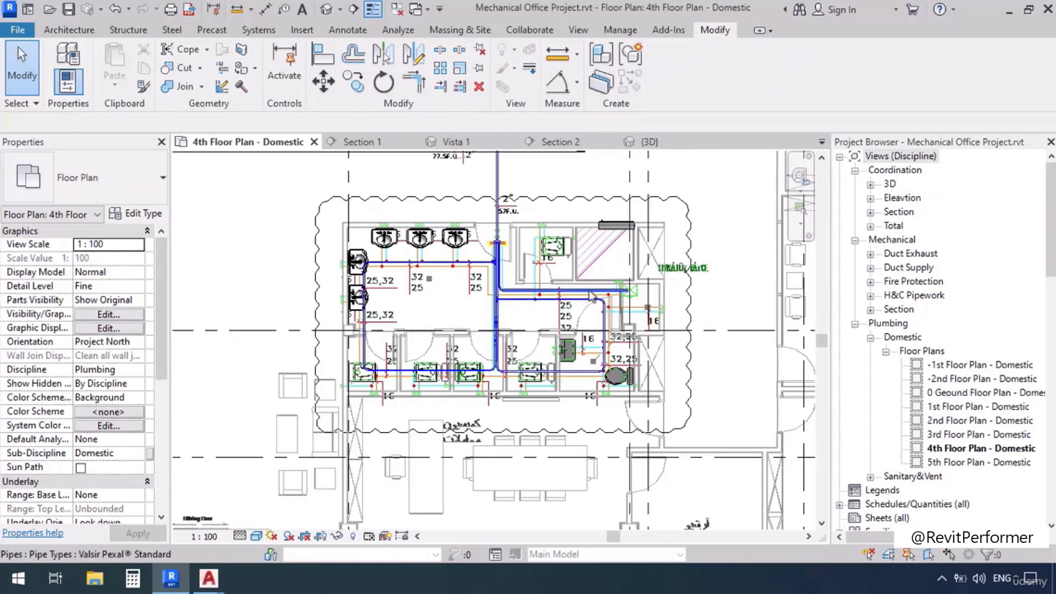
{"action": "middle_click_drag", "start_coordinate": [303, 182], "coordinate": [373, 368]}
{"action": "left_click", "coordinate": [645, 146]}
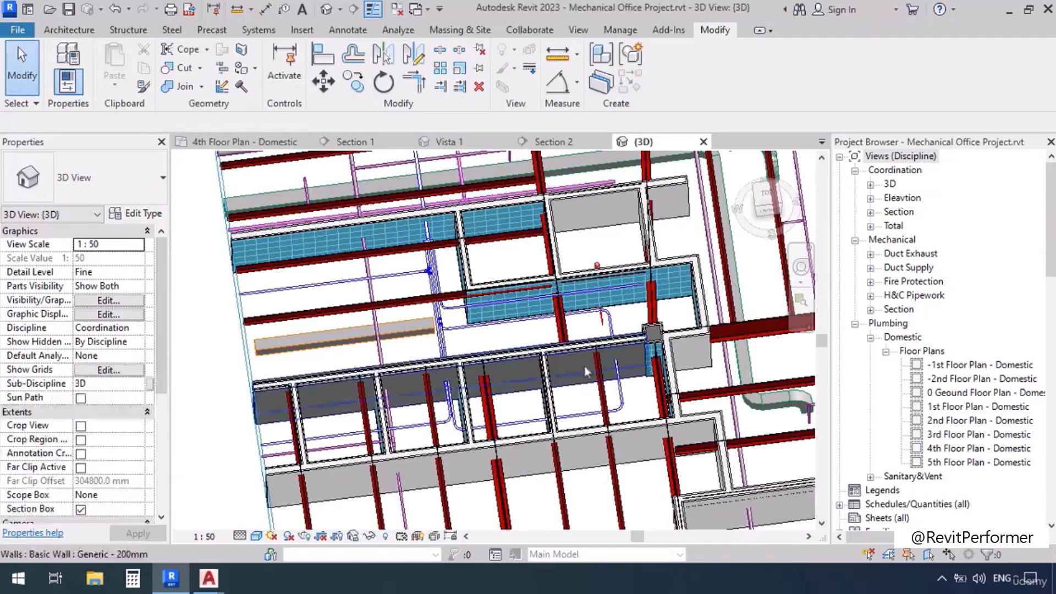
{"action": "middle_click_drag", "start_coordinate": [552, 397], "coordinate": [638, 553]}
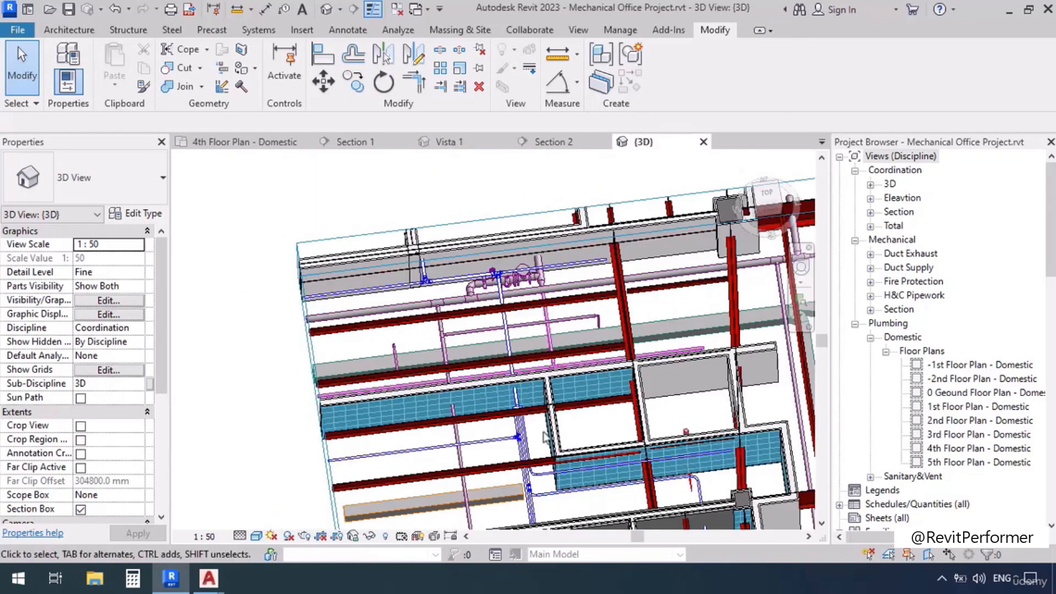
{"action": "scroll", "coordinate": [545, 437], "scroll_direction": "up", "scroll_amount": 5}
{"action": "middle_click_drag", "start_coordinate": [507, 369], "coordinate": [529, 296]}
{"action": "scroll", "coordinate": [633, 385], "scroll_direction": "down", "scroll_amount": 3}
{"action": "middle_click_drag", "start_coordinate": [605, 394], "coordinate": [875, 306], "text": "shift"}
{"action": "middle_click_drag", "start_coordinate": [526, 329], "coordinate": [541, 495], "text": "shift"}
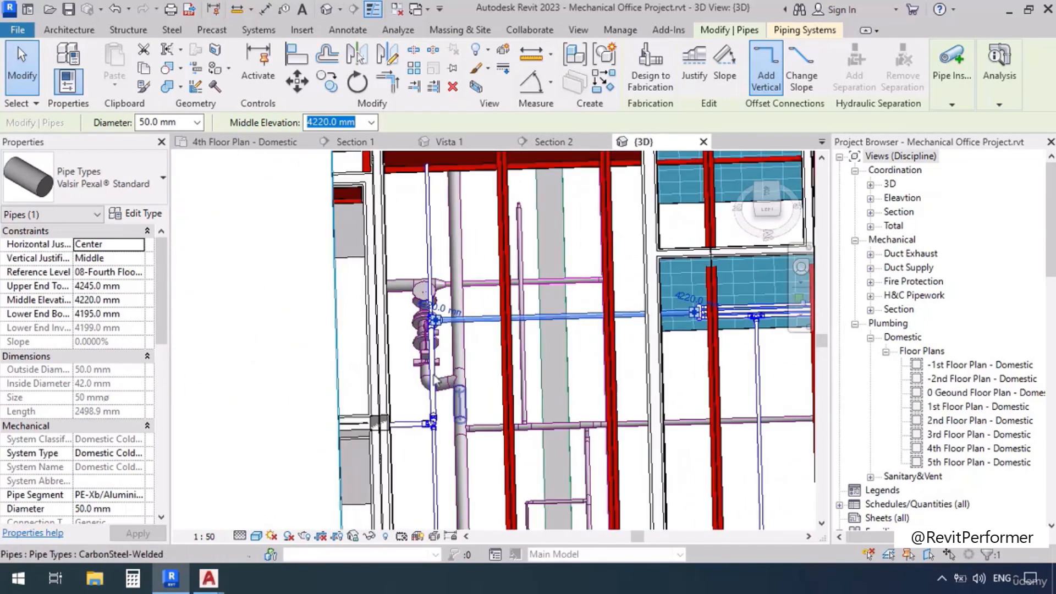
From the top of the 3D model, nudge the long 32 mm cold water pipe sideways, away from the fire protection valve assembly.
{"action": "left_click", "coordinate": [768, 195]}
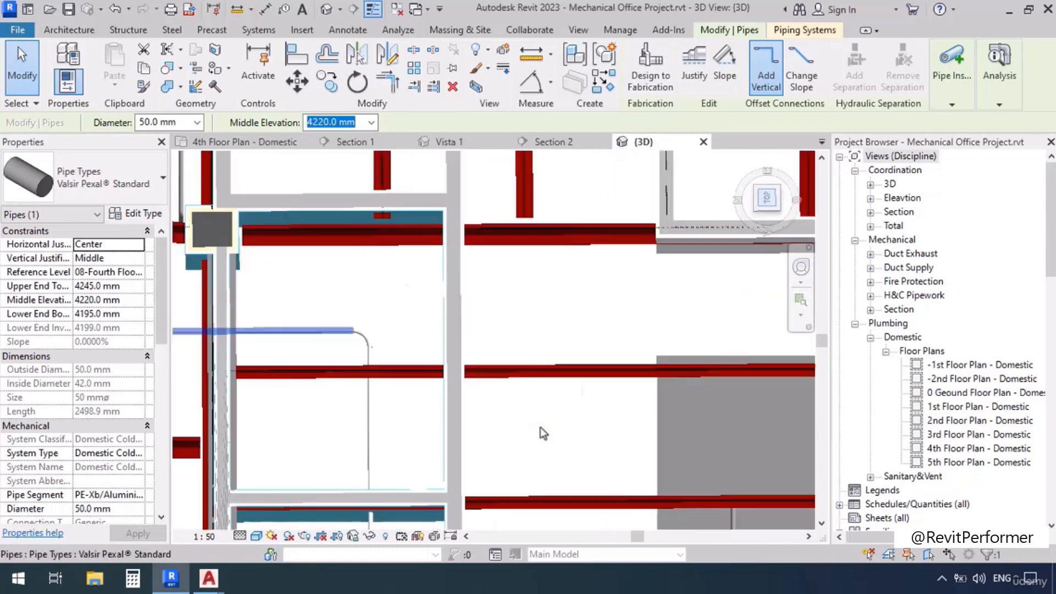
{"action": "middle_click_drag", "start_coordinate": [462, 474], "coordinate": [587, 426]}
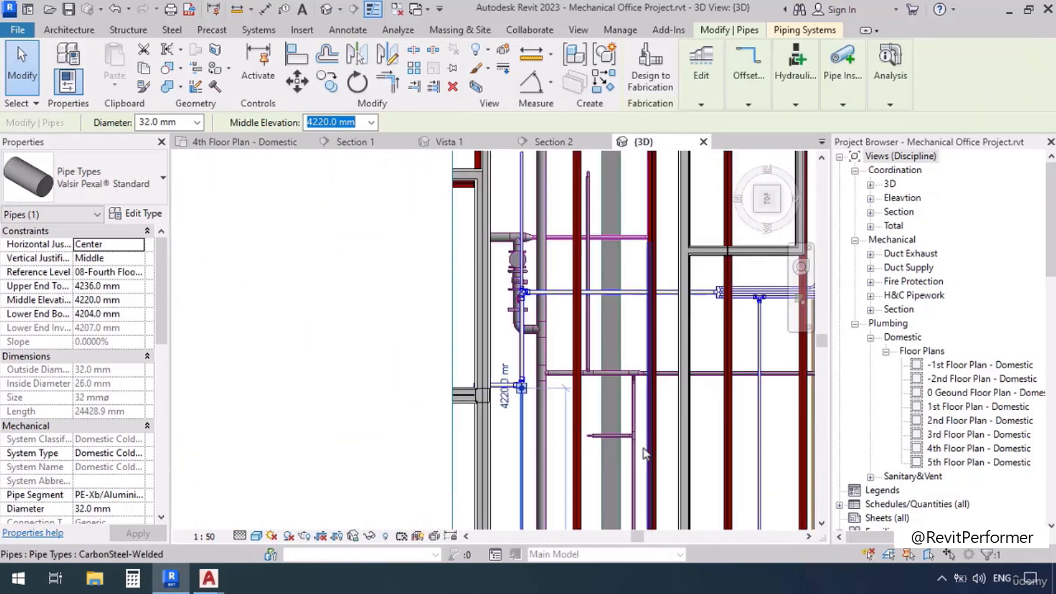
{"action": "key", "text": "Right"}
{"action": "left_click", "coordinate": [507, 367]}
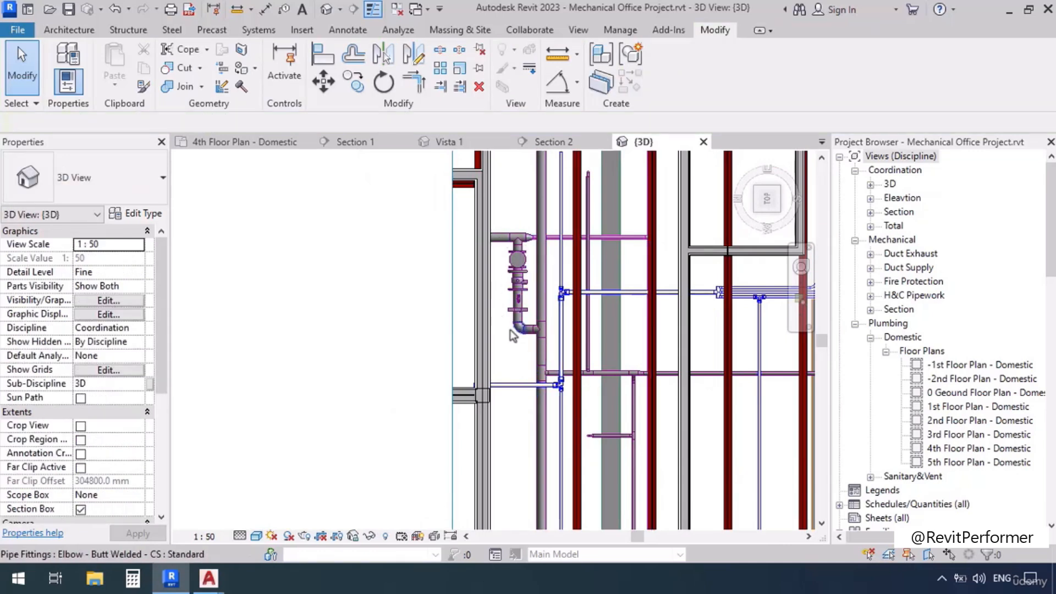
Examine the shifted 32 mm pipe against the beams and neighbouring services along its run in 3D.
{"action": "scroll", "coordinate": [510, 329], "scroll_direction": "down", "scroll_amount": 2}
{"action": "middle_click_drag", "start_coordinate": [510, 329], "coordinate": [467, 306], "text": "shift"}
{"action": "scroll", "coordinate": [512, 290], "scroll_direction": "up", "scroll_amount": 2}
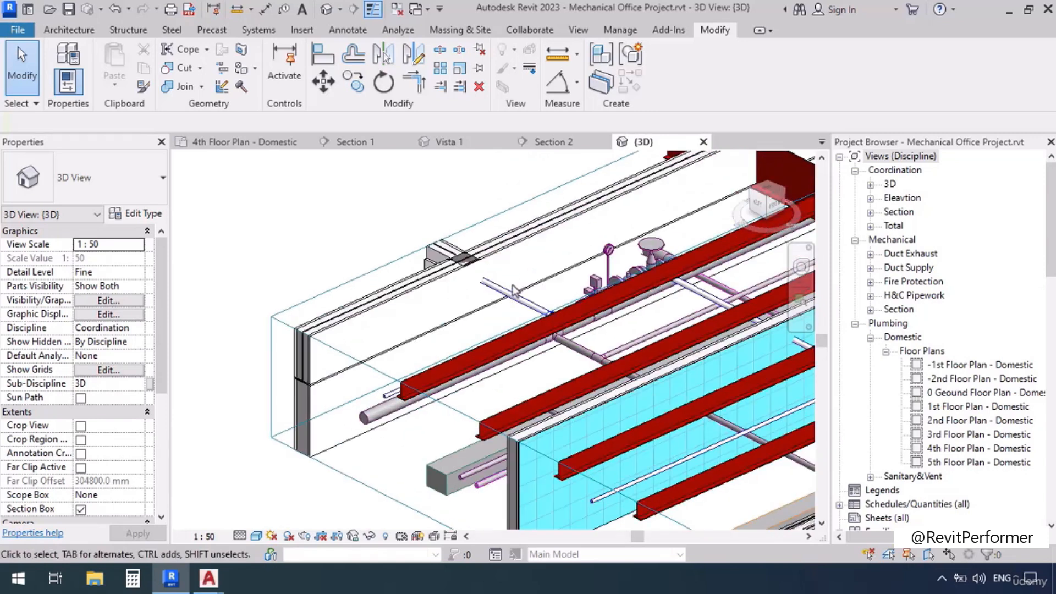
{"action": "scroll", "coordinate": [448, 341], "scroll_direction": "down", "scroll_amount": 1}
{"action": "middle_click_drag", "start_coordinate": [448, 371], "coordinate": [624, 446], "text": "shift"}
{"action": "scroll", "coordinate": [613, 406], "scroll_direction": "down", "scroll_amount": 2}
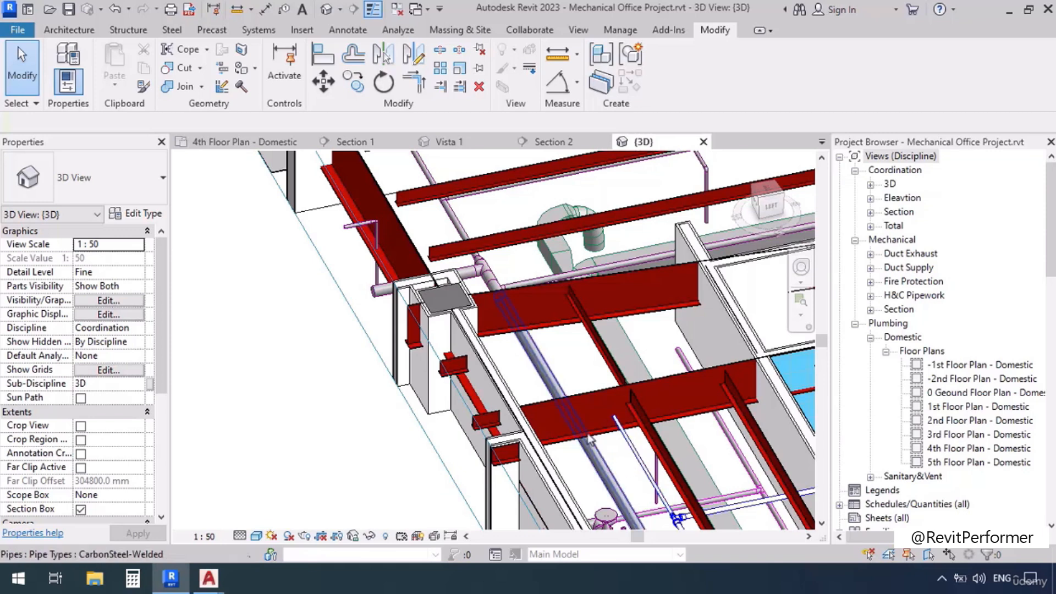
{"action": "scroll", "coordinate": [511, 292], "scroll_direction": "down", "scroll_amount": 3}
In the 4th floor plan, move the Section 2 line to just past the shifted 32 mm pipe and open that section view.
{"action": "key", "text": "ctrl+Tab"}
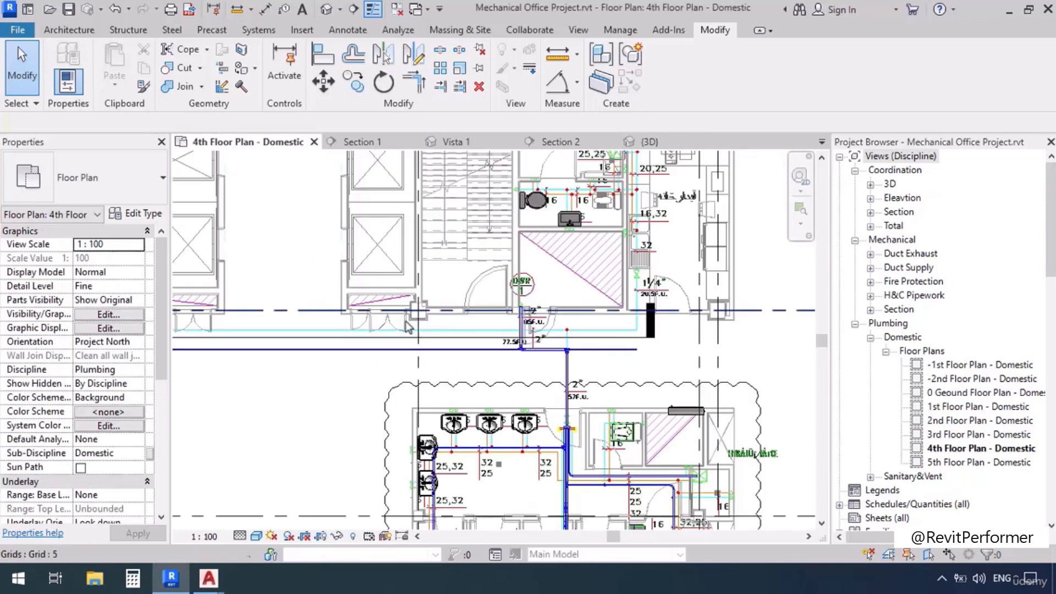
{"action": "scroll", "coordinate": [509, 363], "scroll_direction": "up", "scroll_amount": 4}
{"action": "left_click", "coordinate": [485, 348]}
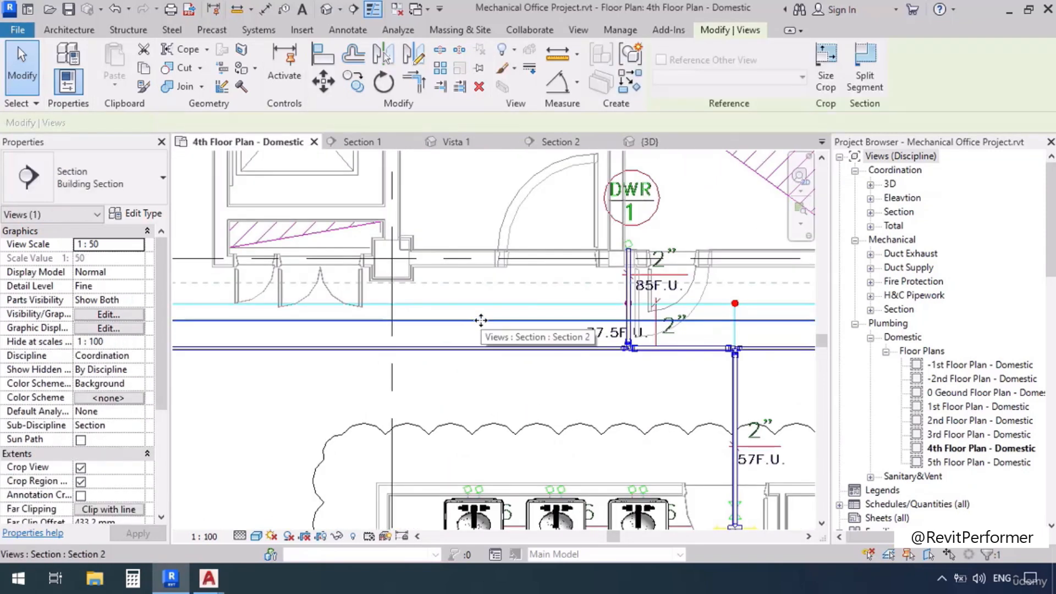
{"action": "left_click_drag", "start_coordinate": [489, 350], "coordinate": [489, 367]}
{"action": "right_click", "coordinate": [490, 366]}
{"action": "left_click", "coordinate": [527, 225]}
In Section 2, split the 32 mm pipe on both sides of the deep beam, removing the segment that passes through it.
{"action": "scroll", "coordinate": [429, 341], "scroll_direction": "up", "scroll_amount": 5}
{"action": "middle_click_drag", "start_coordinate": [700, 292], "coordinate": [649, 287]}
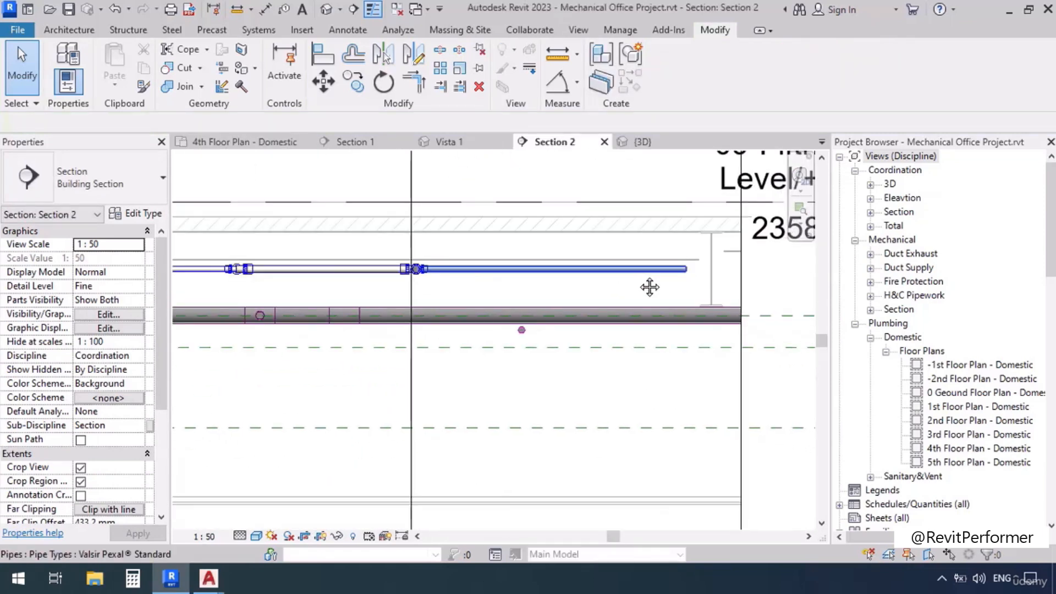
{"action": "left_click", "coordinate": [687, 268]}
{"action": "scroll", "coordinate": [781, 285], "scroll_direction": "down", "scroll_amount": 3}
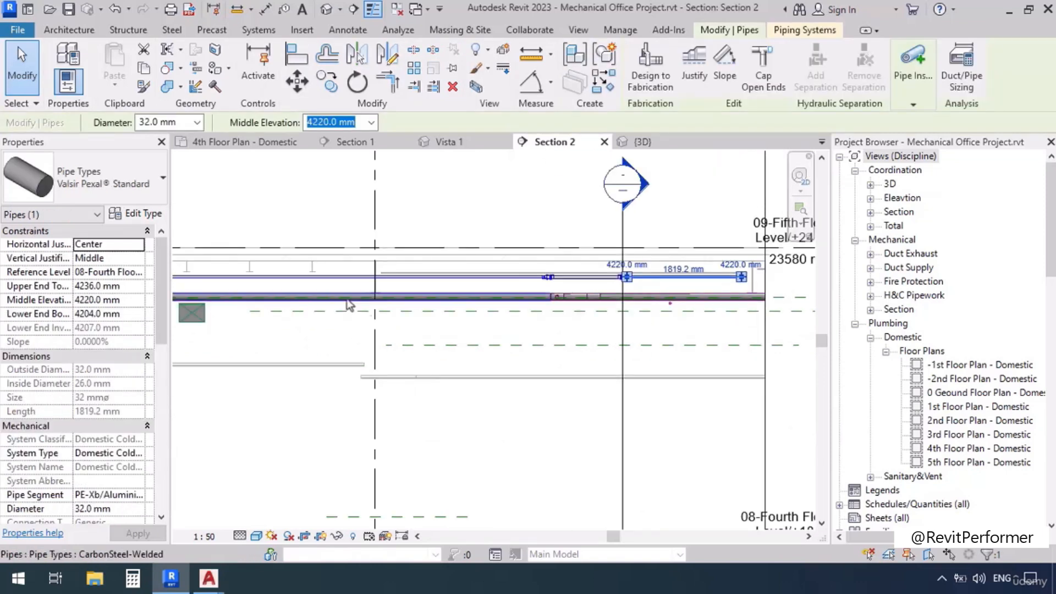
{"action": "scroll", "coordinate": [368, 308], "scroll_direction": "up", "scroll_amount": 4}
{"action": "scroll", "coordinate": [511, 334], "scroll_direction": "up", "scroll_amount": 2}
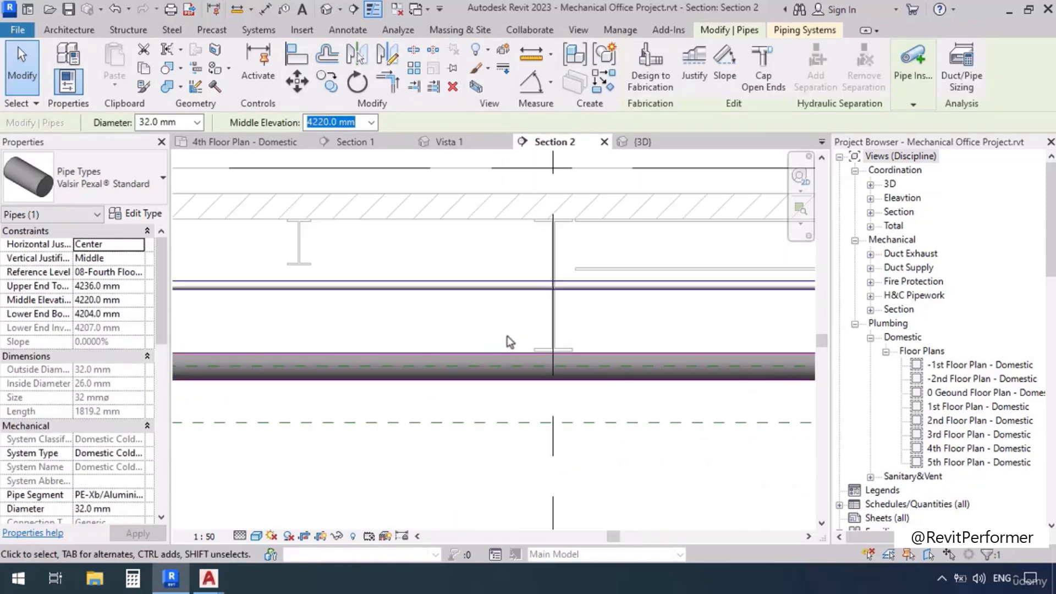
{"action": "left_click", "coordinate": [411, 53]}
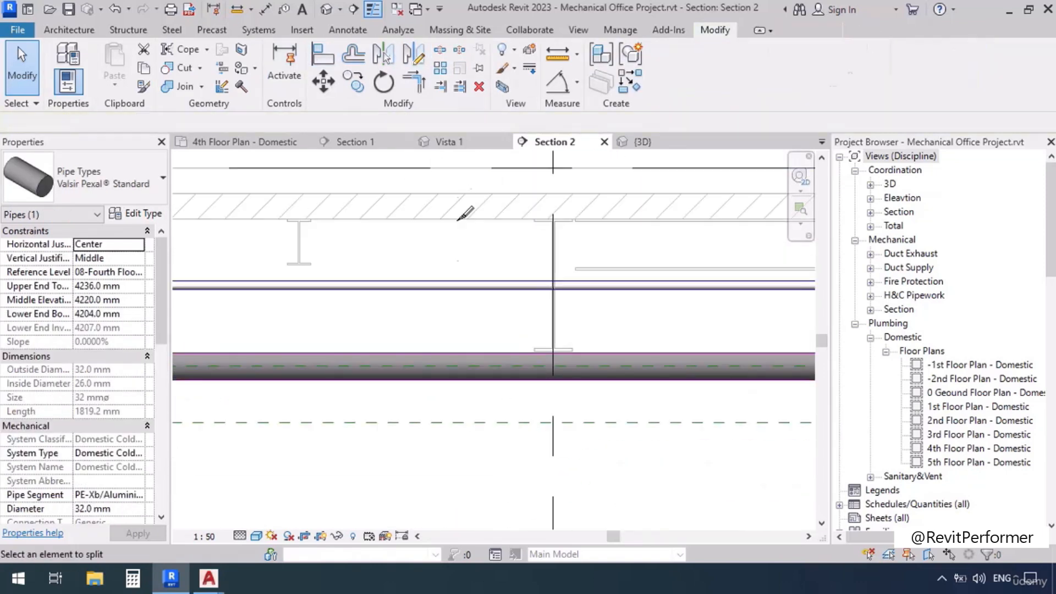
{"action": "left_click", "coordinate": [451, 286]}
{"action": "left_click", "coordinate": [656, 287]}
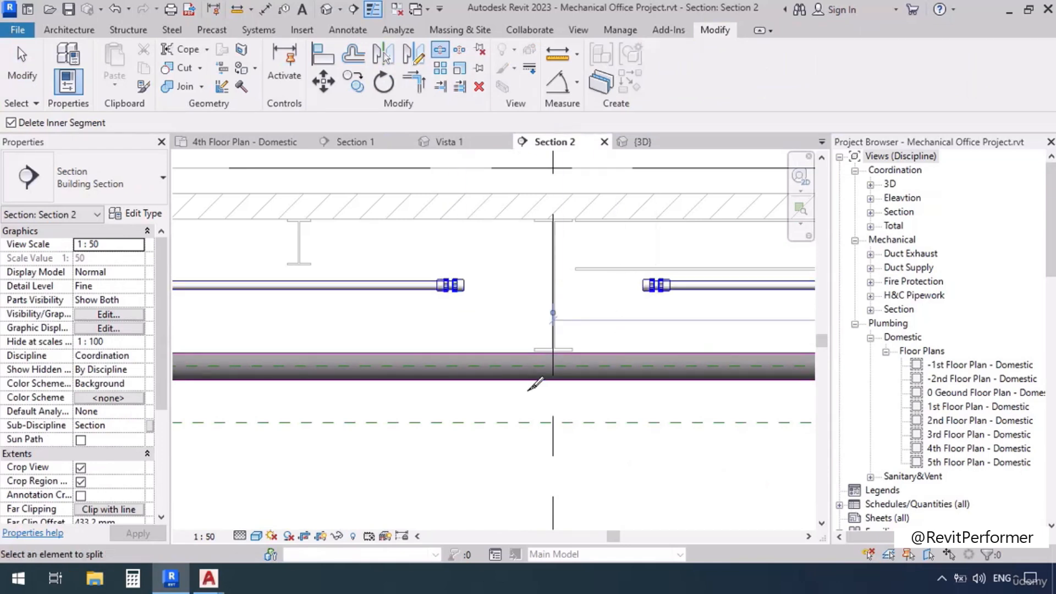
Delete the couplings left on the two cut pipe ends beside the beam.
{"action": "key", "text": "Escape"}
{"action": "left_click", "coordinate": [456, 286]}
{"action": "key", "text": "Delete"}
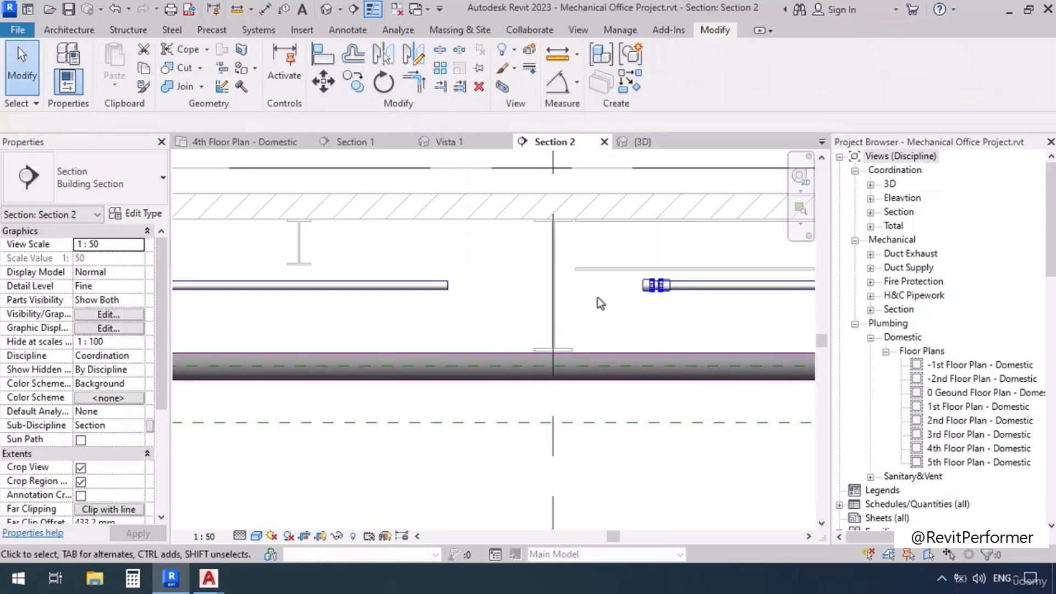
{"action": "left_click", "coordinate": [649, 287]}
{"action": "key", "text": "Delete"}
Draw a 32 mm pipe from the first cut end down and beneath the beam, at a middle elevation of about 3800 mm.
{"action": "left_click", "coordinate": [444, 287]}
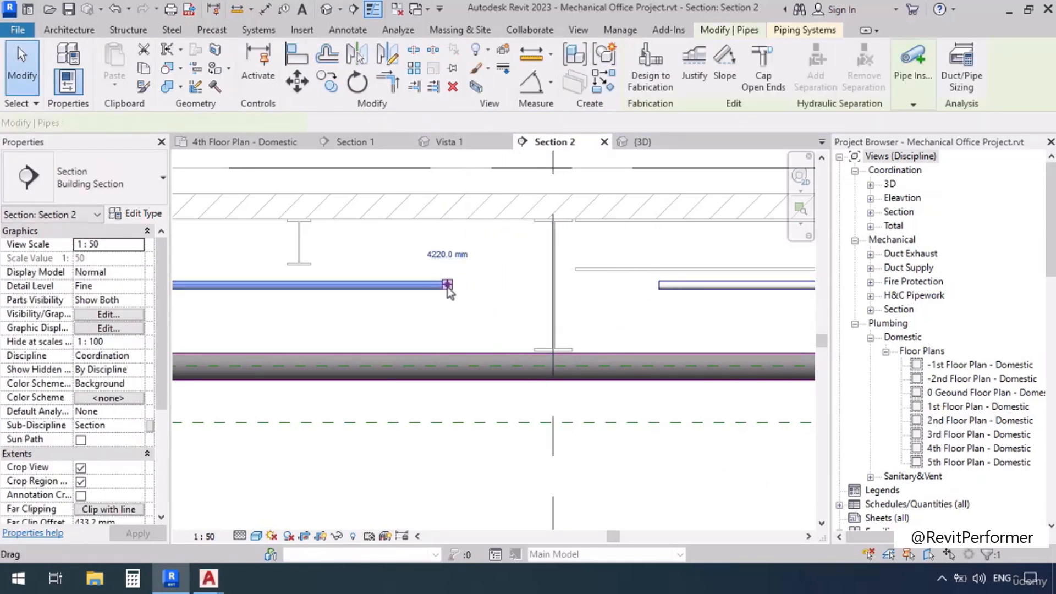
{"action": "right_click", "coordinate": [448, 286]}
{"action": "left_click", "coordinate": [503, 197]}
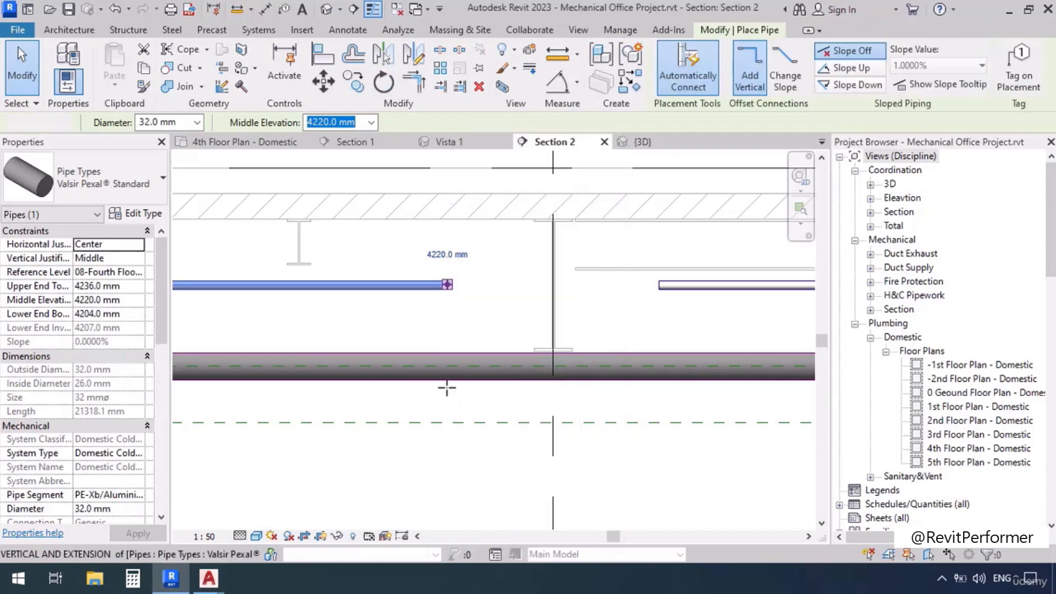
{"action": "left_click", "coordinate": [448, 390]}
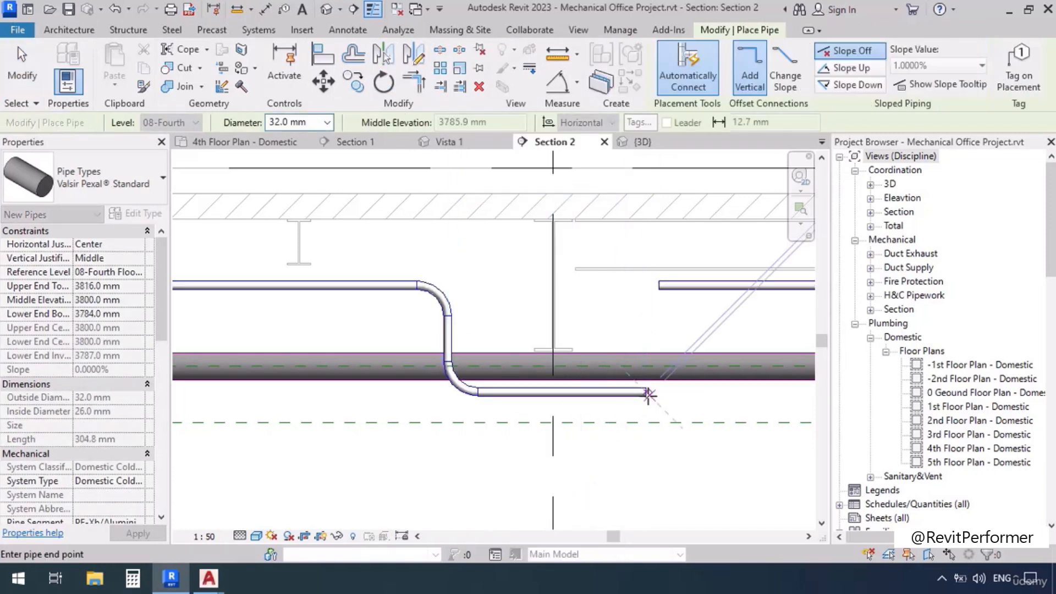
{"action": "key", "text": "Escape"}
{"action": "key", "text": "Escape"}
Select the far 32 mm pipe segment in Section 2 and examine its open end and connected branches in the 4th floor plan.
{"action": "scroll", "coordinate": [231, 350], "scroll_direction": "down", "scroll_amount": 4}
{"action": "middle_click_drag", "start_coordinate": [567, 375], "coordinate": [405, 349]}
{"action": "scroll", "coordinate": [662, 319], "scroll_direction": "up", "scroll_amount": 2}
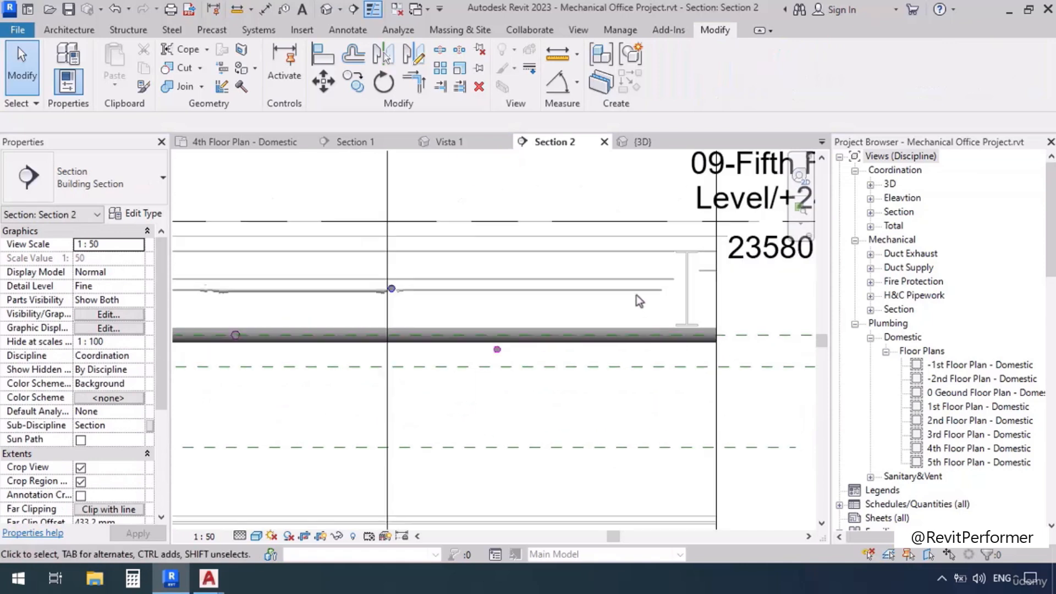
{"action": "left_click", "coordinate": [633, 288]}
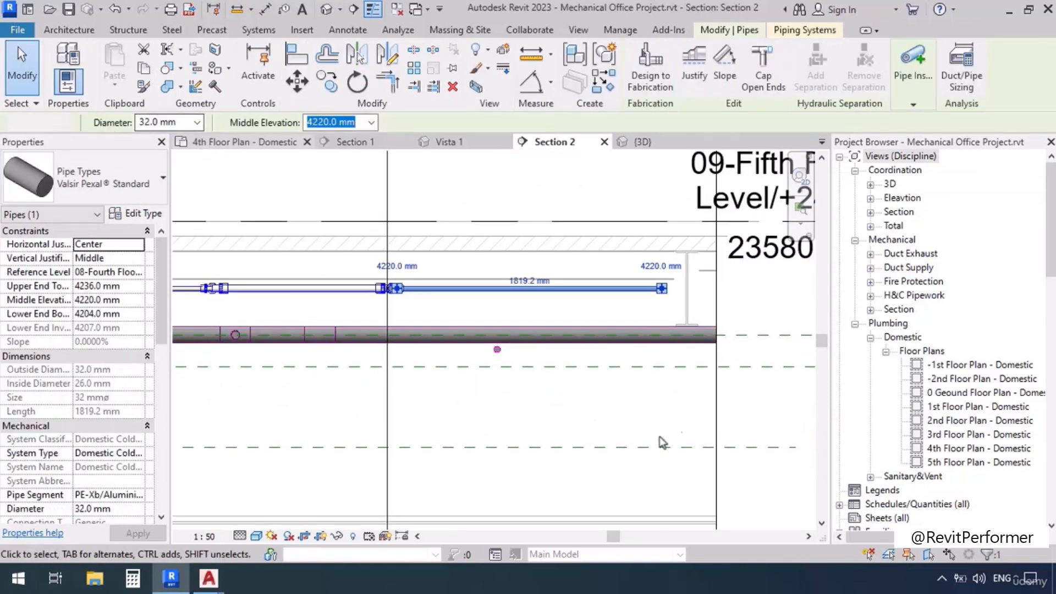
{"action": "key", "text": "ctrl+Tab"}
{"action": "scroll", "coordinate": [451, 317], "scroll_direction": "down", "scroll_amount": 4}
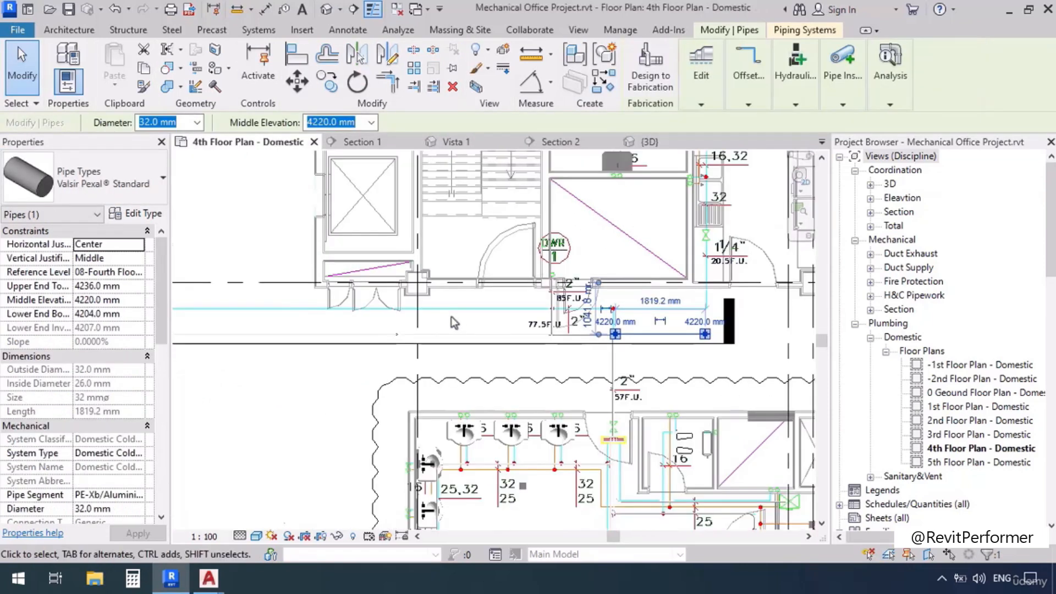
{"action": "scroll", "coordinate": [682, 342], "scroll_direction": "up", "scroll_amount": 3}
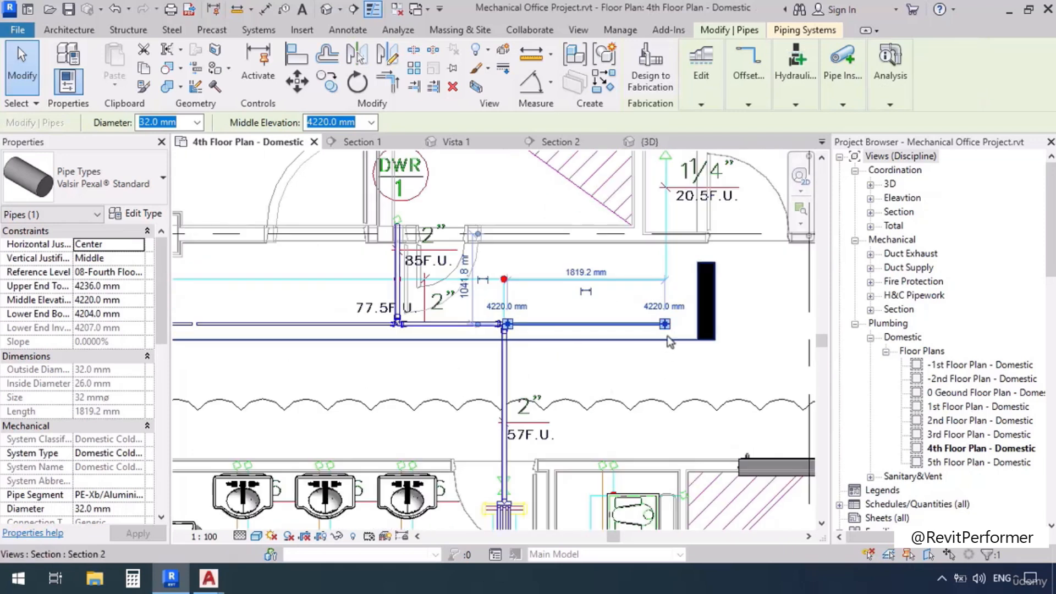
{"action": "middle_click_drag", "start_coordinate": [676, 198], "coordinate": [681, 313]}
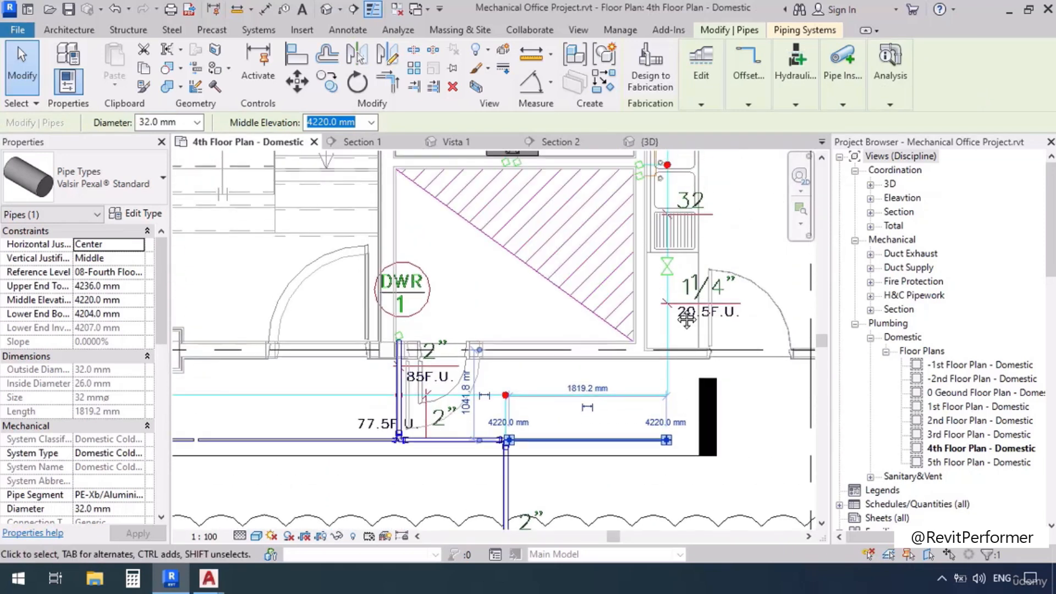
{"action": "scroll", "coordinate": [678, 317], "scroll_direction": "down", "scroll_amount": 1}
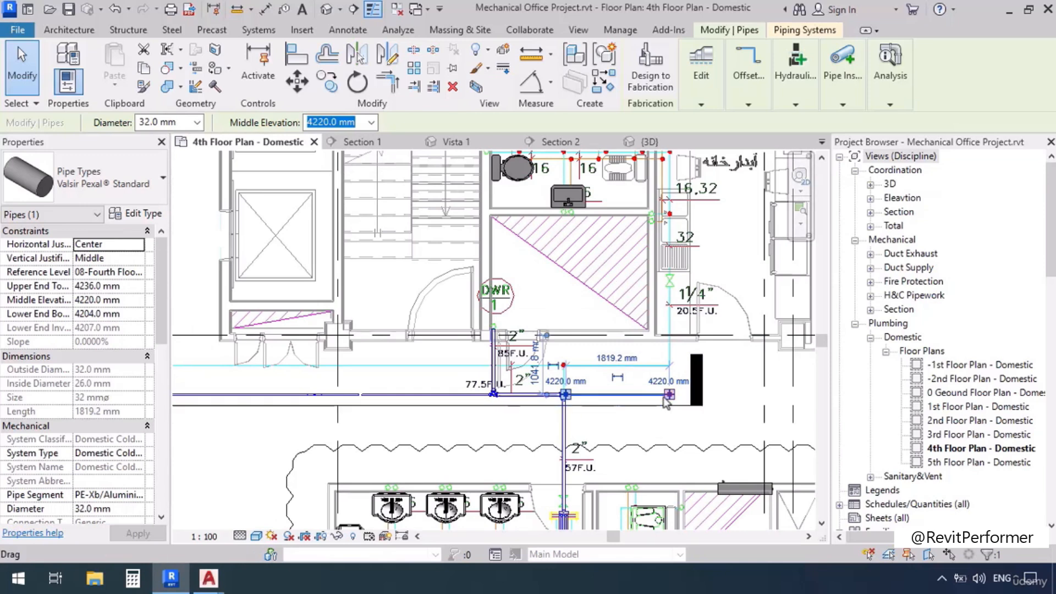
{"action": "scroll", "coordinate": [517, 409], "scroll_direction": "up", "scroll_amount": 2}
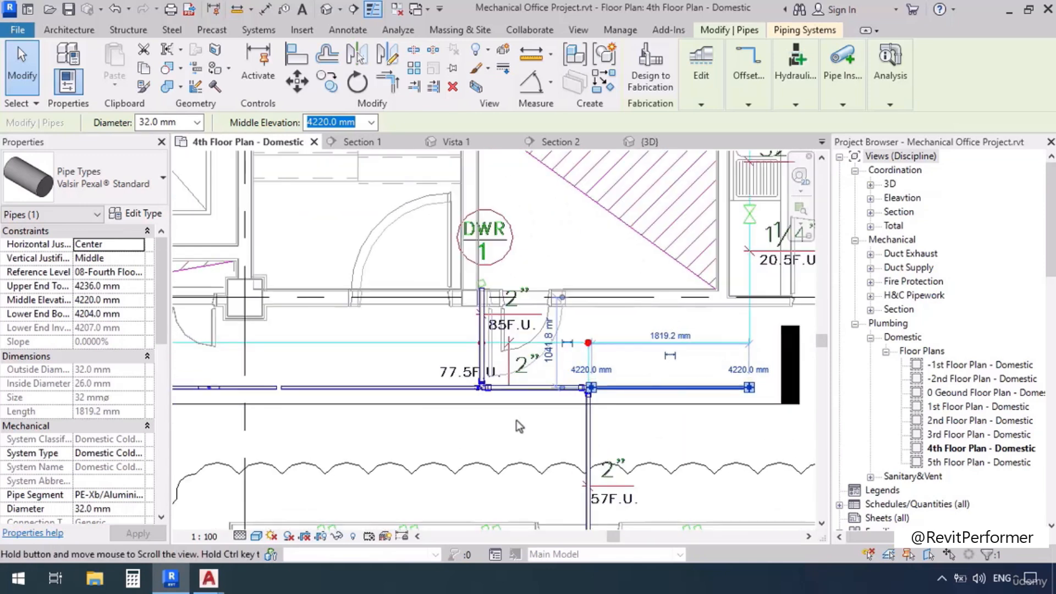
{"action": "middle_click_drag", "start_coordinate": [516, 420], "coordinate": [481, 402]}
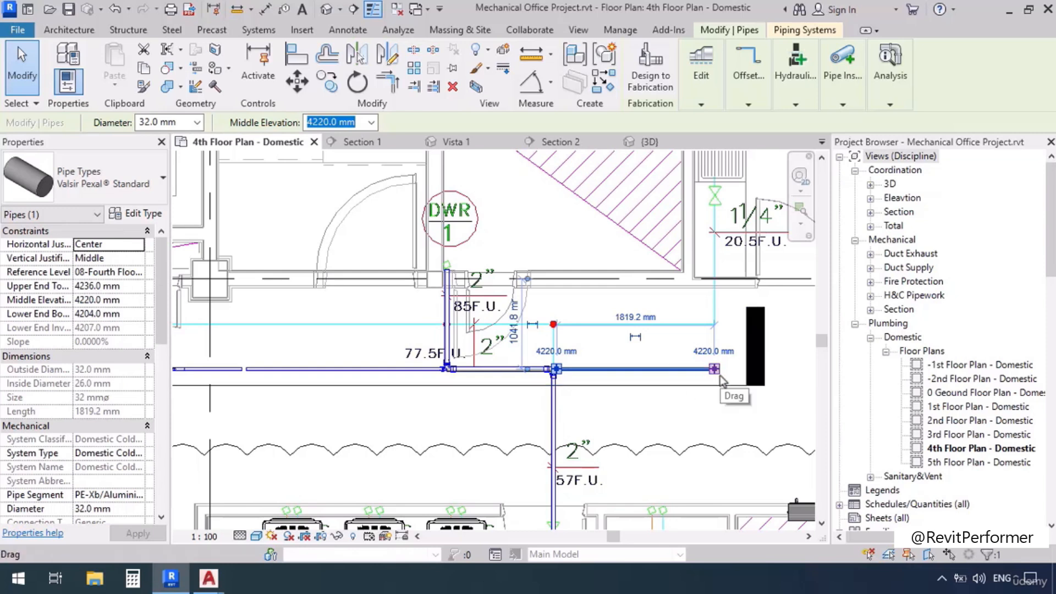
{"action": "middle_click_drag", "start_coordinate": [440, 419], "coordinate": [548, 392]}
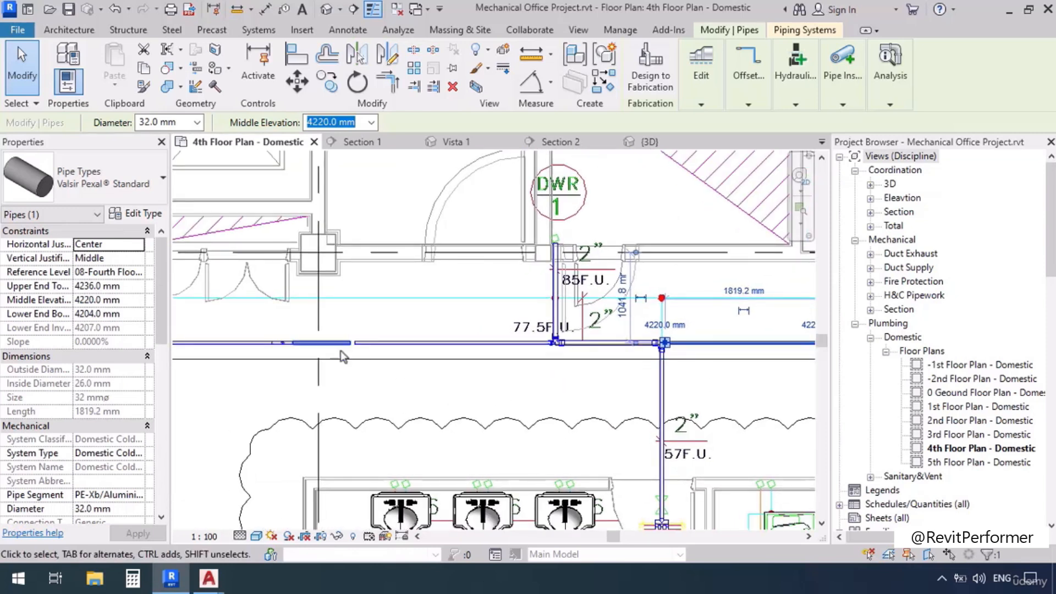
{"action": "scroll", "coordinate": [473, 305], "scroll_direction": "down", "scroll_amount": 2}
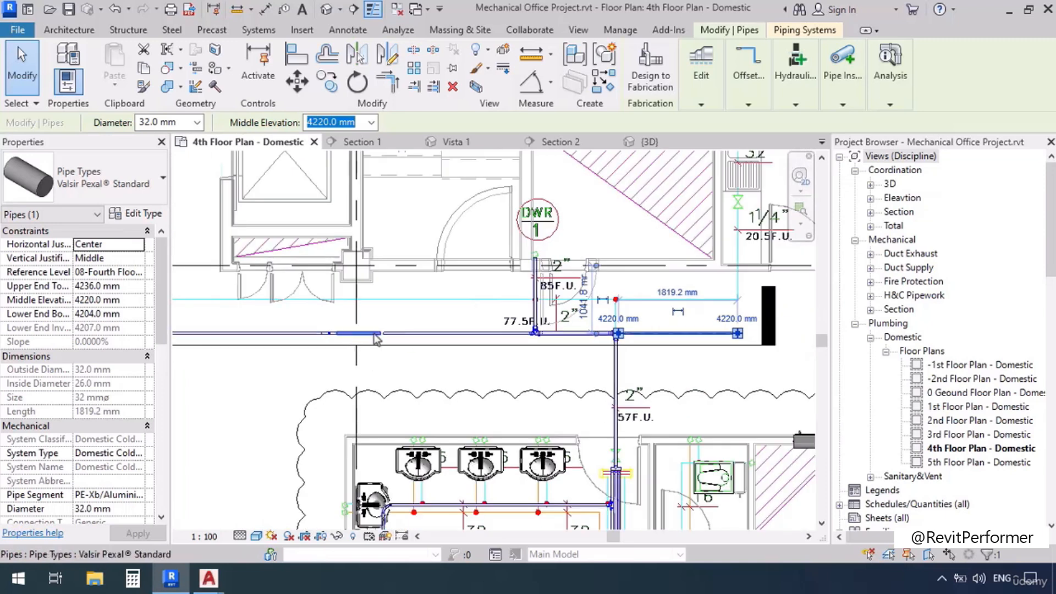
{"action": "scroll", "coordinate": [509, 251], "scroll_direction": "up", "scroll_amount": 2}
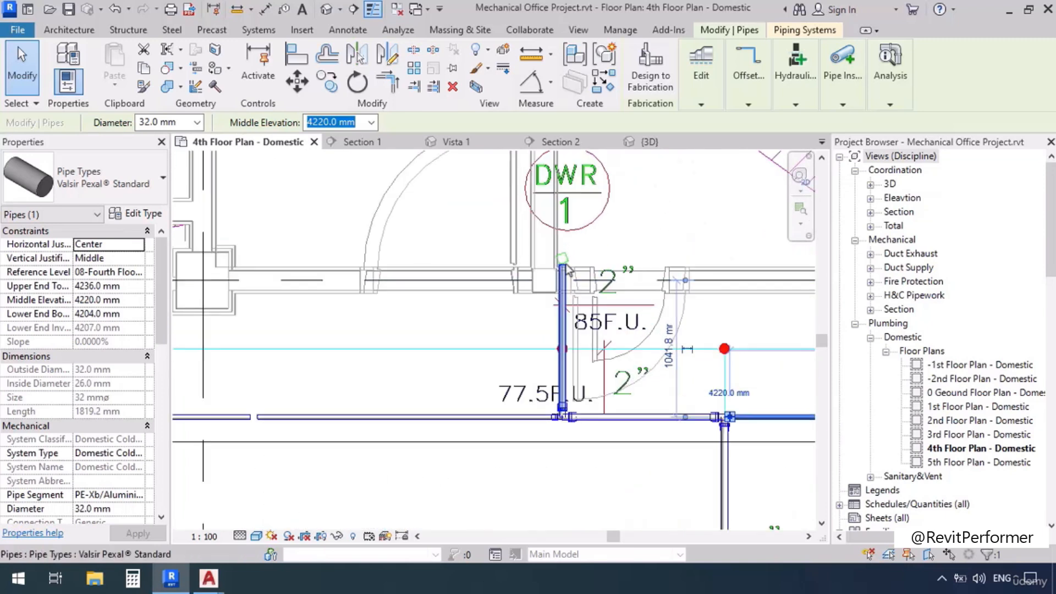
{"action": "scroll", "coordinate": [460, 325], "scroll_direction": "down", "scroll_amount": 3}
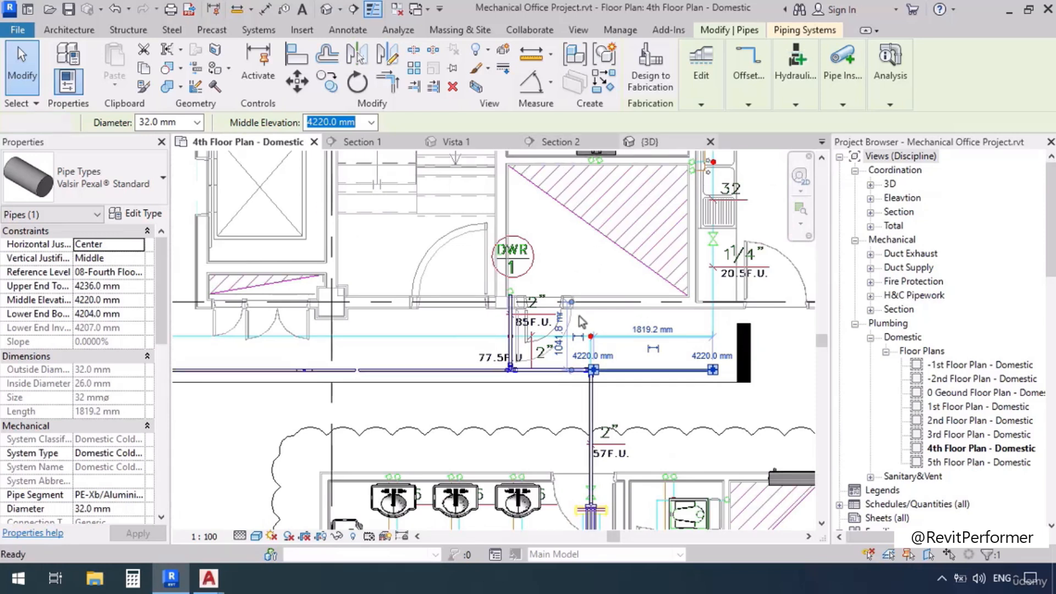
Examine the 32 mm pipe's open end beside the deep beam in the 3D view.
{"action": "middle_click_drag", "start_coordinate": [625, 454], "coordinate": [457, 349], "text": "shift"}
{"action": "scroll", "coordinate": [561, 278], "scroll_direction": "up", "scroll_amount": 5}
{"action": "scroll", "coordinate": [561, 301], "scroll_direction": "down", "scroll_amount": 1}
{"action": "scroll", "coordinate": [562, 301], "scroll_direction": "down", "scroll_amount": 3}
{"action": "middle_click_drag", "start_coordinate": [559, 352], "coordinate": [633, 346], "text": "shift"}
{"action": "middle_click_drag", "start_coordinate": [600, 290], "coordinate": [626, 397]}
{"action": "scroll", "coordinate": [619, 316], "scroll_direction": "up", "scroll_amount": 6}
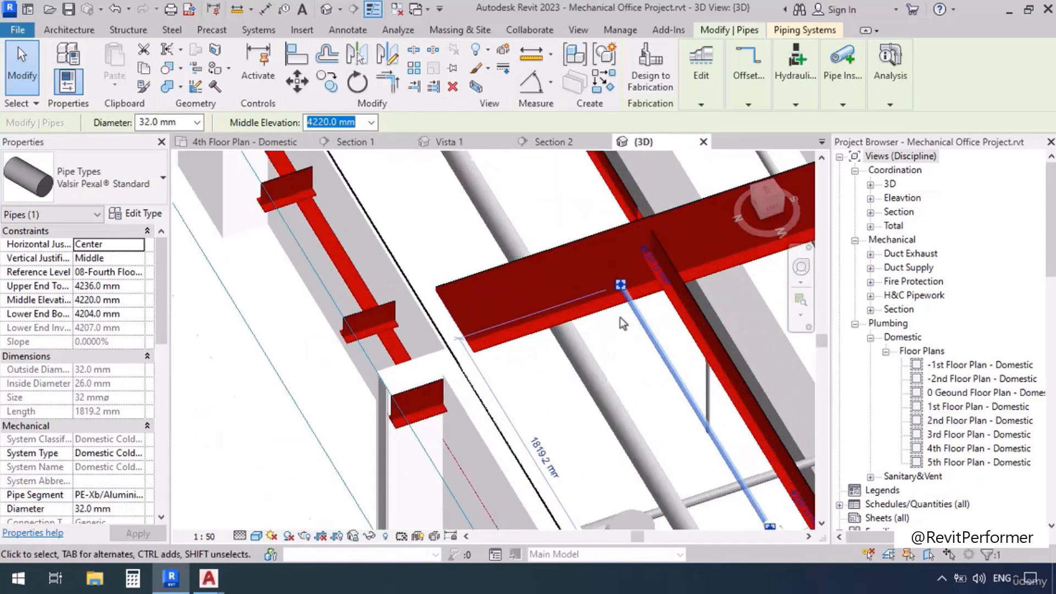
{"action": "key", "text": "Escape"}
{"action": "left_click", "coordinate": [630, 275]}
{"action": "scroll", "coordinate": [644, 297], "scroll_direction": "down", "scroll_amount": 5}
{"action": "middle_click_drag", "start_coordinate": [644, 297], "coordinate": [533, 337], "text": "shift"}
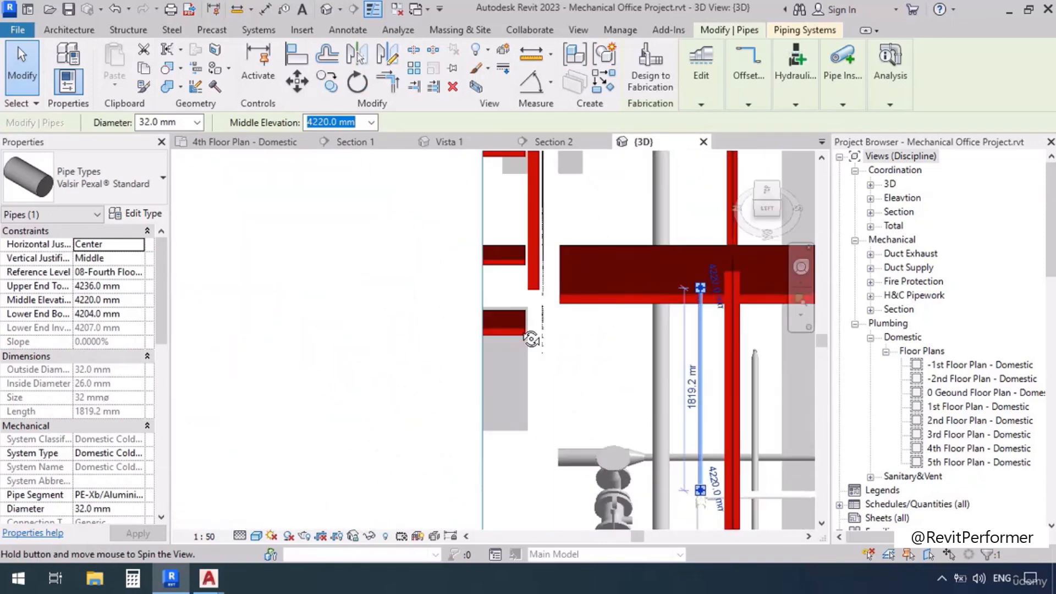
In the 3D view, extend the section box outward on the side nearest the cut-off rooms.
{"action": "scroll", "coordinate": [684, 300], "scroll_direction": "down", "scroll_amount": 1}
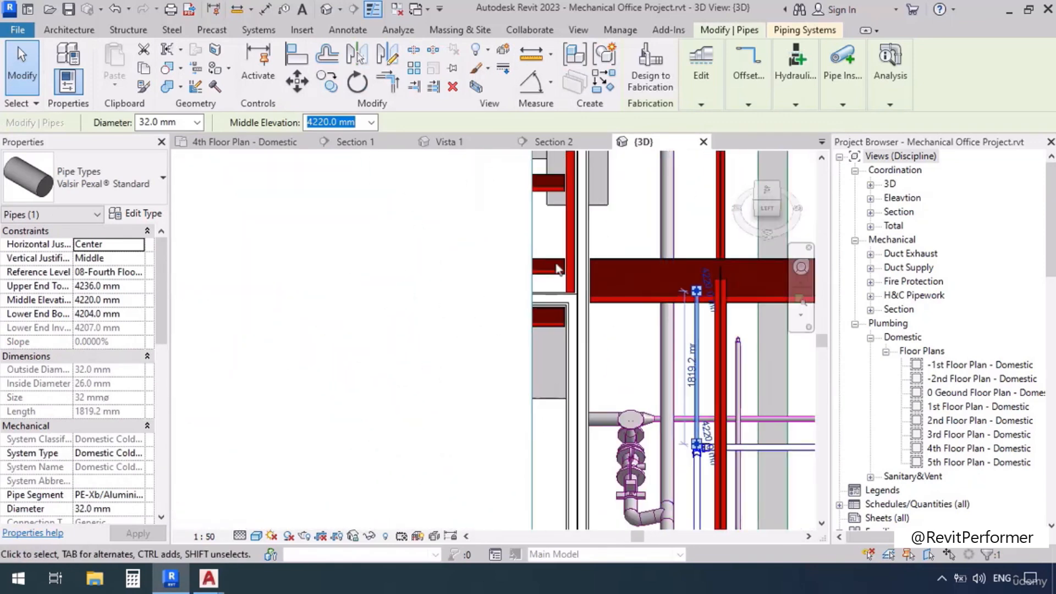
{"action": "scroll", "coordinate": [557, 269], "scroll_direction": "down", "scroll_amount": 2}
{"action": "left_click", "coordinate": [548, 259]}
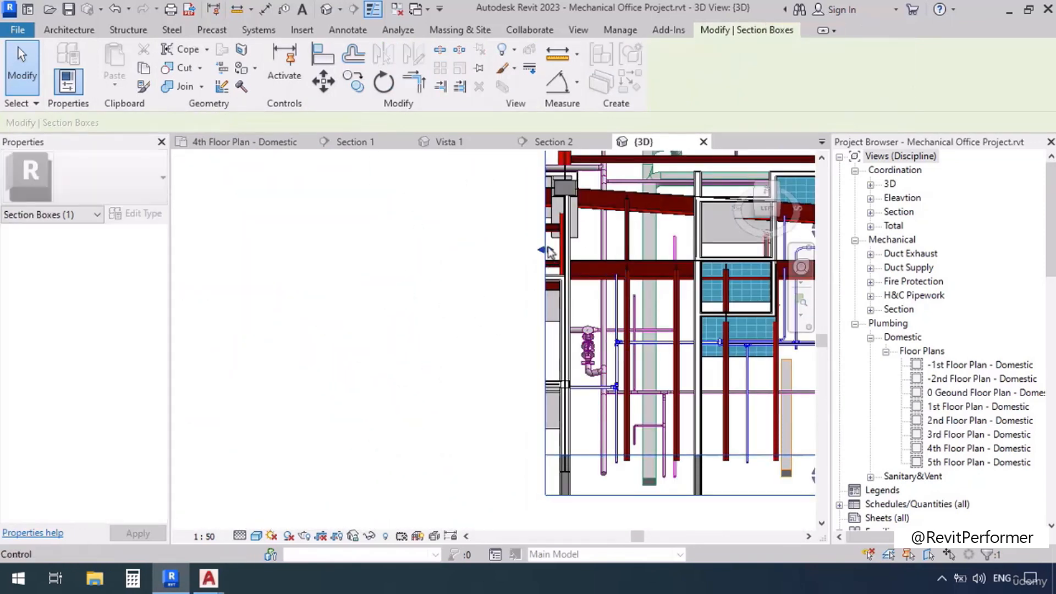
{"action": "left_click_drag", "start_coordinate": [549, 252], "coordinate": [407, 246]}
Extend the section box past the stairs so it takes in the second deep beam and the pipe detour beneath it.
{"action": "middle_click_drag", "start_coordinate": [658, 372], "coordinate": [533, 307], "text": "shift"}
{"action": "scroll", "coordinate": [583, 302], "scroll_direction": "up", "scroll_amount": 5}
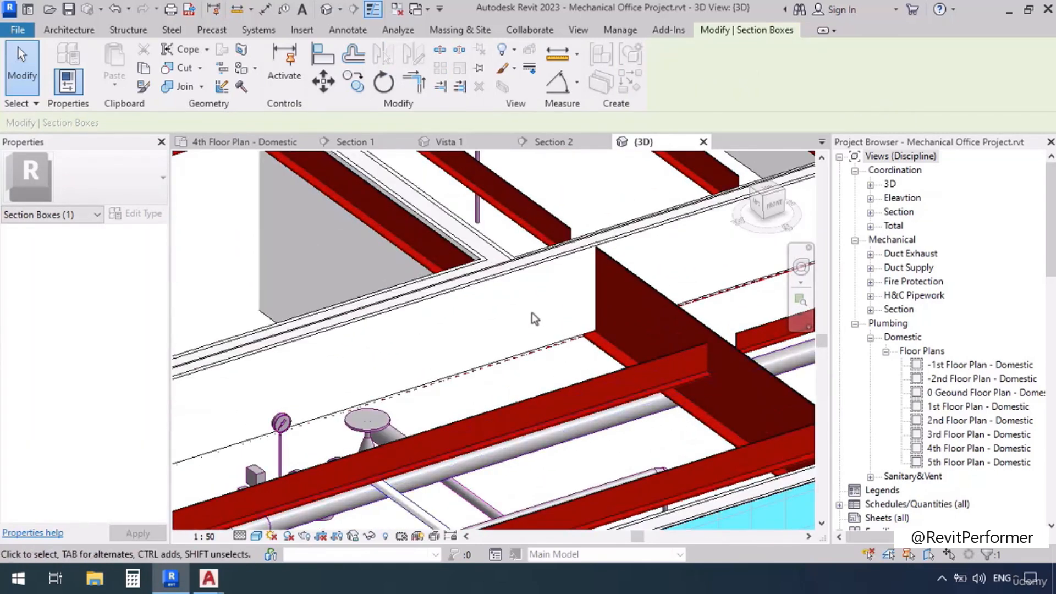
{"action": "scroll", "coordinate": [533, 312], "scroll_direction": "down", "scroll_amount": 1}
{"action": "middle_click_drag", "start_coordinate": [500, 356], "coordinate": [617, 411], "text": "shift"}
{"action": "middle_click_drag", "start_coordinate": [557, 474], "coordinate": [681, 291]}
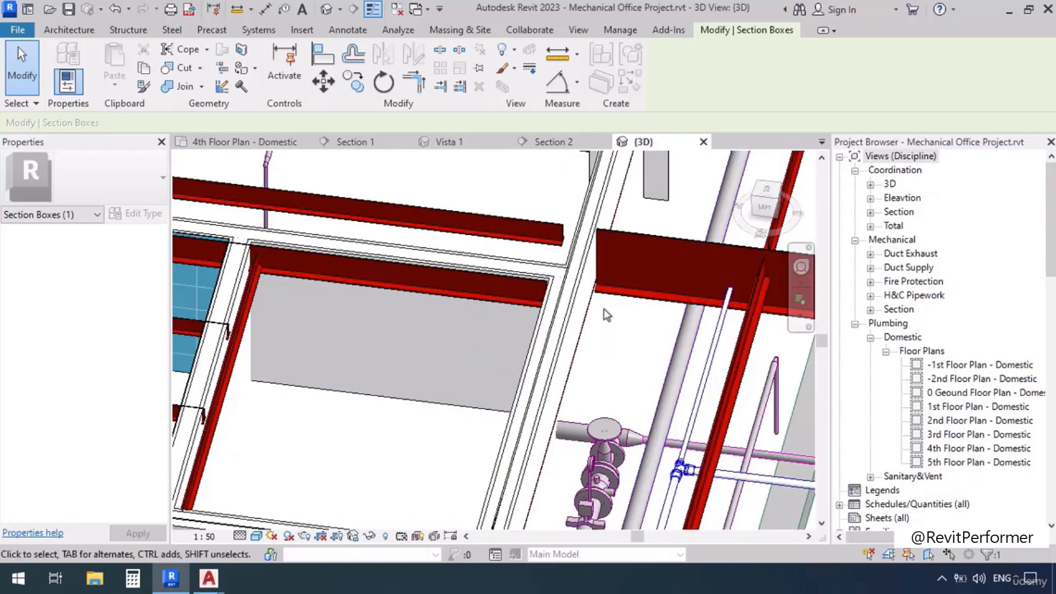
{"action": "scroll", "coordinate": [674, 322], "scroll_direction": "down", "scroll_amount": 3}
{"action": "middle_click_drag", "start_coordinate": [664, 381], "coordinate": [649, 342]}
{"action": "middle_click_drag", "start_coordinate": [636, 421], "coordinate": [655, 228]}
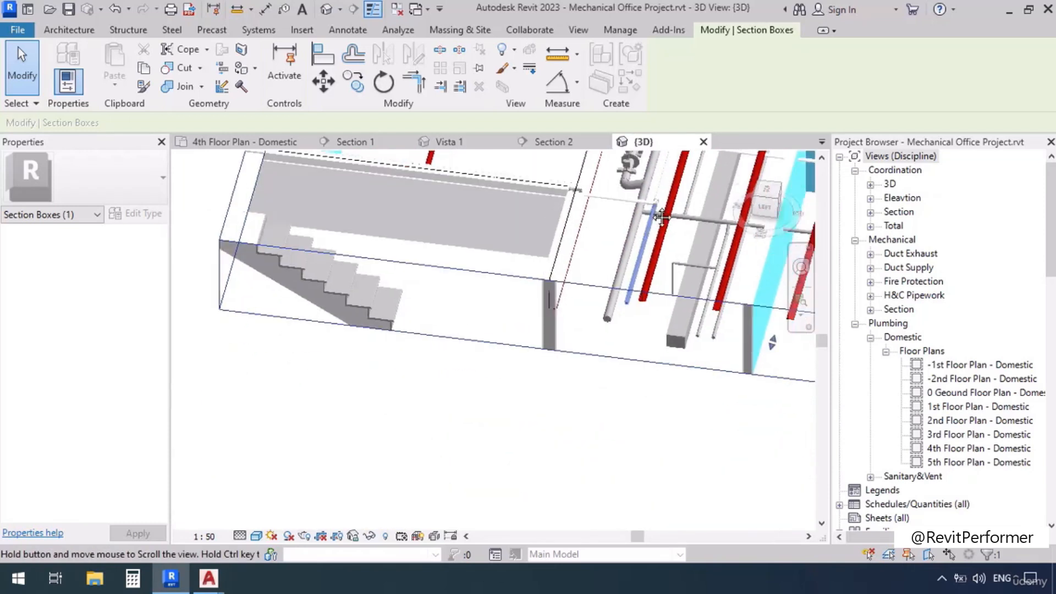
{"action": "scroll", "coordinate": [501, 301], "scroll_direction": "down", "scroll_amount": 3}
{"action": "left_click_drag", "start_coordinate": [661, 335], "coordinate": [599, 474]}
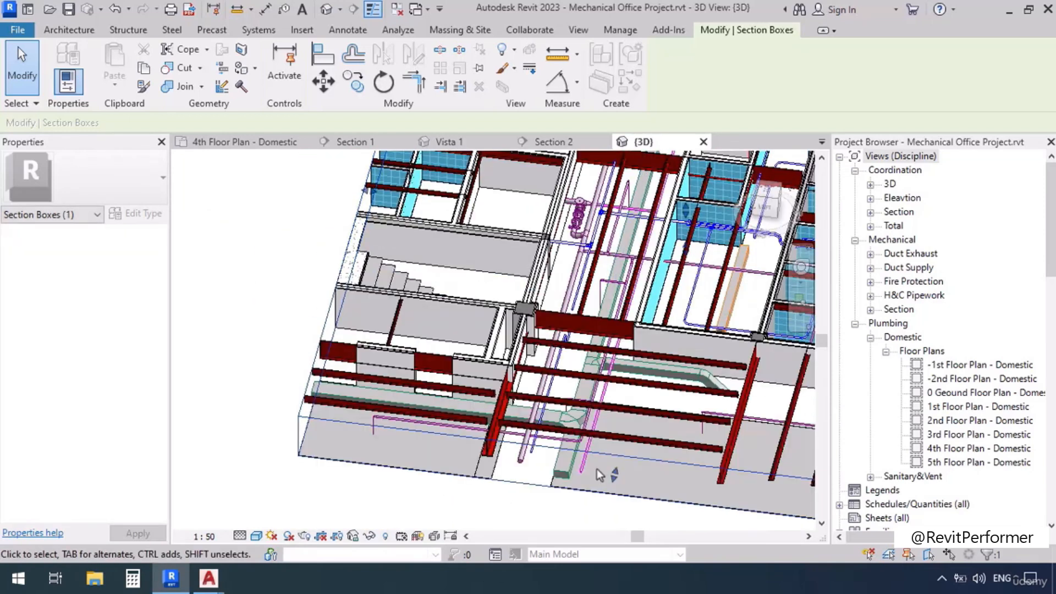
Inspect the unfinished pipe detour under the deep beam and the neighbouring fire and water pipes in 3D.
{"action": "scroll", "coordinate": [622, 409], "scroll_direction": "up", "scroll_amount": 6}
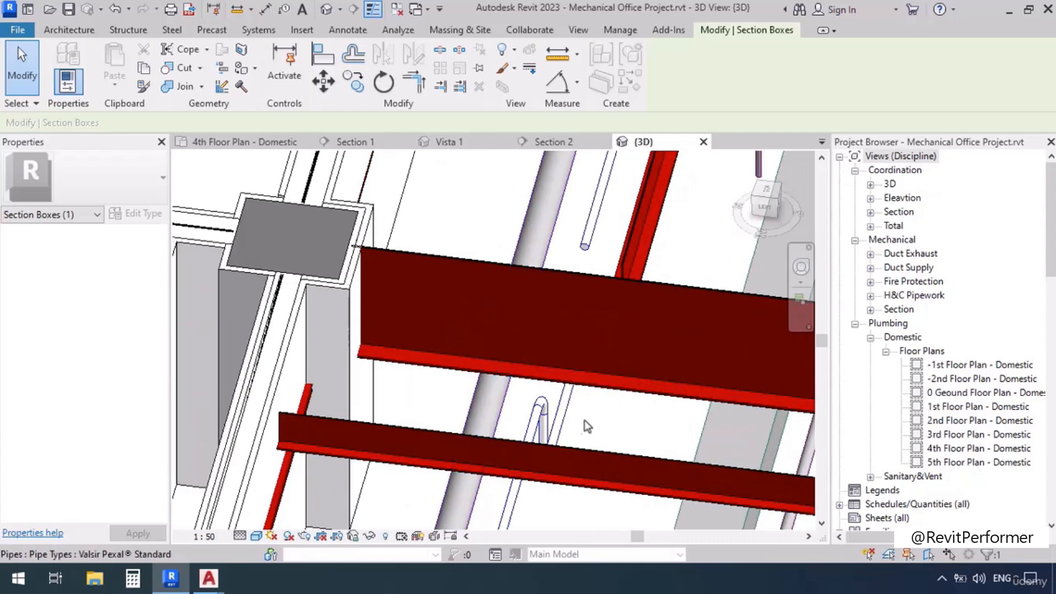
{"action": "middle_click_drag", "start_coordinate": [587, 435], "coordinate": [587, 453], "text": "shift"}
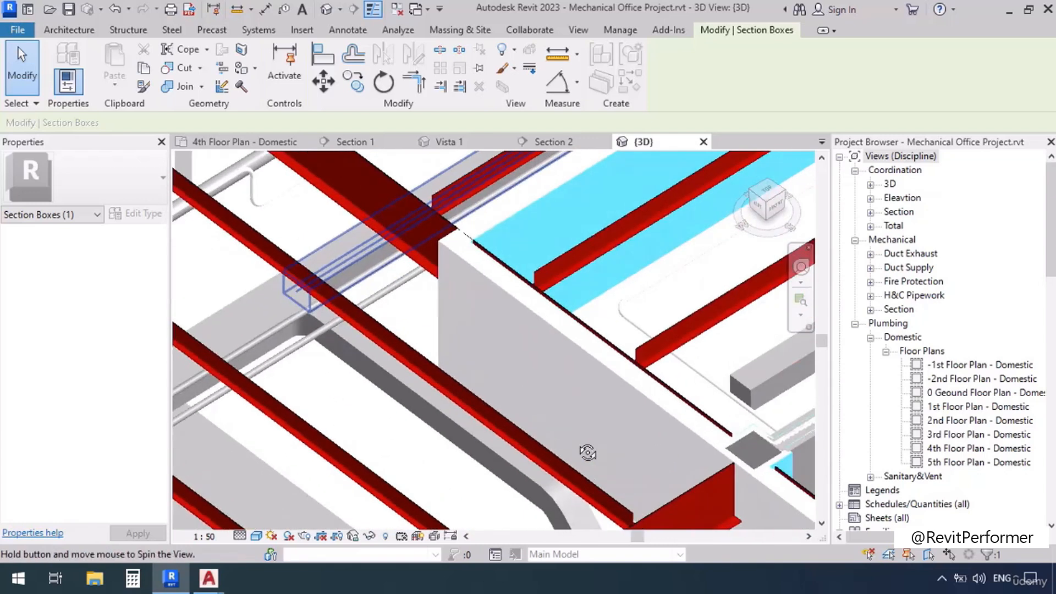
{"action": "scroll", "coordinate": [588, 453], "scroll_direction": "down", "scroll_amount": 5}
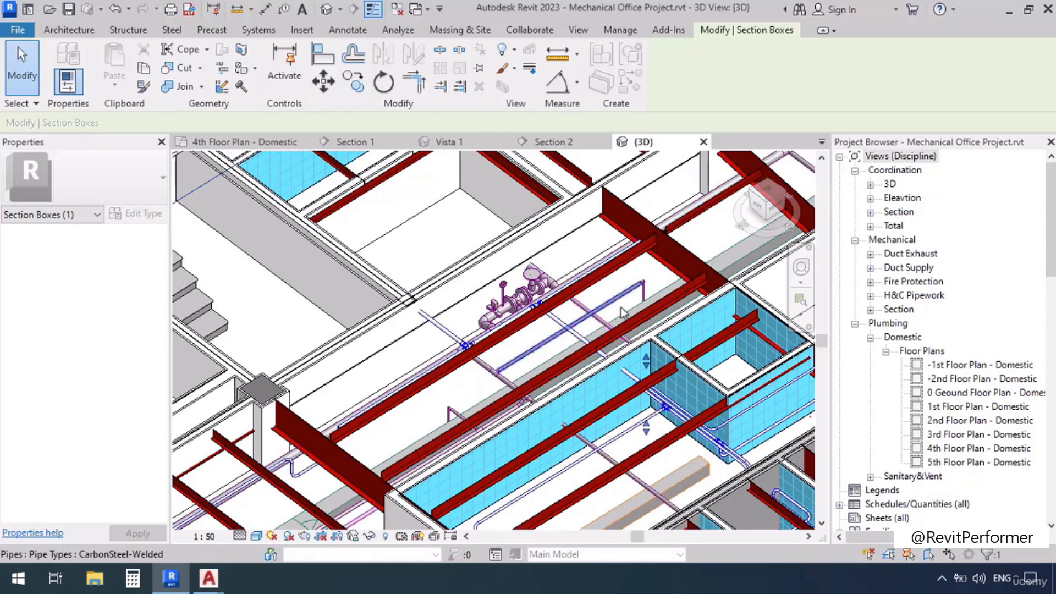
{"action": "middle_click_drag", "start_coordinate": [462, 381], "coordinate": [536, 393], "text": "shift"}
{"action": "scroll", "coordinate": [534, 387], "scroll_direction": "up", "scroll_amount": 5}
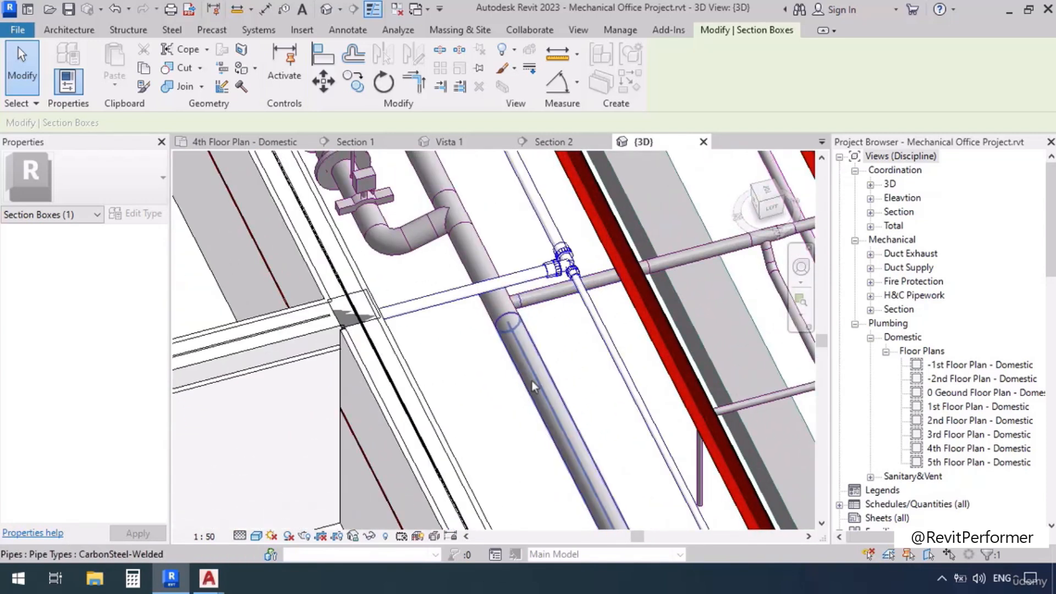
{"action": "scroll", "coordinate": [532, 387], "scroll_direction": "down", "scroll_amount": 5}
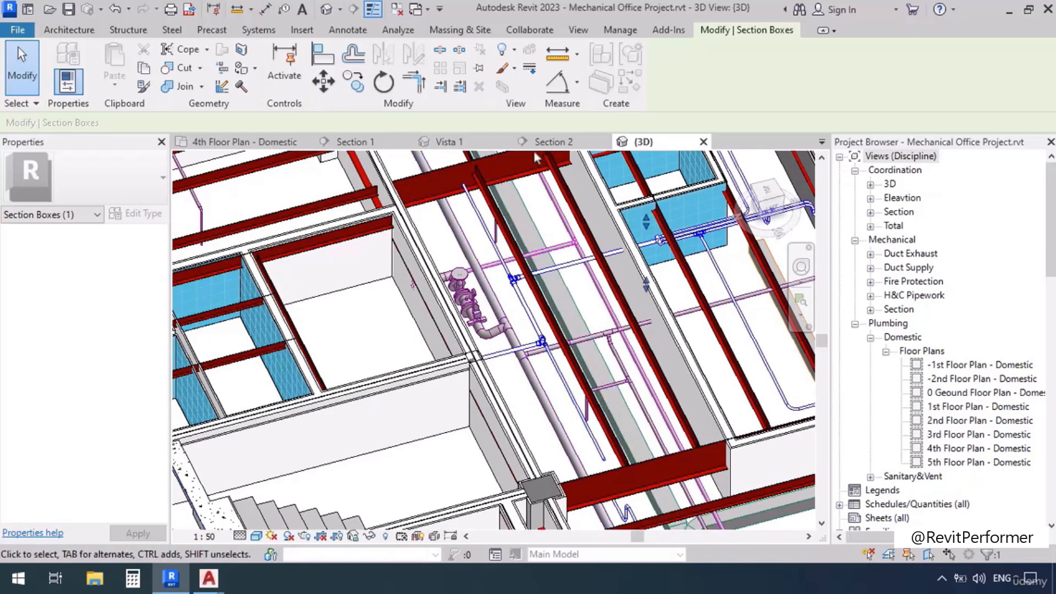
{"action": "key", "text": "Escape"}
In Section 2, draw a 32 mm pipe upward from the open end of the horizontal pipe beneath the beam.
{"action": "left_click", "coordinate": [551, 142]}
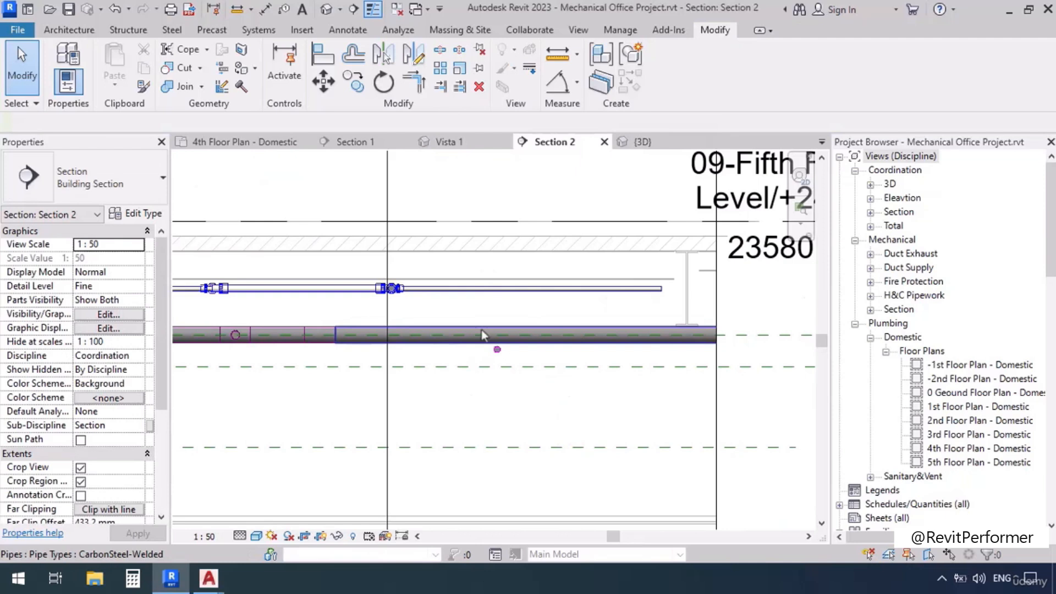
{"action": "scroll", "coordinate": [646, 296], "scroll_direction": "down", "scroll_amount": 4}
{"action": "middle_click_drag", "start_coordinate": [374, 355], "coordinate": [635, 354]}
{"action": "scroll", "coordinate": [441, 297], "scroll_direction": "up", "scroll_amount": 7}
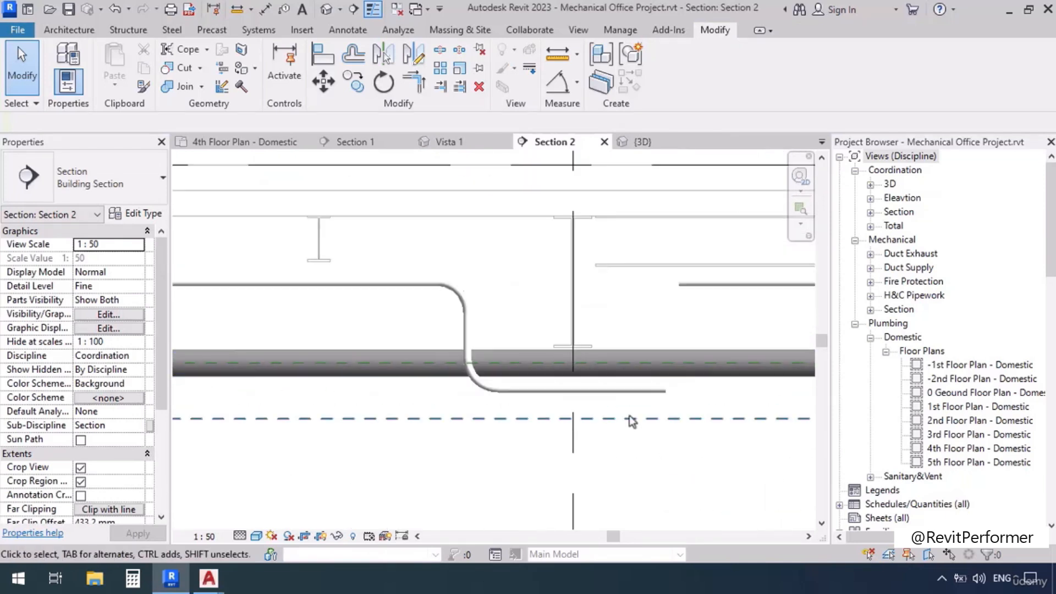
{"action": "left_click", "coordinate": [632, 389]}
{"action": "right_click", "coordinate": [672, 390]}
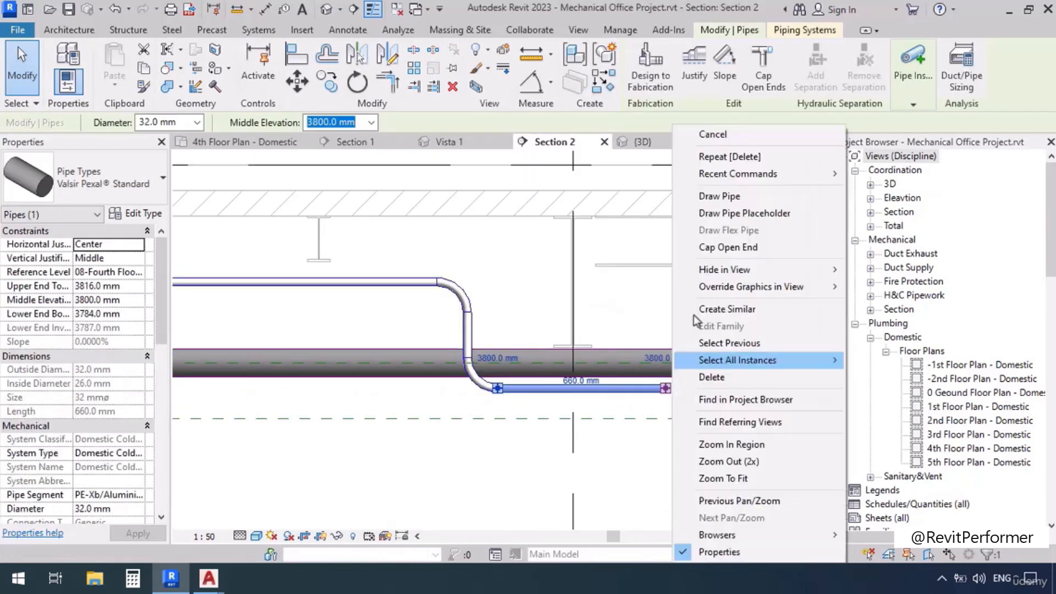
{"action": "left_click", "coordinate": [716, 197]}
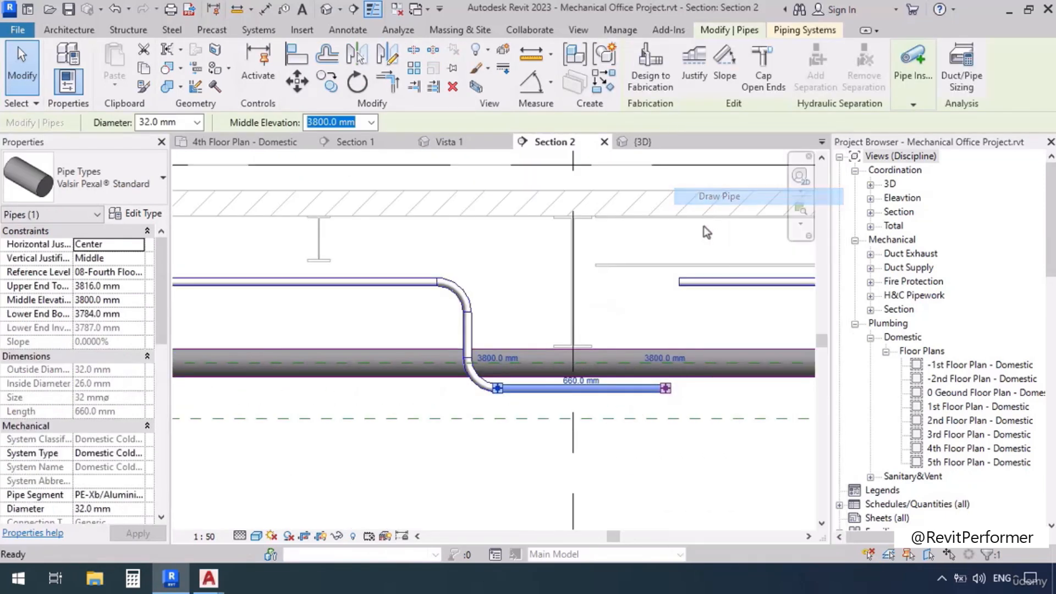
{"action": "left_click", "coordinate": [662, 294]}
Join the new vertical pipe to the cut upper pipe with Trim/Extend to Corner.
{"action": "key", "text": "t"}
{"action": "key", "text": "r"}
{"action": "left_click", "coordinate": [702, 283]}
{"action": "key", "text": "Escape"}
{"action": "key", "text": "Escape"}
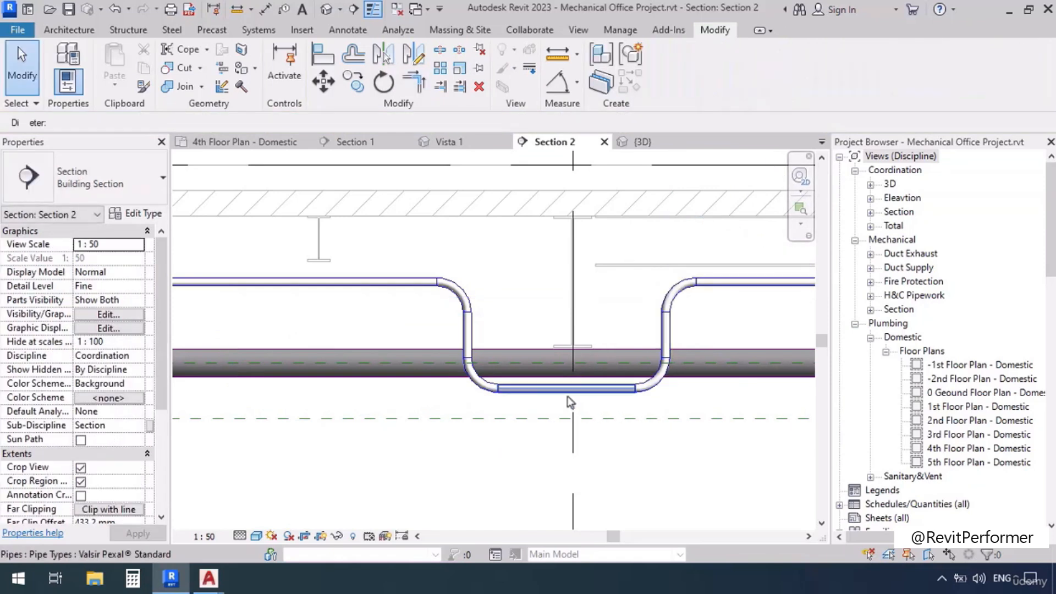
Raise the horizontal pipe beneath the beam to a middle elevation of 3935 mm.
{"action": "left_click", "coordinate": [567, 396]}
{"action": "key", "text": "Up"}
{"action": "key", "text": "Up"}
{"action": "key", "text": "Up"}
{"action": "key", "text": "Down"}
{"action": "key", "text": "Down"}
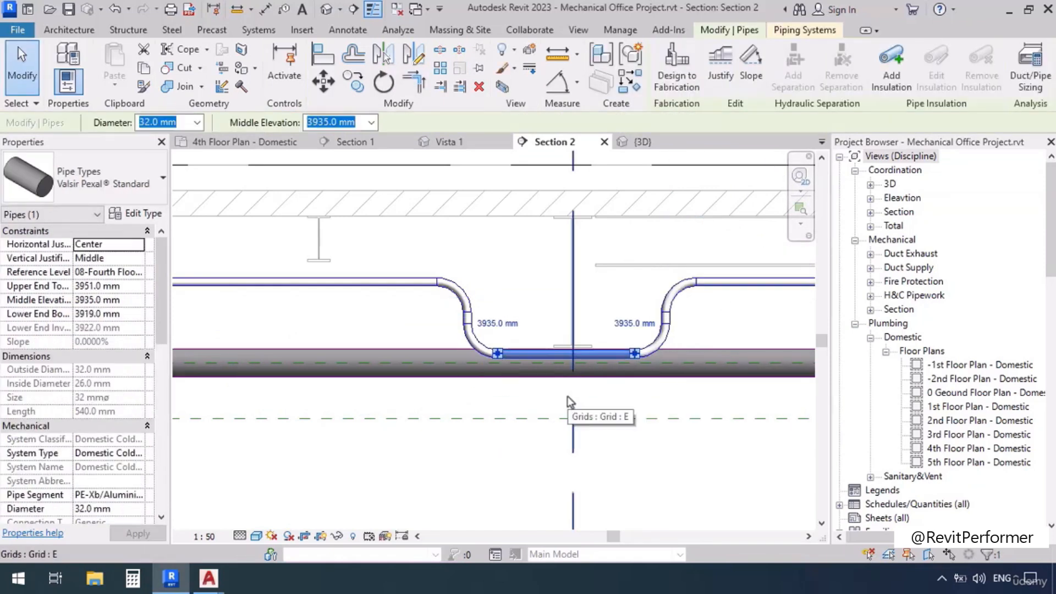
Nudge the upper bends on both sides of the detour three increments inward to narrow it around the beam.
{"action": "left_click", "coordinate": [464, 299]}
{"action": "key", "text": "Right"}
{"action": "key", "text": "Right"}
{"action": "key", "text": "Right"}
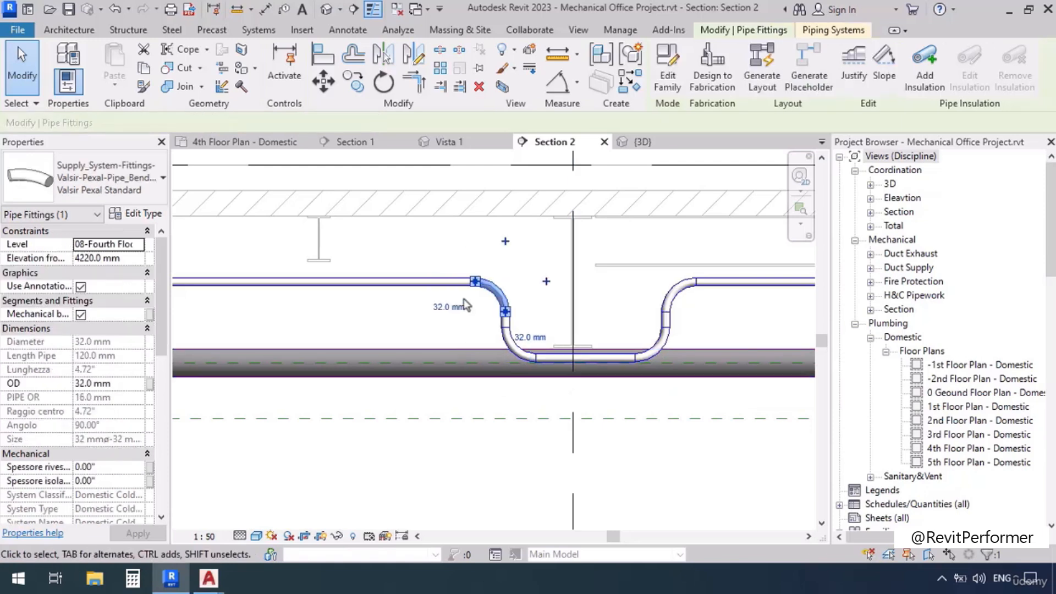
{"action": "left_click", "coordinate": [671, 297]}
{"action": "key", "text": "Left"}
{"action": "key", "text": "Left"}
{"action": "key", "text": "Left"}
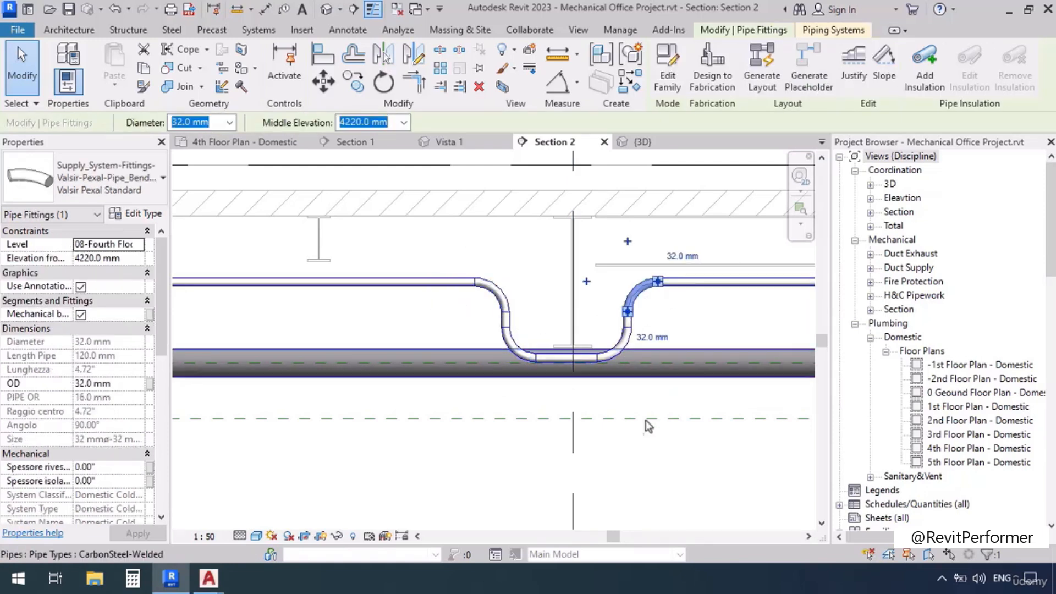
Check the finished pipe detour under the deep beam in the 3D view.
{"action": "key", "text": "Escape"}
{"action": "left_click", "coordinate": [643, 141]}
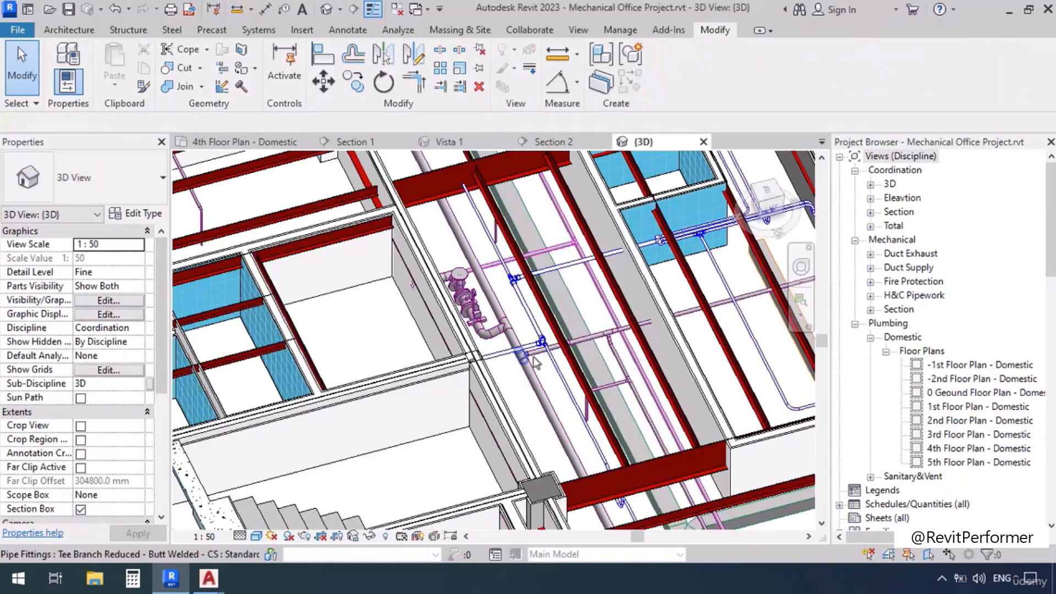
{"action": "scroll", "coordinate": [597, 446], "scroll_direction": "up", "scroll_amount": 8}
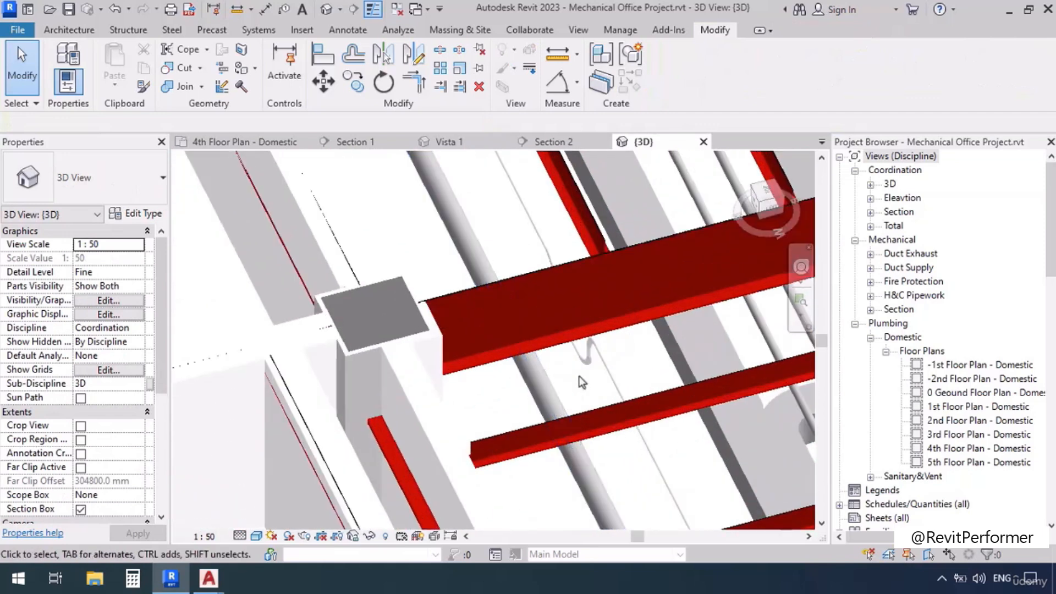
Place a vertical section line beside the 2" pipe at the DWR 1 riser in the 4th floor plan.
{"action": "left_click", "coordinate": [598, 361]}
{"action": "scroll", "coordinate": [572, 369], "scroll_direction": "down", "scroll_amount": 2}
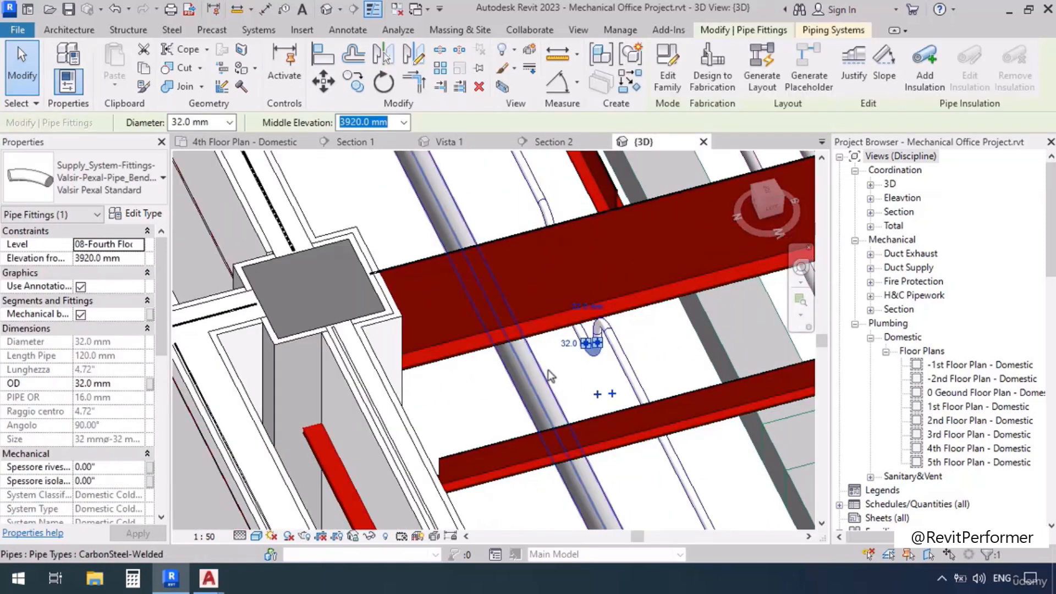
{"action": "middle_click_drag", "start_coordinate": [549, 376], "coordinate": [196, 183], "text": "shift"}
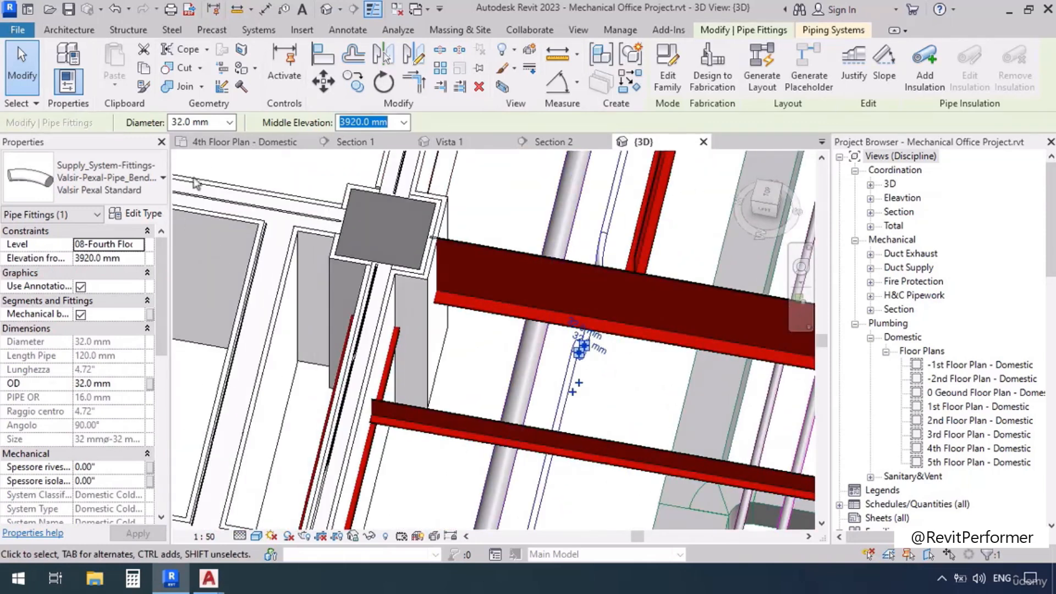
{"action": "left_click", "coordinate": [209, 144]}
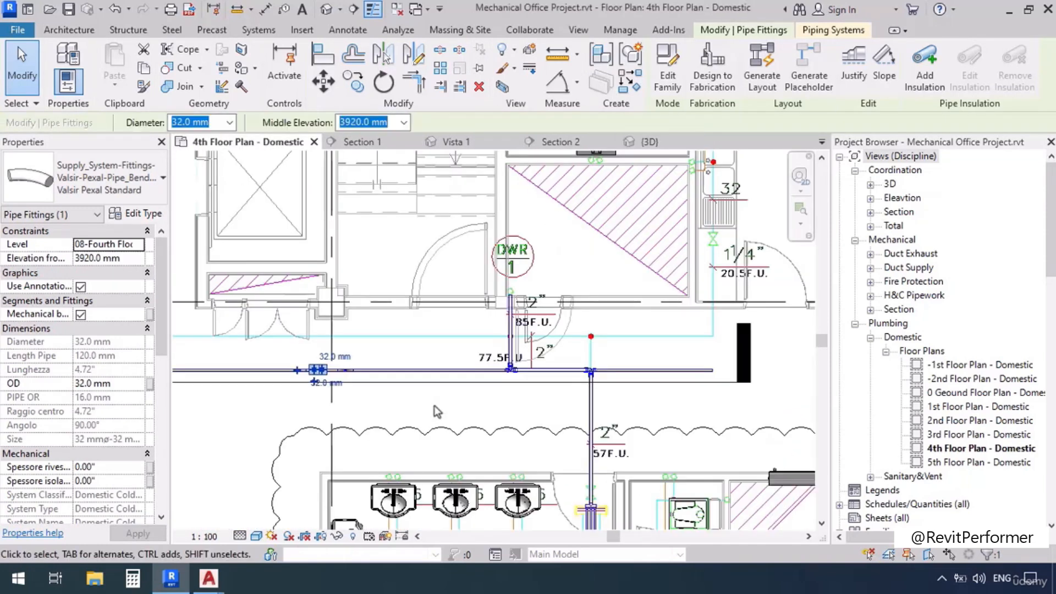
{"action": "scroll", "coordinate": [501, 290], "scroll_direction": "up", "scroll_amount": 2}
{"action": "scroll", "coordinate": [502, 357], "scroll_direction": "down", "scroll_amount": 4}
{"action": "scroll", "coordinate": [475, 328], "scroll_direction": "up", "scroll_amount": 2}
{"action": "left_click", "coordinate": [354, 9]}
{"action": "left_click", "coordinate": [507, 413]}
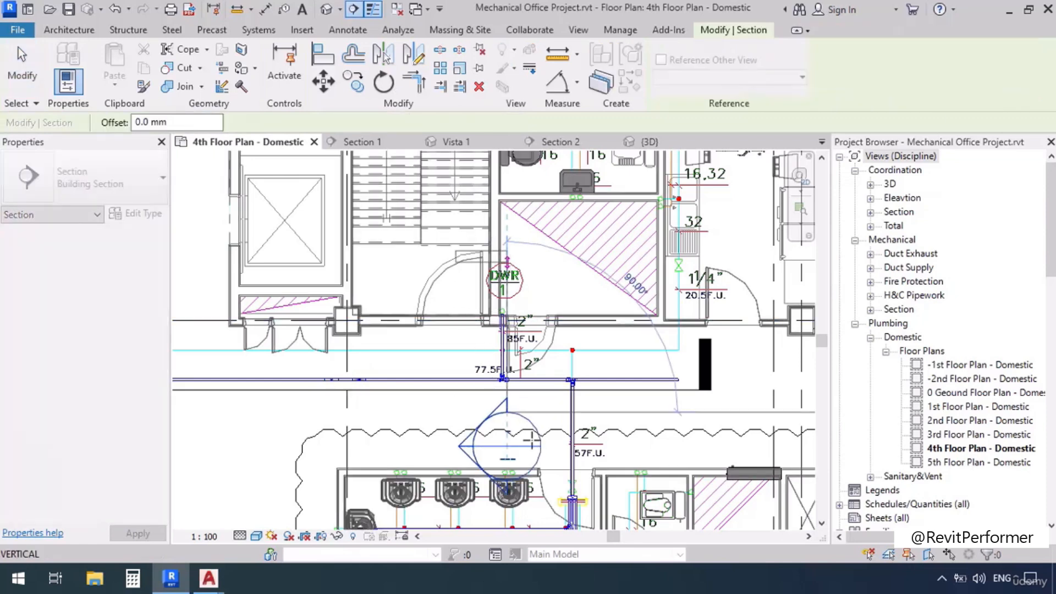
{"action": "left_click", "coordinate": [507, 259]}
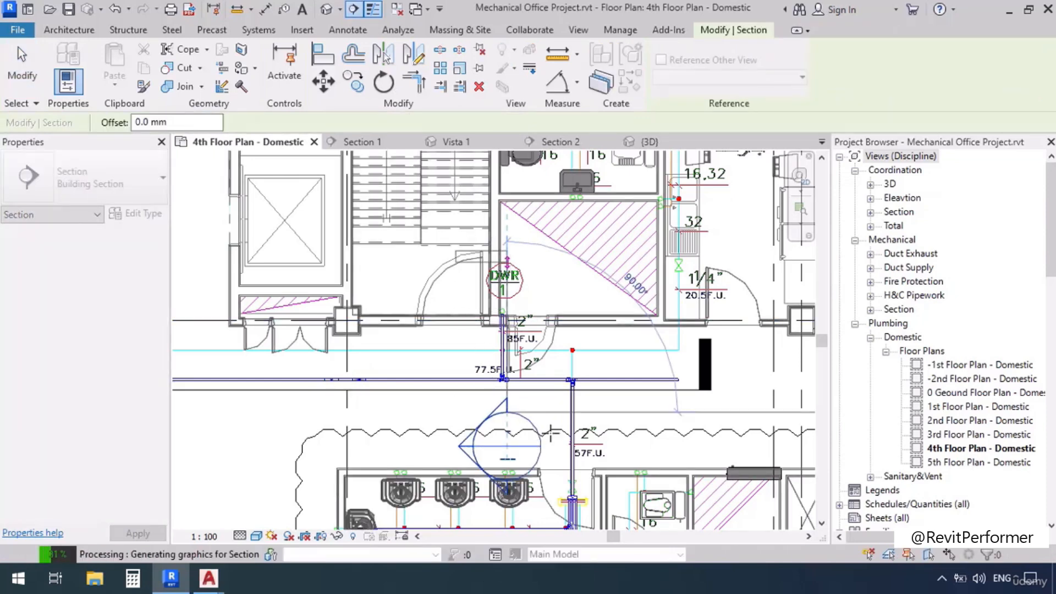
{"action": "key", "text": "Escape"}
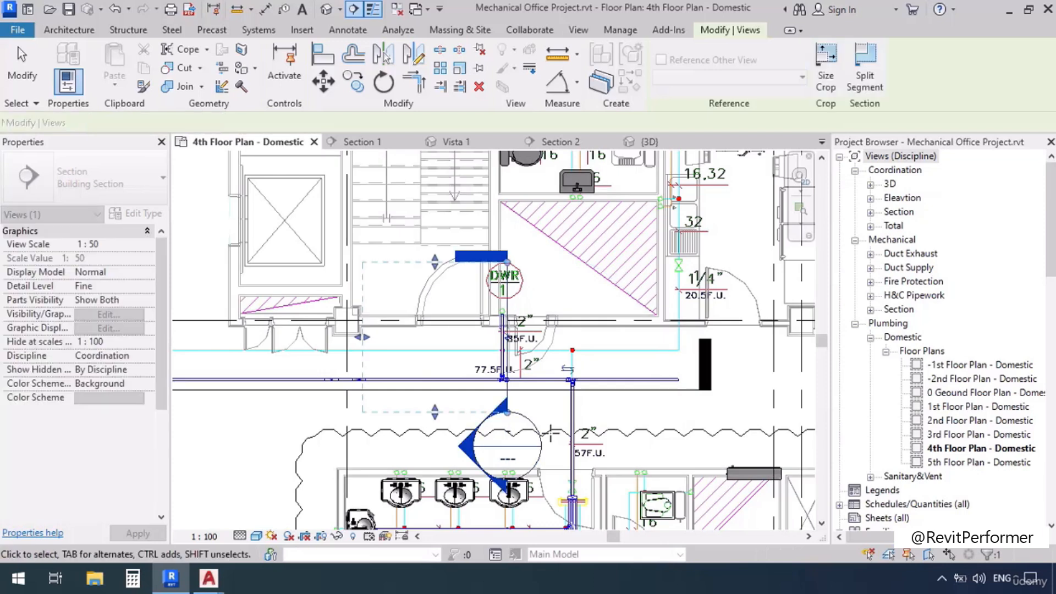
Pull the new section's far clip in close to the riser pipe and open the section view.
{"action": "left_click_drag", "start_coordinate": [364, 348], "coordinate": [500, 356]}
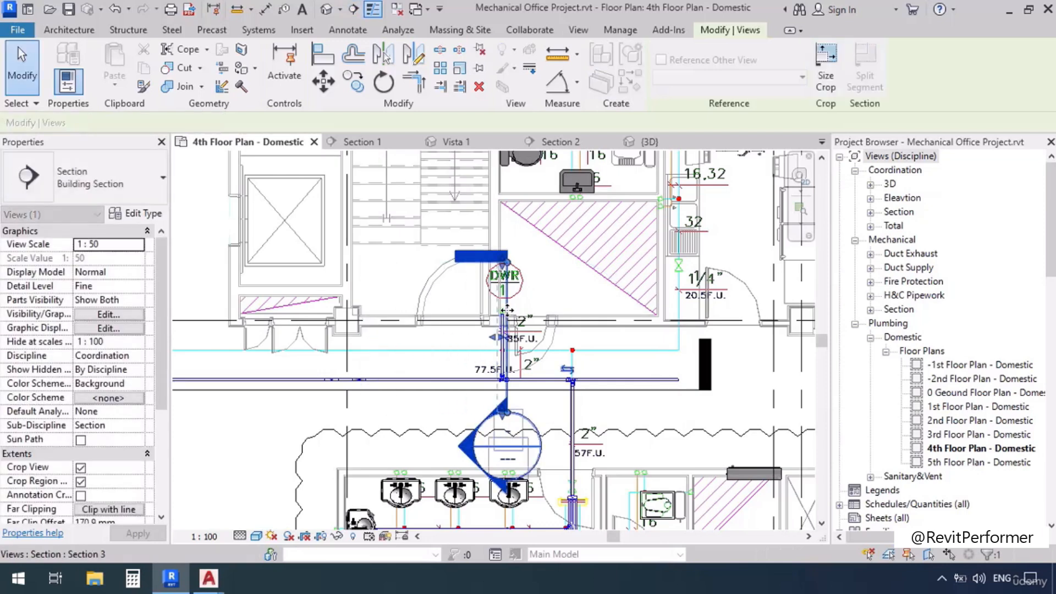
{"action": "right_click", "coordinate": [502, 364]}
{"action": "left_click", "coordinate": [559, 227]}
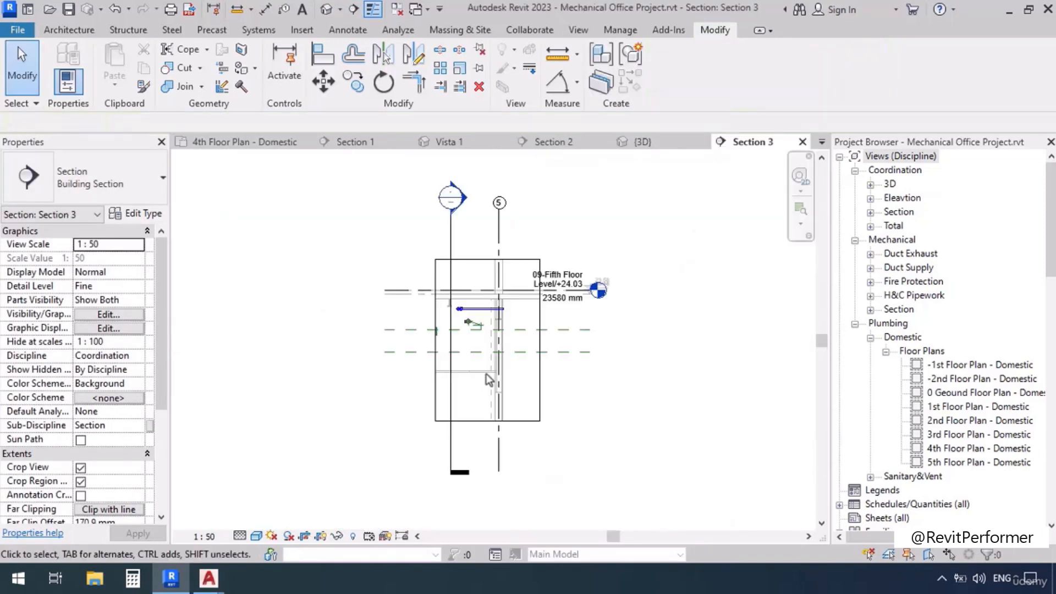
Shorten the 50 mm horizontal pipe to about 760 mm so it ends before the deep beam.
{"action": "scroll", "coordinate": [435, 356], "scroll_direction": "up", "scroll_amount": 5}
{"action": "left_click", "coordinate": [476, 350]}
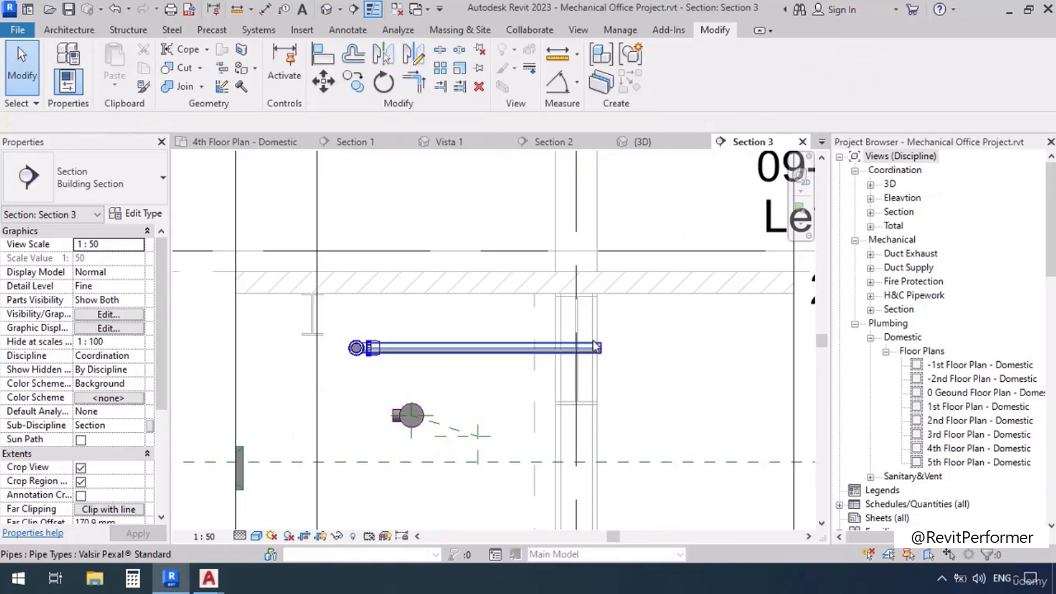
{"action": "left_click", "coordinate": [595, 346]}
{"action": "left_click_drag", "start_coordinate": [602, 348], "coordinate": [529, 348]}
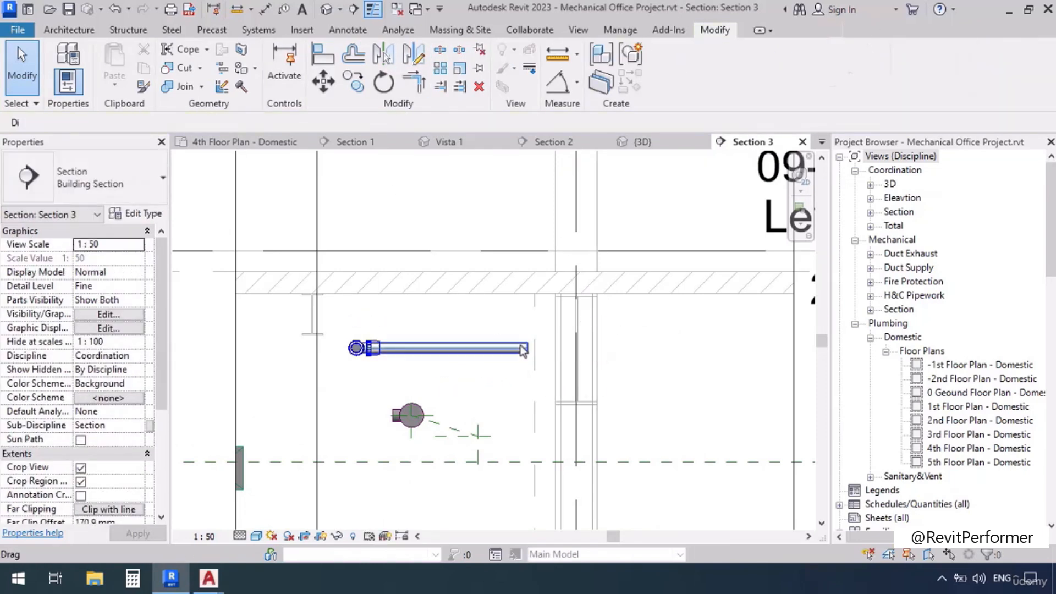
Continue the 50 mm pipe from its open end with a vertical drop and a horizontal run beneath the beam.
{"action": "right_click", "coordinate": [528, 348]}
{"action": "left_click", "coordinate": [570, 197]}
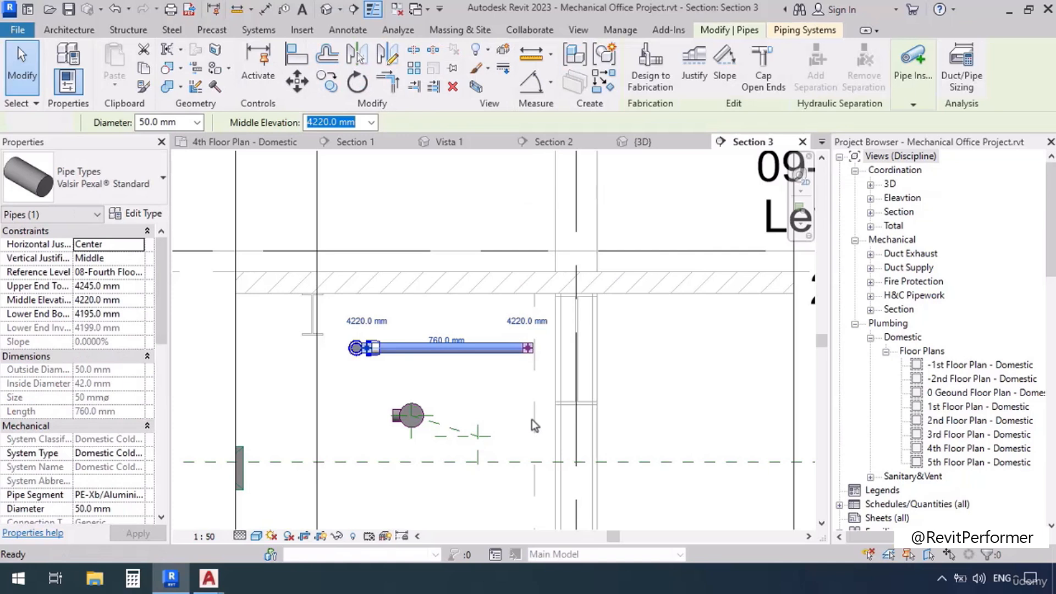
{"action": "left_click", "coordinate": [672, 416]}
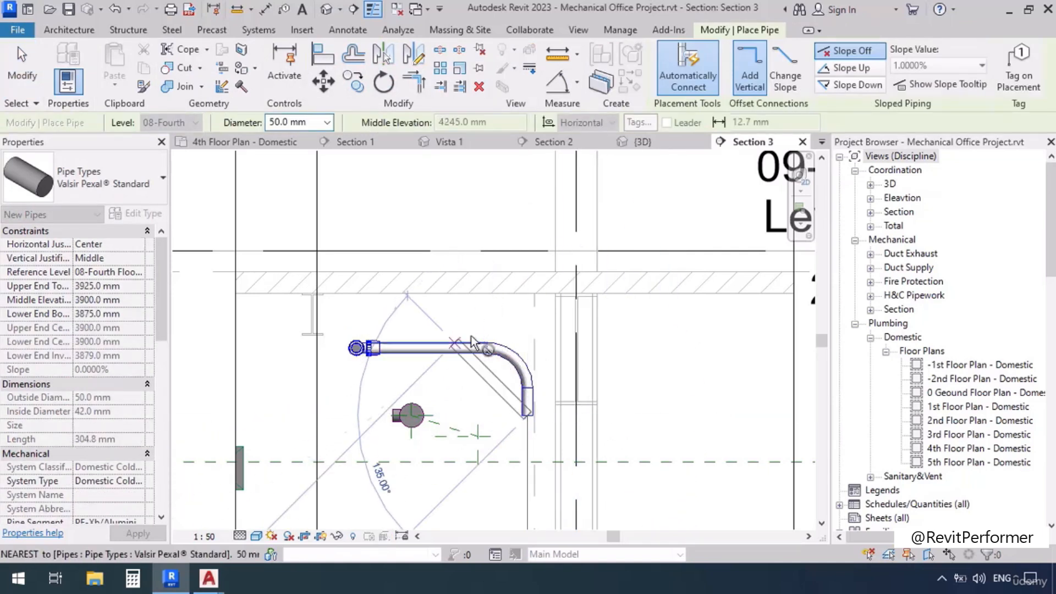
{"action": "left_click", "coordinate": [527, 452]}
{"action": "left_click", "coordinate": [705, 455]}
{"action": "key", "text": "Escape"}
{"action": "key", "text": "Escape"}
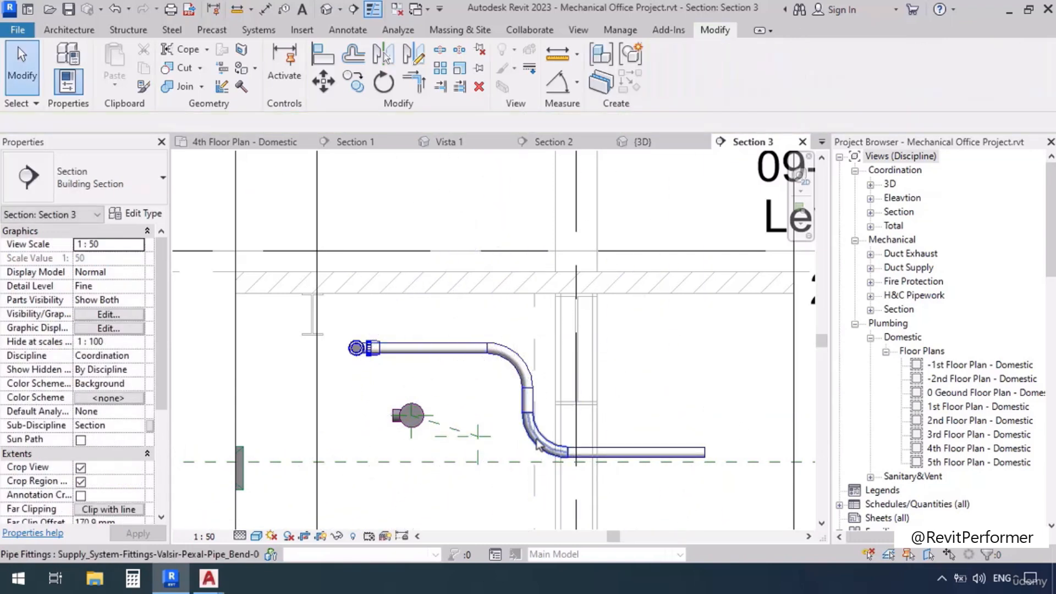
Nudge the lower bend of the 50 mm drop up four increments to bring the run closer to the beam.
{"action": "left_click", "coordinate": [538, 445]}
{"action": "key", "text": "Up"}
{"action": "key", "text": "Up"}
{"action": "key", "text": "Up"}
{"action": "key", "text": "Up"}
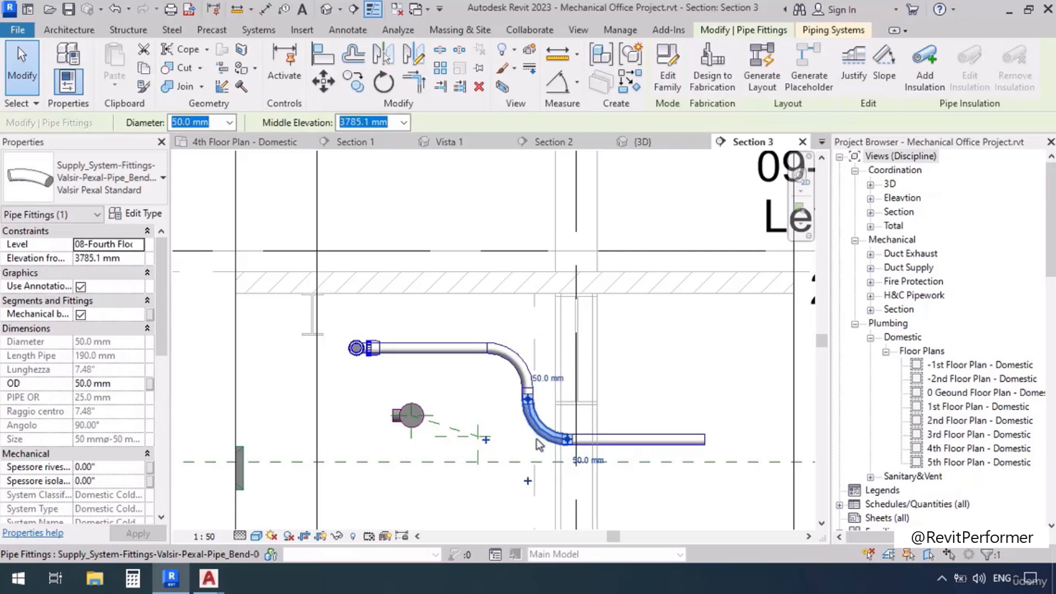
{"action": "middle_click_drag", "start_coordinate": [539, 445], "coordinate": [550, 389]}
{"action": "key", "text": "Escape"}
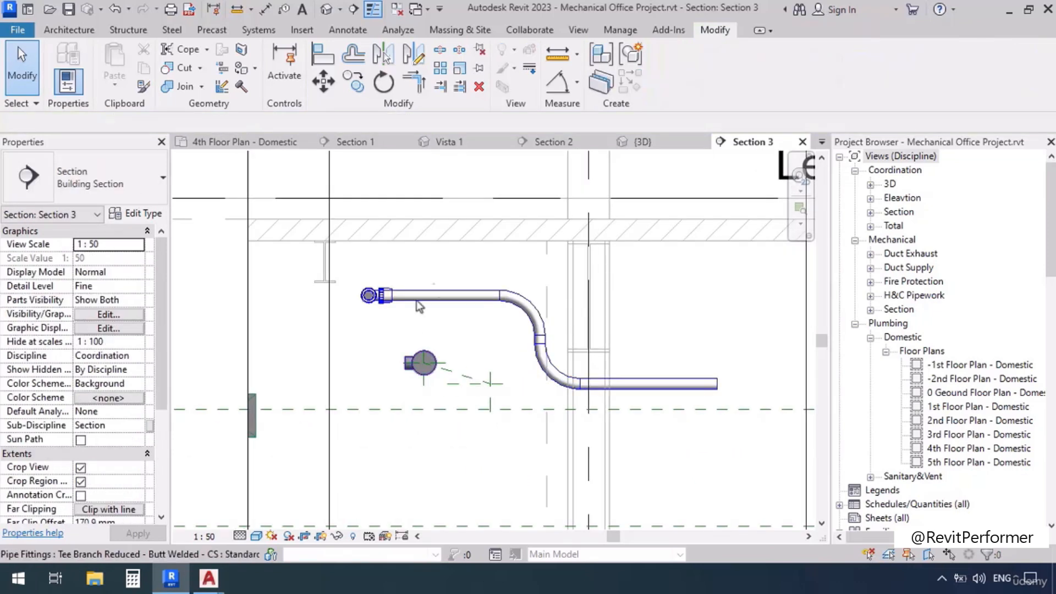
Extend the 32 mm corridor main from its open end, turning it up to the 1 1/4" branch at 4220 mm middle elevation.
{"action": "left_click", "coordinate": [269, 145]}
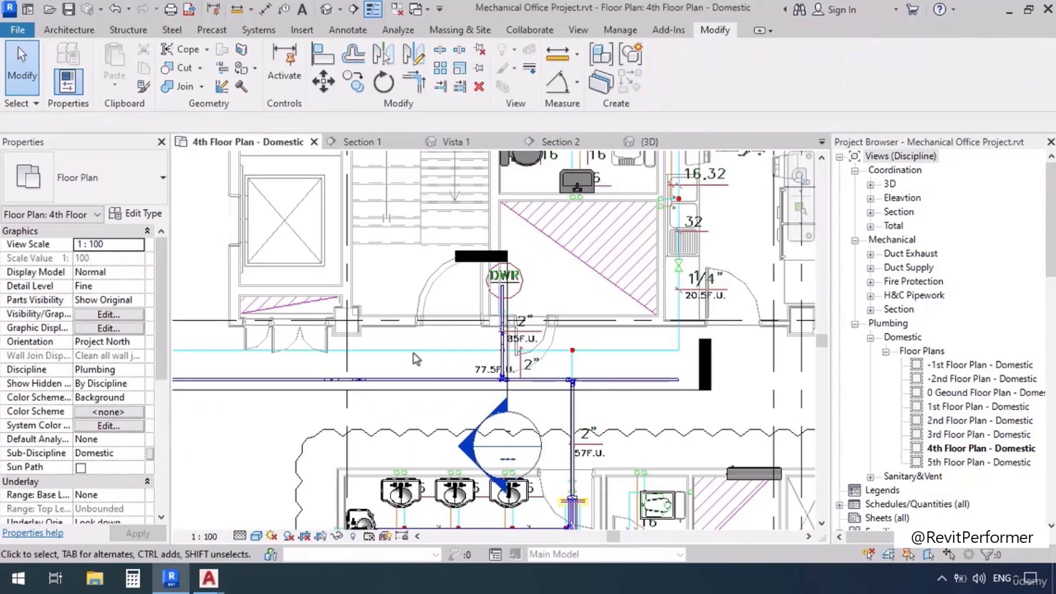
{"action": "left_click", "coordinate": [675, 380]}
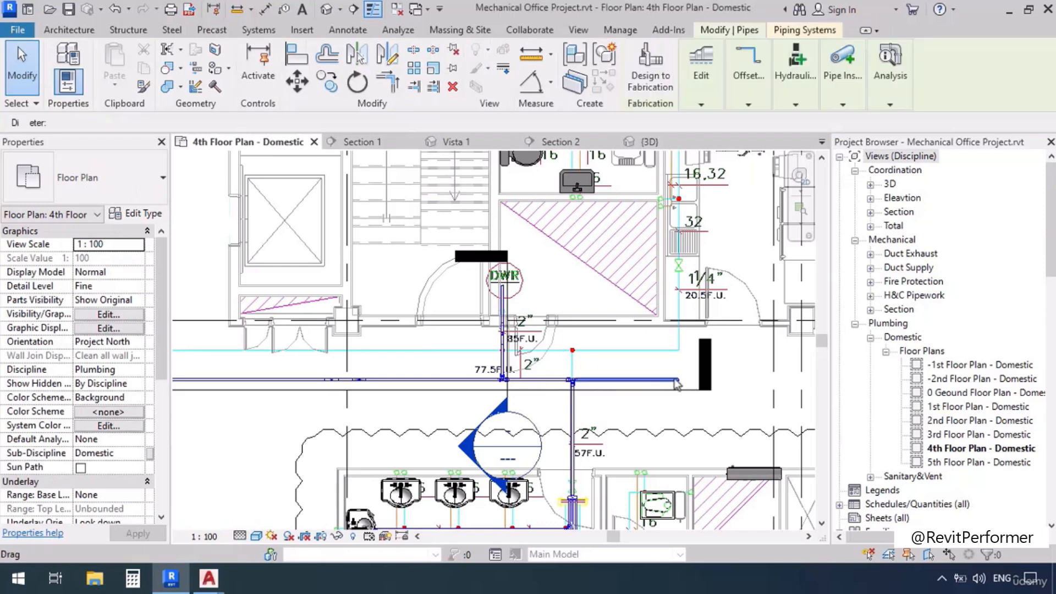
{"action": "right_click", "coordinate": [674, 380]}
{"action": "left_click", "coordinate": [721, 197]}
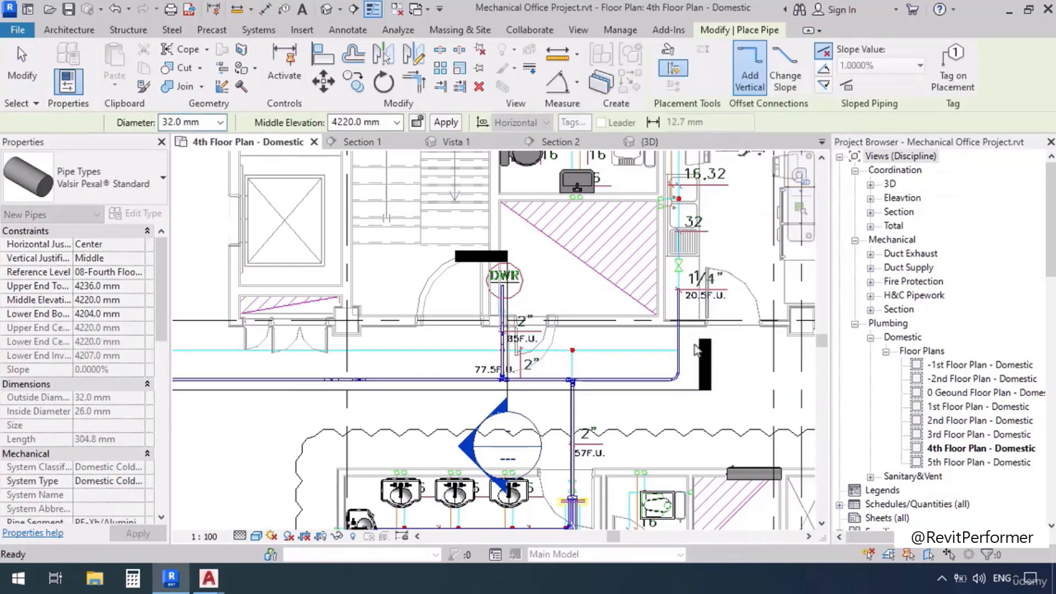
{"action": "key", "text": "Escape"}
Move the section line from the riser to the new 32 mm branch and open its section view.
{"action": "scroll", "coordinate": [497, 297], "scroll_direction": "up", "scroll_amount": 3}
{"action": "left_click_drag", "start_coordinate": [488, 287], "coordinate": [688, 329]}
{"action": "scroll", "coordinate": [423, 328], "scroll_direction": "down", "scroll_amount": 2}
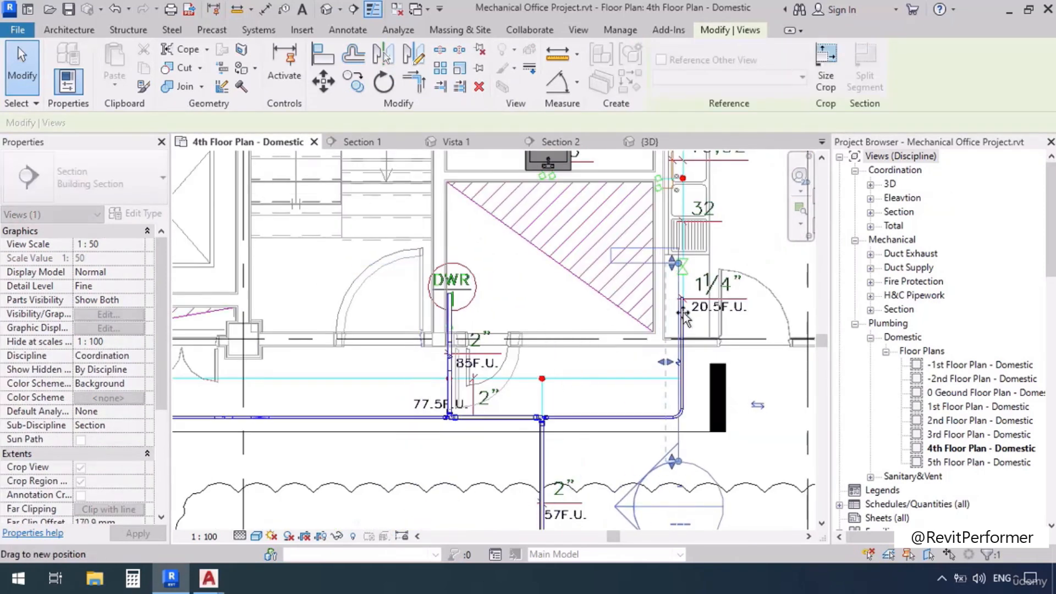
{"action": "right_click", "coordinate": [690, 329]}
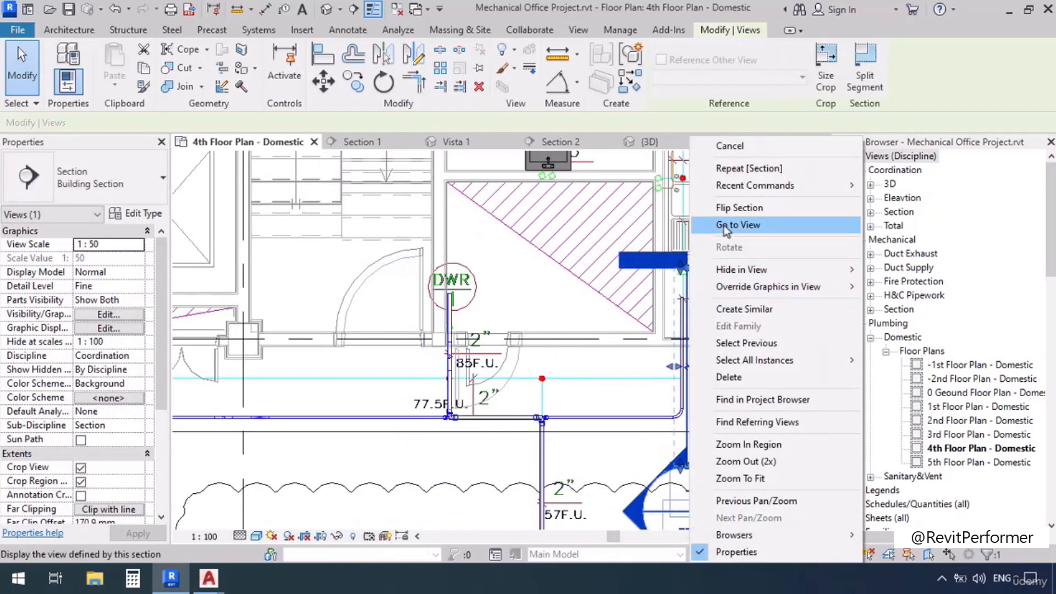
{"action": "left_click", "coordinate": [725, 226]}
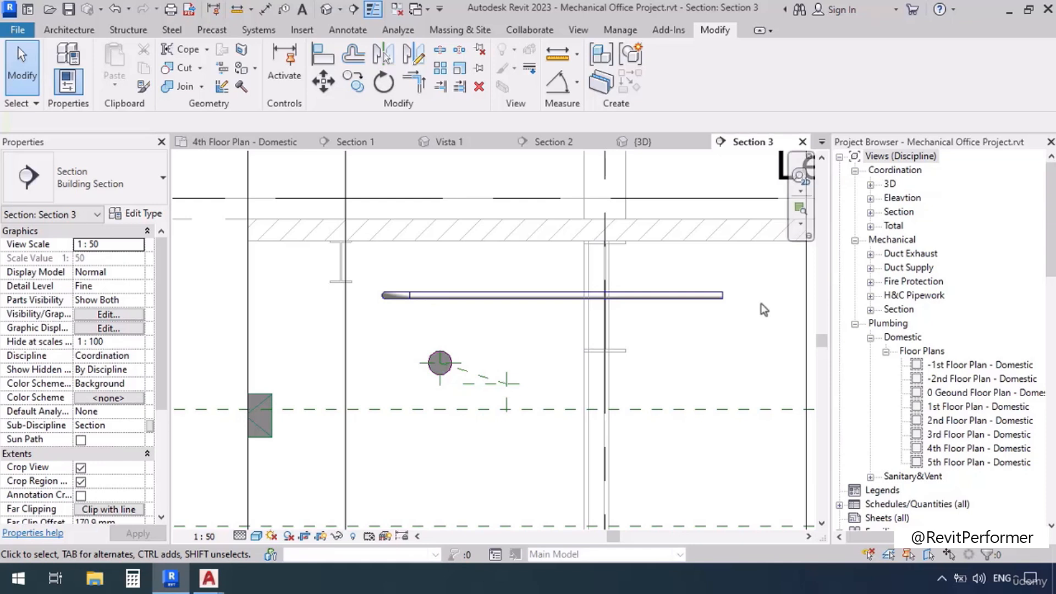
Shorten the 32 mm branch to about 760 mm, drop it before the beam and run it about 680 mm horizontally at 3900 mm elevation.
{"action": "left_click", "coordinate": [710, 296]}
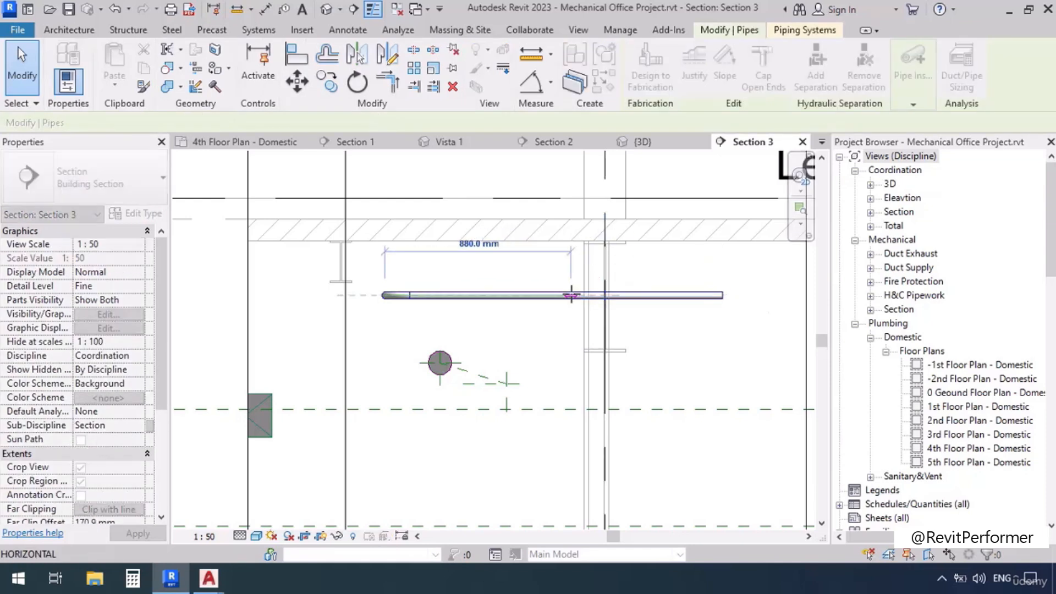
{"action": "right_click", "coordinate": [578, 261]}
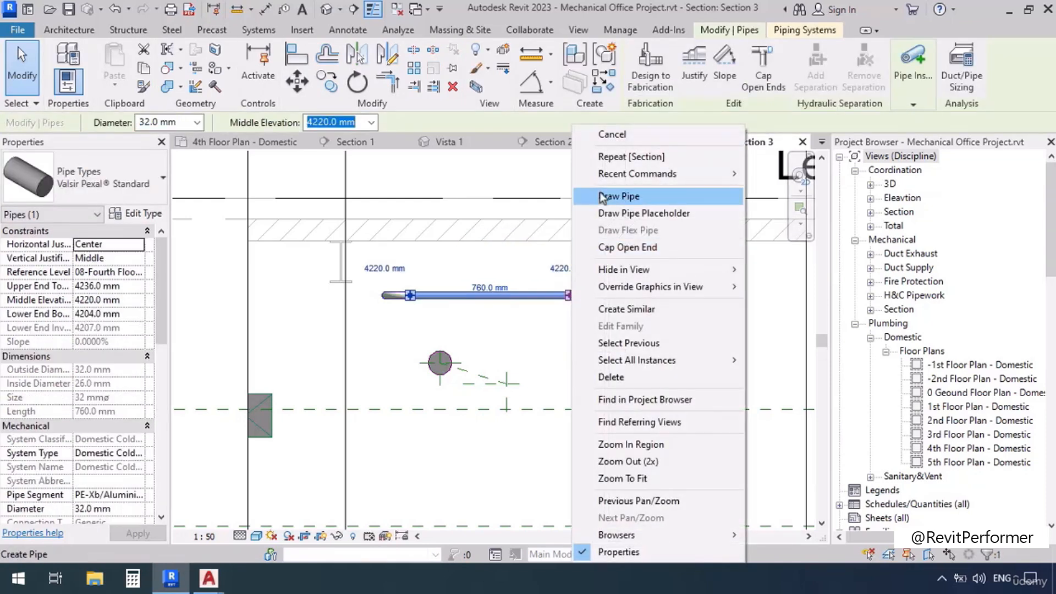
{"action": "left_click", "coordinate": [619, 196]}
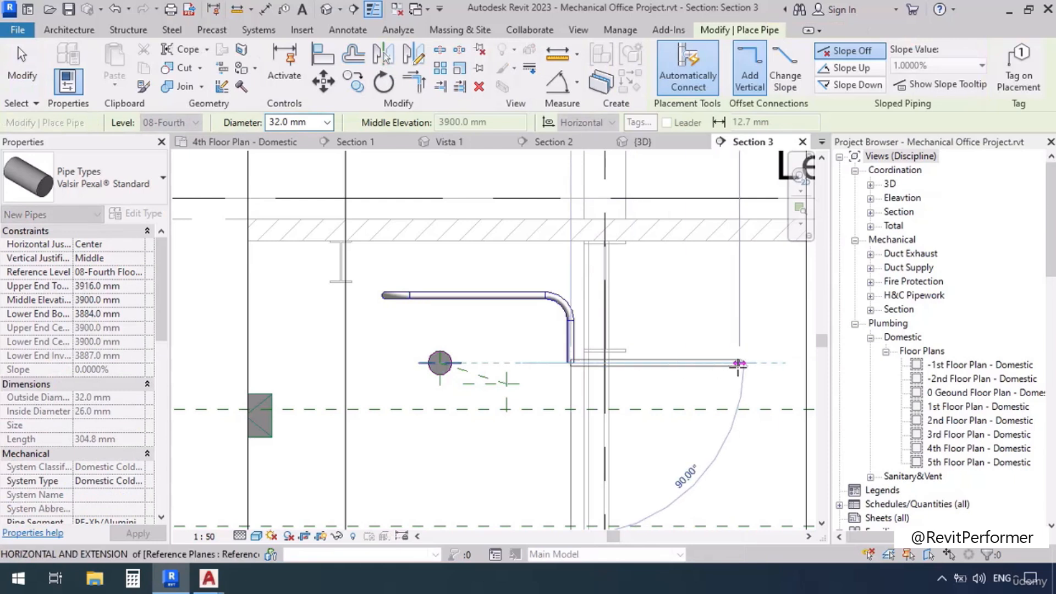
{"action": "key", "text": "Escape"}
{"action": "key", "text": "Escape"}
{"action": "scroll", "coordinate": [472, 361], "scroll_direction": "down", "scroll_amount": 4}
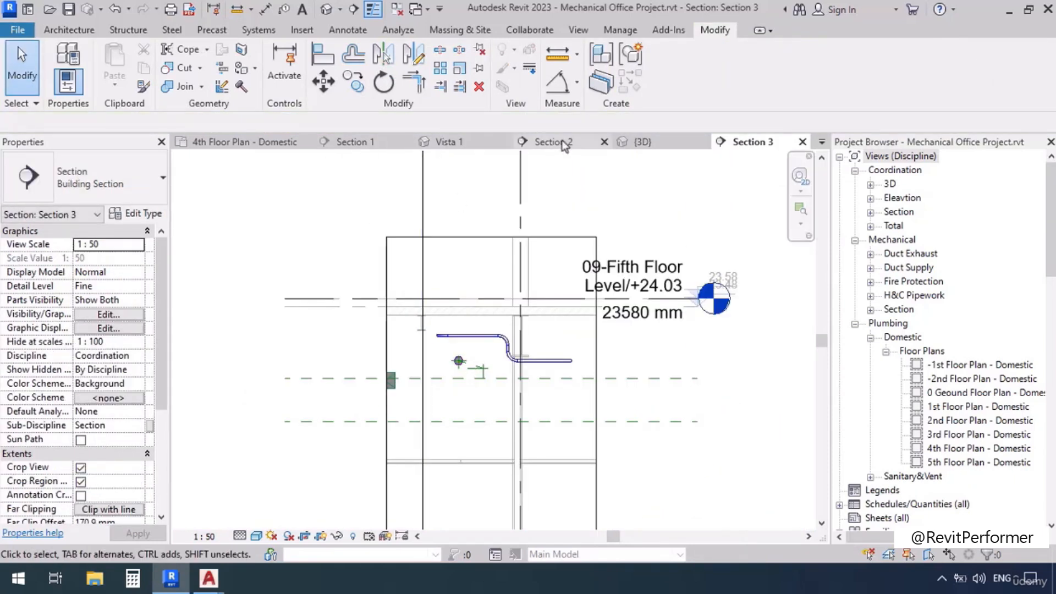
Inspect the rerouted pipes and bends around the beams in the 3D view.
{"action": "left_click", "coordinate": [652, 146]}
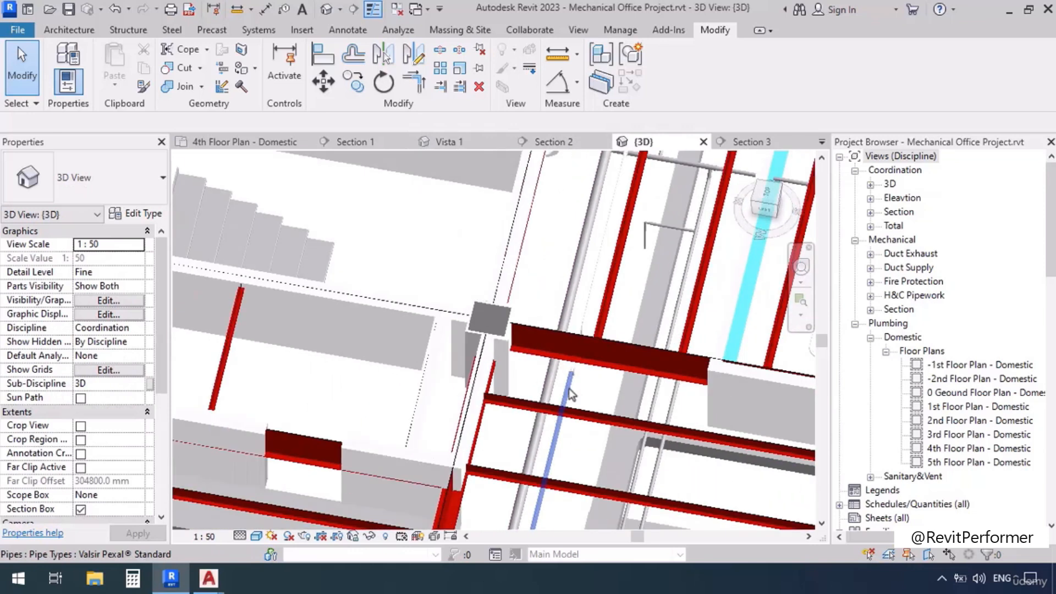
{"action": "scroll", "coordinate": [574, 314], "scroll_direction": "up", "scroll_amount": 5}
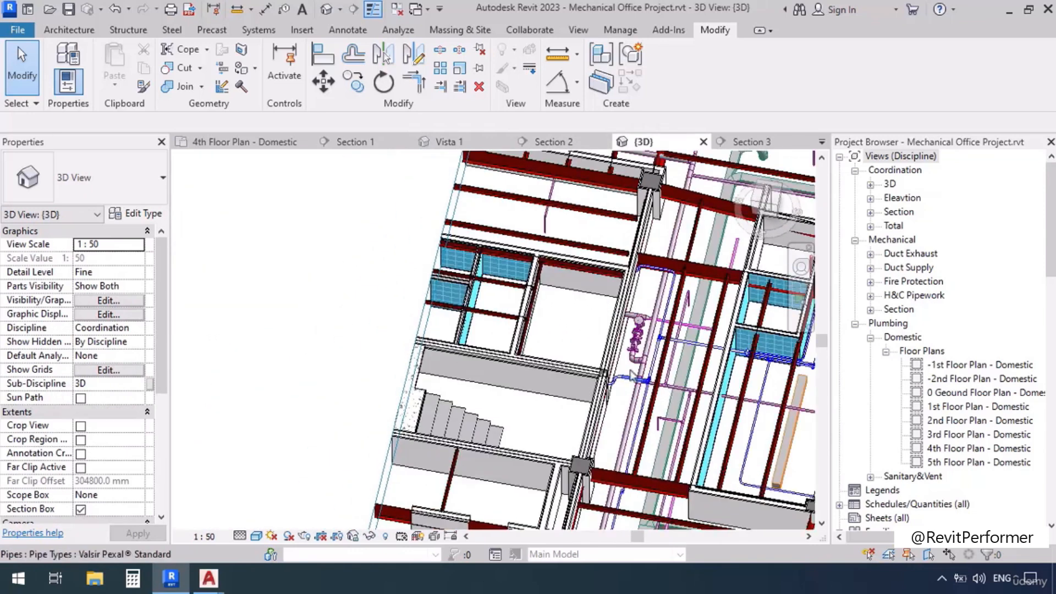
{"action": "scroll", "coordinate": [661, 265], "scroll_direction": "up", "scroll_amount": 3}
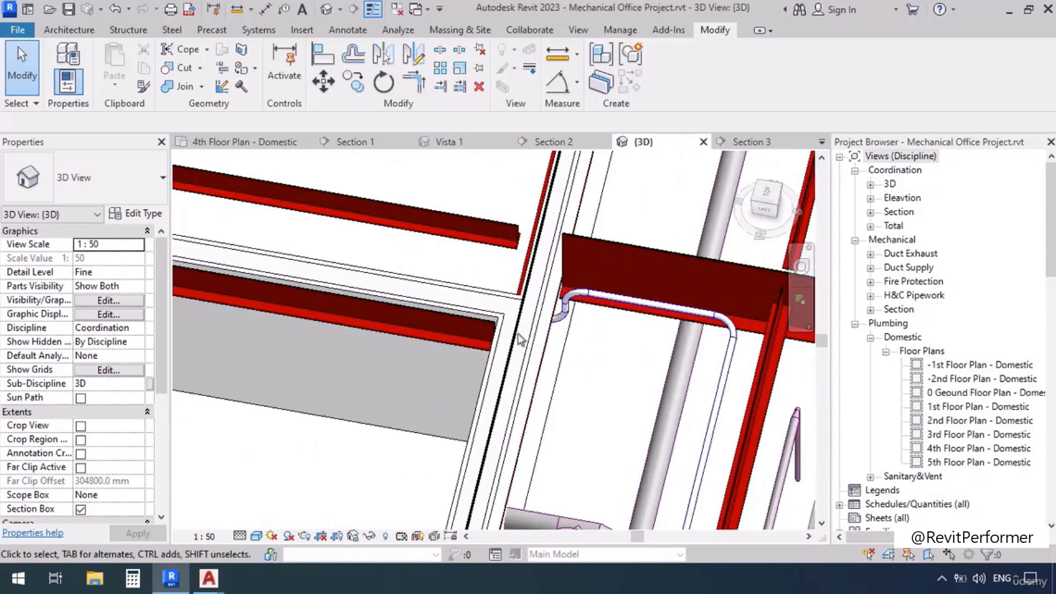
{"action": "left_click", "coordinate": [564, 321]}
{"action": "scroll", "coordinate": [565, 321], "scroll_direction": "down", "scroll_amount": 3}
{"action": "middle_click_drag", "start_coordinate": [590, 322], "coordinate": [530, 323], "text": "shift"}
{"action": "middle_click_drag", "start_coordinate": [531, 323], "coordinate": [650, 521]}
{"action": "middle_click_drag", "start_coordinate": [575, 331], "coordinate": [655, 525]}
{"action": "middle_click_drag", "start_coordinate": [562, 315], "coordinate": [672, 470]}
{"action": "scroll", "coordinate": [563, 294], "scroll_direction": "down", "scroll_amount": 5}
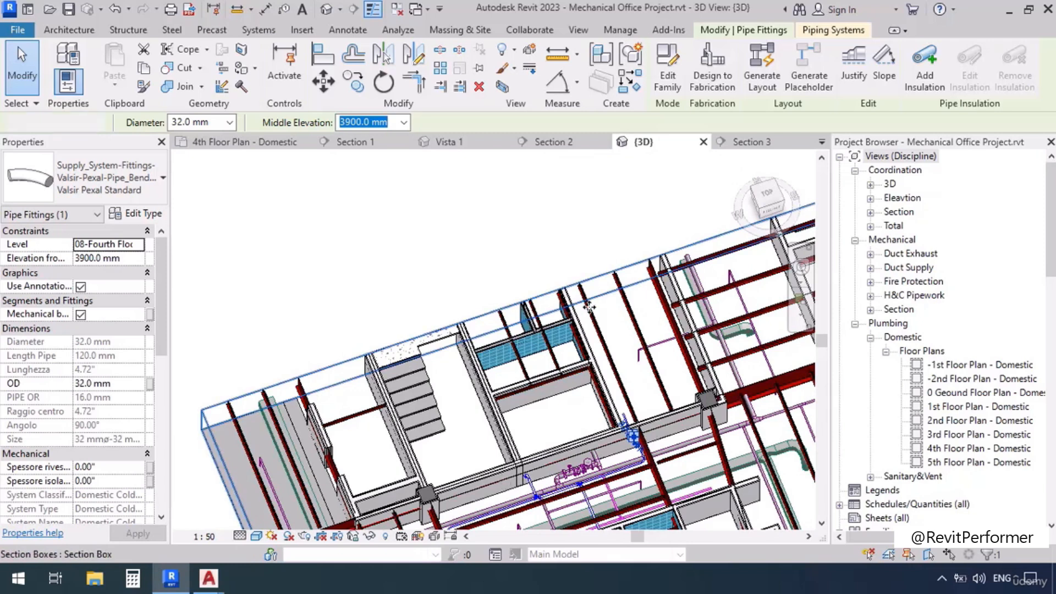
Stretch the 3D view's section box outward beyond the stair and shaft side to expose the rest of the floor.
{"action": "left_click", "coordinate": [533, 345]}
{"action": "left_click_drag", "start_coordinate": [513, 314], "coordinate": [447, 222]}
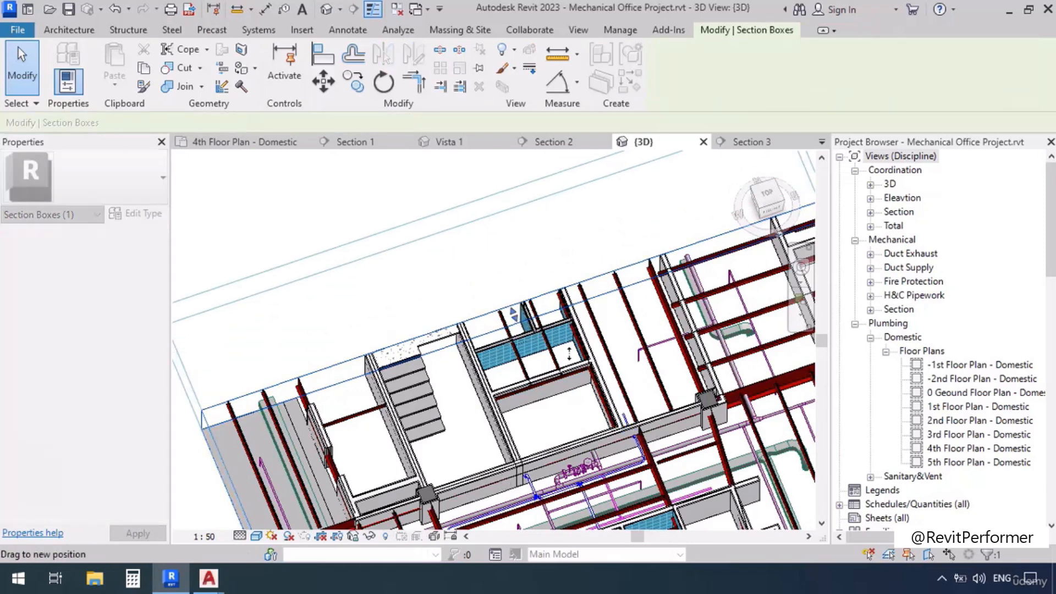
{"action": "scroll", "coordinate": [646, 457], "scroll_direction": "up", "scroll_amount": 3}
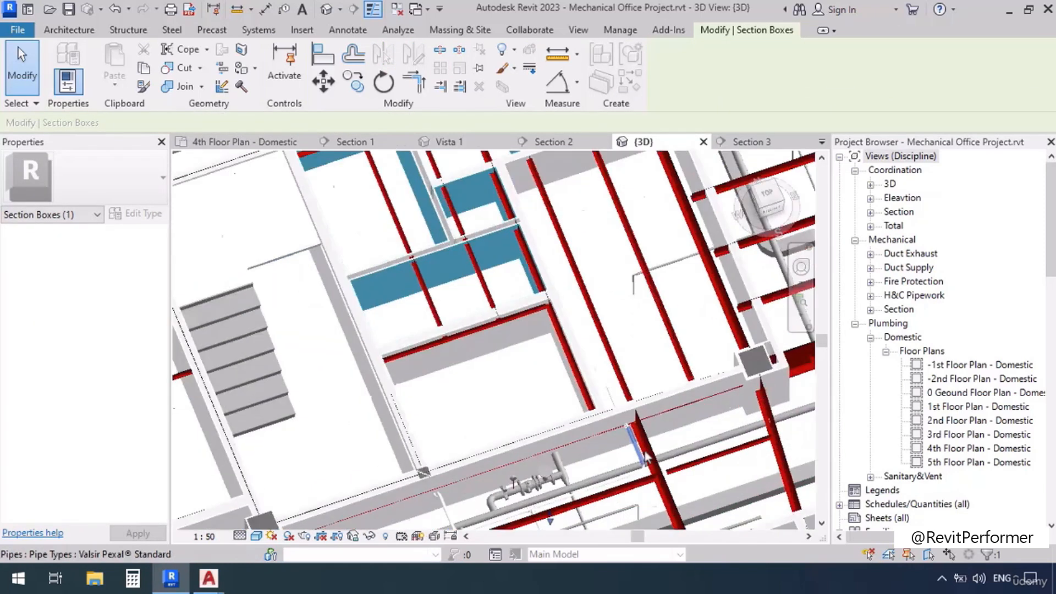
{"action": "scroll", "coordinate": [646, 457], "scroll_direction": "up", "scroll_amount": 2}
{"action": "scroll", "coordinate": [587, 369], "scroll_direction": "down", "scroll_amount": 3}
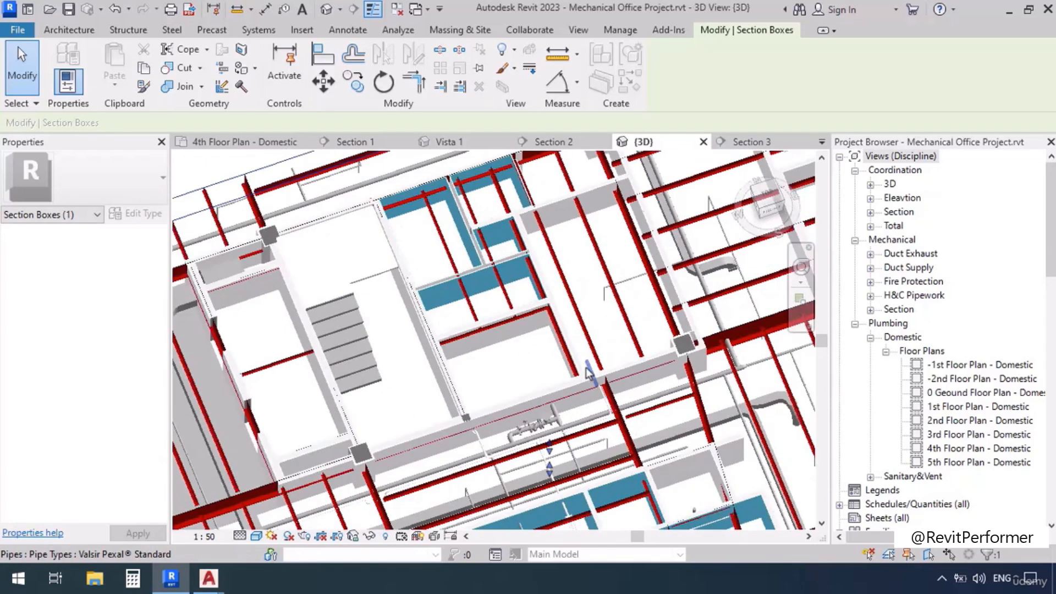
{"action": "middle_click_drag", "start_coordinate": [588, 302], "coordinate": [596, 378]}
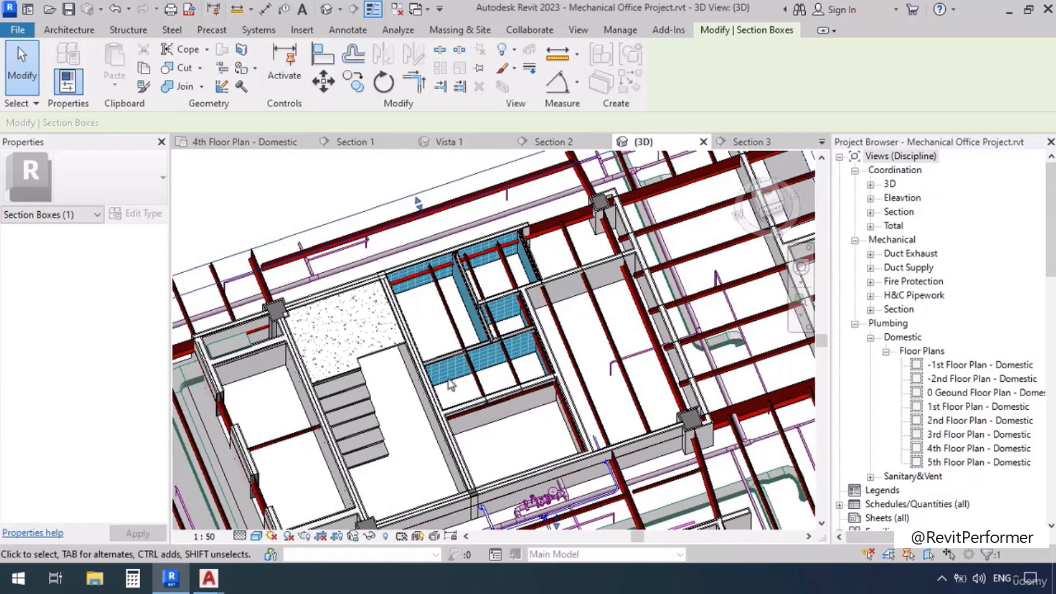
In Section 3, continue the 32 mm branch from its open end, raising it back to the upstream run's height and extending it horizontally past the beam.
{"action": "left_click", "coordinate": [751, 141]}
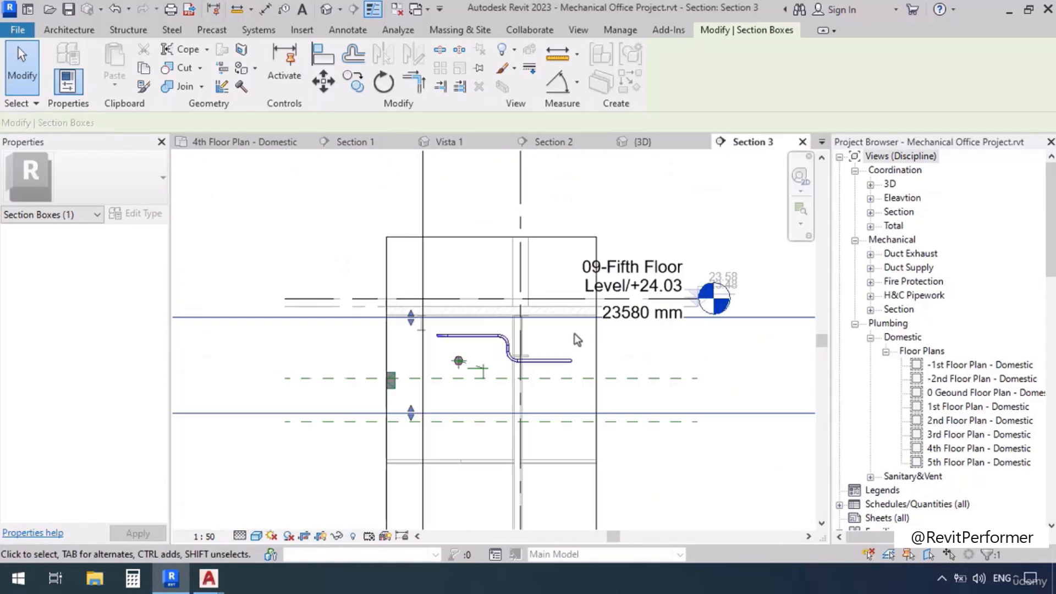
{"action": "scroll", "coordinate": [581, 356], "scroll_direction": "up", "scroll_amount": 2}
{"action": "left_click", "coordinate": [582, 356]}
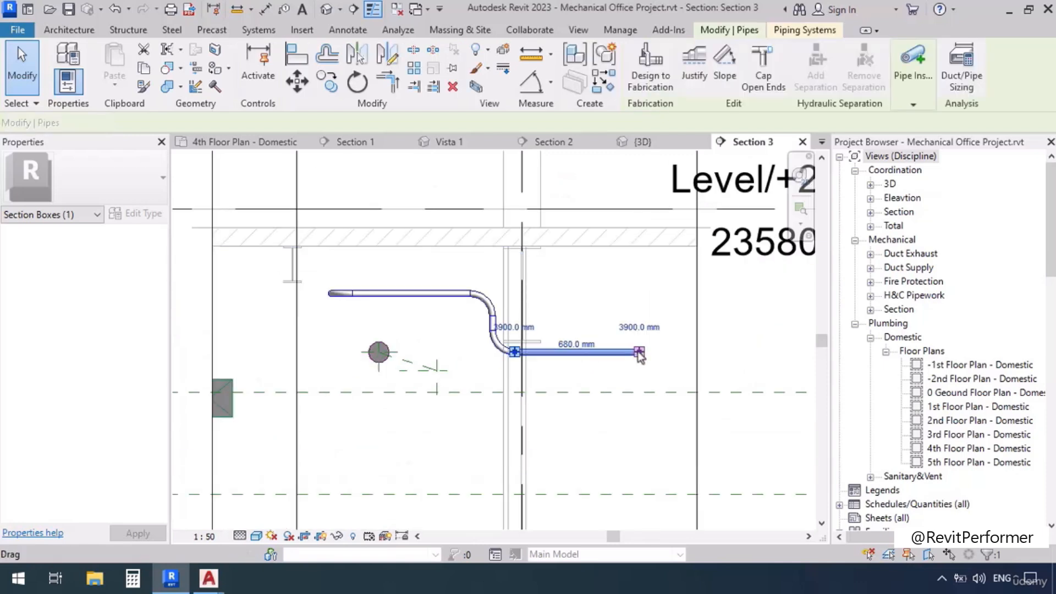
{"action": "right_click", "coordinate": [638, 352]}
{"action": "left_click", "coordinate": [684, 197]}
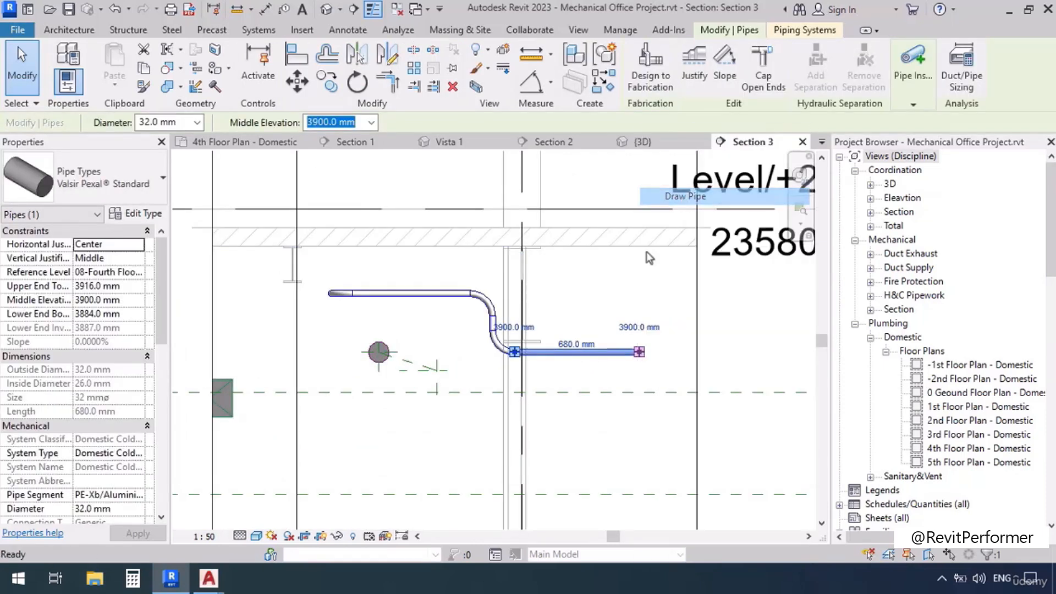
{"action": "left_click", "coordinate": [644, 293]}
{"action": "left_click", "coordinate": [693, 294]}
{"action": "key", "text": "Escape"}
{"action": "key", "text": "Escape"}
Select the rising bend of the 32 mm branch in Section 3 and display the 4th Floor Plan - Domestic.
{"action": "left_click_drag", "start_coordinate": [590, 261], "coordinate": [683, 386]}
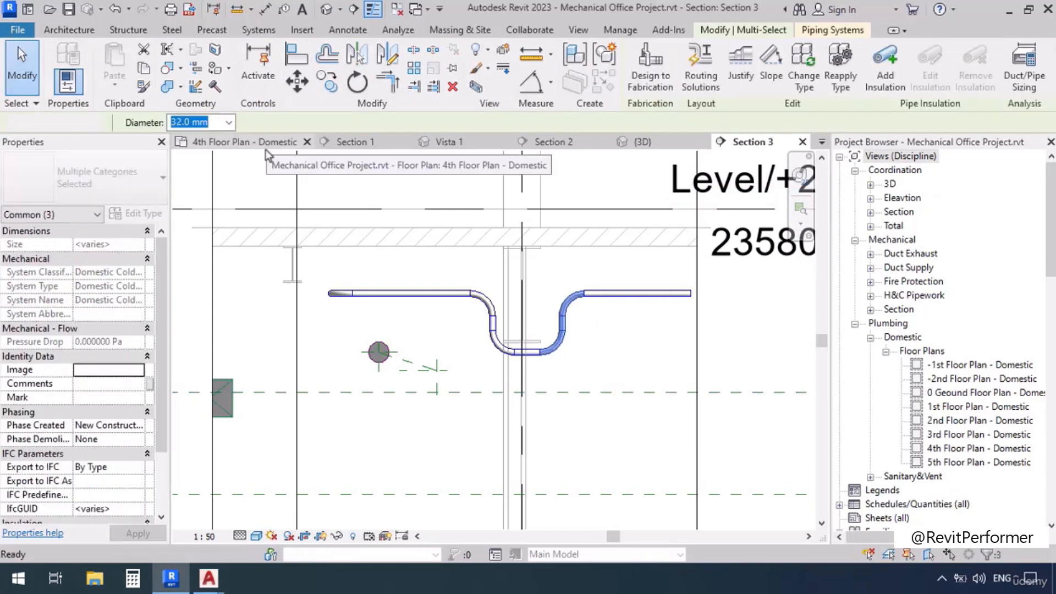
{"action": "left_click", "coordinate": [248, 142]}
{"action": "scroll", "coordinate": [554, 284], "scroll_direction": "down", "scroll_amount": 5}
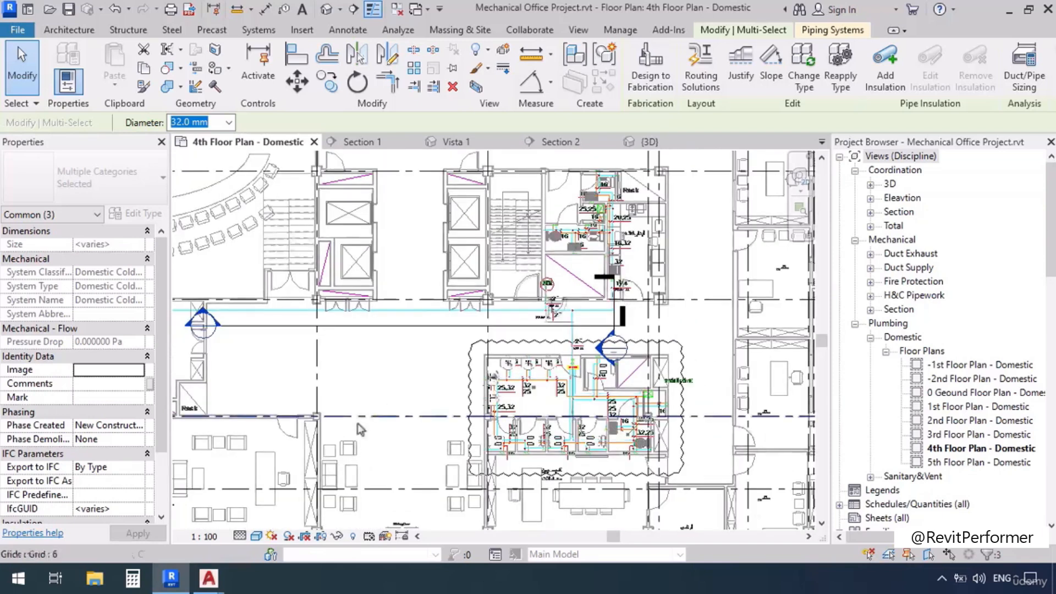
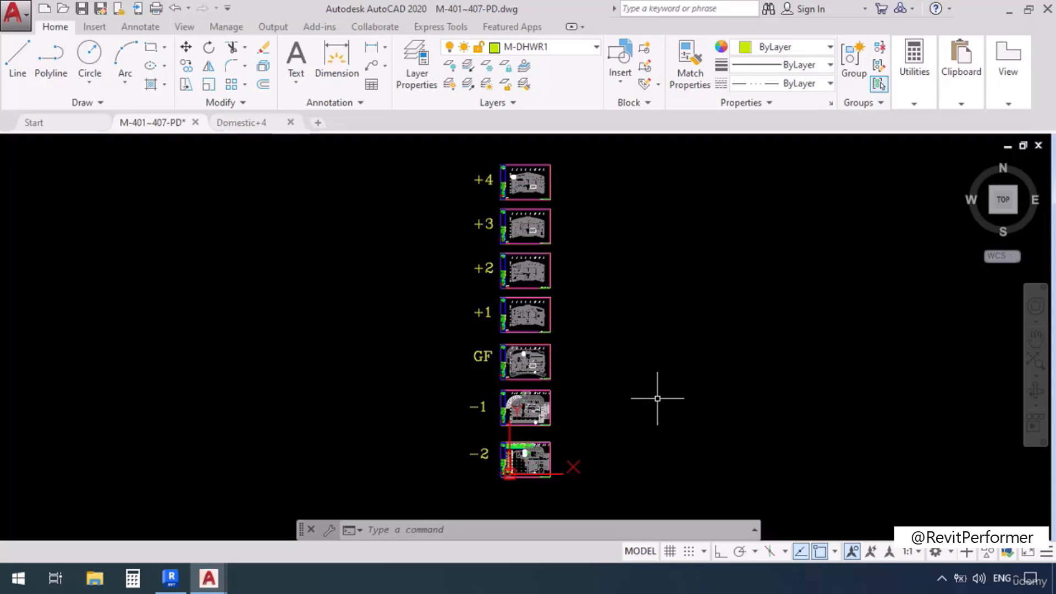
Switch to the M-401~407-PD drawing in AutoCAD and examine the water tanks, booster pumps and 110 supply pipe on the -1 plan.
{"action": "scroll", "coordinate": [523, 404], "scroll_direction": "up", "scroll_amount": 6}
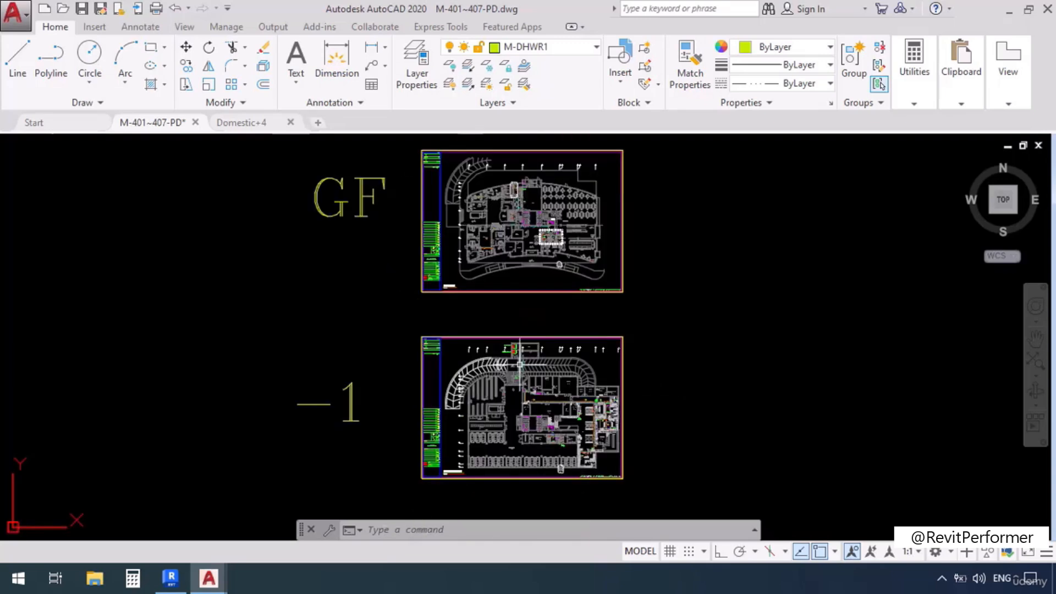
{"action": "scroll", "coordinate": [477, 407], "scroll_direction": "up", "scroll_amount": 2}
{"action": "middle_click_drag", "start_coordinate": [516, 469], "coordinate": [575, 369]}
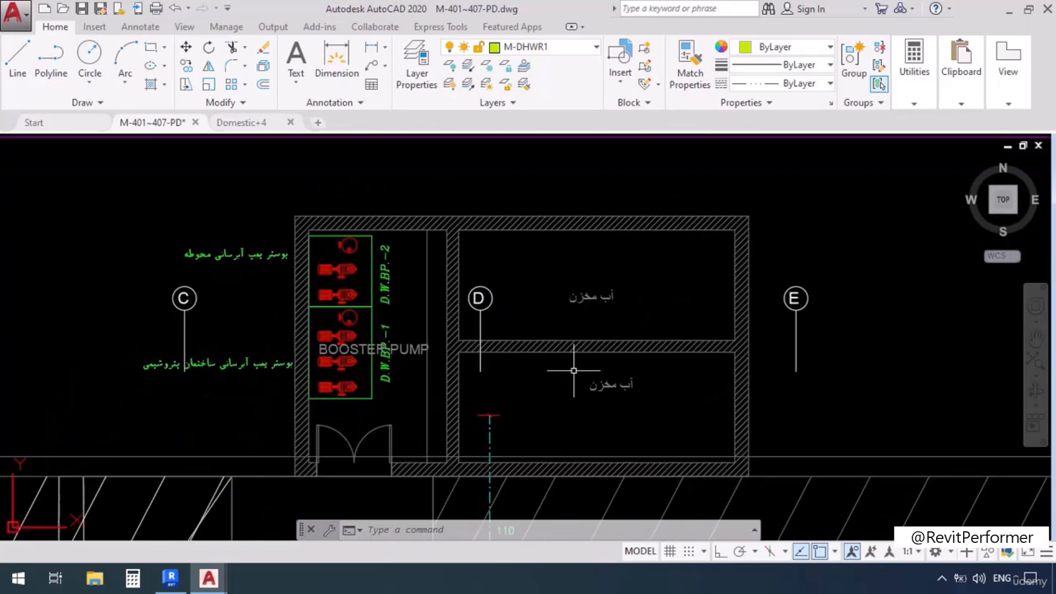
{"action": "scroll", "coordinate": [576, 354], "scroll_direction": "down", "scroll_amount": 1}
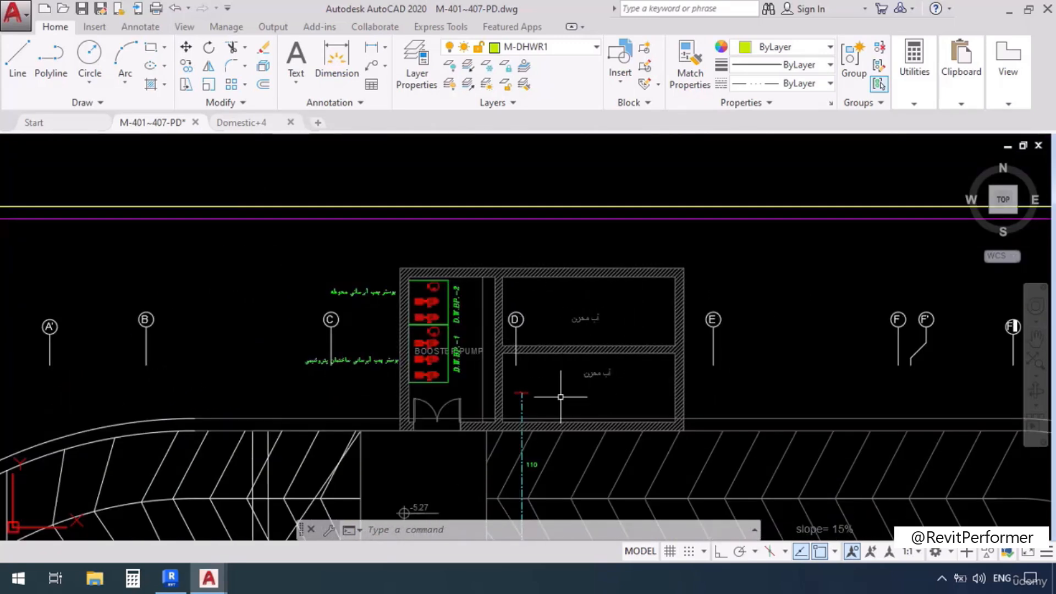
{"action": "middle_click_drag", "start_coordinate": [548, 419], "coordinate": [538, 265]}
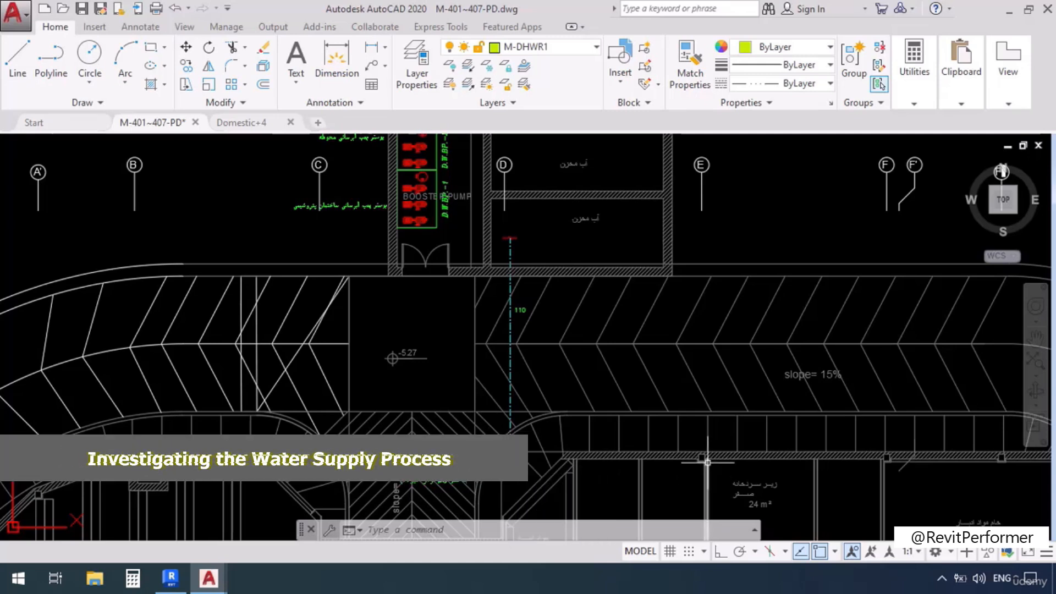
{"action": "scroll", "coordinate": [697, 455], "scroll_direction": "down", "scroll_amount": 10}
{"action": "scroll", "coordinate": [151, 320], "scroll_direction": "up", "scroll_amount": 10}
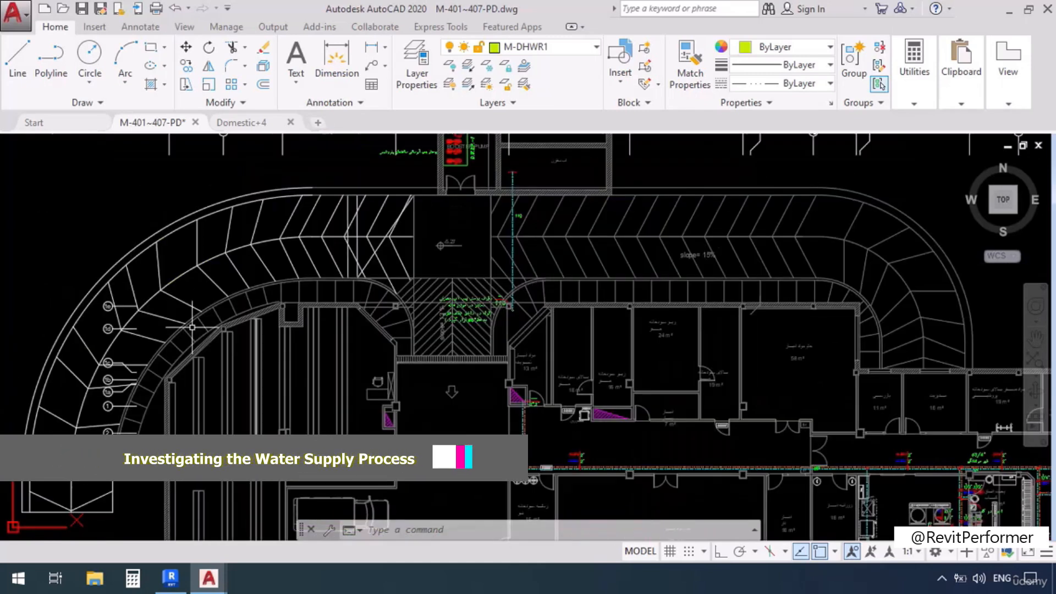
{"action": "scroll", "coordinate": [296, 360], "scroll_direction": "down", "scroll_amount": 5}
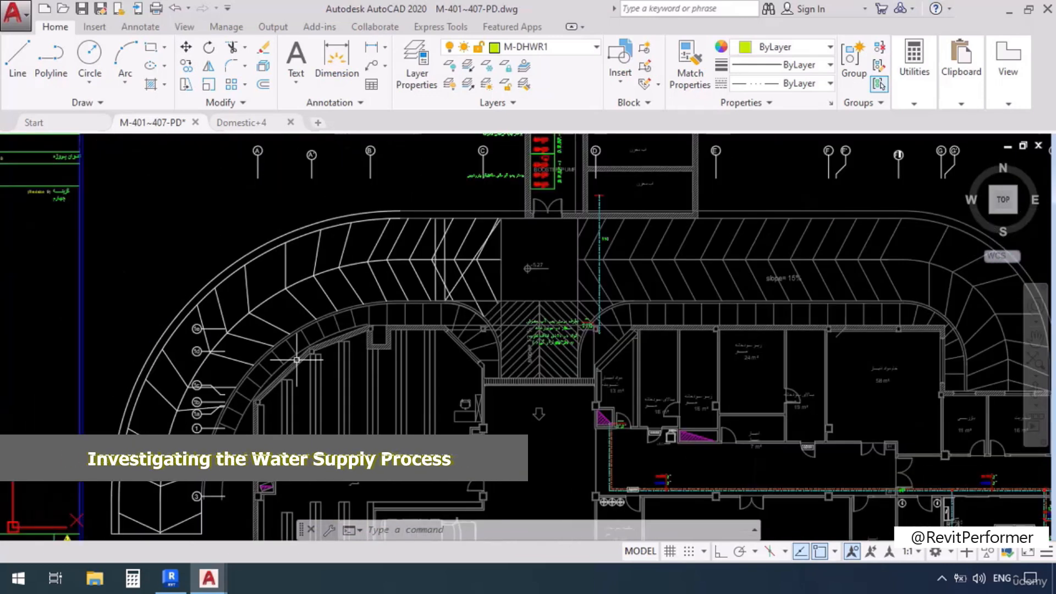
{"action": "middle_click_drag", "start_coordinate": [597, 234], "coordinate": [525, 284]}
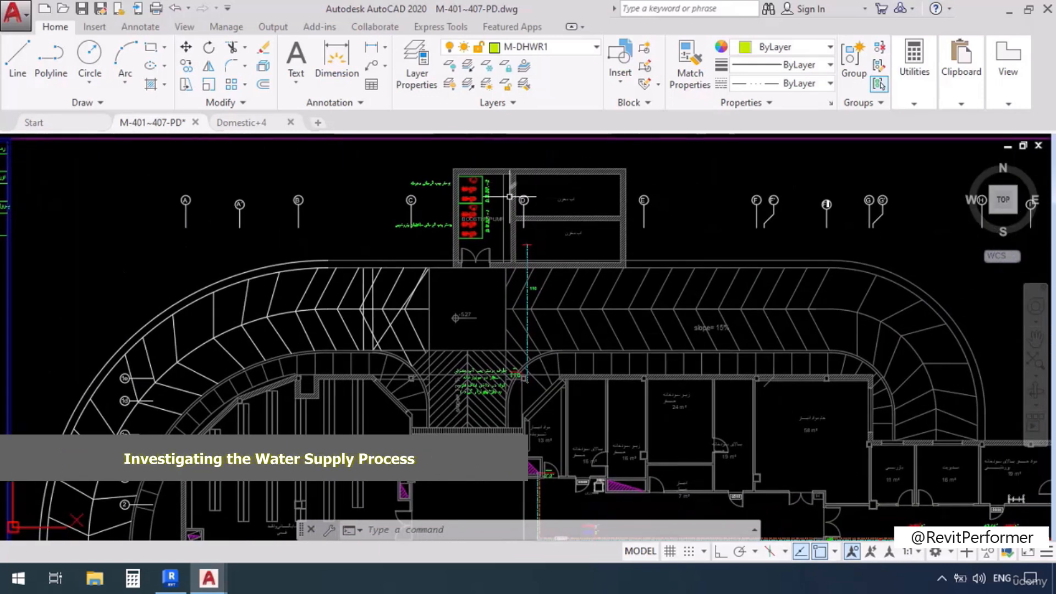
Follow the 110 supply pipe onto the -2 plan and examine where it enters beside the D.W.P-1 pump and storage tank.
{"action": "scroll", "coordinate": [510, 197], "scroll_direction": "down", "scroll_amount": 6}
{"action": "scroll", "coordinate": [510, 252], "scroll_direction": "down", "scroll_amount": 2}
{"action": "middle_click_drag", "start_coordinate": [512, 358], "coordinate": [503, 311]}
{"action": "scroll", "coordinate": [502, 312], "scroll_direction": "up", "scroll_amount": 6}
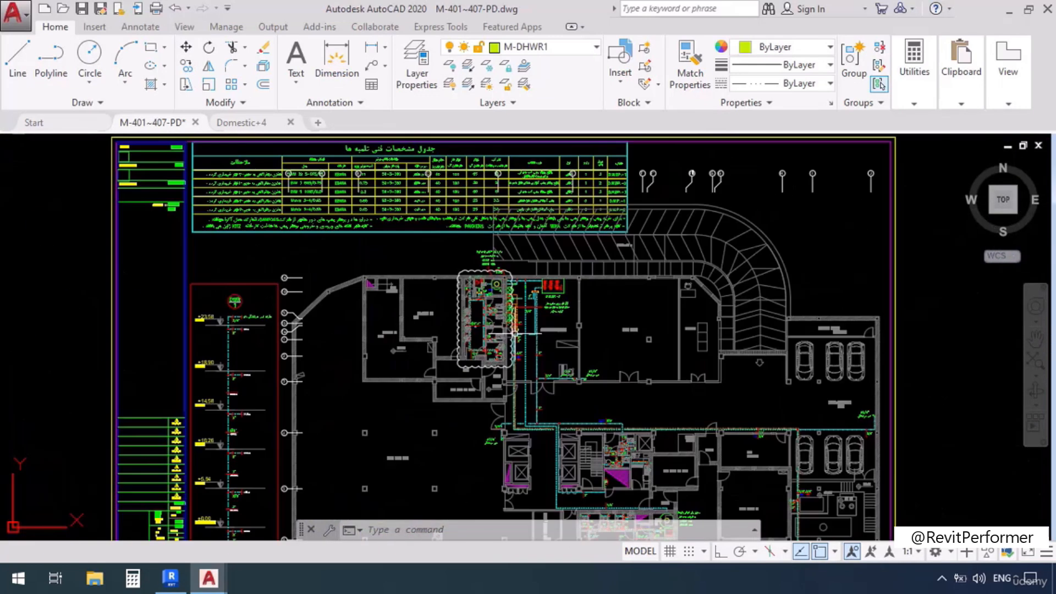
{"action": "scroll", "coordinate": [467, 219], "scroll_direction": "up", "scroll_amount": 2}
{"action": "middle_click_drag", "start_coordinate": [498, 258], "coordinate": [496, 292]}
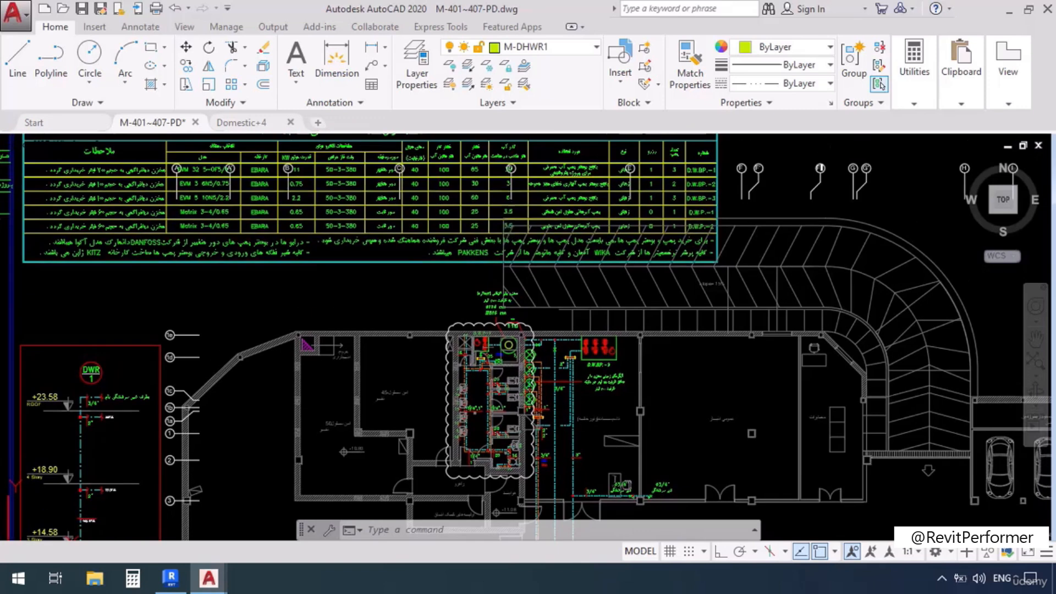
{"action": "scroll", "coordinate": [496, 295], "scroll_direction": "up", "scroll_amount": 2}
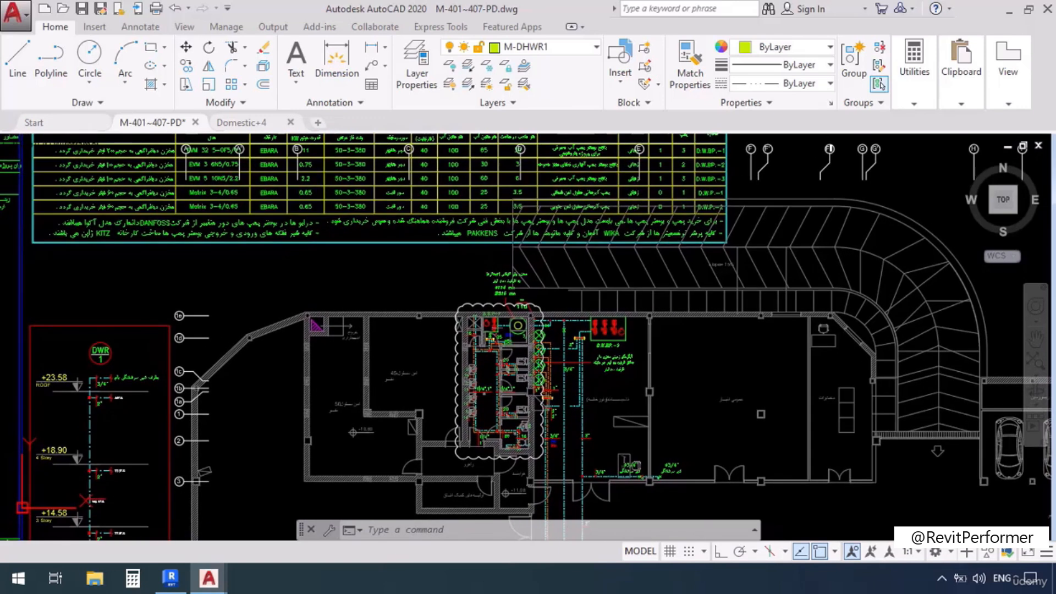
{"action": "scroll", "coordinate": [517, 301], "scroll_direction": "up", "scroll_amount": 3}
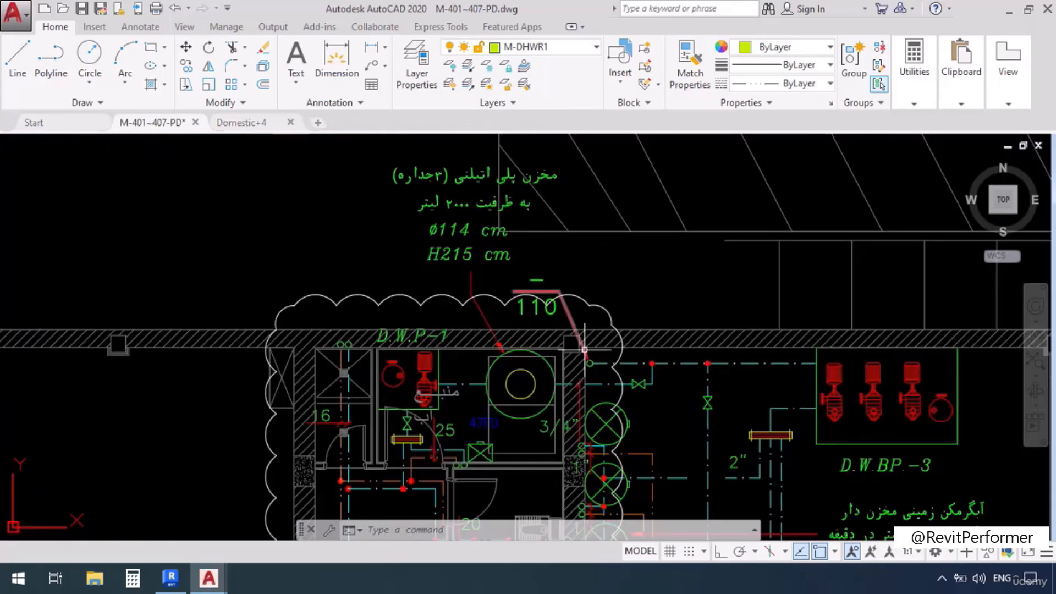
{"action": "mouse_move", "coordinate": [579, 359]}
{"action": "middle_mouse_down"}
{"action": "mouse_move", "coordinate": [380, 266]}
{"action": "mouse_move", "coordinate": [427, 259]}
{"action": "middle_mouse_up"}
{"action": "mouse_move", "coordinate": [432, 265]}
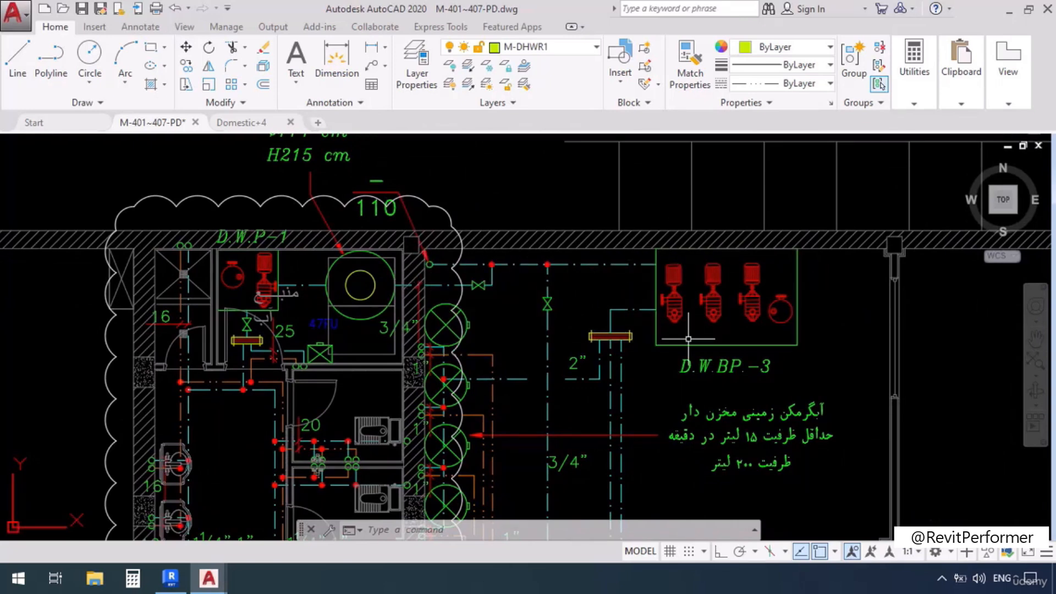
Examine the D.W.BP.-3 booster pump set on the -2 plan, with its collector and outgoing pipes.
{"action": "middle_click_drag", "start_coordinate": [708, 285], "coordinate": [572, 192]}
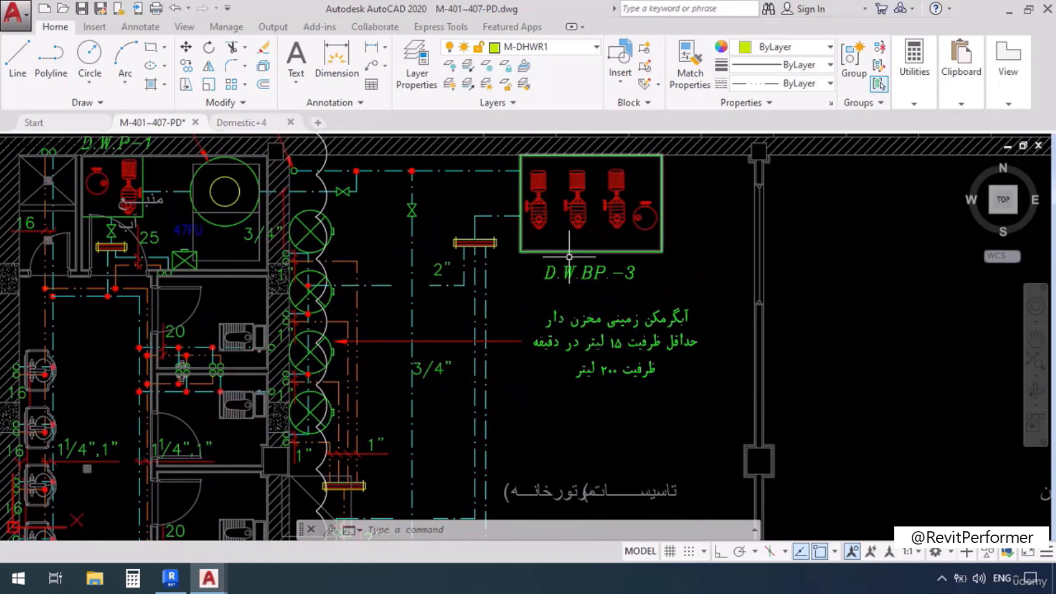
{"action": "scroll", "coordinate": [646, 269], "scroll_direction": "down", "scroll_amount": 2}
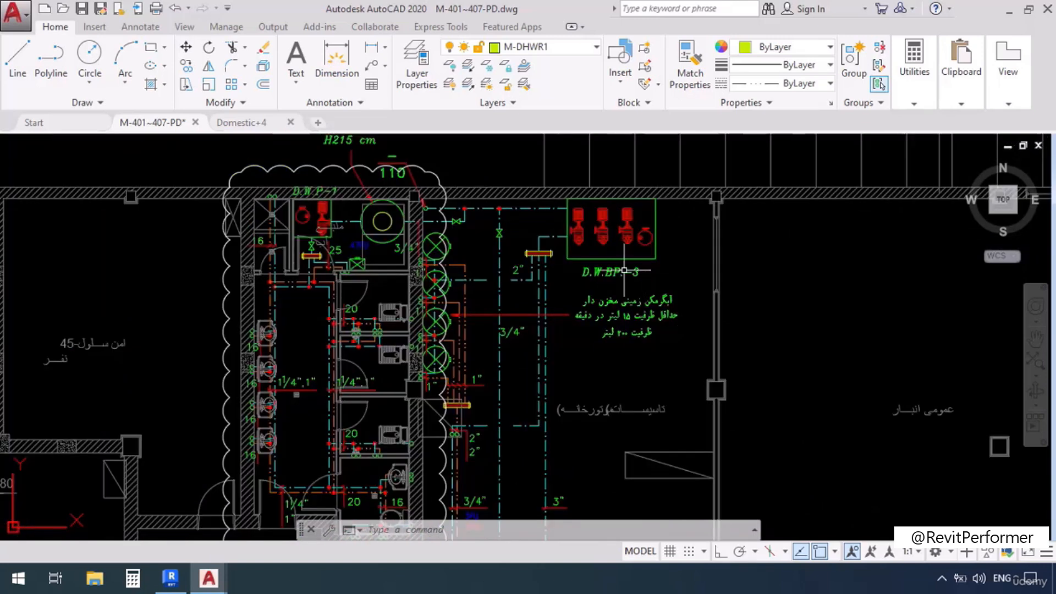
{"action": "scroll", "coordinate": [435, 270], "scroll_direction": "up", "scroll_amount": 2}
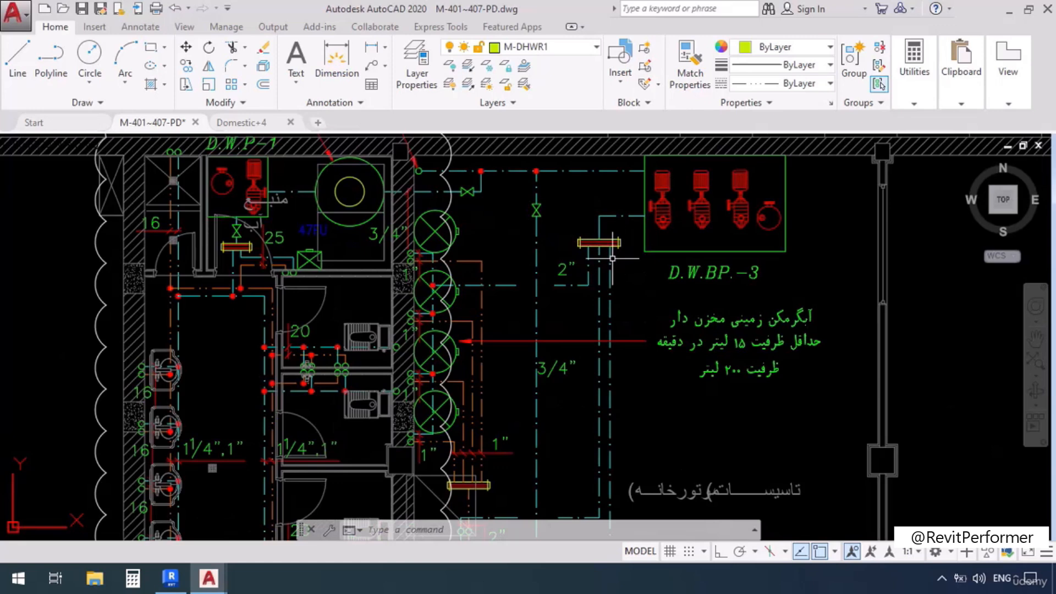
{"action": "middle_click_drag", "start_coordinate": [584, 347], "coordinate": [451, 240]}
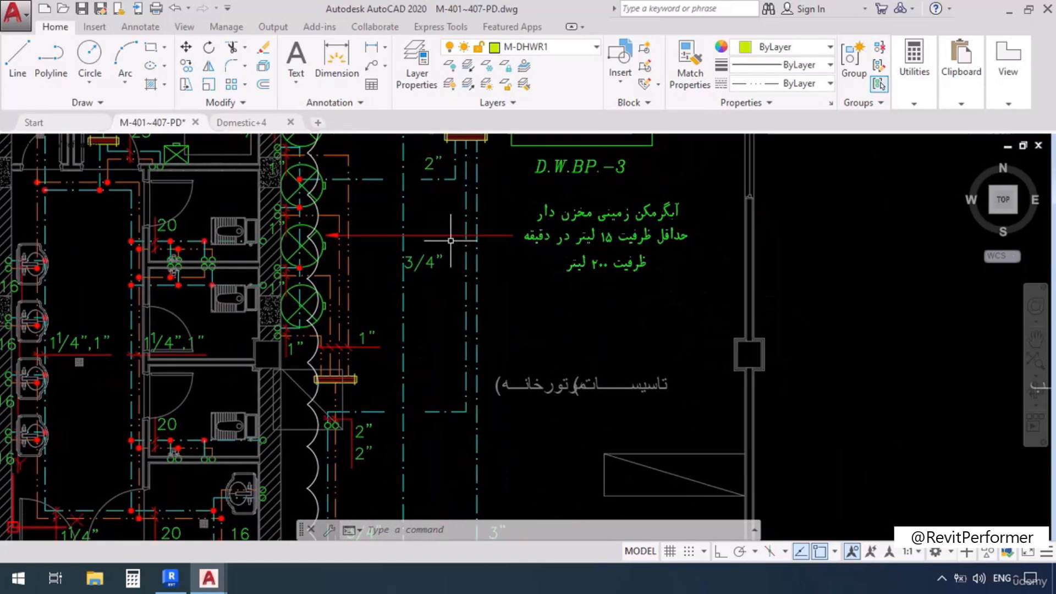
{"action": "scroll", "coordinate": [451, 240], "scroll_direction": "down", "scroll_amount": 2}
{"action": "scroll", "coordinate": [452, 241], "scroll_direction": "down", "scroll_amount": 2}
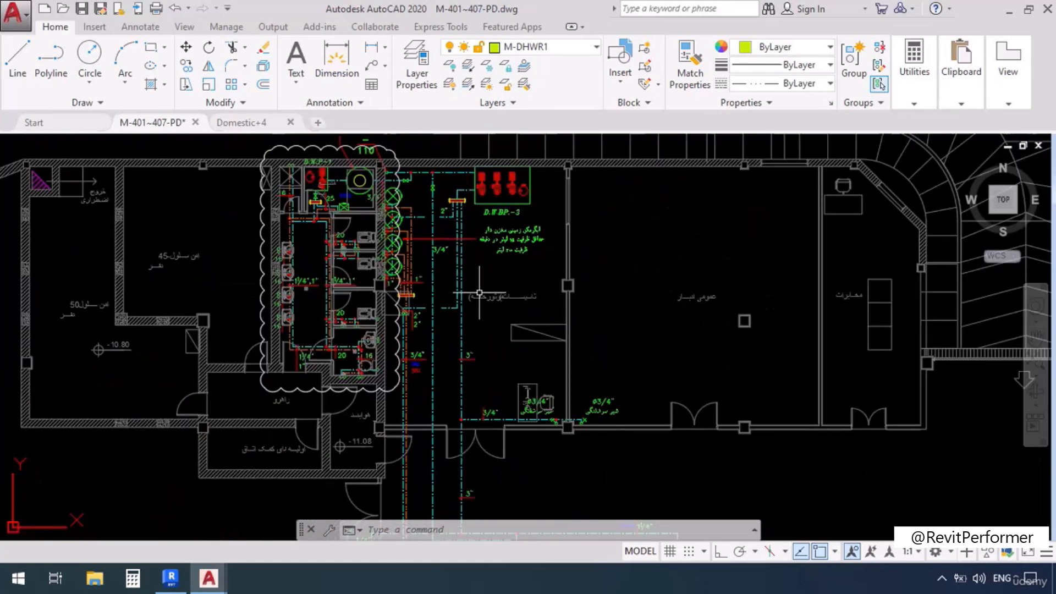
Trace the 3" main from the pump room past the lifts to riser DWR 1 on the -2 plan.
{"action": "middle_click_drag", "start_coordinate": [473, 446], "coordinate": [459, 266]}
{"action": "scroll", "coordinate": [441, 367], "scroll_direction": "up", "scroll_amount": 2}
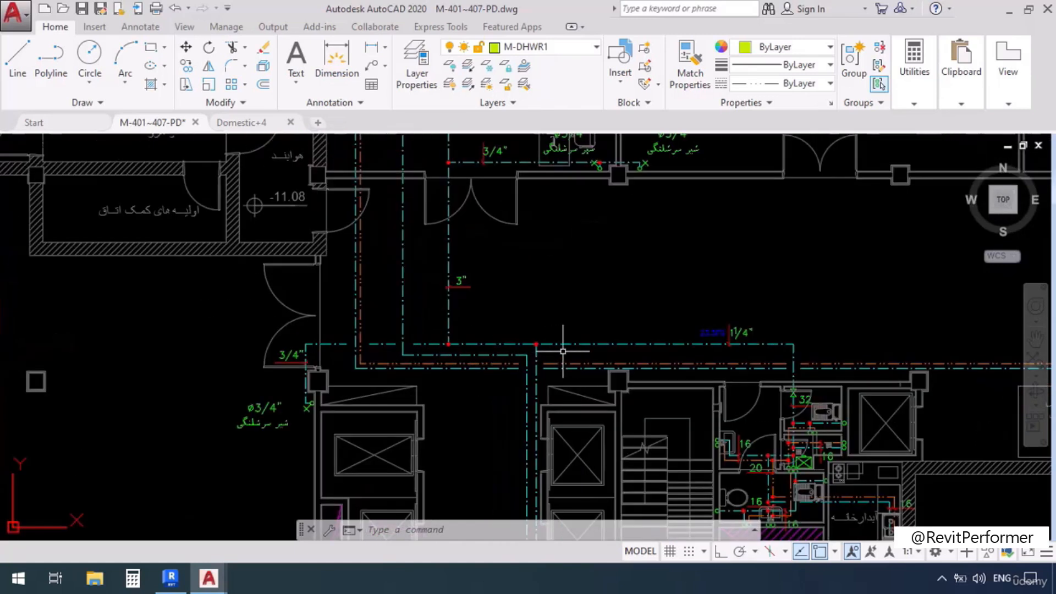
{"action": "mouse_move", "coordinate": [575, 351]}
{"action": "middle_mouse_down"}
{"action": "mouse_move", "coordinate": [509, 239]}
{"action": "mouse_move", "coordinate": [504, 184]}
{"action": "middle_mouse_up"}
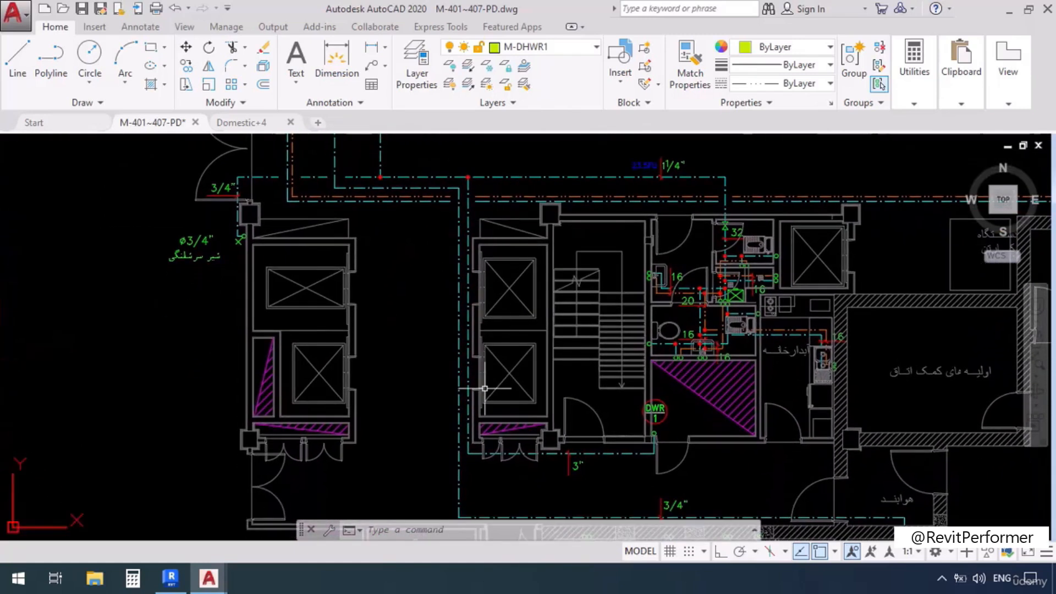
{"action": "scroll", "coordinate": [658, 458], "scroll_direction": "up", "scroll_amount": 6}
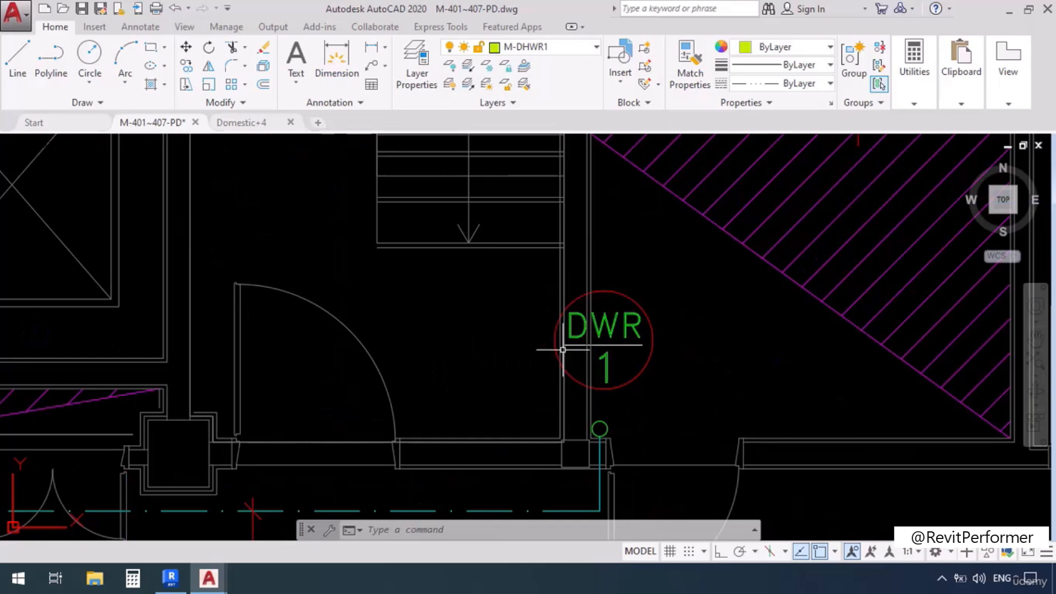
Examine the DWR 1 riser diagram beside the -2 plan for its connections at each floor level.
{"action": "scroll", "coordinate": [665, 326], "scroll_direction": "down", "scroll_amount": 8}
{"action": "scroll", "coordinate": [665, 326], "scroll_direction": "down", "scroll_amount": 7}
{"action": "scroll", "coordinate": [665, 326], "scroll_direction": "up", "scroll_amount": 1}
{"action": "scroll", "coordinate": [407, 338], "scroll_direction": "up", "scroll_amount": 6}
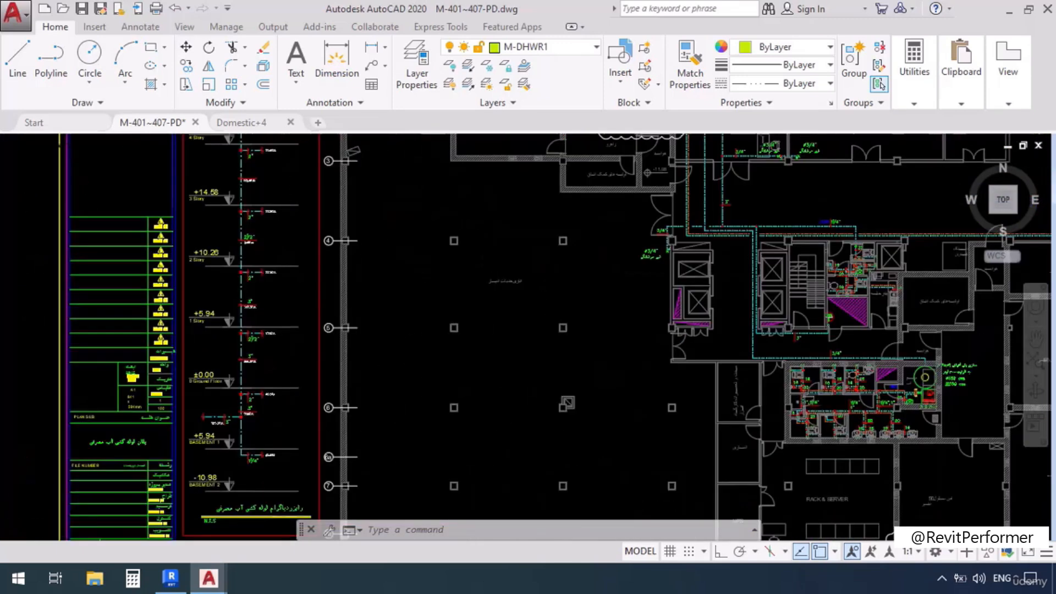
{"action": "scroll", "coordinate": [252, 319], "scroll_direction": "down", "scroll_amount": 4}
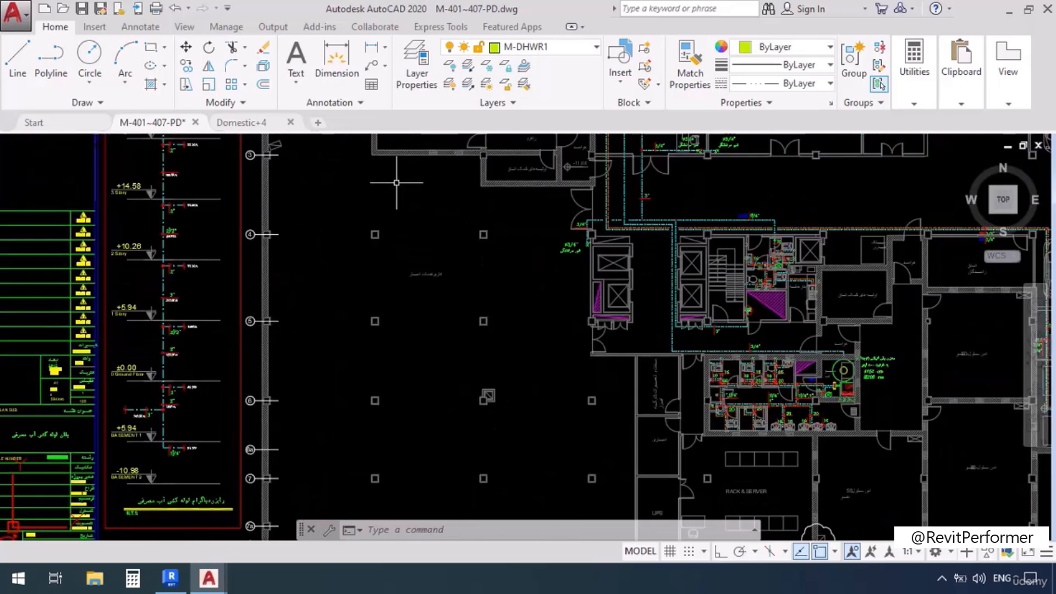
Examine riser DWR 1 on the -1 plan and its 2" branch feeding the washrooms.
{"action": "scroll", "coordinate": [473, 326], "scroll_direction": "down", "scroll_amount": 12}
{"action": "middle_click_drag", "start_coordinate": [501, 256], "coordinate": [467, 444]}
{"action": "scroll", "coordinate": [479, 262], "scroll_direction": "up", "scroll_amount": 9}
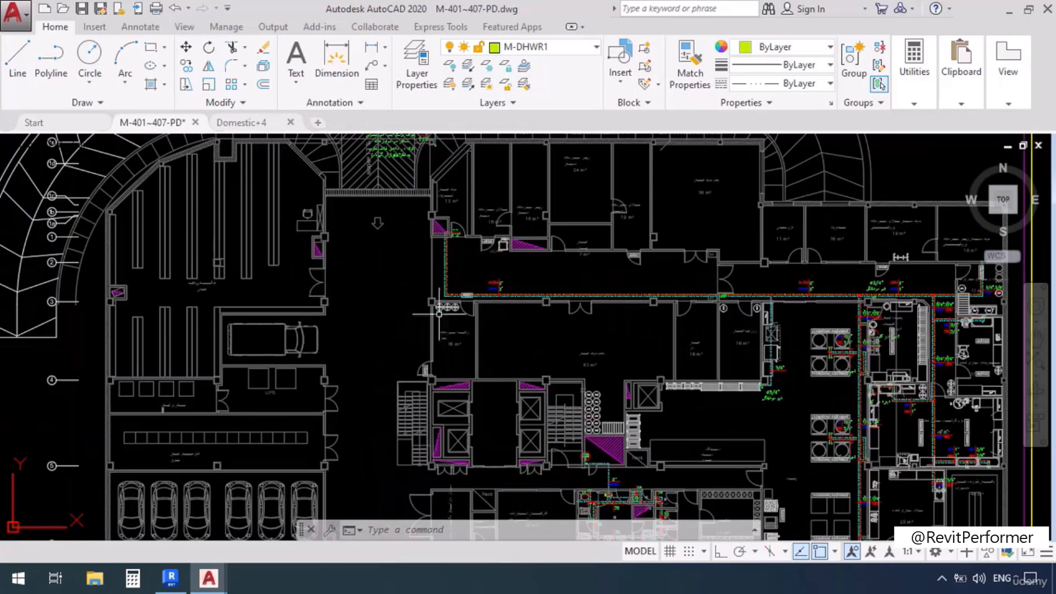
{"action": "scroll", "coordinate": [599, 480], "scroll_direction": "up", "scroll_amount": 9}
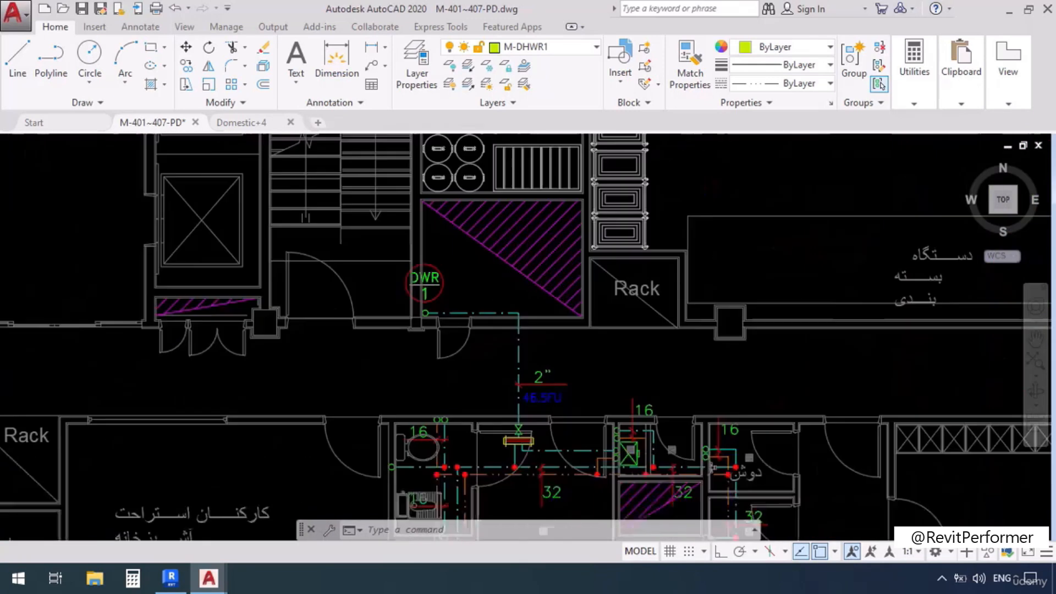
{"action": "scroll", "coordinate": [432, 262], "scroll_direction": "down", "scroll_amount": 2}
{"action": "scroll", "coordinate": [432, 259], "scroll_direction": "down", "scroll_amount": 2}
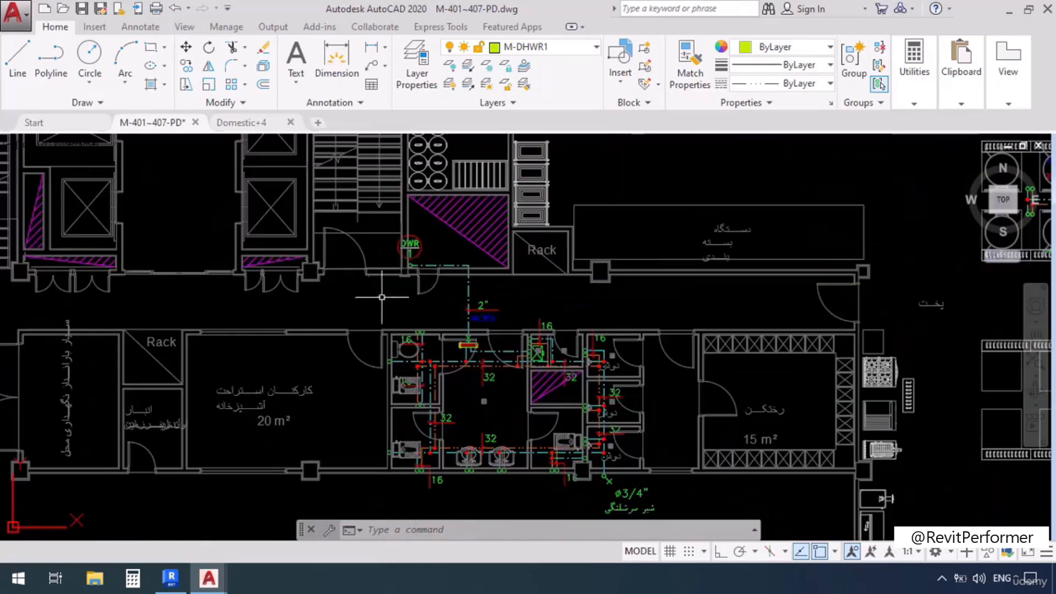
{"action": "scroll", "coordinate": [605, 443], "scroll_direction": "down", "scroll_amount": 7}
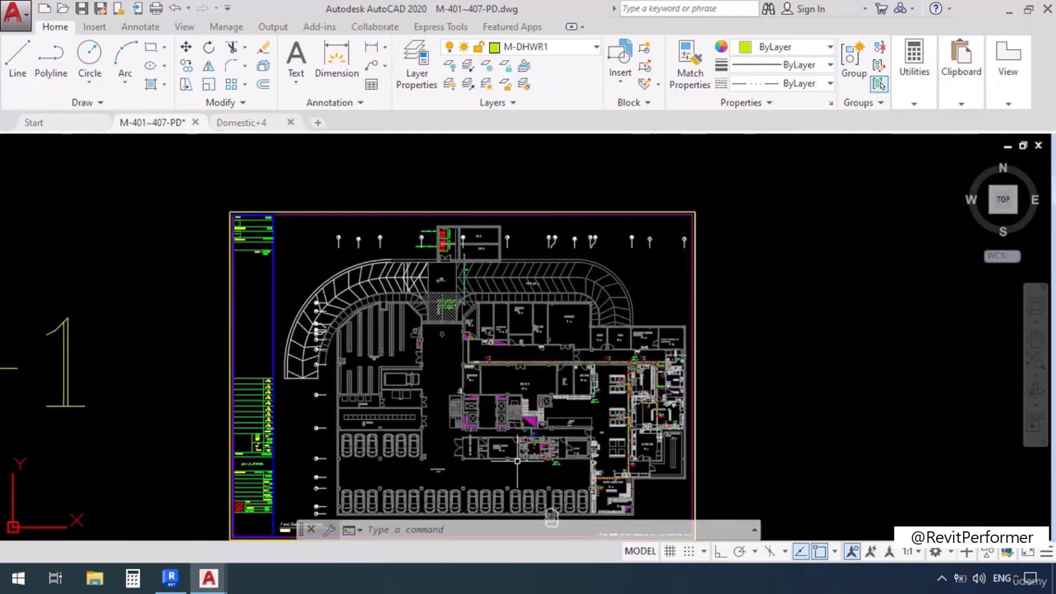
Examine the ground floor plan's water distribution and the 2 1/2" and 2" pipes leaving riser DWR 1.
{"action": "middle_click_drag", "start_coordinate": [510, 353], "coordinate": [504, 436]}
{"action": "scroll", "coordinate": [464, 372], "scroll_direction": "up", "scroll_amount": 8}
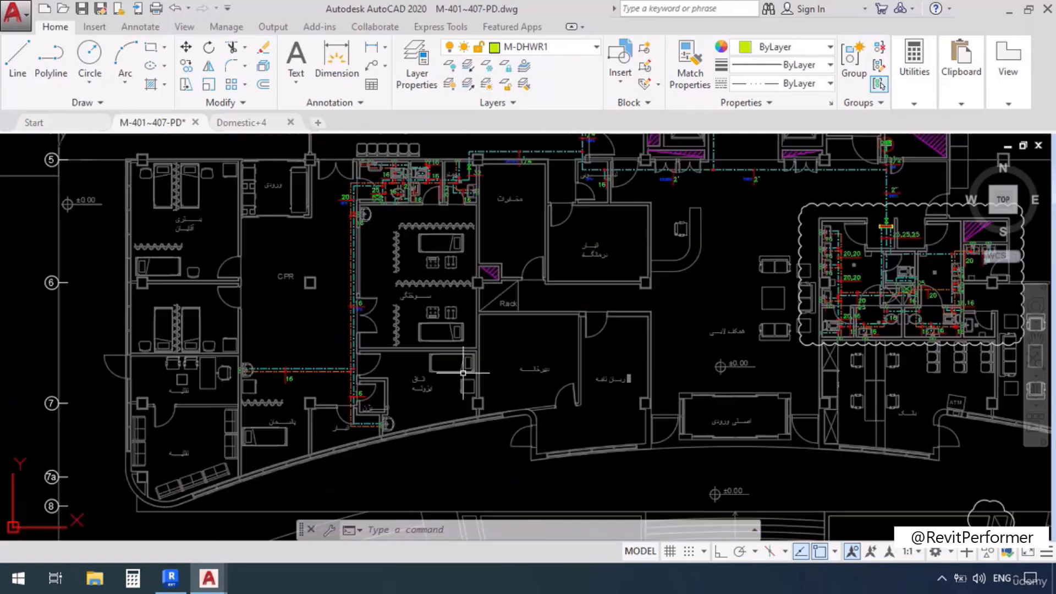
{"action": "middle_click_drag", "start_coordinate": [252, 323], "coordinate": [212, 395]}
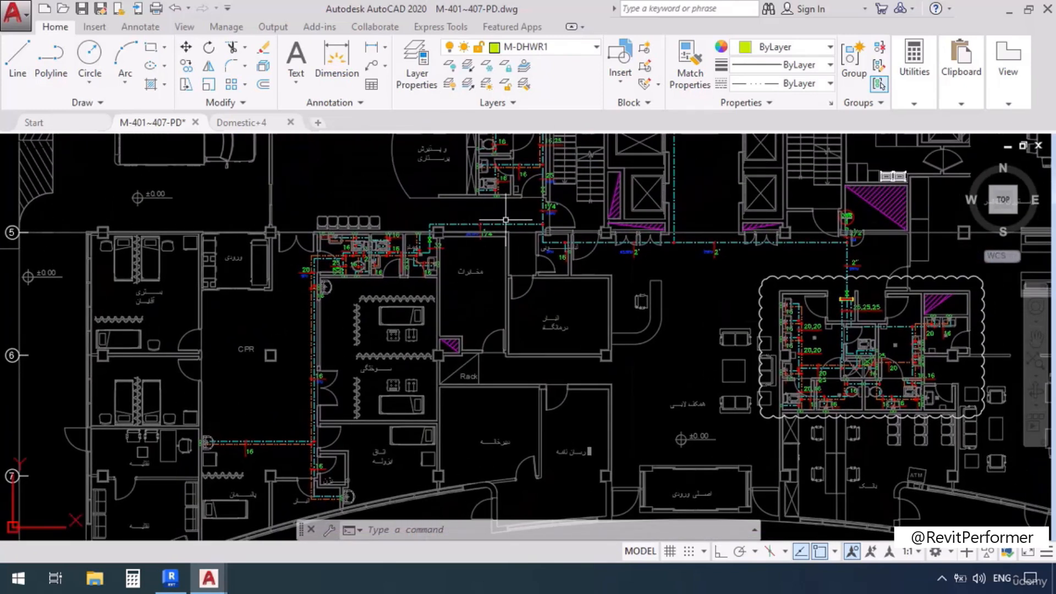
{"action": "middle_click_drag", "start_coordinate": [873, 234], "coordinate": [561, 230]}
{"action": "scroll", "coordinate": [559, 229], "scroll_direction": "up", "scroll_amount": 8}
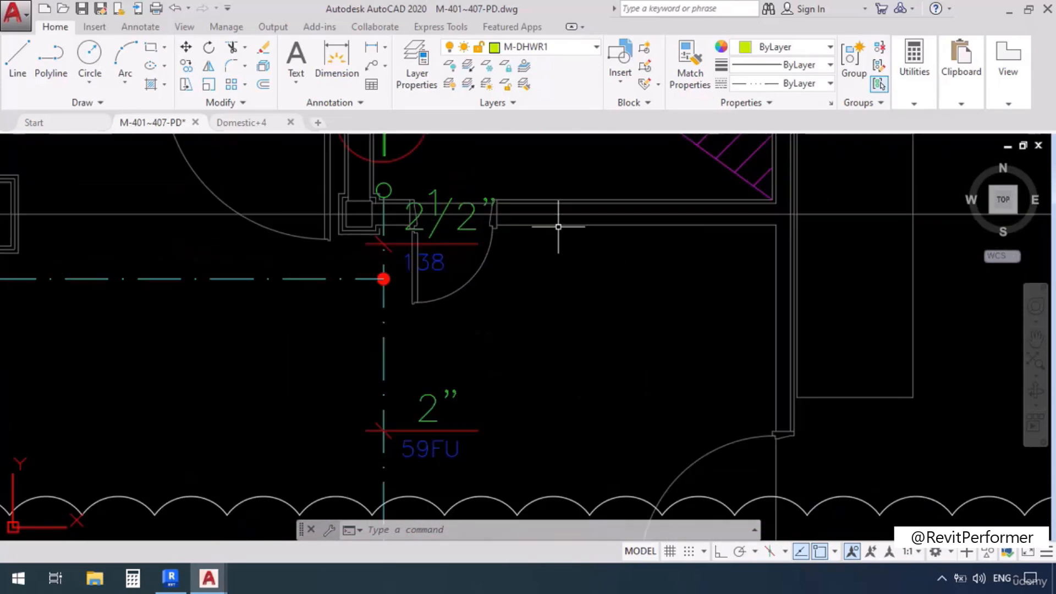
Examine the floor plan above the ground floor and its cold water pipes leading to the washrooms.
{"action": "scroll", "coordinate": [478, 232], "scroll_direction": "down", "scroll_amount": 8}
{"action": "scroll", "coordinate": [497, 349], "scroll_direction": "down", "scroll_amount": 5}
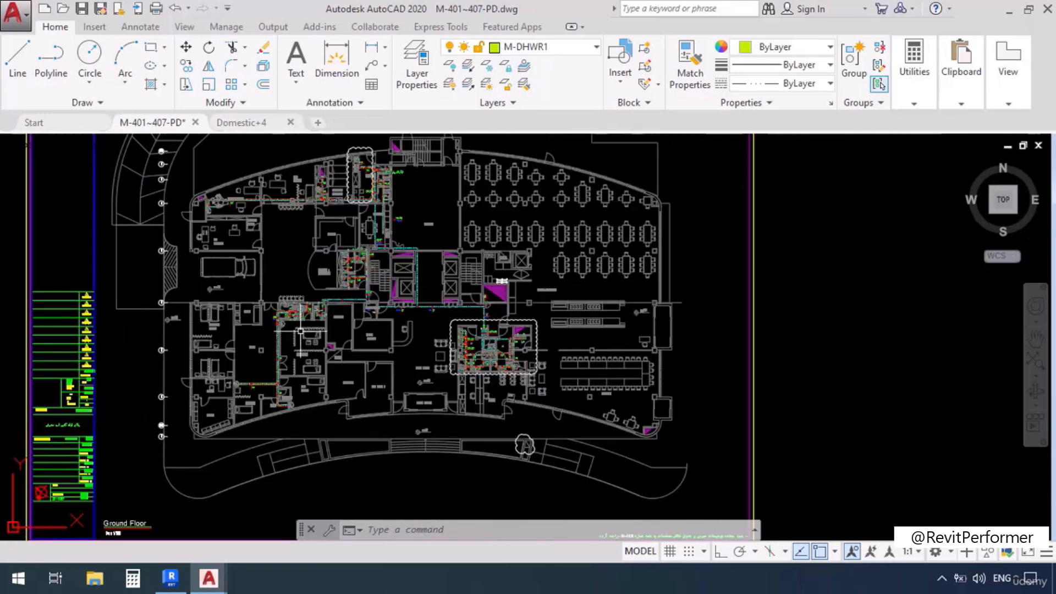
{"action": "mouse_move", "coordinate": [463, 287]}
{"action": "middle_mouse_down"}
{"action": "mouse_move", "coordinate": [473, 363]}
{"action": "mouse_move", "coordinate": [464, 532]}
{"action": "middle_mouse_up"}
{"action": "mouse_move", "coordinate": [459, 143]}
{"action": "middle_mouse_down"}
{"action": "mouse_move", "coordinate": [470, 380]}
{"action": "mouse_move", "coordinate": [497, 501]}
{"action": "middle_mouse_up"}
{"action": "scroll", "coordinate": [176, 226], "scroll_direction": "up", "scroll_amount": 3}
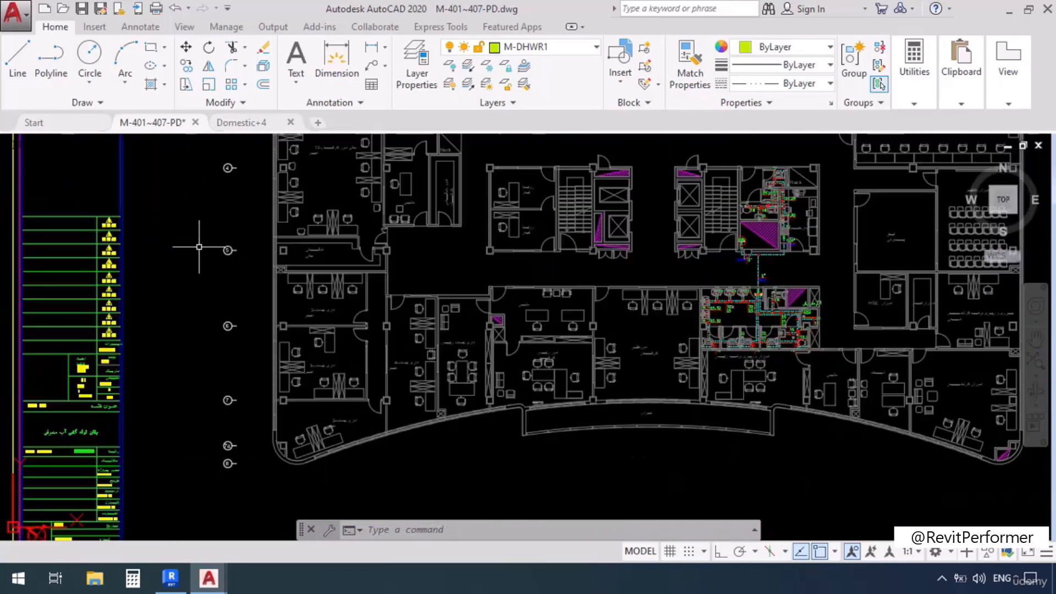
{"action": "middle_click_drag", "start_coordinate": [705, 241], "coordinate": [459, 226]}
{"action": "scroll", "coordinate": [480, 237], "scroll_direction": "up", "scroll_amount": 4}
{"action": "scroll", "coordinate": [578, 417], "scroll_direction": "down", "scroll_amount": 6}
{"action": "scroll", "coordinate": [579, 416], "scroll_direction": "down", "scroll_amount": 4}
Examine riser DWR 1 on a higher floor plan with its 2" and 1 1/4" branches.
{"action": "middle_click_drag", "start_coordinate": [563, 231], "coordinate": [509, 524]}
{"action": "middle_click_drag", "start_coordinate": [451, 200], "coordinate": [449, 485]}
{"action": "middle_click_drag", "start_coordinate": [515, 217], "coordinate": [478, 349]}
{"action": "scroll", "coordinate": [480, 351], "scroll_direction": "up", "scroll_amount": 6}
{"action": "scroll", "coordinate": [485, 356], "scroll_direction": "up", "scroll_amount": 5}
{"action": "middle_click_drag", "start_coordinate": [504, 391], "coordinate": [451, 214]}
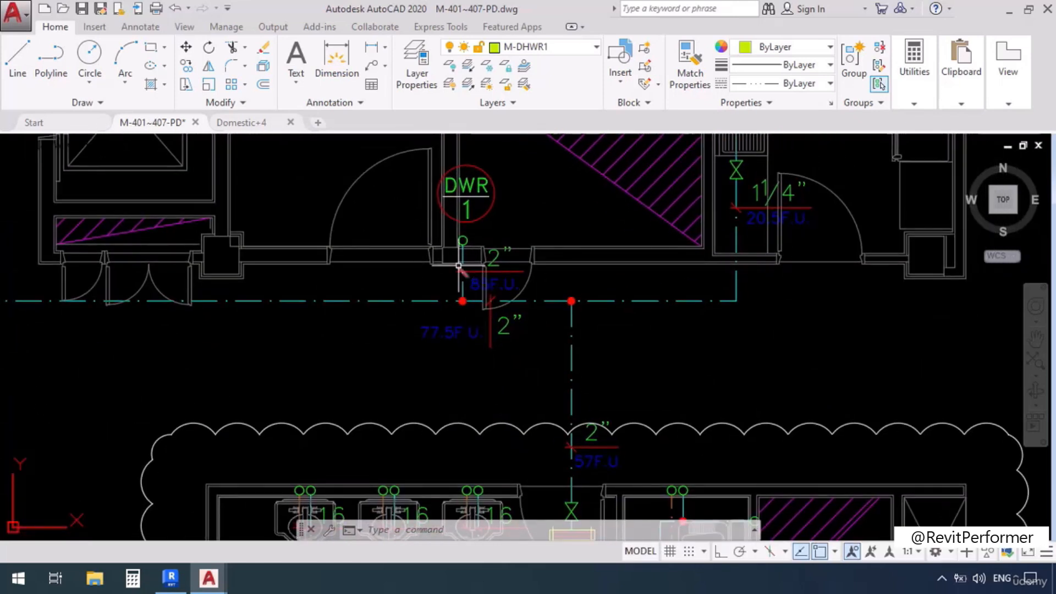
Return to the -2 plan and examine the D.W.BP-3 booster pump set in the plant room.
{"action": "scroll", "coordinate": [458, 266], "scroll_direction": "down", "scroll_amount": 8}
{"action": "middle_click_drag", "start_coordinate": [460, 480], "coordinate": [493, 182]}
{"action": "middle_click_drag", "start_coordinate": [473, 445], "coordinate": [473, 287]}
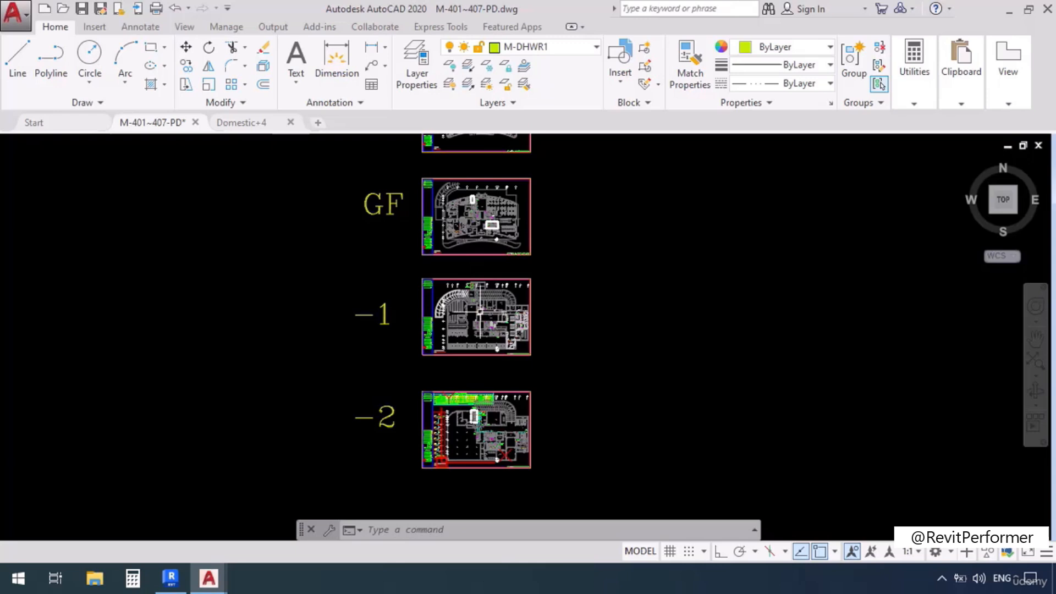
{"action": "scroll", "coordinate": [482, 317], "scroll_direction": "up", "scroll_amount": 4}
{"action": "middle_click_drag", "start_coordinate": [402, 466], "coordinate": [426, 228]}
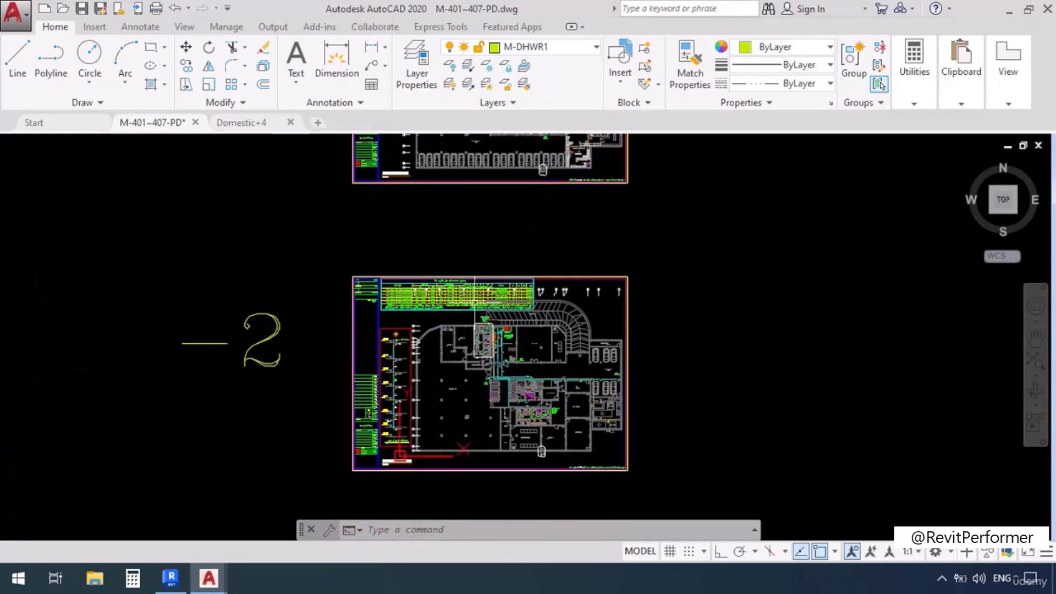
{"action": "scroll", "coordinate": [499, 319], "scroll_direction": "up", "scroll_amount": 8}
{"action": "middle_click_drag", "start_coordinate": [501, 409], "coordinate": [374, 252]}
{"action": "scroll", "coordinate": [410, 199], "scroll_direction": "up", "scroll_amount": 5}
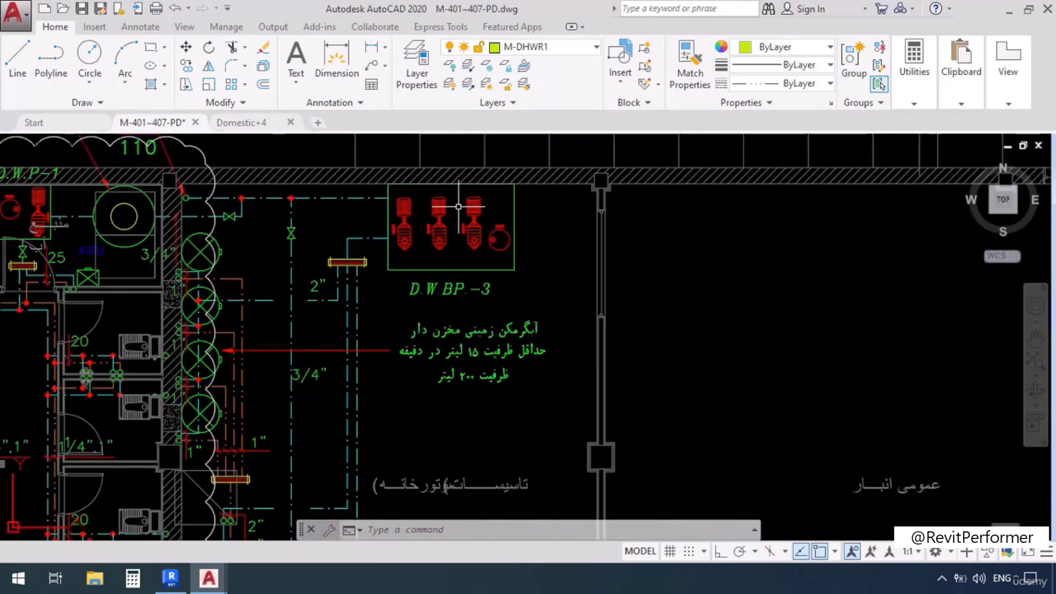
Follow the 3" main on the -2 plan to riser DWR 1 beside the stairs.
{"action": "scroll", "coordinate": [459, 207], "scroll_direction": "down", "scroll_amount": 6}
{"action": "middle_click_drag", "start_coordinate": [435, 373], "coordinate": [388, 234]}
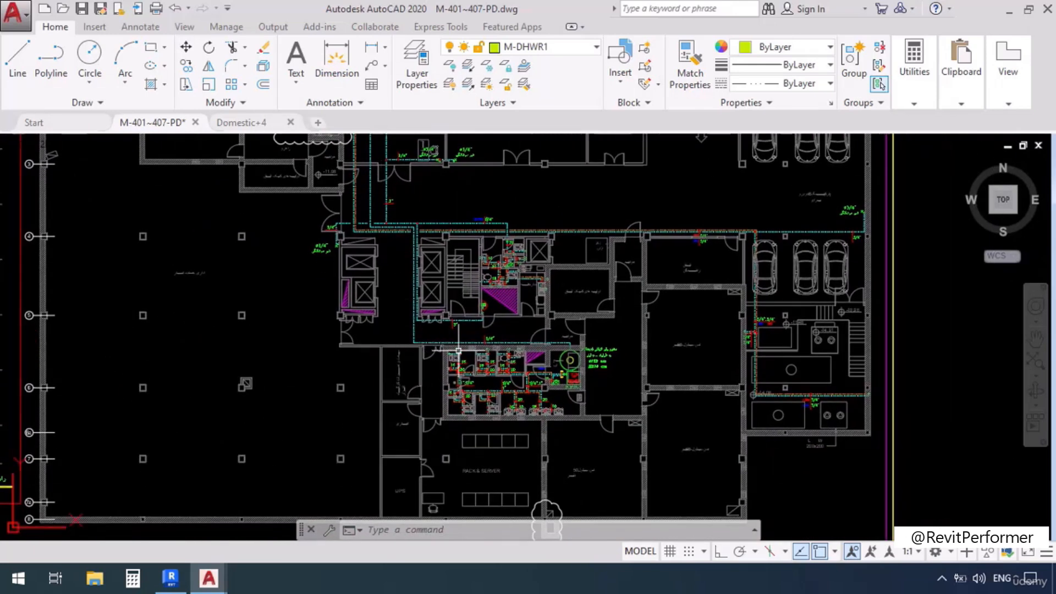
{"action": "scroll", "coordinate": [460, 301], "scroll_direction": "up", "scroll_amount": 8}
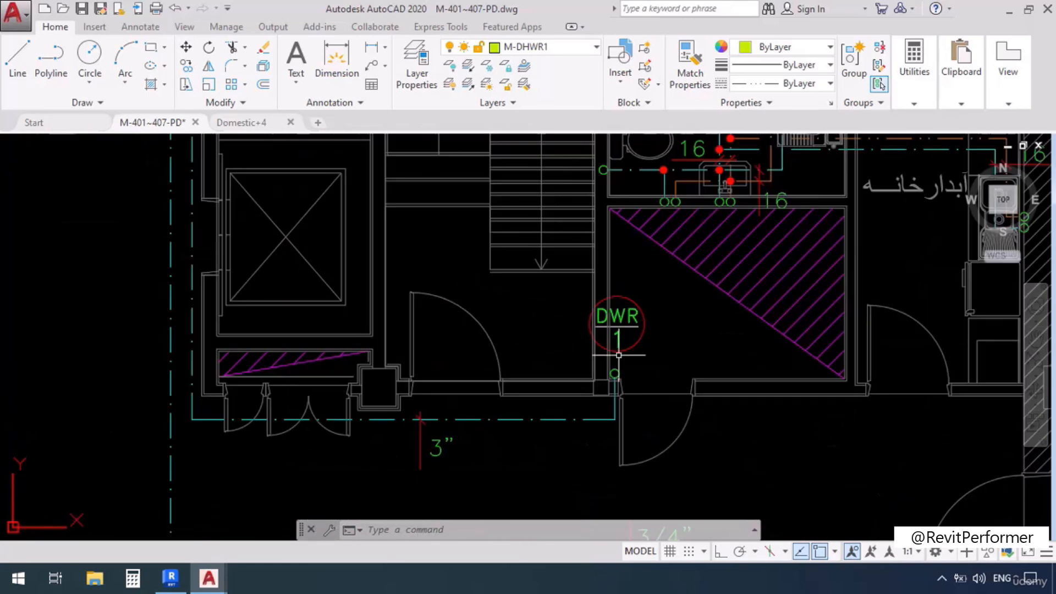
Trace the 1 1/4" branch to the washroom and the 3/4" branch to the hose tap beside the lifts.
{"action": "scroll", "coordinate": [619, 355], "scroll_direction": "down", "scroll_amount": 8}
{"action": "middle_click_drag", "start_coordinate": [501, 254], "coordinate": [424, 344]}
{"action": "scroll", "coordinate": [498, 315], "scroll_direction": "up", "scroll_amount": 2}
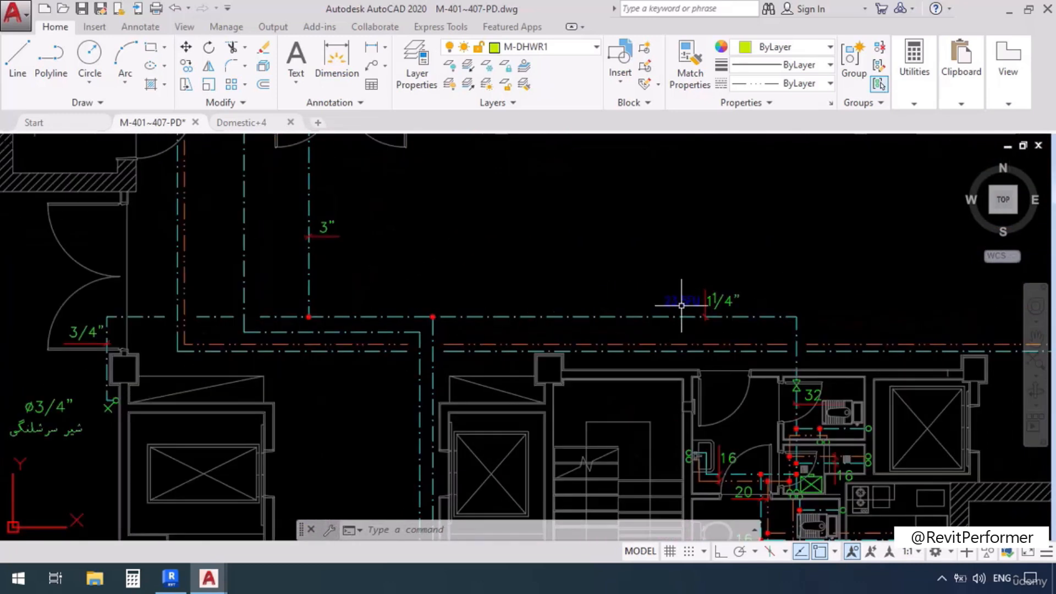
{"action": "mouse_move", "coordinate": [761, 456]}
{"action": "middle_mouse_down"}
{"action": "mouse_move", "coordinate": [787, 411]}
{"action": "mouse_move", "coordinate": [937, 348]}
{"action": "middle_mouse_up"}
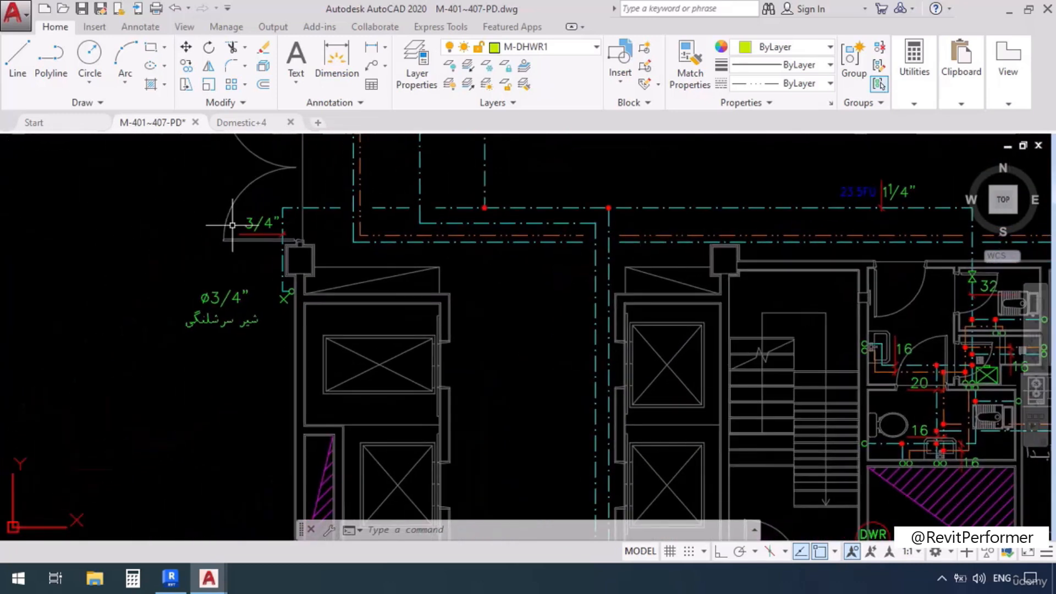
{"action": "scroll", "coordinate": [304, 384], "scroll_direction": "down", "scroll_amount": 6}
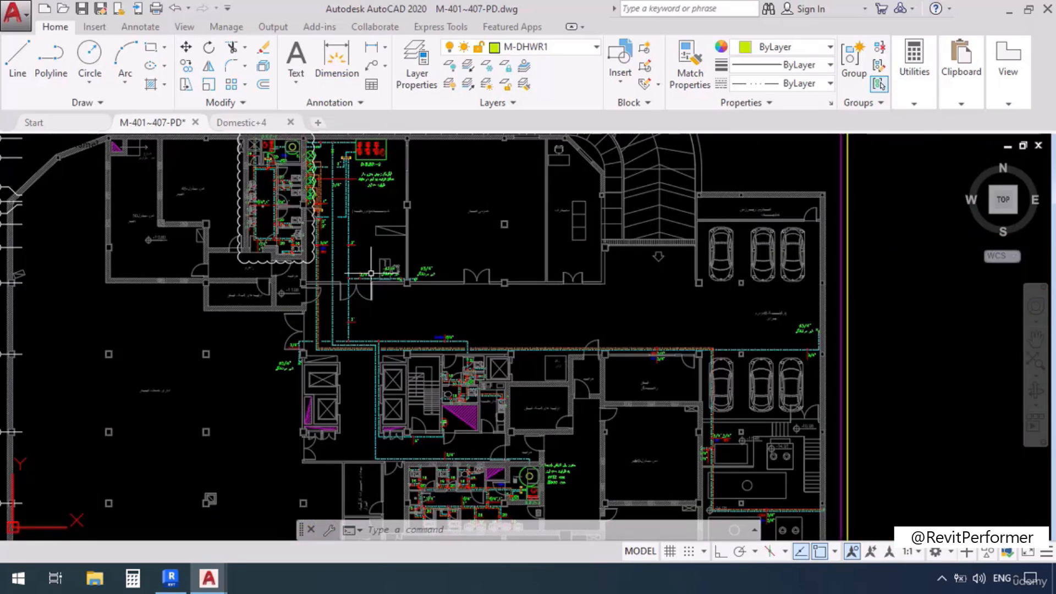
Examine the 2", 3/4" and 3" pipes running through the plant room from D.W.BP-3.
{"action": "scroll", "coordinate": [330, 165], "scroll_direction": "up", "scroll_amount": 6}
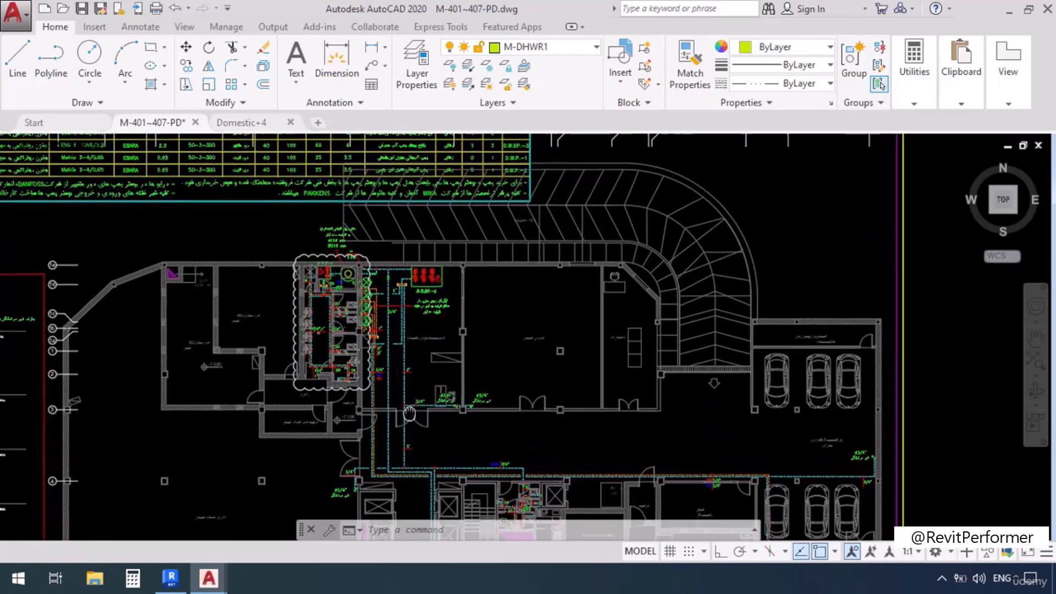
{"action": "scroll", "coordinate": [403, 347], "scroll_direction": "up", "scroll_amount": 2}
{"action": "middle_click_drag", "start_coordinate": [459, 396], "coordinate": [435, 221]}
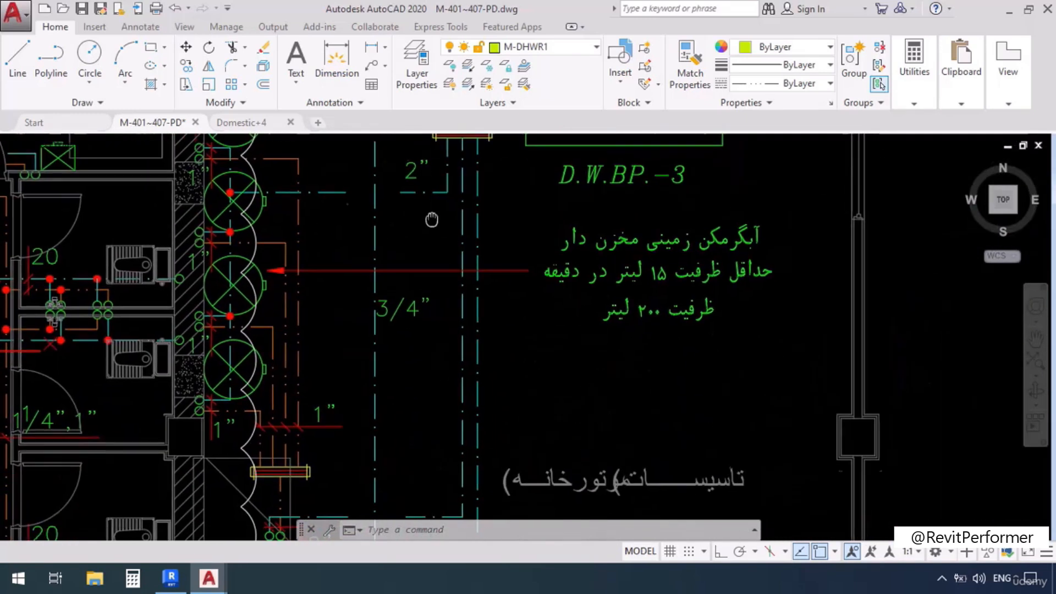
{"action": "middle_click_drag", "start_coordinate": [460, 414], "coordinate": [457, 217]}
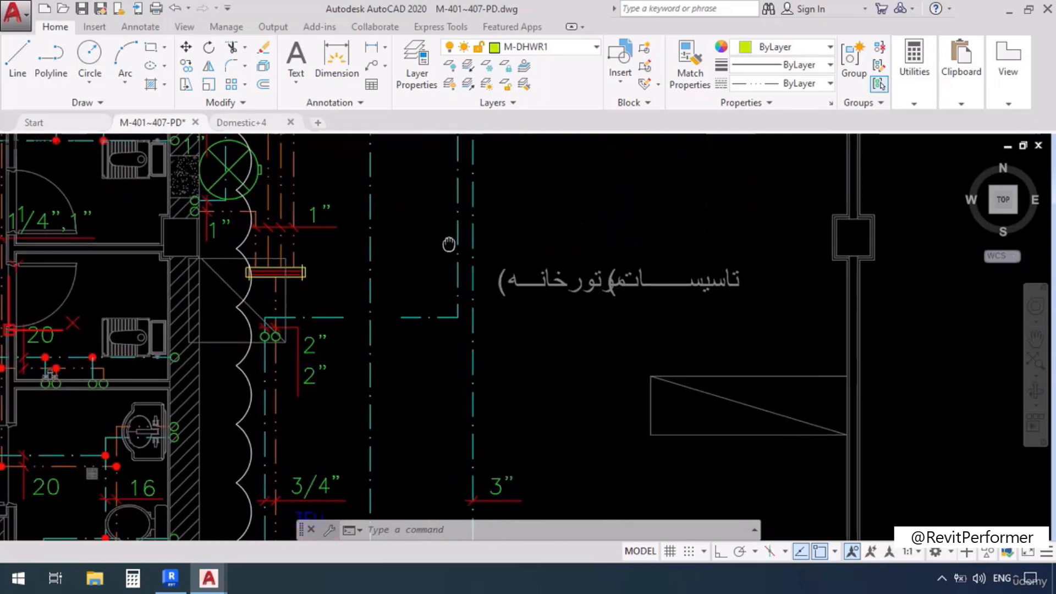
{"action": "middle_click_drag", "start_coordinate": [262, 339], "coordinate": [397, 207]}
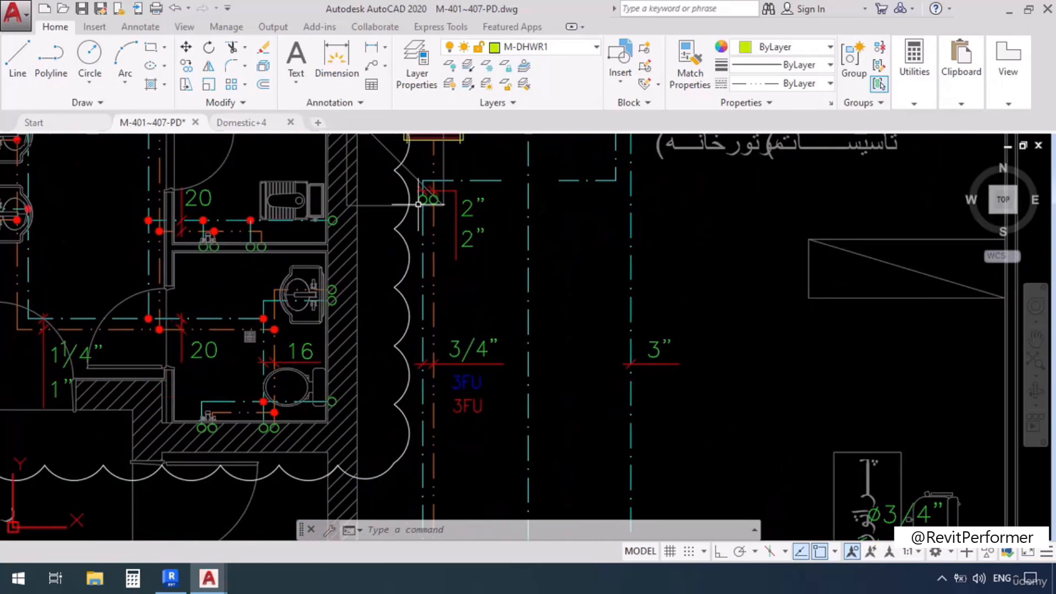
Trace the 3/4" cold water pipe along the corridor to the hose tap in the car park.
{"action": "scroll", "coordinate": [397, 206], "scroll_direction": "down", "scroll_amount": 6}
{"action": "middle_click_drag", "start_coordinate": [710, 427], "coordinate": [335, 341]}
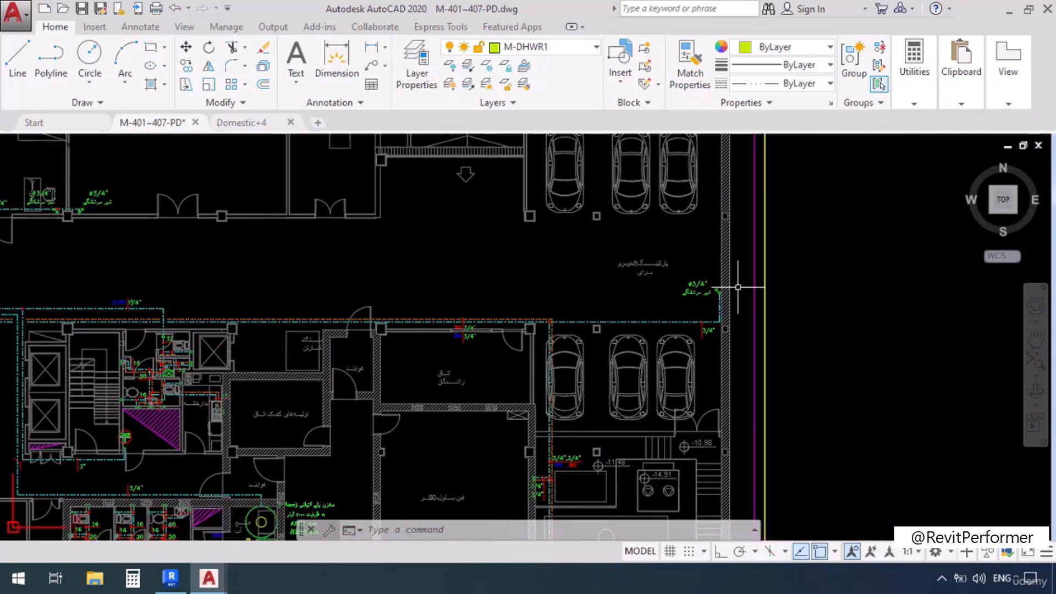
{"action": "scroll", "coordinate": [737, 287], "scroll_direction": "up", "scroll_amount": 4}
{"action": "scroll", "coordinate": [641, 239], "scroll_direction": "down", "scroll_amount": 5}
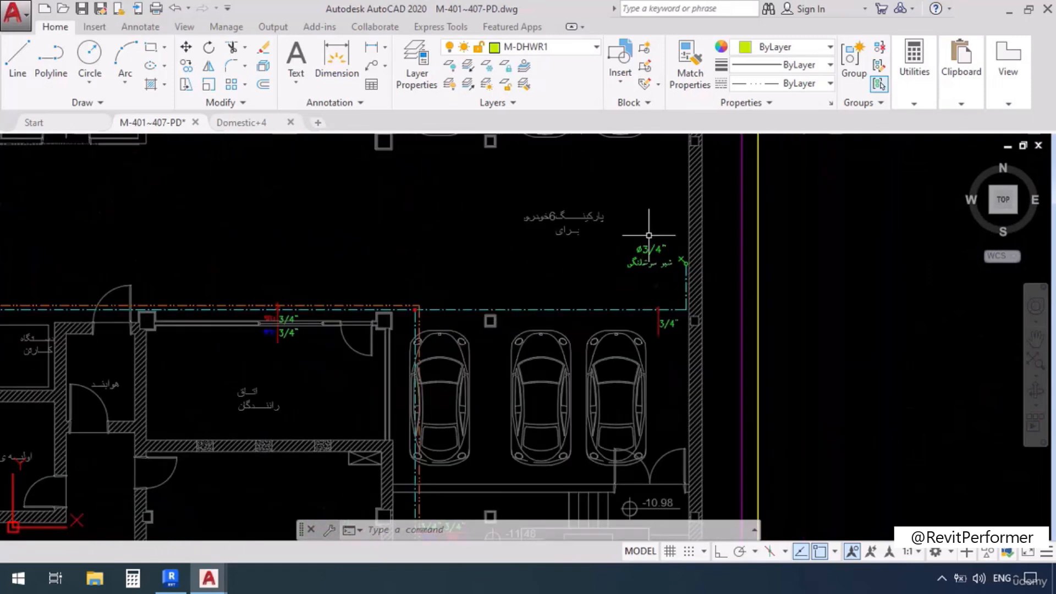
{"action": "scroll", "coordinate": [571, 369], "scroll_direction": "up", "scroll_amount": 6}
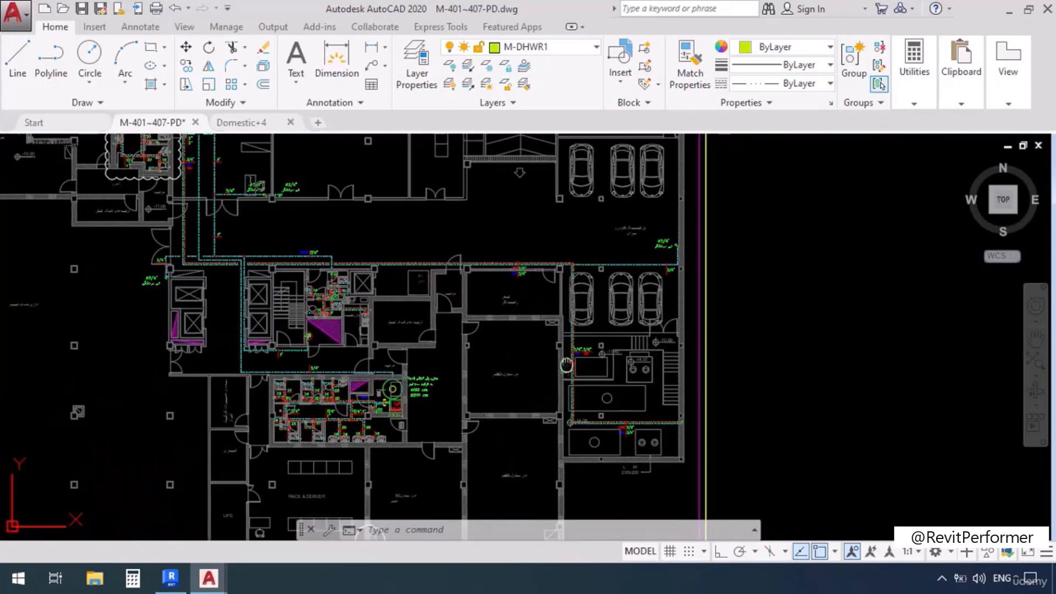
Examine the paired 3/4" cold and hot water pipes in the tank area below the car park.
{"action": "middle_click_drag", "start_coordinate": [538, 366], "coordinate": [488, 187]}
{"action": "scroll", "coordinate": [478, 289], "scroll_direction": "down", "scroll_amount": 2}
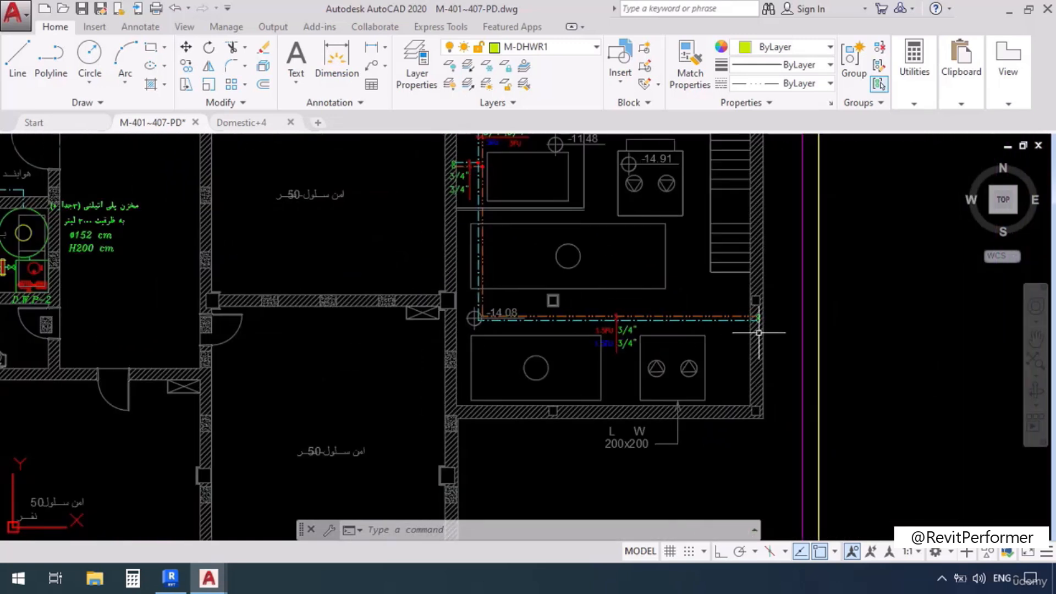
{"action": "middle_click_drag", "start_coordinate": [543, 259], "coordinate": [584, 382]}
{"action": "scroll", "coordinate": [515, 288], "scroll_direction": "up", "scroll_amount": 6}
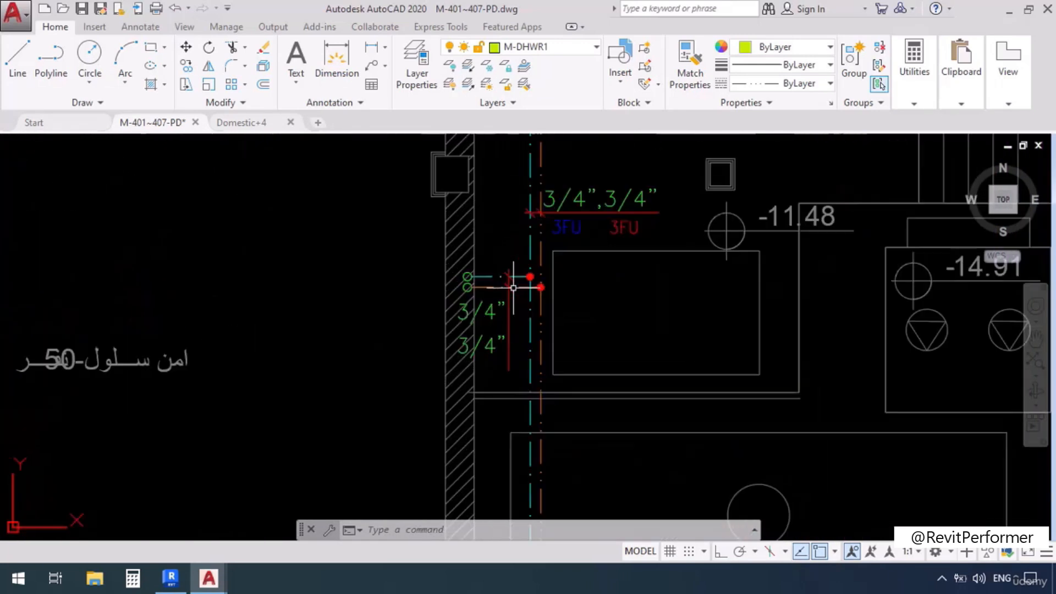
{"action": "scroll", "coordinate": [492, 246], "scroll_direction": "down", "scroll_amount": 6}
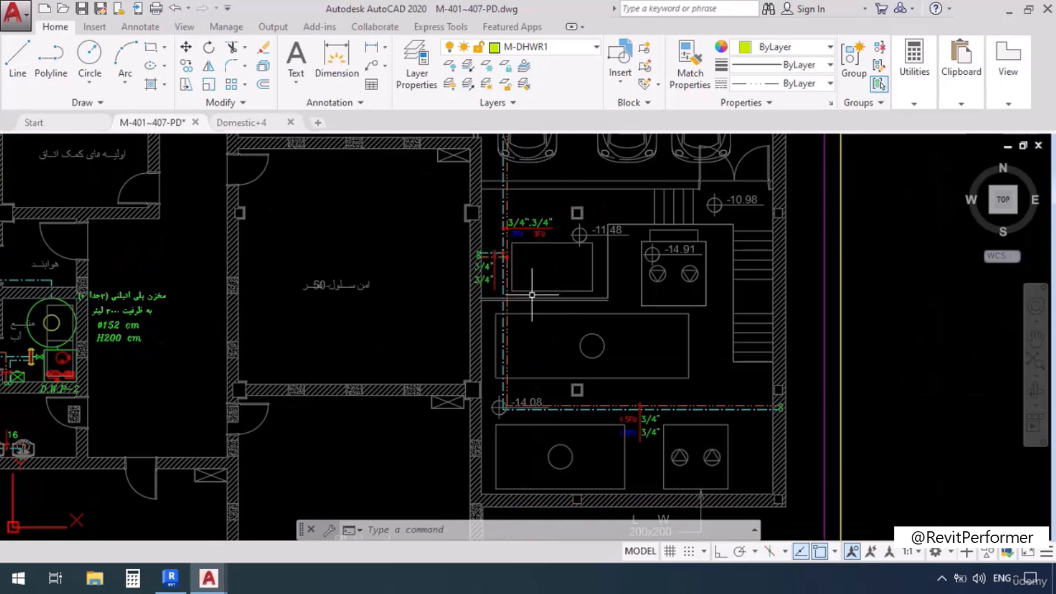
{"action": "scroll", "coordinate": [548, 326], "scroll_direction": "down", "scroll_amount": 4}
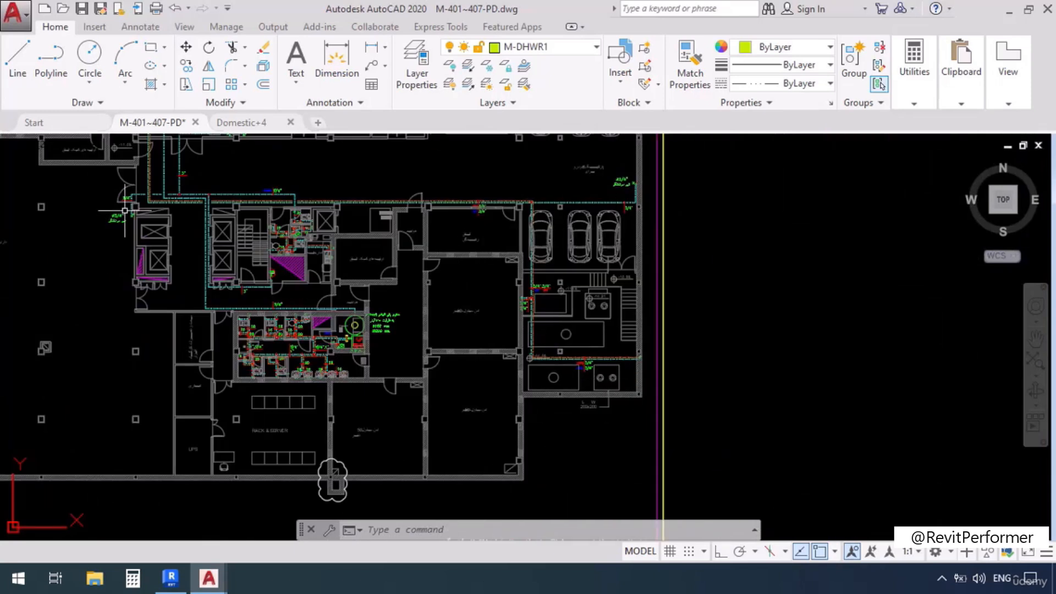
Trace the 2" cold water pipe from the D.W.BP-3 collector to the row of water heaters.
{"action": "middle_click_drag", "start_coordinate": [125, 210], "coordinate": [262, 371]}
{"action": "scroll", "coordinate": [290, 186], "scroll_direction": "up", "scroll_amount": 6}
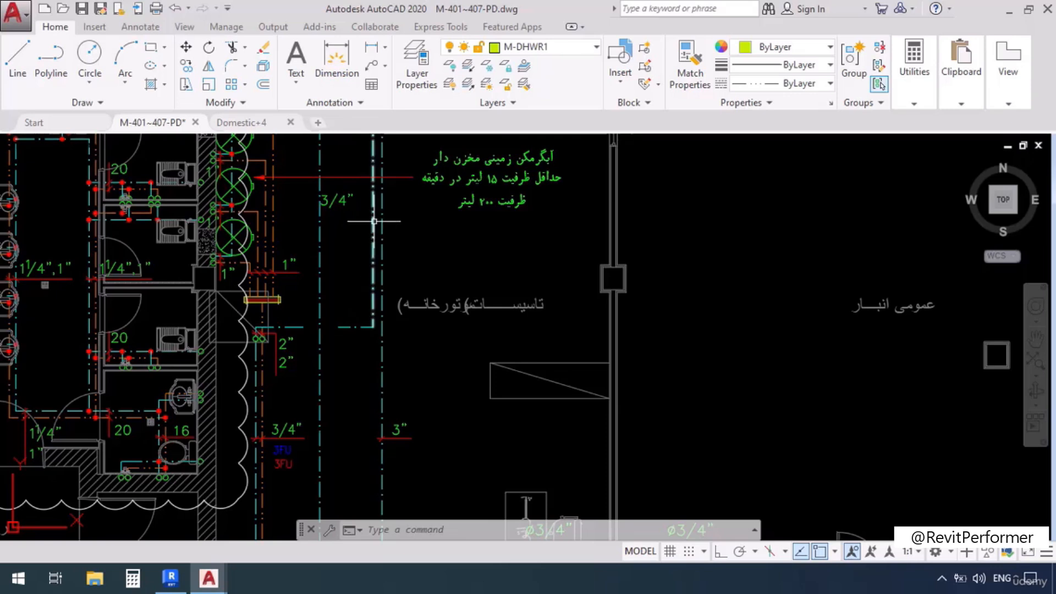
{"action": "middle_click_drag", "start_coordinate": [368, 215], "coordinate": [406, 297]}
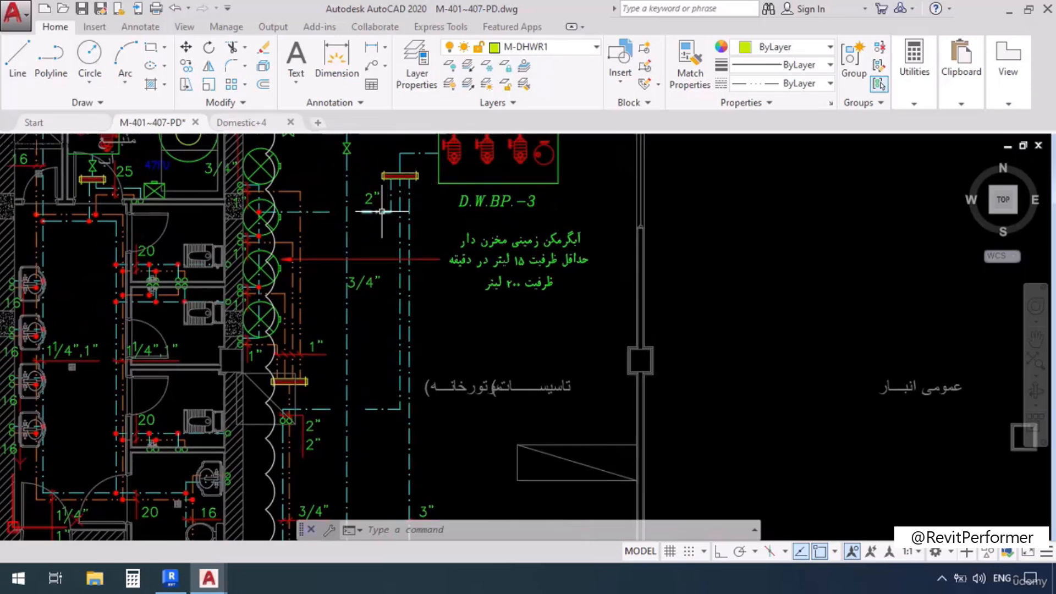
{"action": "middle_click_drag", "start_coordinate": [256, 221], "coordinate": [400, 255]}
{"action": "scroll", "coordinate": [400, 255], "scroll_direction": "up", "scroll_amount": 4}
{"action": "scroll", "coordinate": [400, 256], "scroll_direction": "down", "scroll_amount": 2}
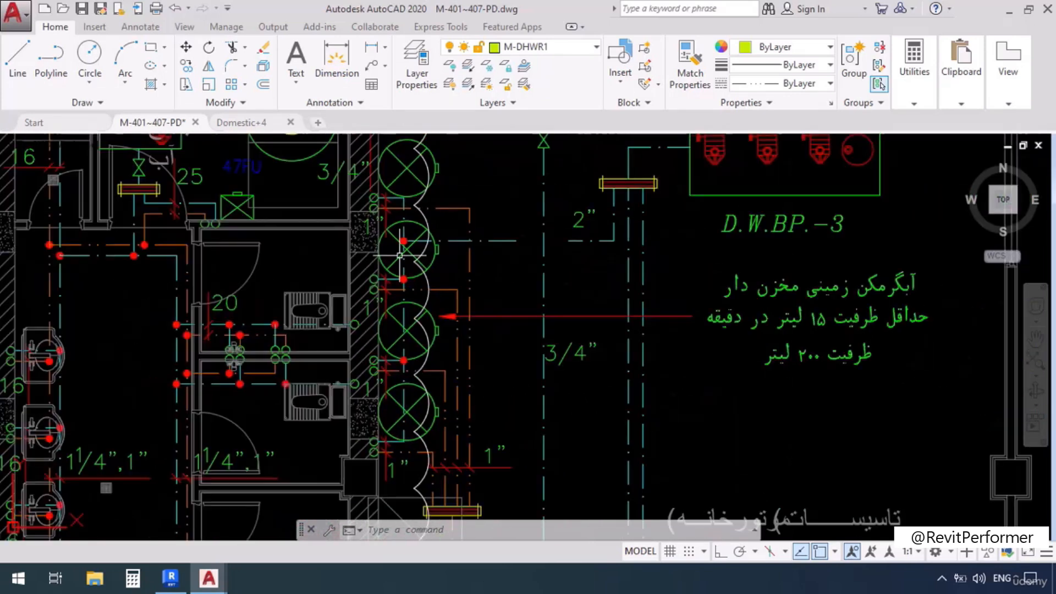
Examine the water tank and D.W.P-1 pump that supply the clouded washroom block.
{"action": "mouse_move", "coordinate": [398, 241]}
{"action": "middle_mouse_down"}
{"action": "mouse_move", "coordinate": [398, 309]}
{"action": "mouse_move", "coordinate": [422, 402]}
{"action": "middle_mouse_up"}
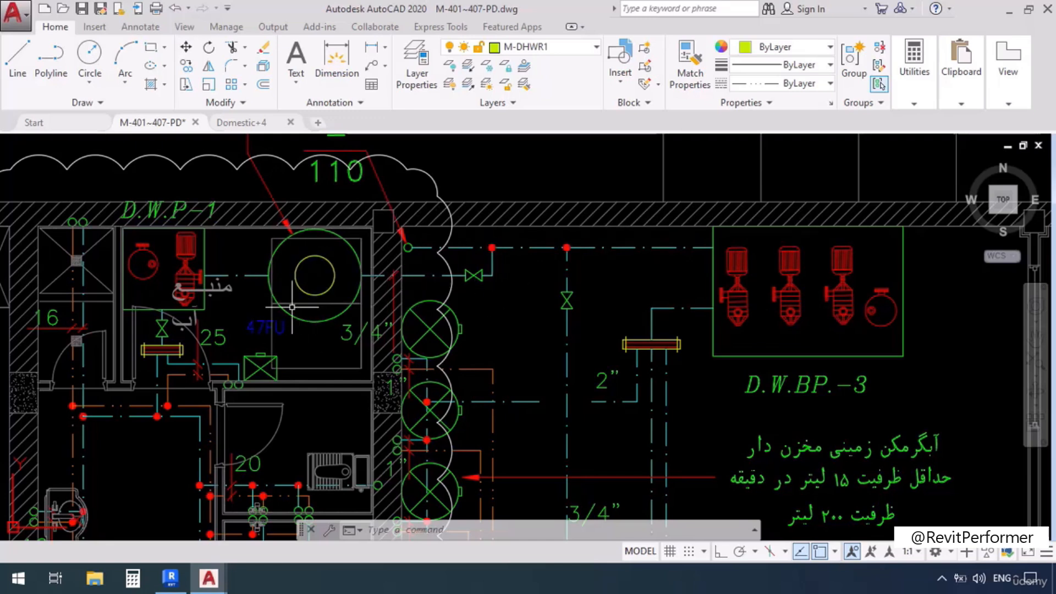
{"action": "middle_click_drag", "start_coordinate": [246, 323], "coordinate": [454, 251]}
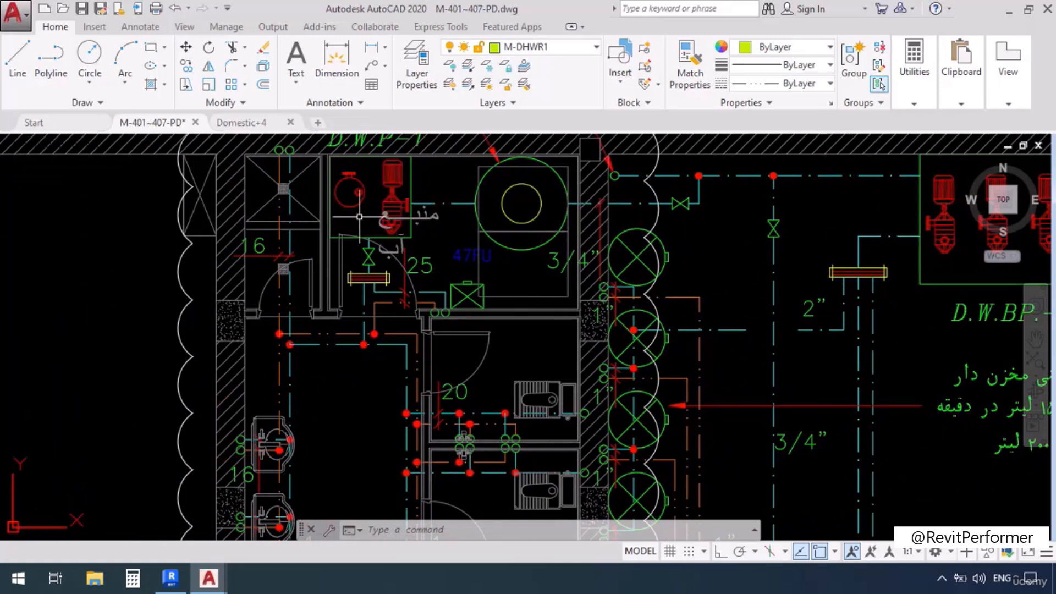
{"action": "scroll", "coordinate": [359, 217], "scroll_direction": "down", "scroll_amount": 8}
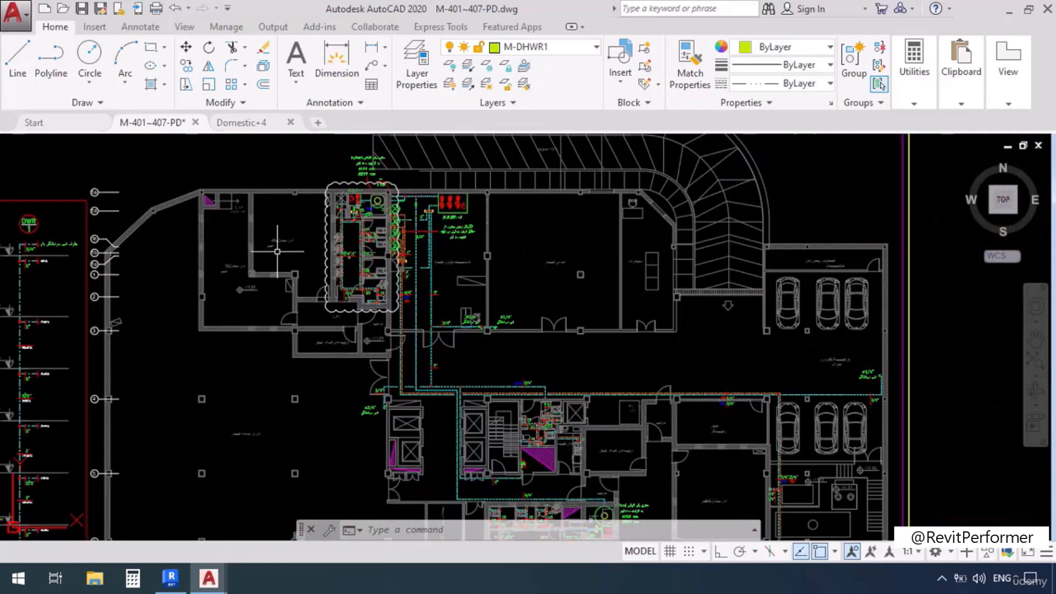
Trace the 3/4" feed pipe from the plant room past the lifts to the D.W.P-2 pump's water tank.
{"action": "scroll", "coordinate": [419, 214], "scroll_direction": "up", "scroll_amount": 6}
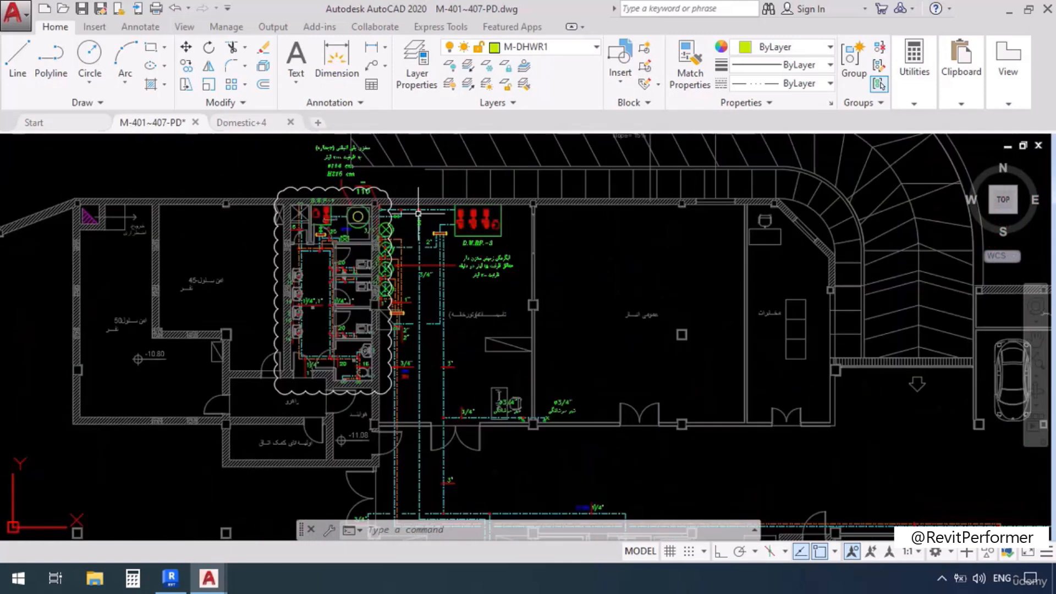
{"action": "scroll", "coordinate": [410, 186], "scroll_direction": "down", "scroll_amount": 8}
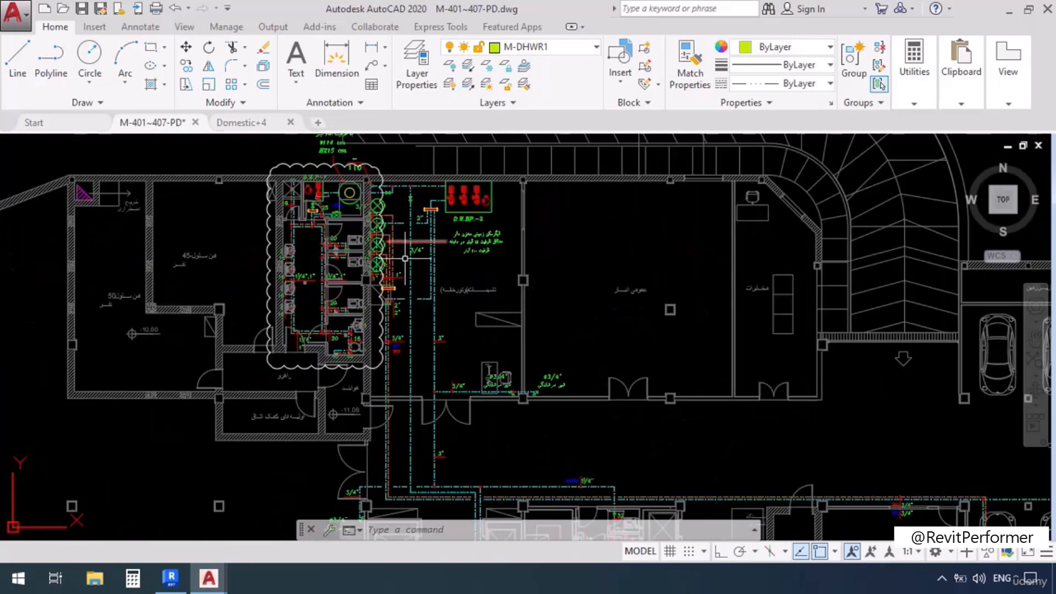
{"action": "middle_click_drag", "start_coordinate": [416, 435], "coordinate": [367, 268]}
{"action": "scroll", "coordinate": [365, 275], "scroll_direction": "up", "scroll_amount": 2}
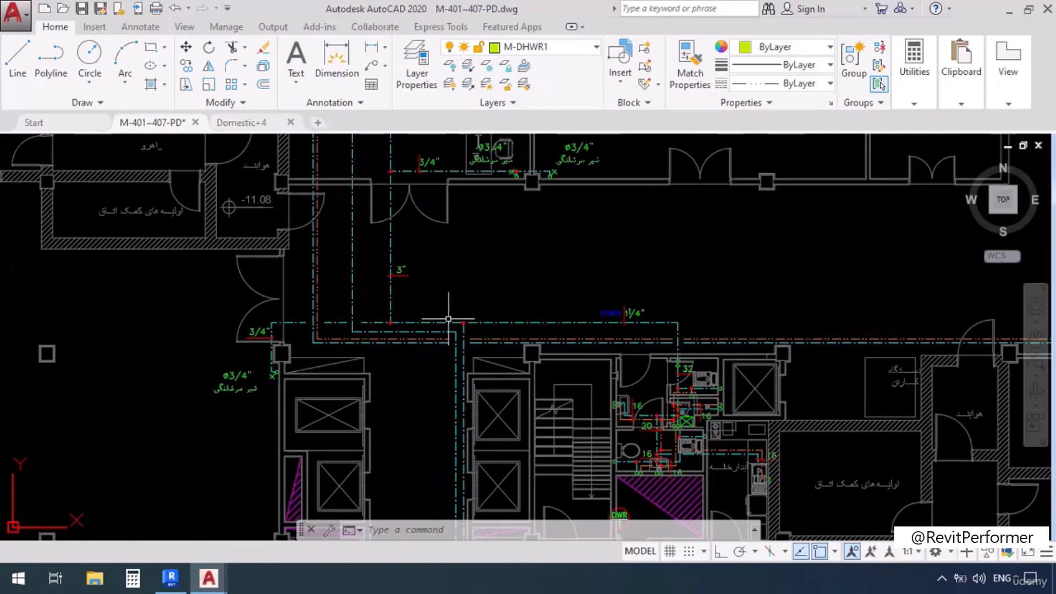
{"action": "mouse_move", "coordinate": [446, 454]}
{"action": "middle_mouse_down"}
{"action": "mouse_move", "coordinate": [380, 291]}
{"action": "mouse_move", "coordinate": [344, 151]}
{"action": "middle_mouse_up"}
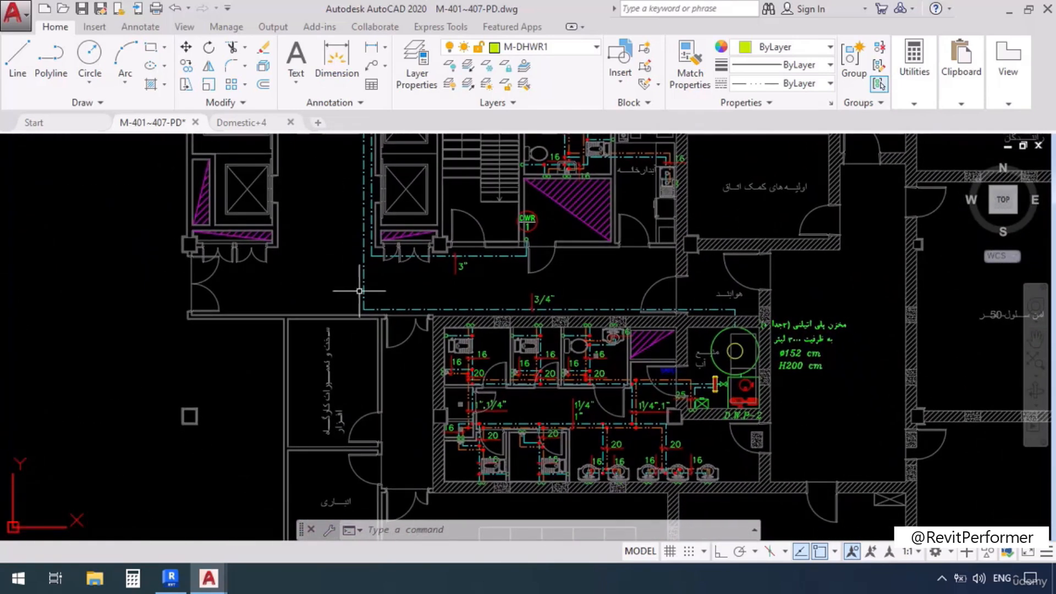
{"action": "middle_click_drag", "start_coordinate": [426, 416], "coordinate": [254, 354]}
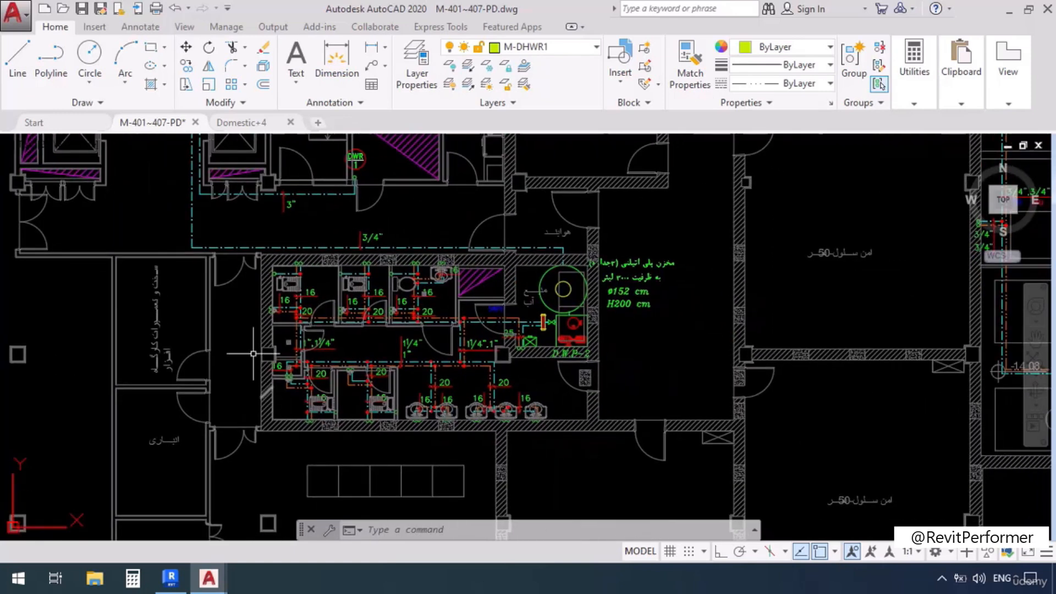
{"action": "scroll", "coordinate": [600, 317], "scroll_direction": "up", "scroll_amount": 4}
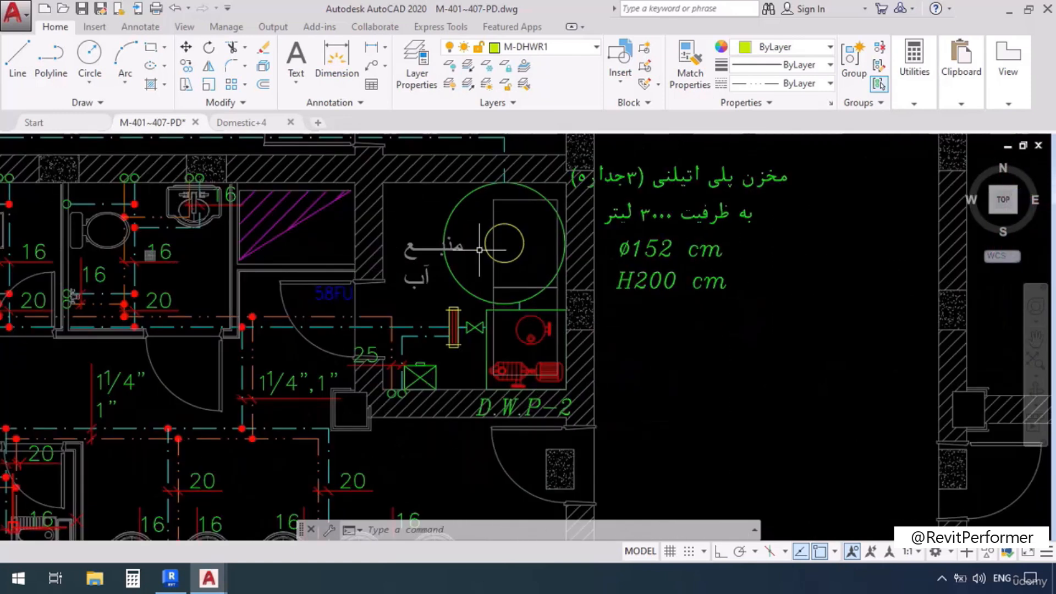
{"action": "scroll", "coordinate": [275, 303], "scroll_direction": "up", "scroll_amount": 2}
{"action": "scroll", "coordinate": [662, 295], "scroll_direction": "down", "scroll_amount": 6}
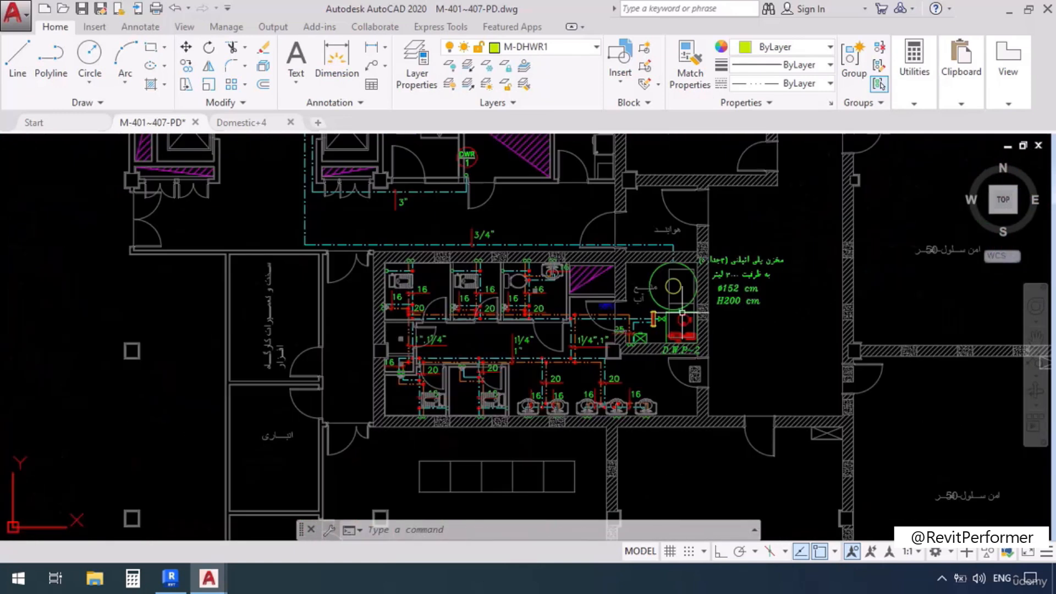
Review the whole second basement plan and the plant room's D.W.BP-3 connections.
{"action": "scroll", "coordinate": [544, 383], "scroll_direction": "down", "scroll_amount": 5}
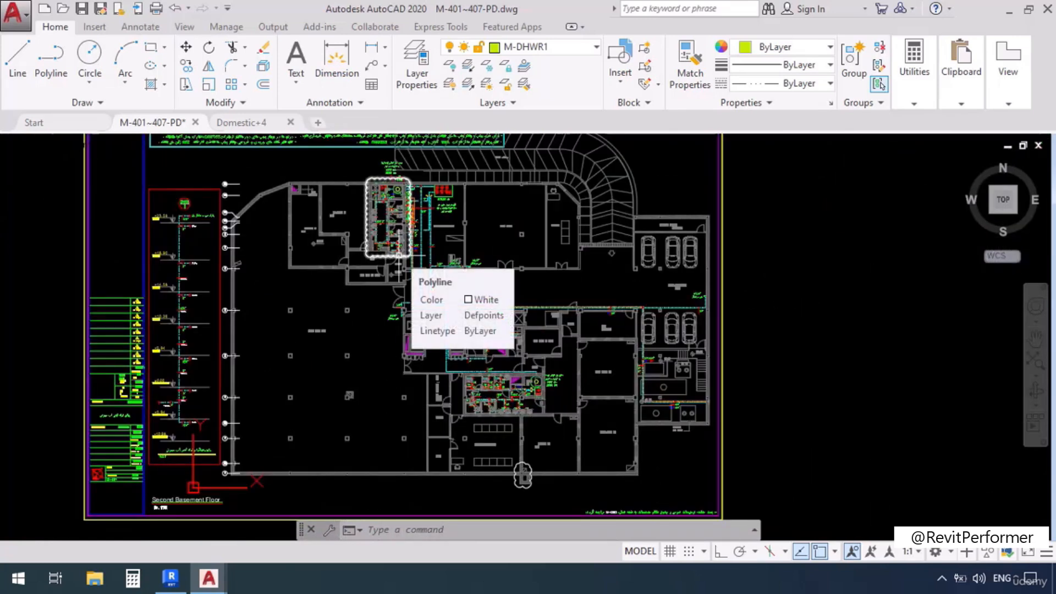
{"action": "scroll", "coordinate": [434, 222], "scroll_direction": "up", "scroll_amount": 5}
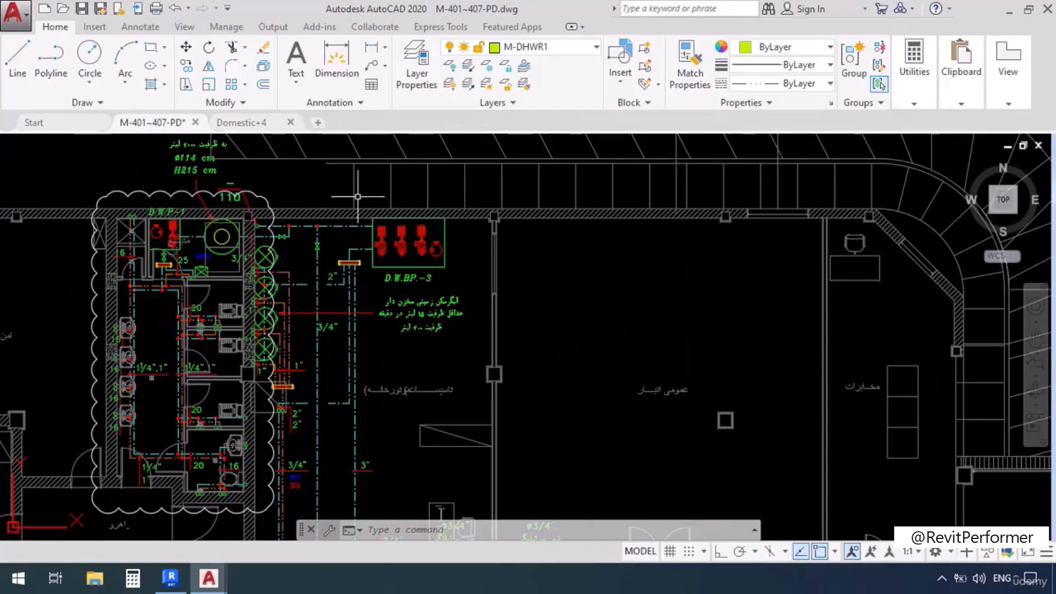
{"action": "scroll", "coordinate": [425, 222], "scroll_direction": "down", "scroll_amount": 5}
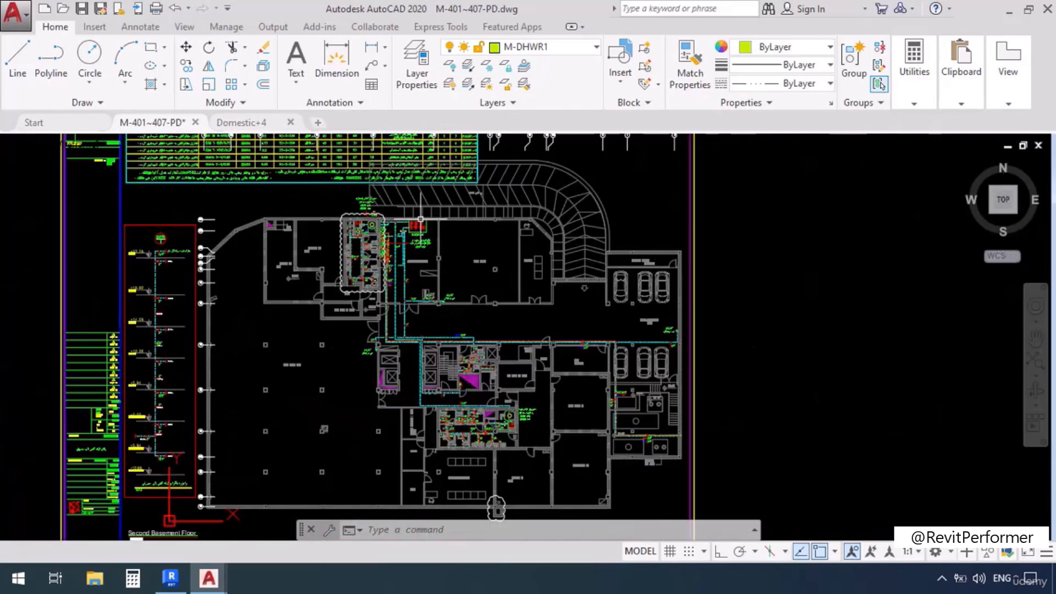